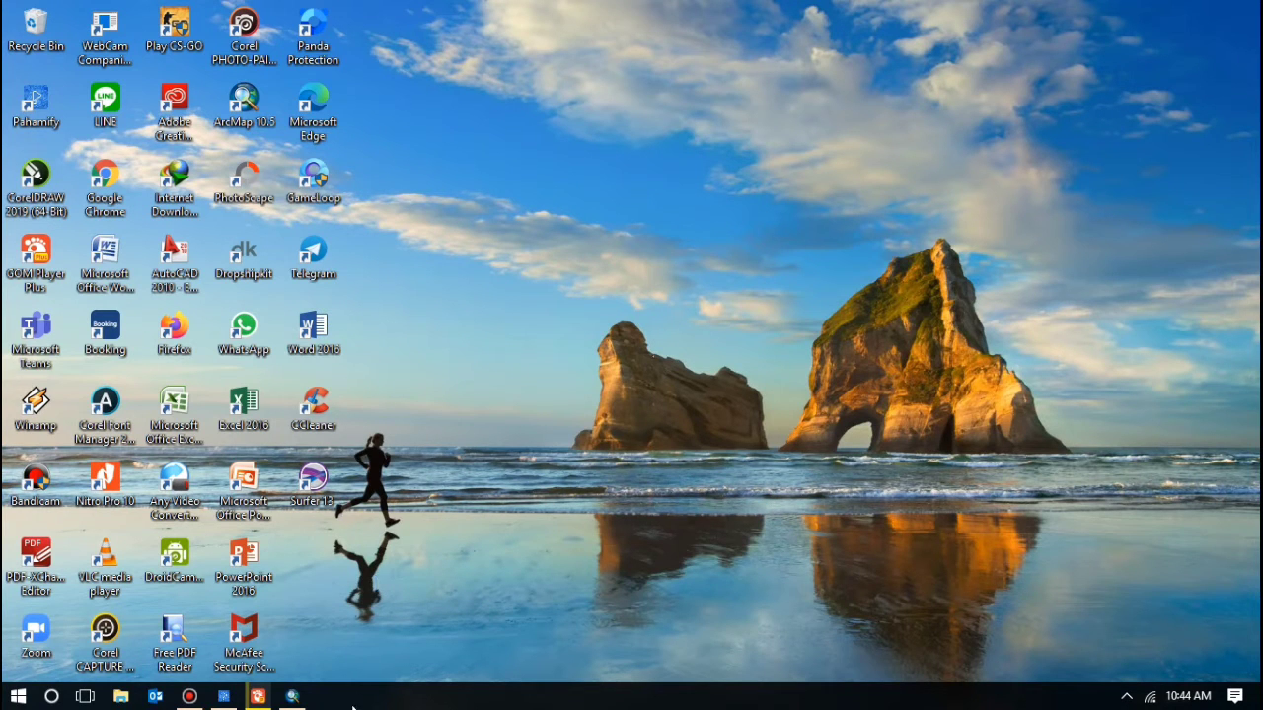
Step: Create a new map from the Blank Map template and move the Standard toolbar to the third row
click(293, 696)
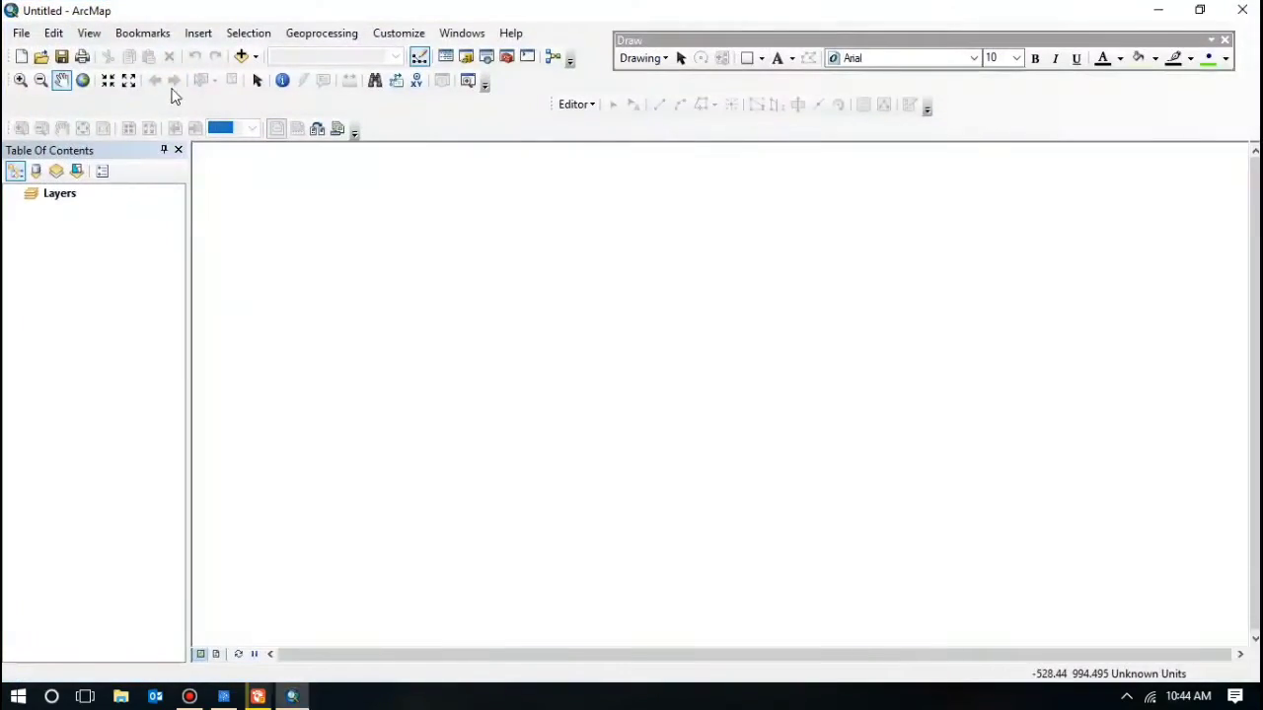
click(22, 33)
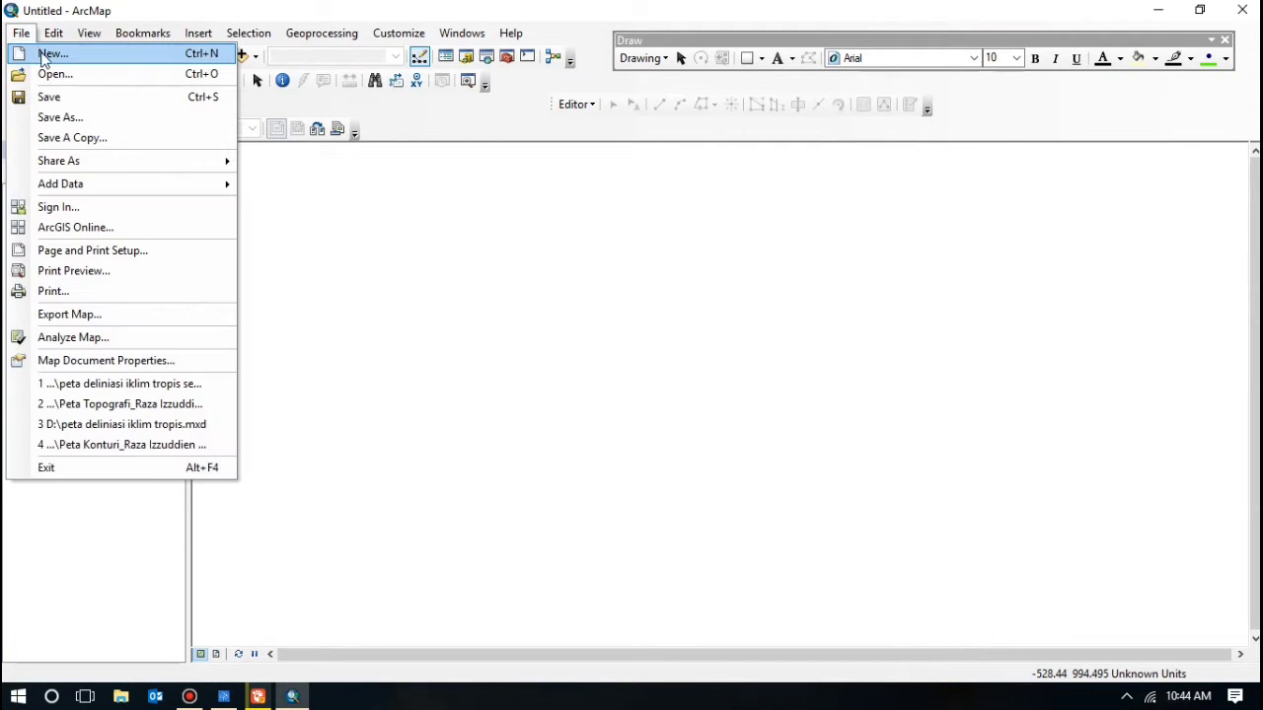
click(45, 53)
click(514, 206)
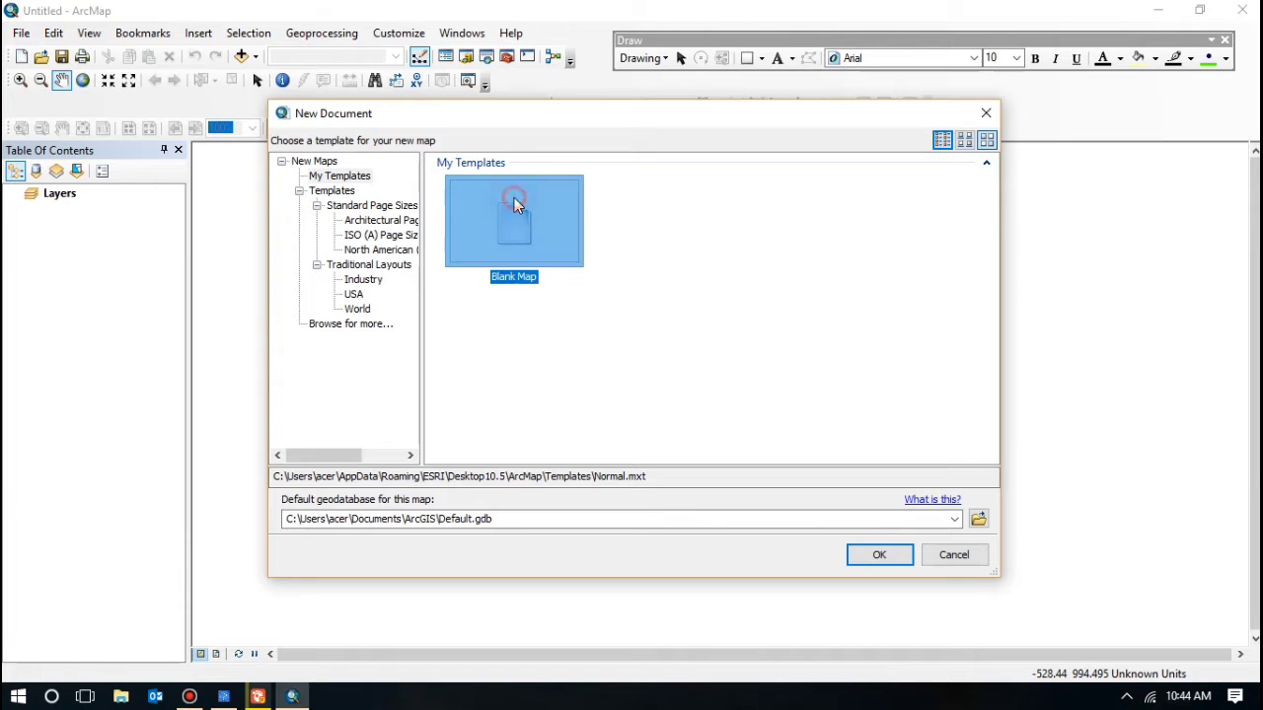
click(891, 559)
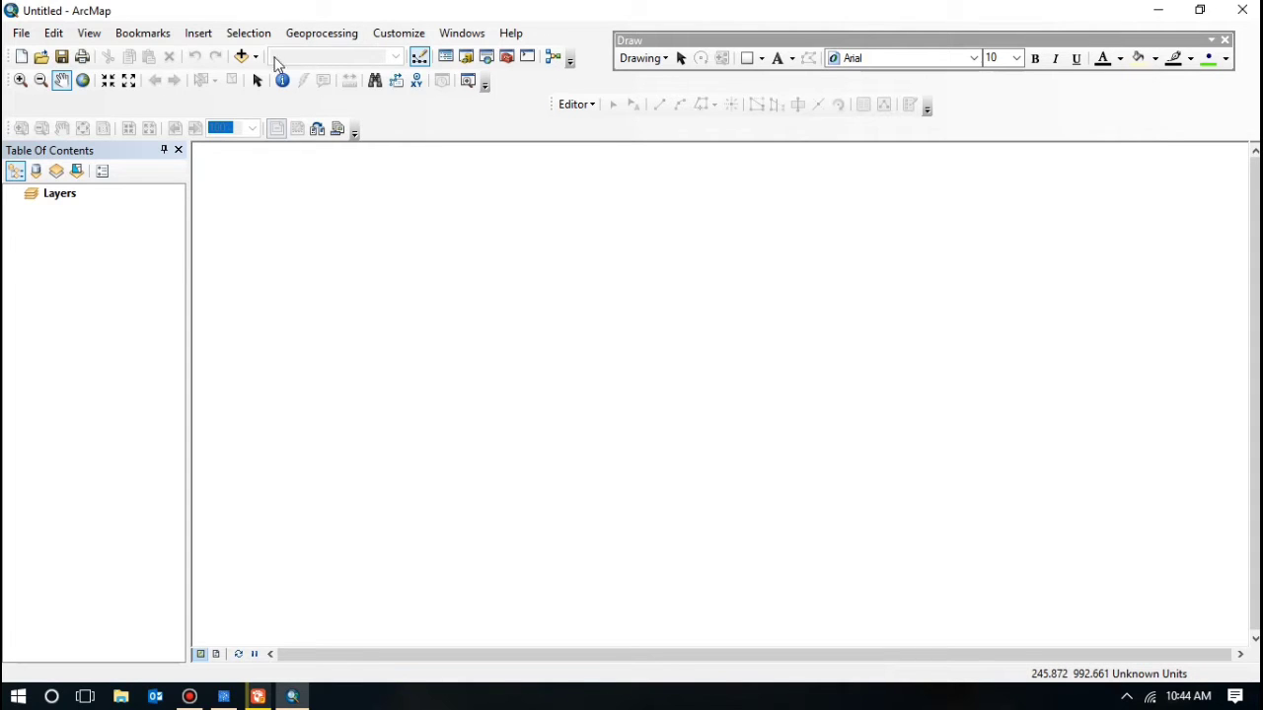
drag(229, 56, 750, 103)
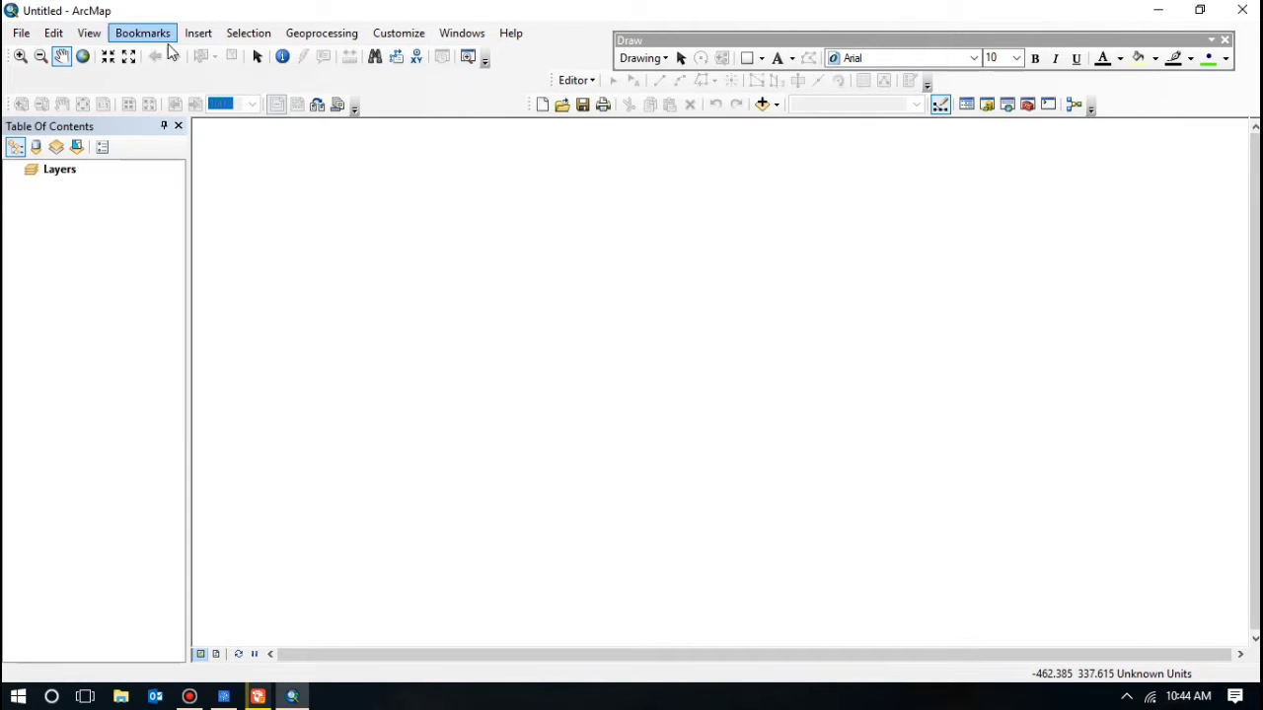
Step: Add ASTGTM2_S04E135_dem.tif from the ASTGTM2_S04E135 folder to the map
click(771, 106)
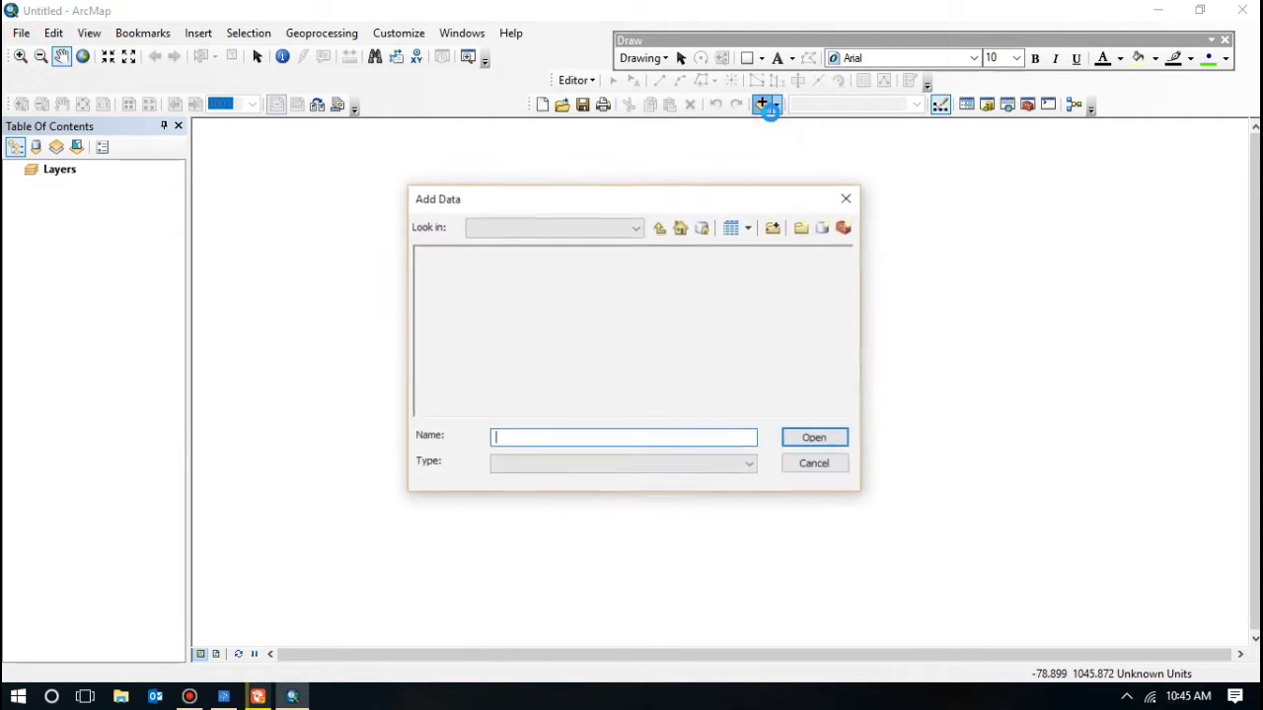
click(636, 228)
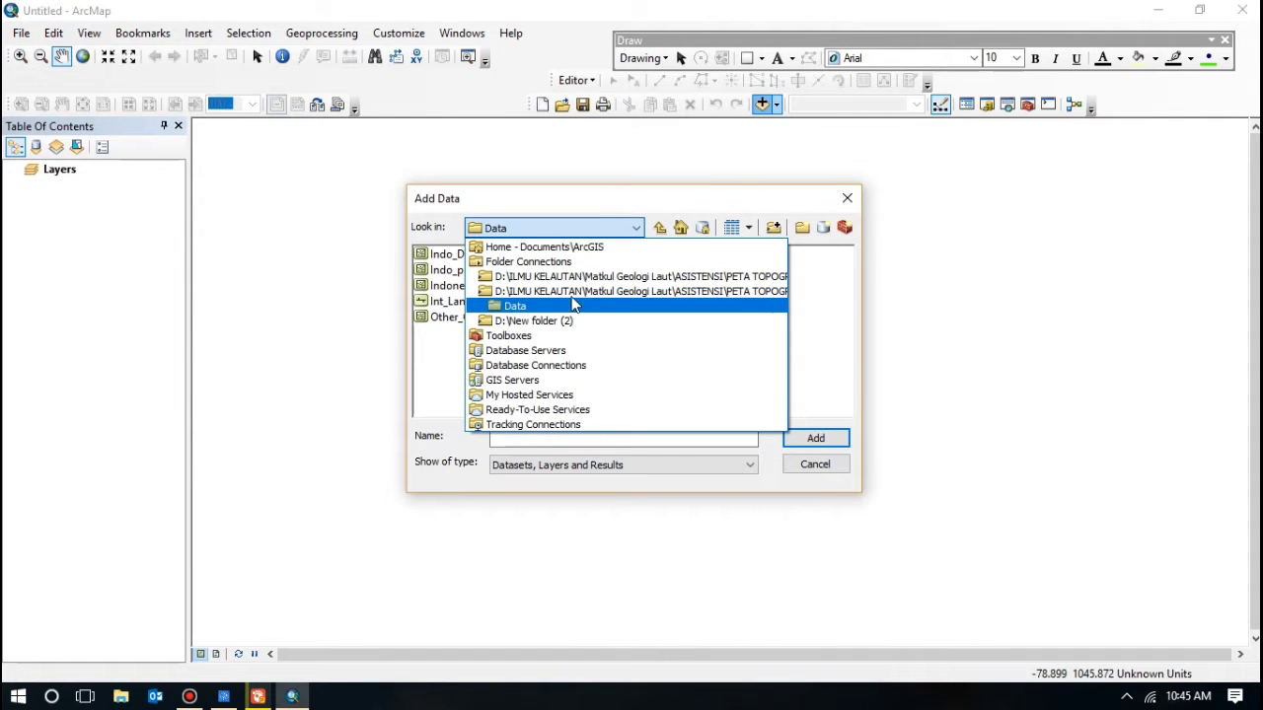
click(579, 294)
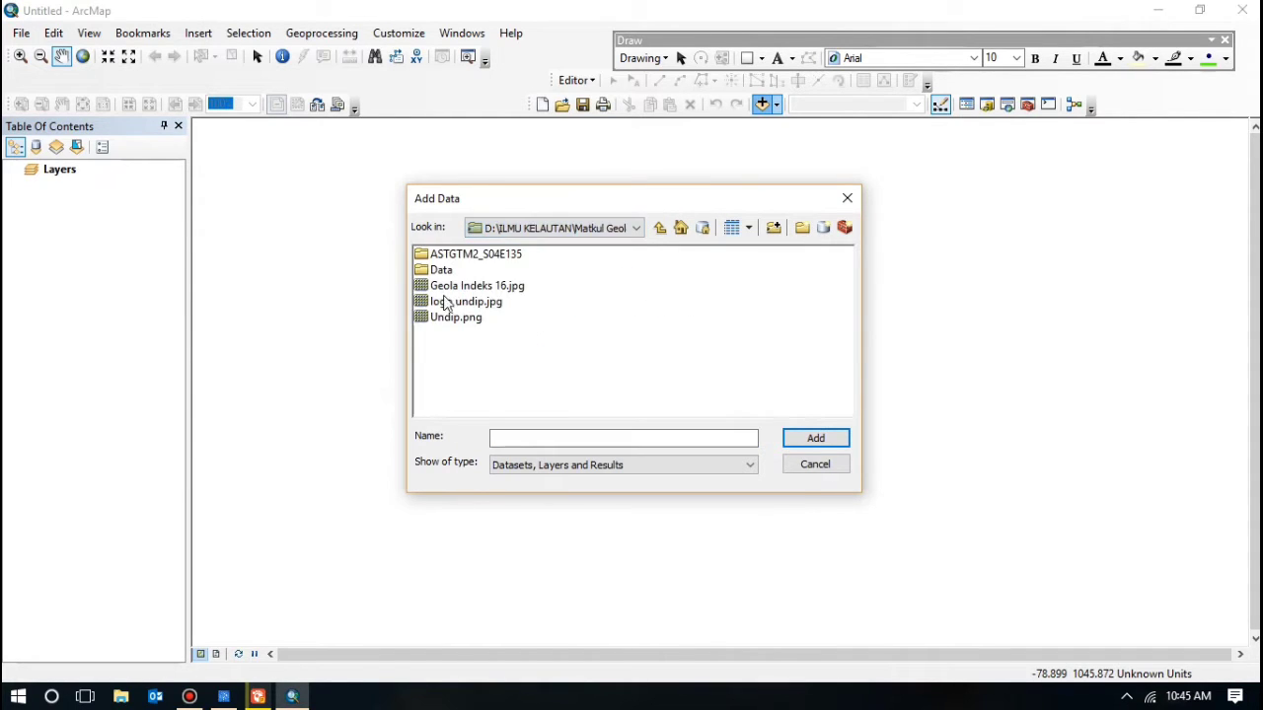
double_click(469, 255)
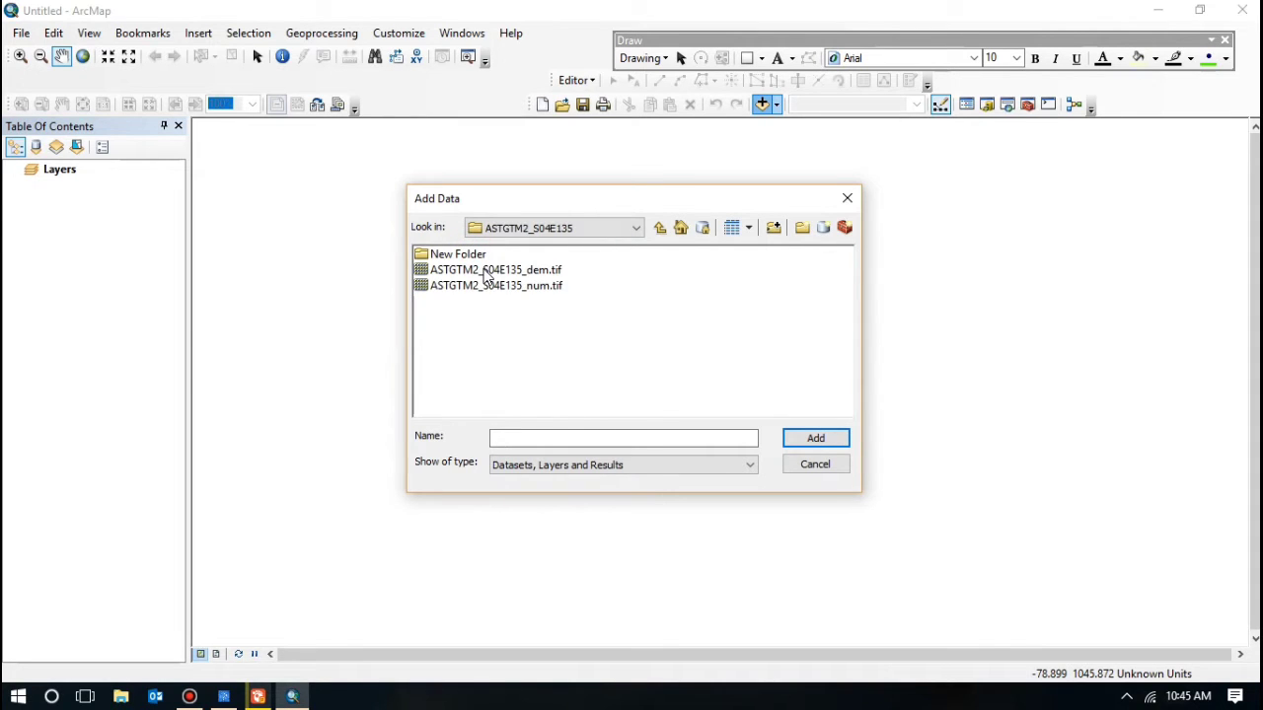
click(488, 270)
click(814, 438)
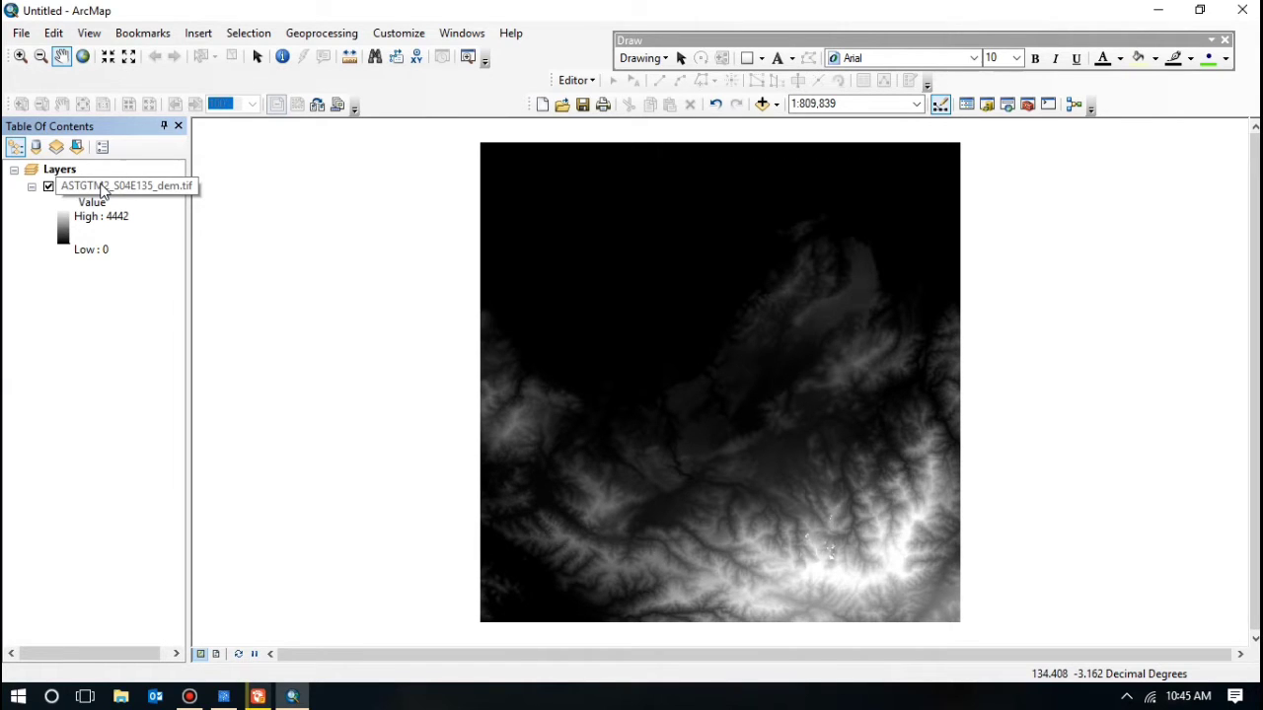
Step: Set the DEM symbology to Classified with 5 classes and the green-yellow-red colour ramp
right_click(101, 186)
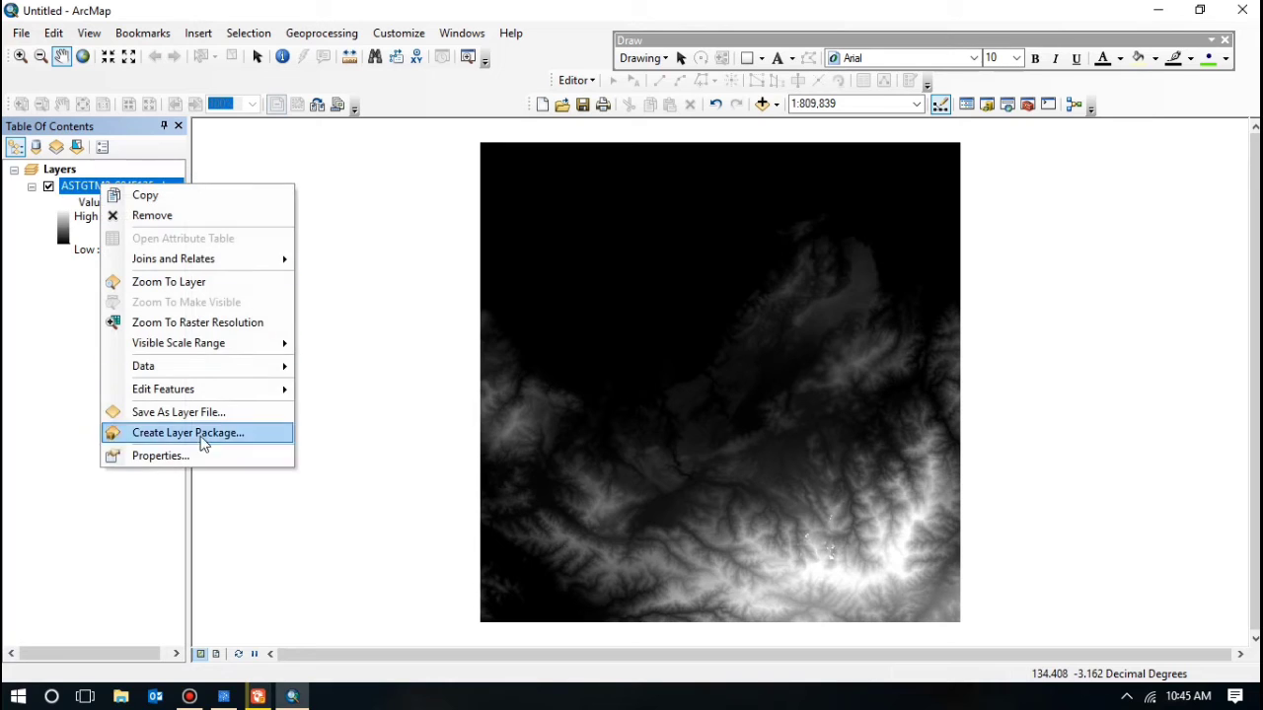
click(196, 455)
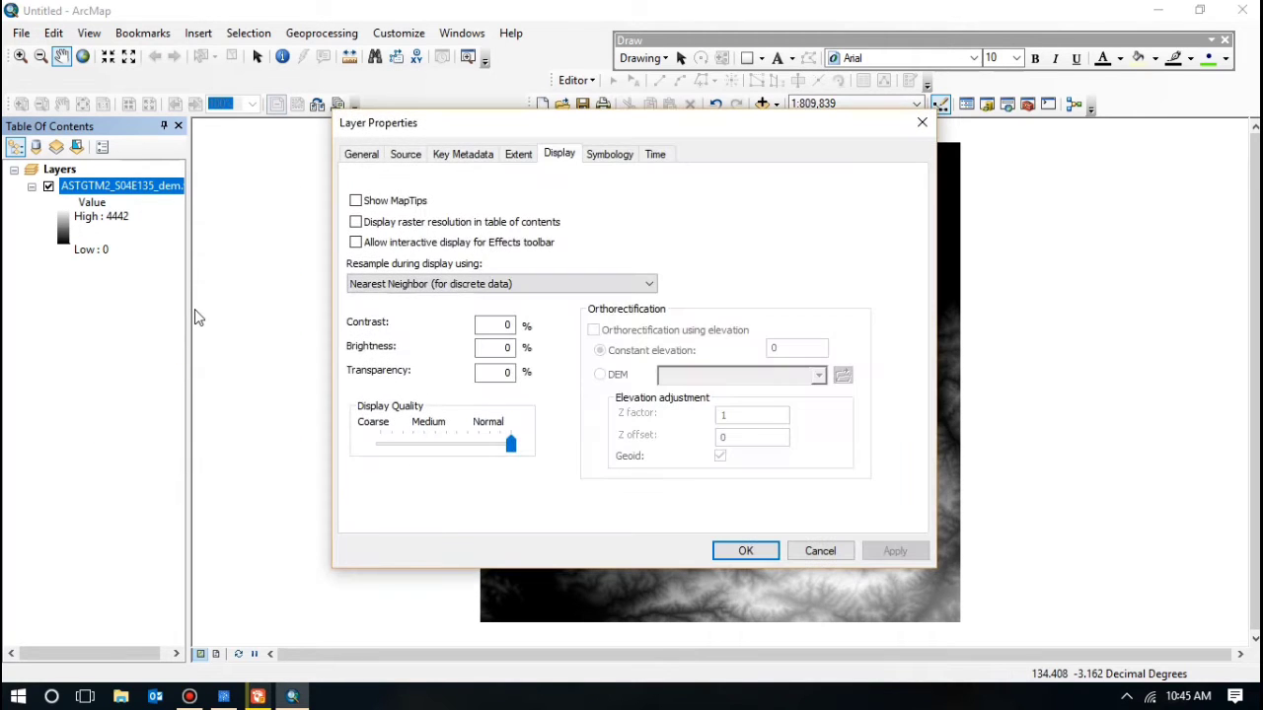
click(608, 155)
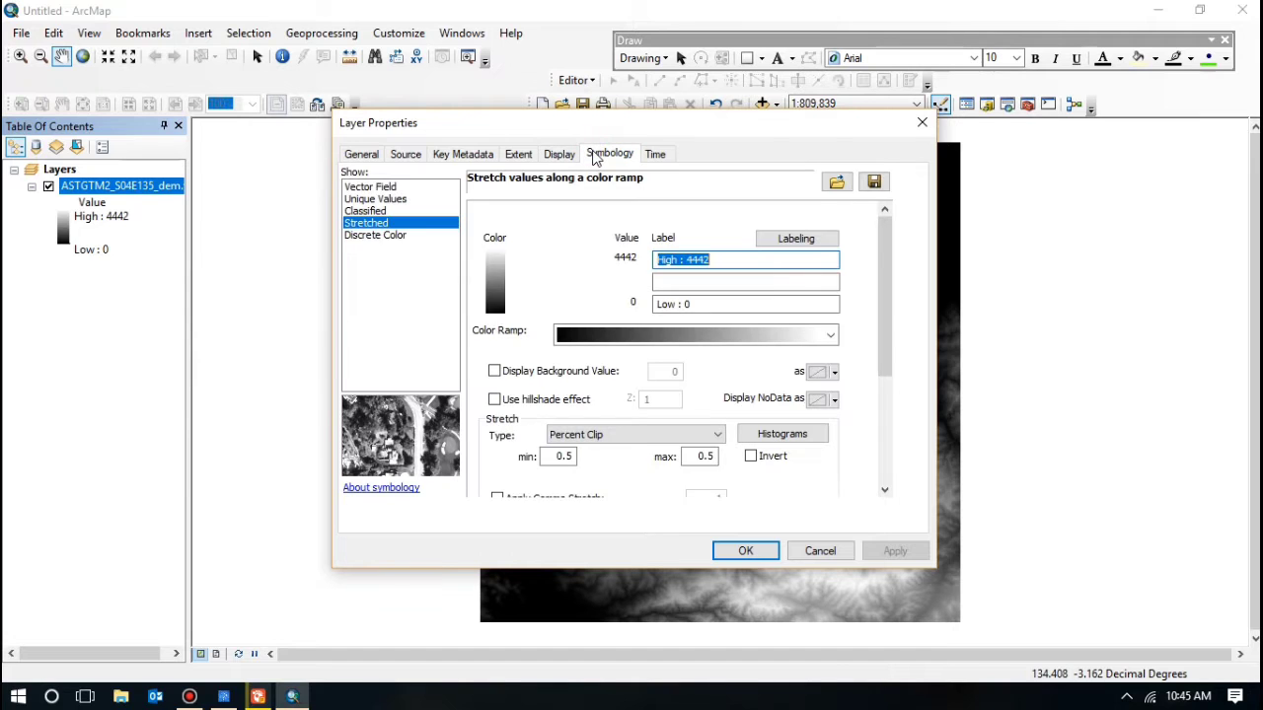
click(360, 213)
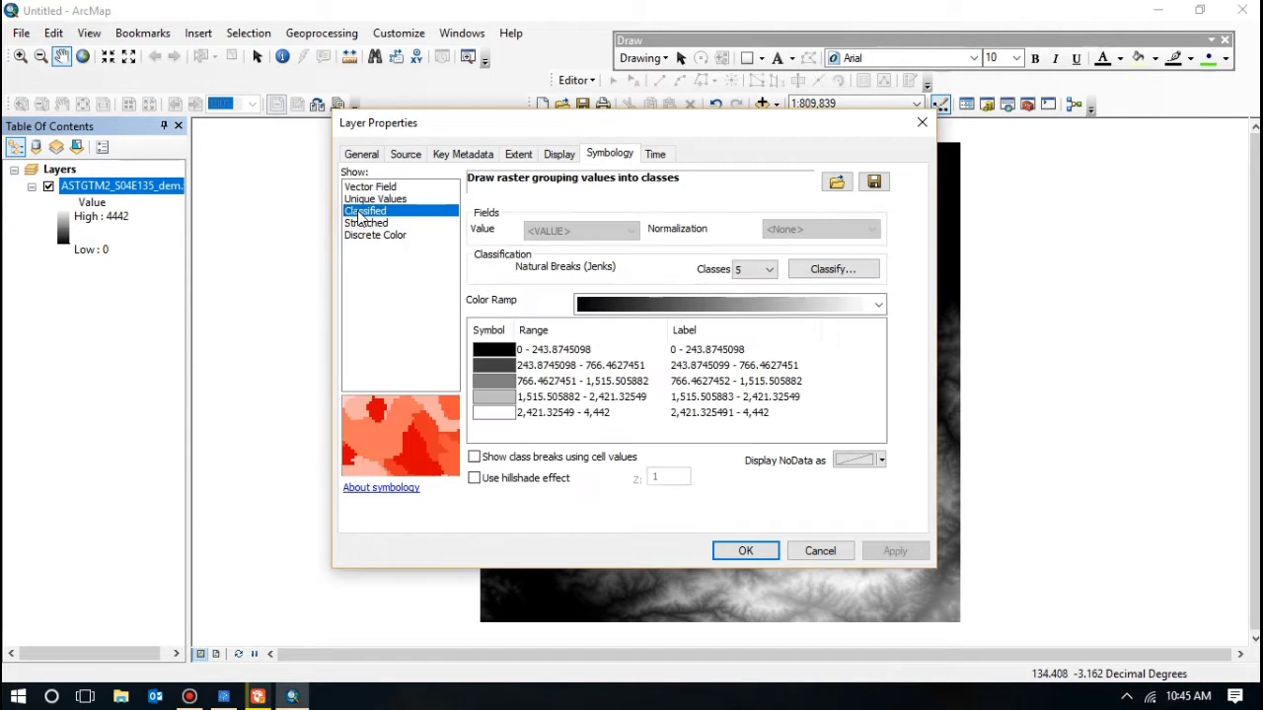
click(770, 274)
click(771, 276)
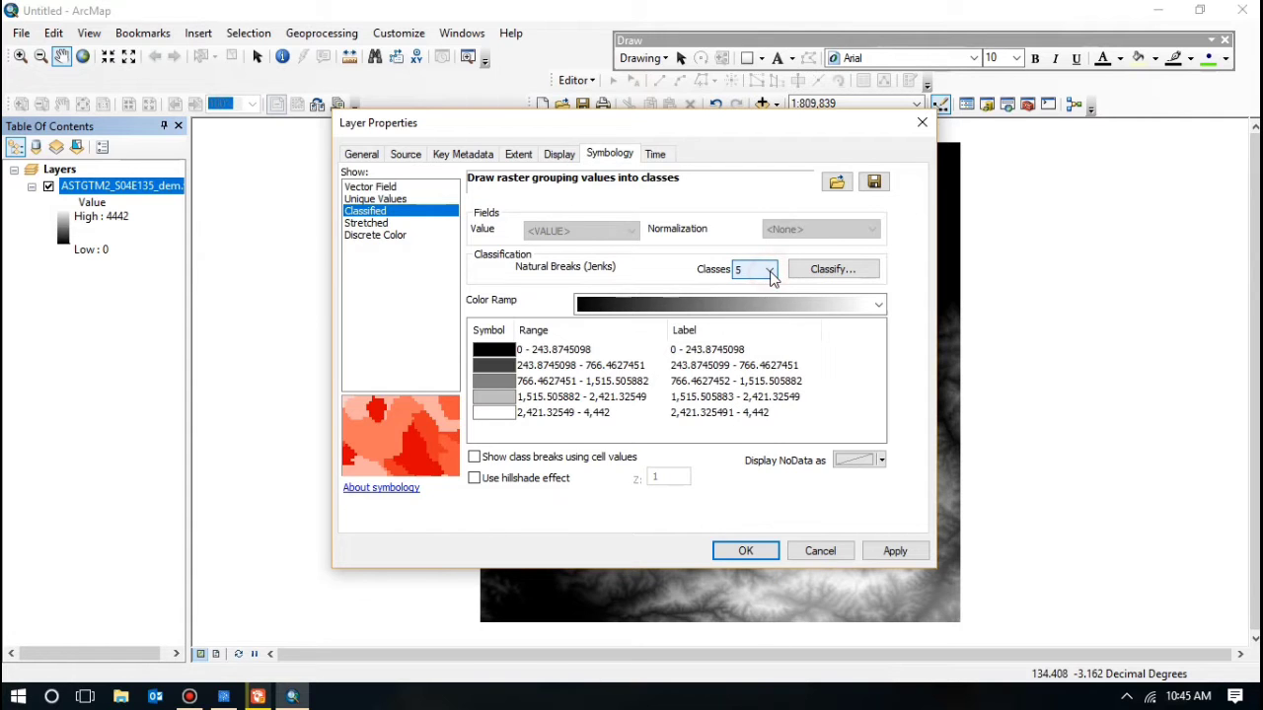
click(814, 304)
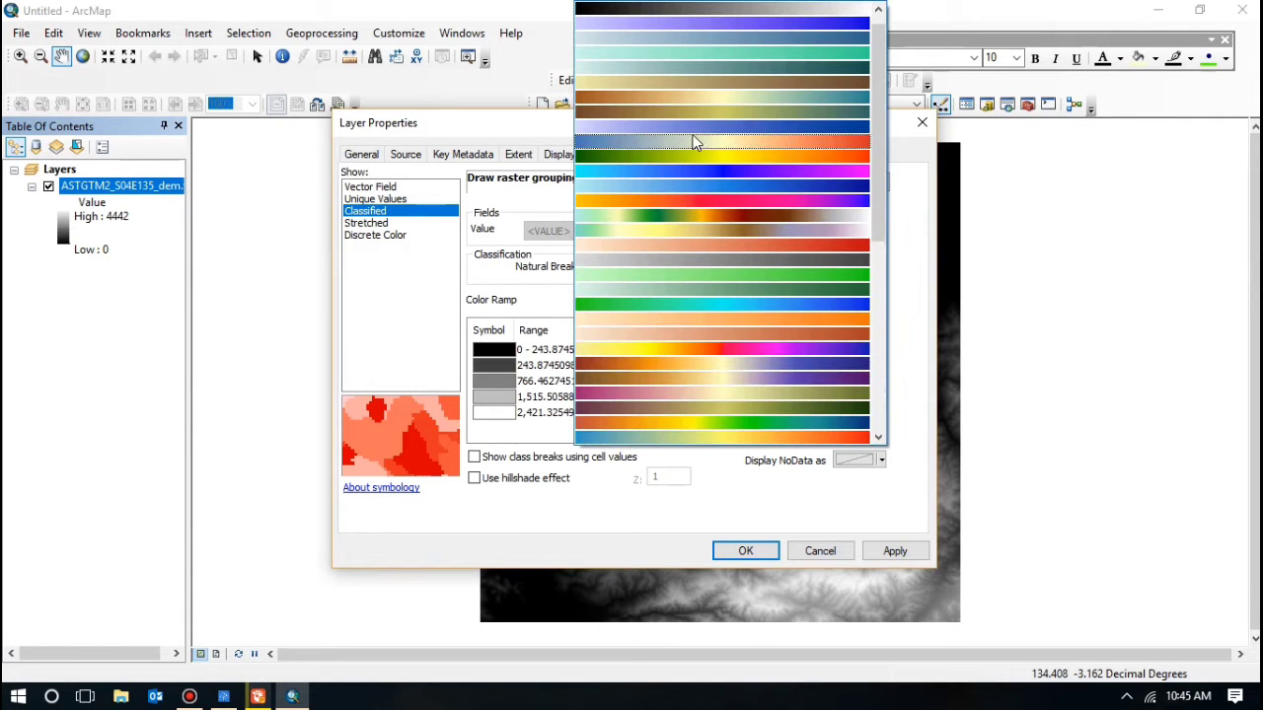
scroll(641, 317, down, 2)
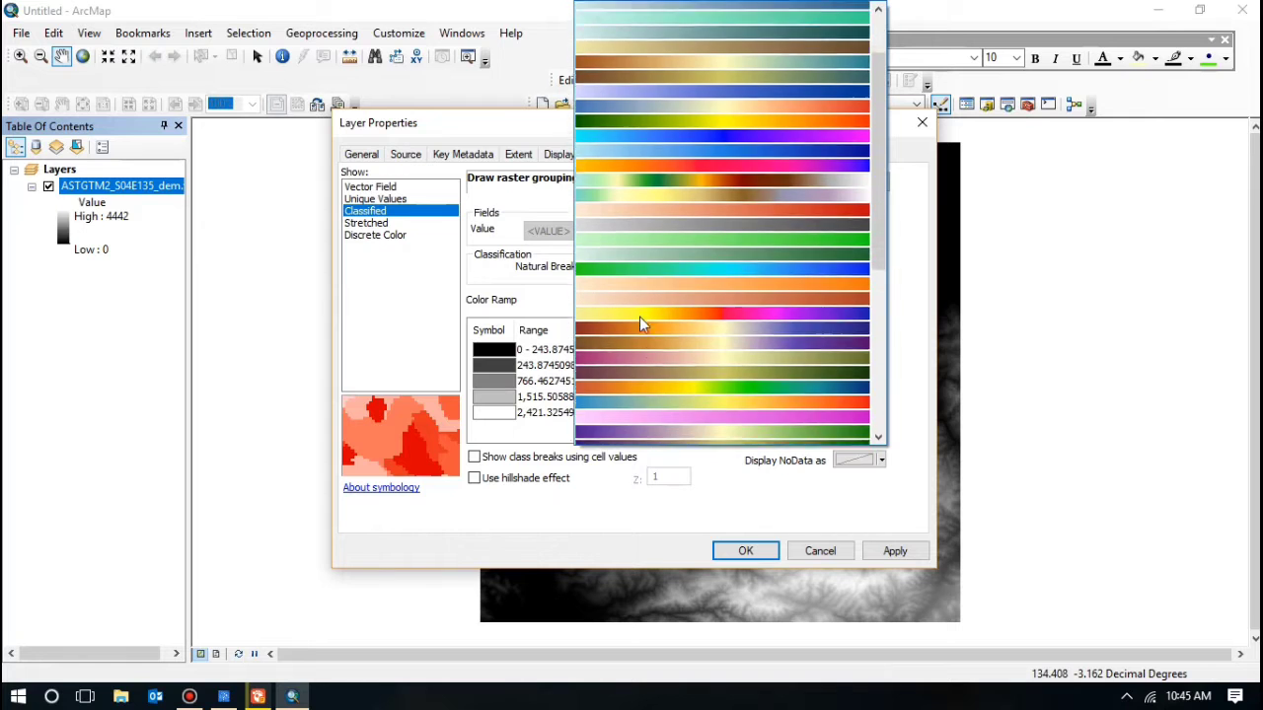
scroll(640, 318, down, 1)
scroll(640, 316, down, 6)
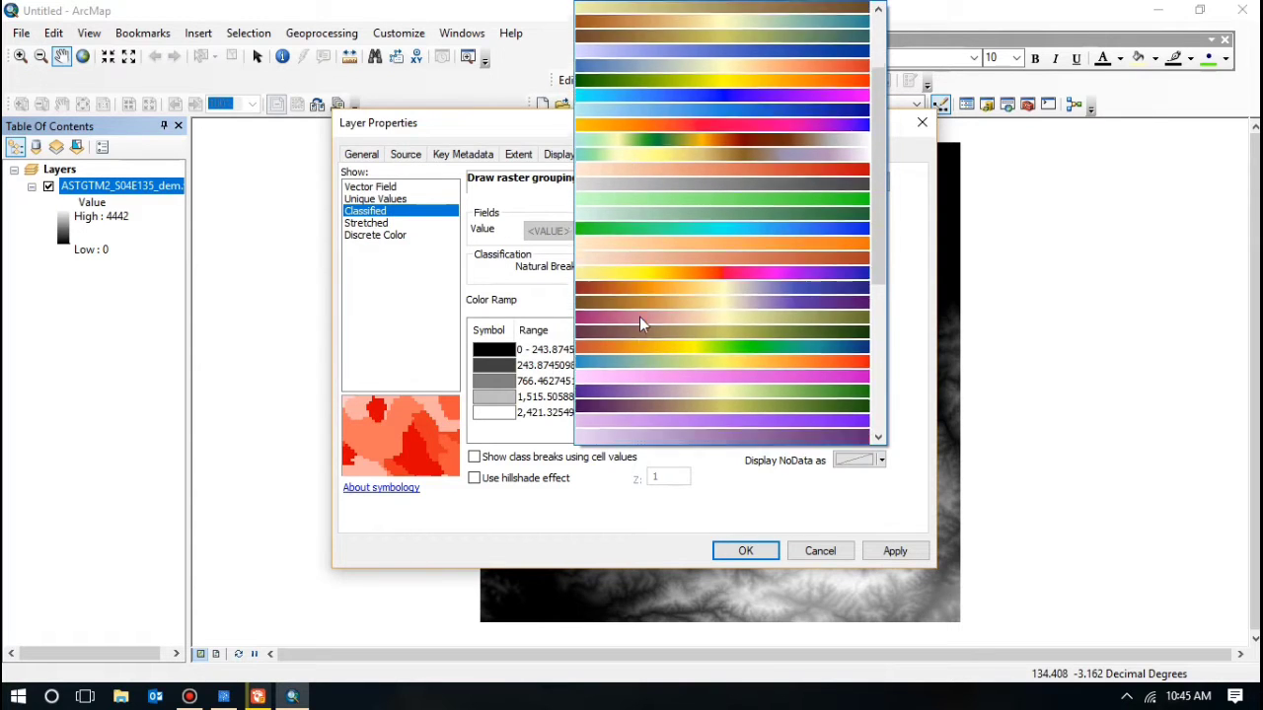
scroll(644, 291, down, 2)
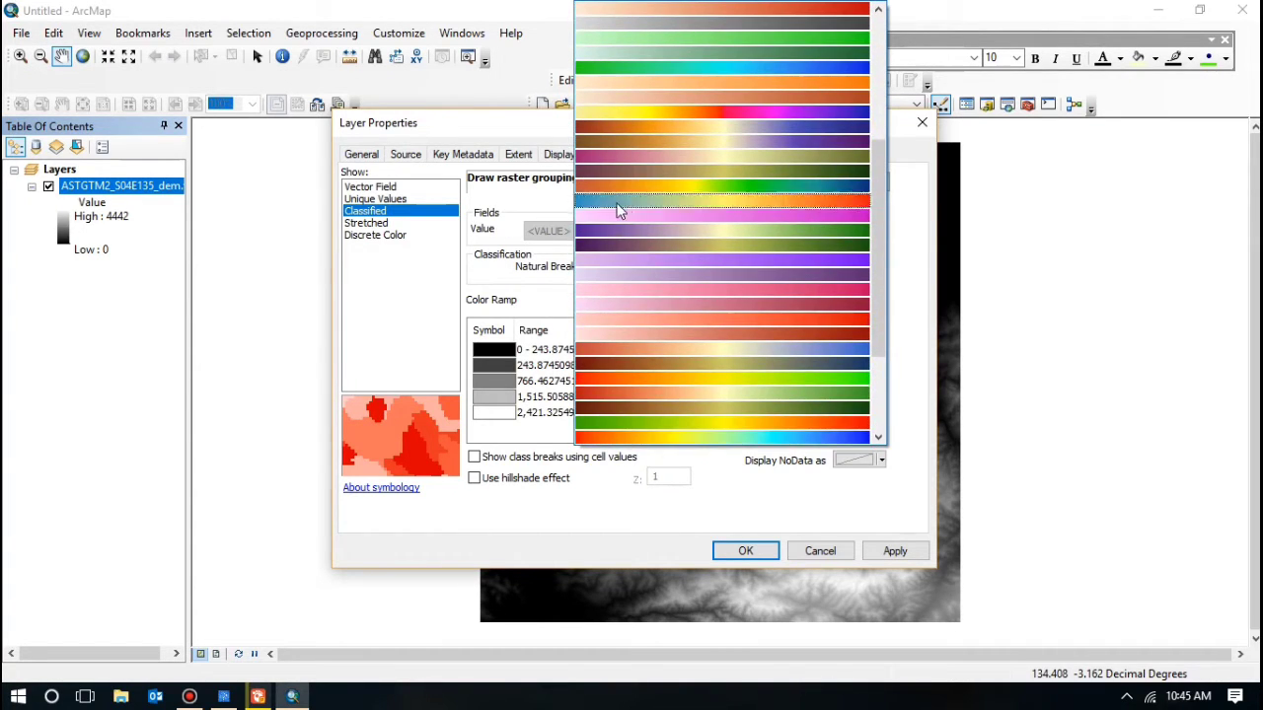
click(655, 422)
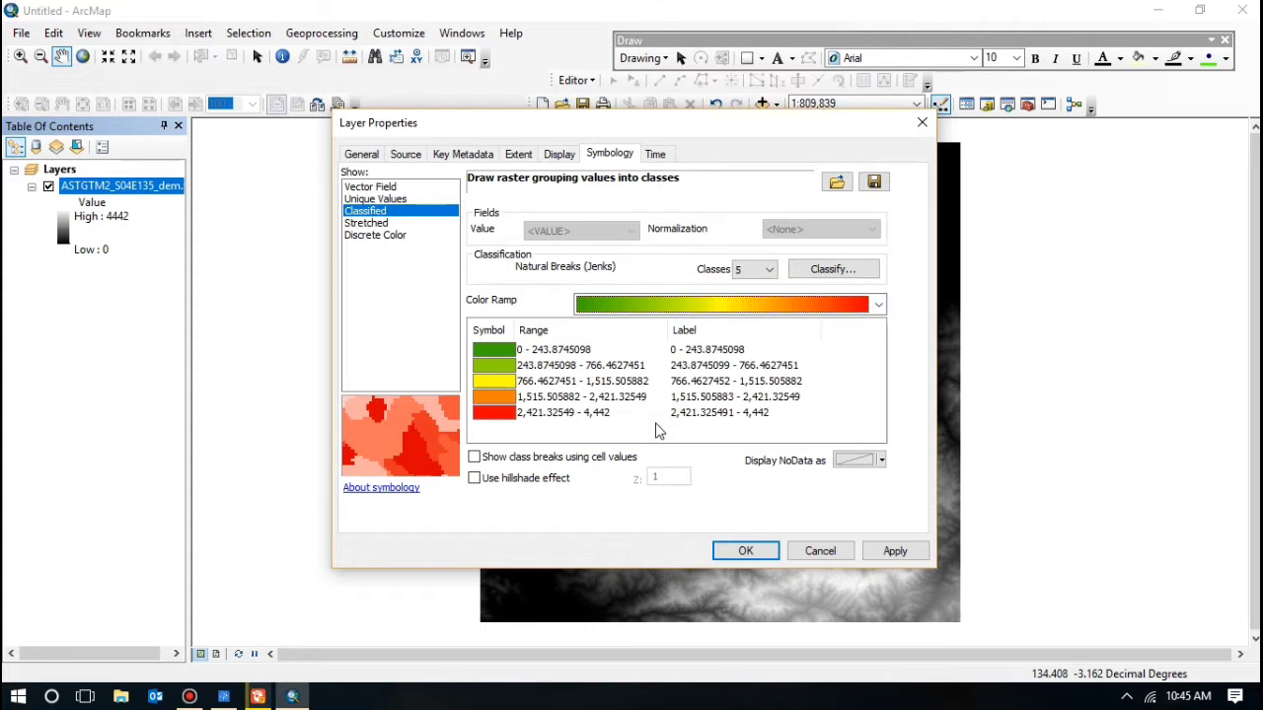
click(730, 548)
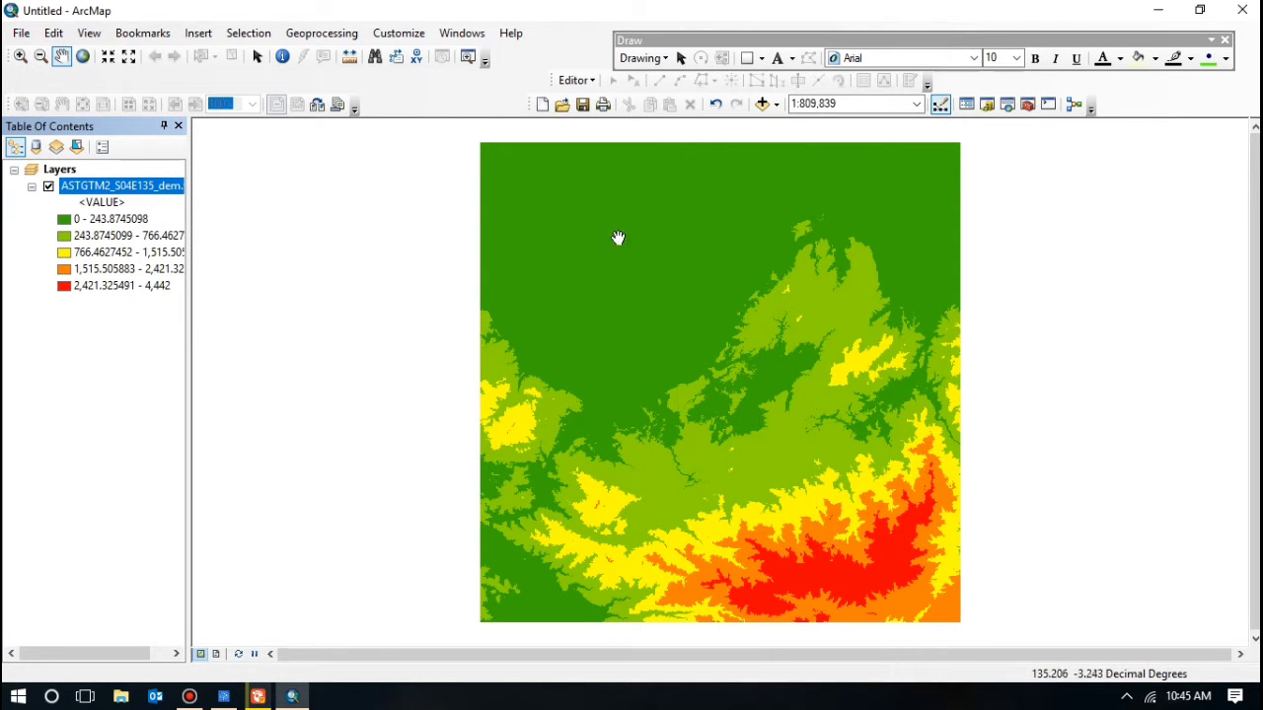
Step: Dock ArcToolbox and open Spatial Analyst Tools > Surface > Hillshade
drag(632, 228, 482, 231)
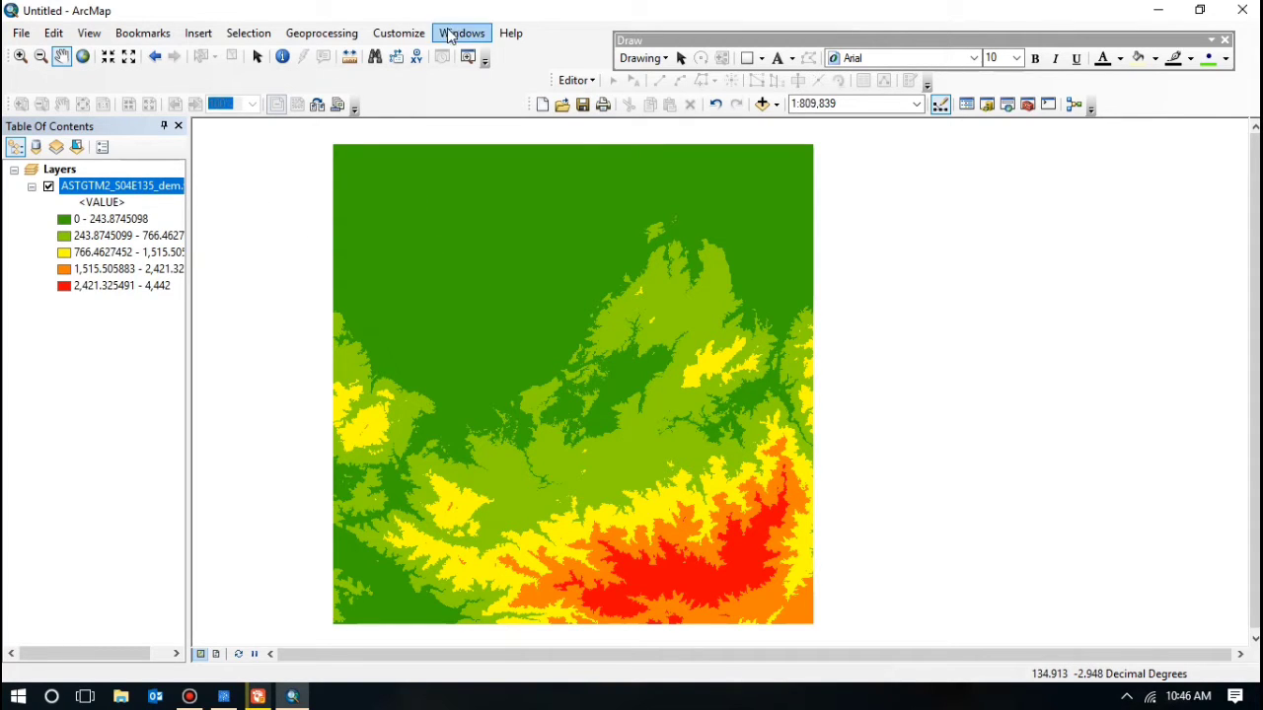
click(1026, 106)
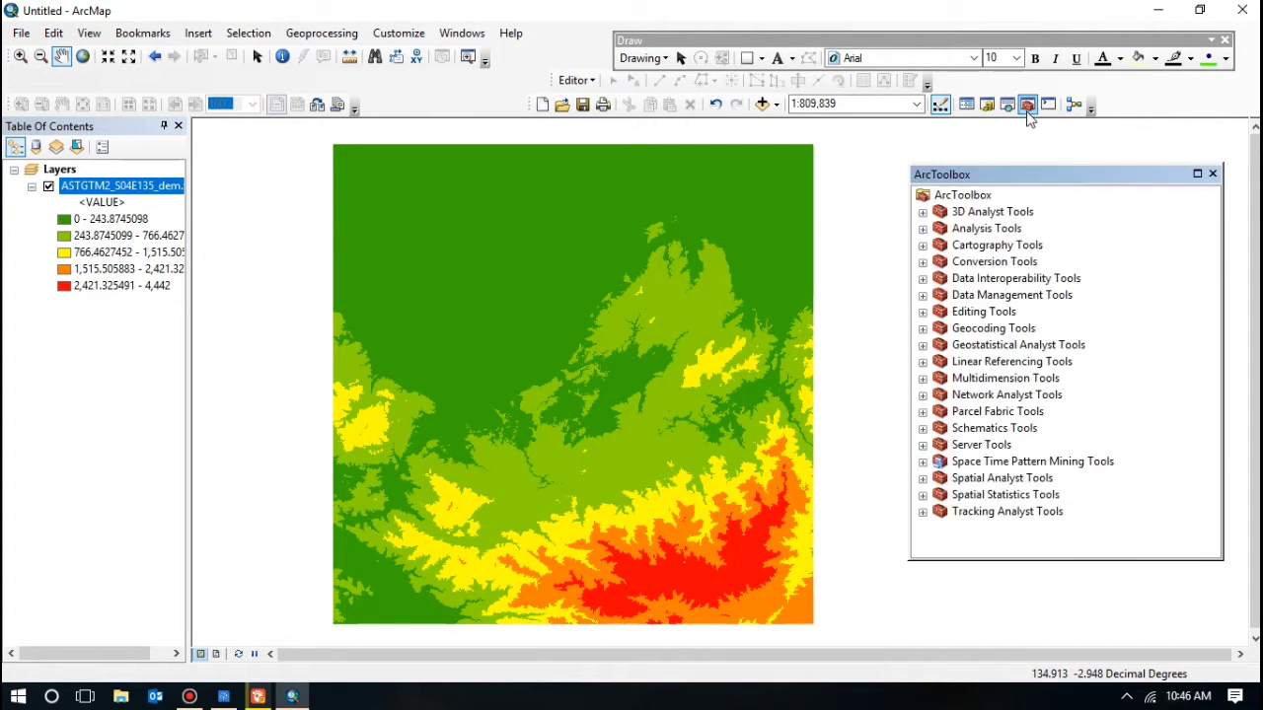
drag(1019, 180, 1073, 167)
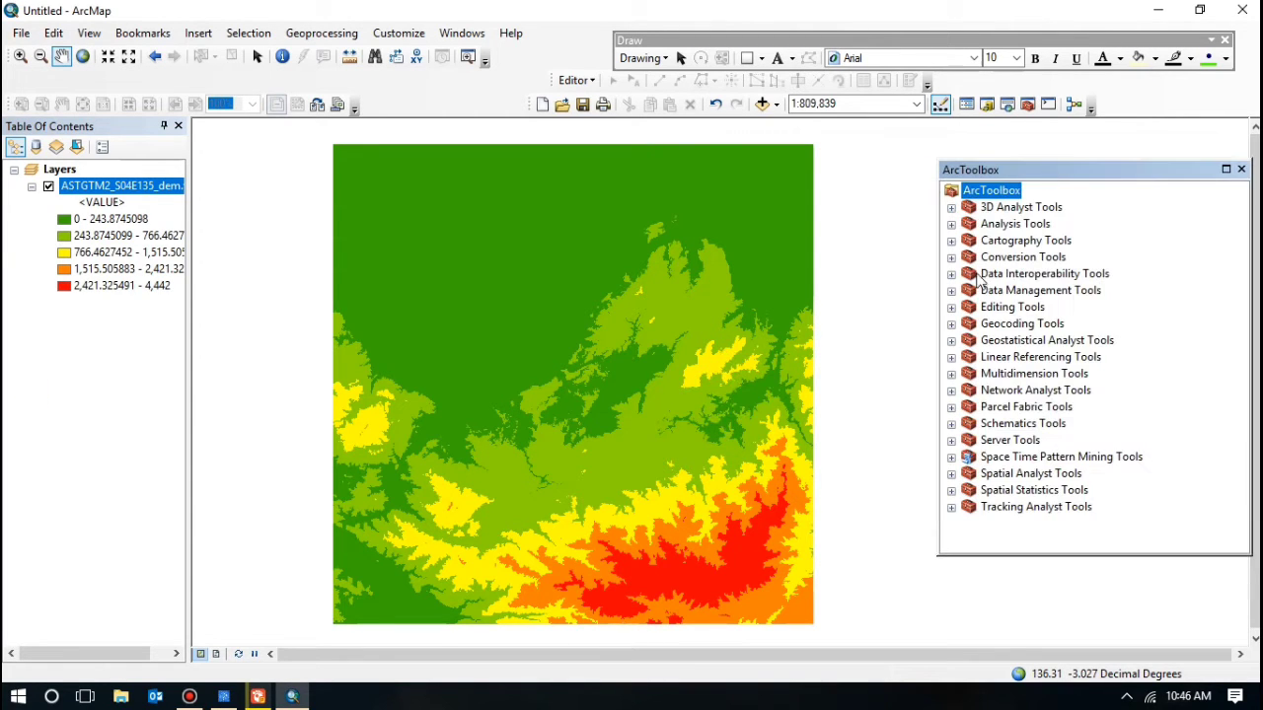
click(952, 474)
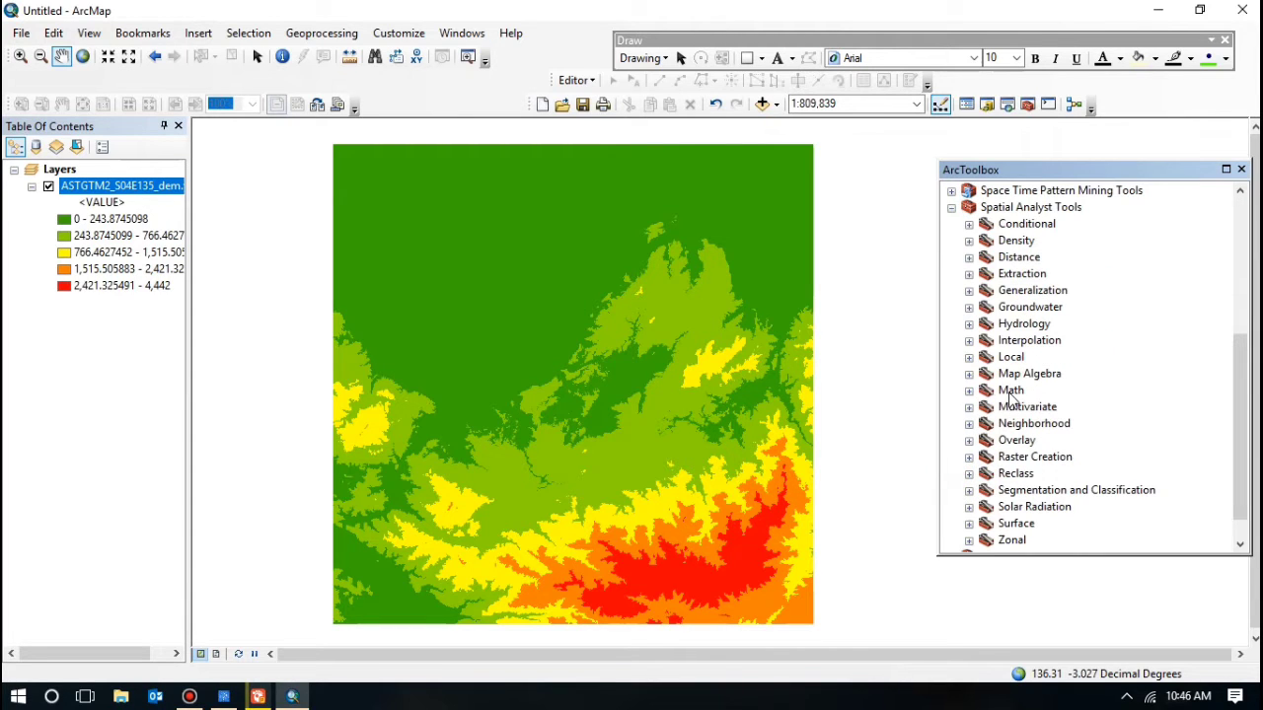
click(969, 524)
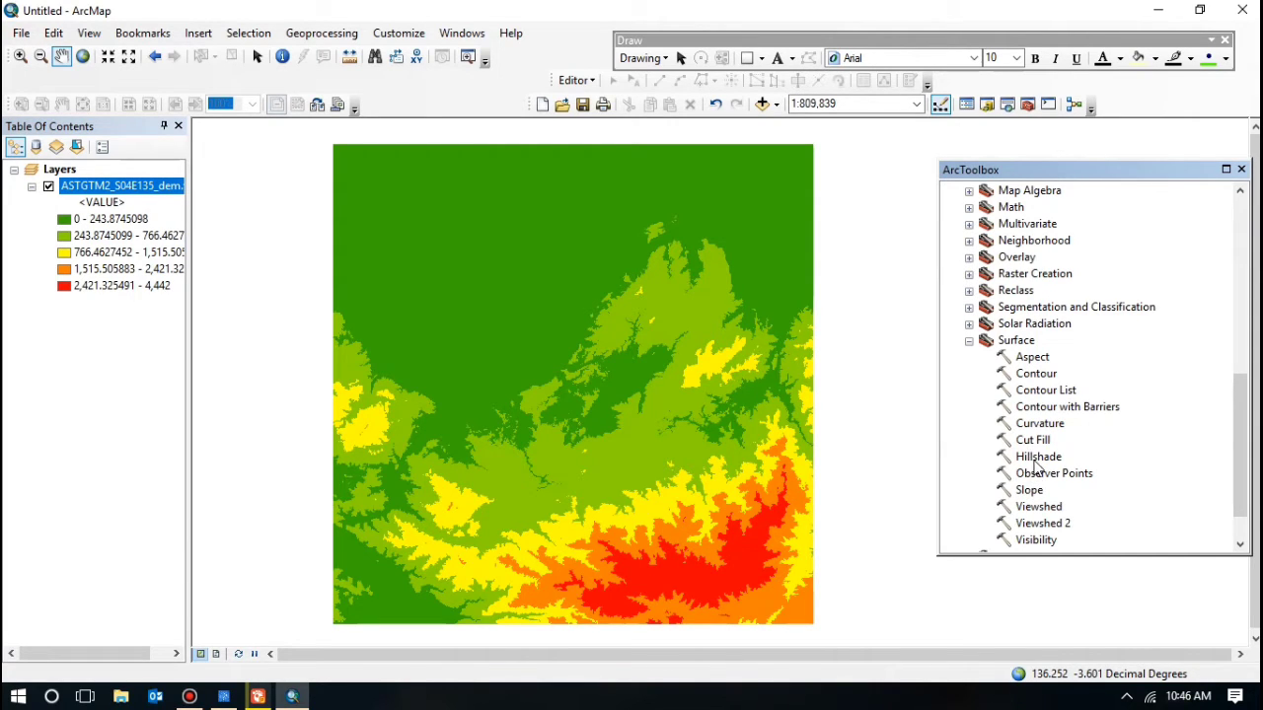
click(1034, 459)
double_click(1036, 459)
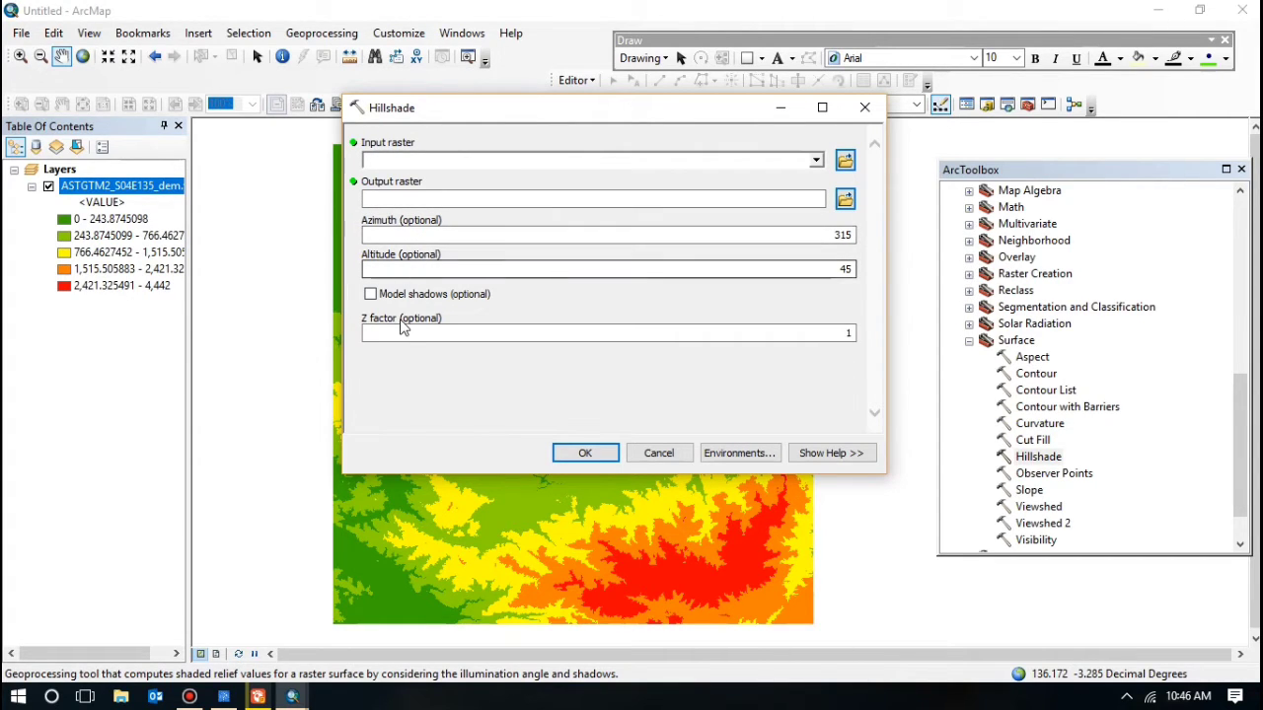
Step: Run Hillshade on the ASTGTM2 DEM, producing the HillSha_tif6 layer
click(817, 162)
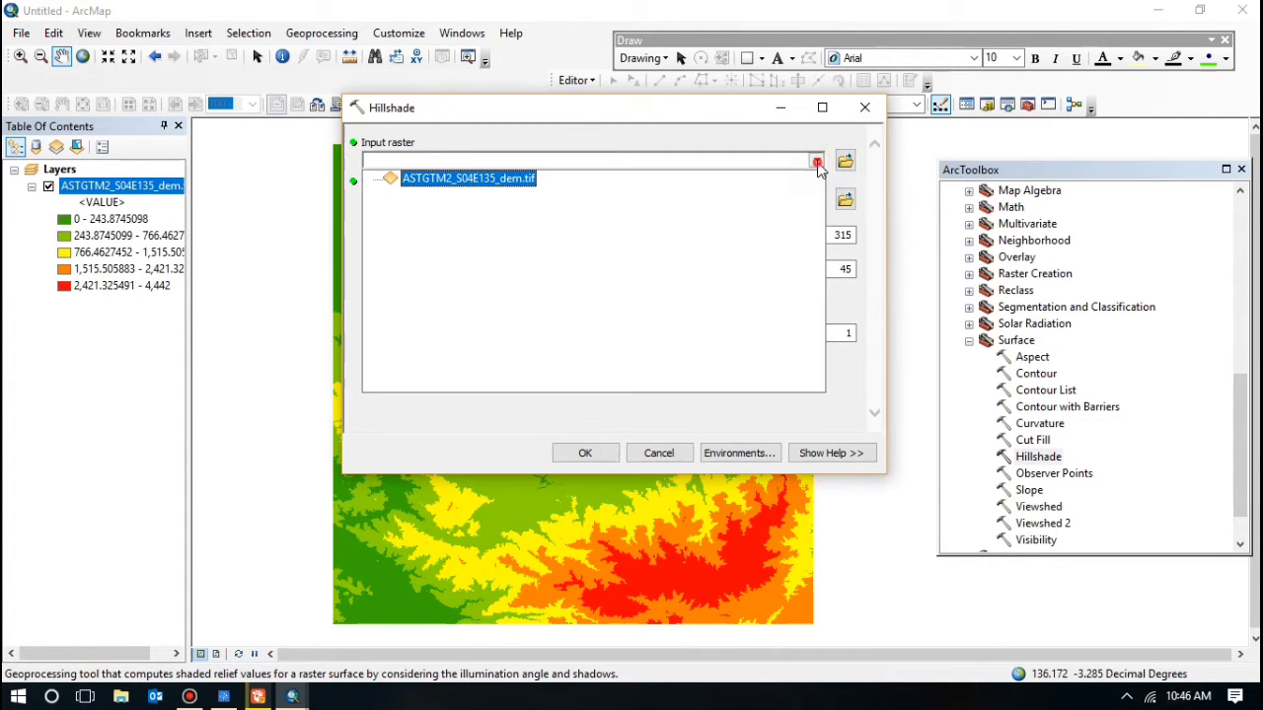
click(484, 179)
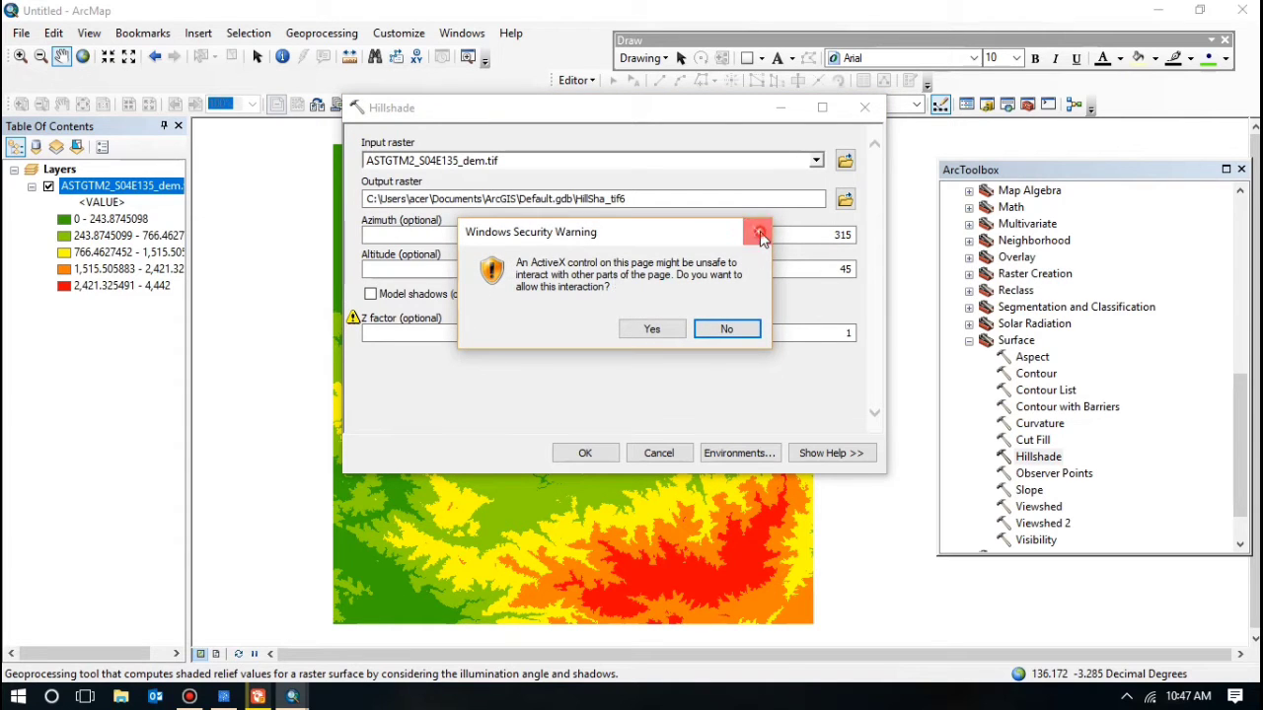
click(759, 235)
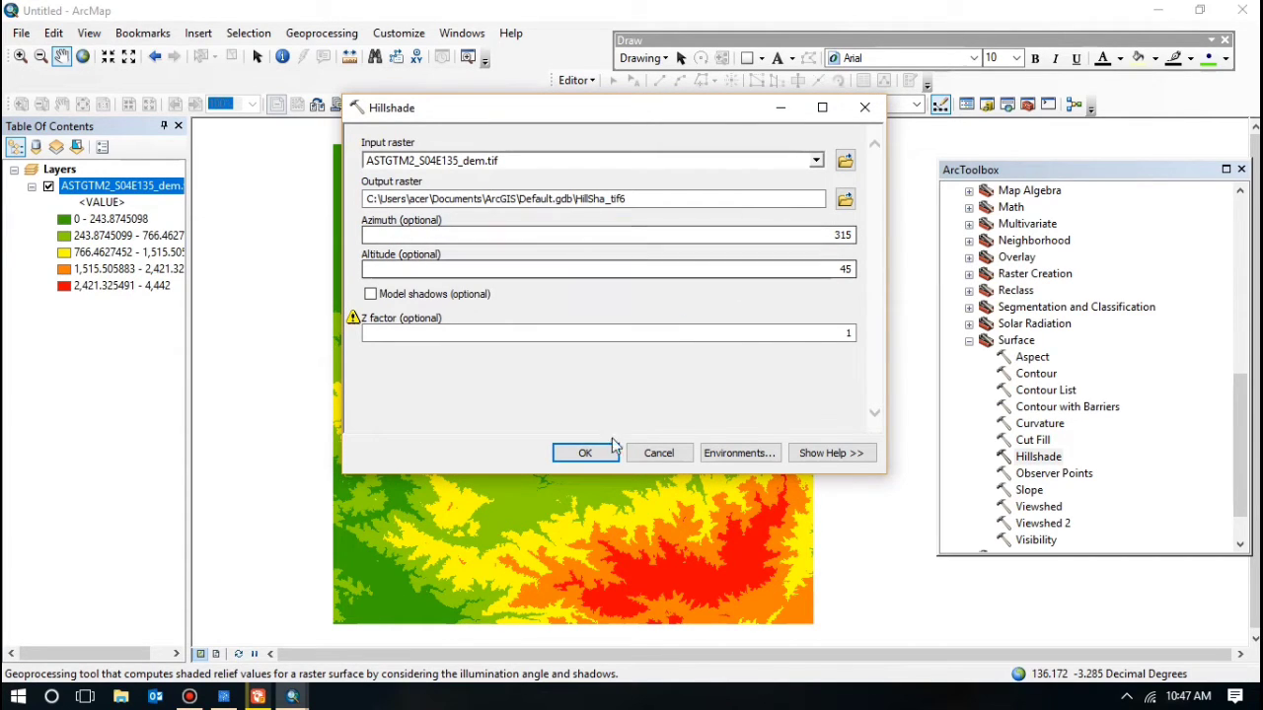
click(585, 453)
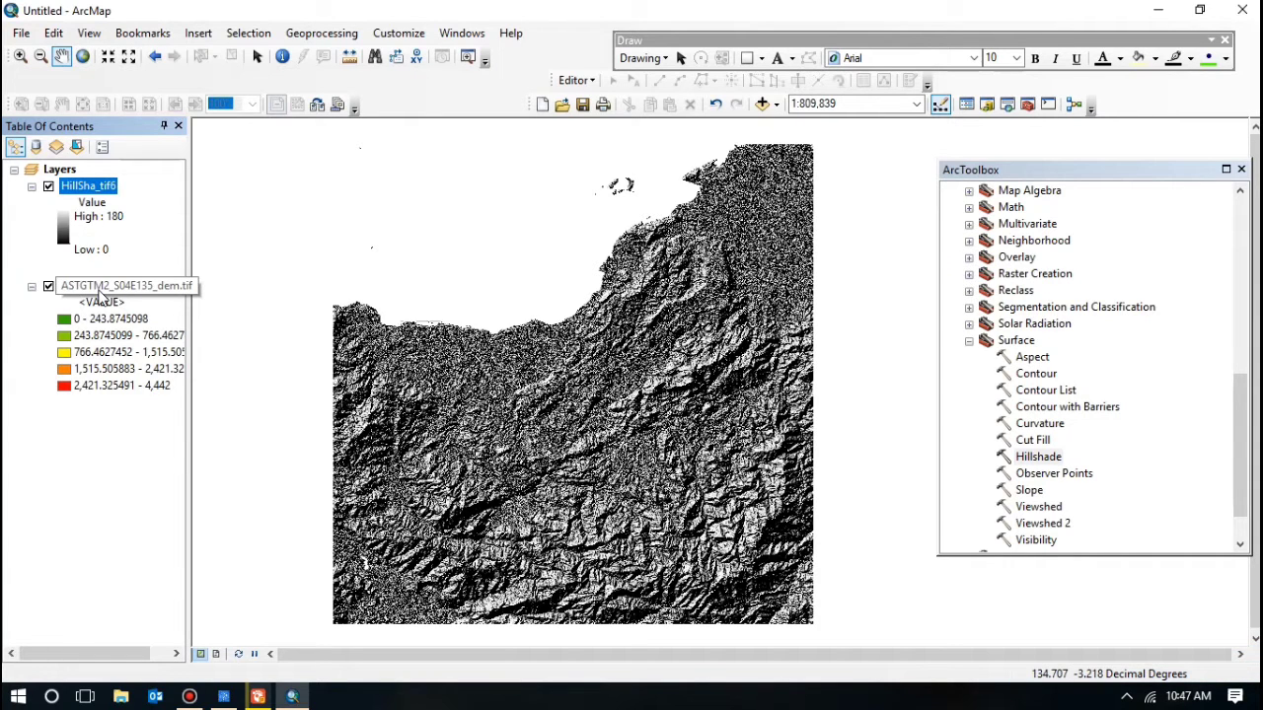
Step: Move the DEM layer above HillSha_tif6 and set its display transparency to 45%
drag(99, 291, 107, 169)
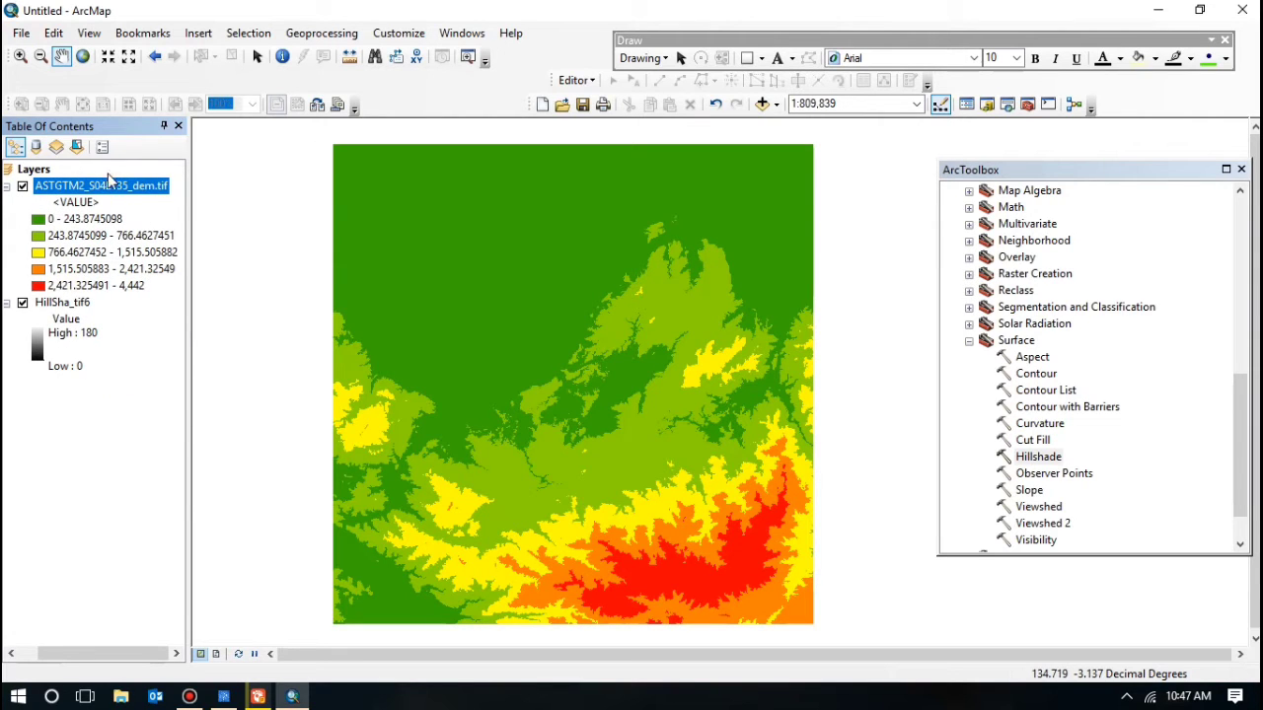
right_click(122, 194)
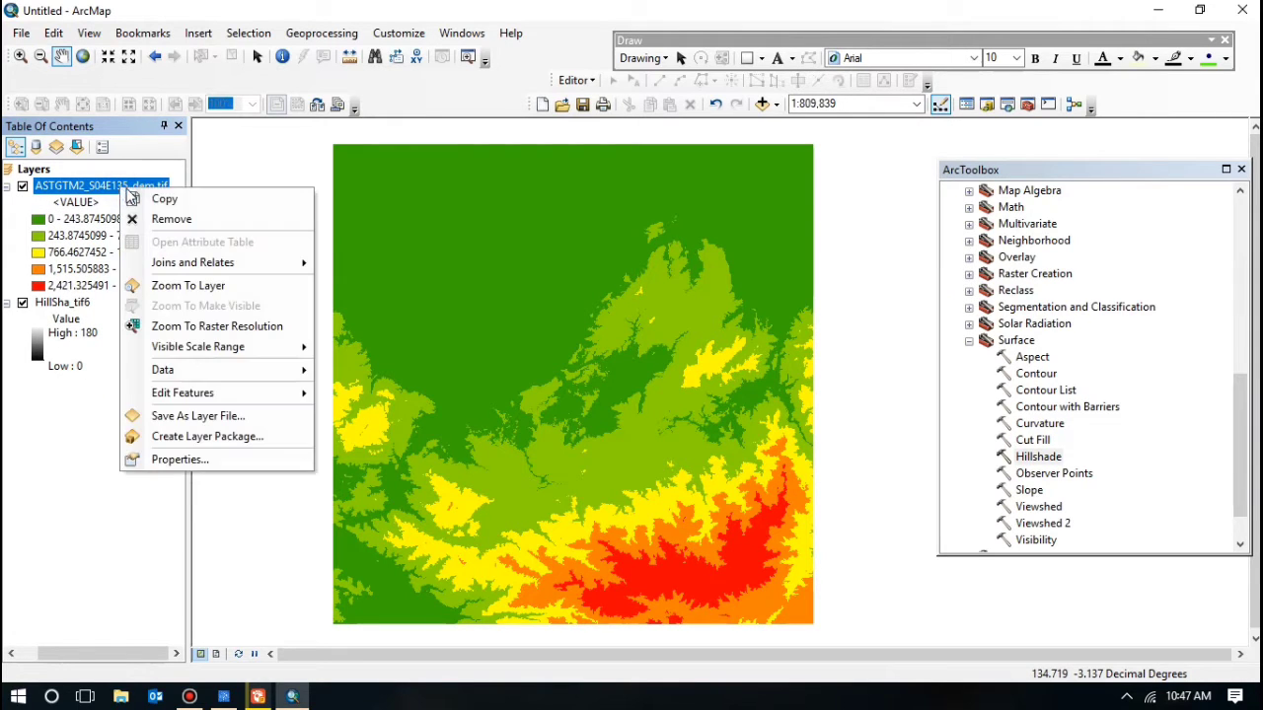
click(191, 478)
right_click(125, 186)
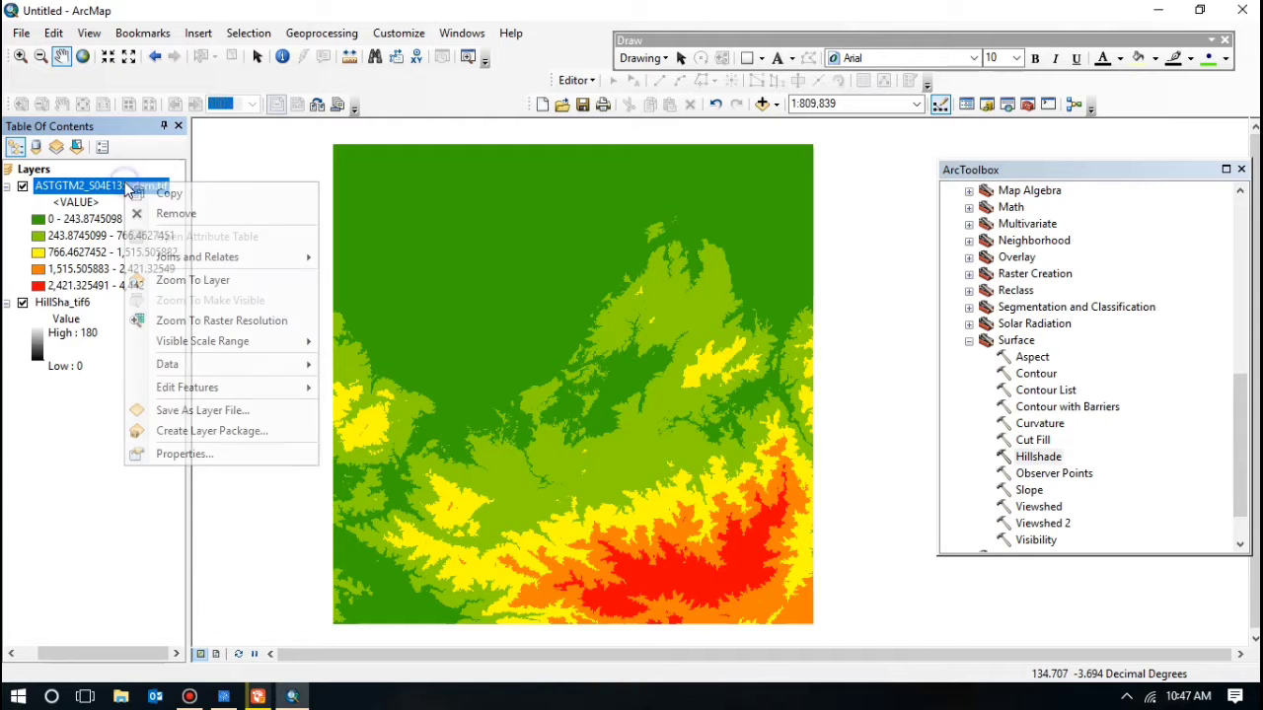
click(187, 454)
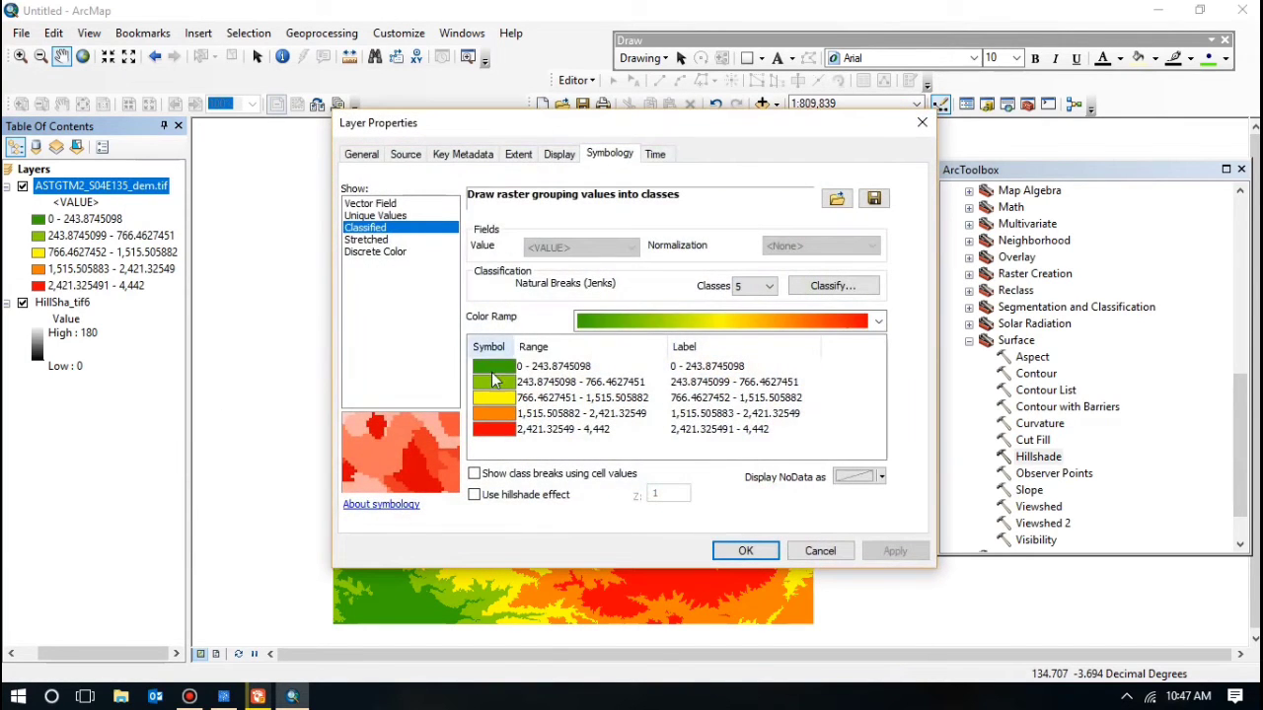
click(558, 156)
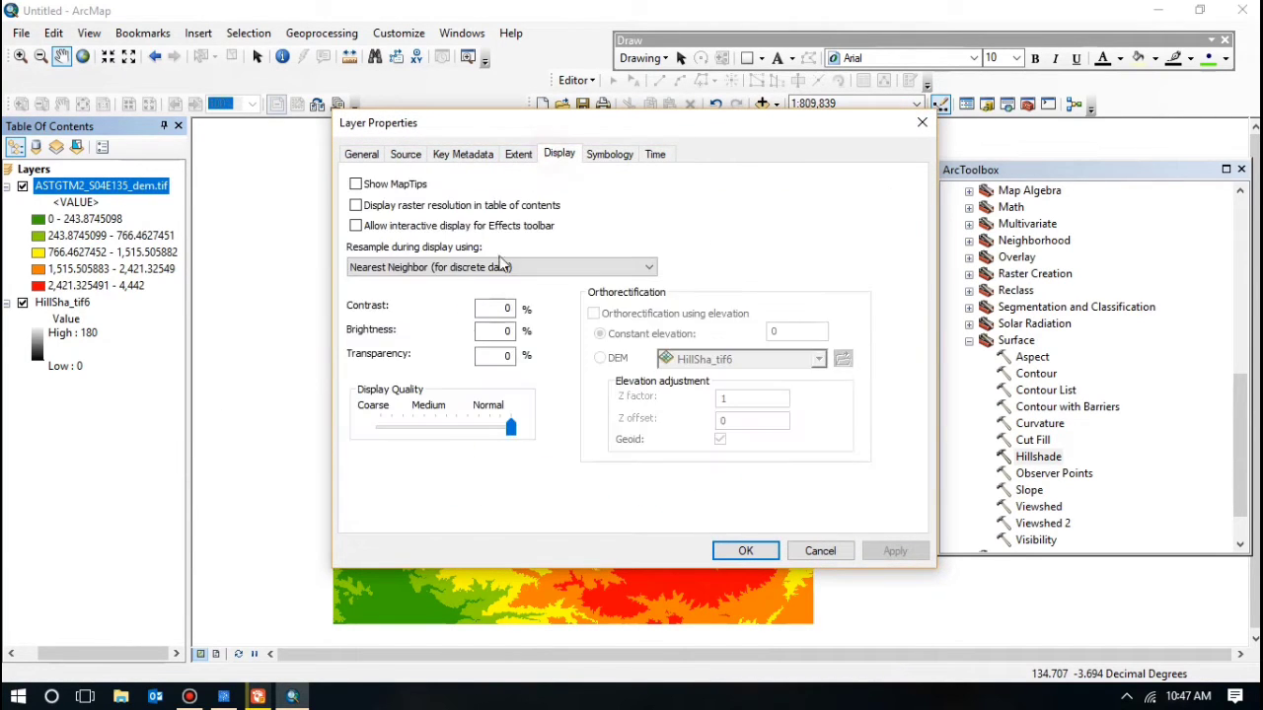
click(510, 356)
key(BackSpace)
text(45)
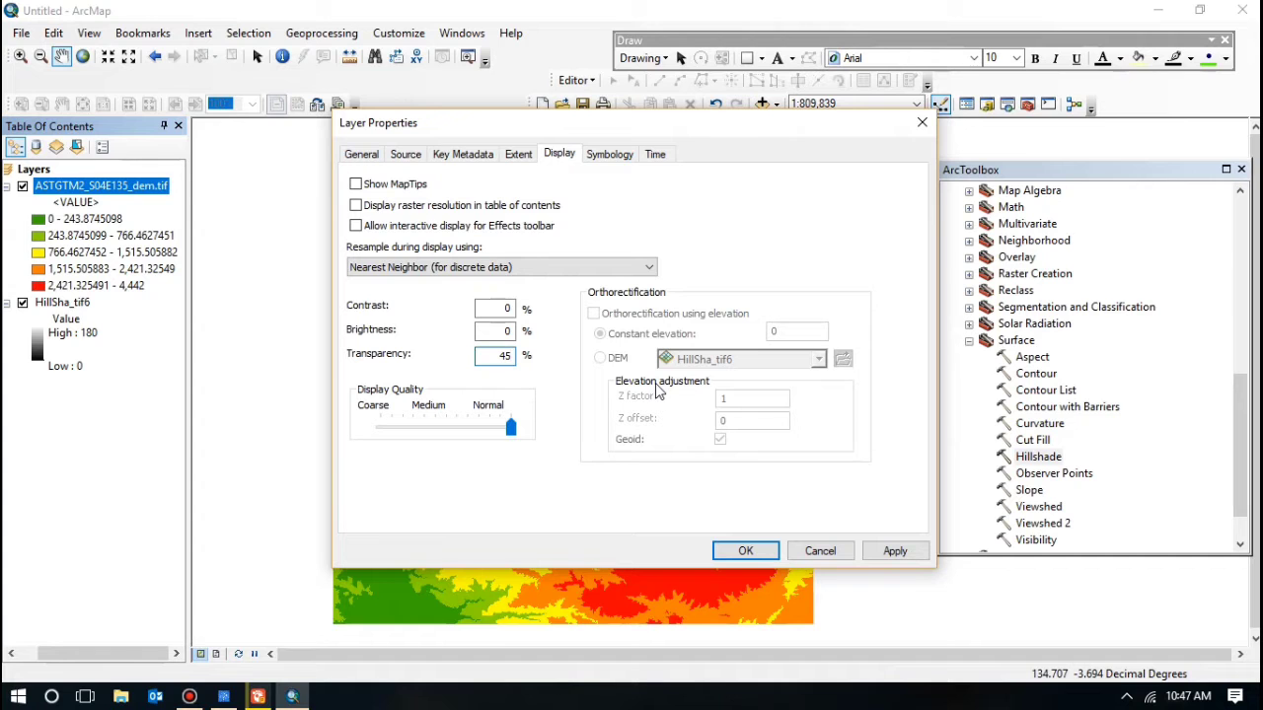
click(743, 551)
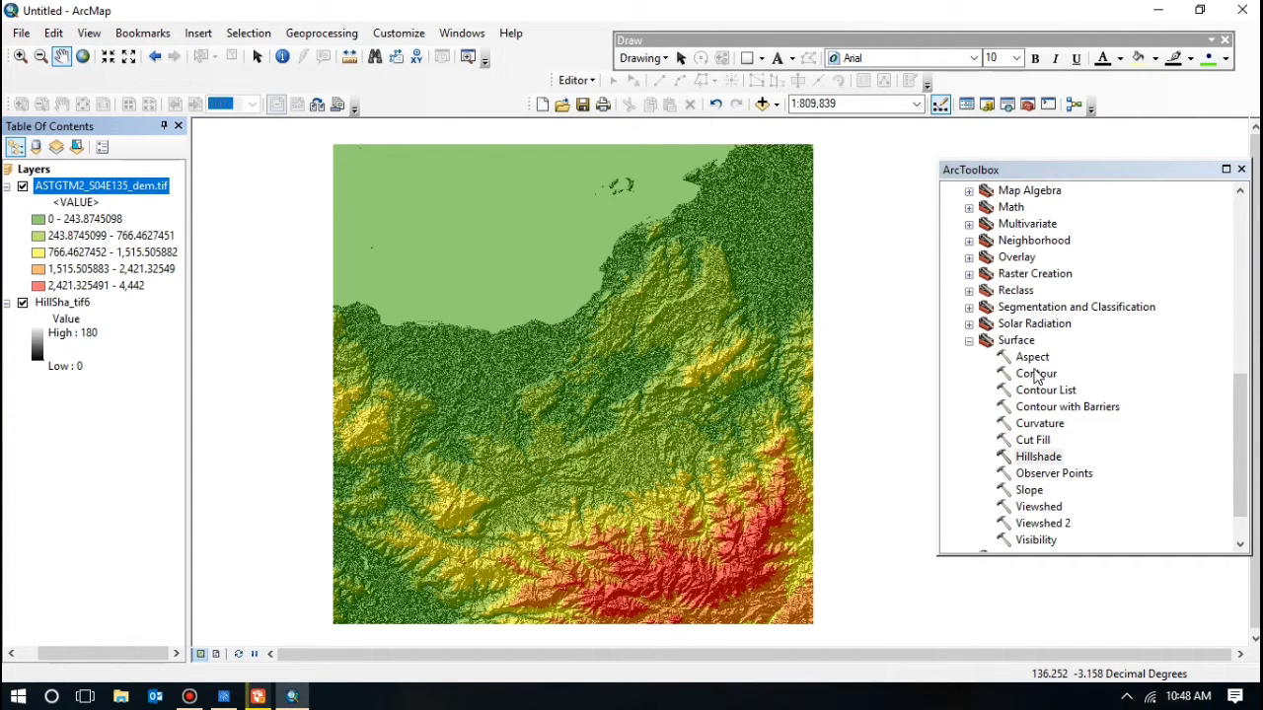
Step: Open the Contour tool with the ASTGTM2 DEM as input raster
double_click(1034, 377)
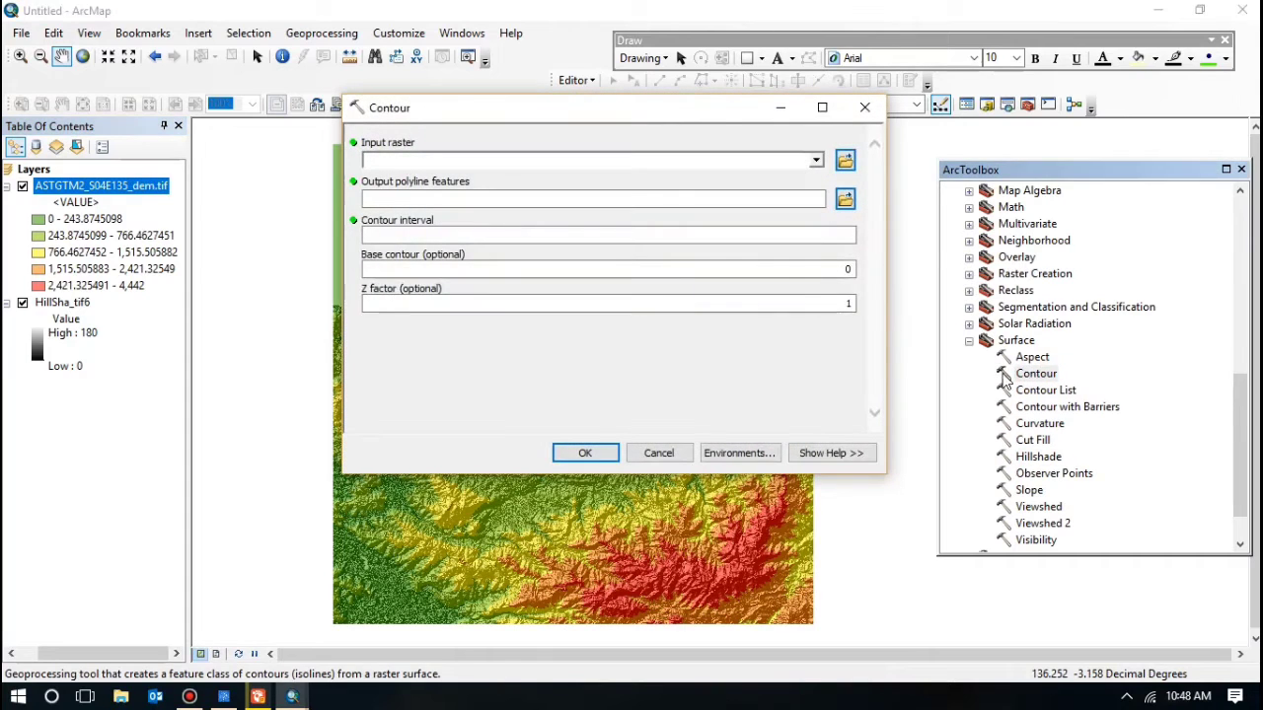
click(815, 162)
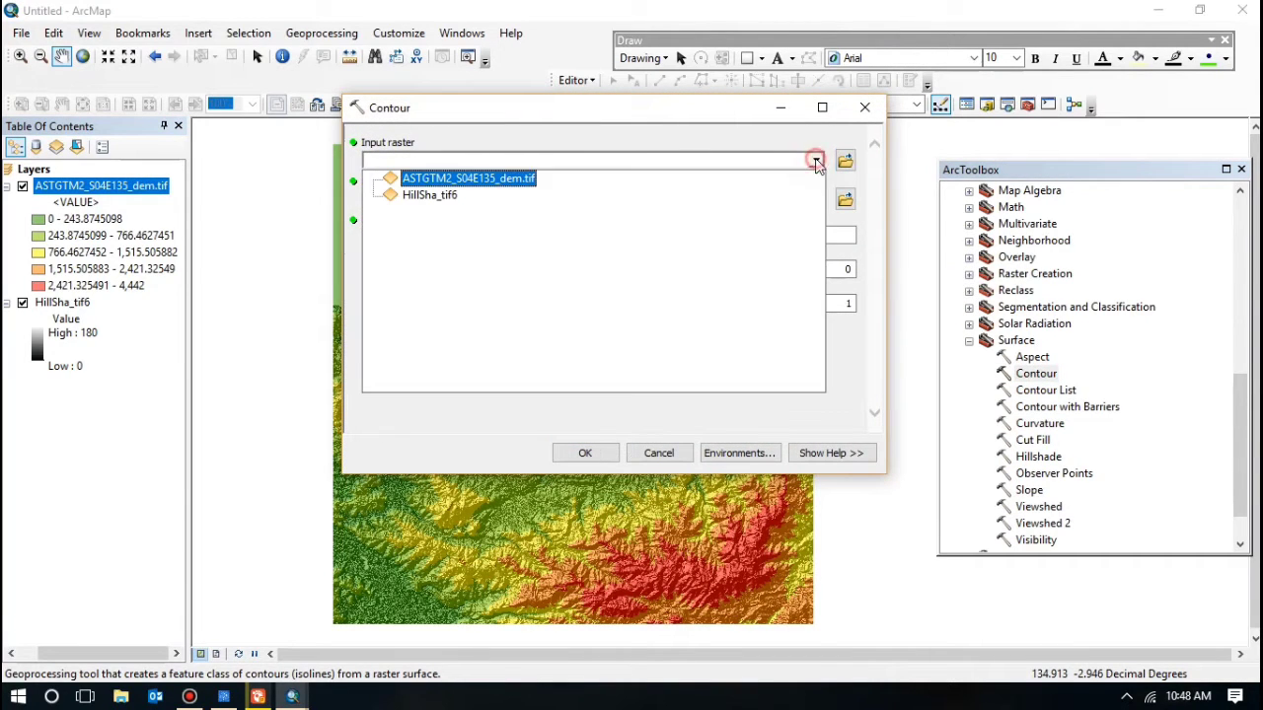
click(483, 180)
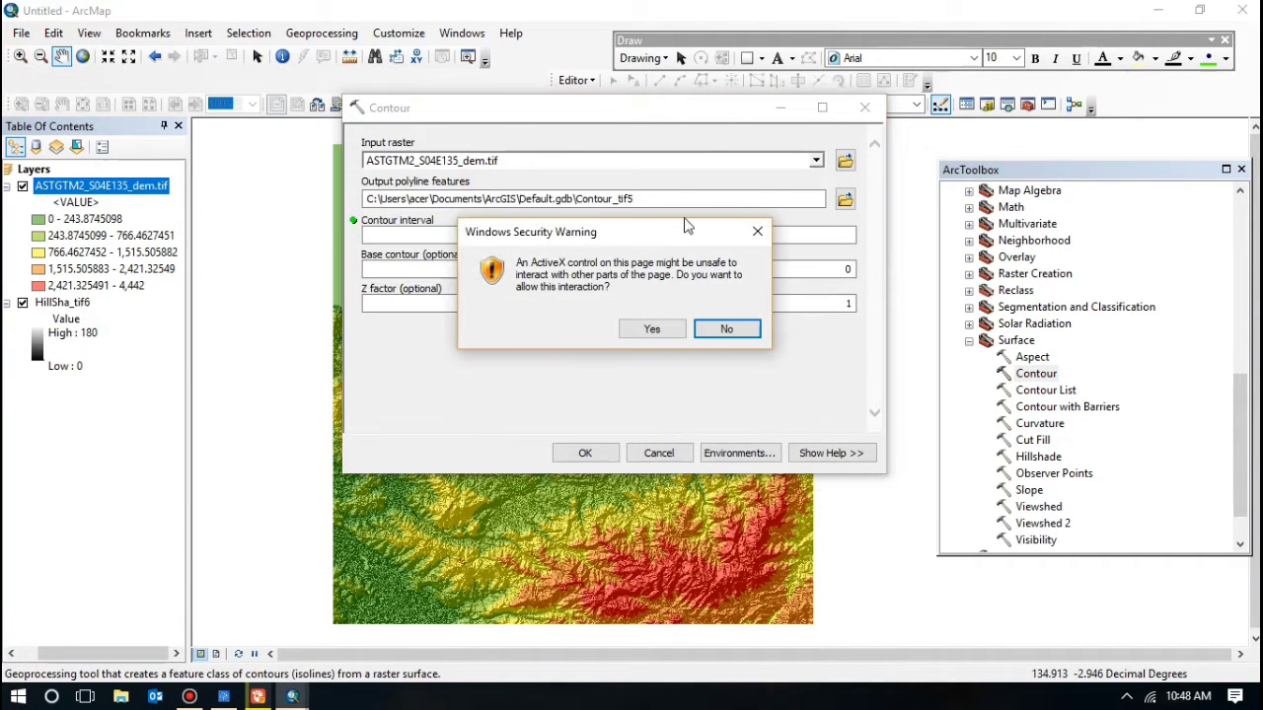
click(756, 231)
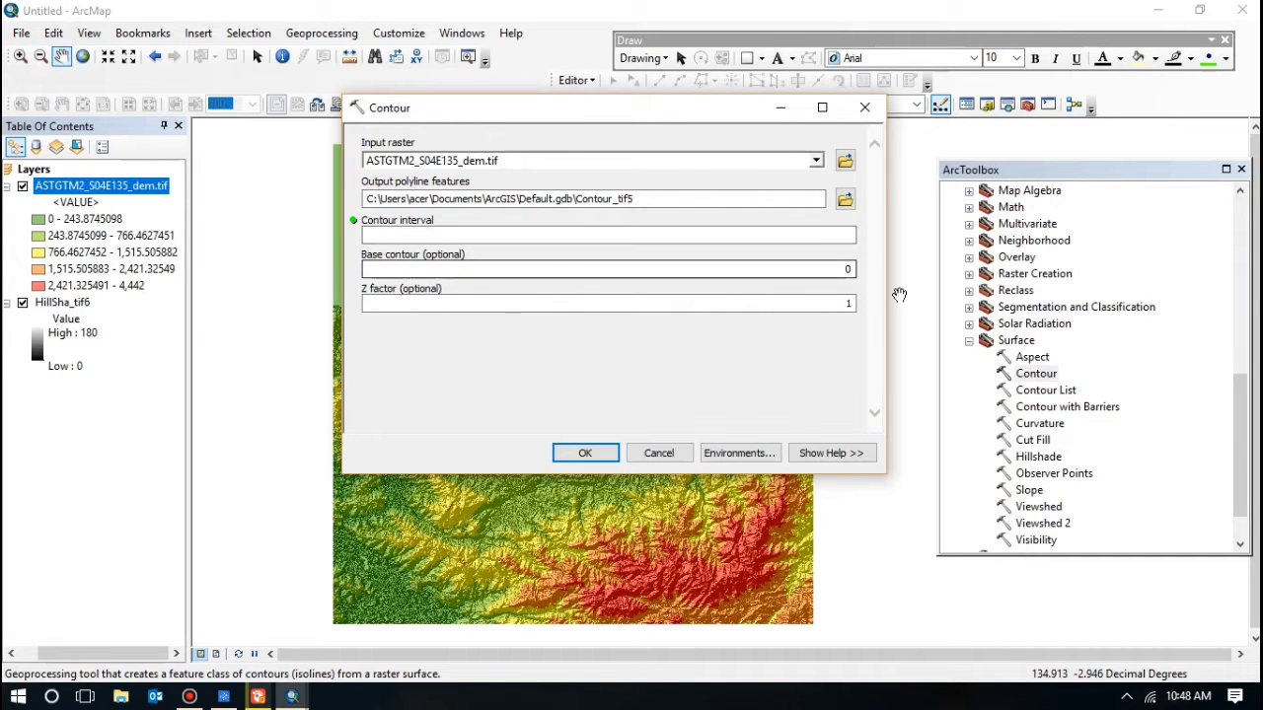
click(848, 270)
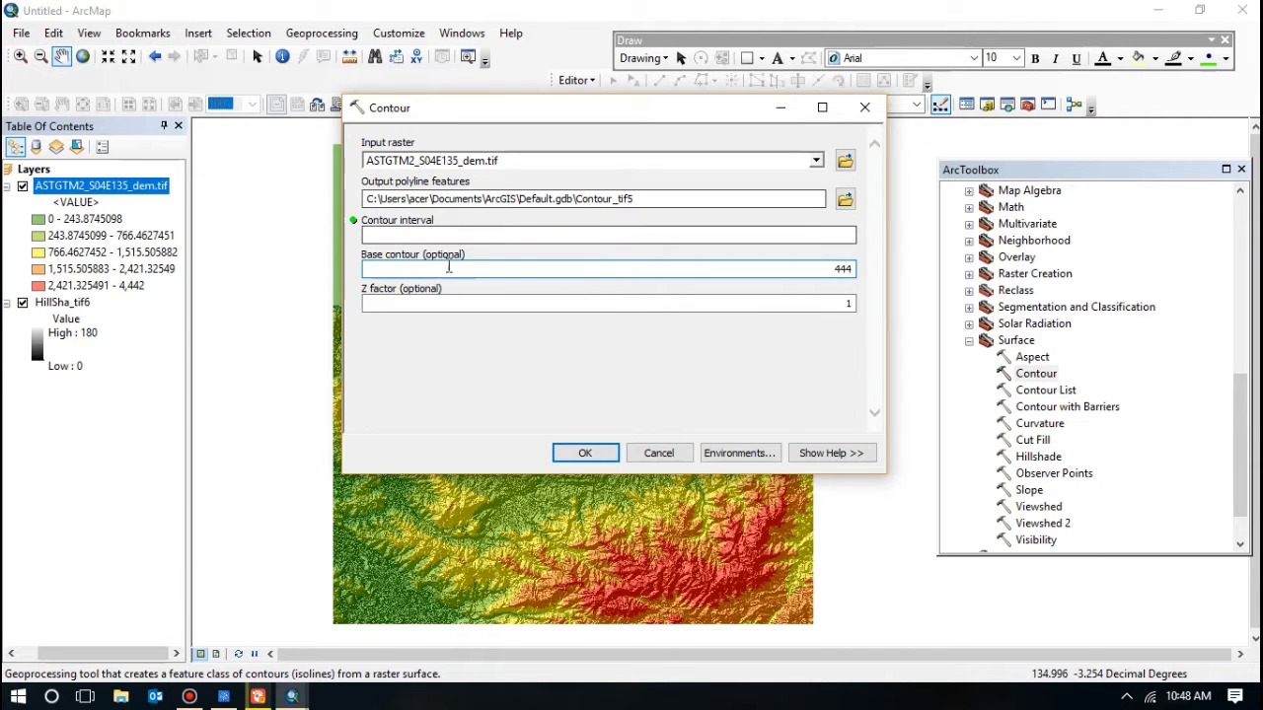
Step: Attempt to run Contour, clearing the missing-interval errors and re-picking the DEM input
click(586, 456)
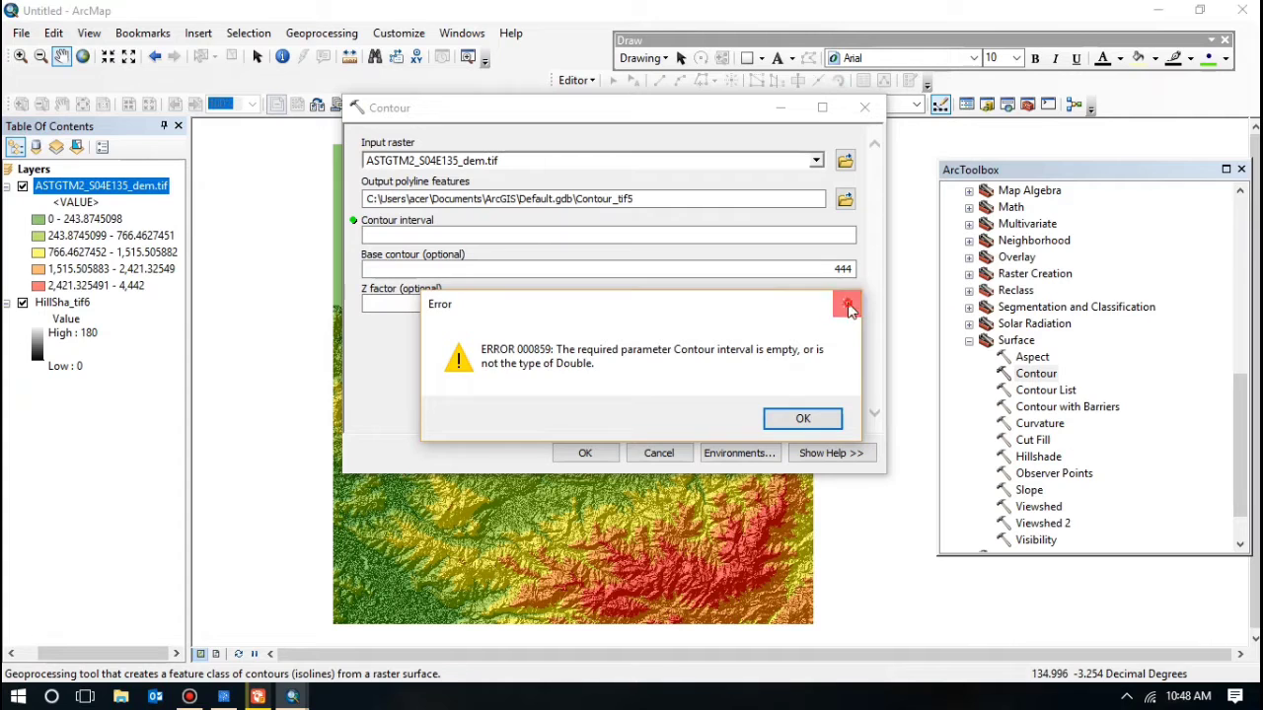
click(847, 302)
click(609, 455)
click(848, 304)
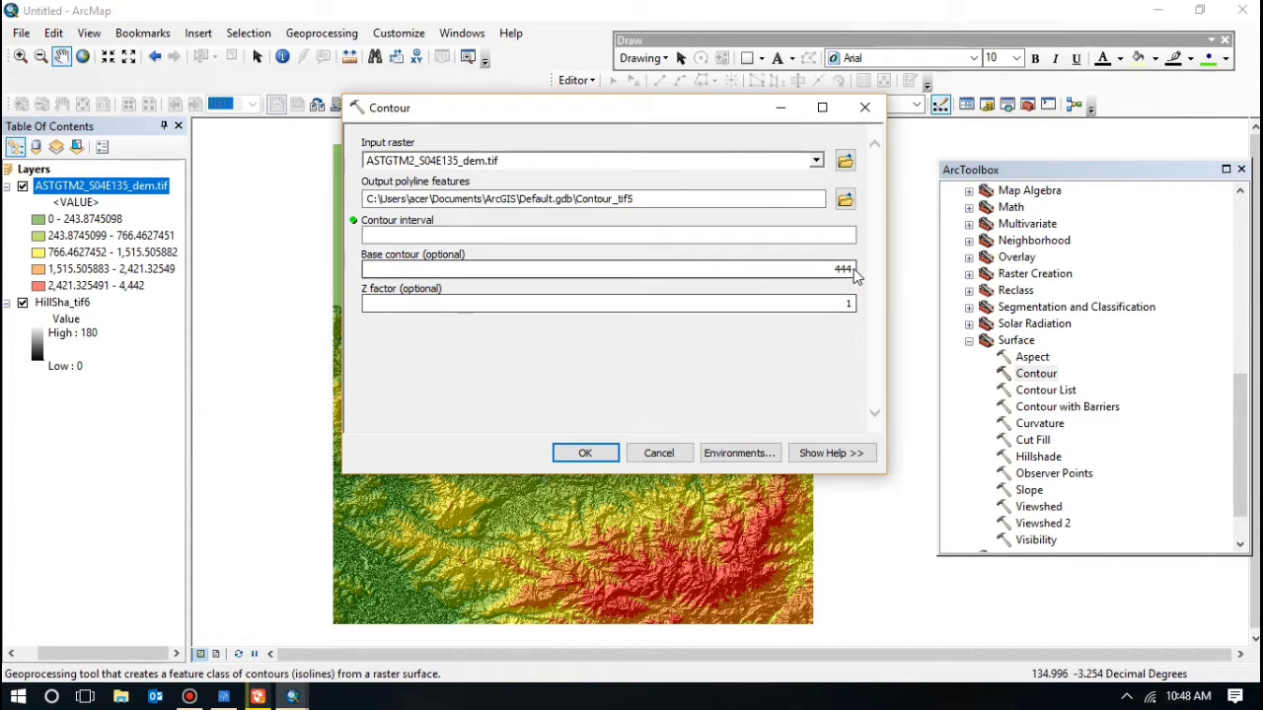
click(841, 277)
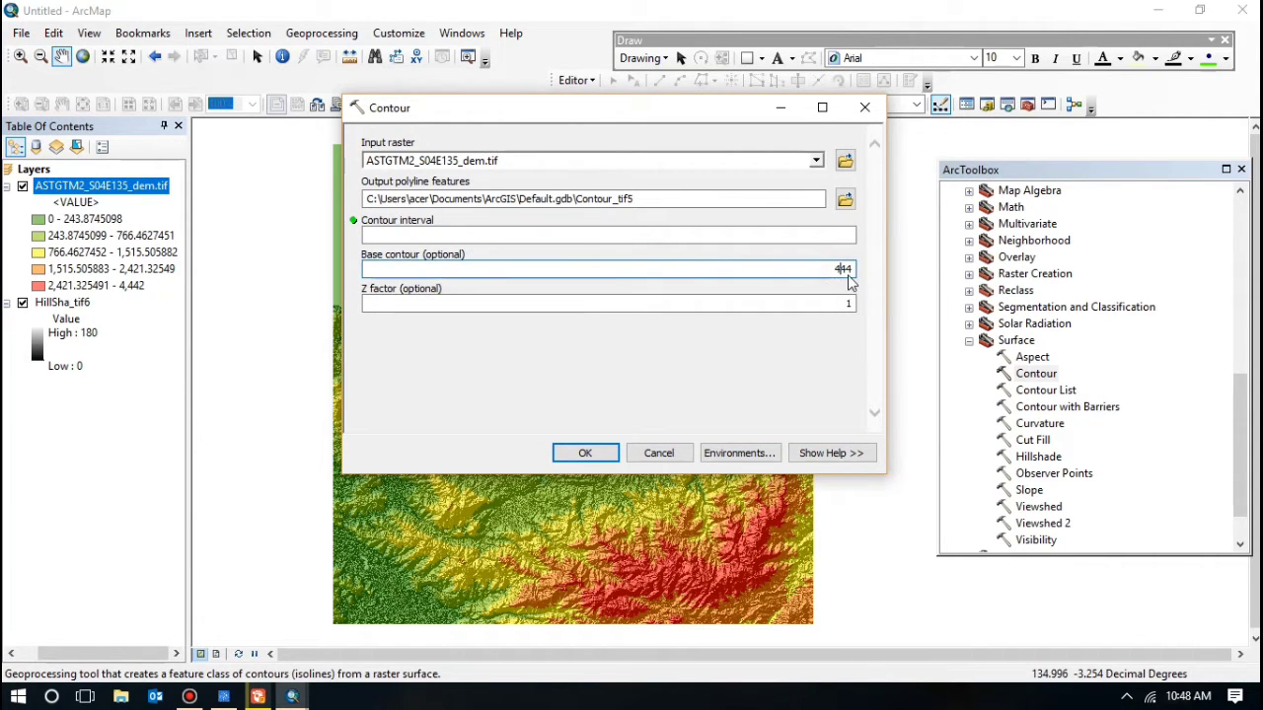
click(817, 161)
click(523, 177)
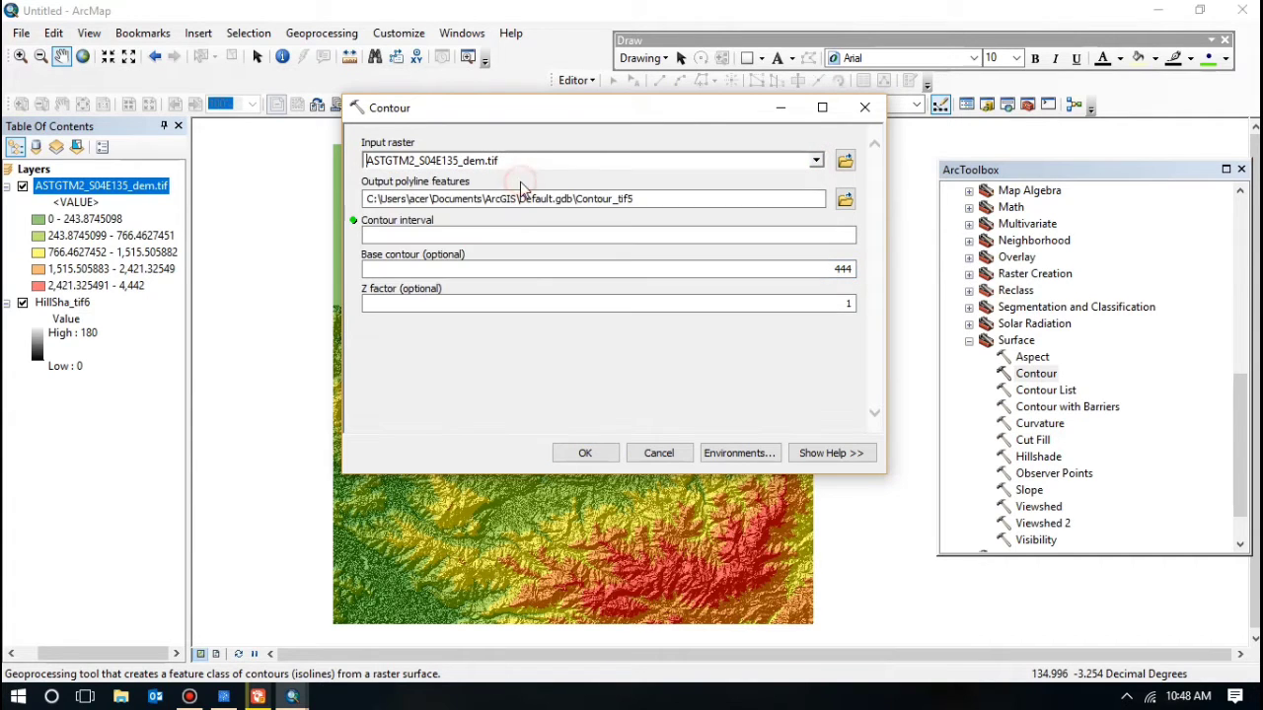
click(586, 453)
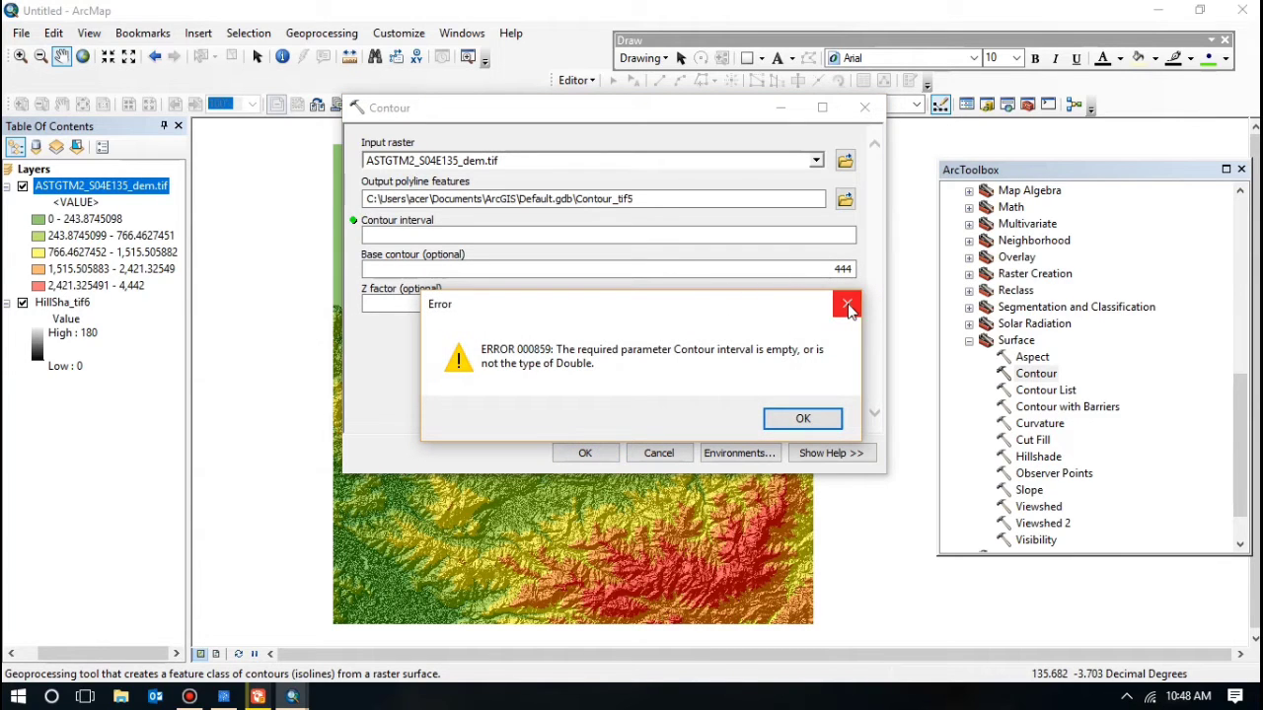
click(847, 307)
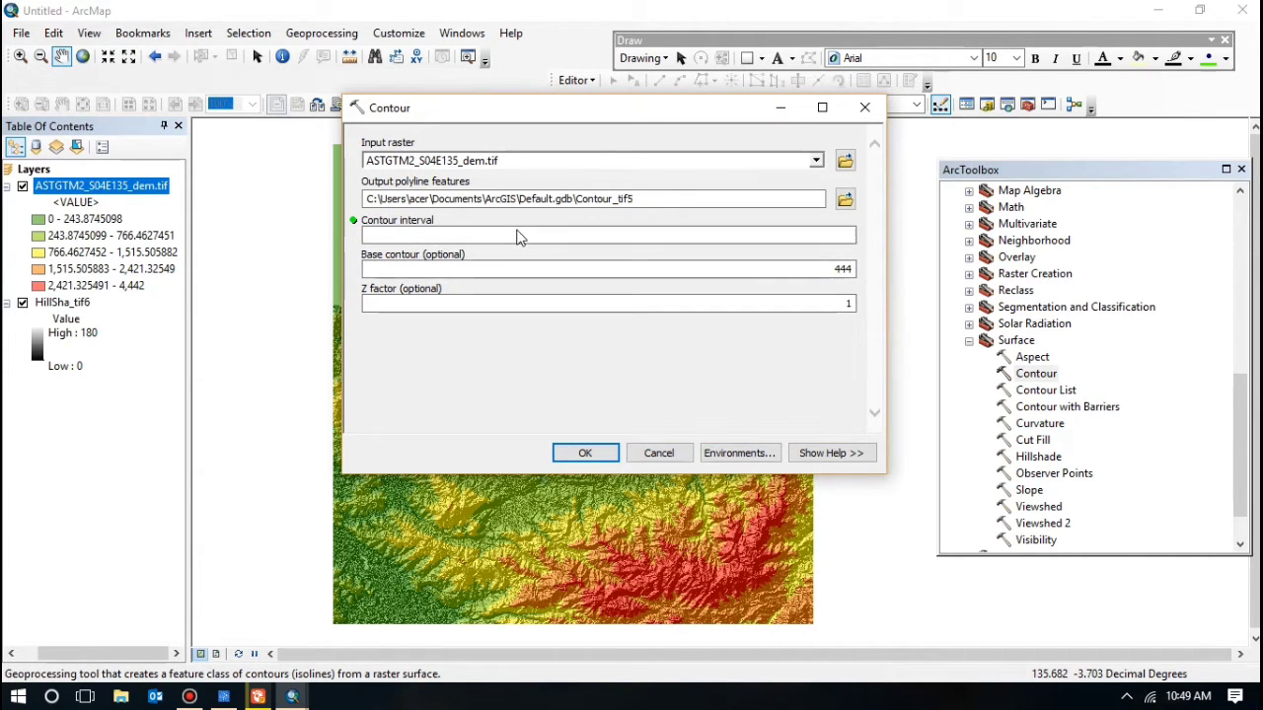
Step: Set the contour interval to 444 and run Contour to create Contour_tif5
click(520, 237)
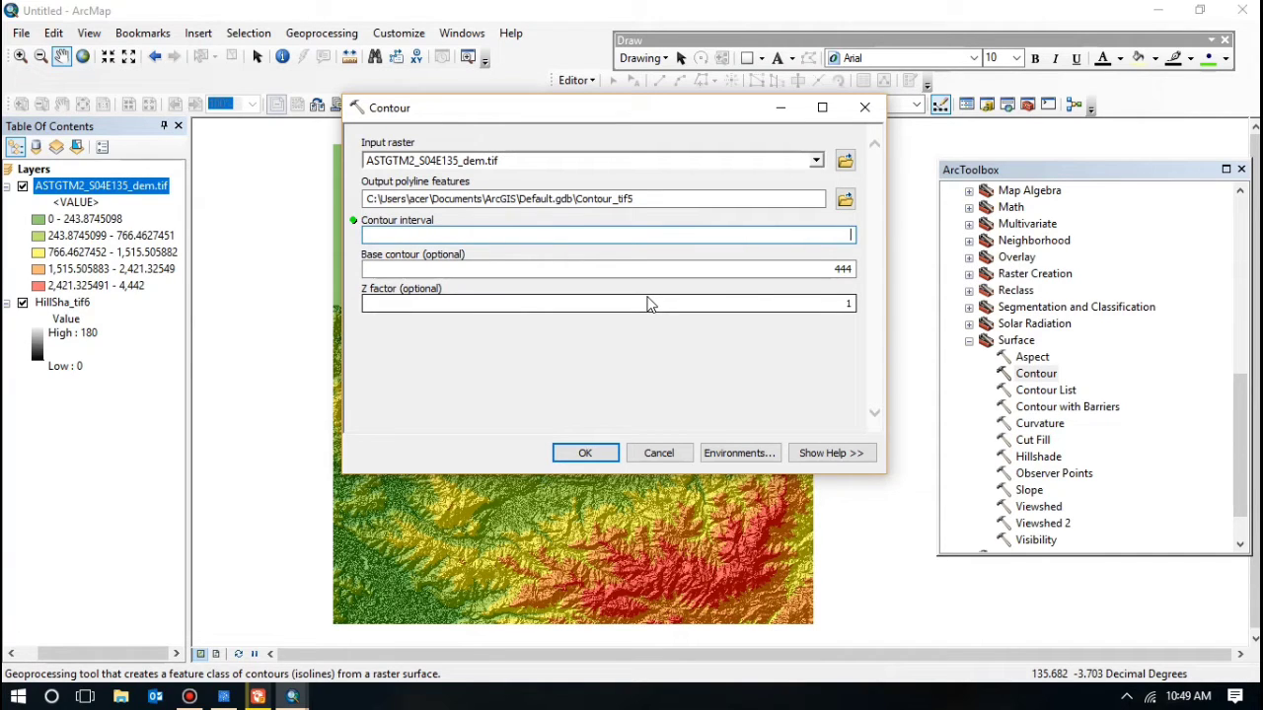
drag(832, 273, 863, 277)
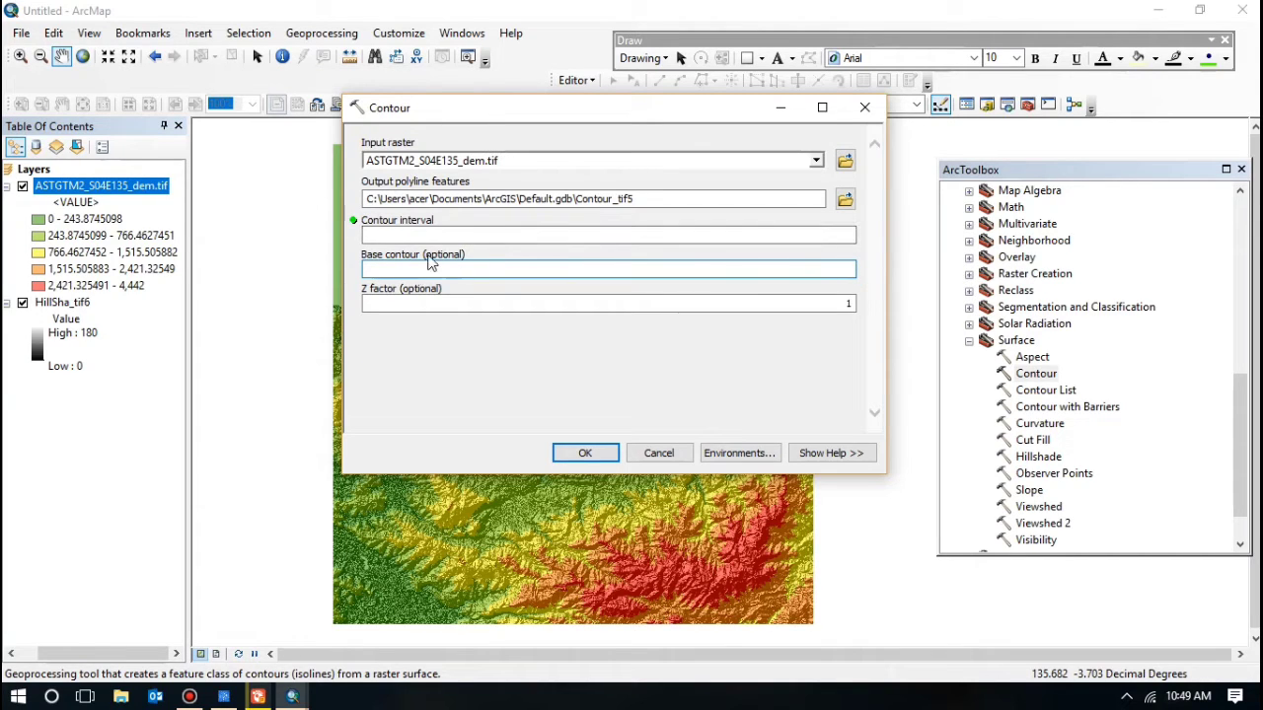
click(834, 235)
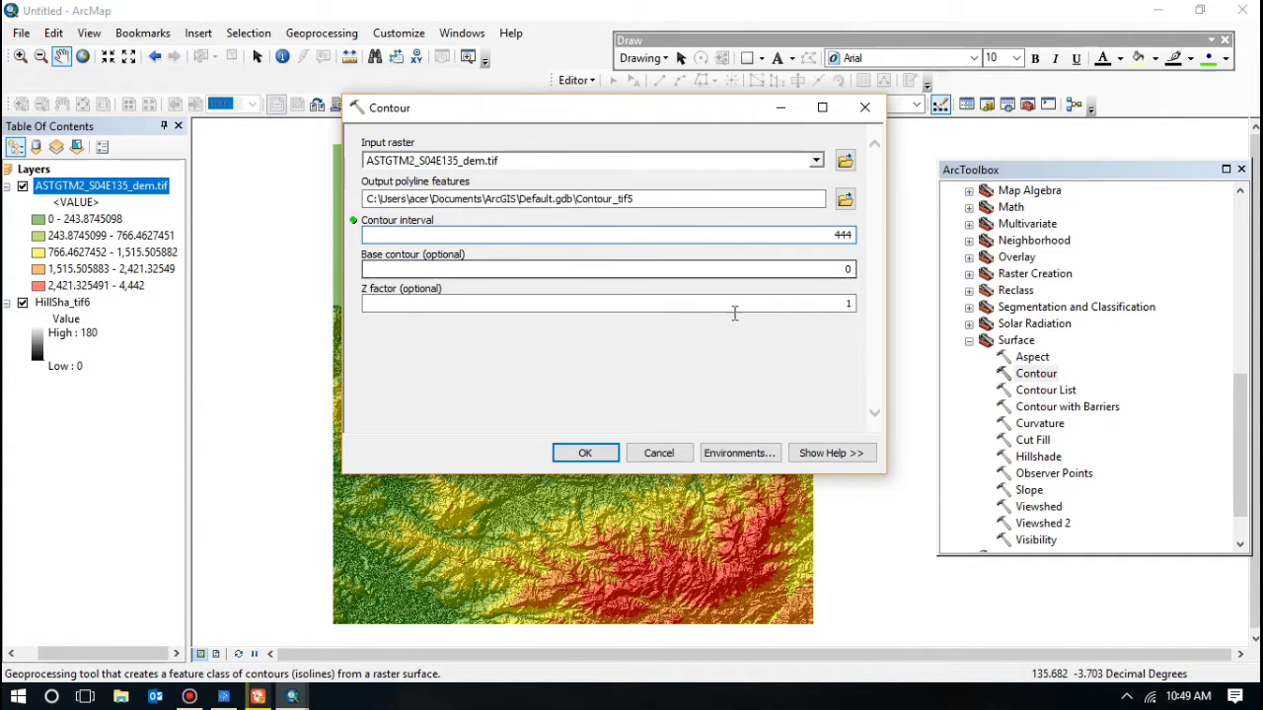
click(585, 452)
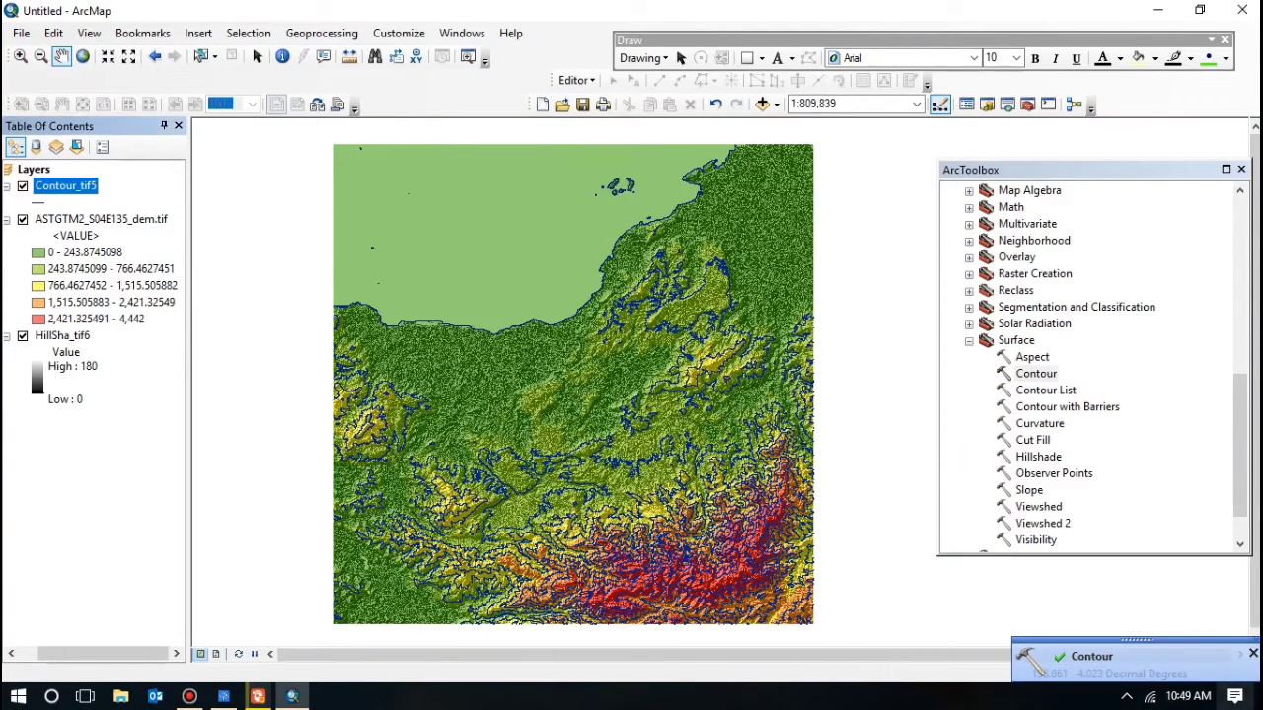
click(1251, 654)
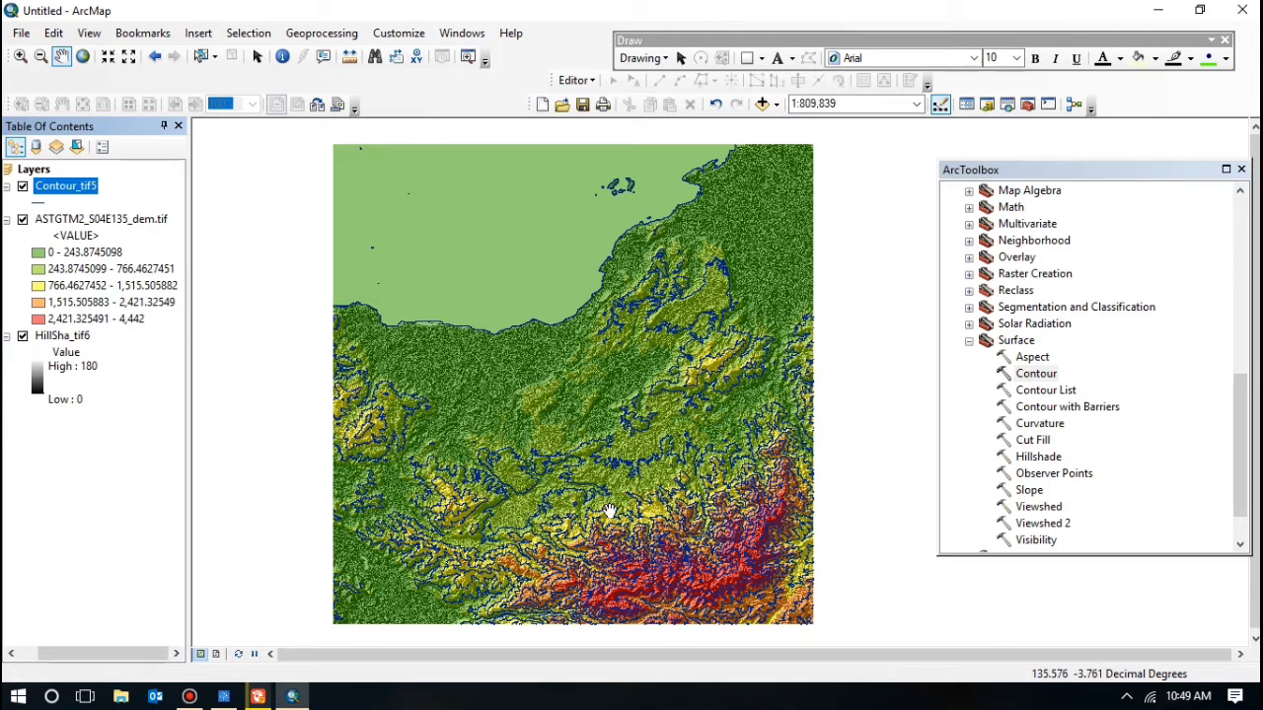
Step: Symbolize Contour_tif5 by unique Contour field values, adding all values from 0 to 4440
right_click(69, 192)
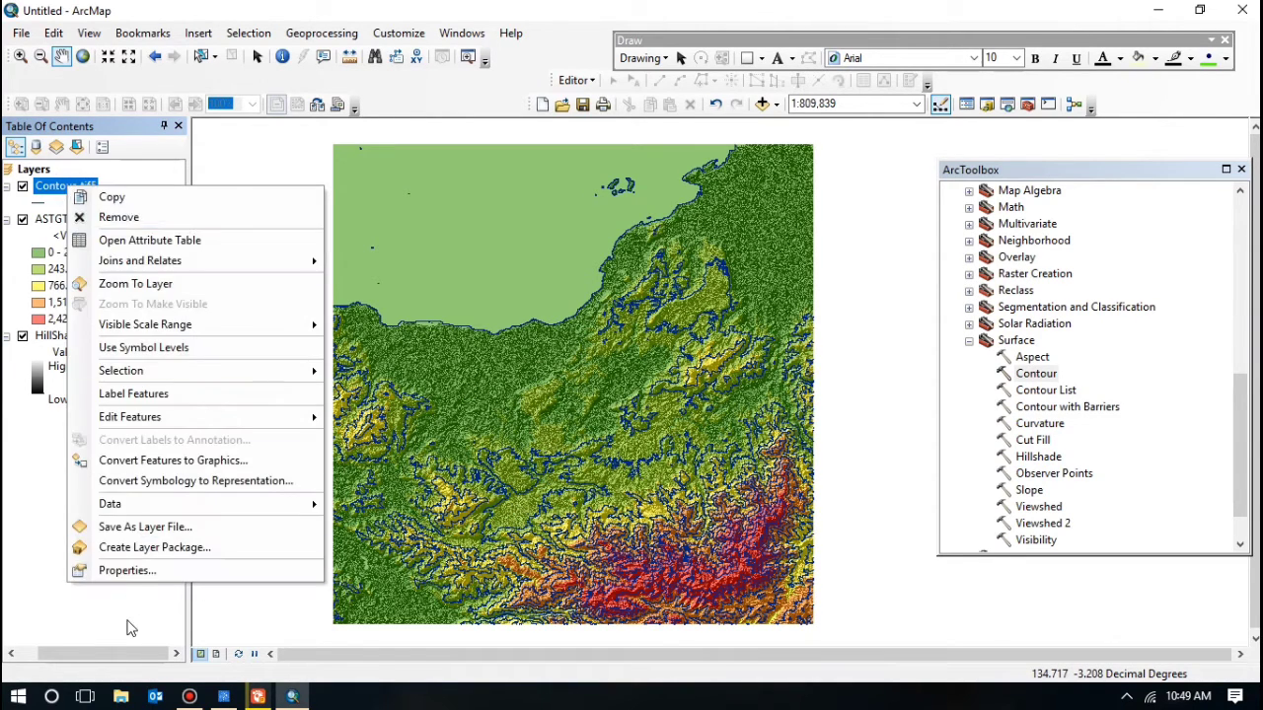
click(142, 570)
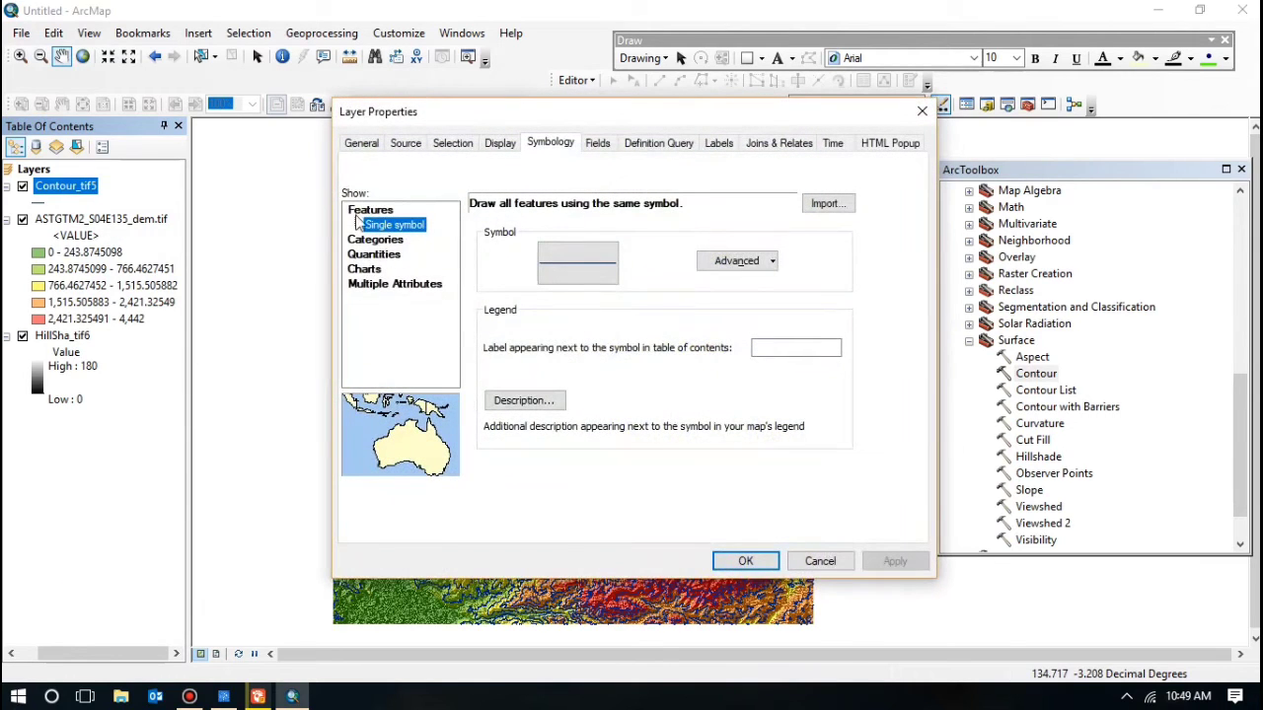
click(379, 241)
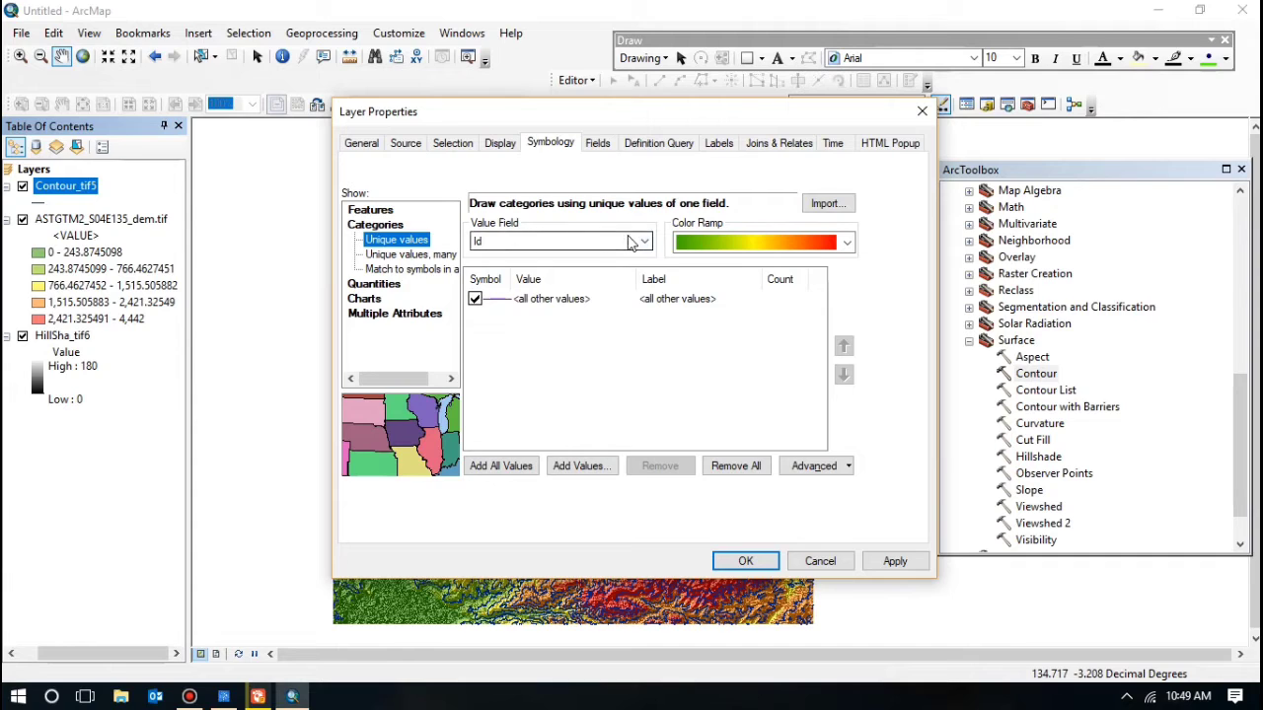
click(643, 242)
click(557, 273)
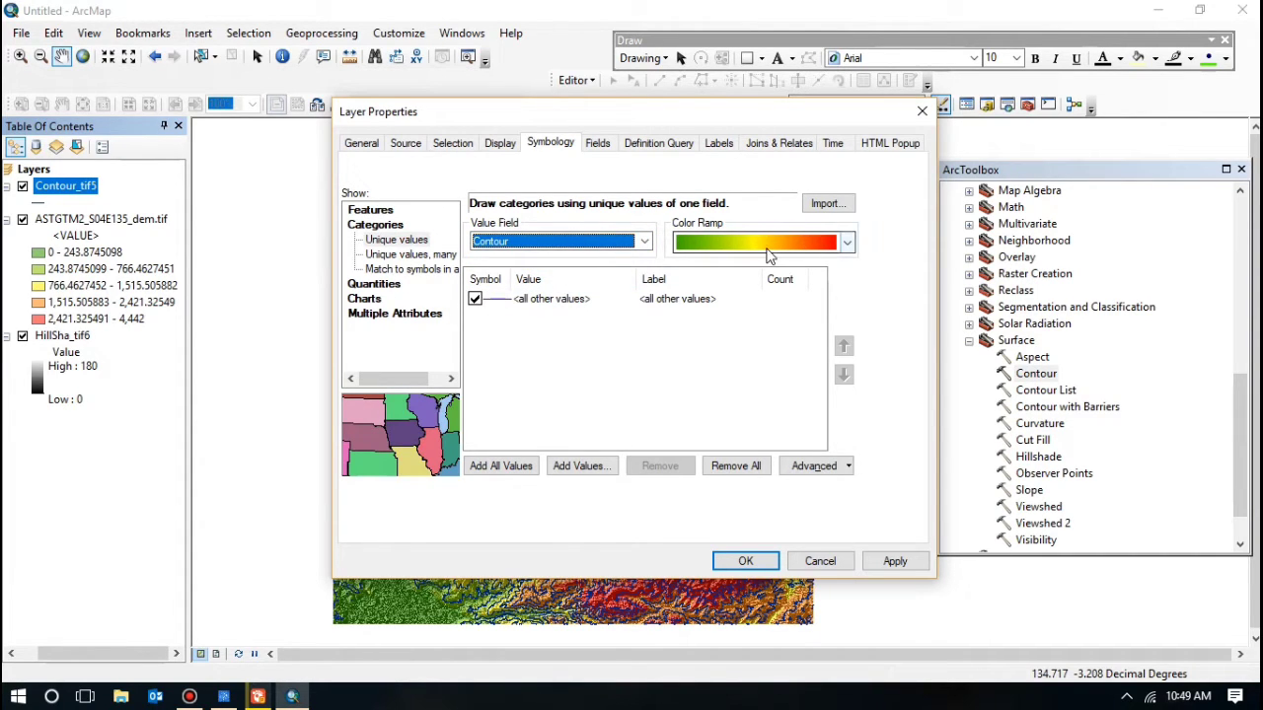
click(474, 299)
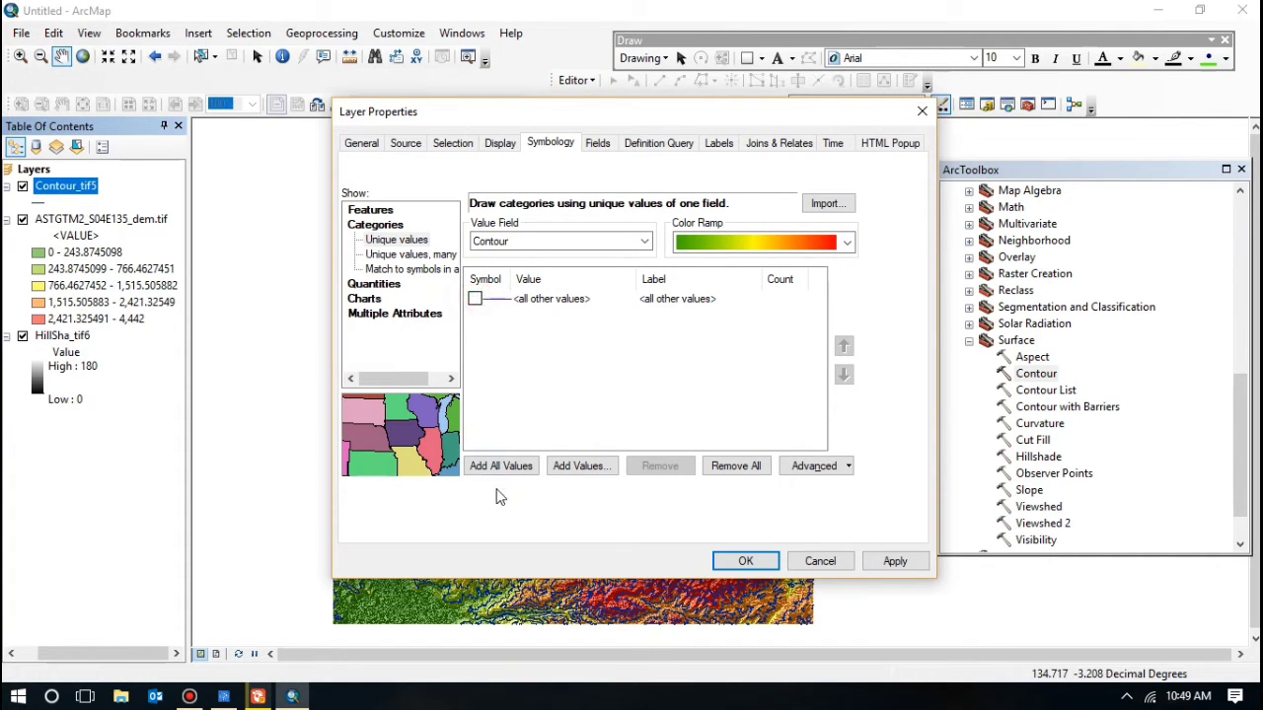
click(512, 466)
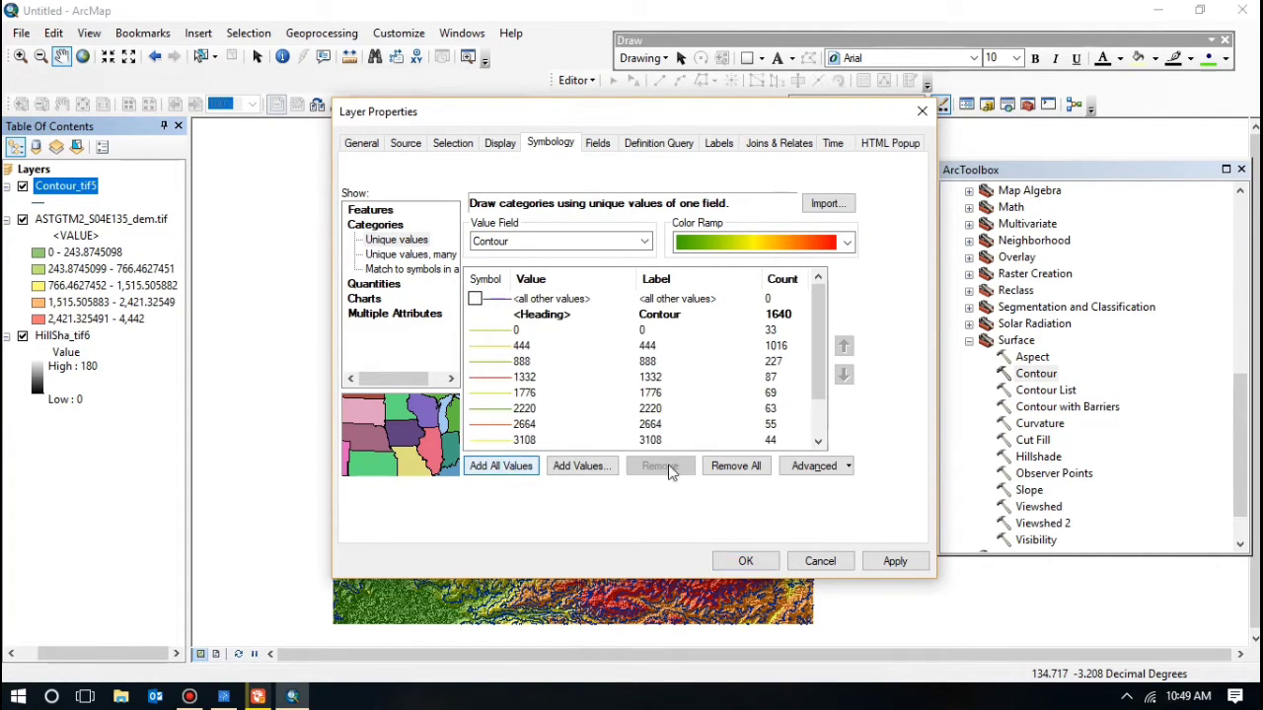
scroll(649, 400, down, 1)
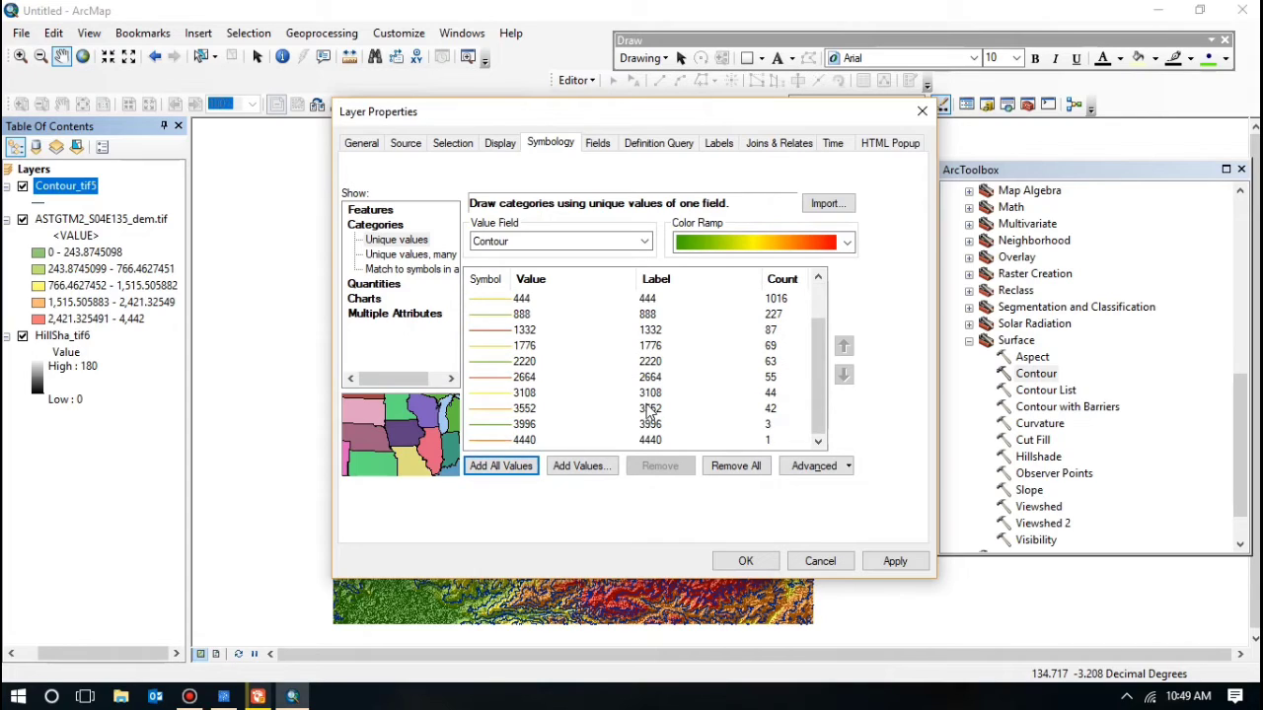
click(746, 562)
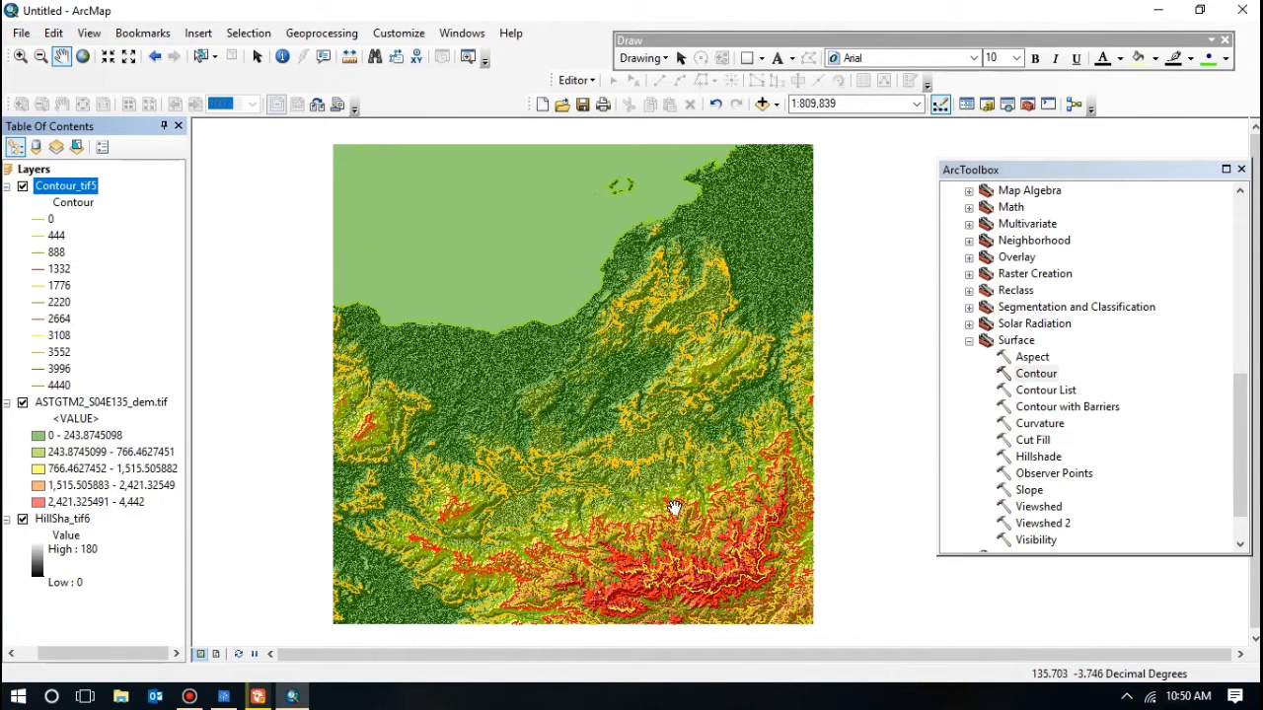
right_click(68, 194)
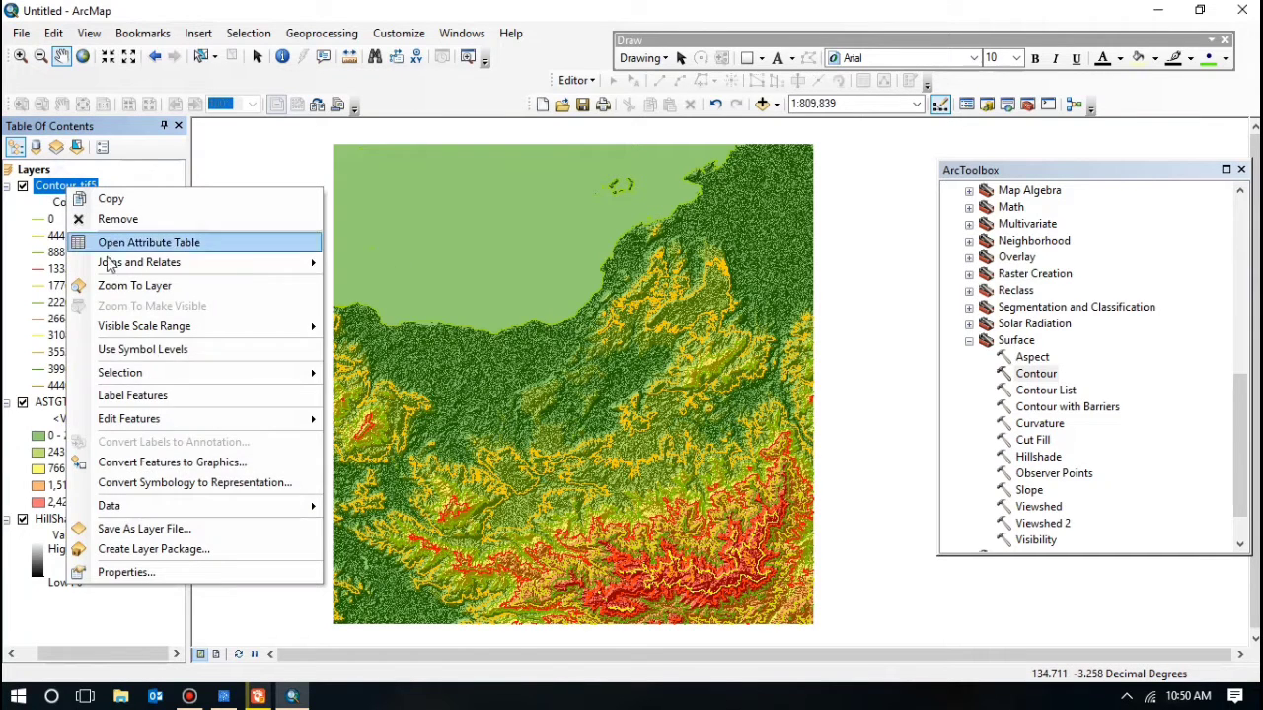
Step: Turn on Contour_tif5 labels using the Contour field in Times New Roman, size 6
click(185, 568)
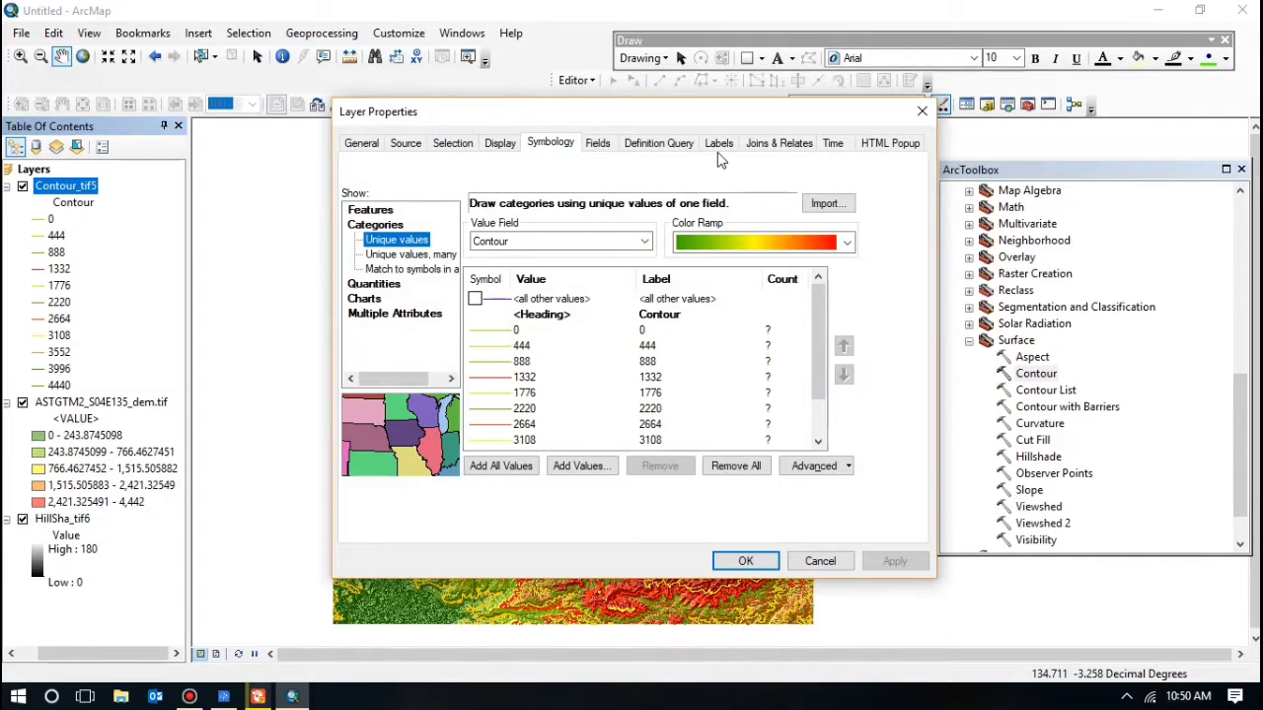
click(719, 145)
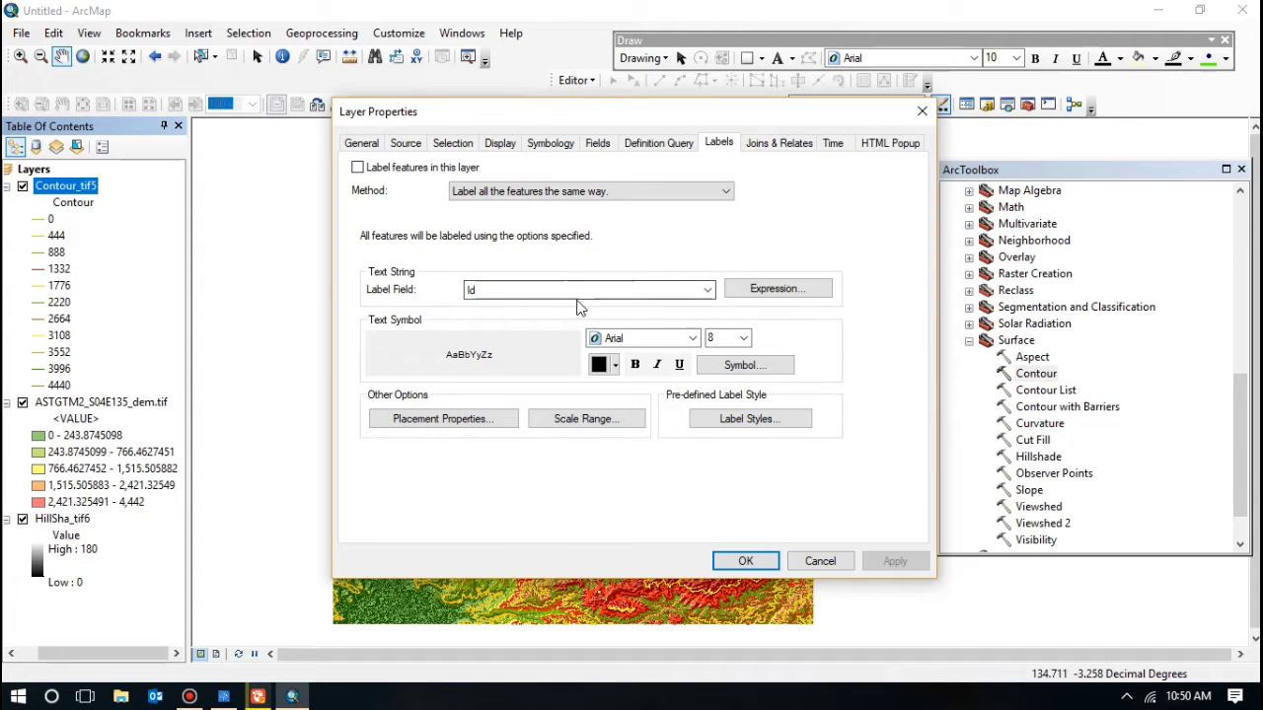
click(562, 290)
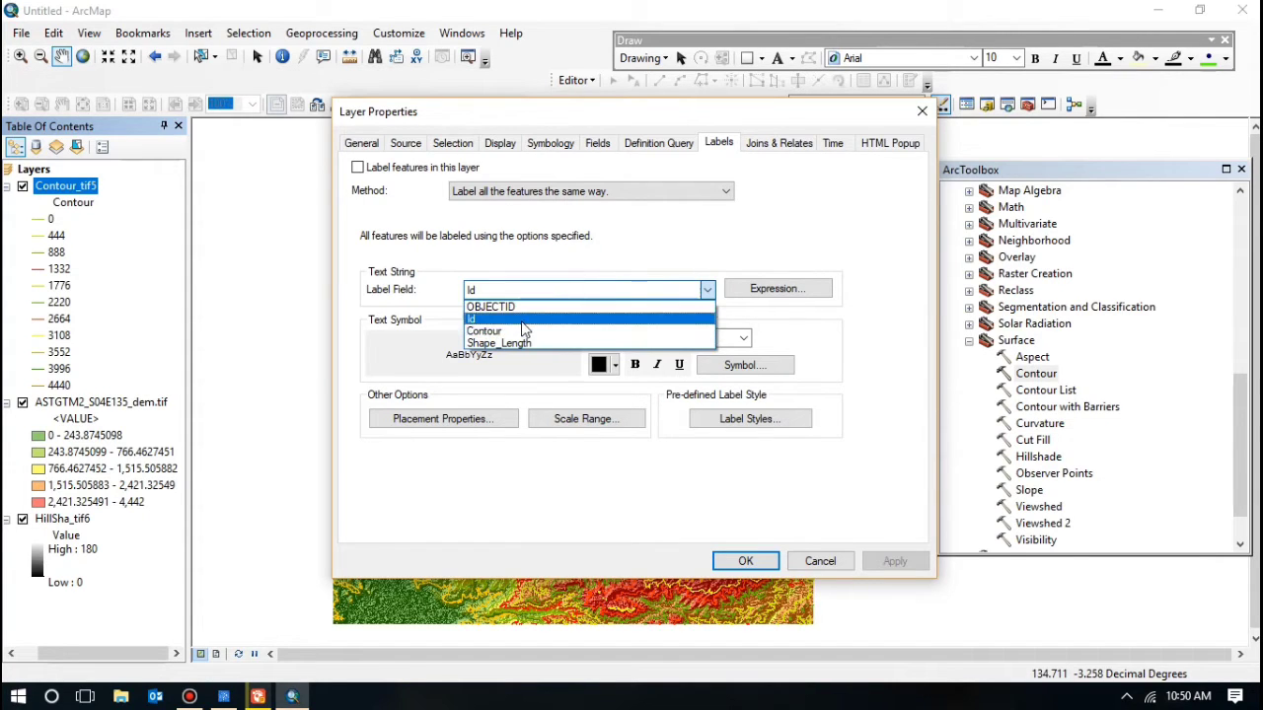
click(521, 331)
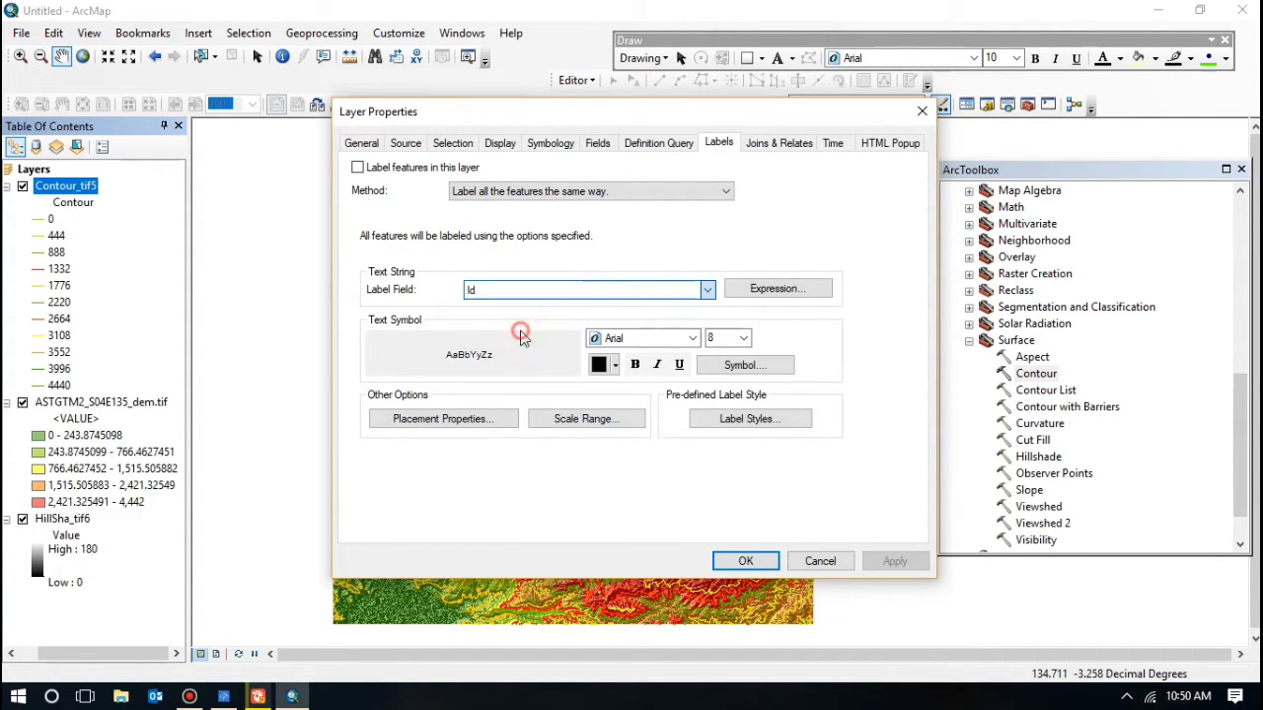
click(357, 169)
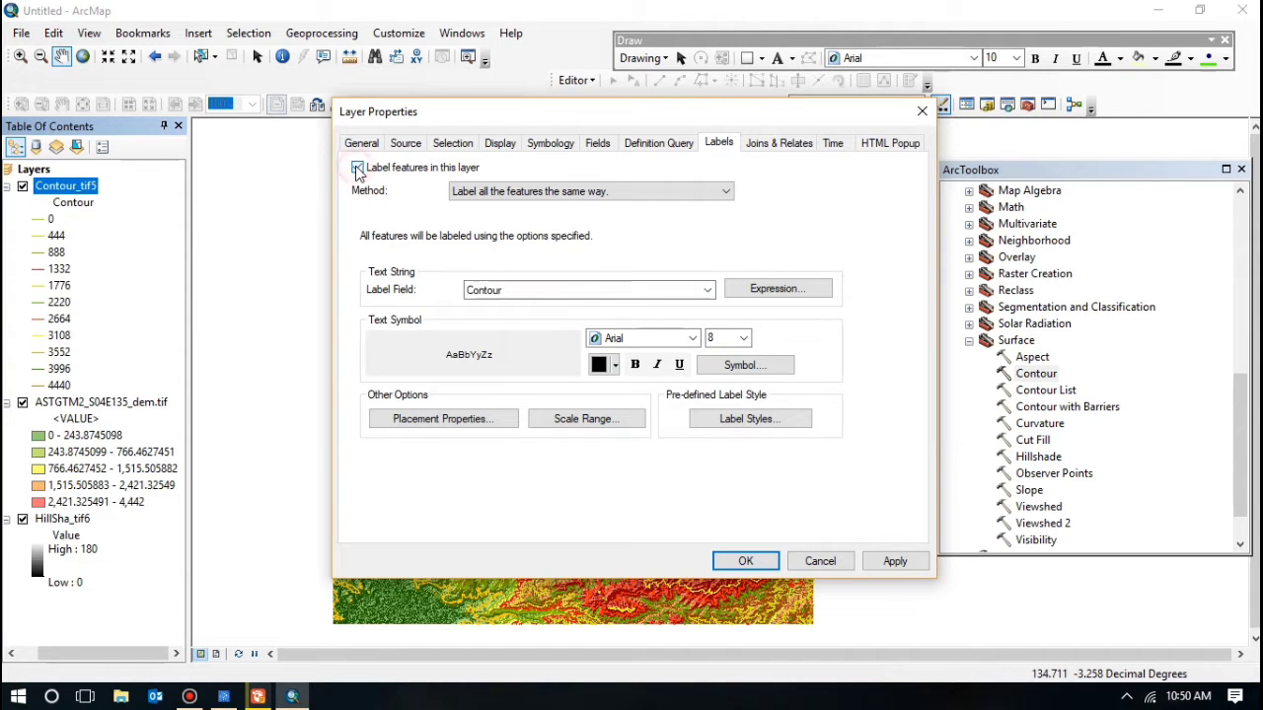
click(662, 339)
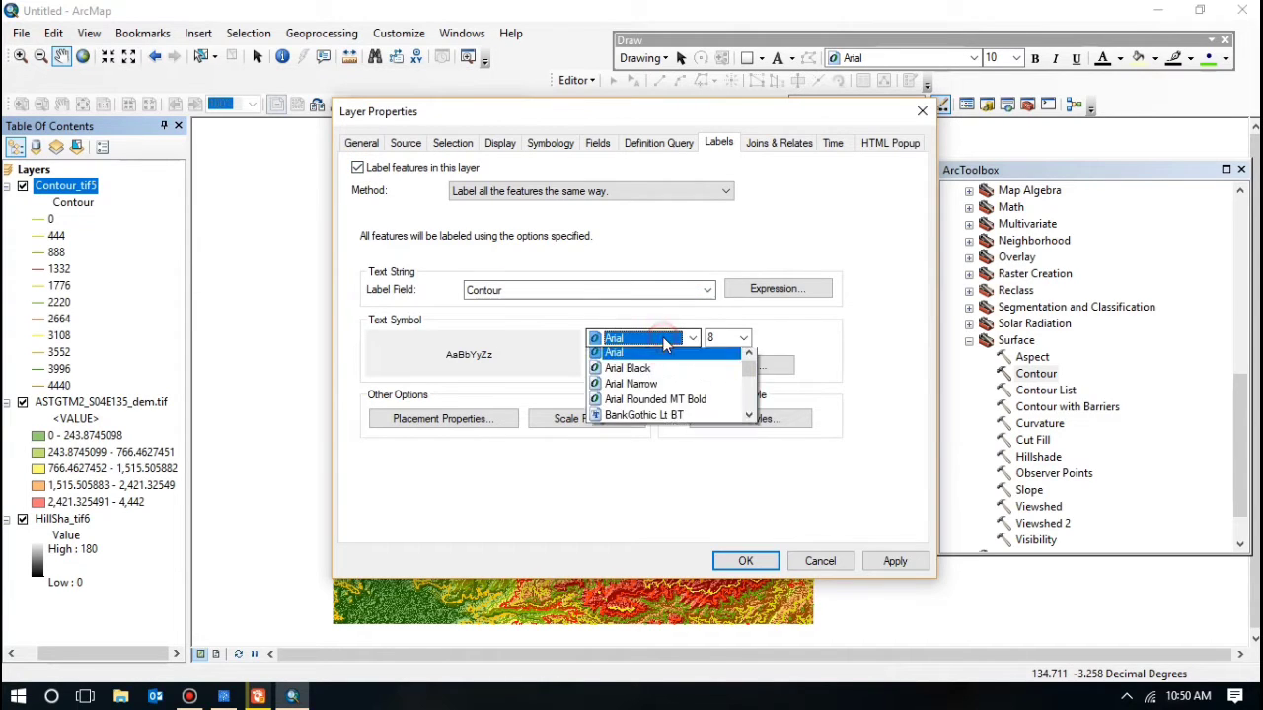
click(667, 342)
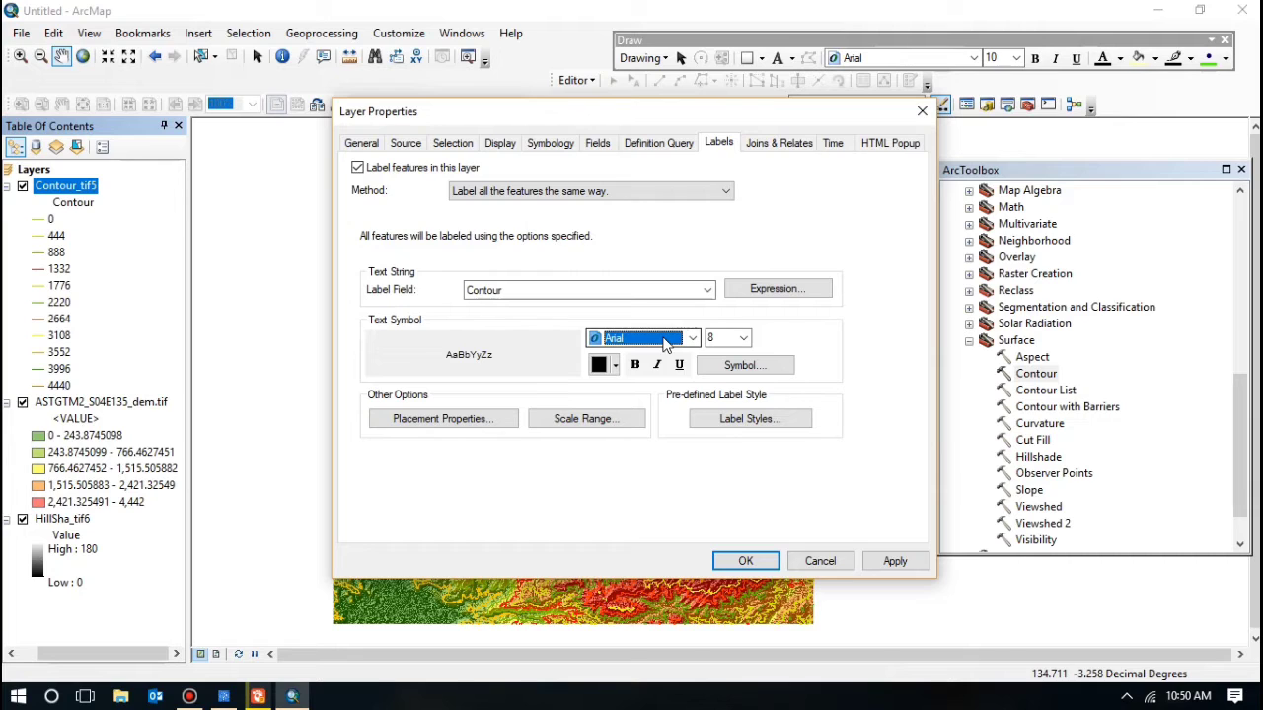
key(t)
key(t)
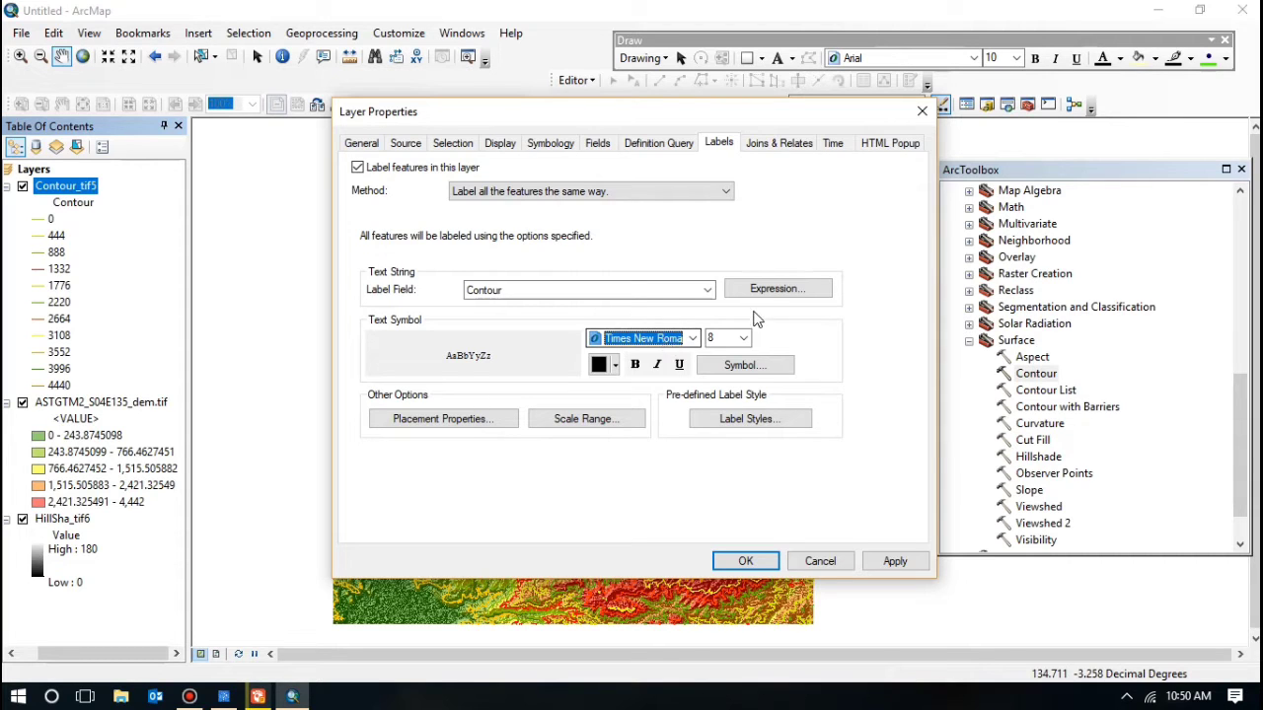
click(743, 340)
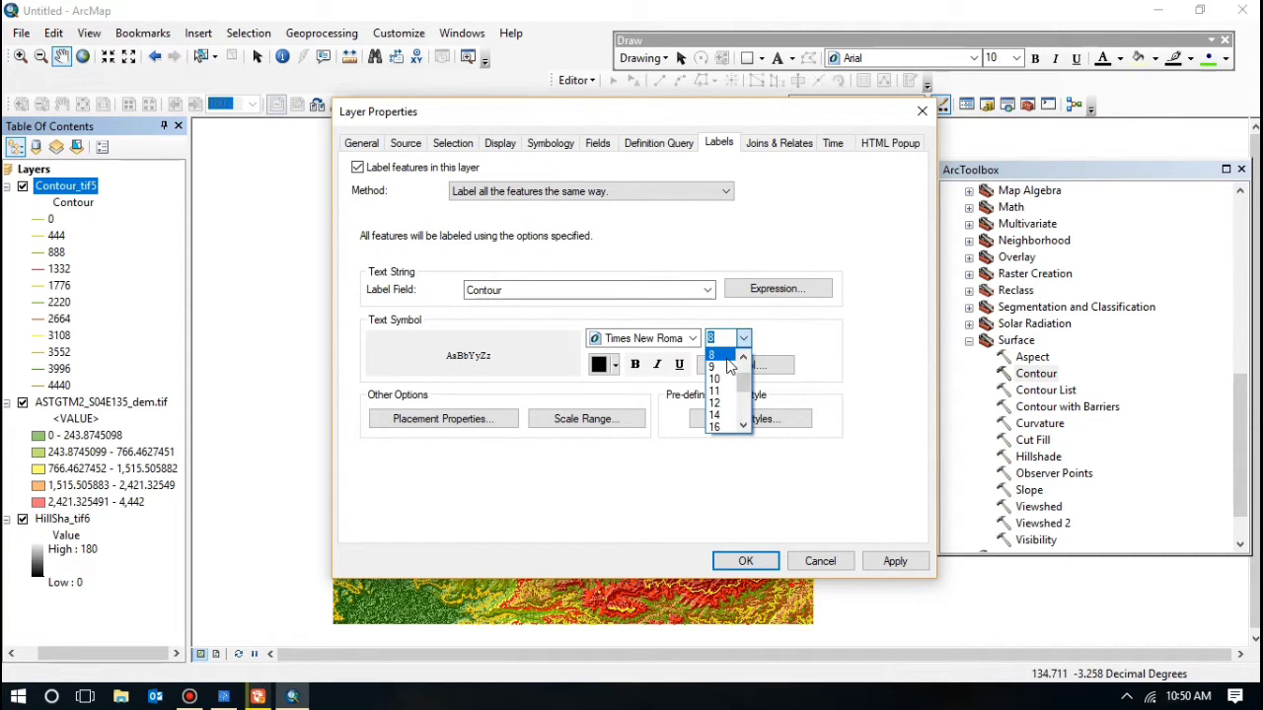
scroll(728, 367, up, 1)
click(714, 367)
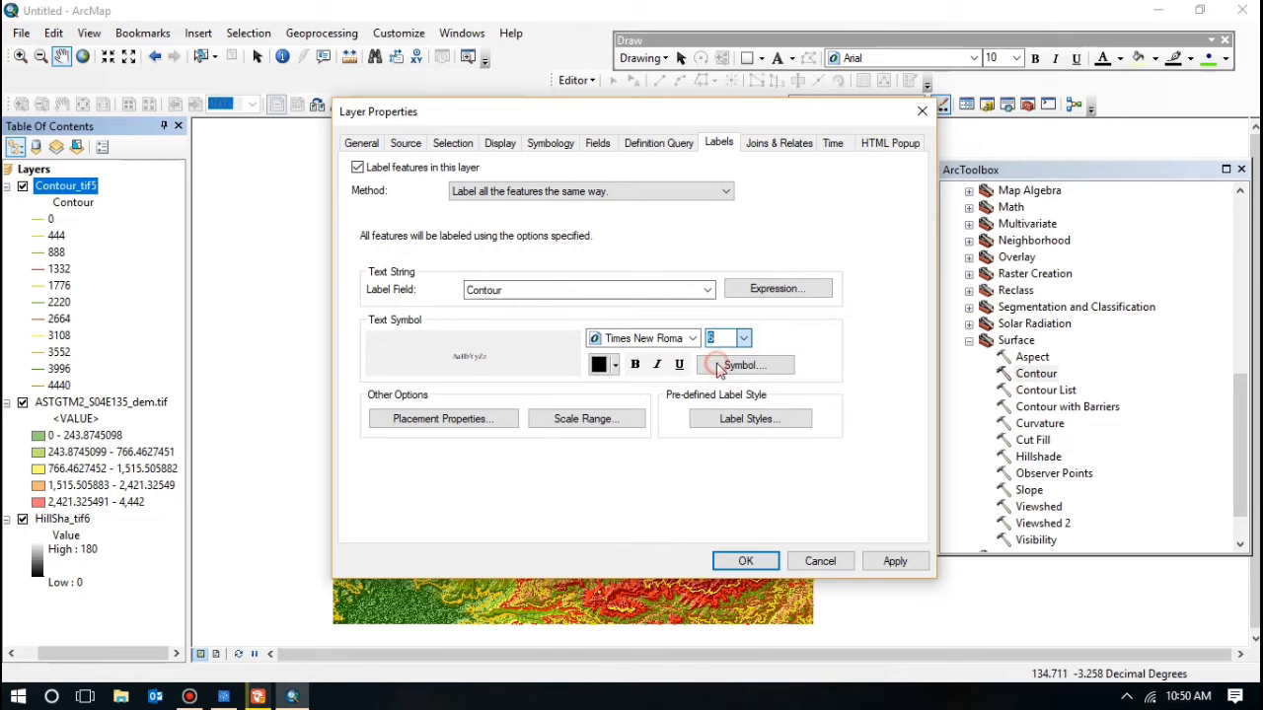
click(747, 562)
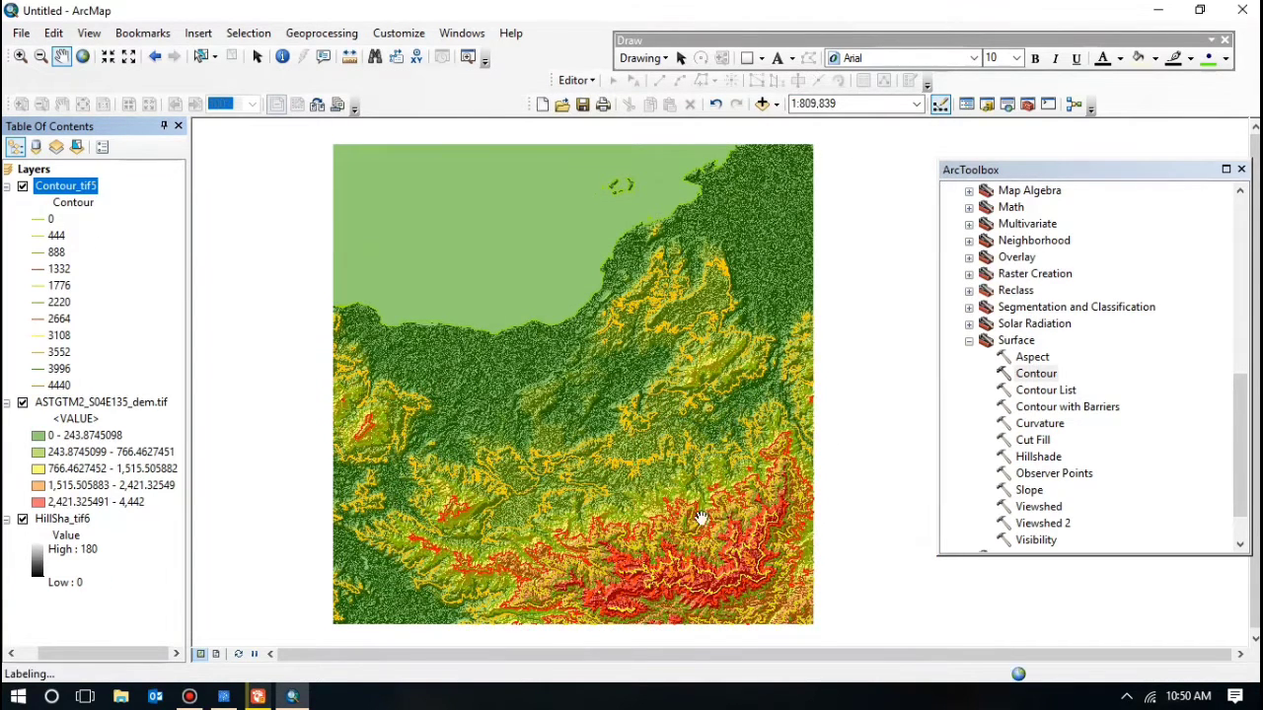
Step: Zoom and pan to frame the whole map, then close the ArcToolbox window
scroll(645, 458, down, 1)
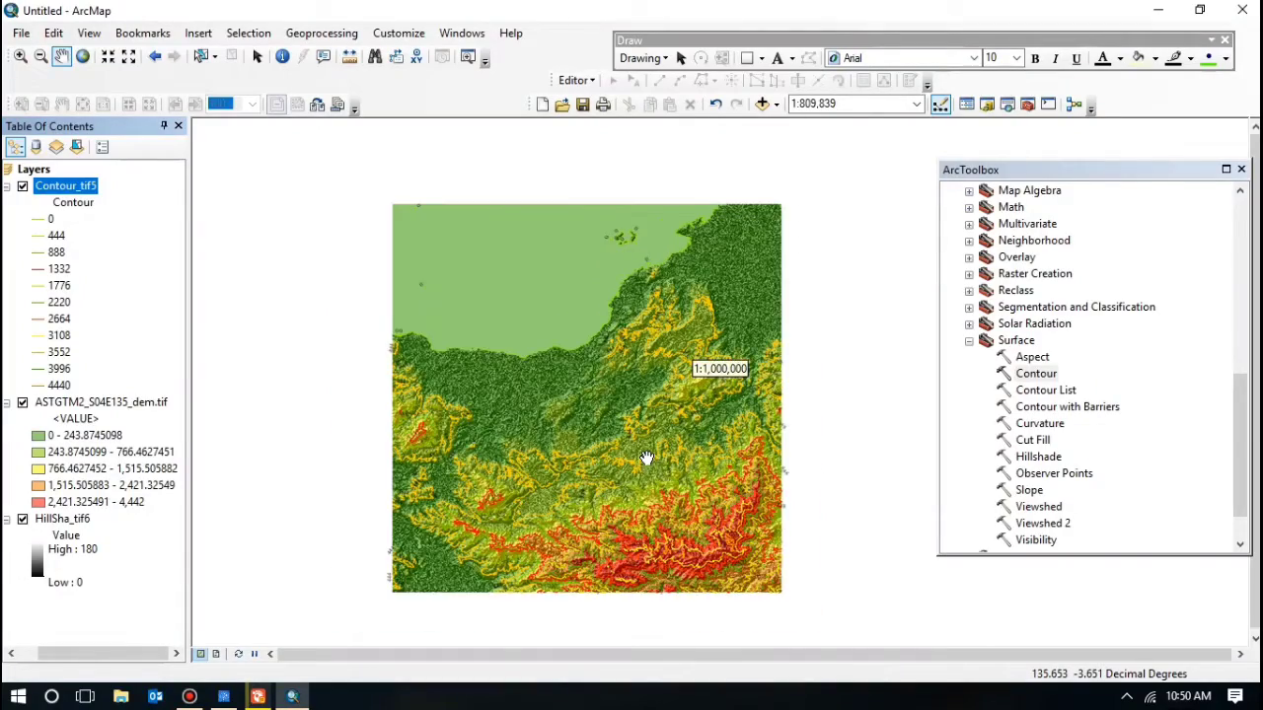
scroll(646, 458, up, 3)
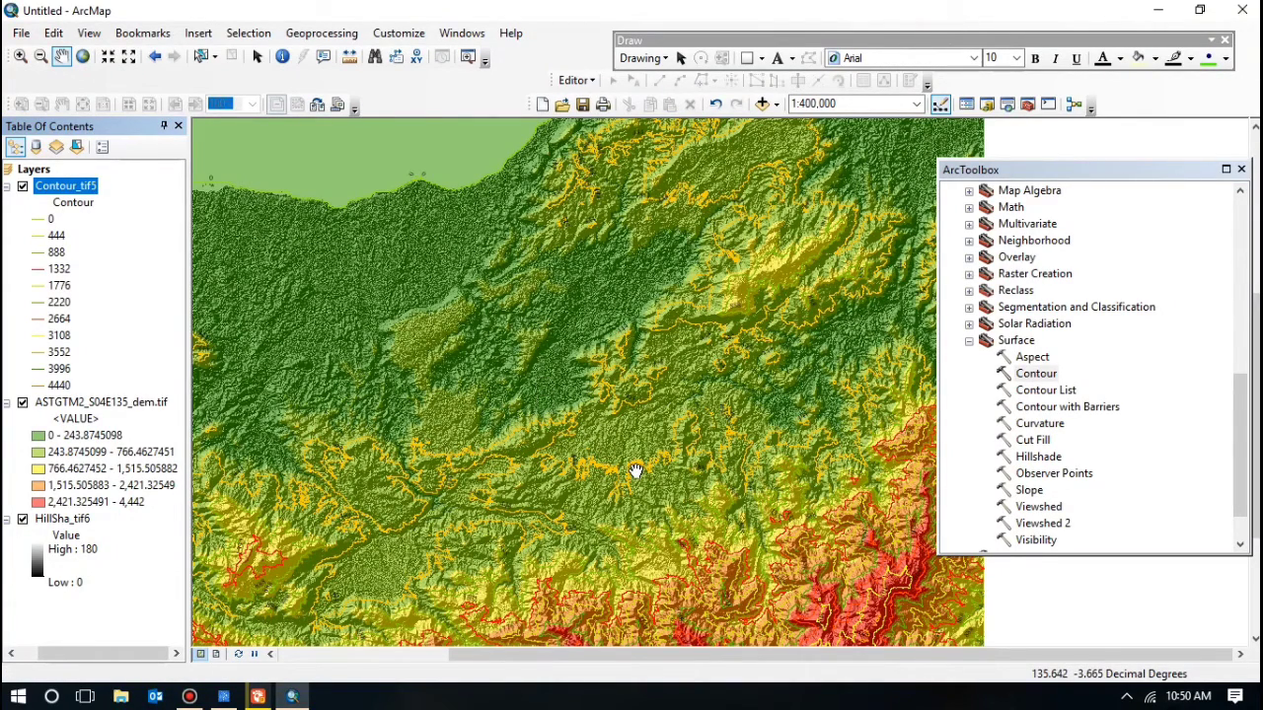
scroll(636, 472, down, 2)
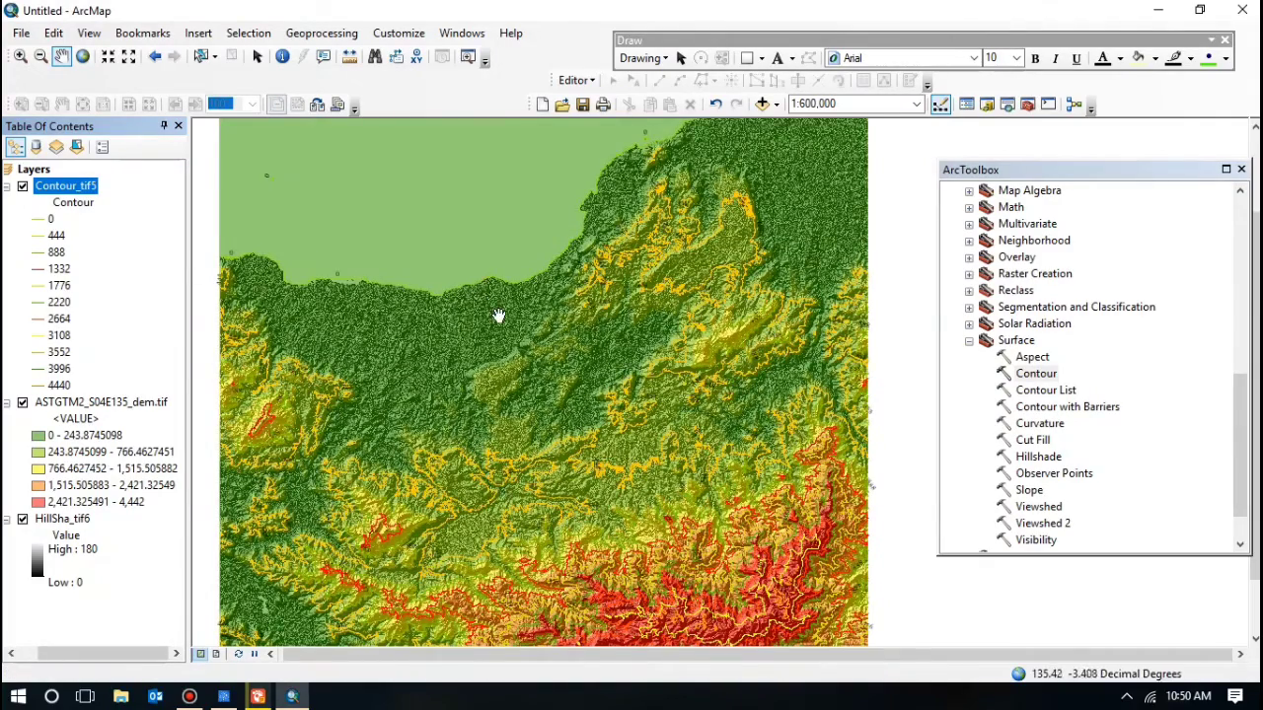
scroll(500, 315, down, 1)
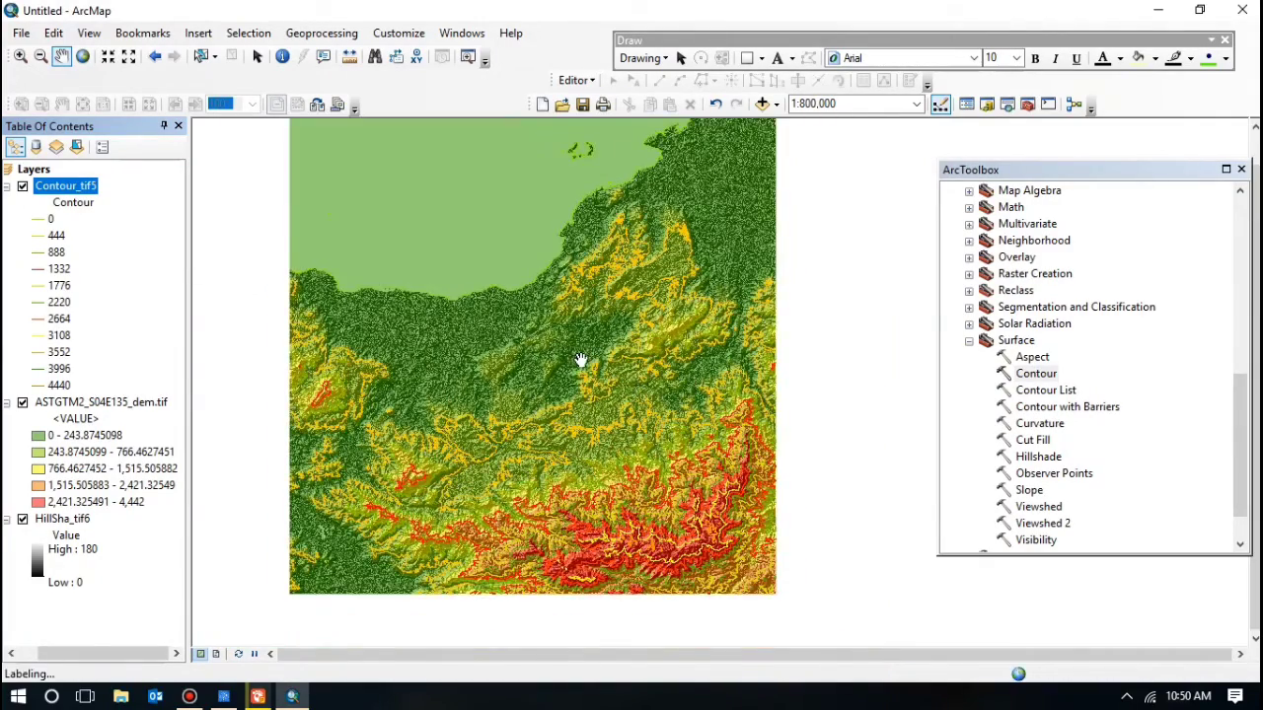
scroll(519, 289, down, 1)
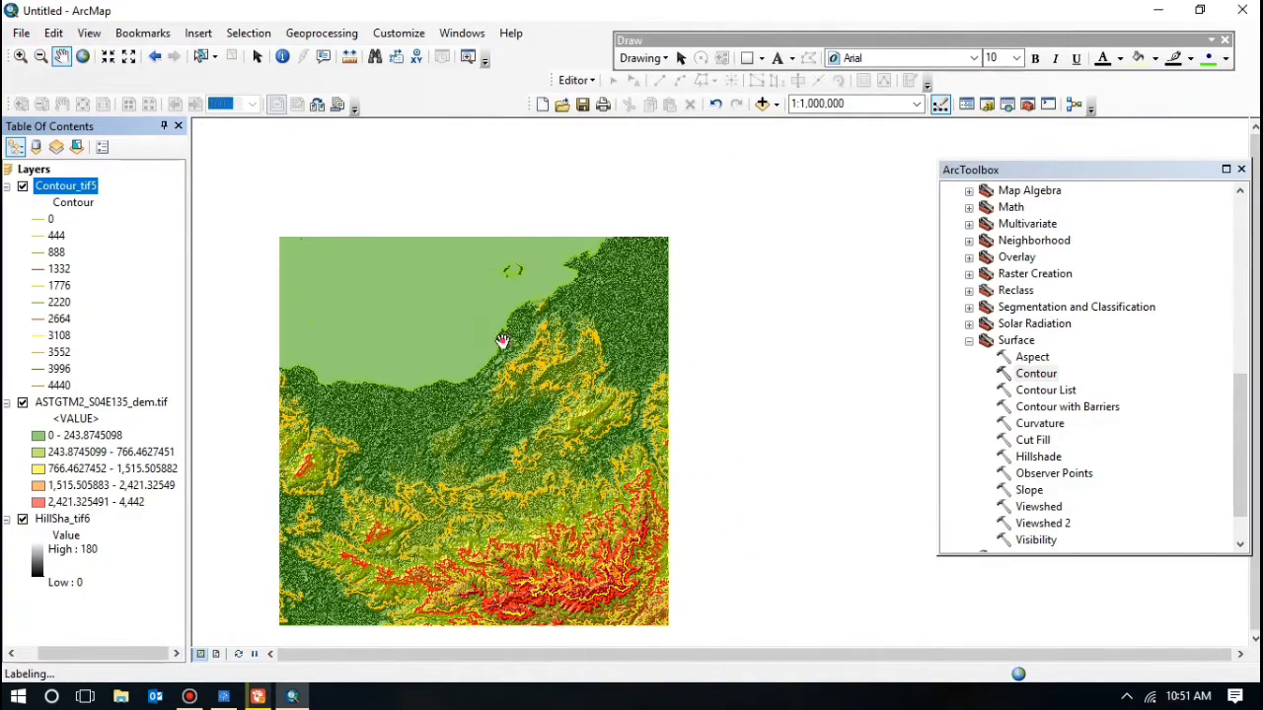
drag(504, 339, 506, 307)
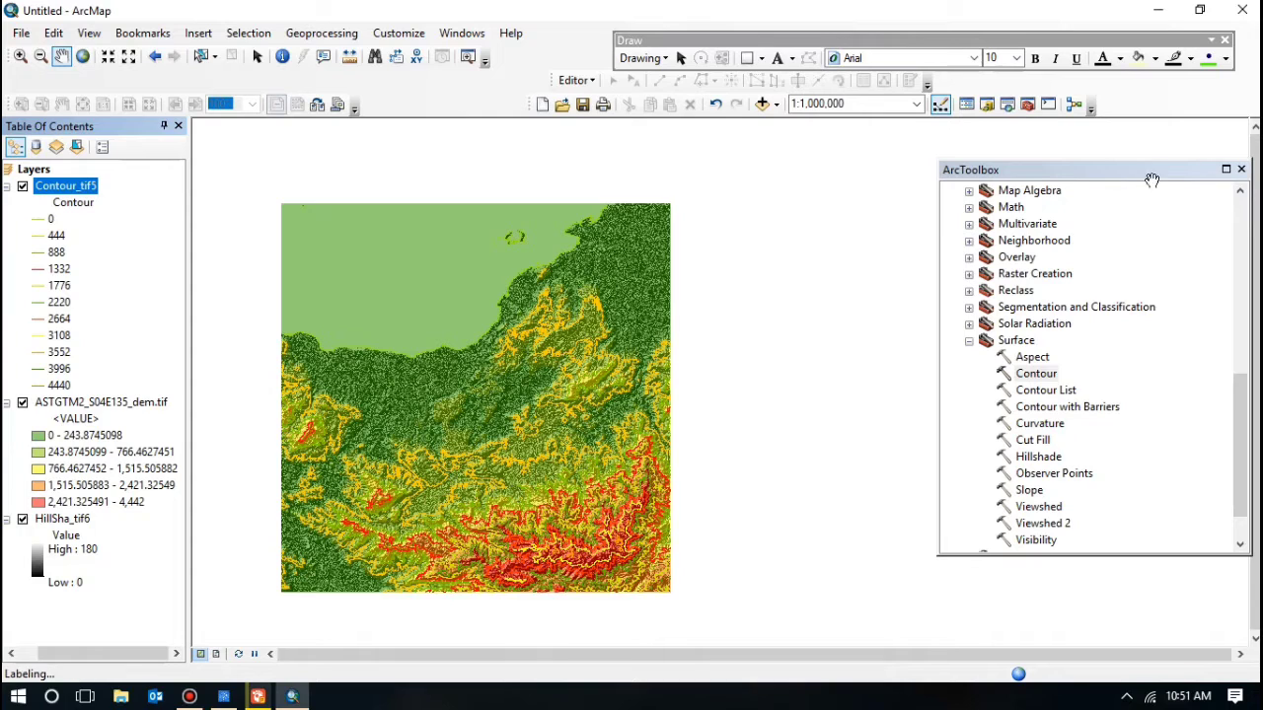
click(257, 59)
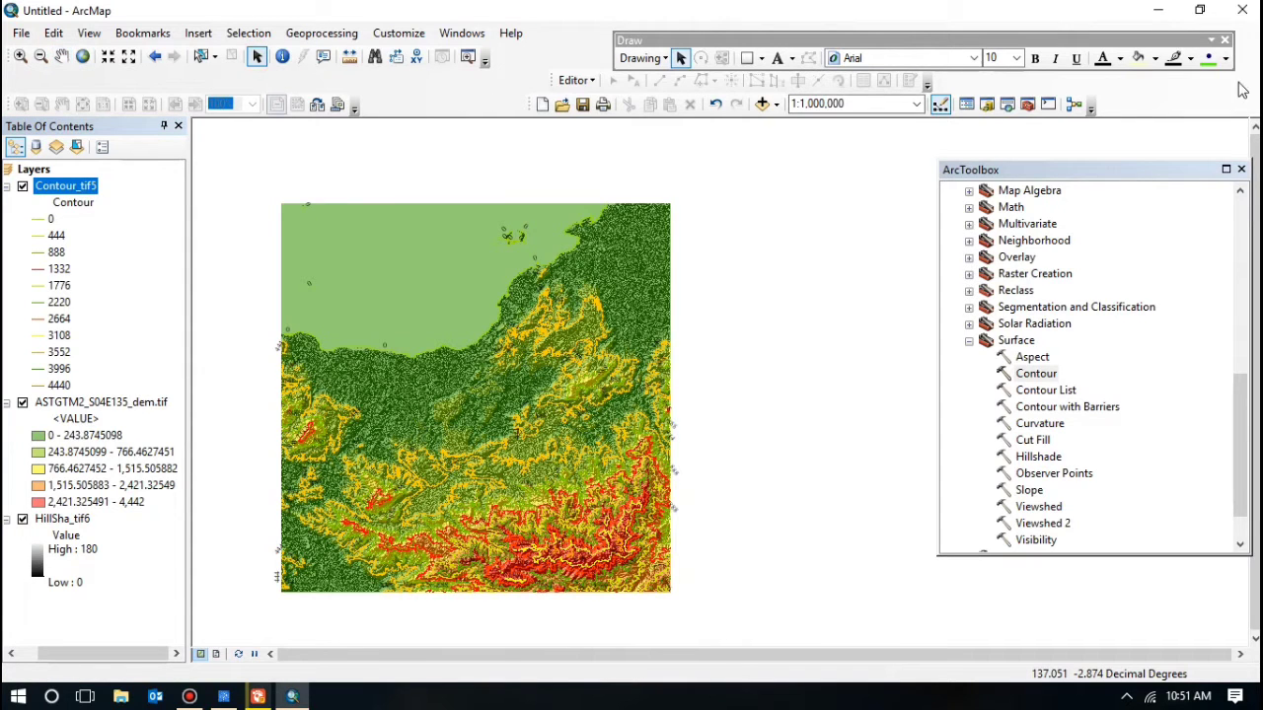
click(1242, 170)
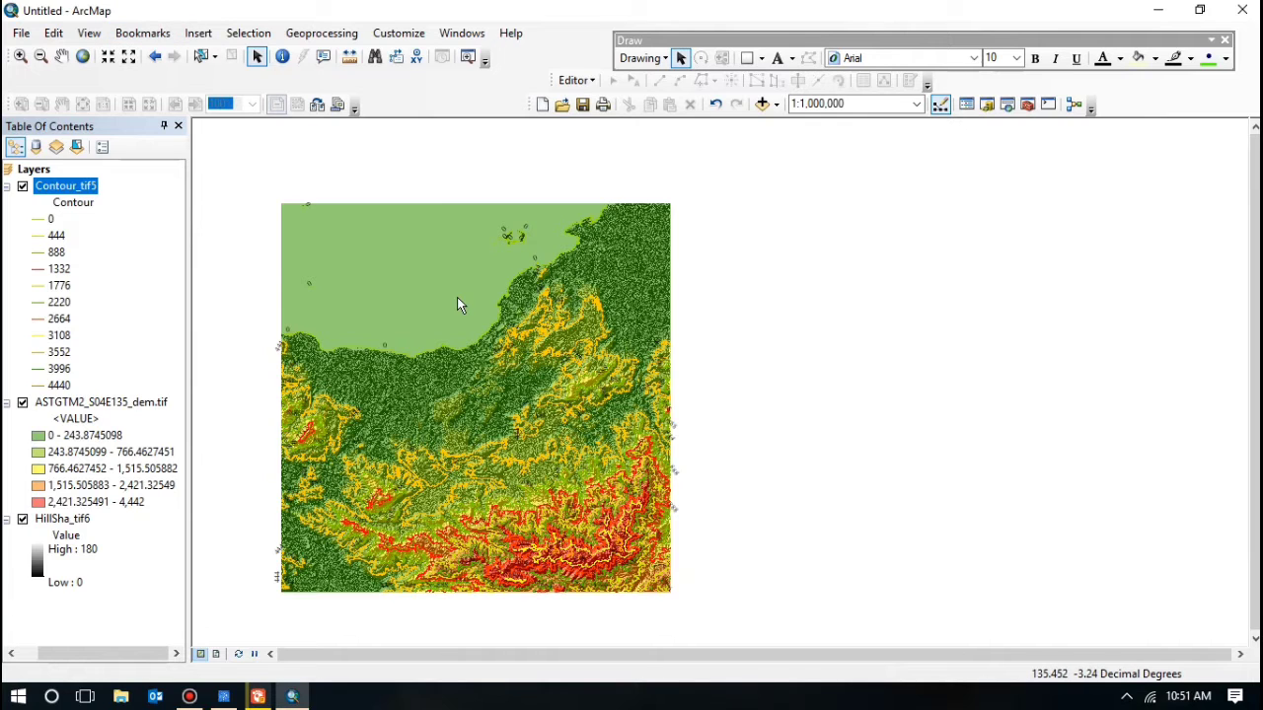
Step: Switch to layout view and set the page to A4 landscape, independent of printer paper settings
click(95, 36)
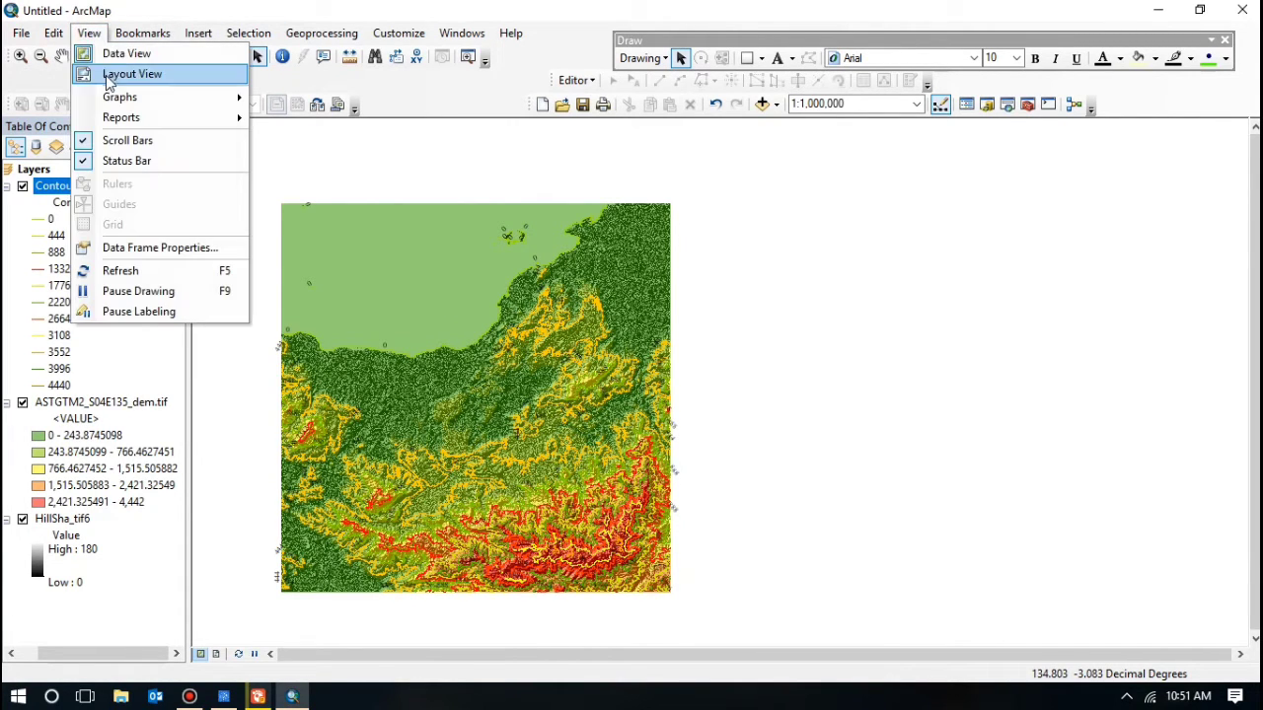
click(105, 76)
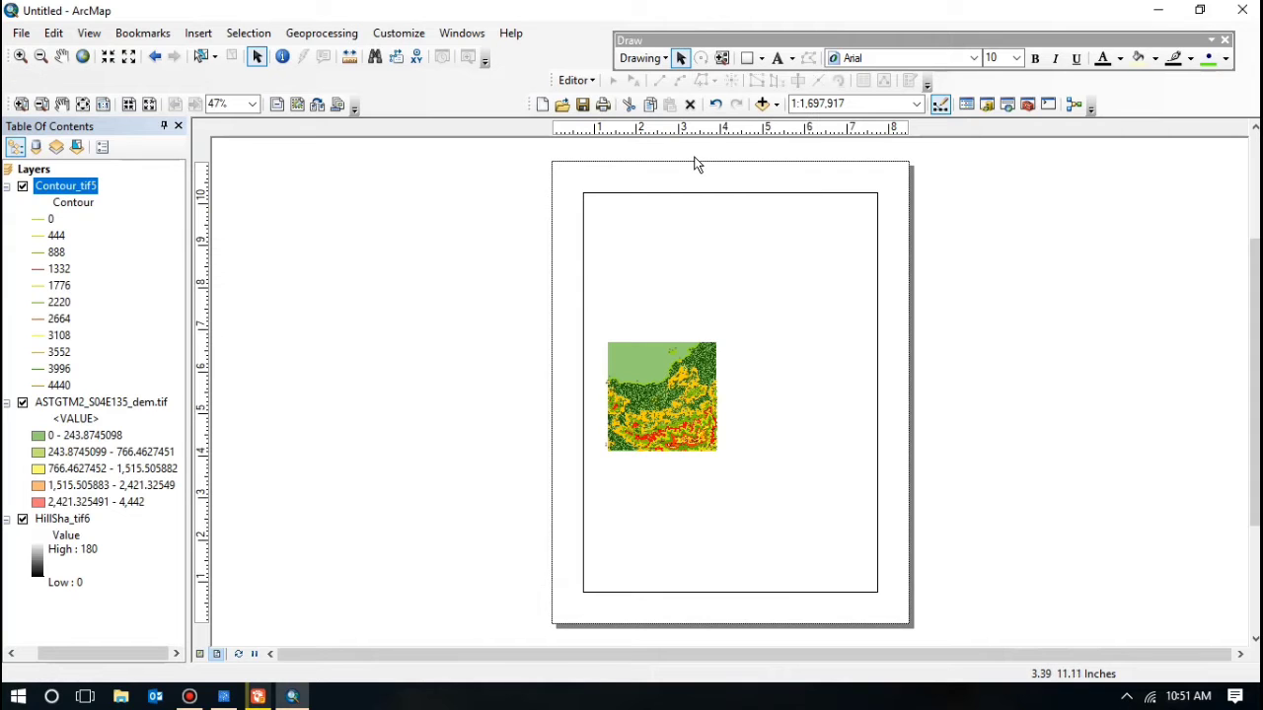
click(601, 105)
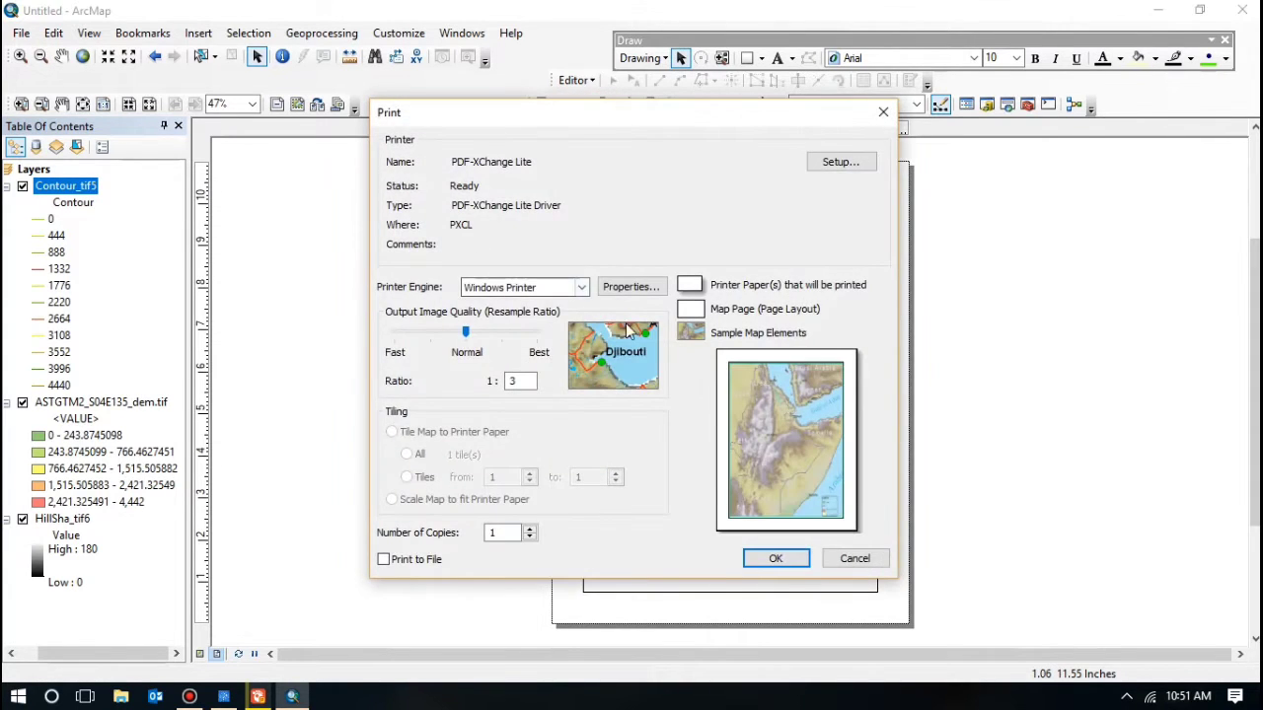
click(827, 164)
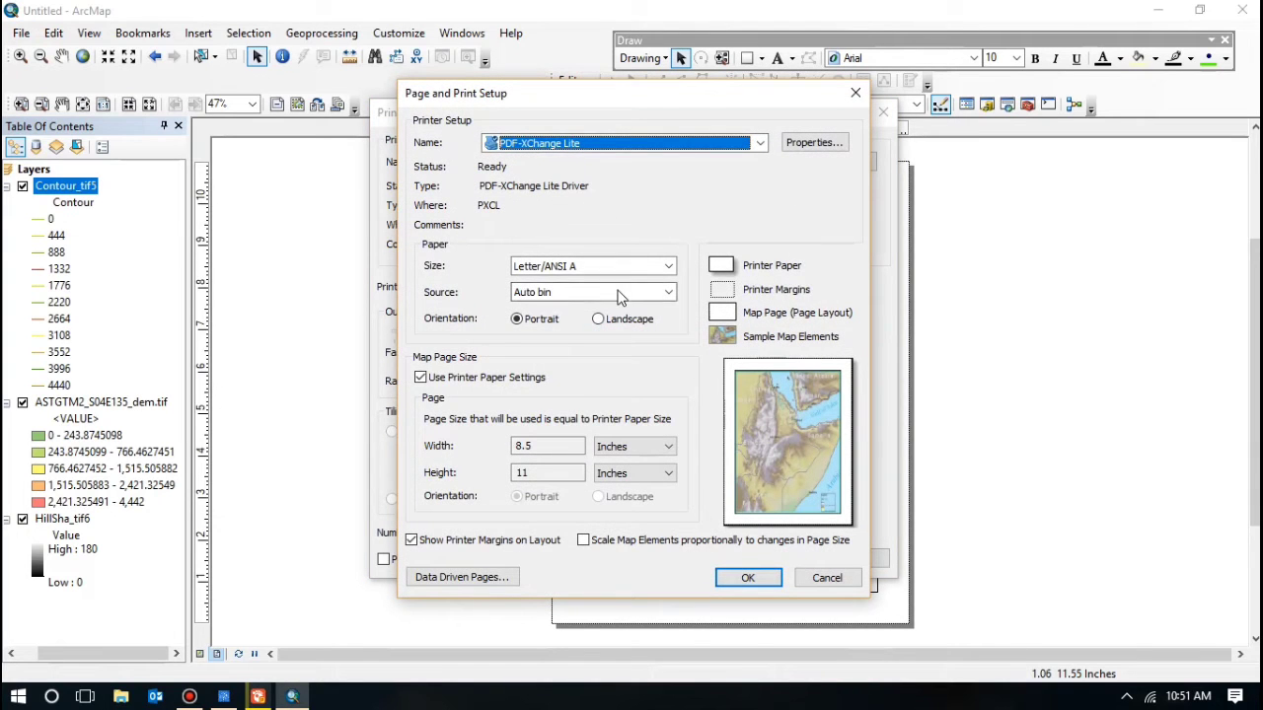
click(664, 271)
scroll(593, 308, up, 5)
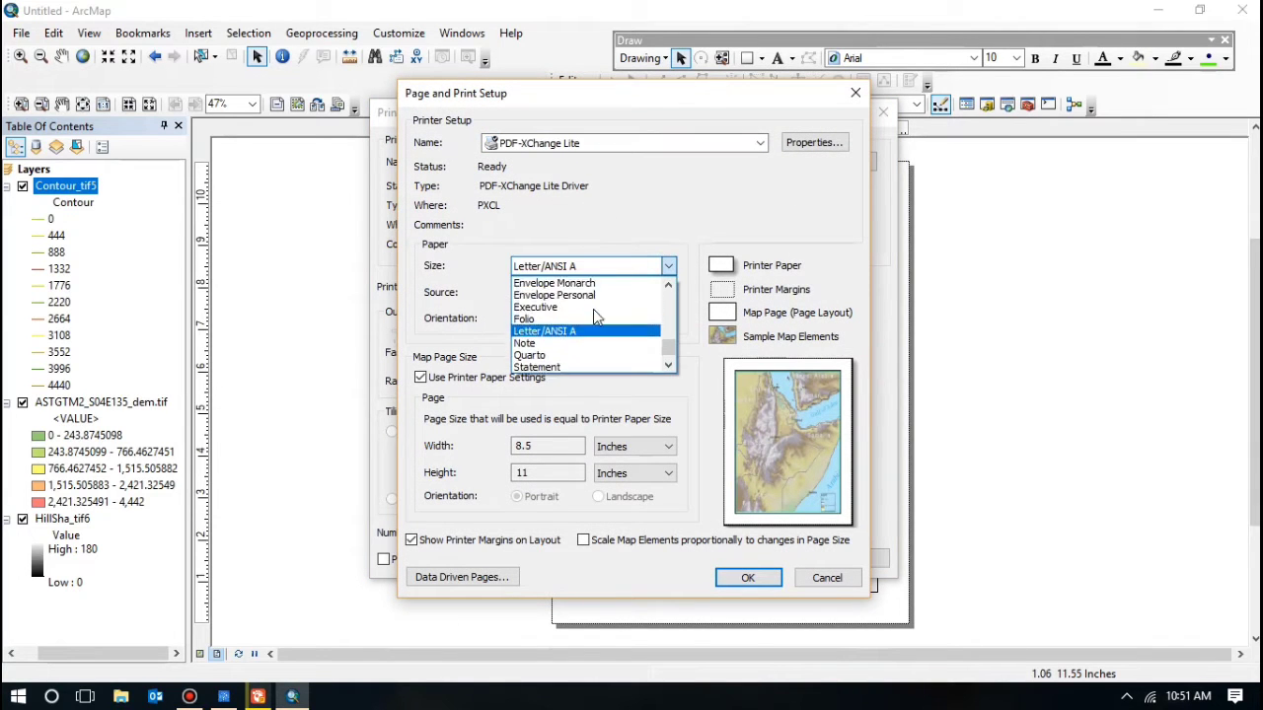
scroll(542, 318, up, 8)
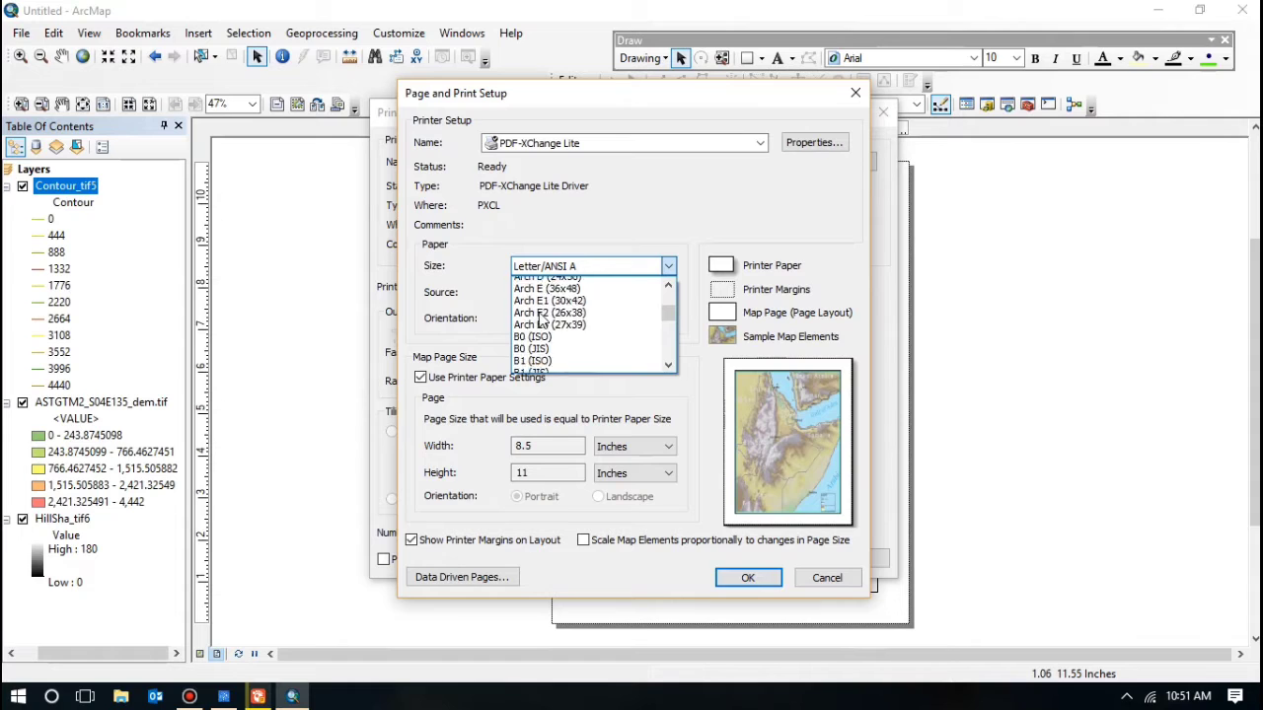
click(538, 330)
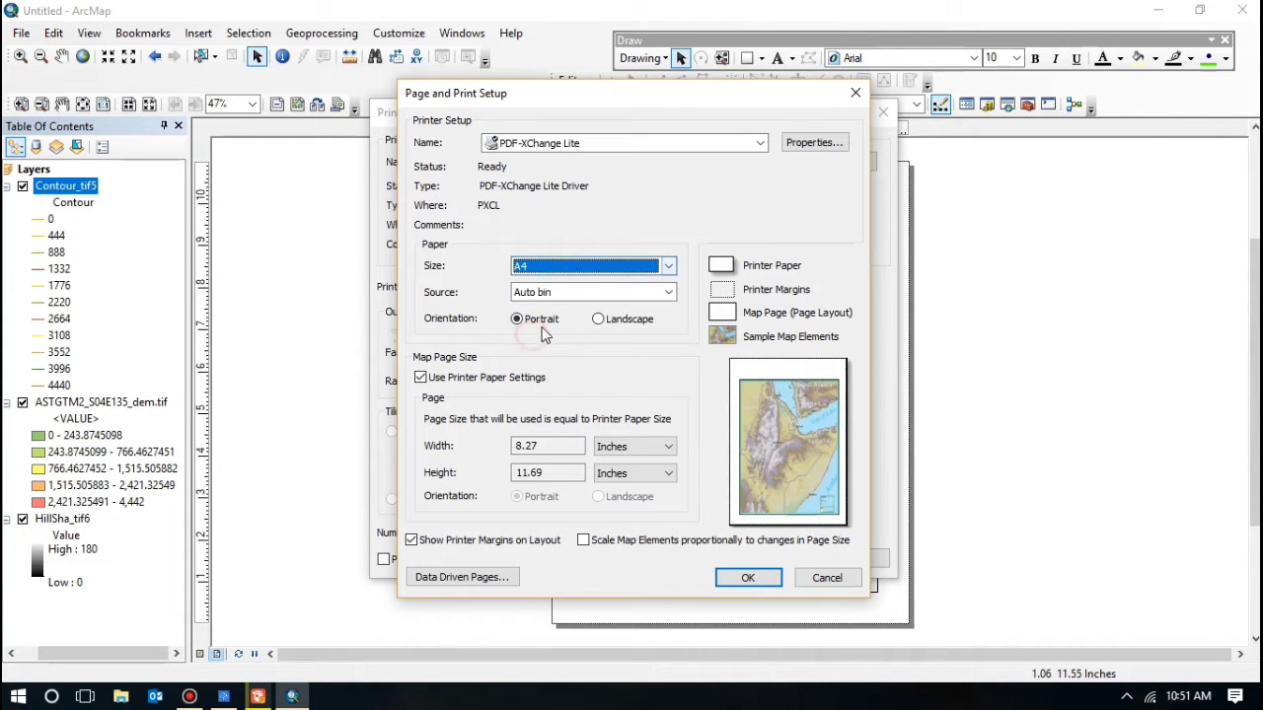
click(598, 322)
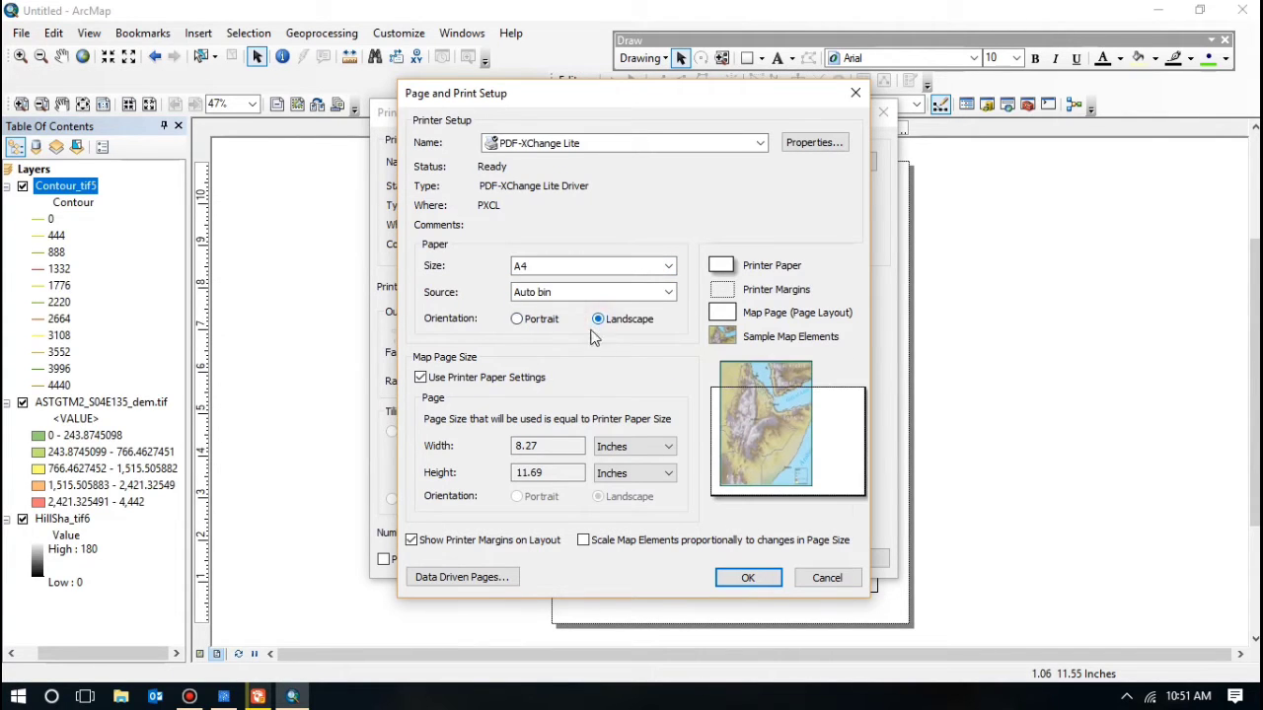
click(420, 378)
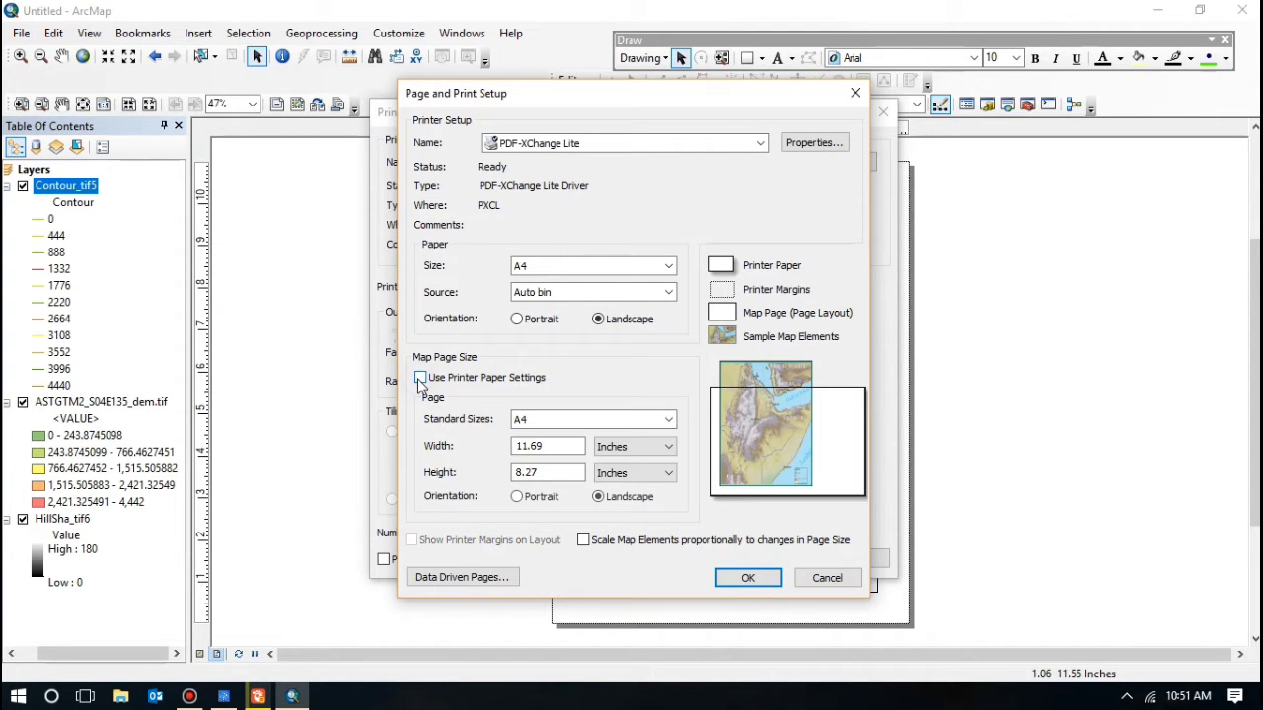
click(748, 581)
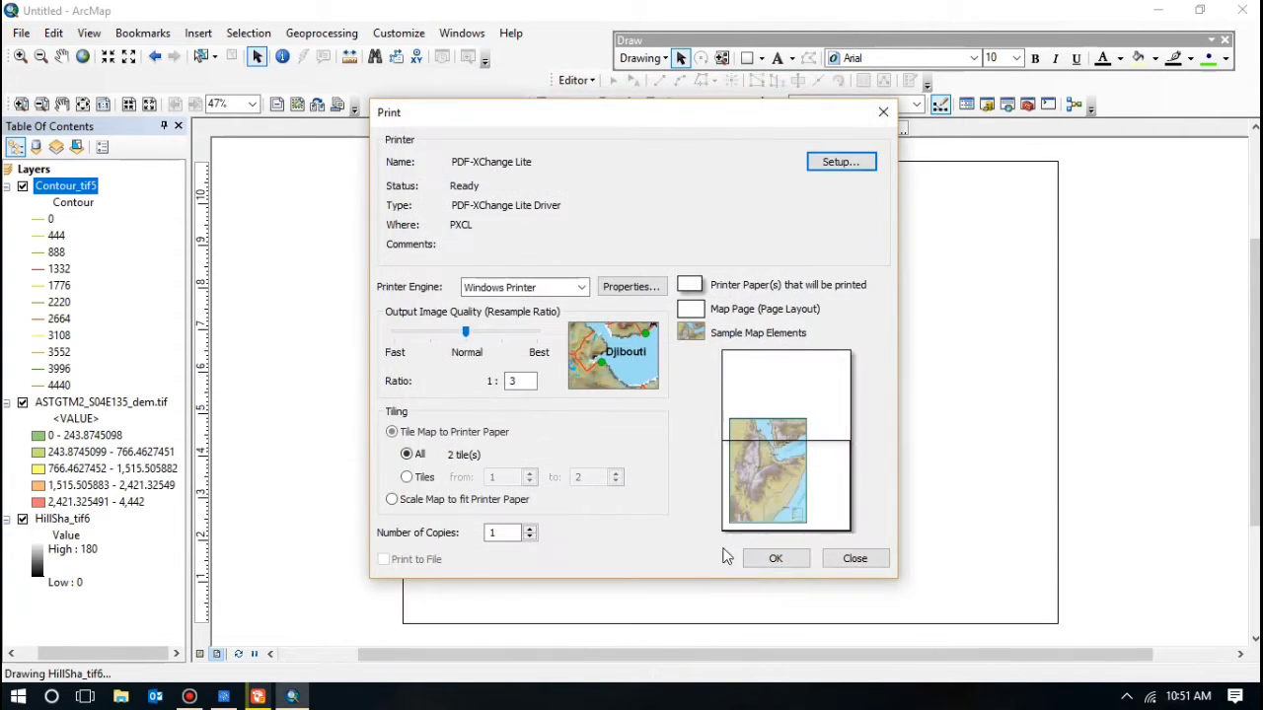
Step: Abandon the PDF-XChange print by closing its saver window and cancelling the save
click(789, 558)
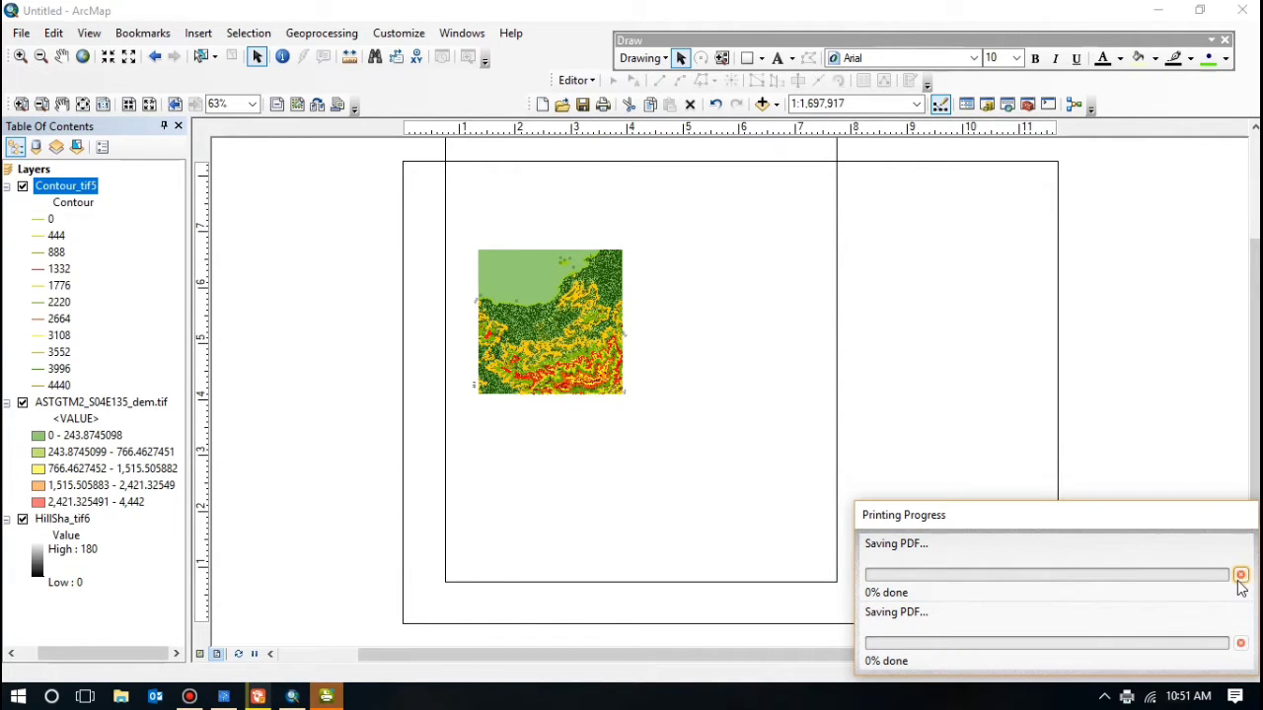
right_click(326, 695)
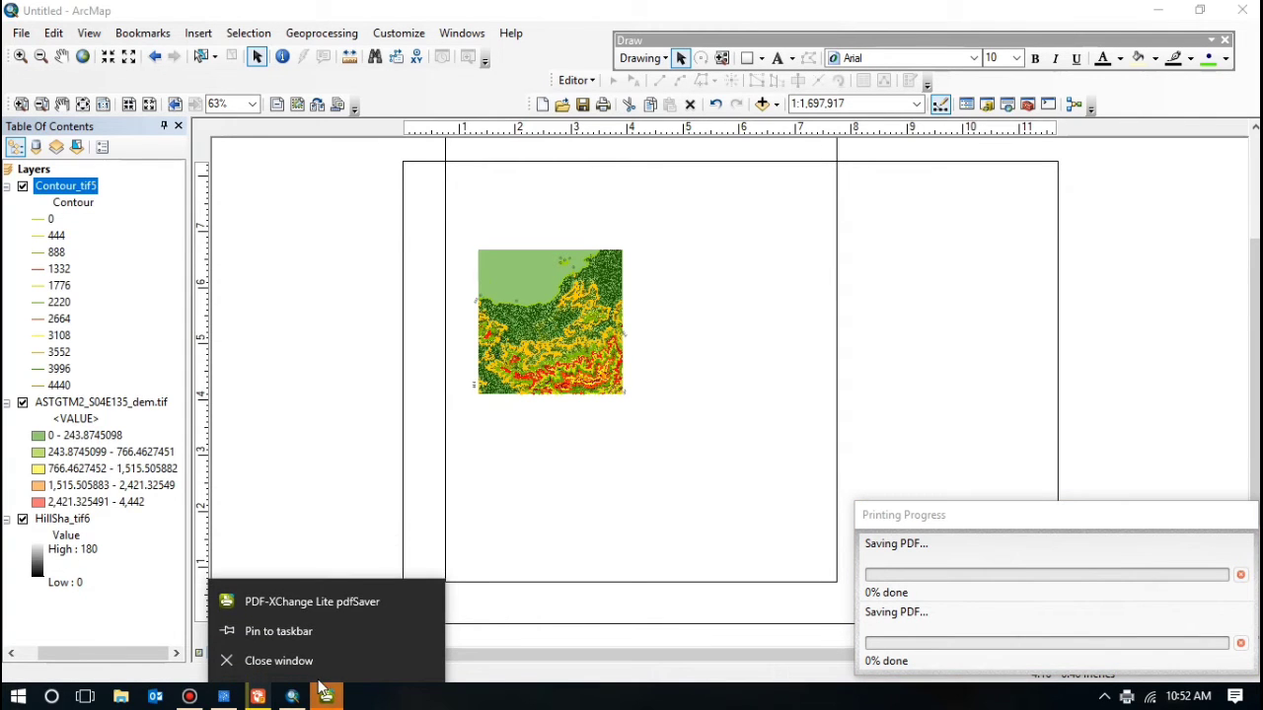
click(316, 659)
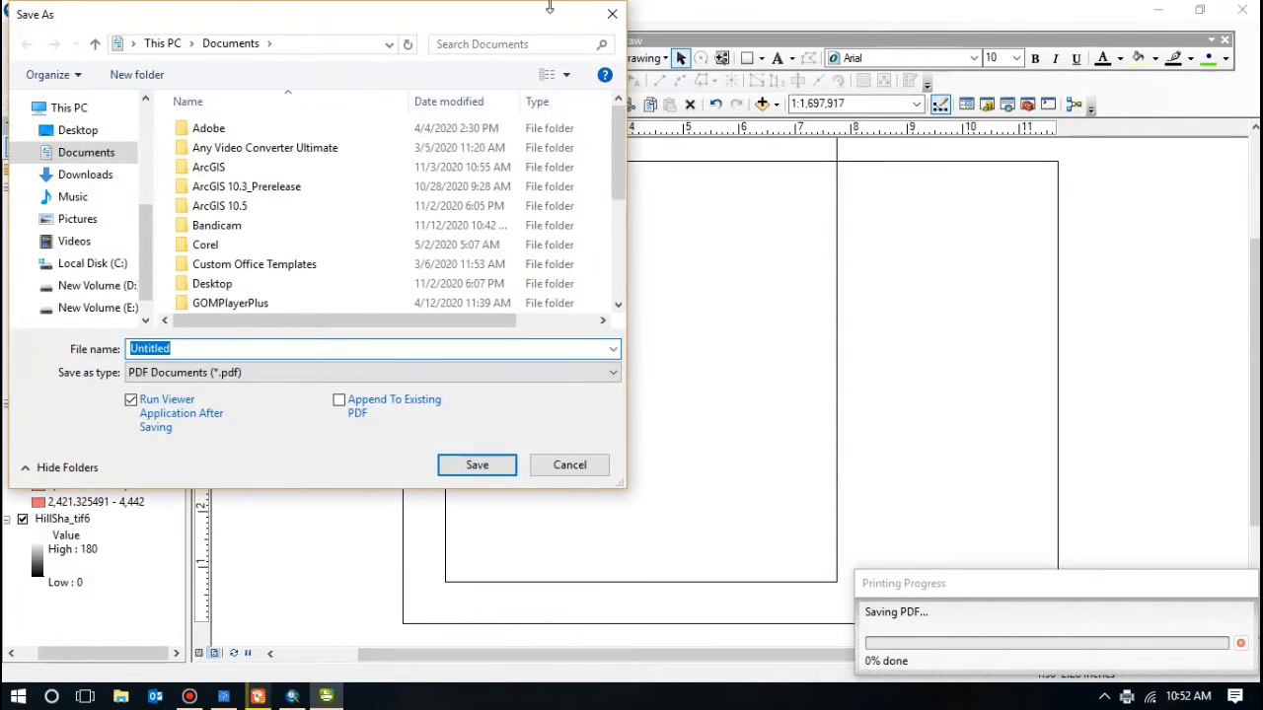
click(611, 13)
click(539, 352)
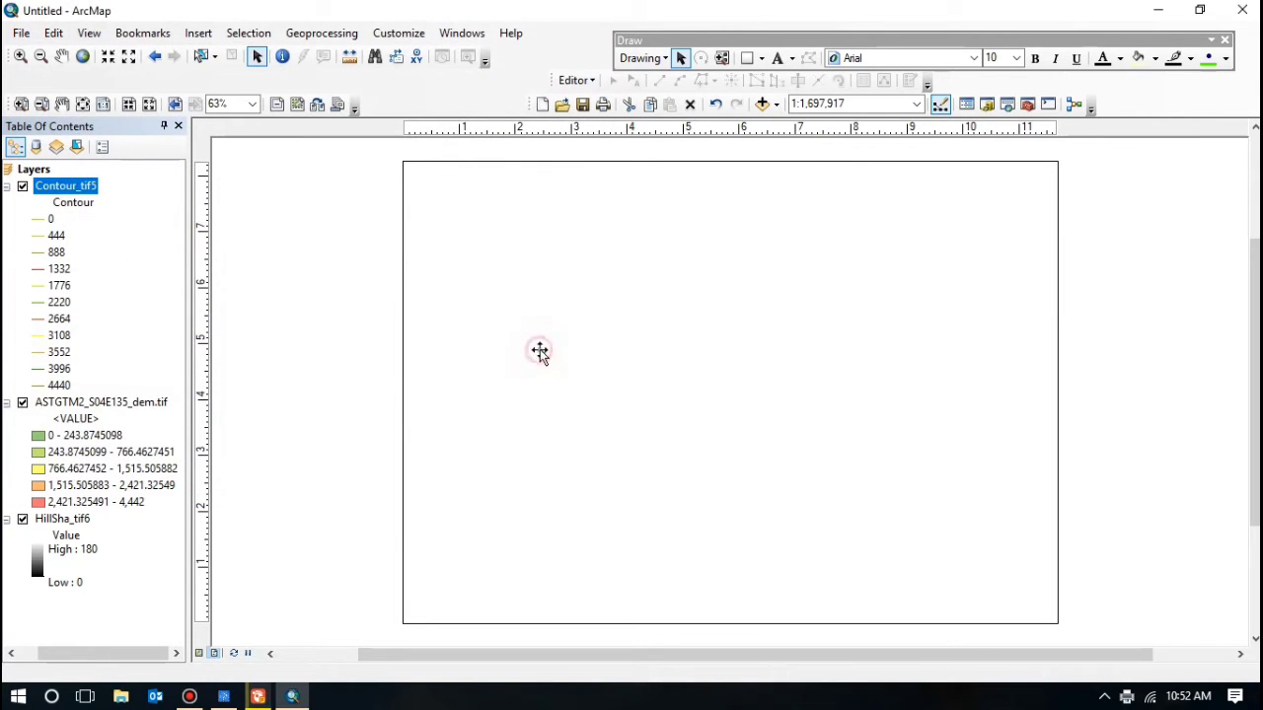
Step: Zoom the DEM data frame to its full extent
click(543, 355)
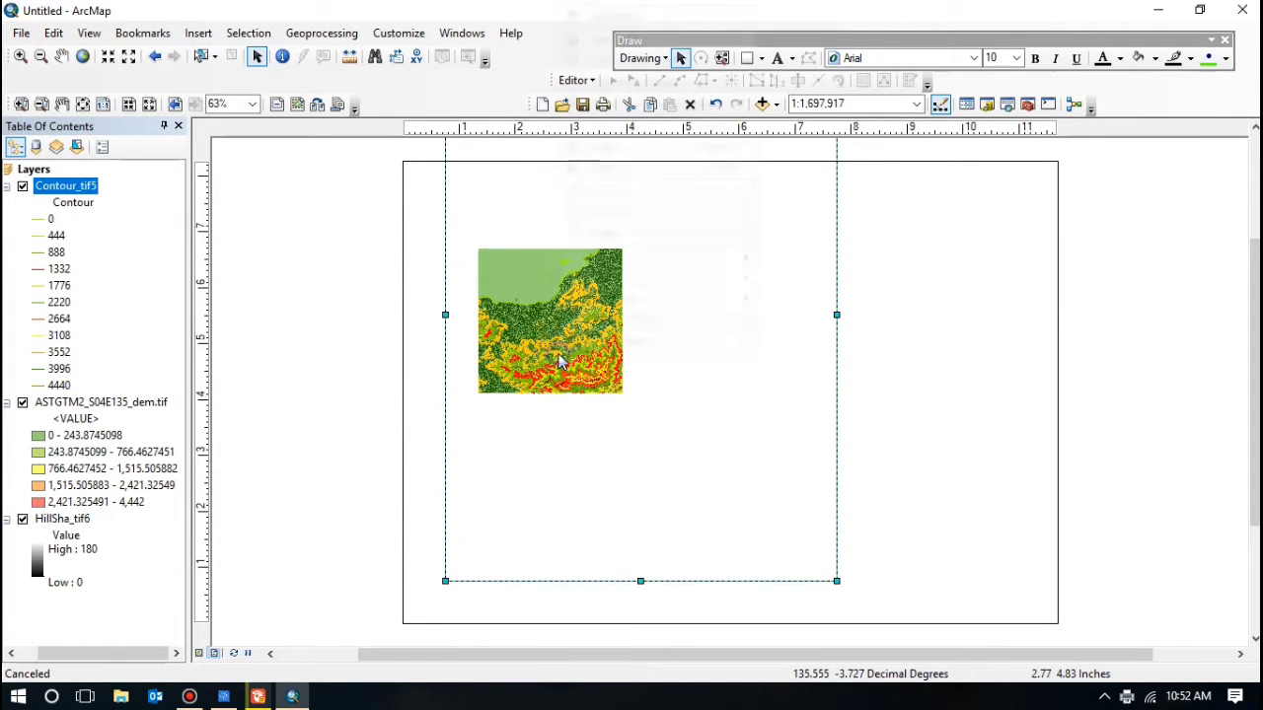
right_click(559, 361)
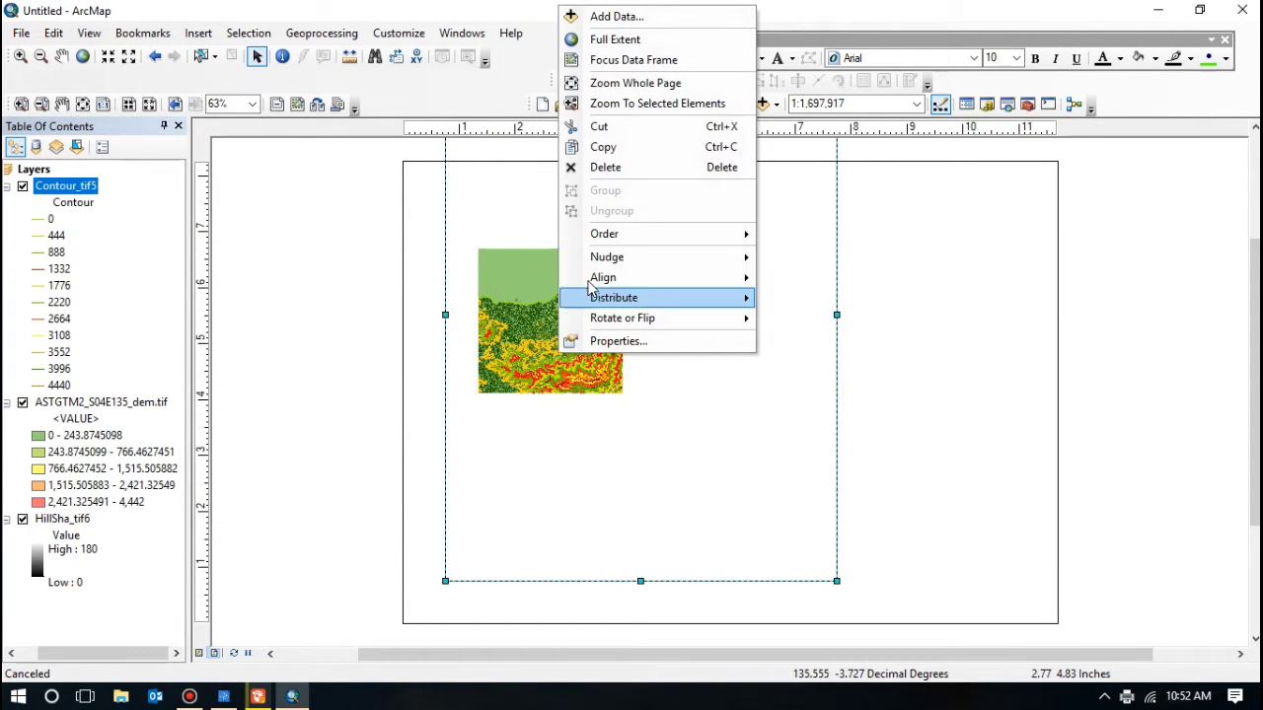
click(631, 43)
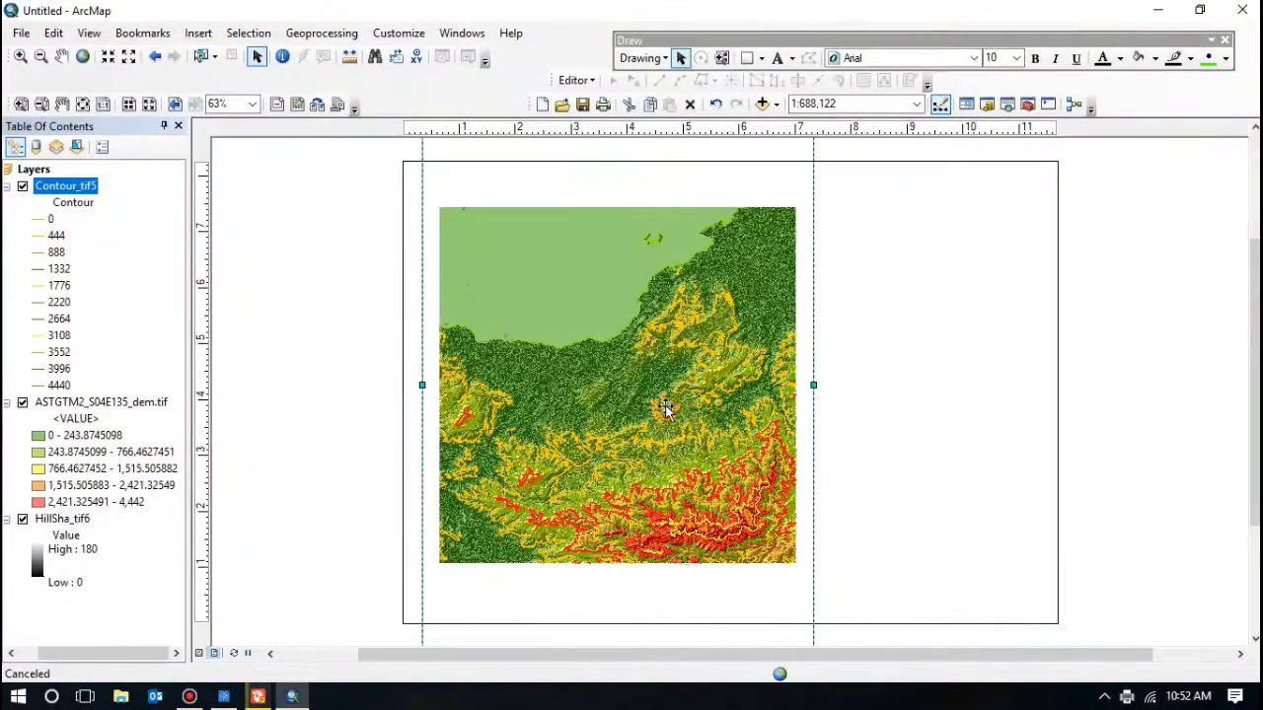
Step: Shorten the data frame from its top and bottom edges so it fits the page's left part
scroll(1251, 476, down, 2)
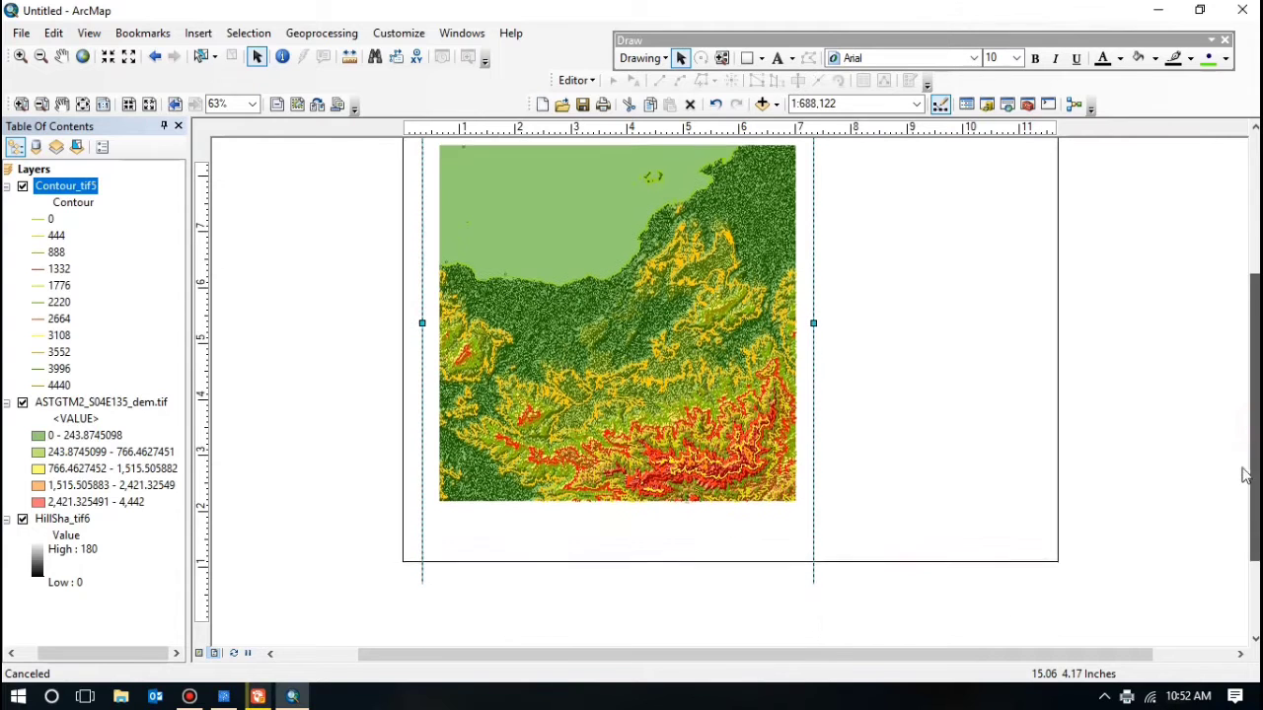
scroll(1246, 476, down, 2)
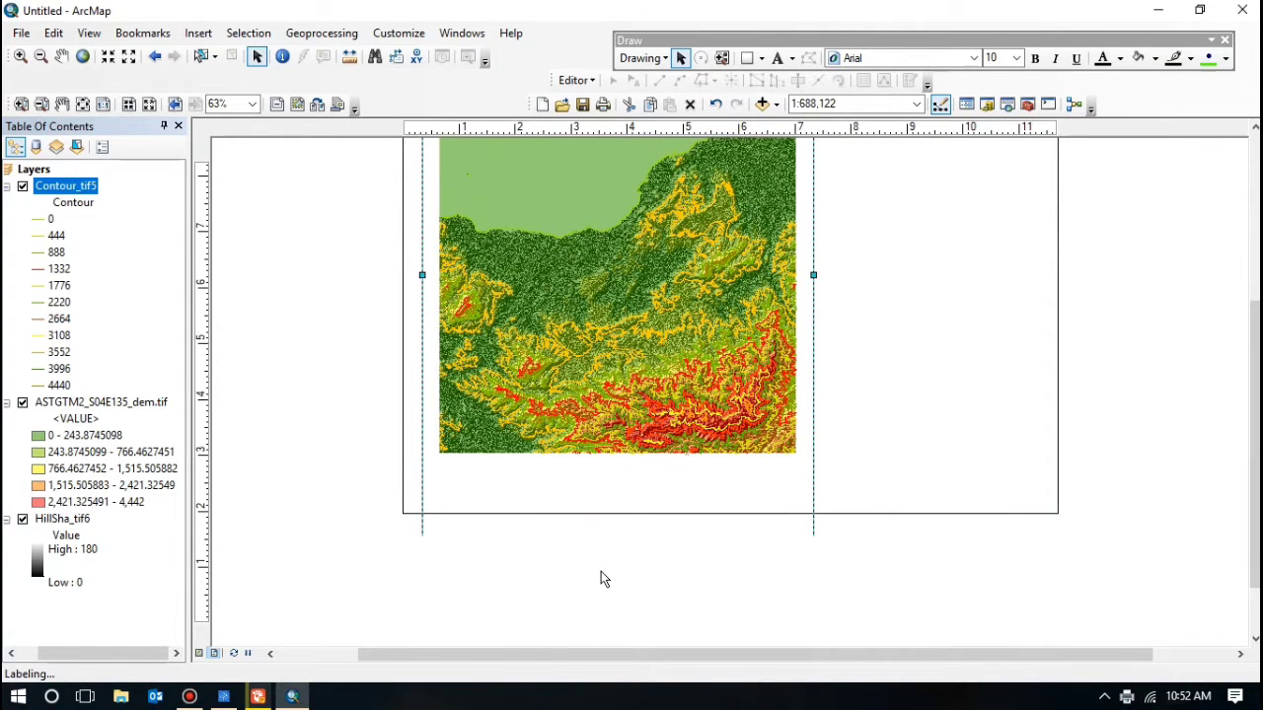
drag(616, 540, 623, 483)
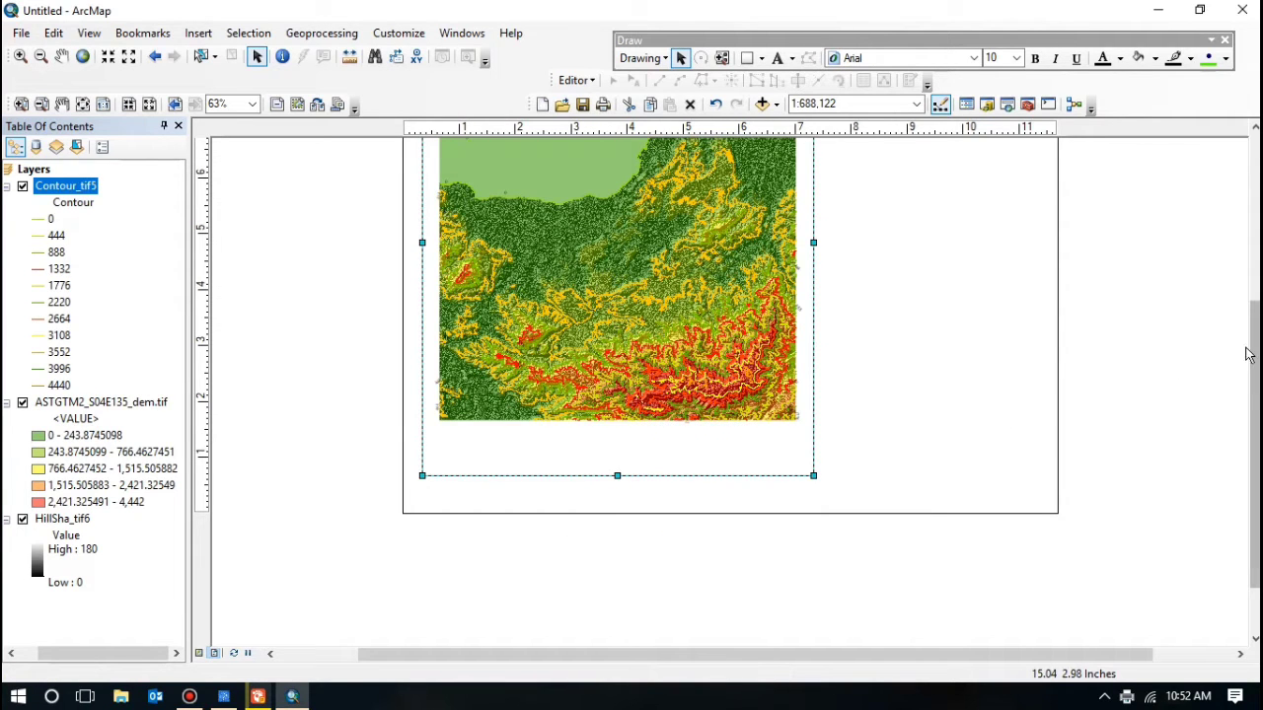
drag(1251, 353, 1189, 237)
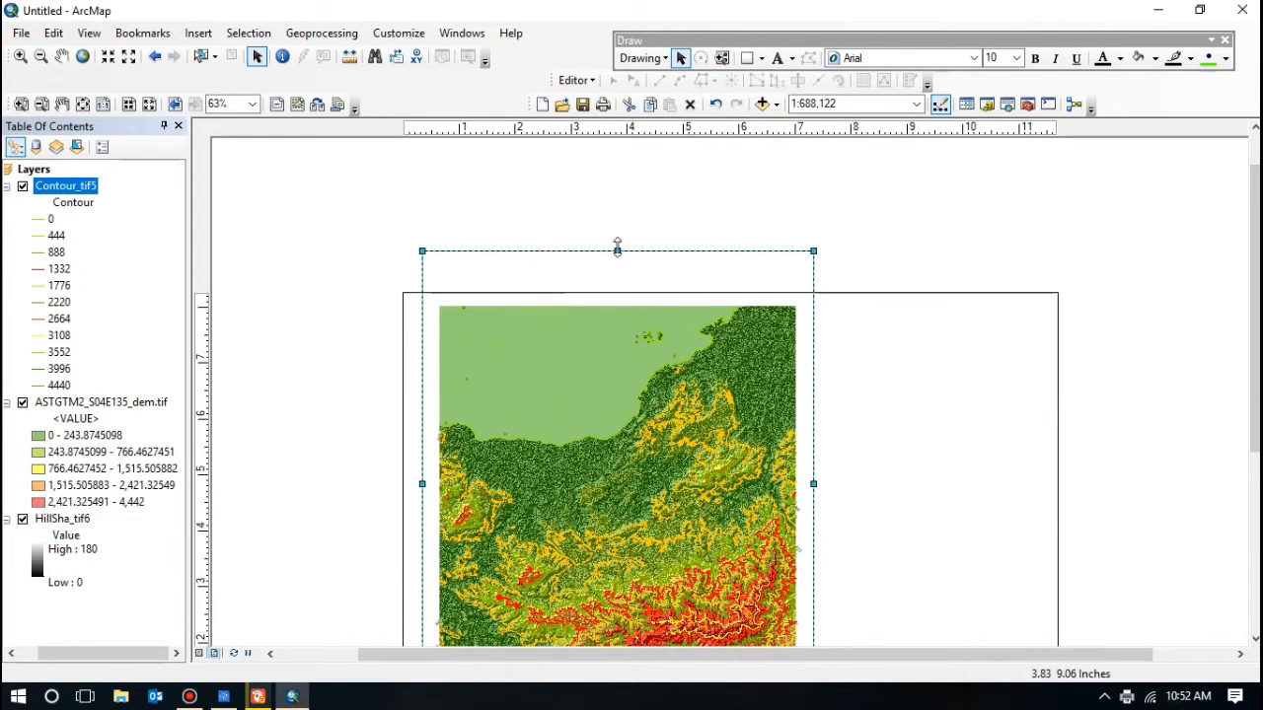
drag(616, 251, 607, 308)
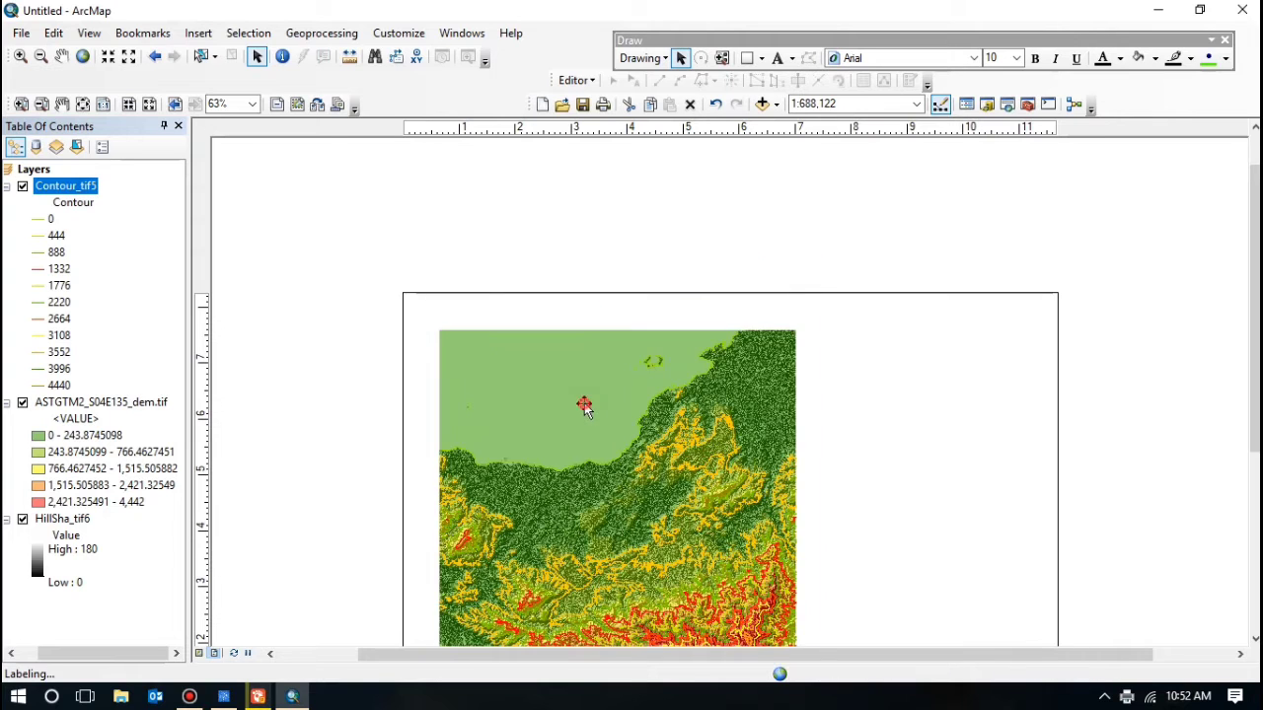
drag(1257, 340, 1257, 420)
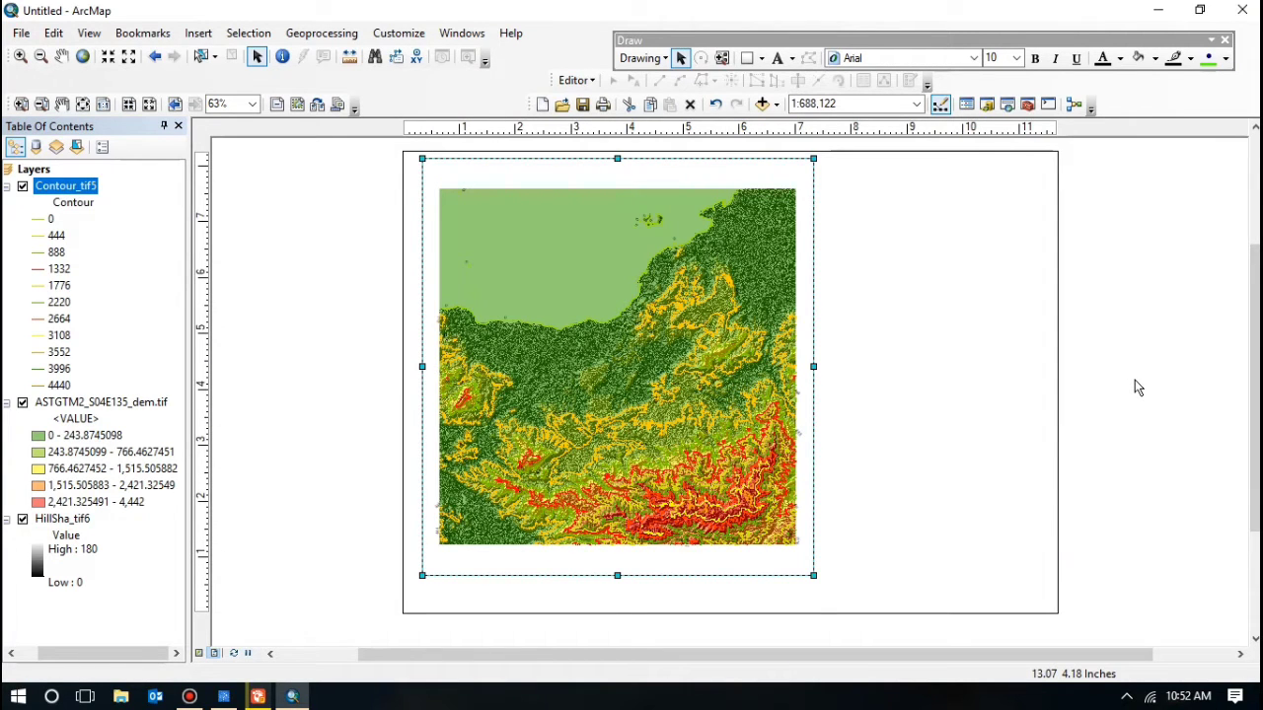
Step: Move the map frame slightly down and zoom in to 1:600,000
scroll(1134, 388, up, 1)
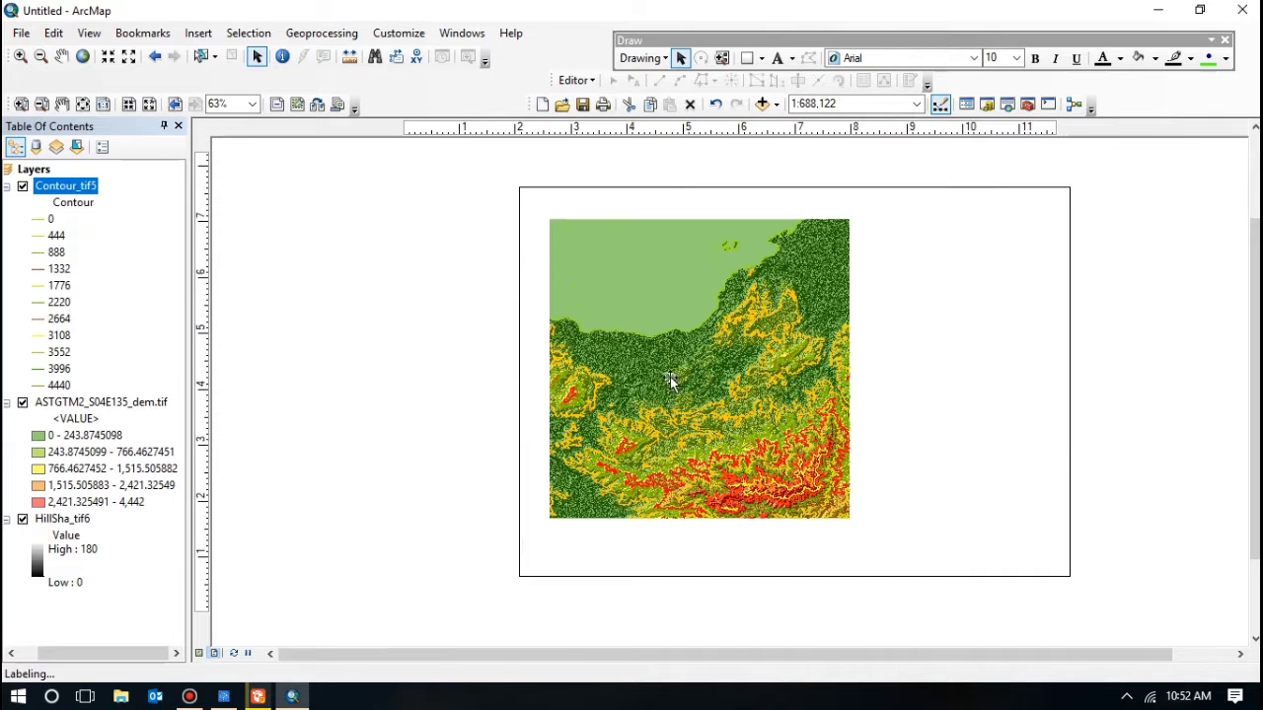
click(666, 369)
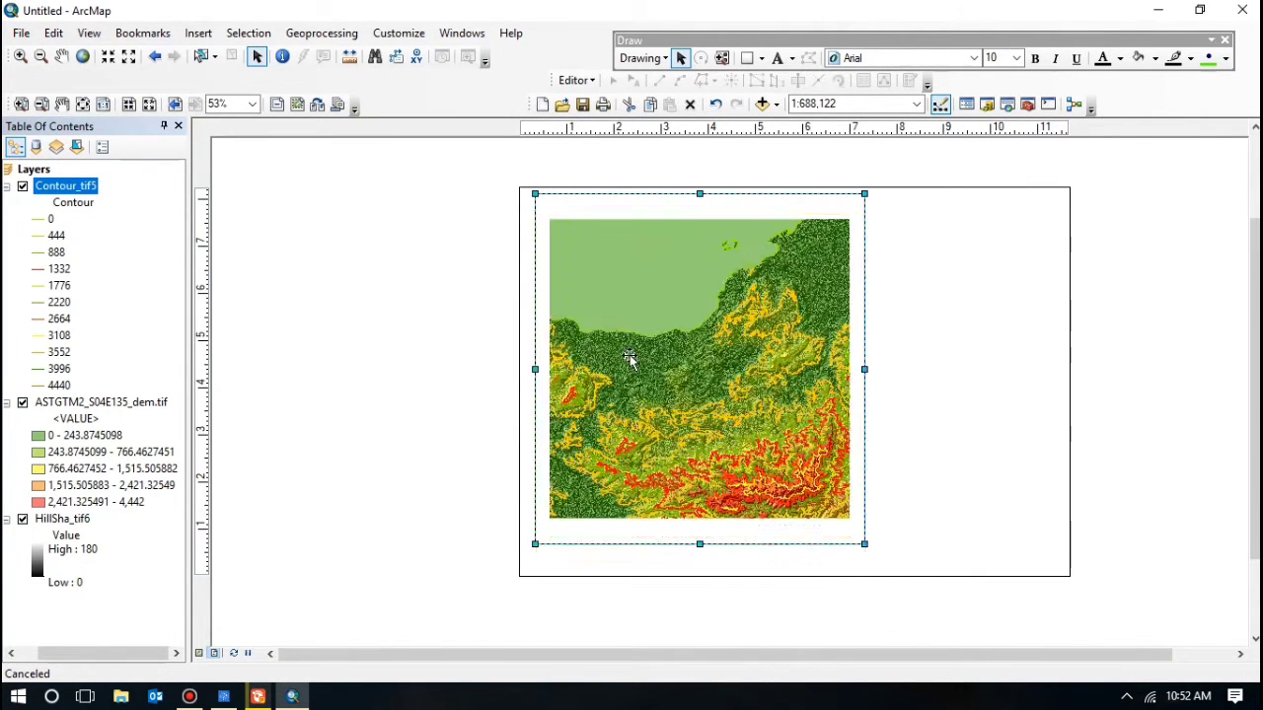
drag(629, 356, 630, 375)
click(686, 330)
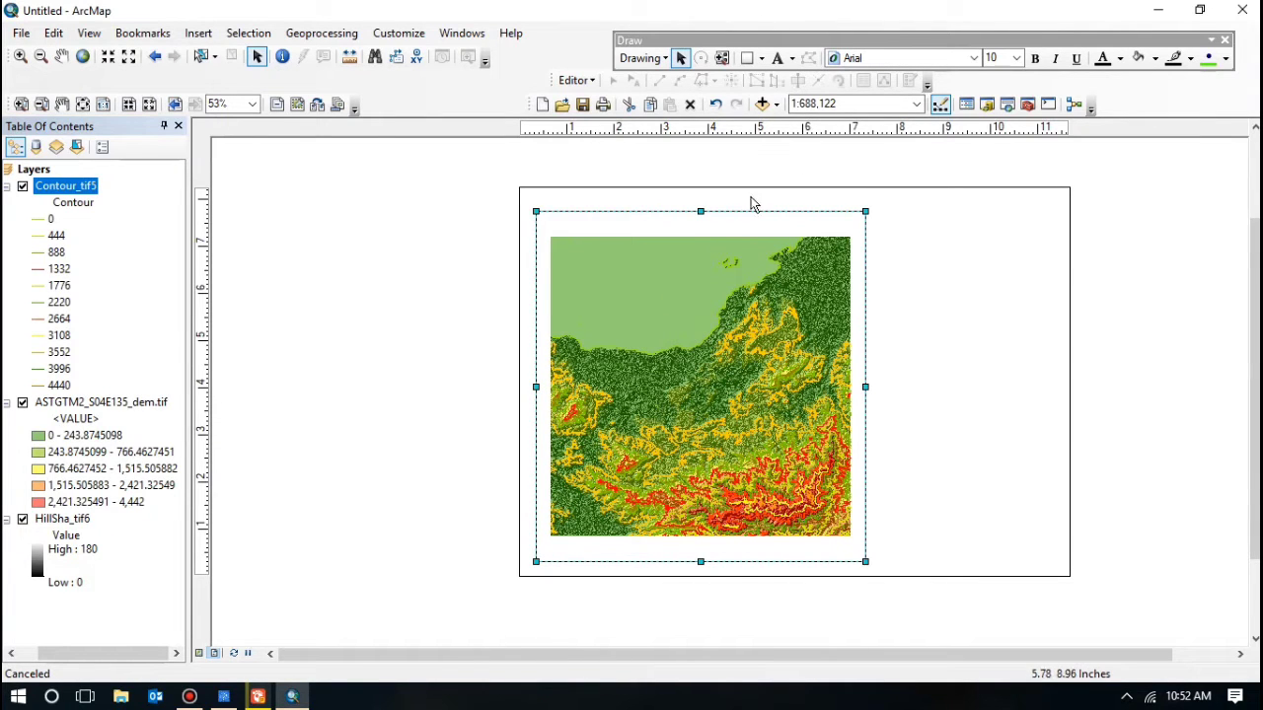
click(928, 407)
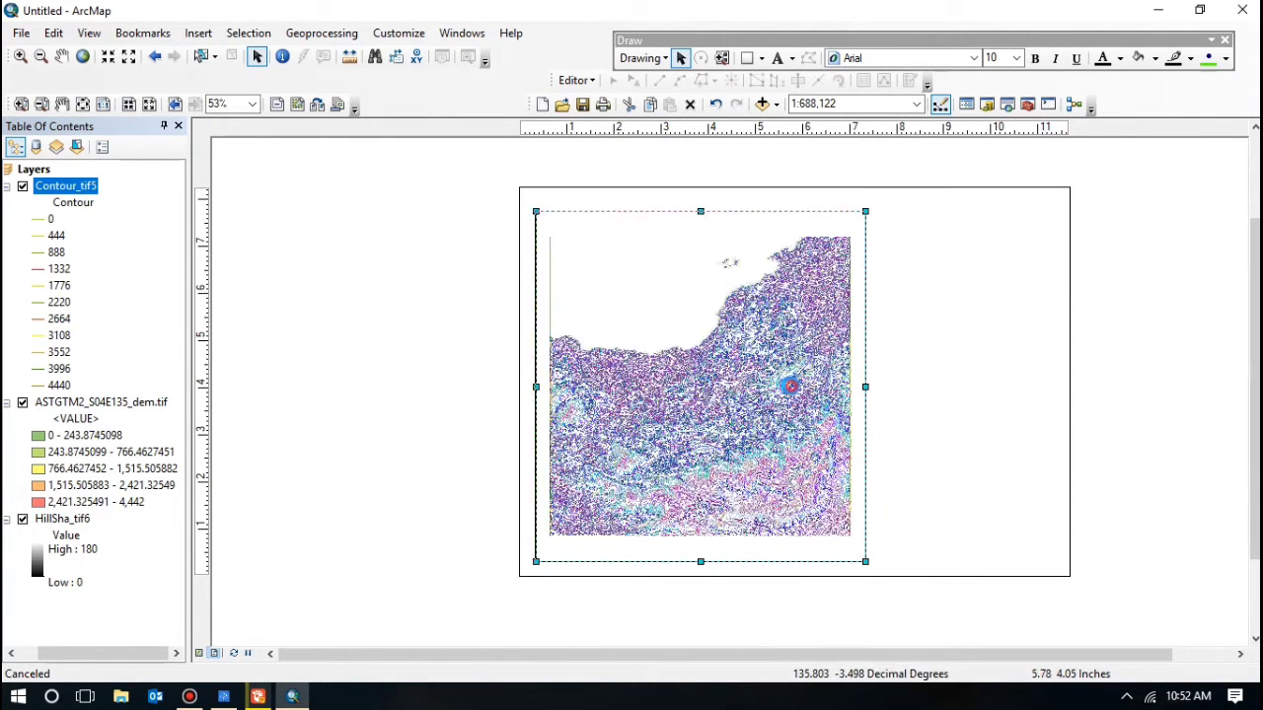
click(689, 335)
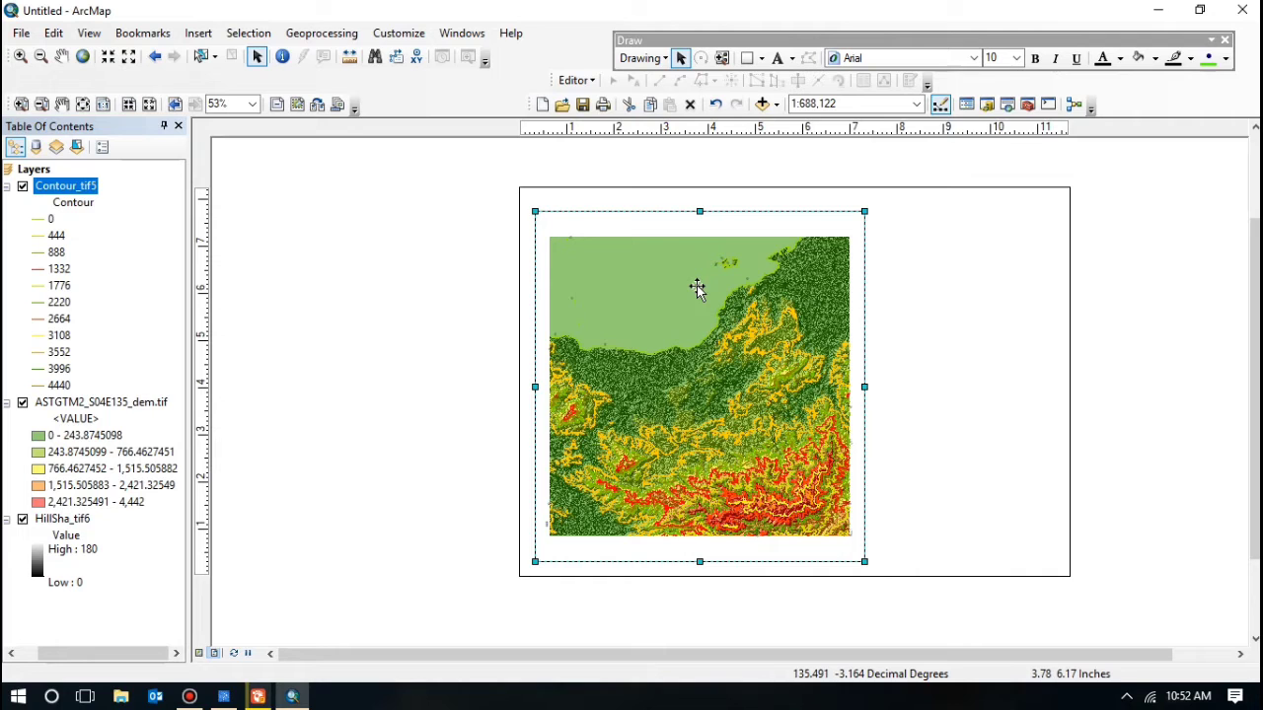
click(109, 58)
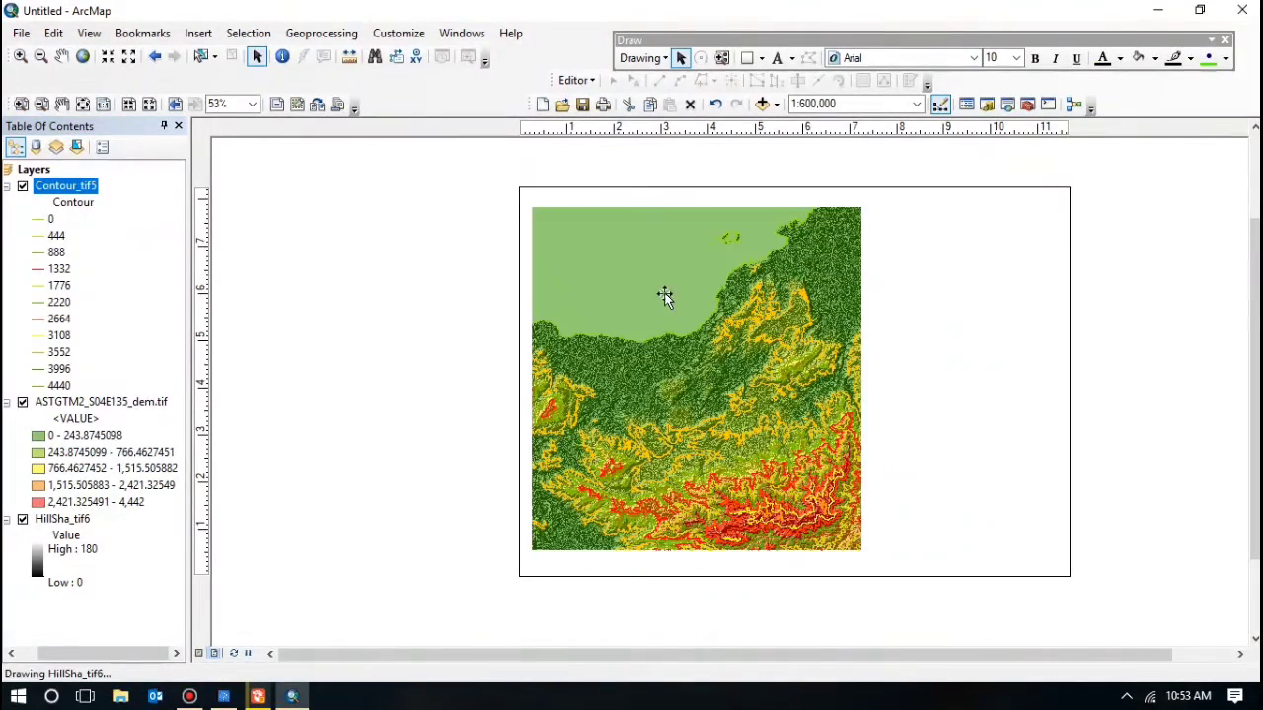
Step: Widen the map frame to the right and zoom in again to 1:500,000
click(670, 287)
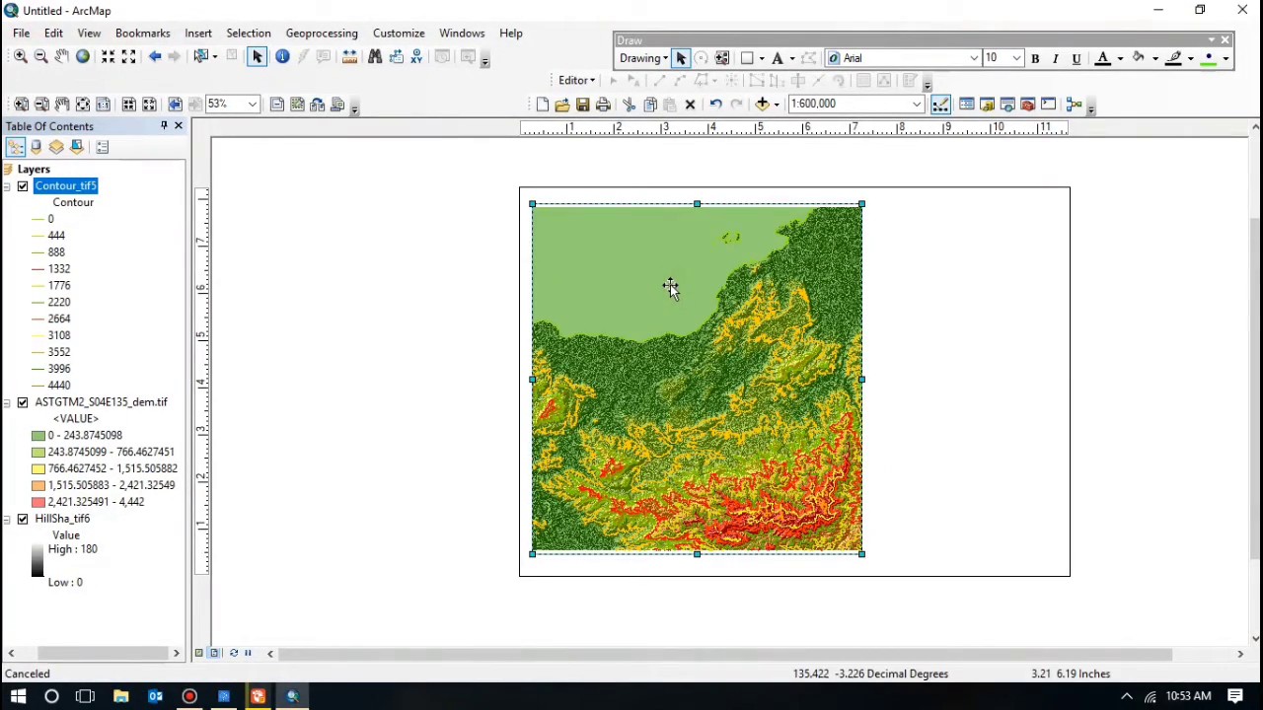
drag(670, 288, 675, 289)
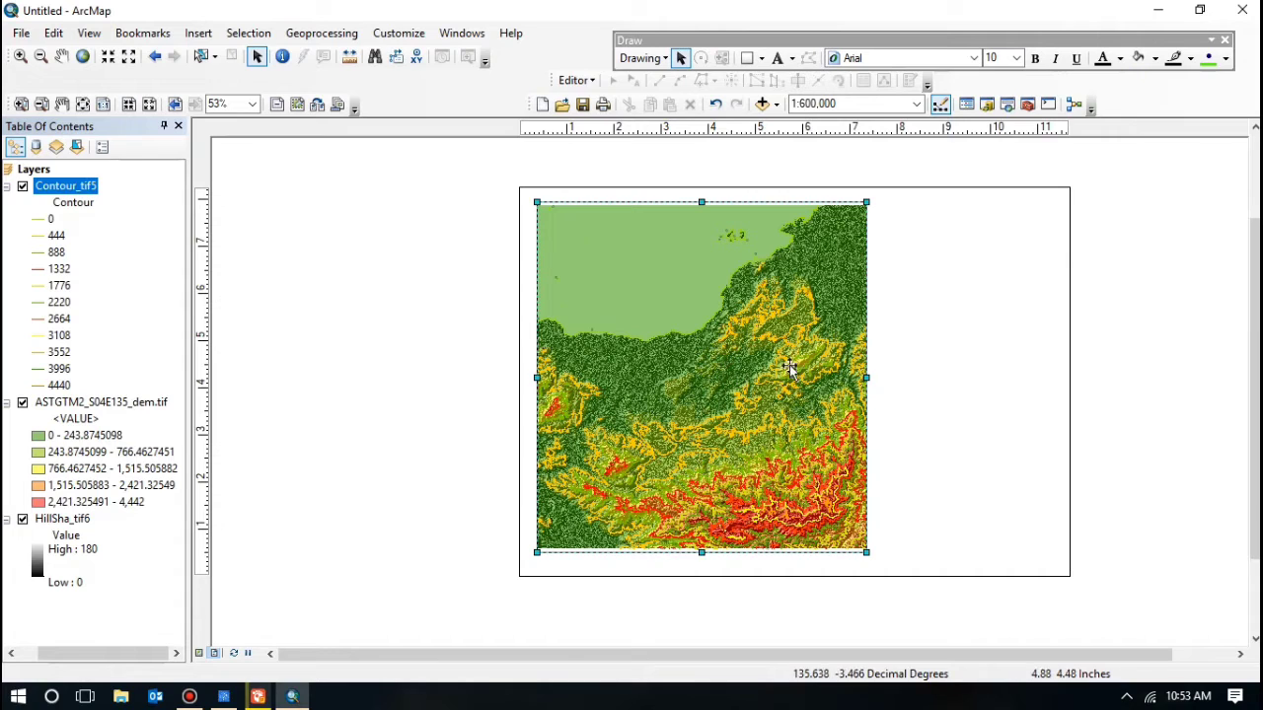
drag(875, 380, 894, 385)
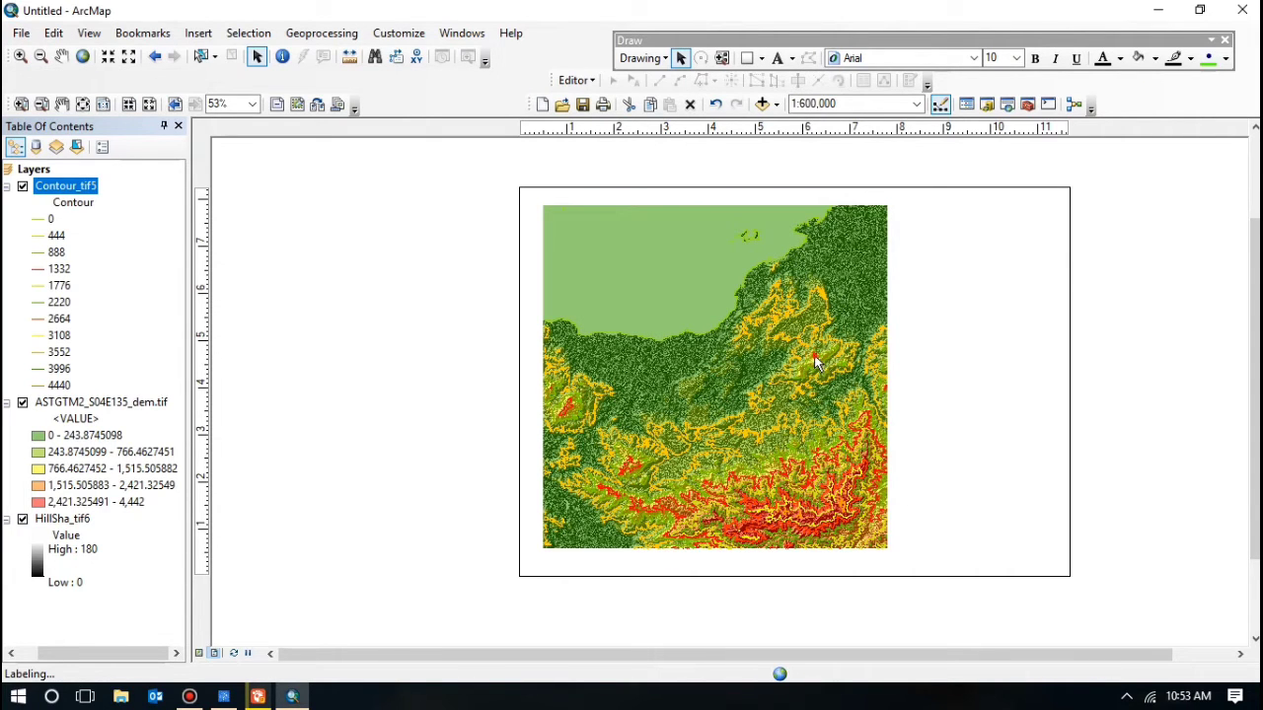
click(796, 360)
drag(797, 359, 802, 363)
click(770, 378)
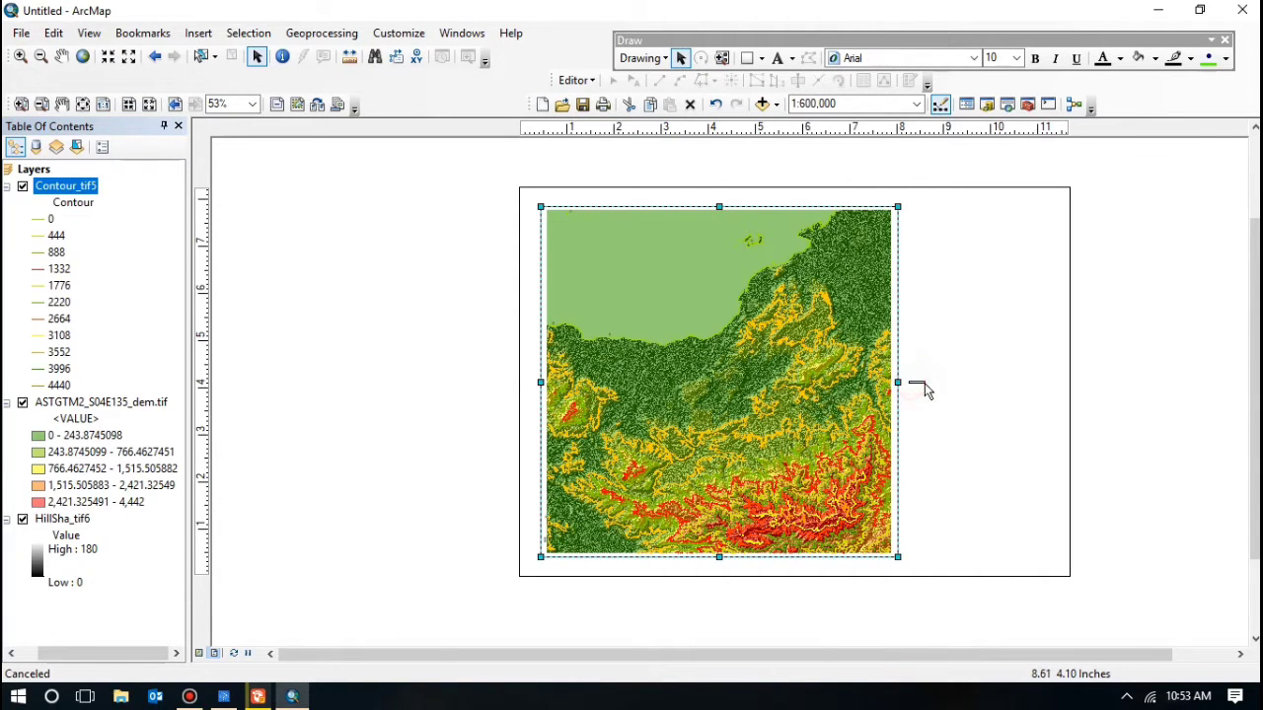
click(893, 385)
mouse_move(897, 382)
mouse_down()
mouse_move(925, 387)
mouse_move(909, 391)
mouse_up()
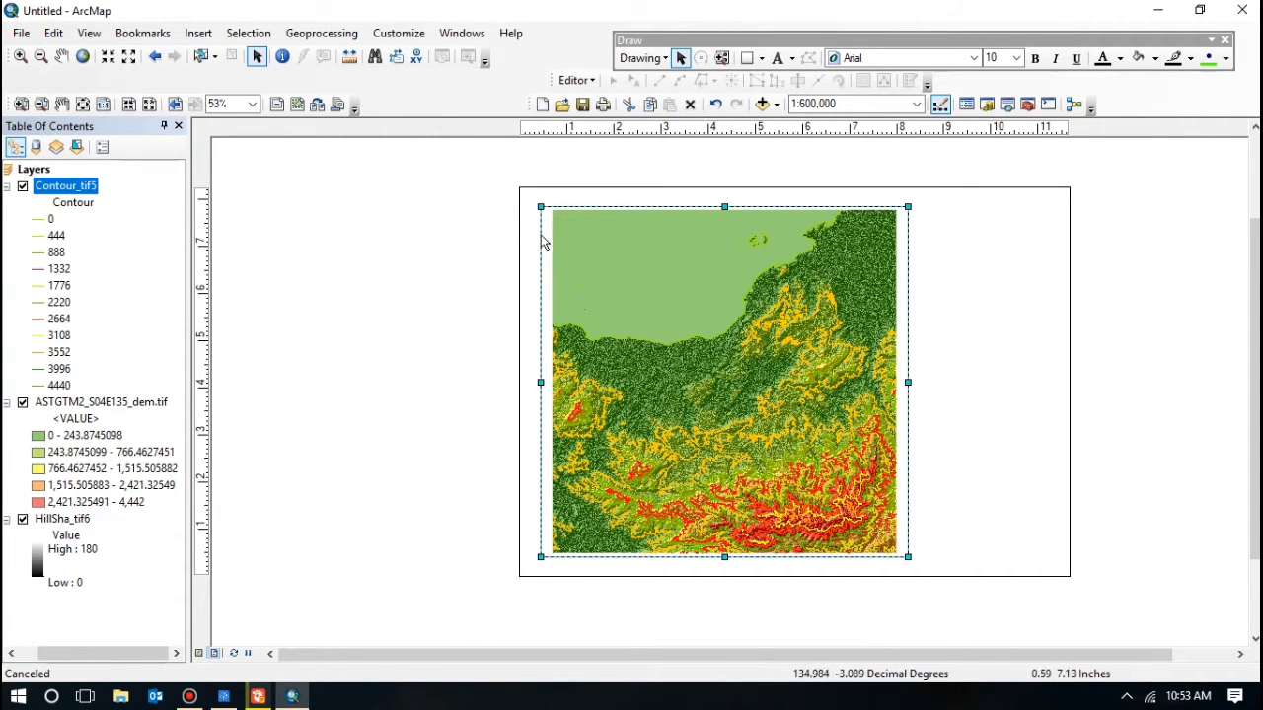
click(109, 57)
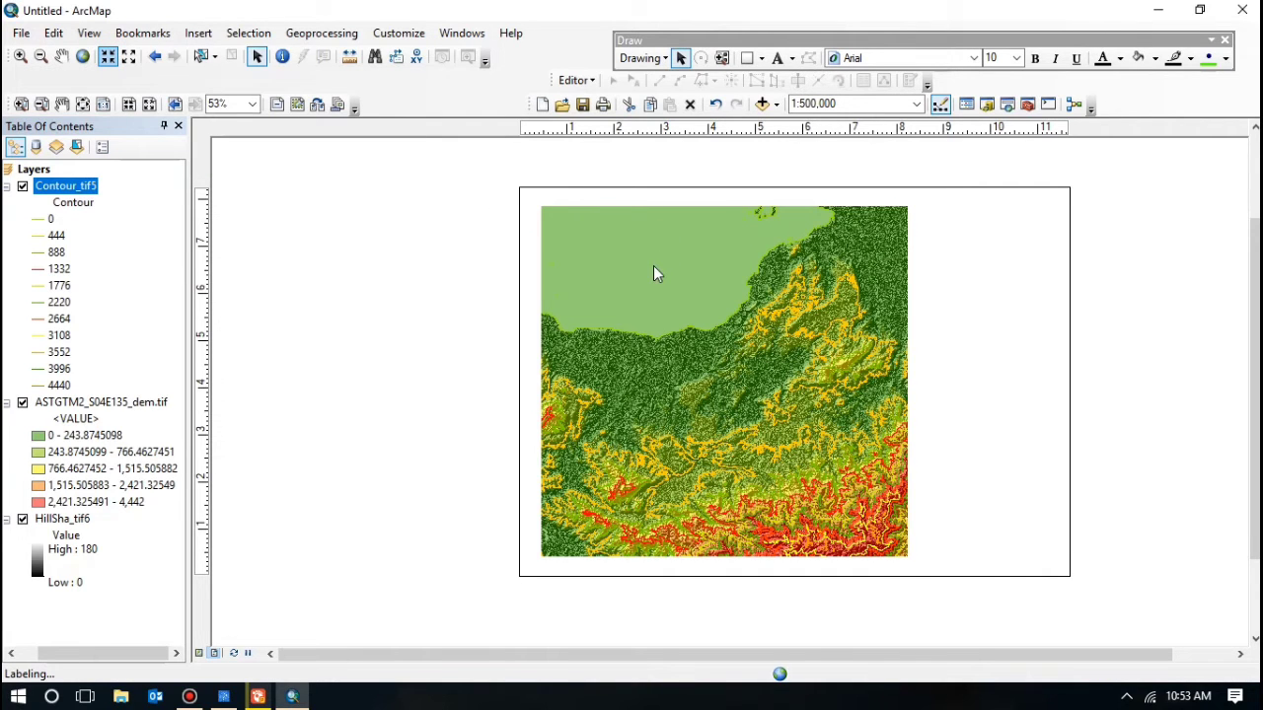
click(654, 268)
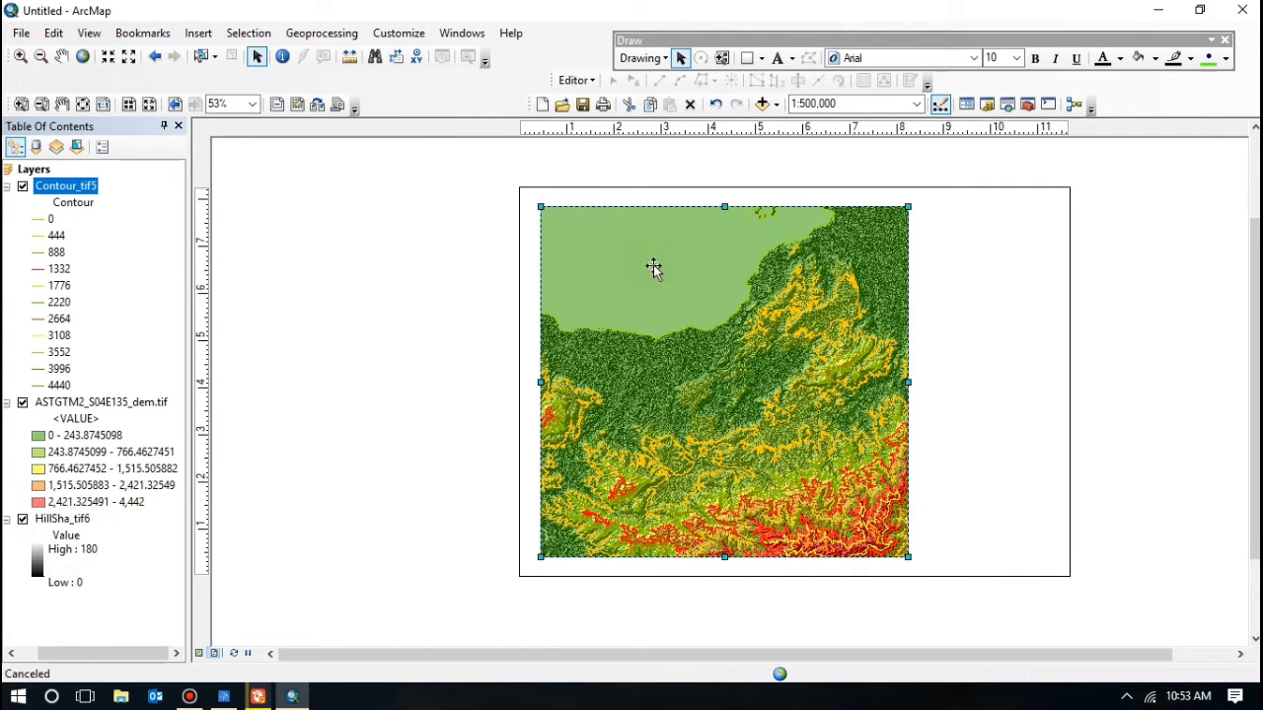
click(1154, 327)
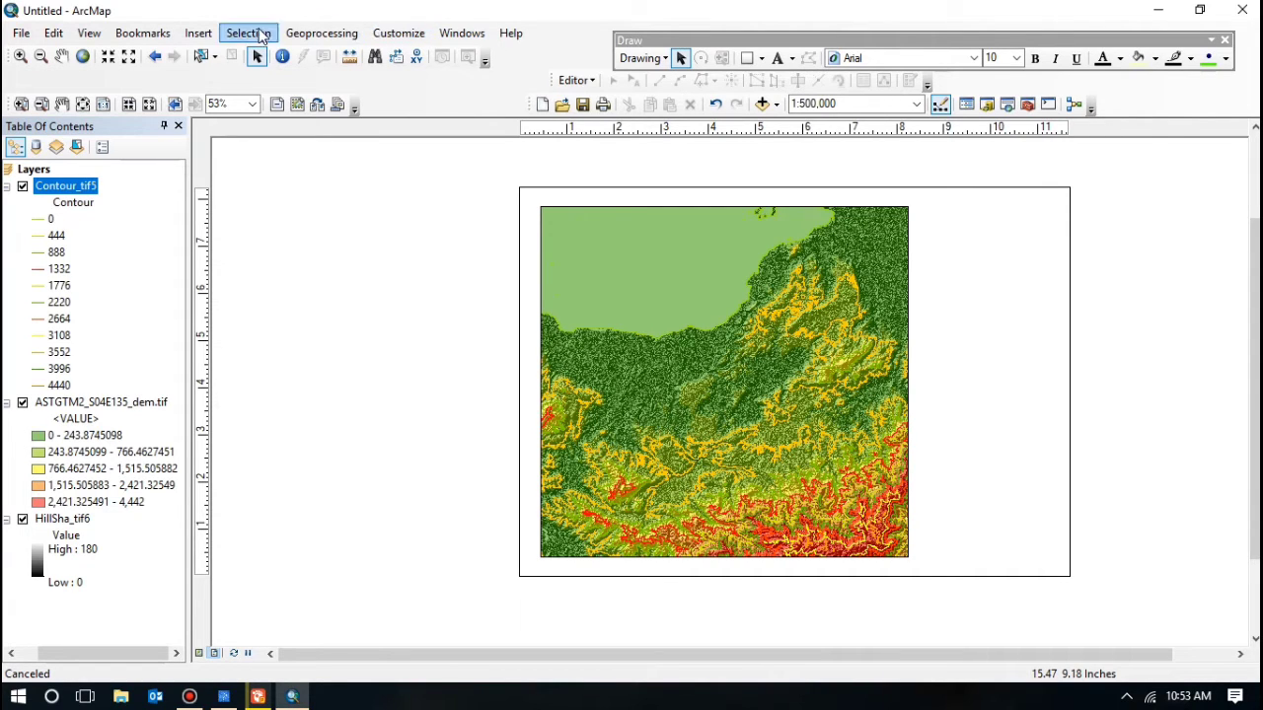
Step: Turn on the Draw toolbar and select its Rectangle tool
click(380, 33)
mouse_move(414, 53)
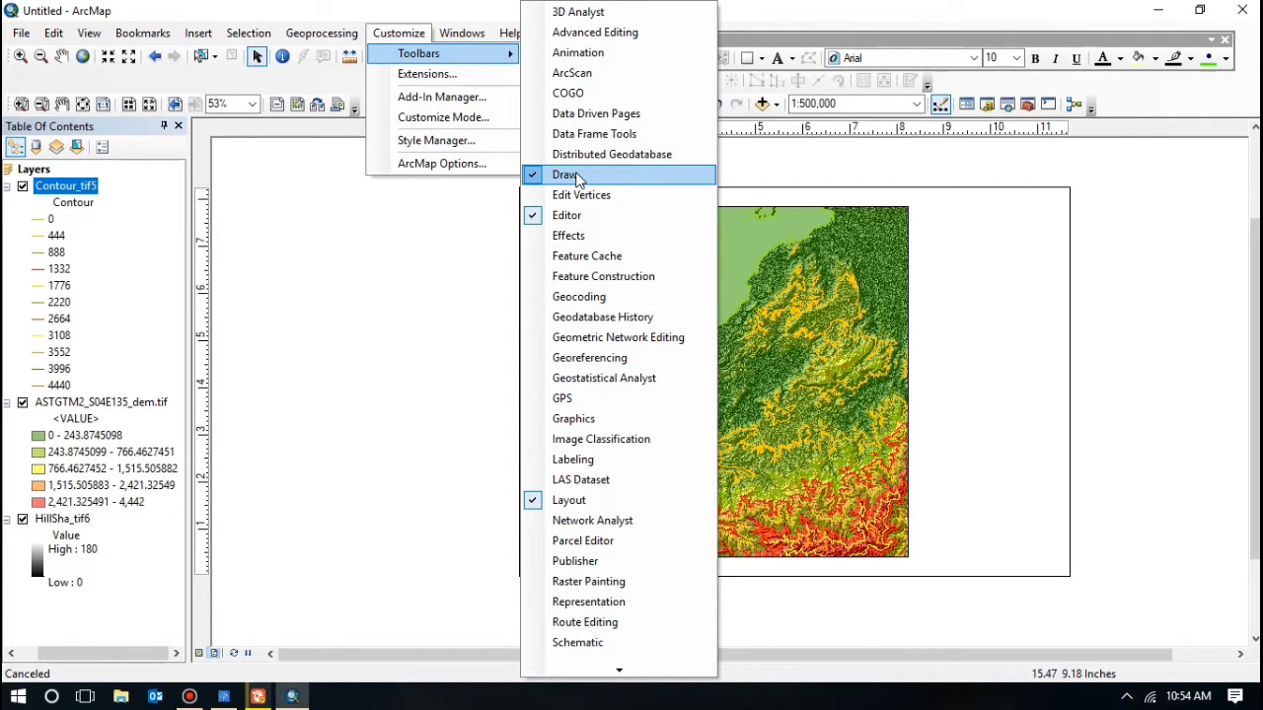
click(407, 270)
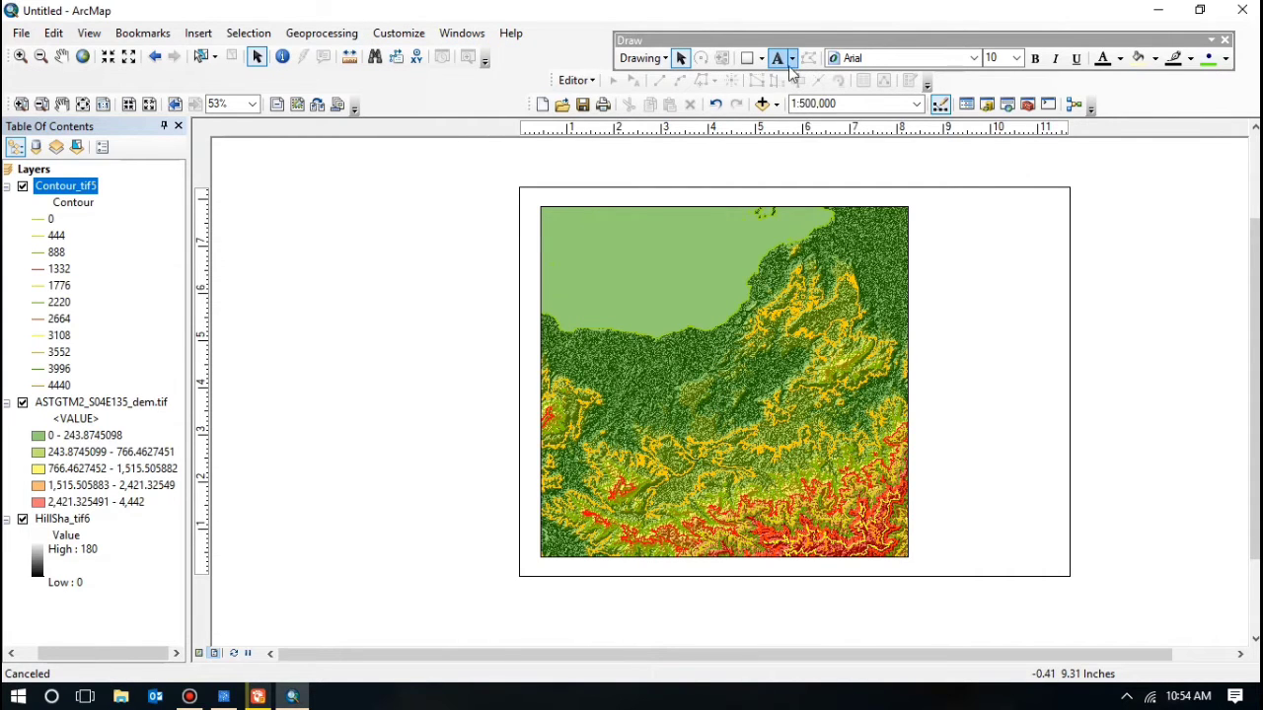
click(747, 58)
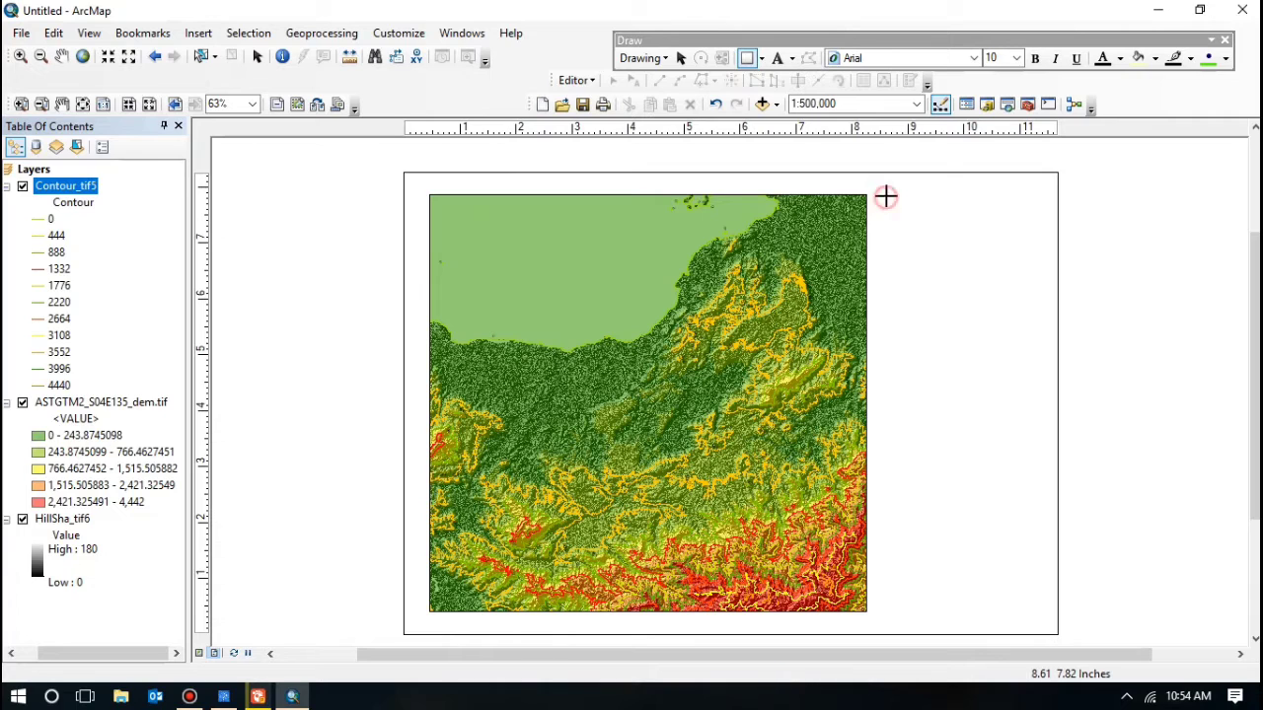
Step: Draw a tall rectangle right of the map and give it no fill and a black outline
mouse_move(886, 197)
mouse_down()
mouse_move(930, 208)
mouse_move(928, 263)
mouse_move(1010, 586)
mouse_move(1018, 612)
mouse_move(1041, 612)
mouse_up()
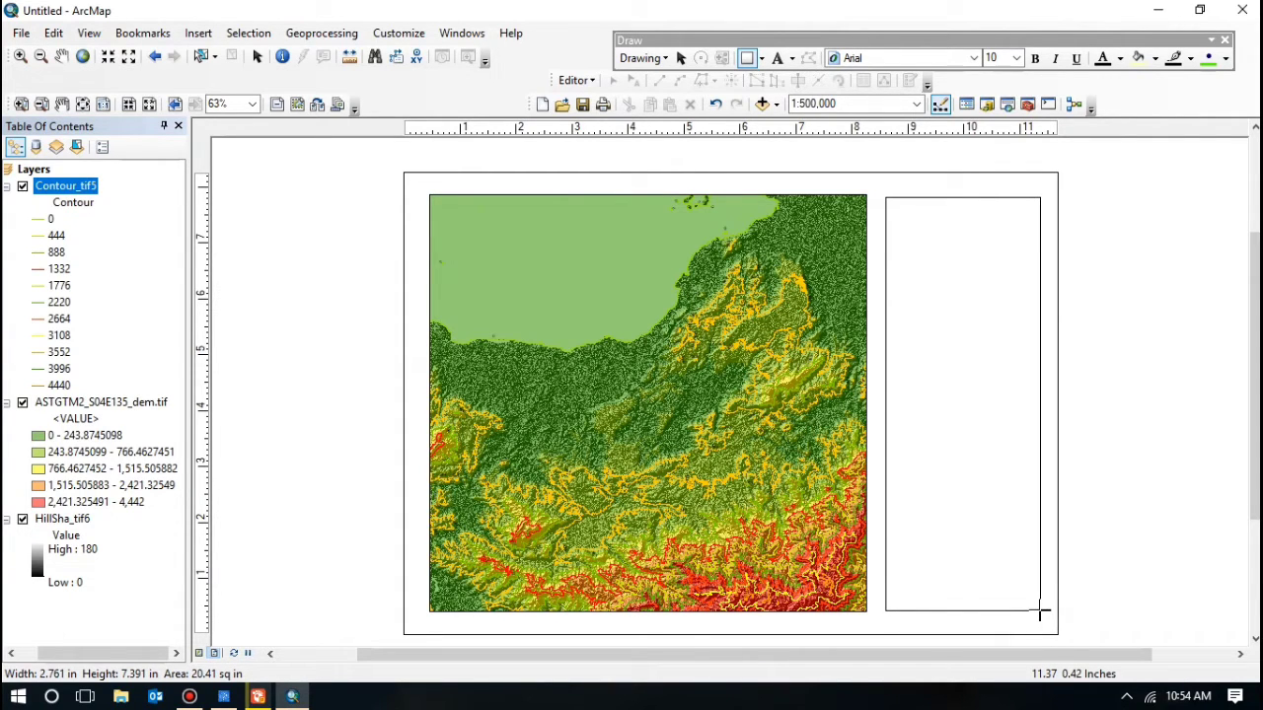
drag(1041, 613, 1041, 613)
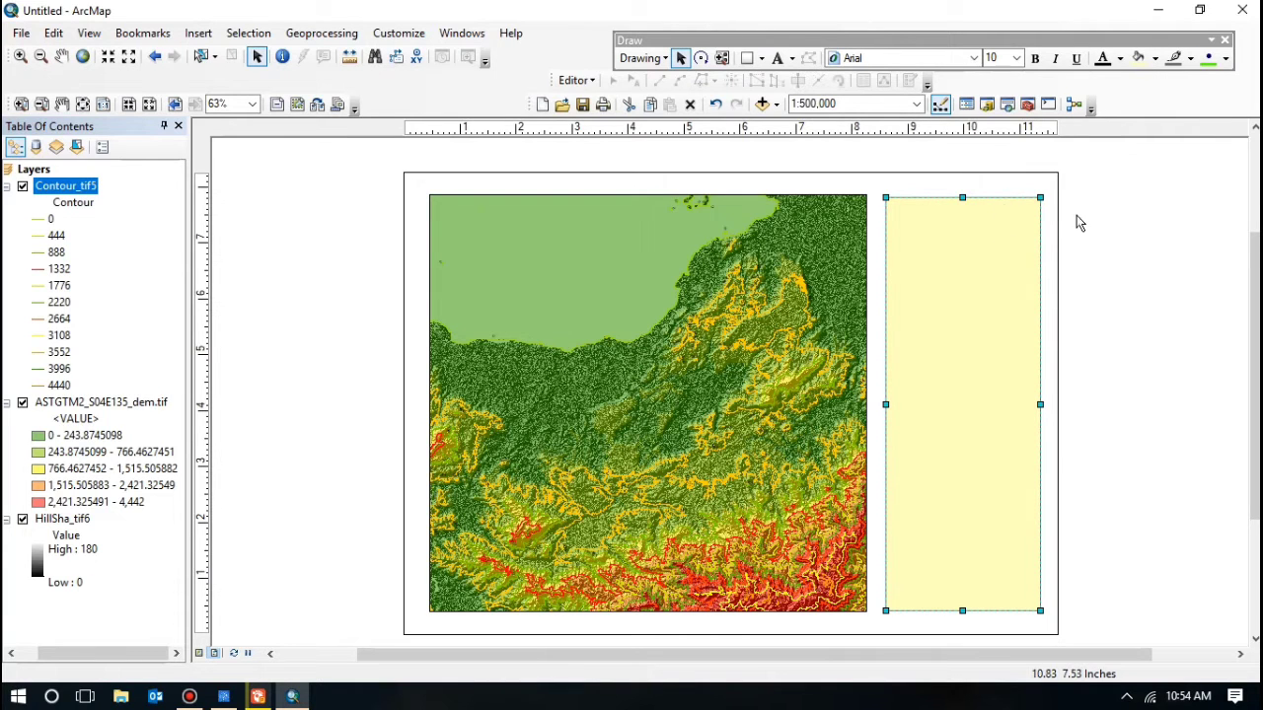
double_click(962, 361)
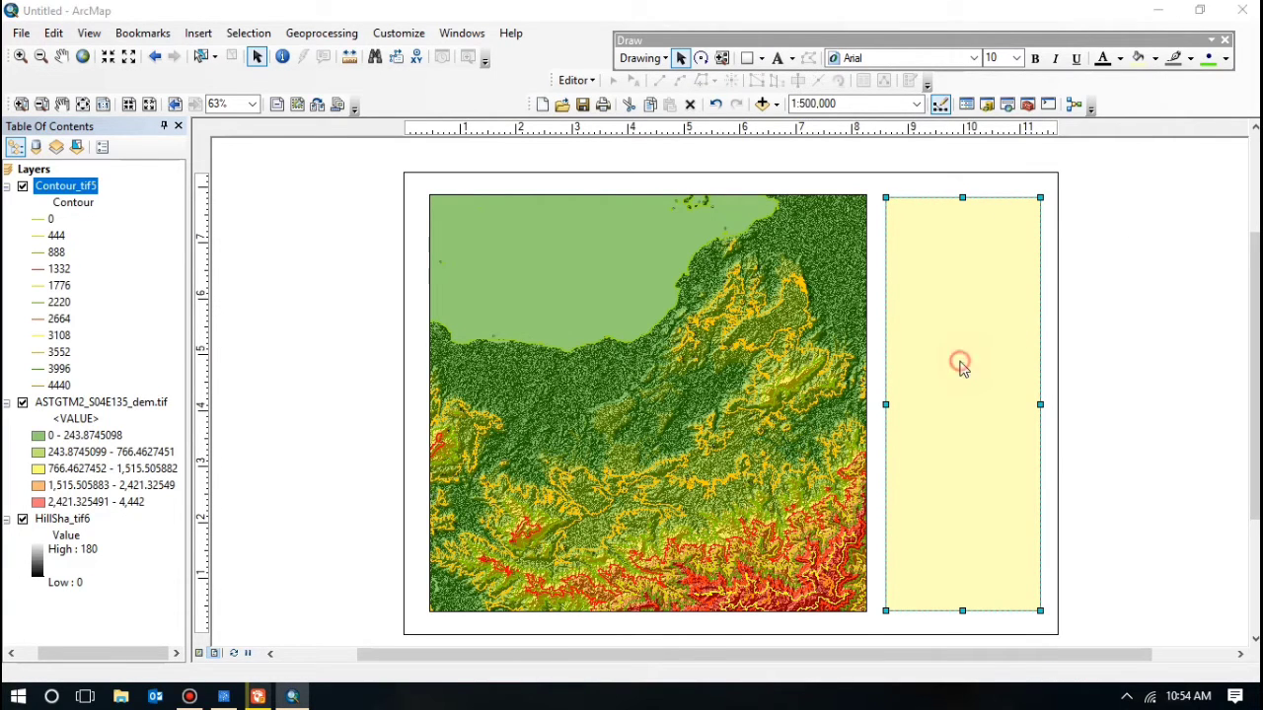
click(572, 266)
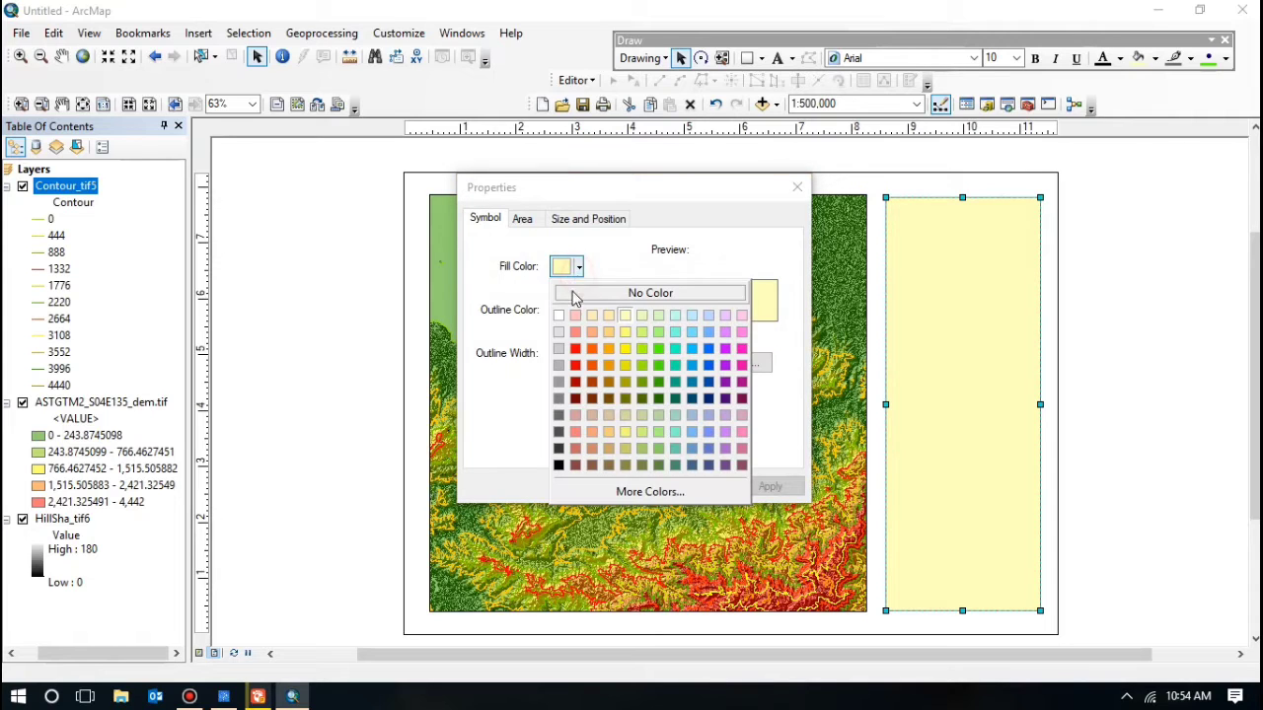
click(570, 314)
click(579, 312)
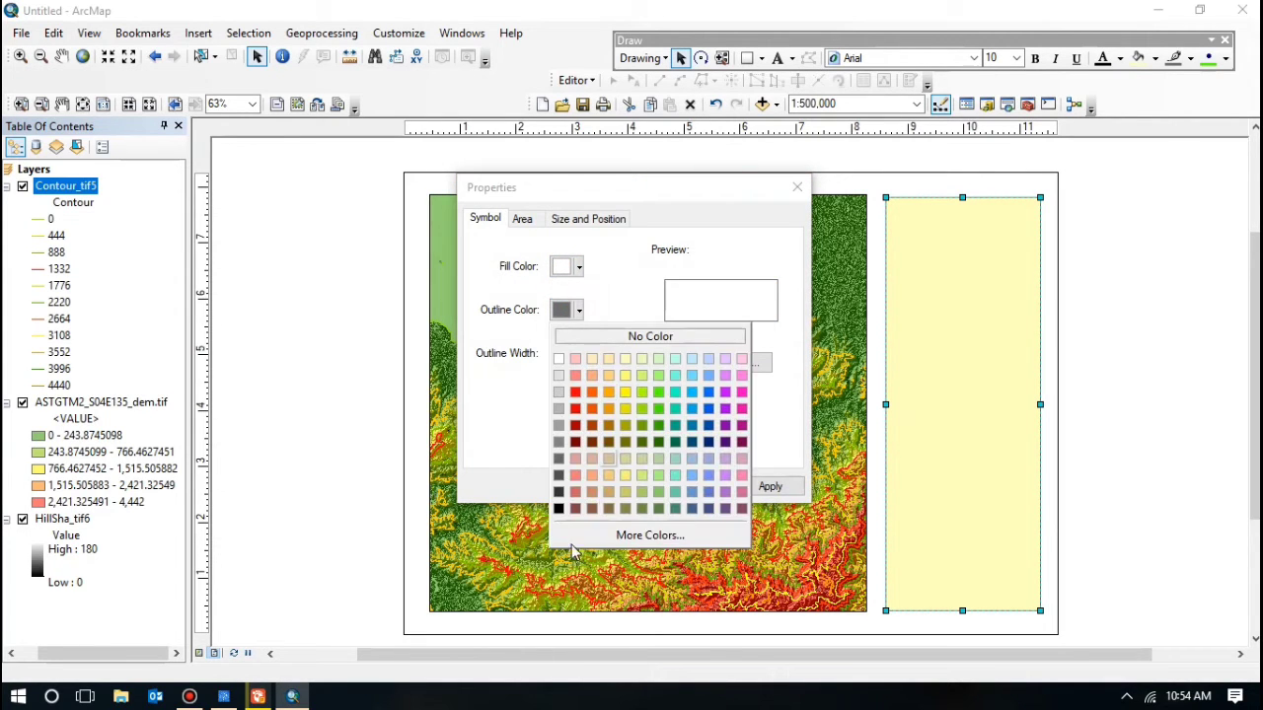
click(559, 509)
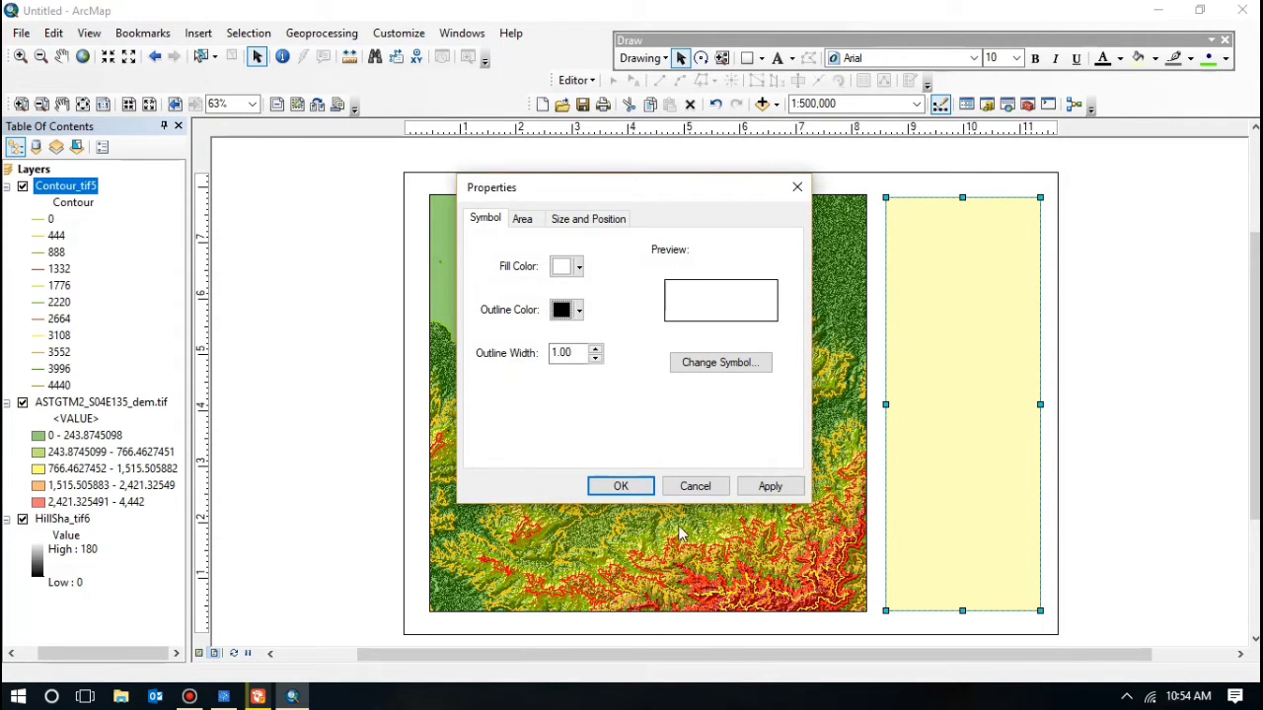
click(644, 487)
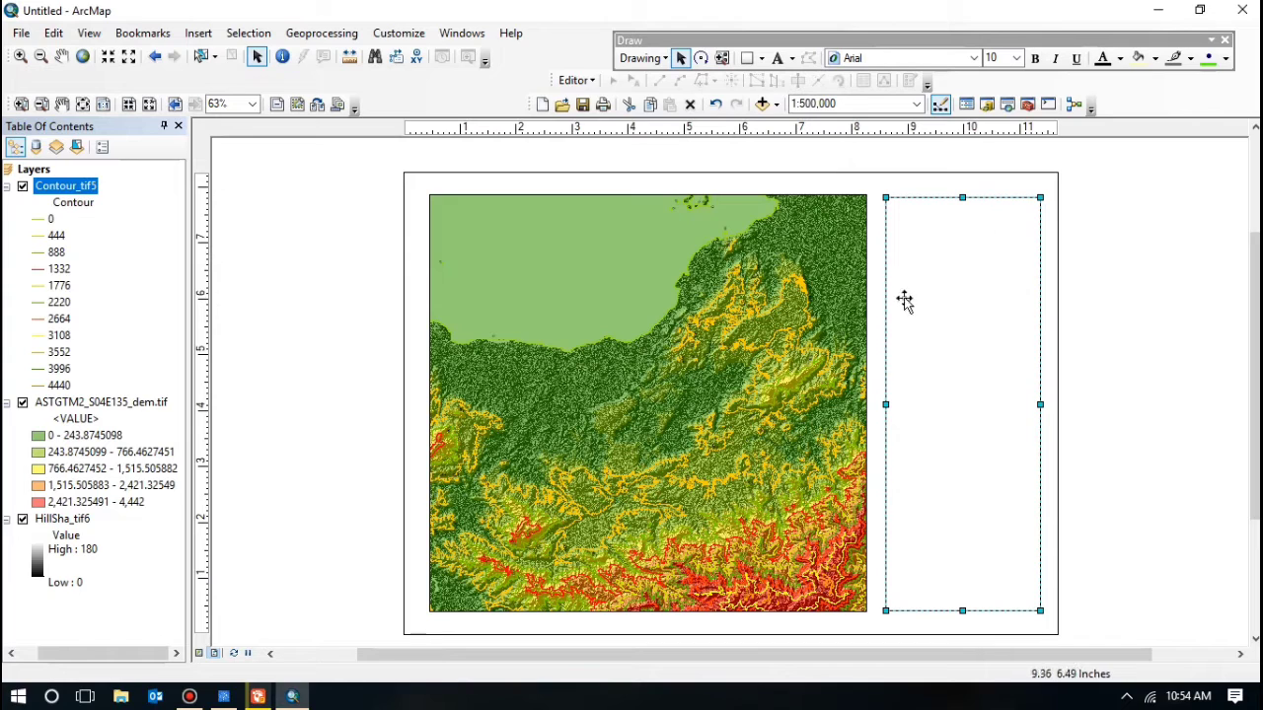
click(1117, 306)
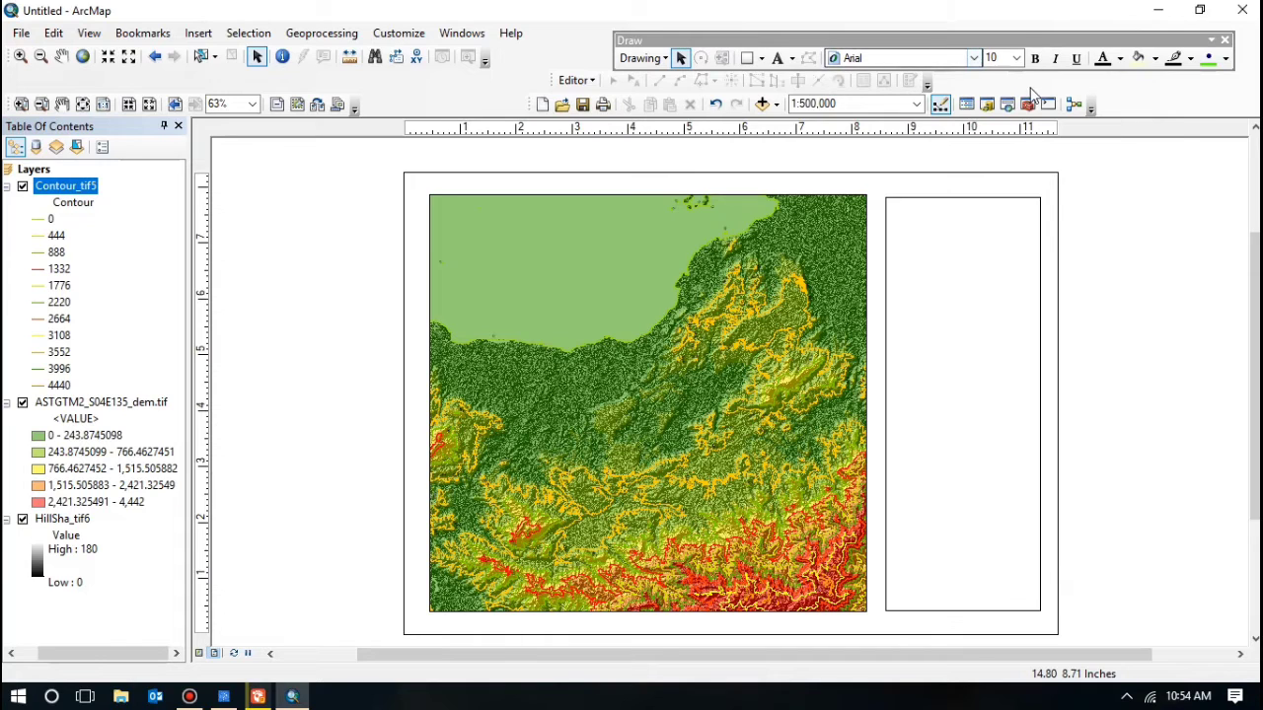
Step: Add a centre-aligned text 'Peta Topografi / Provinsi Papua' and move it to the panel's top centre
click(778, 58)
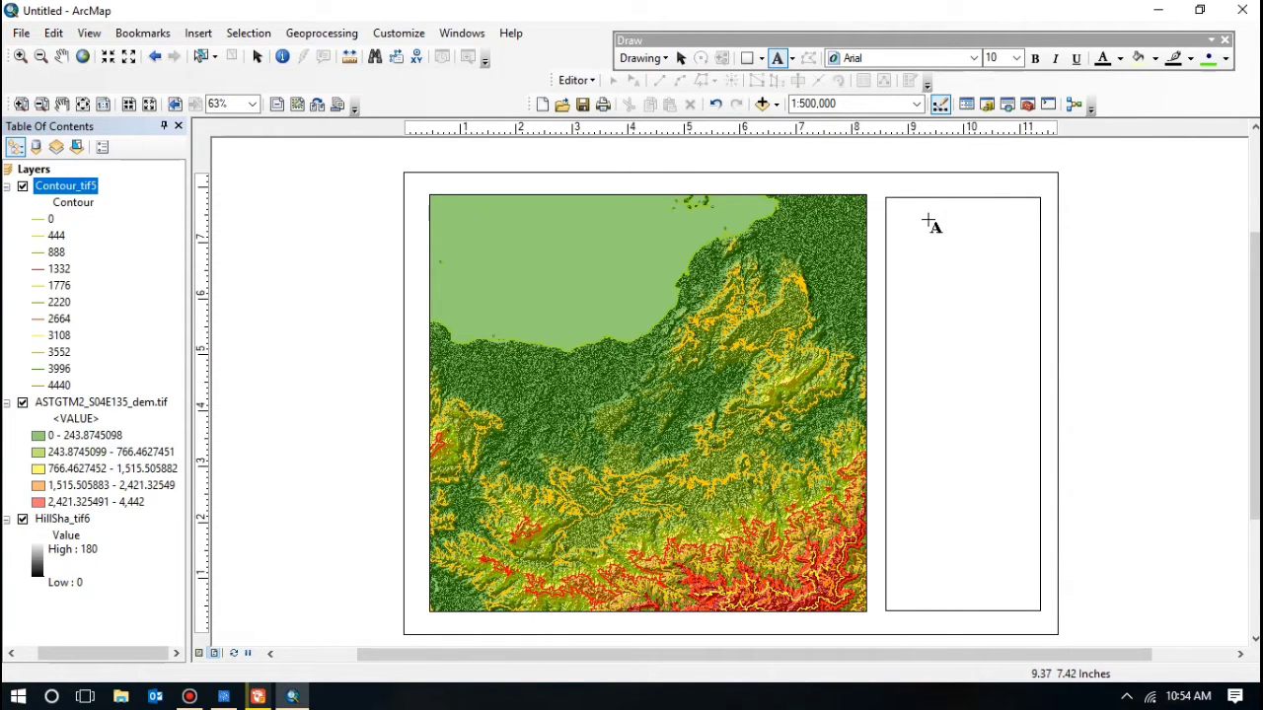
click(929, 216)
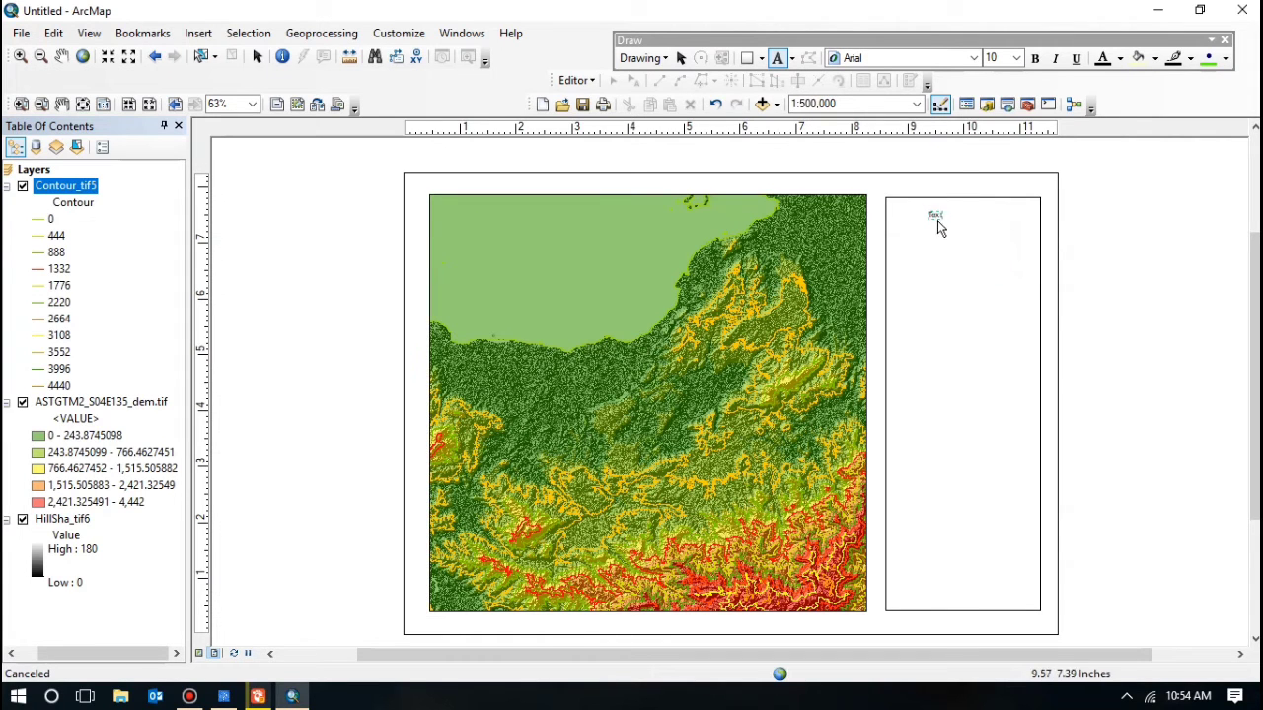
double_click(935, 218)
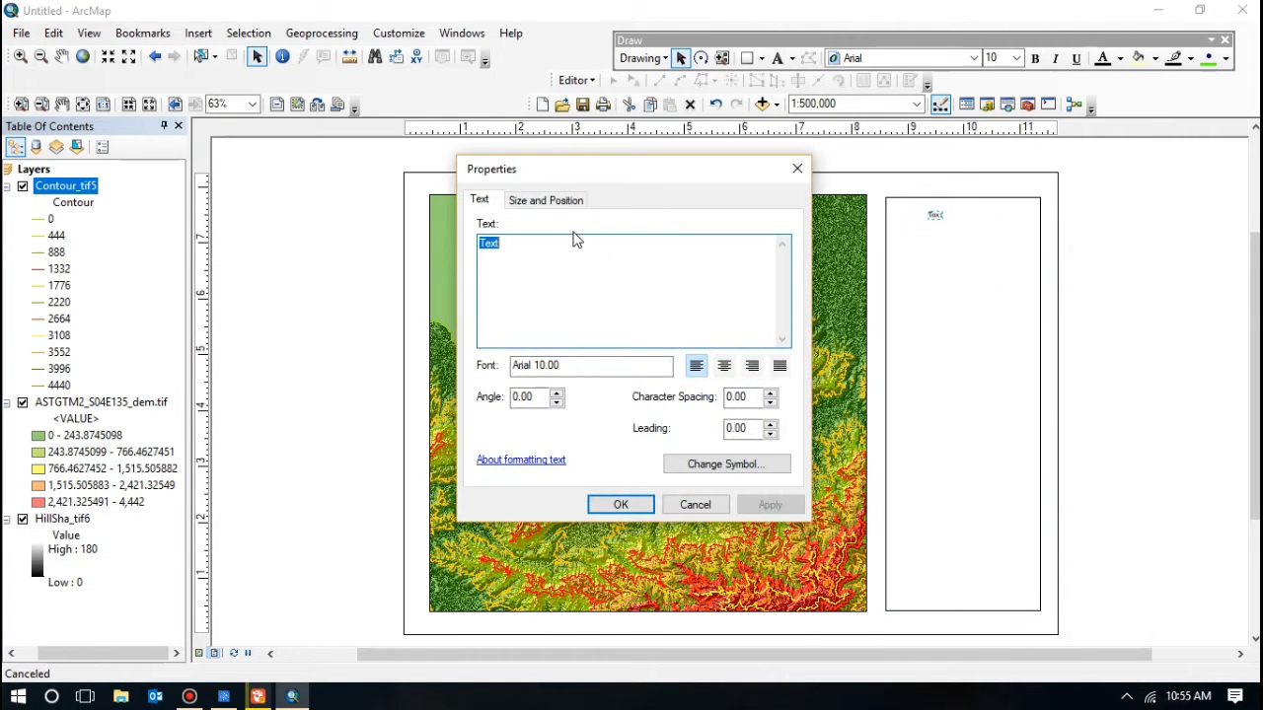
key(BackSpace)
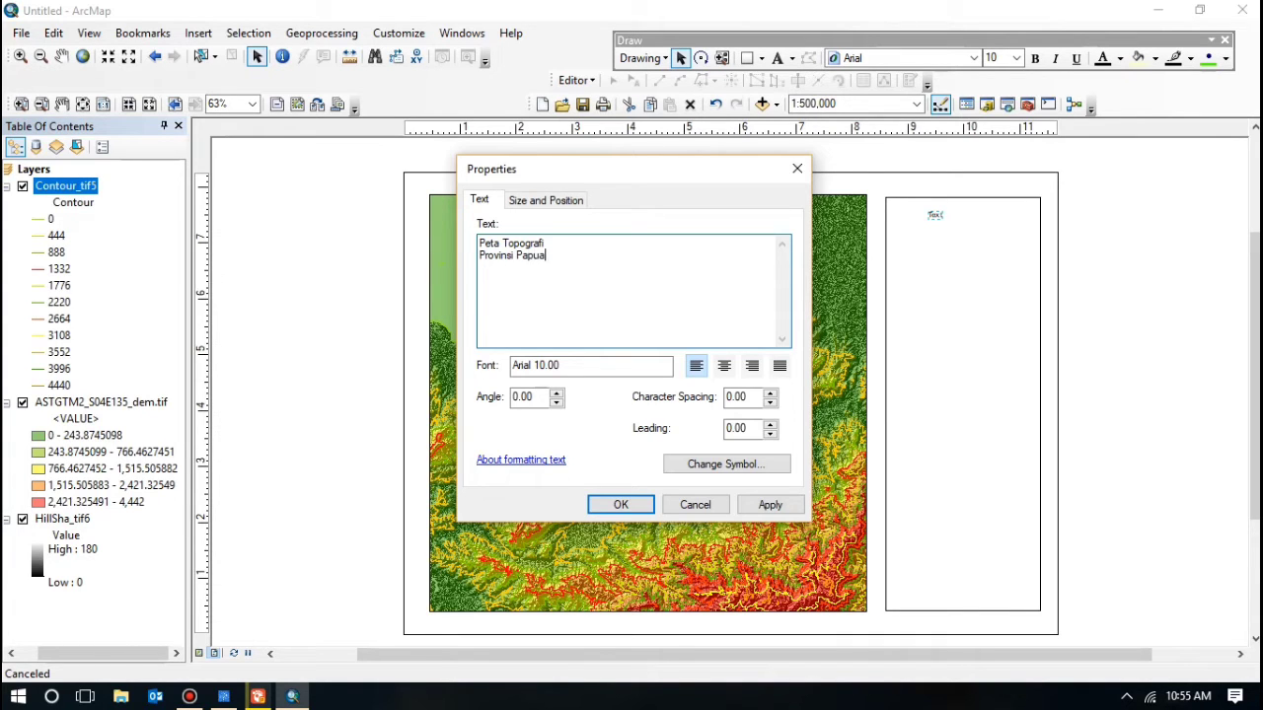
click(724, 367)
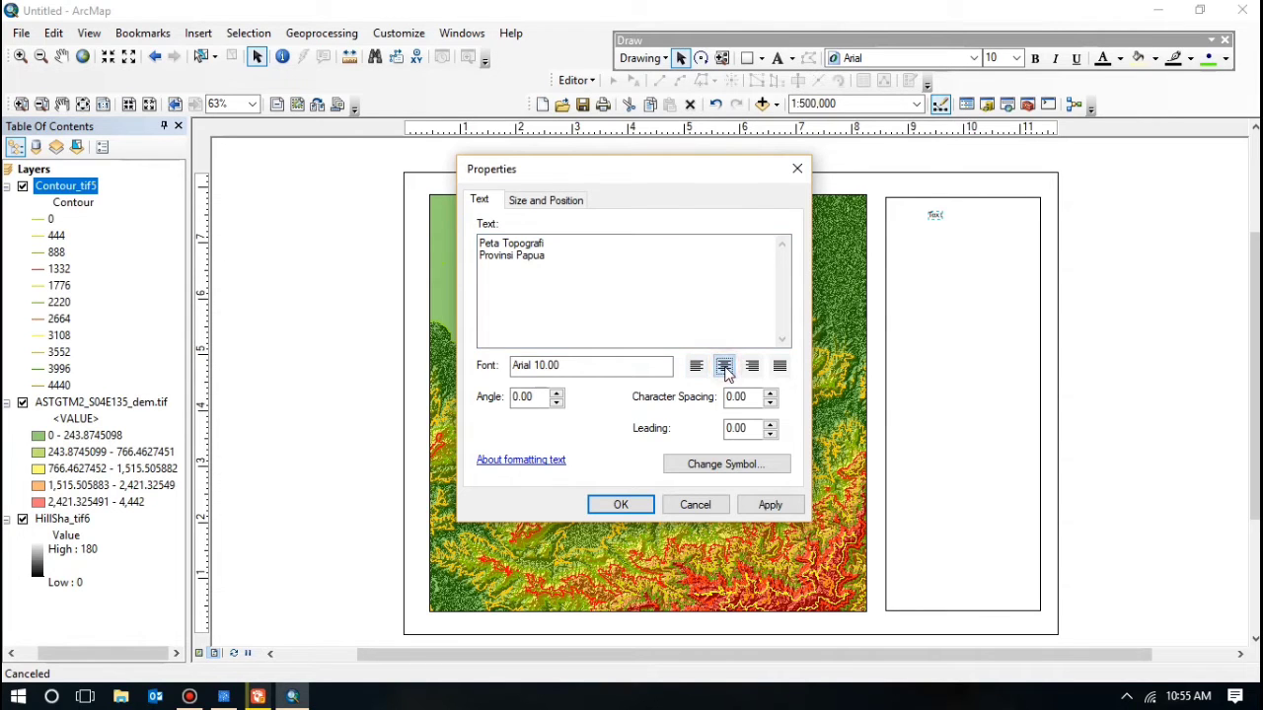
click(621, 506)
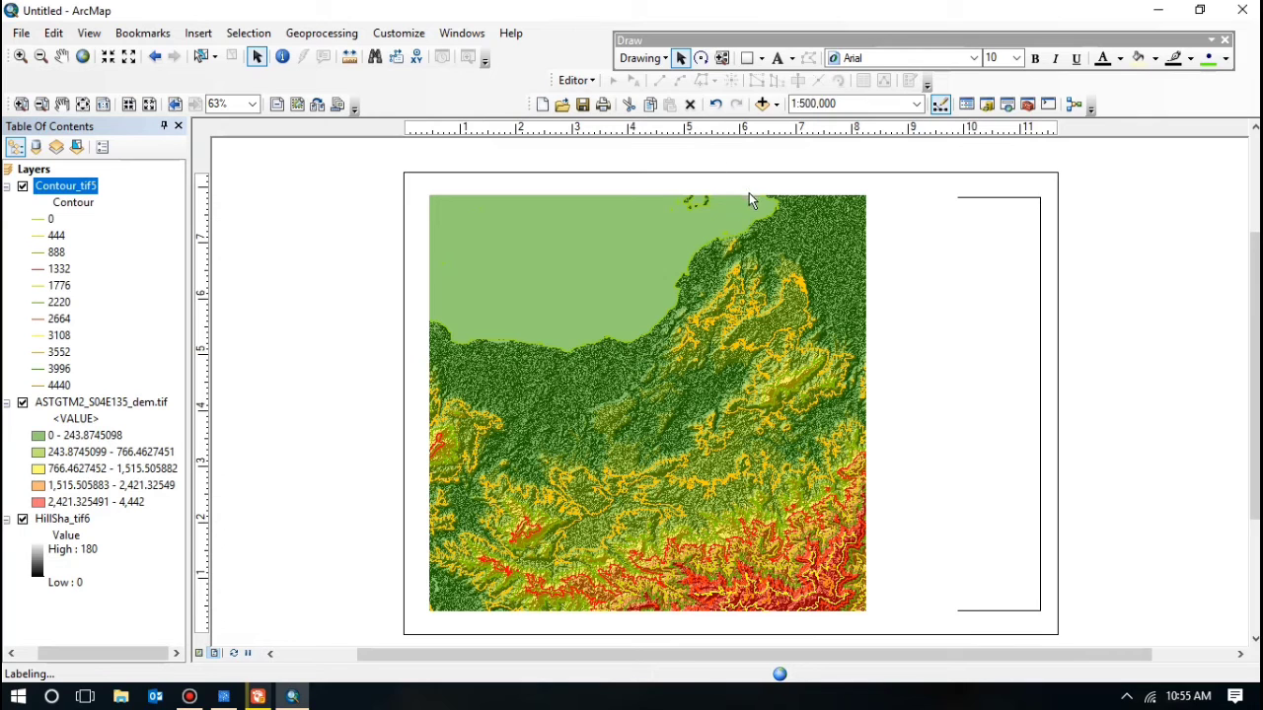
drag(933, 215, 970, 215)
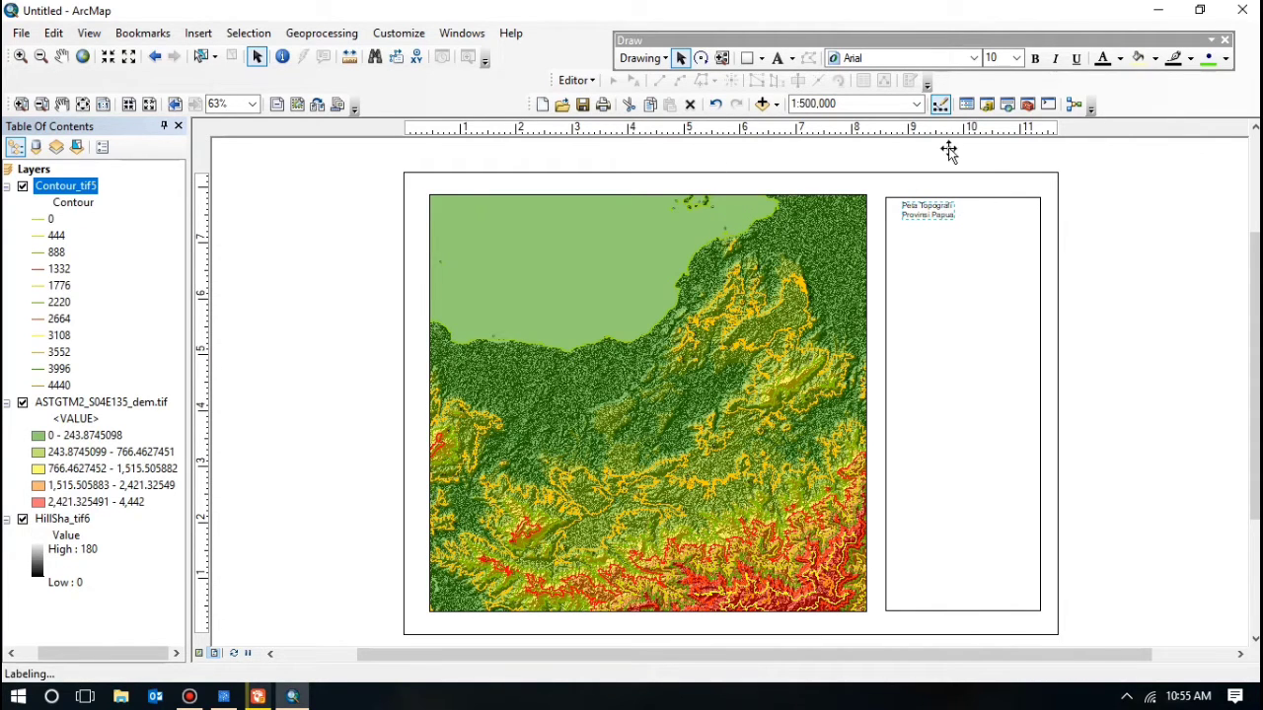
Step: Set the title font to Times New Roman at size 14
click(948, 59)
scroll(886, 141, down, 3)
scroll(886, 108, up, 5)
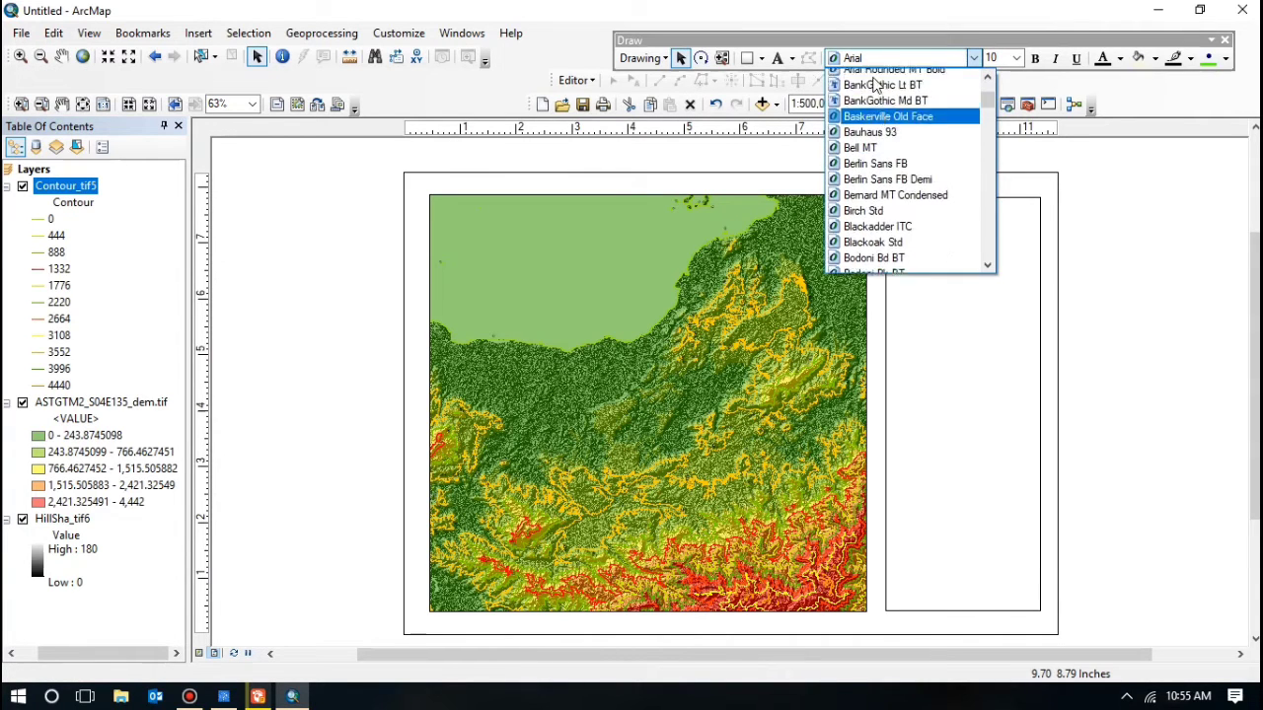
click(883, 59)
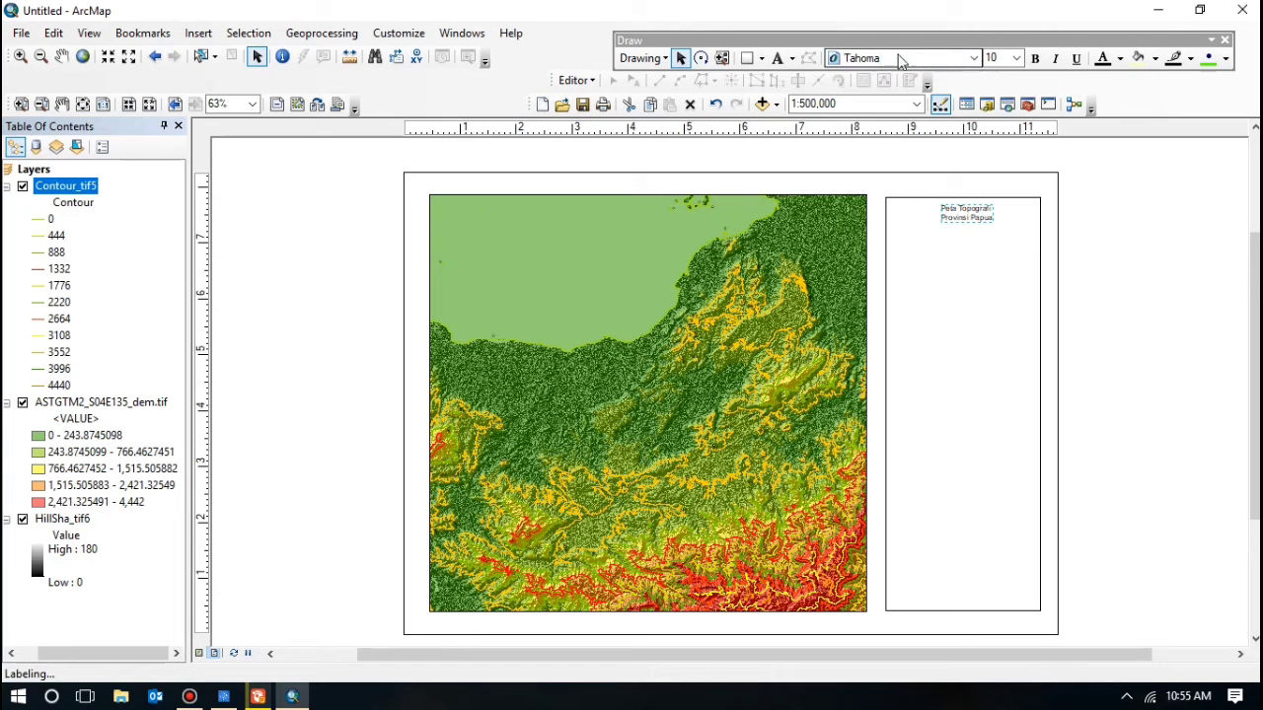
click(974, 58)
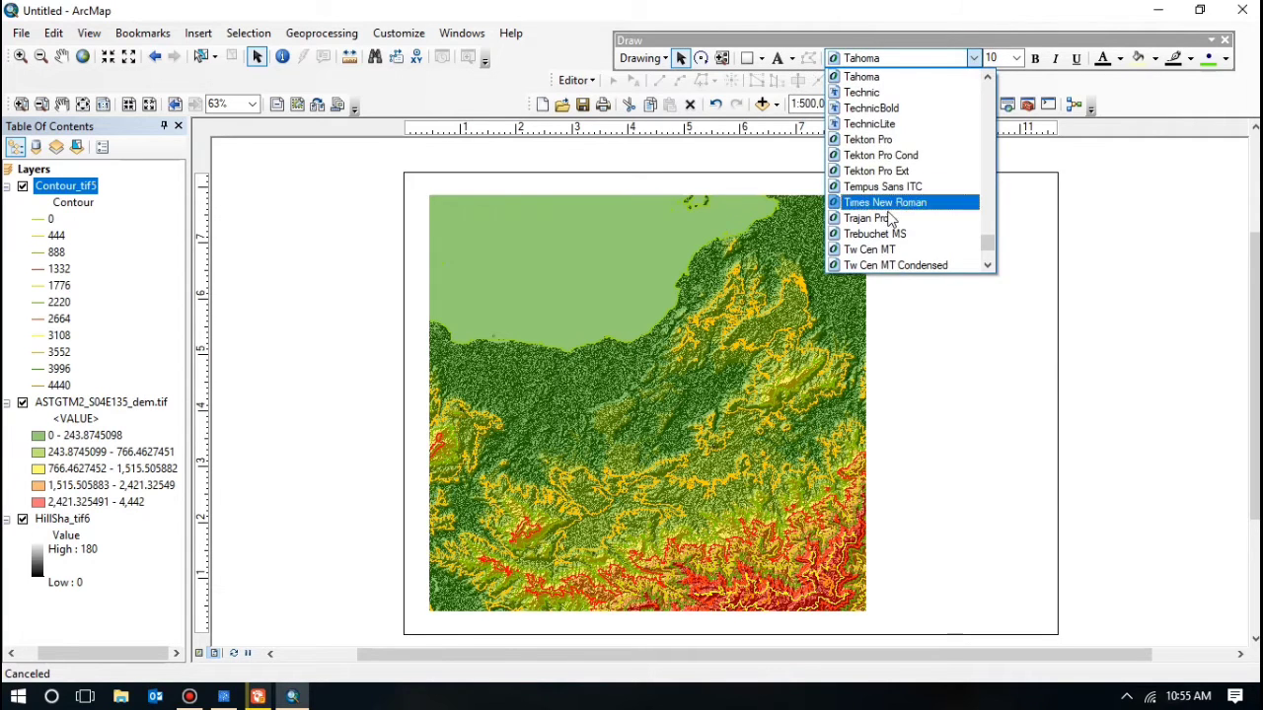
click(888, 202)
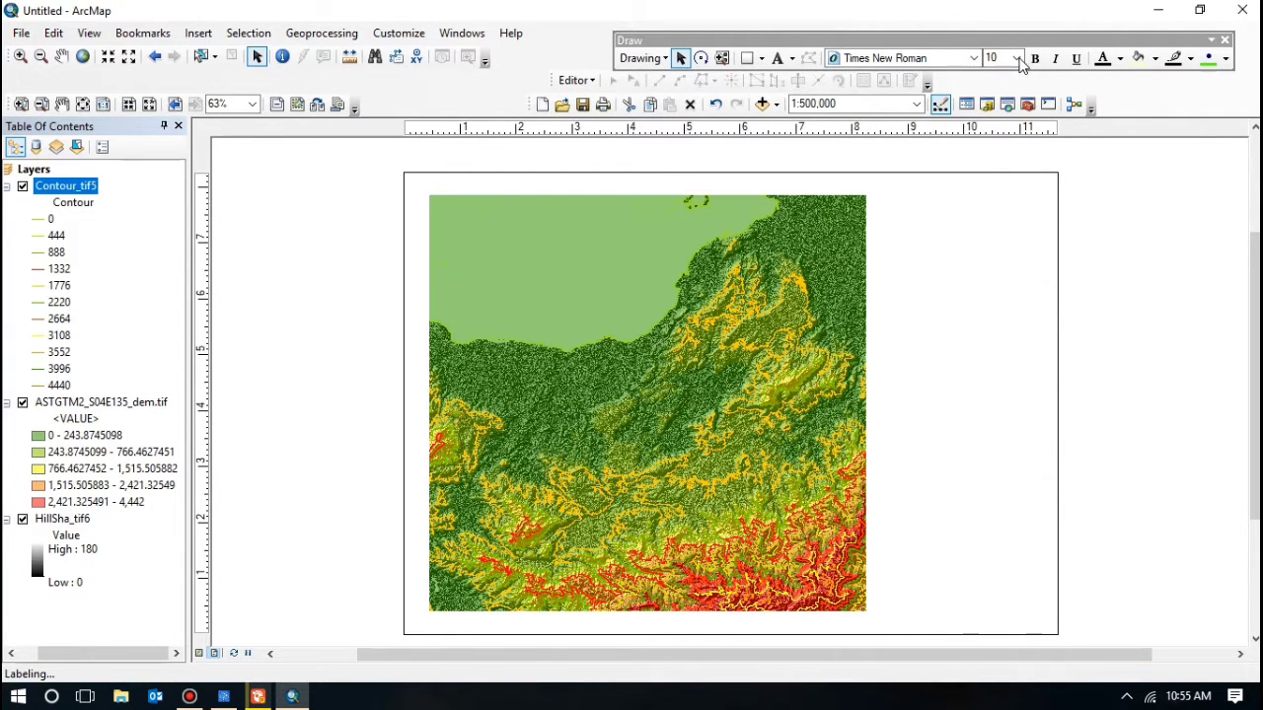
click(1018, 58)
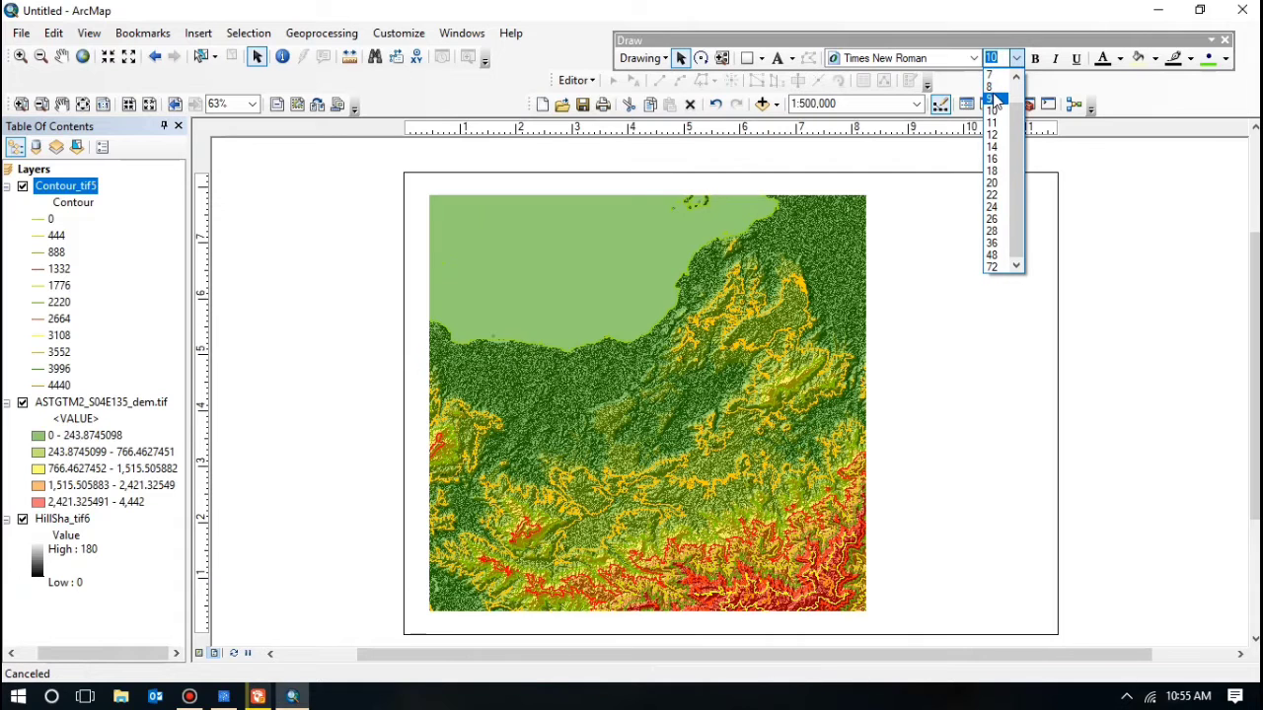
click(992, 146)
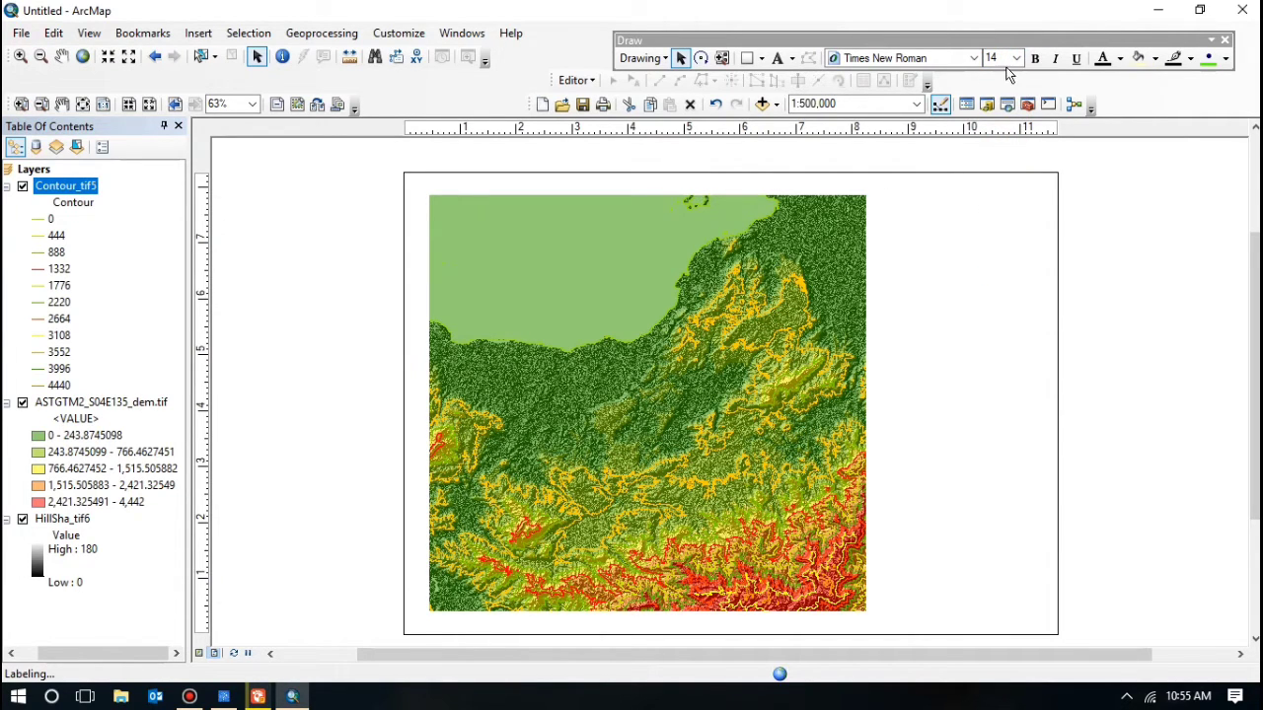
Step: Nudge the title slightly lower, make it bold, and enlarge it to size 16
double_click(948, 215)
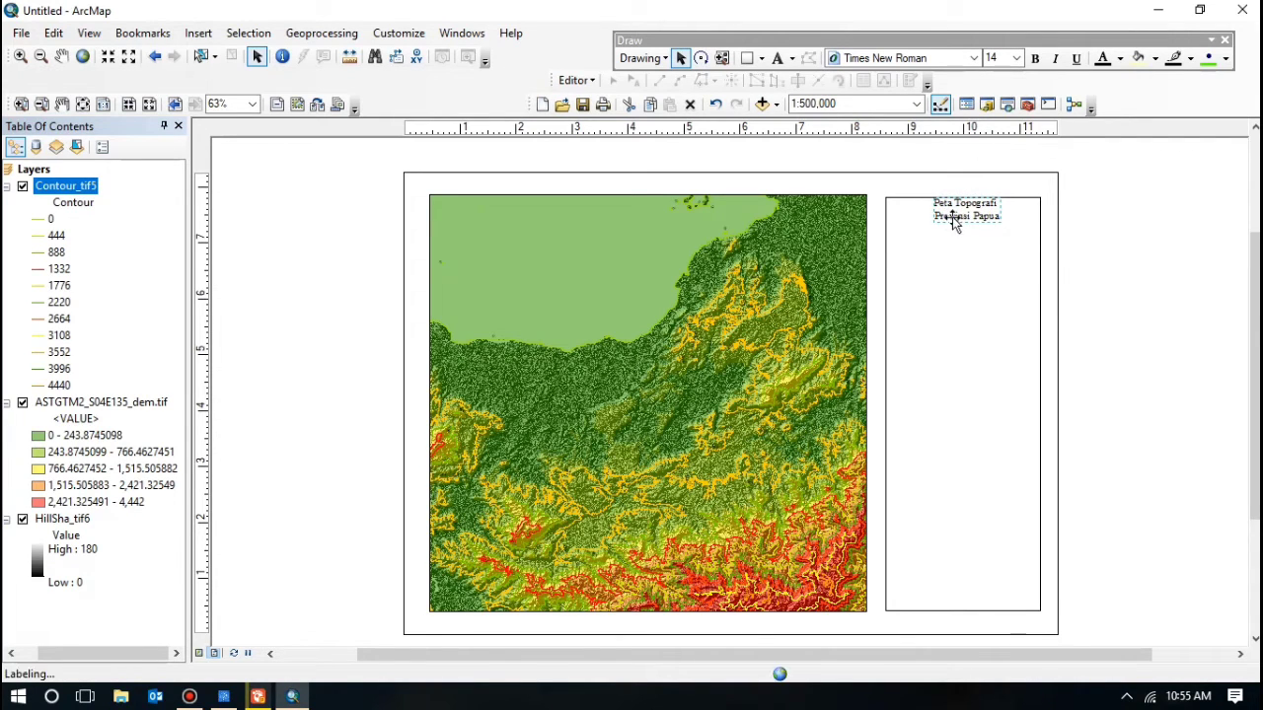
drag(954, 223, 952, 231)
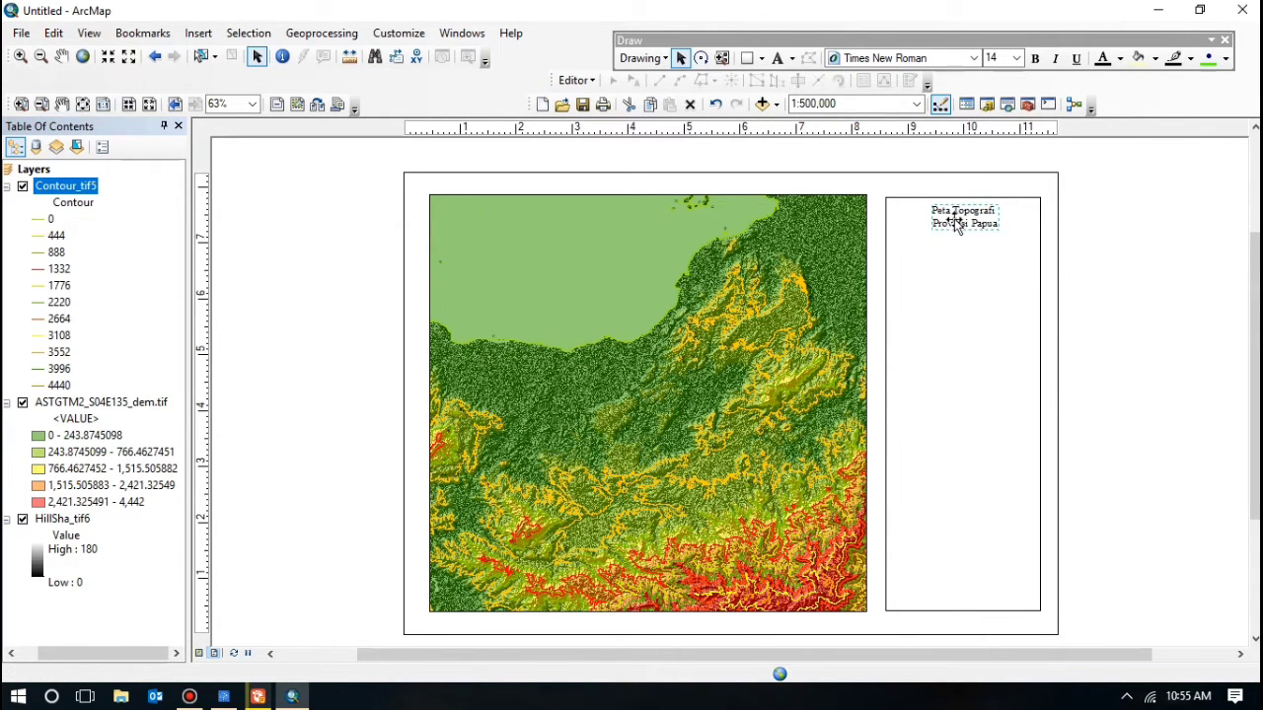
click(1038, 65)
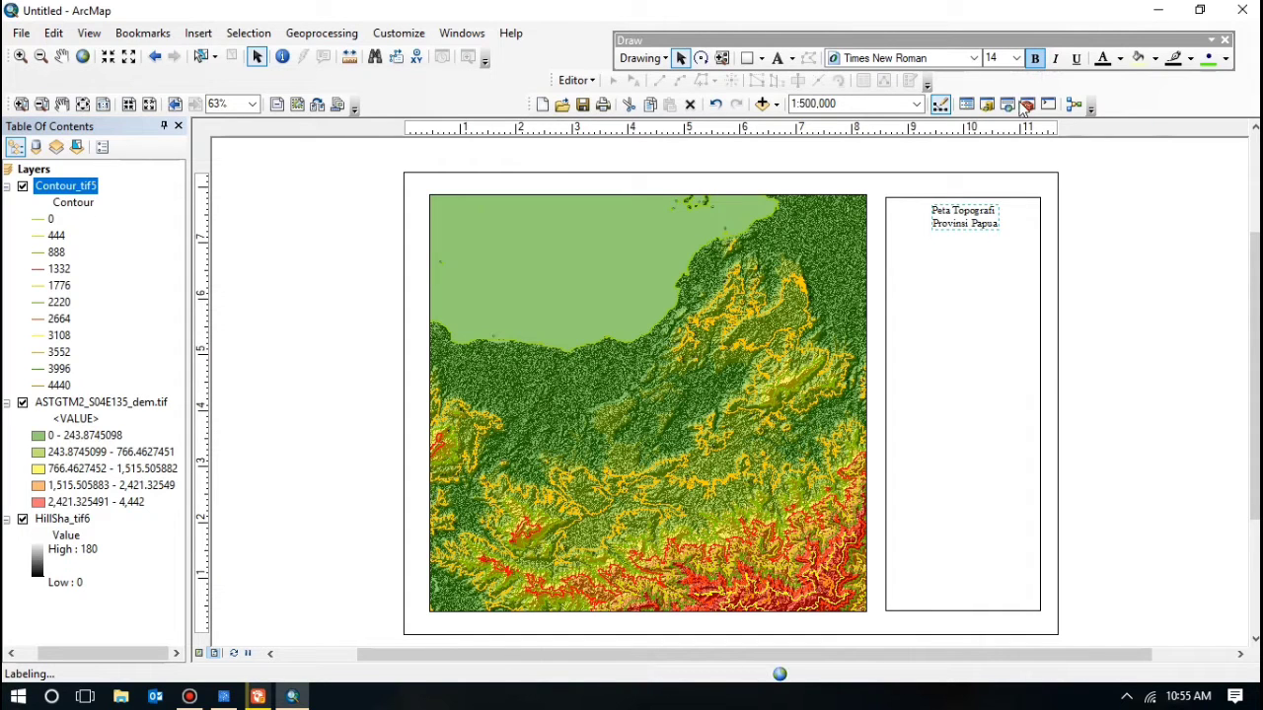
click(962, 223)
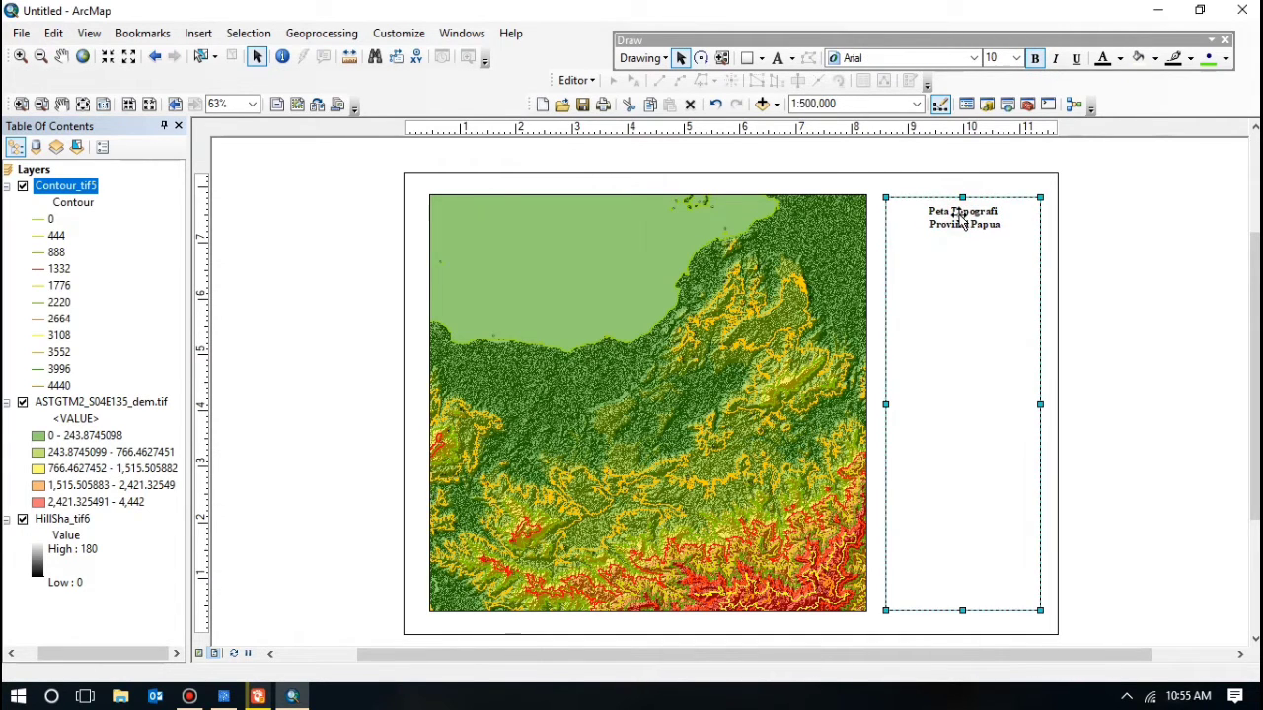
click(962, 223)
click(1017, 59)
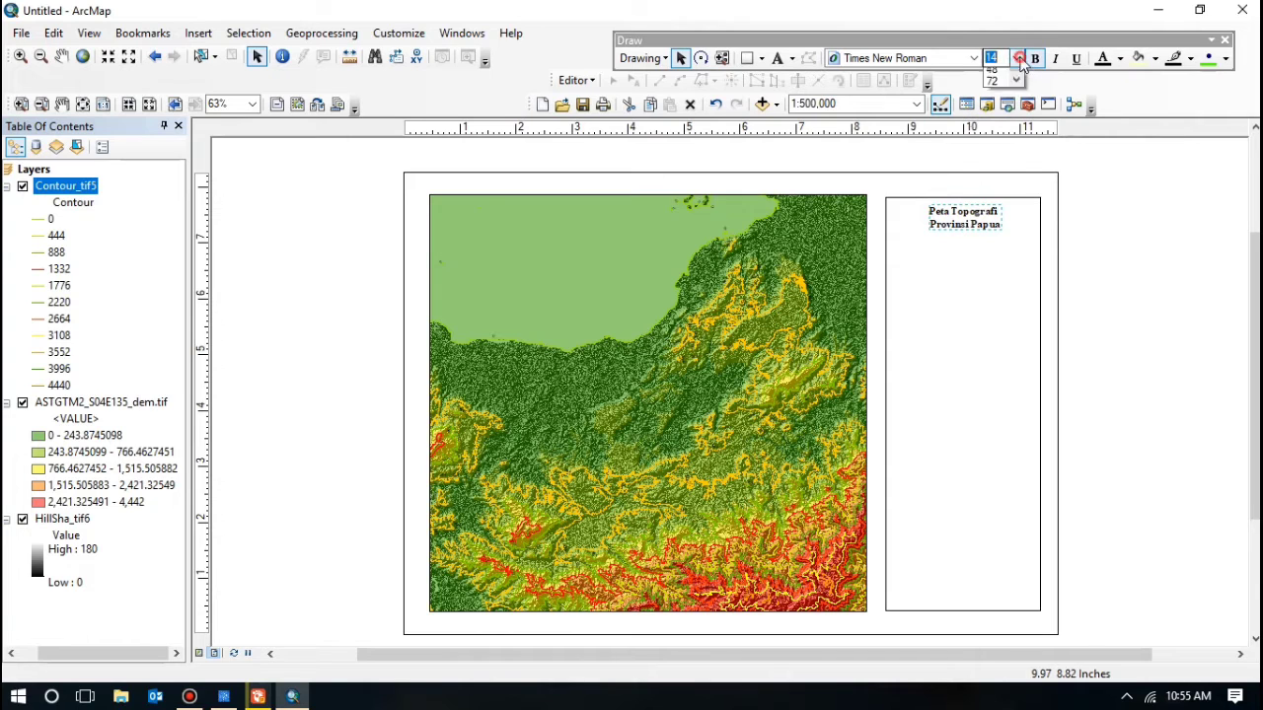
click(998, 153)
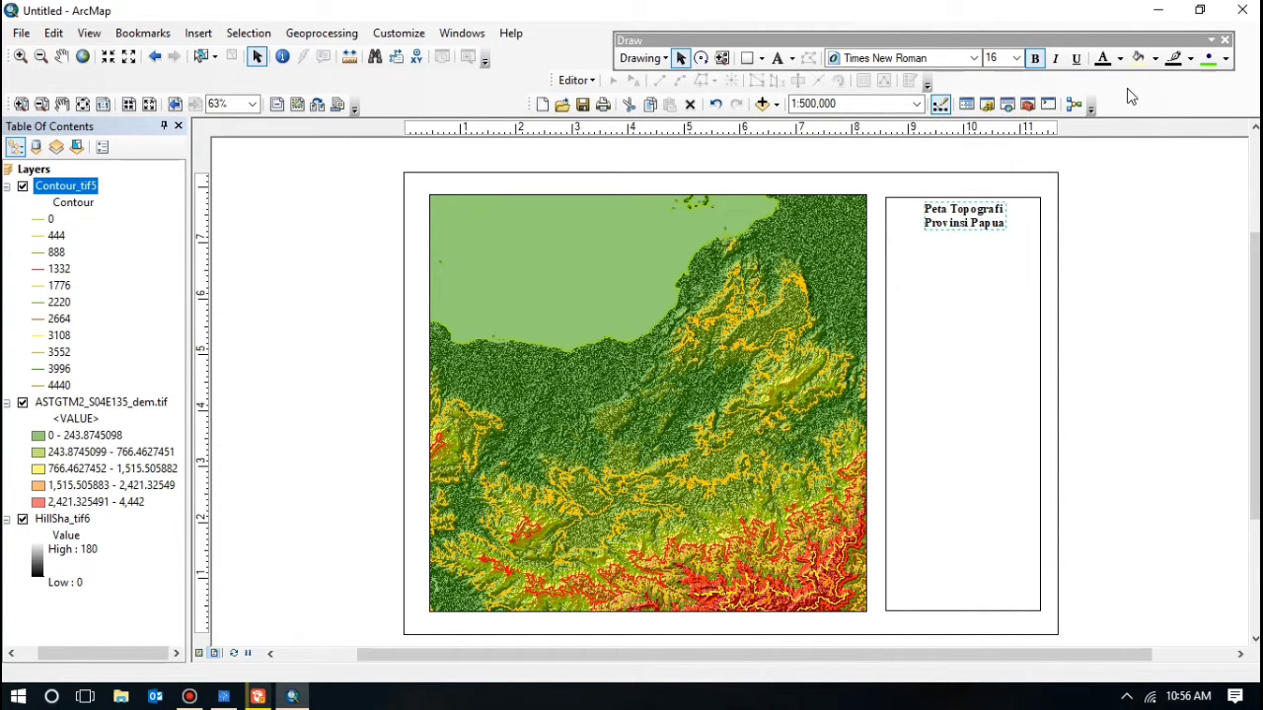
click(1100, 226)
click(985, 227)
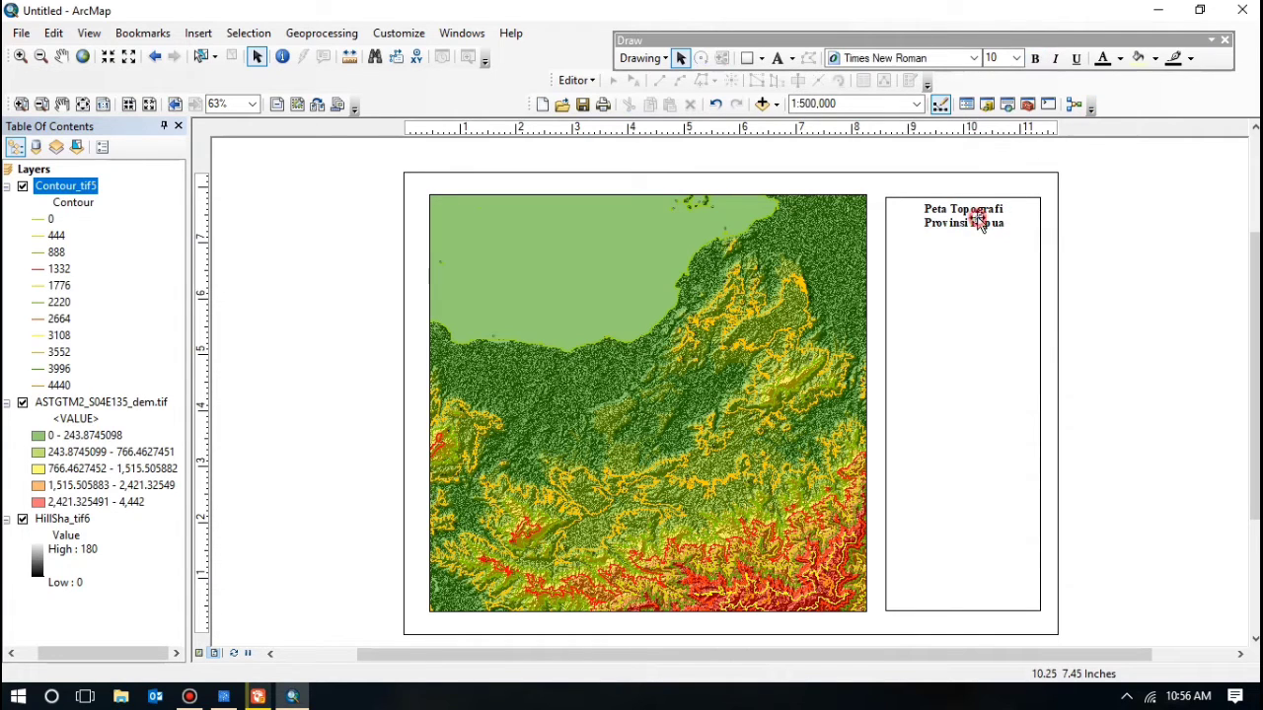
click(1137, 183)
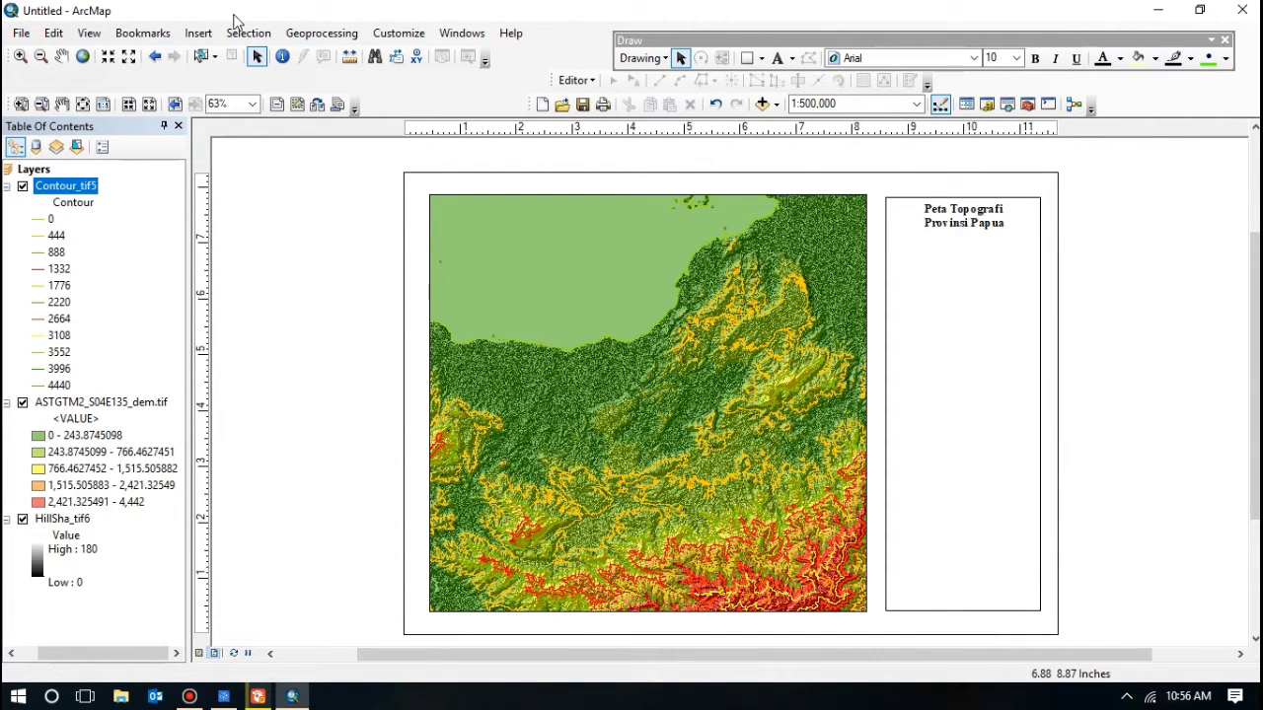
Step: Insert the 'logo undip' picture and shrink it into a small emblem below the title
click(198, 33)
click(234, 250)
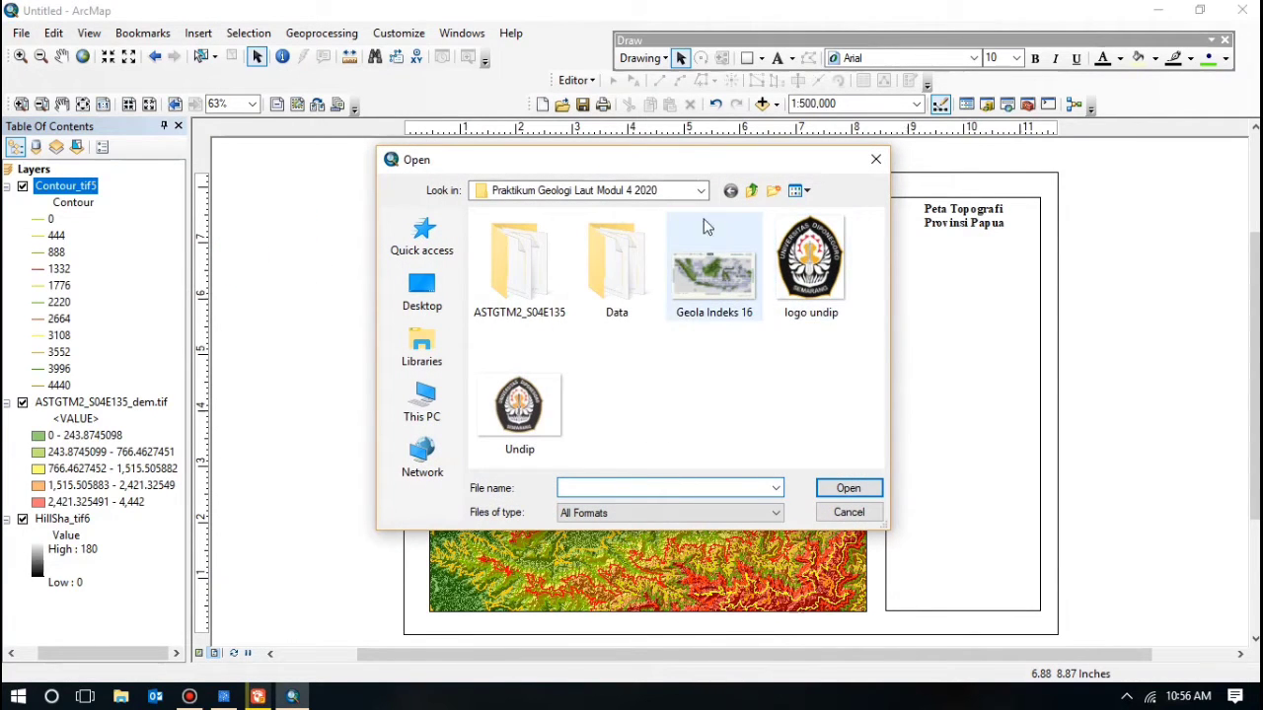
click(804, 257)
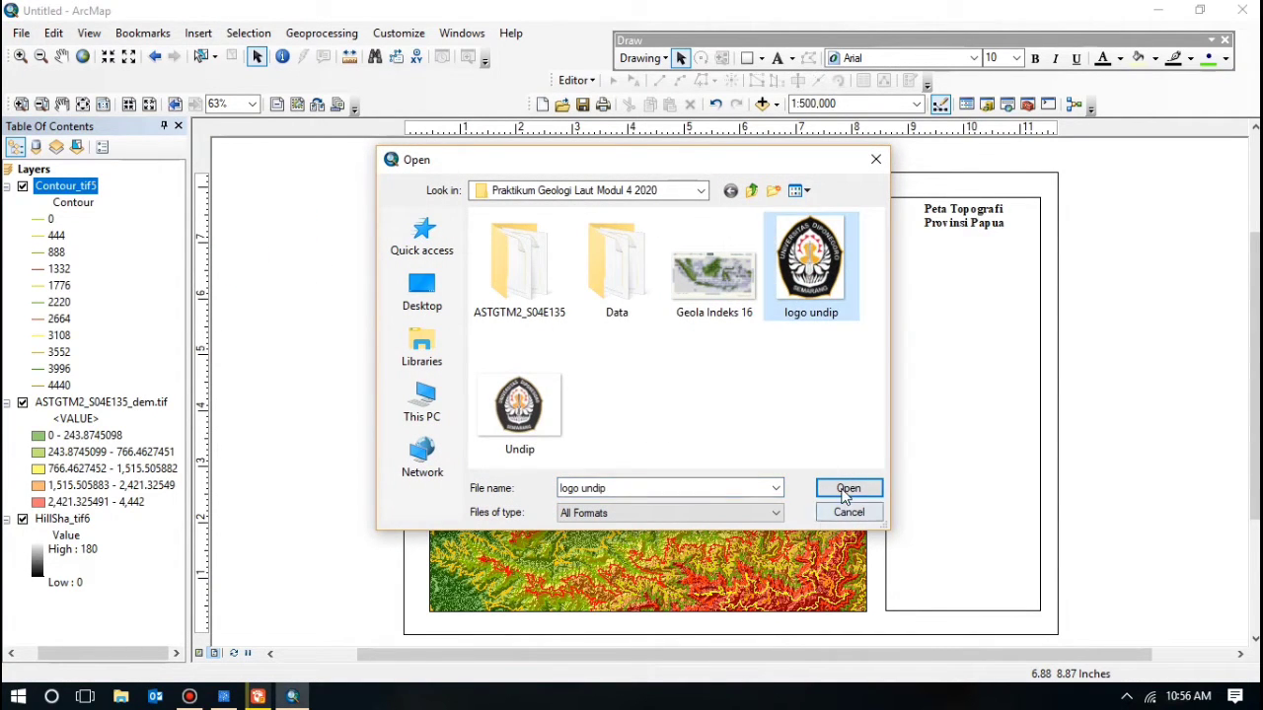
click(847, 488)
drag(715, 424, 949, 387)
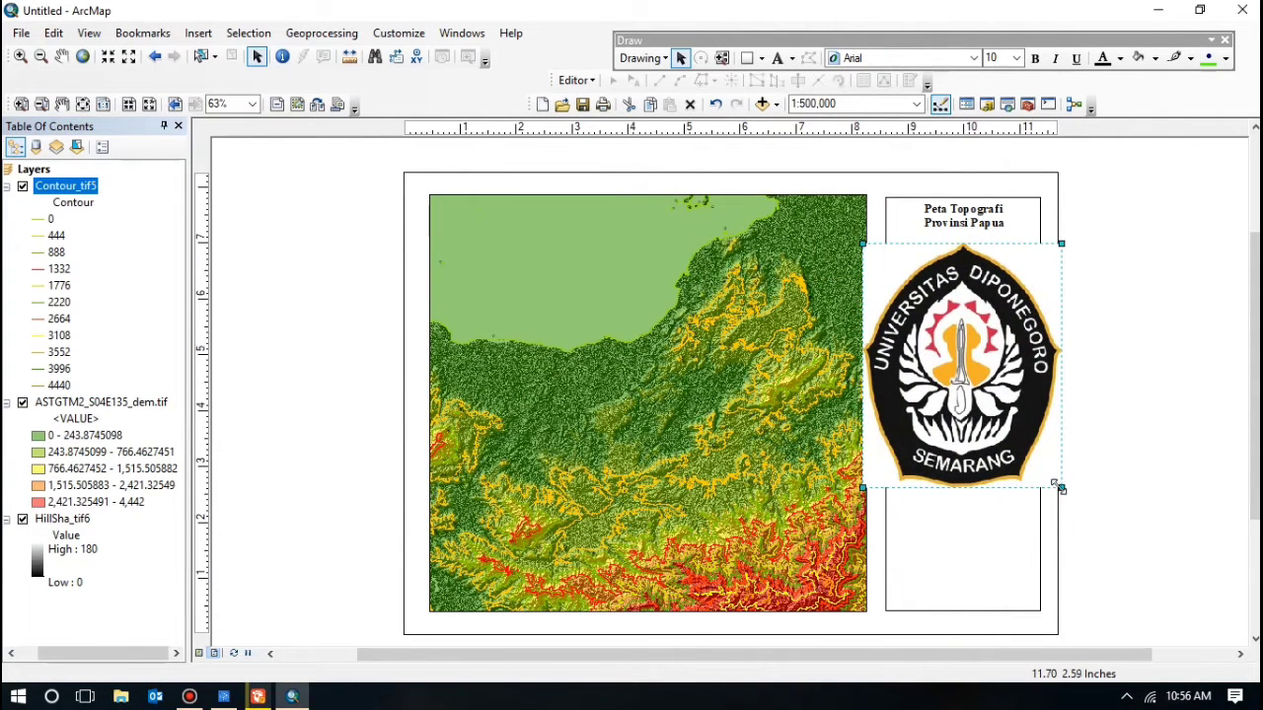
drag(1055, 485, 964, 277)
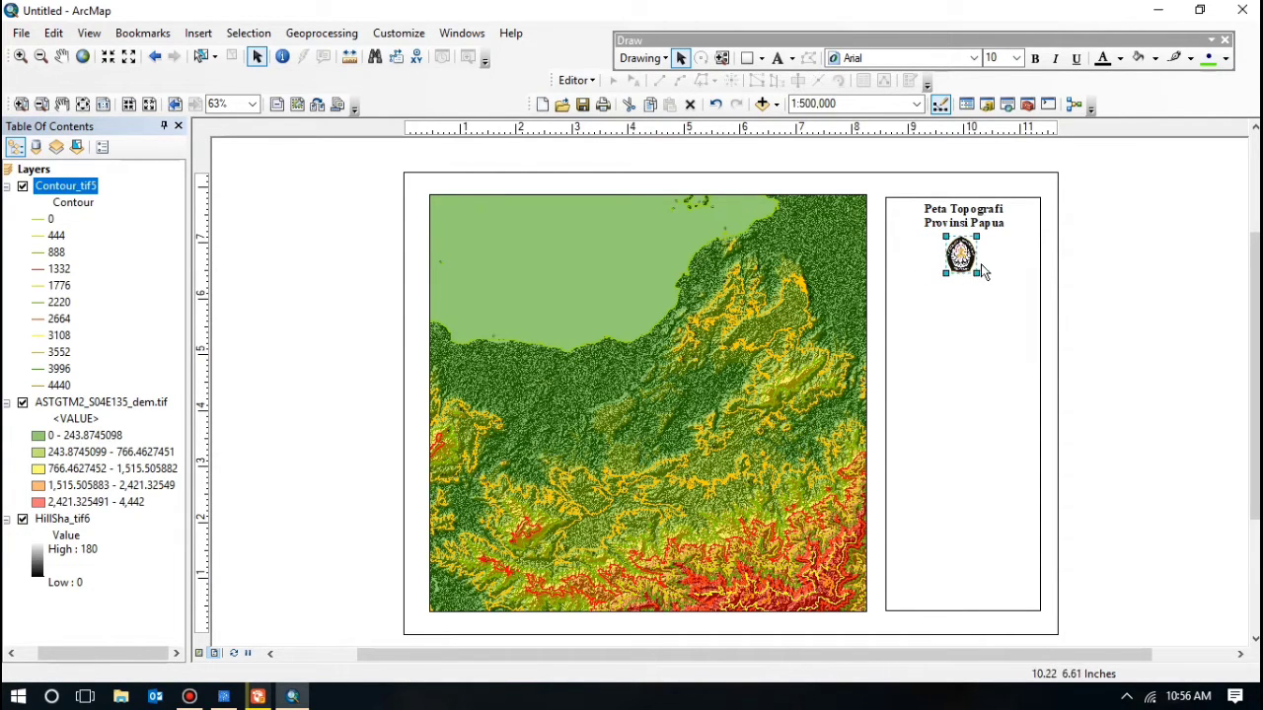
click(1153, 269)
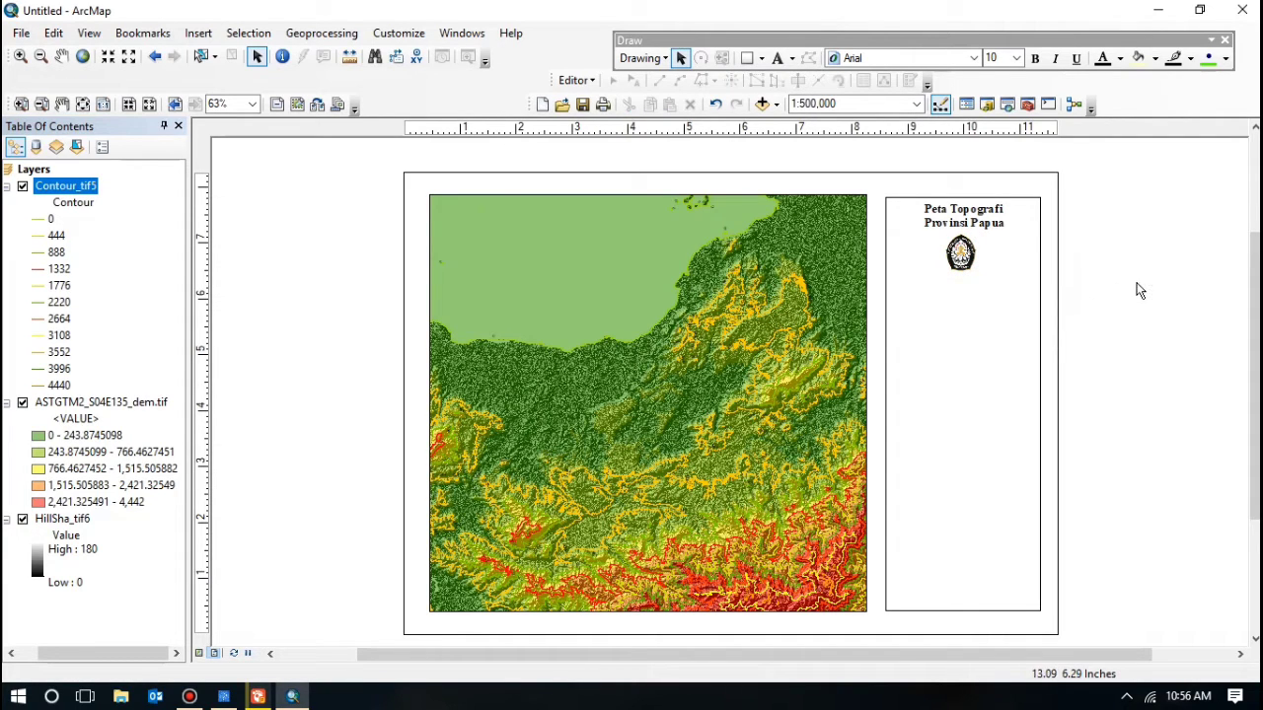
click(1146, 288)
Step: Start inserting a scale bar and choose the Alternating Scale Bar 2 style
click(194, 35)
click(235, 204)
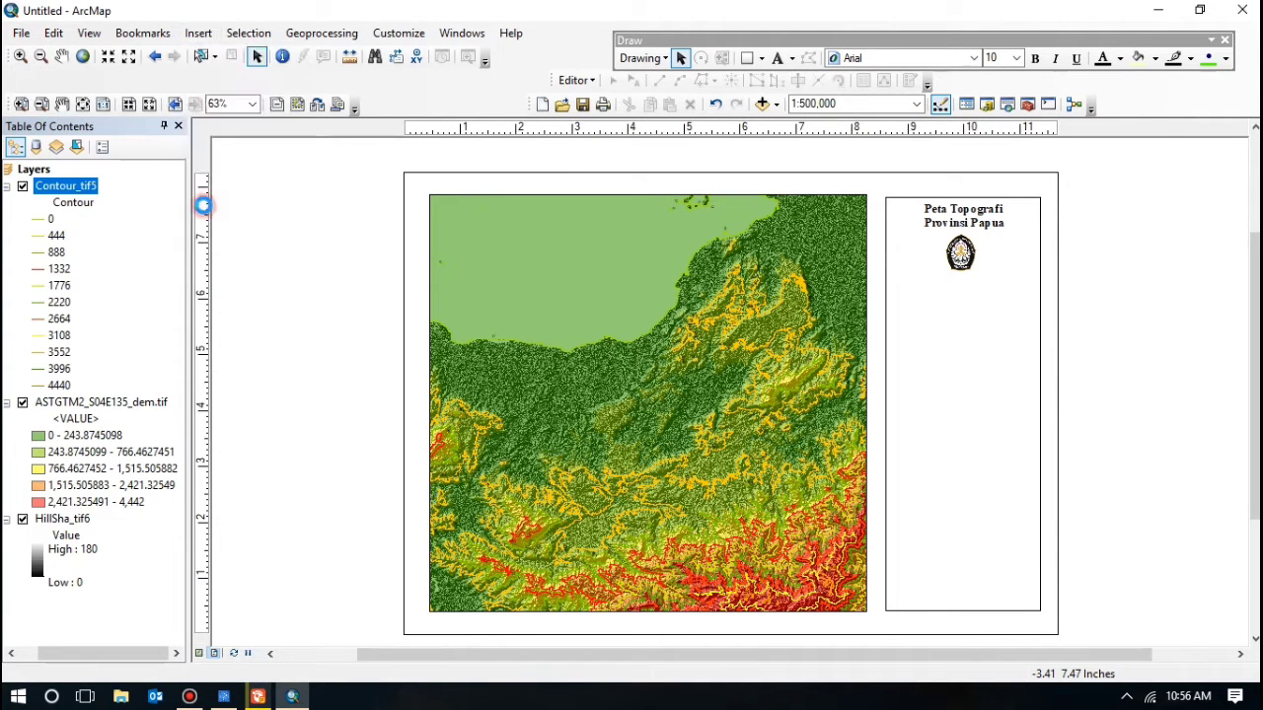
scroll(237, 188, down, 2)
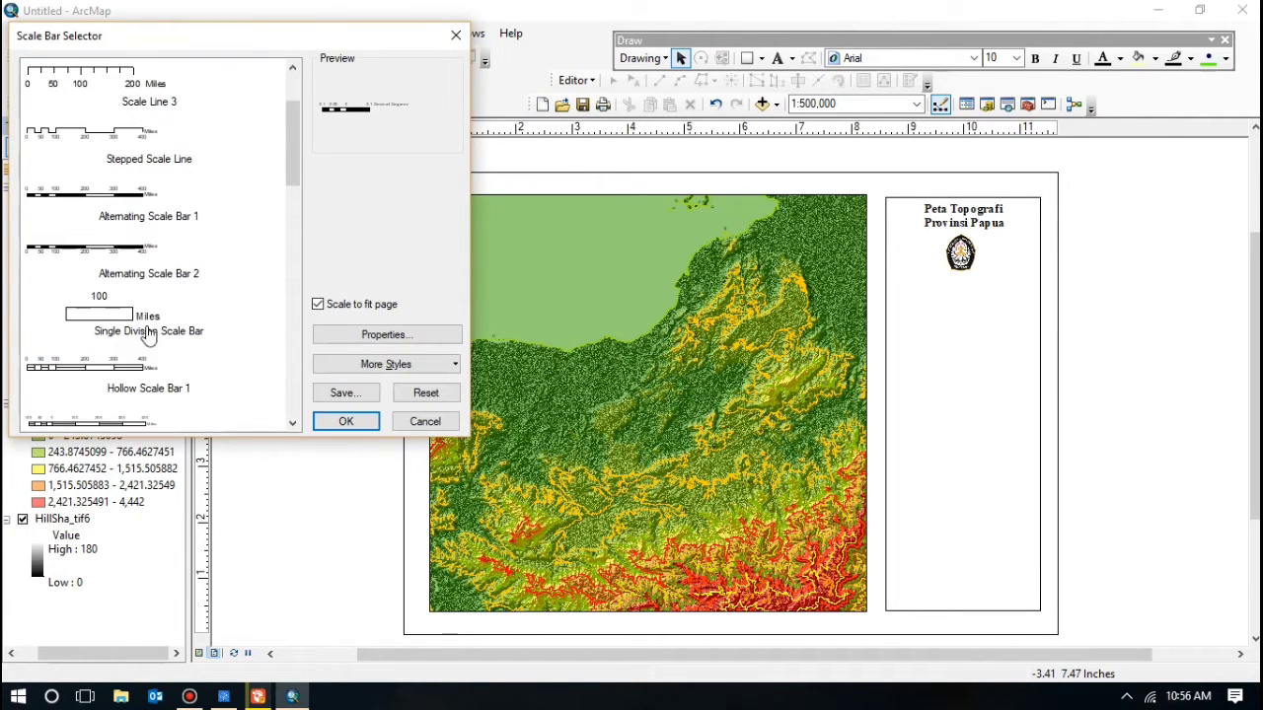
click(147, 279)
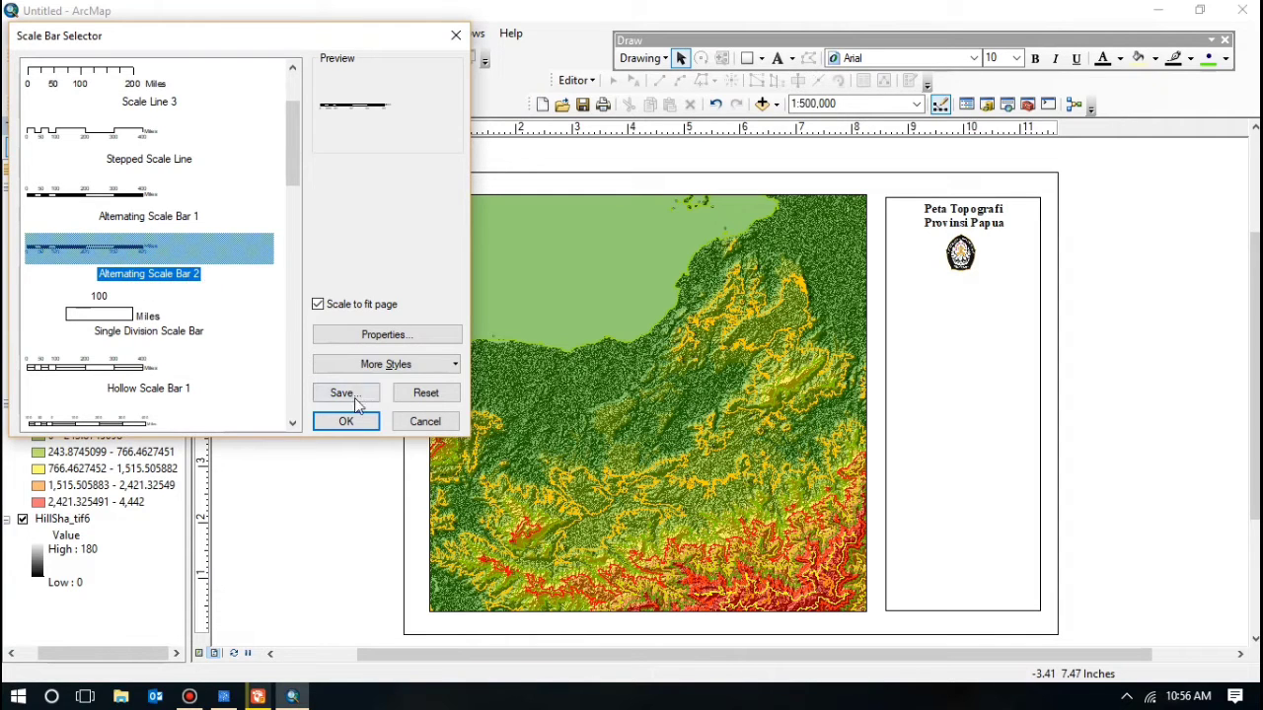
Step: Set the scale bar to Kilometers, labels below both ends, and Times New Roman text
click(384, 335)
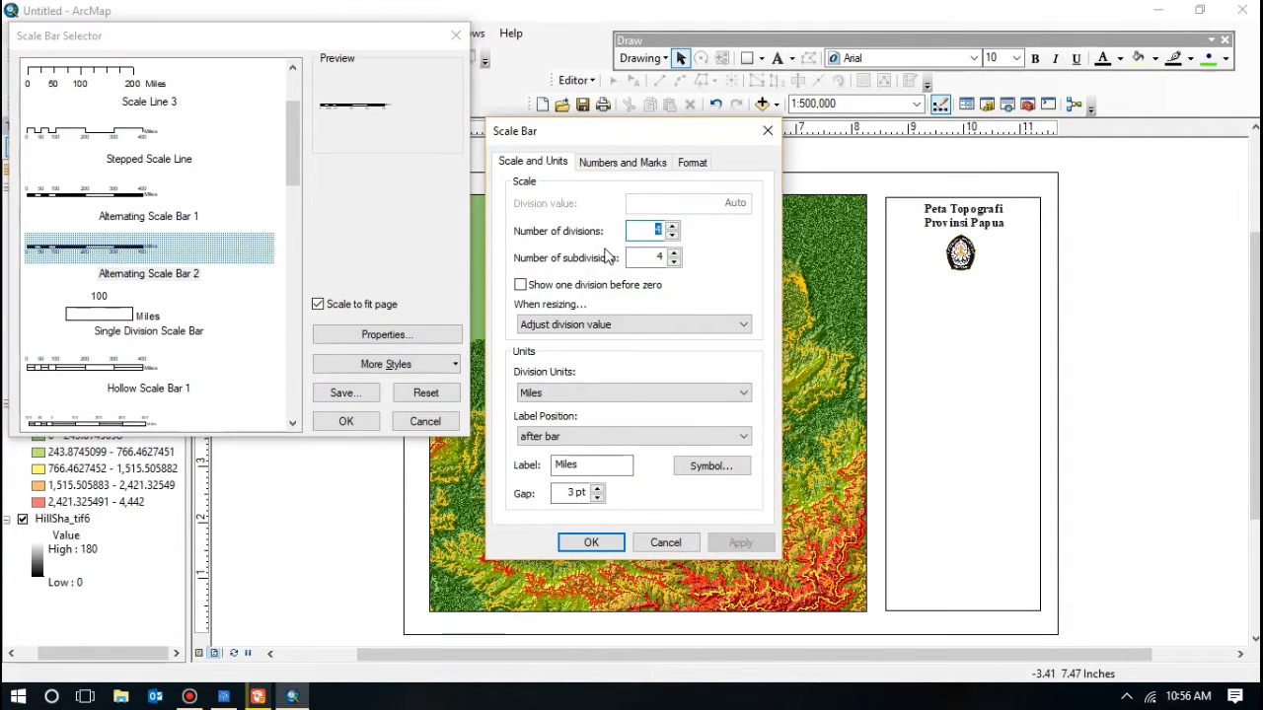
click(568, 394)
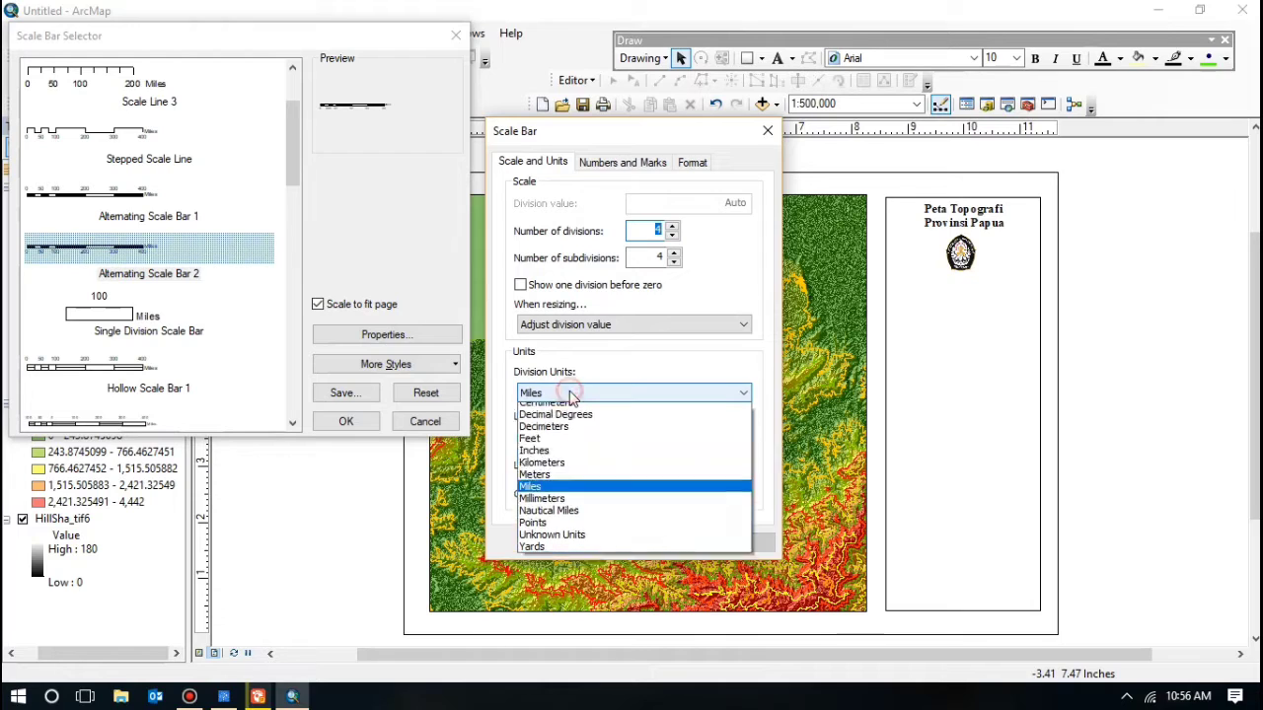
click(551, 470)
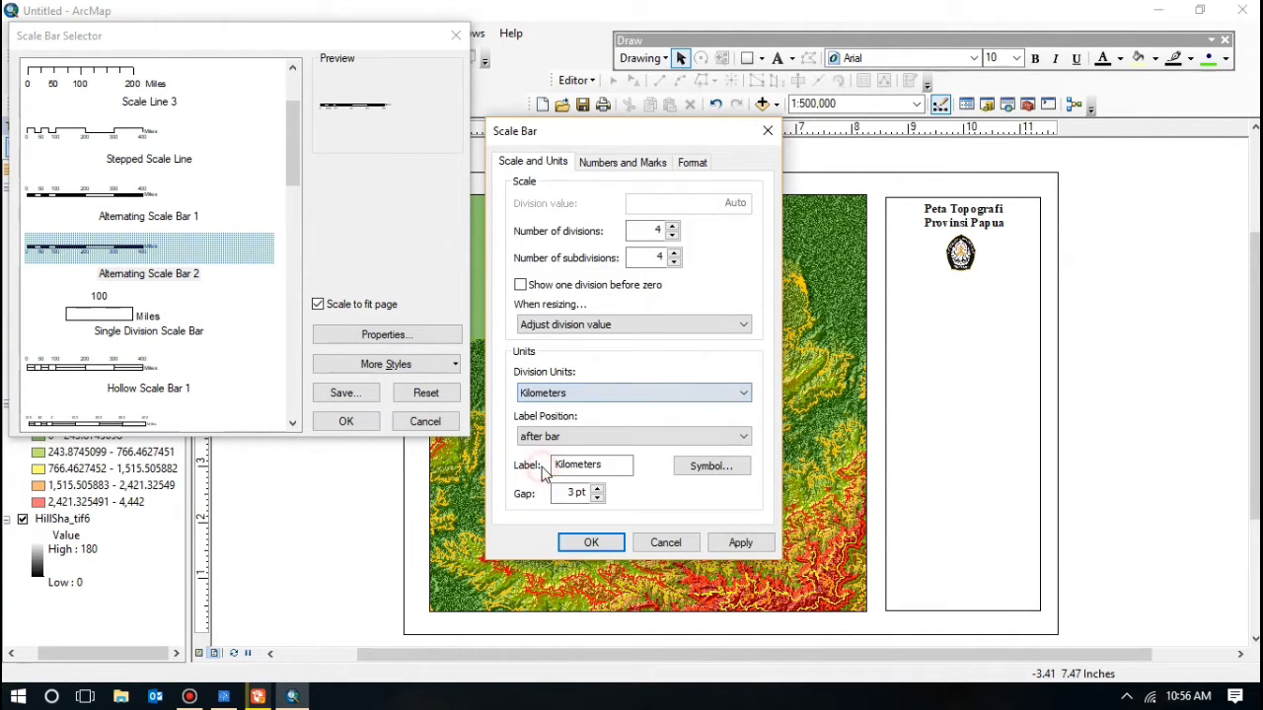
click(607, 436)
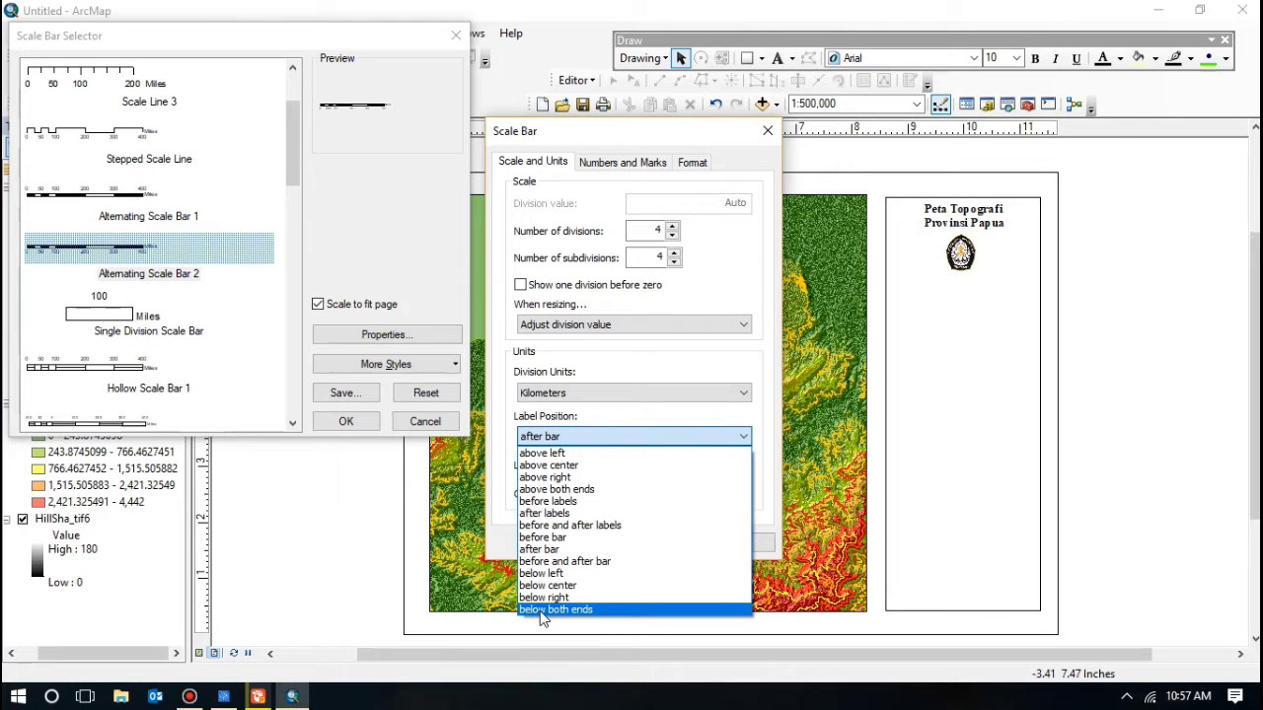
click(553, 610)
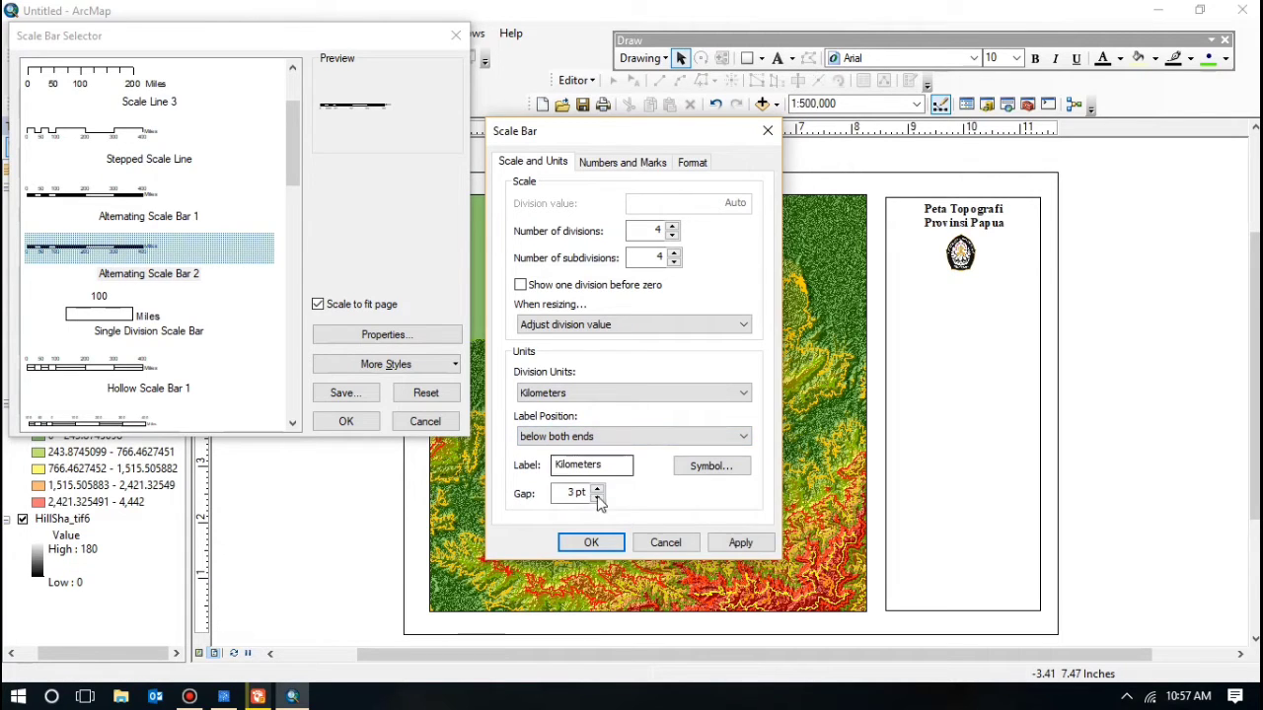
click(640, 162)
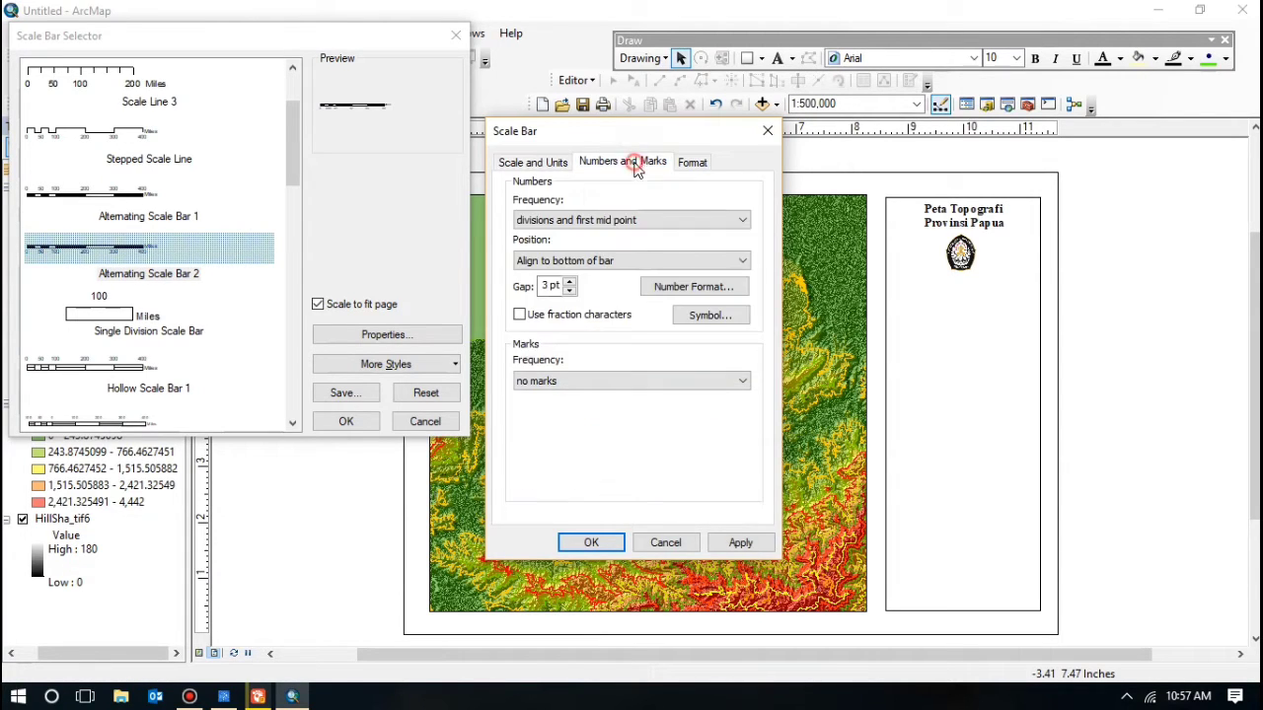
click(689, 166)
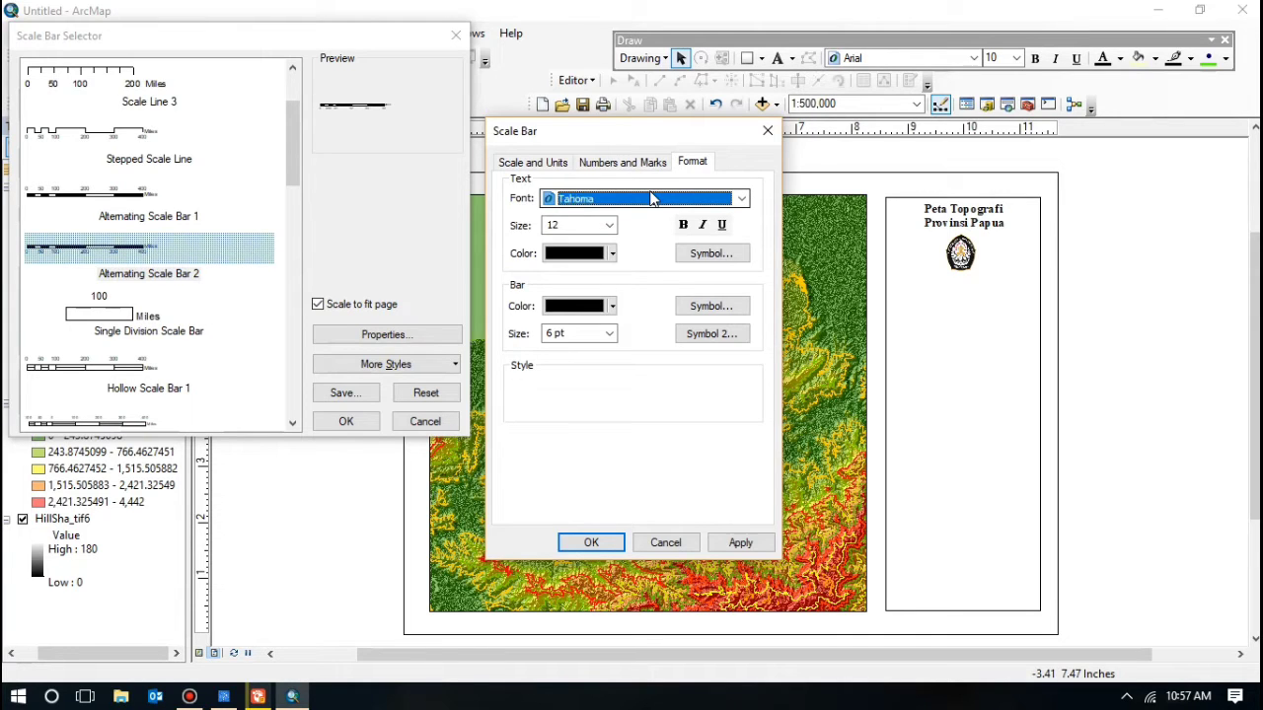
key(t)
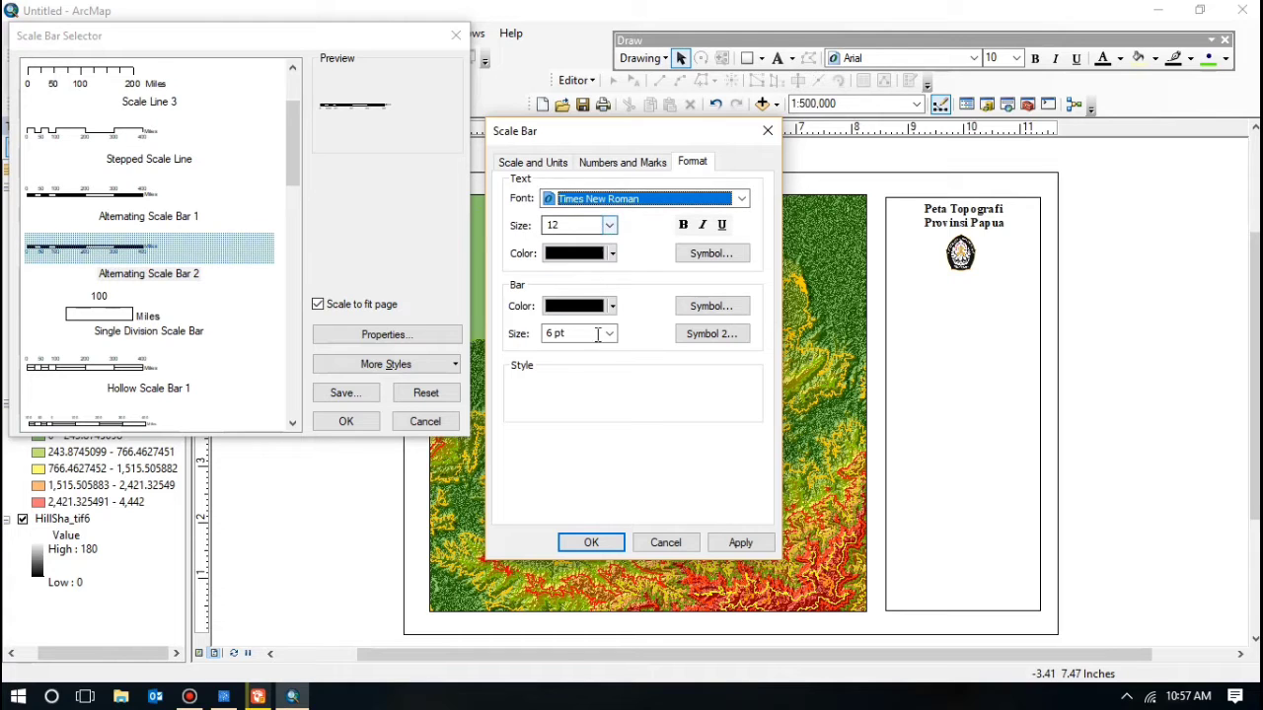
click(582, 544)
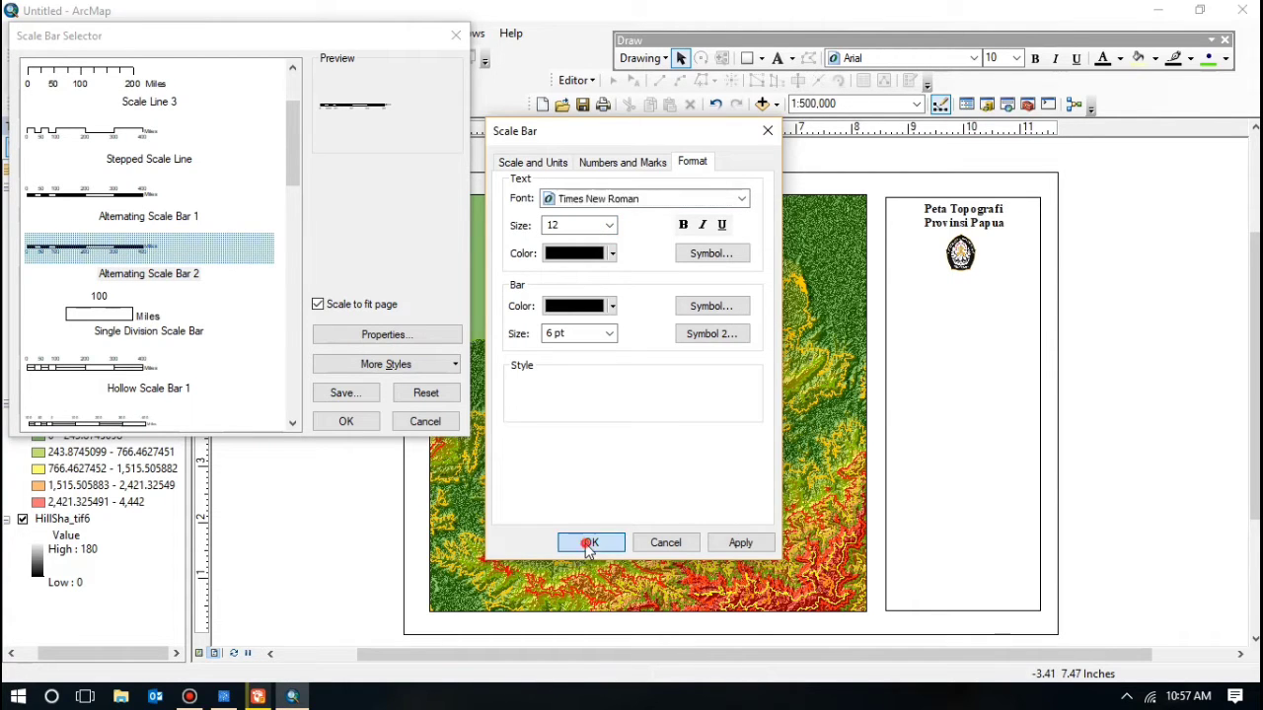
Step: Add the 0–20 km scale bar, shrink it, and position it beneath the Undip logo
click(345, 421)
drag(699, 410, 937, 300)
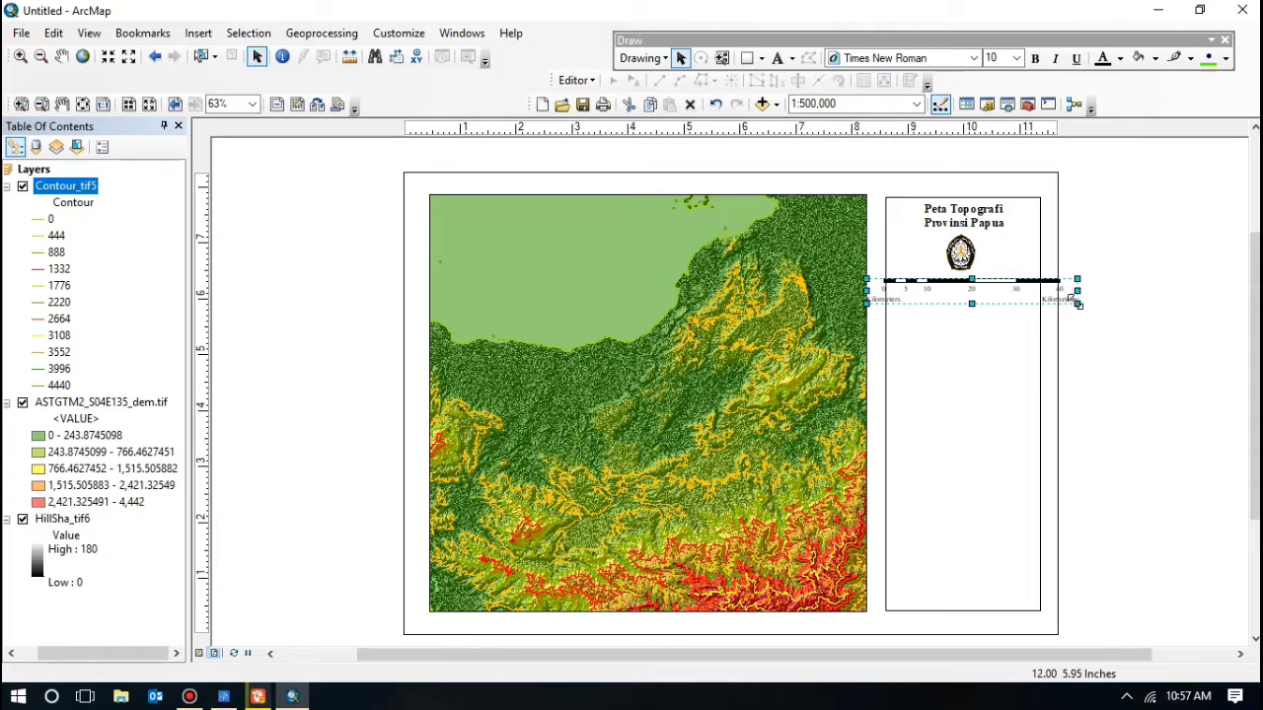
drag(1077, 303, 994, 302)
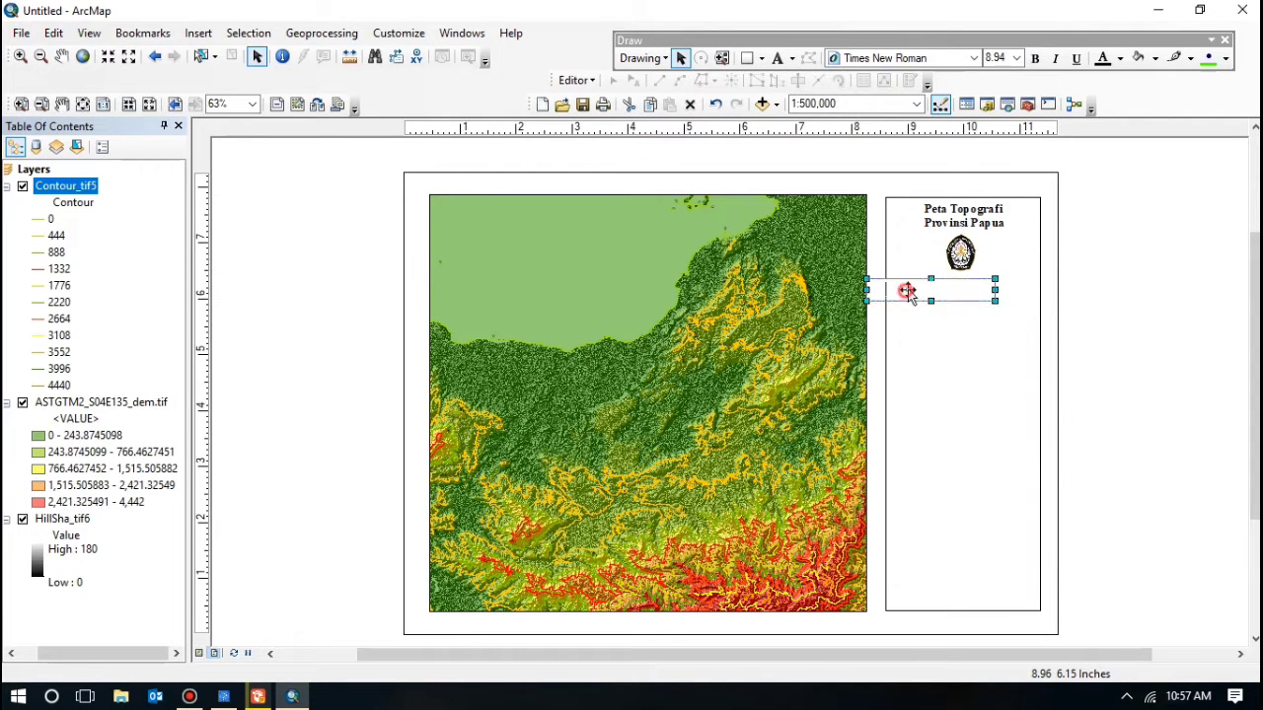
drag(906, 291, 946, 286)
click(1163, 318)
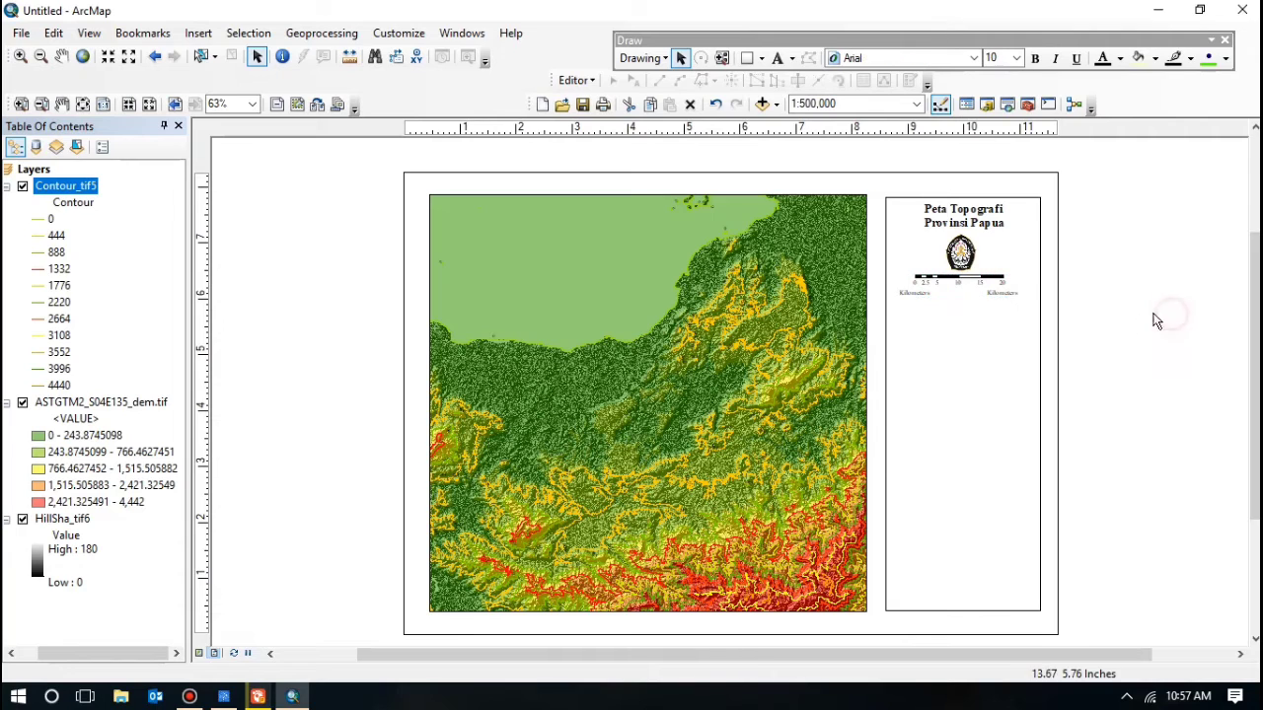
click(947, 298)
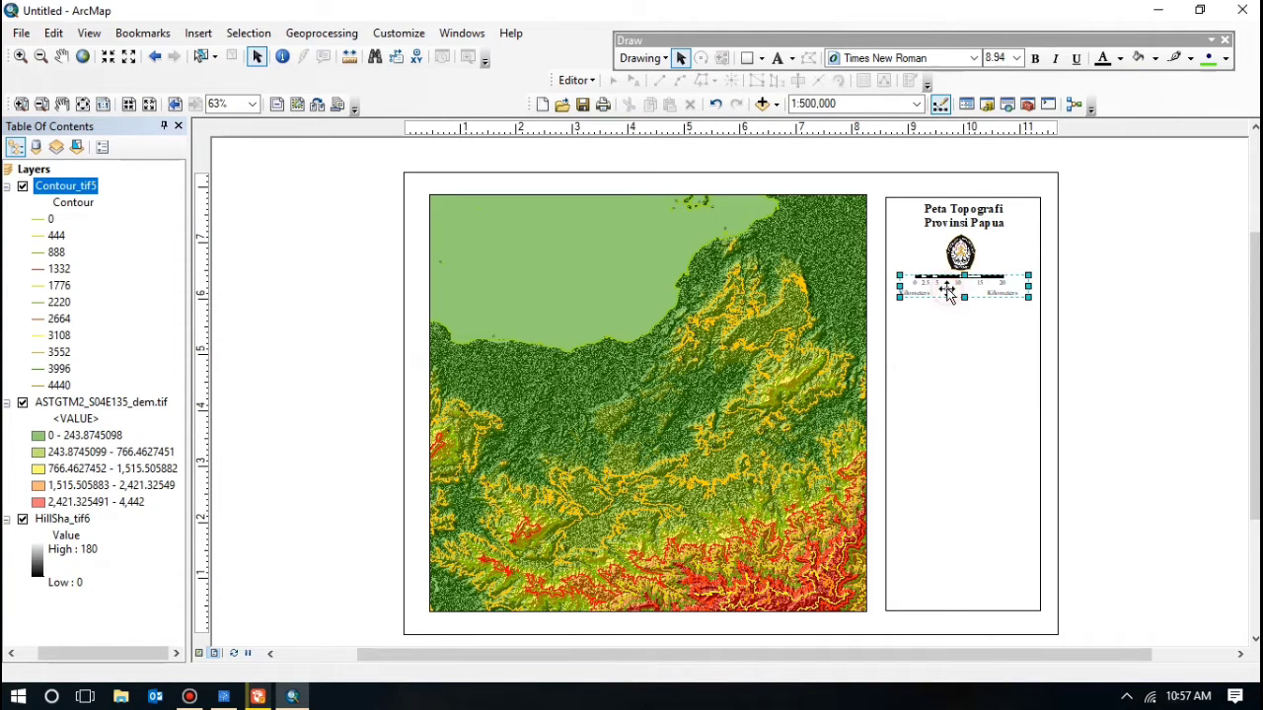
click(1133, 270)
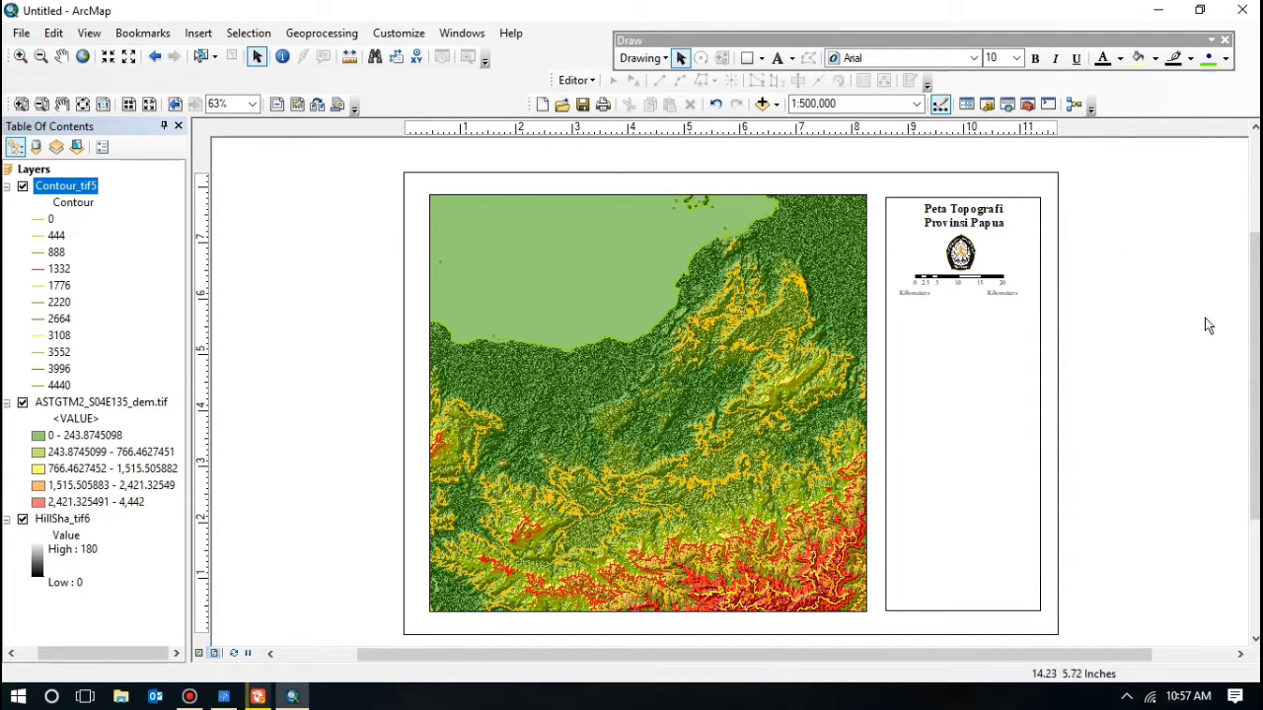
click(975, 286)
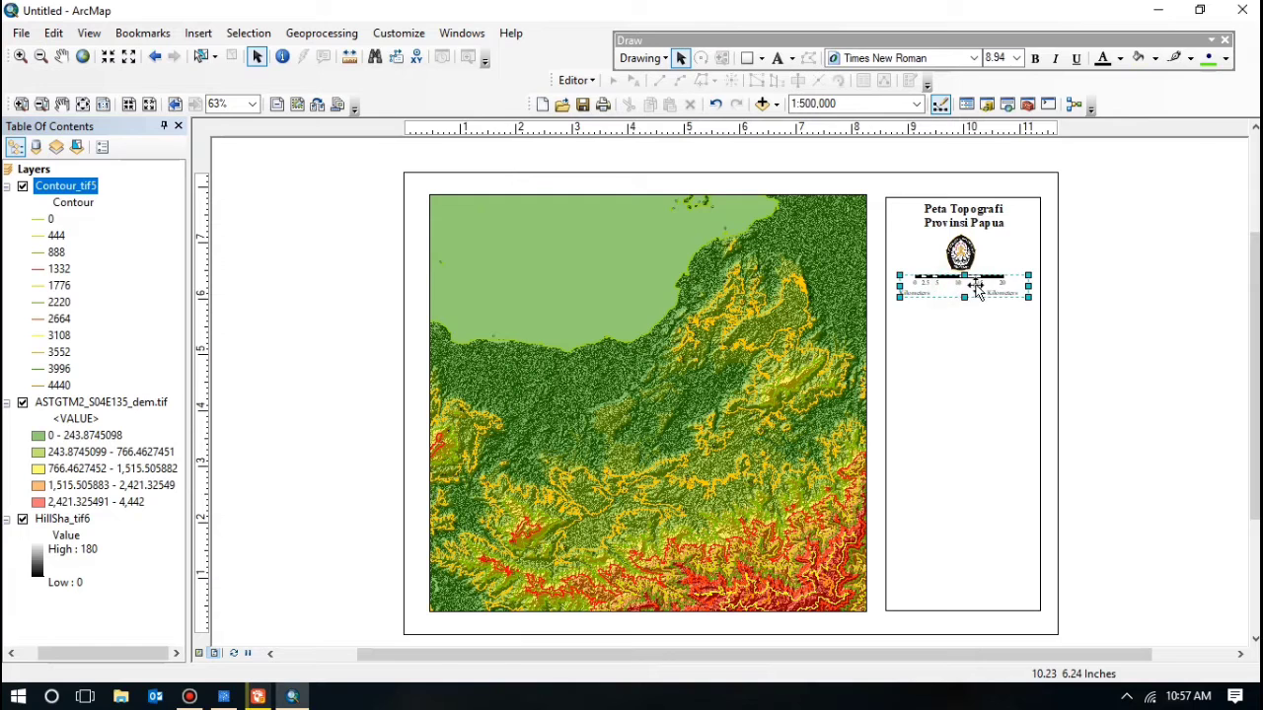
click(1119, 282)
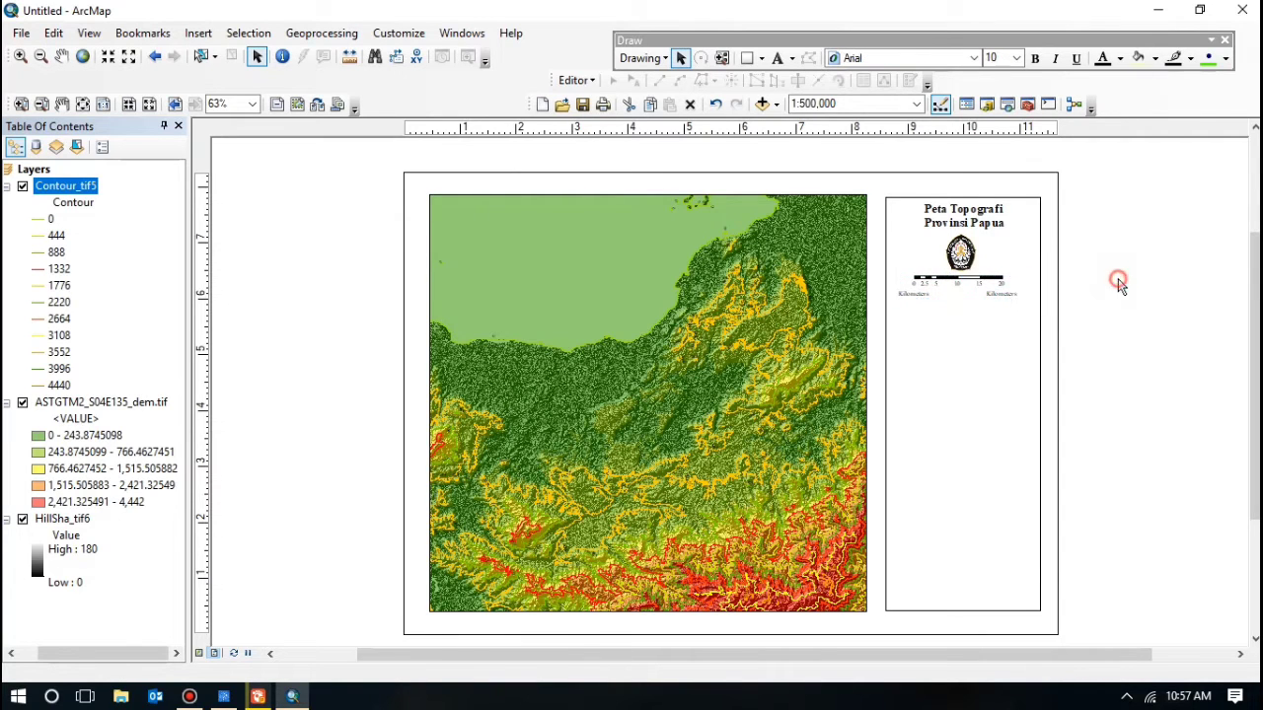
click(199, 32)
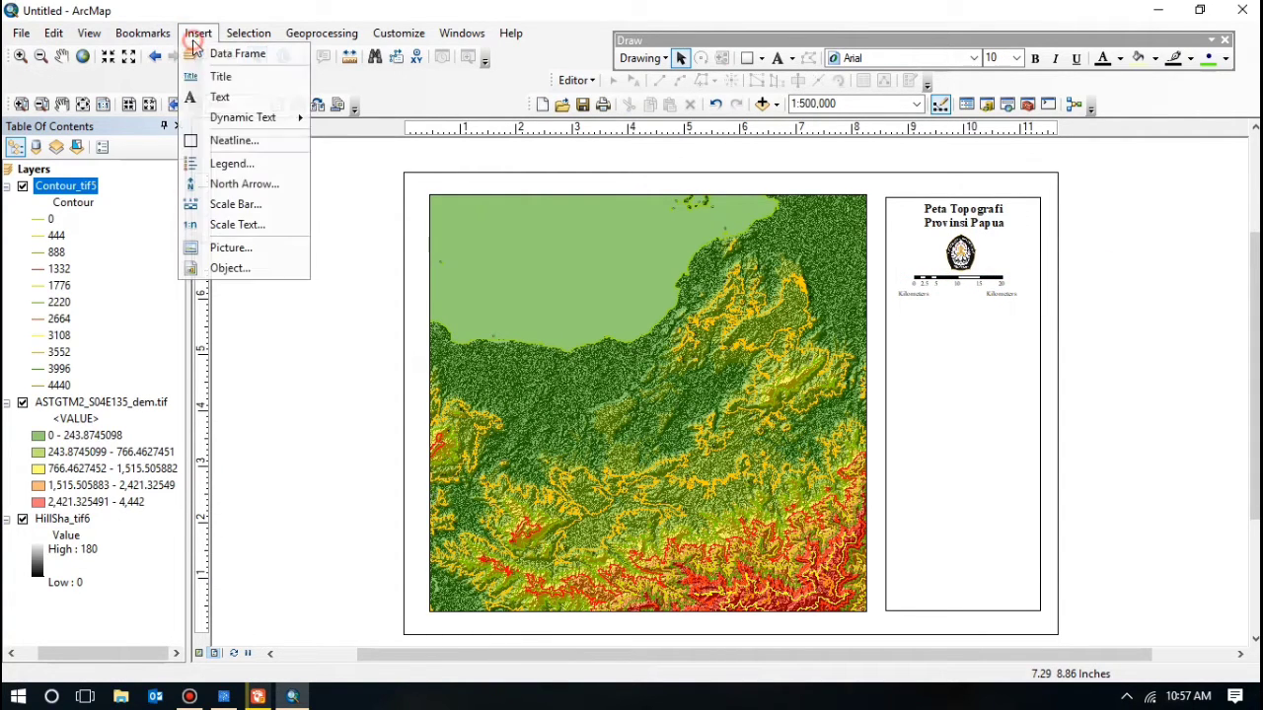
Step: Start a new legend containing only the ASTGTM2_S04E135_dem.tif DEM layer
click(235, 164)
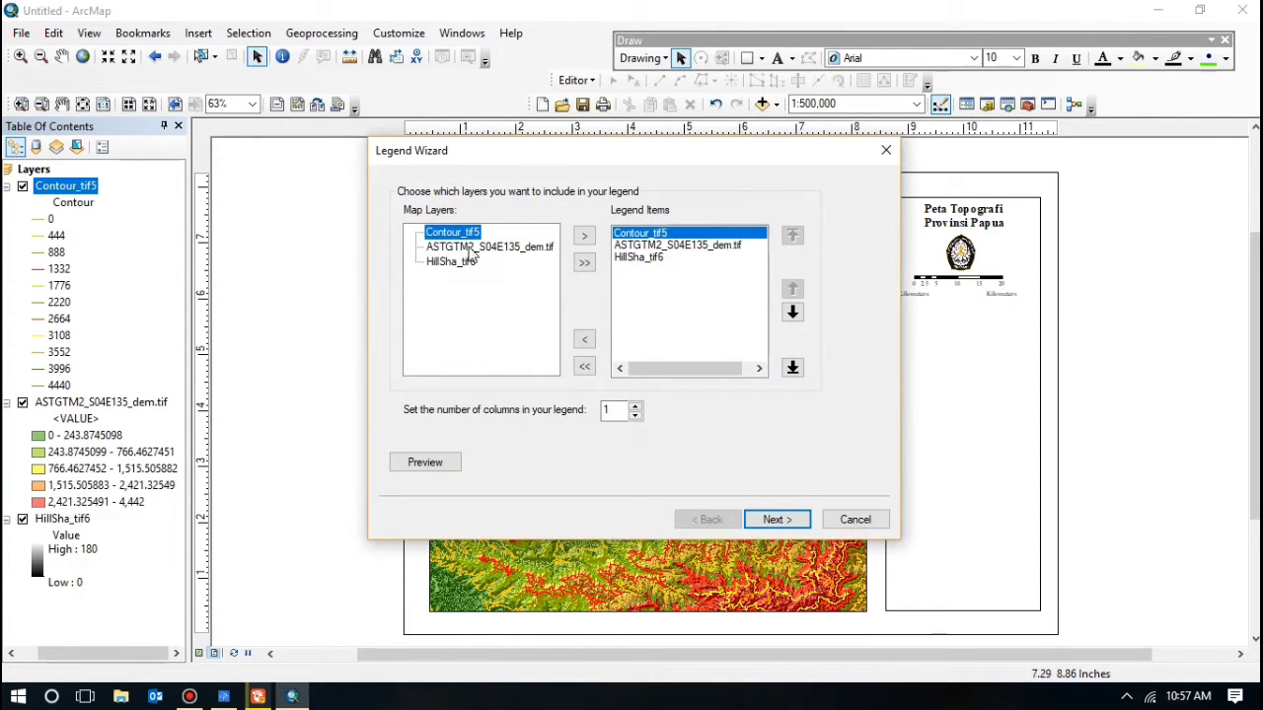
click(584, 367)
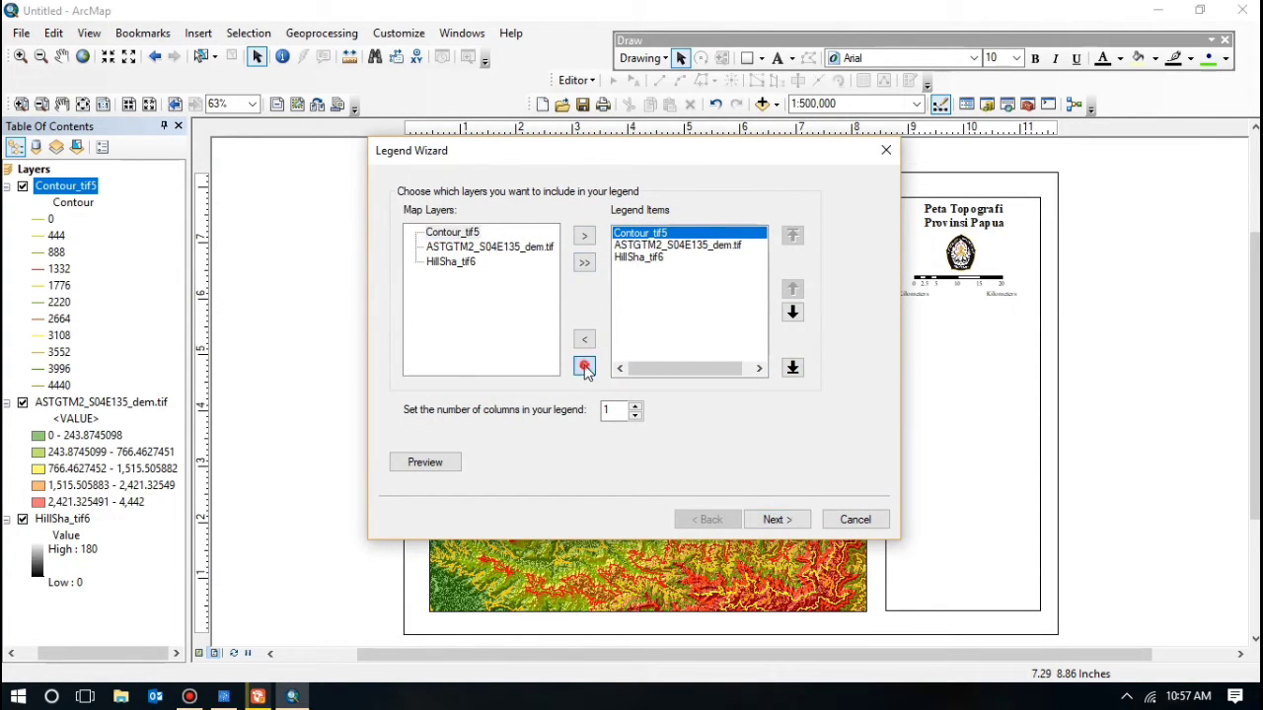
click(457, 250)
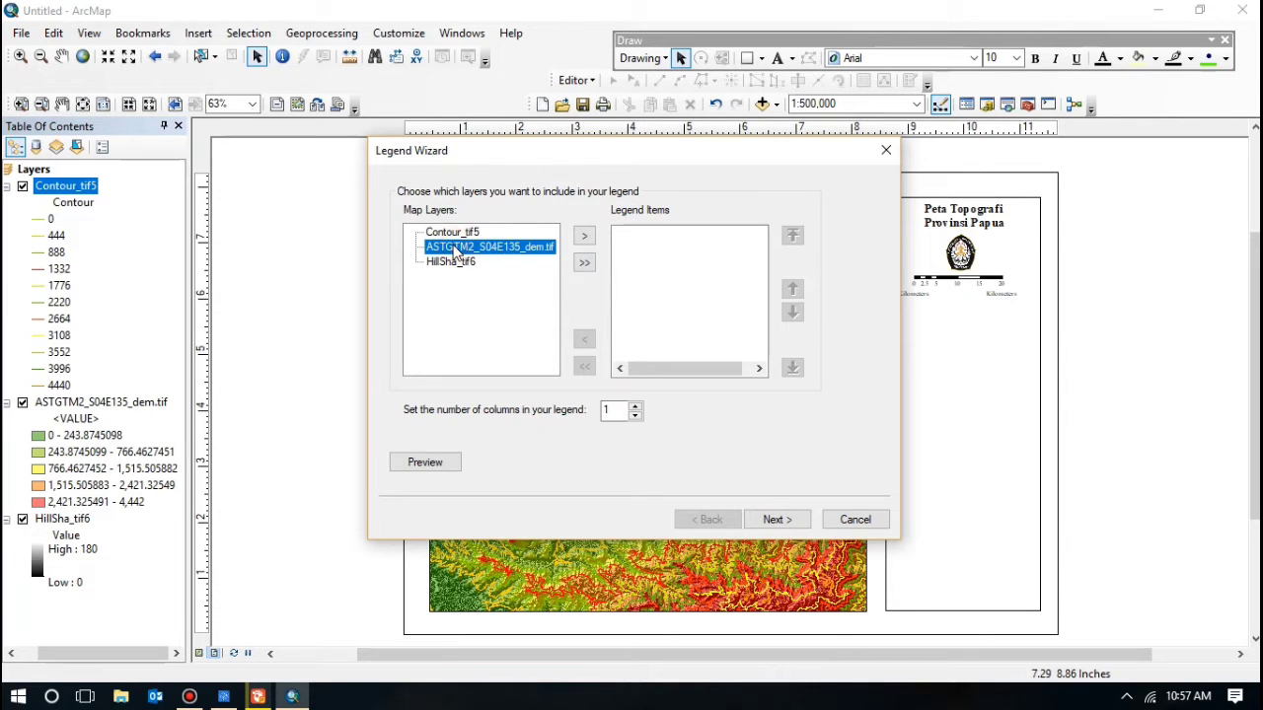
click(586, 236)
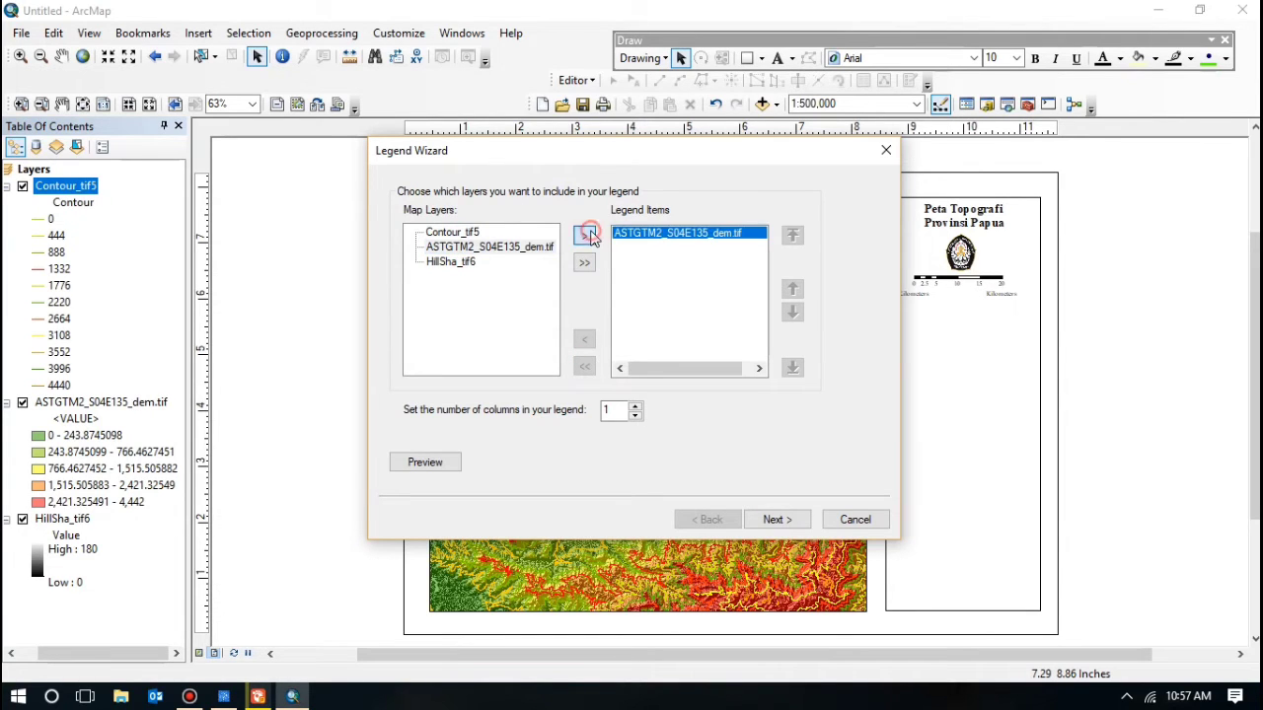
click(805, 525)
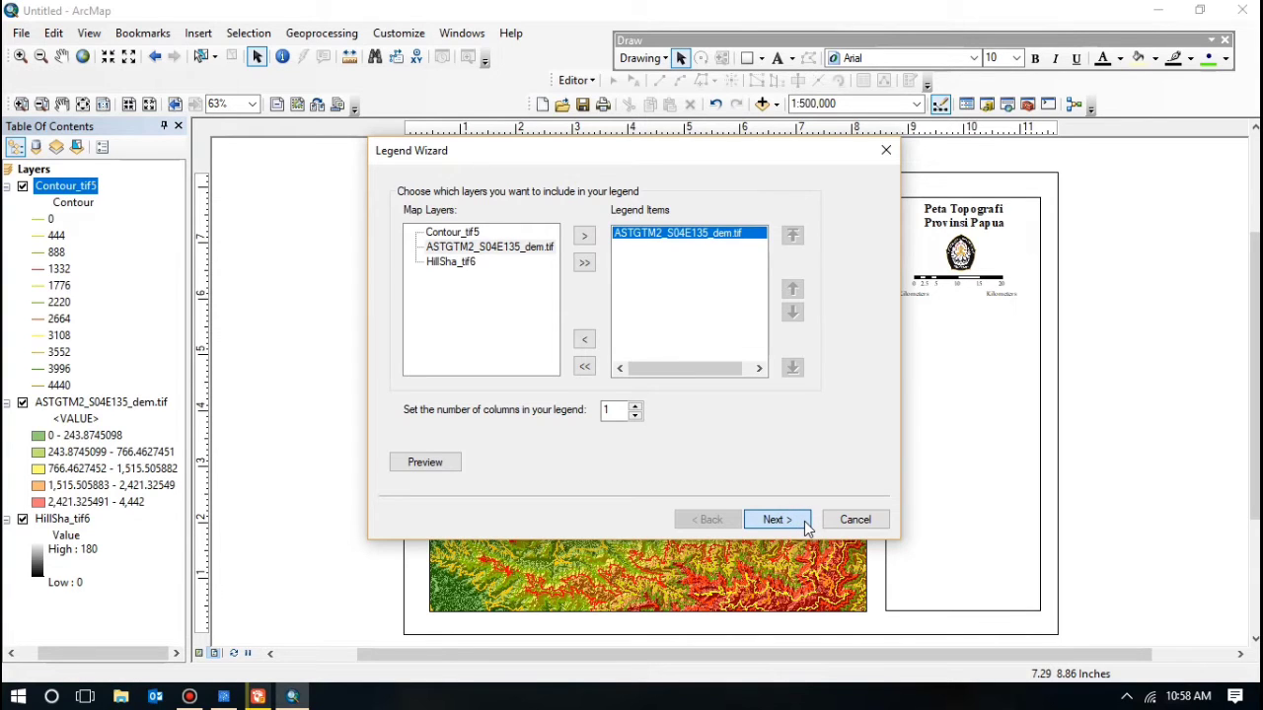
click(805, 525)
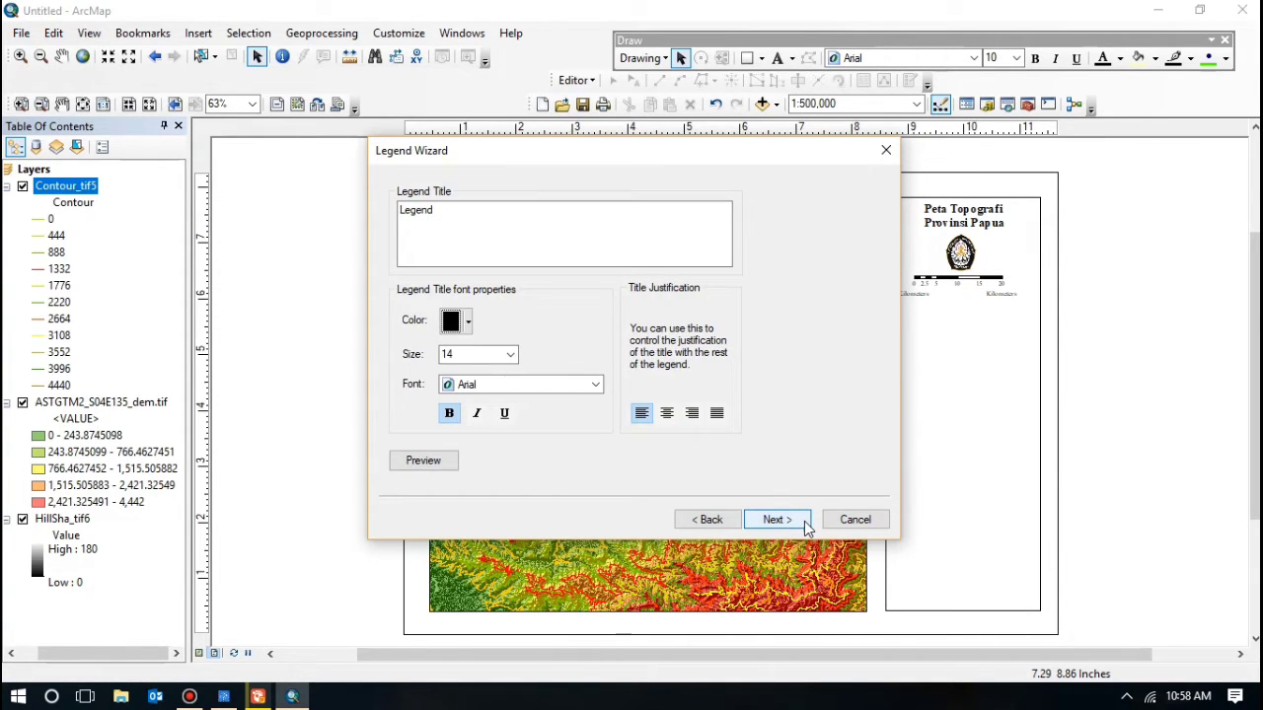
Step: Title the legend 'Keterangan:' in Times New Roman, size 12
drag(449, 209, 374, 225)
key(BackSpace)
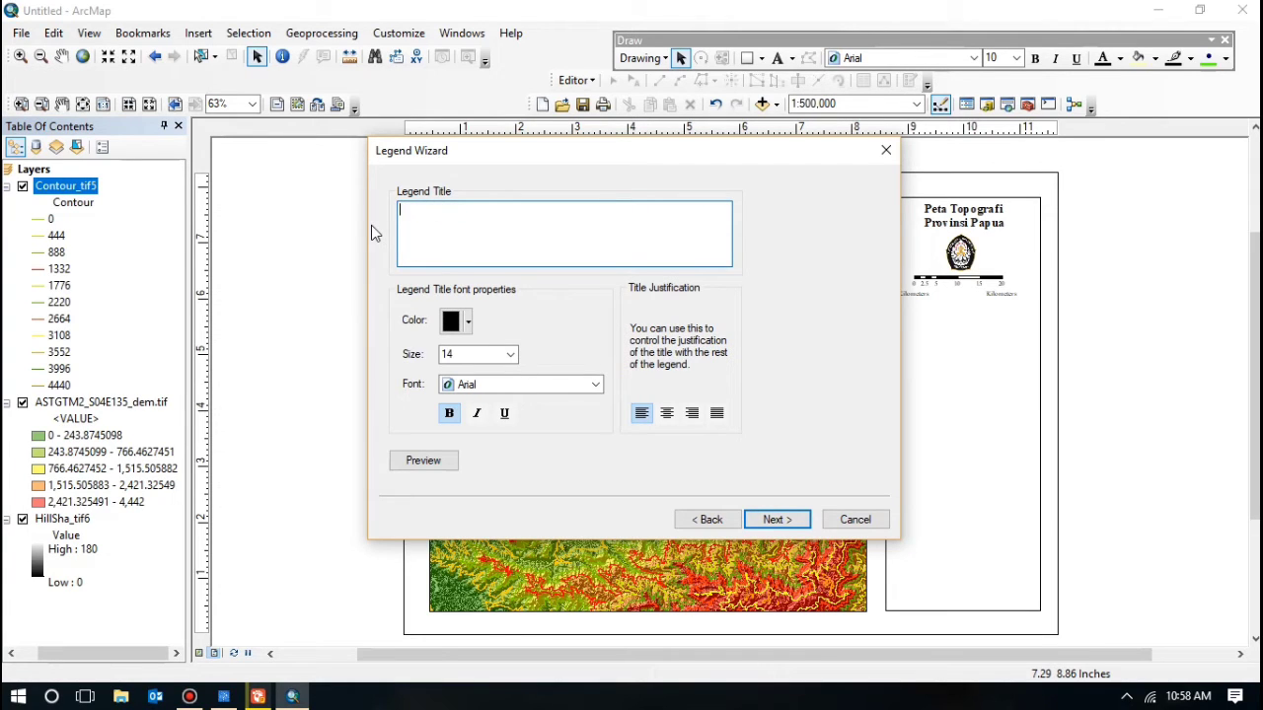
text(Keterangan:)
click(485, 387)
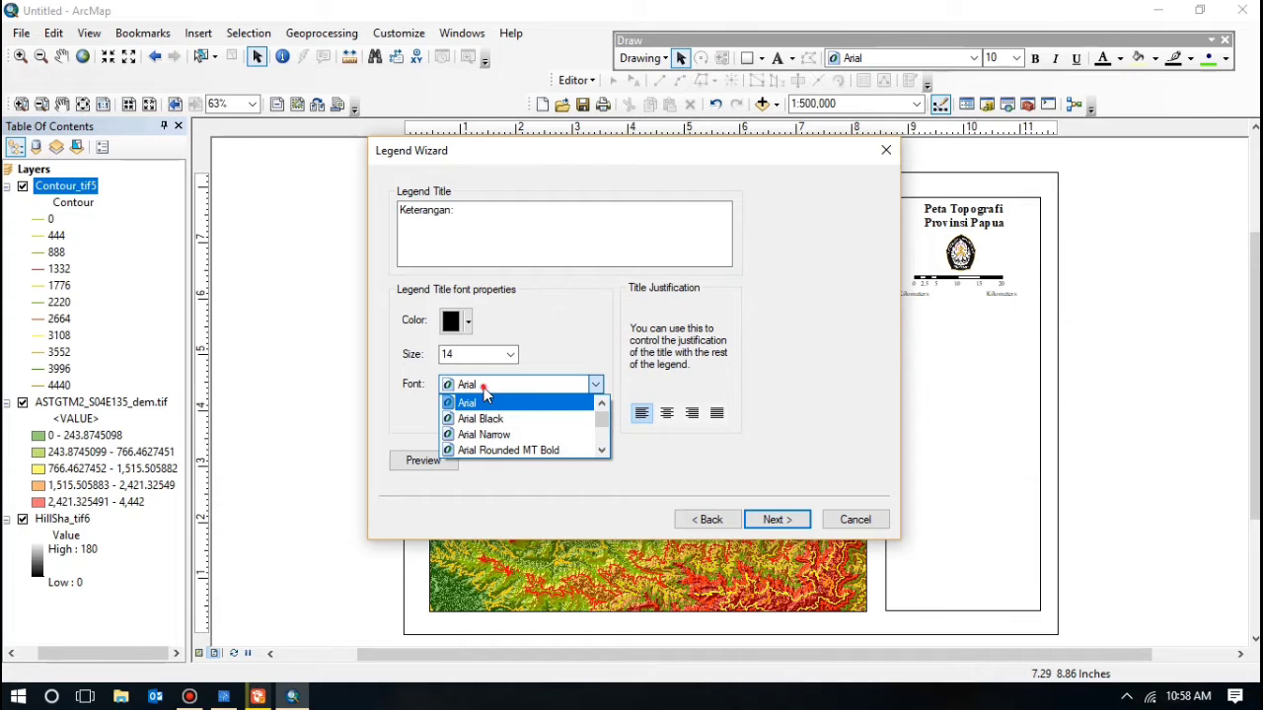
click(485, 400)
key(i)
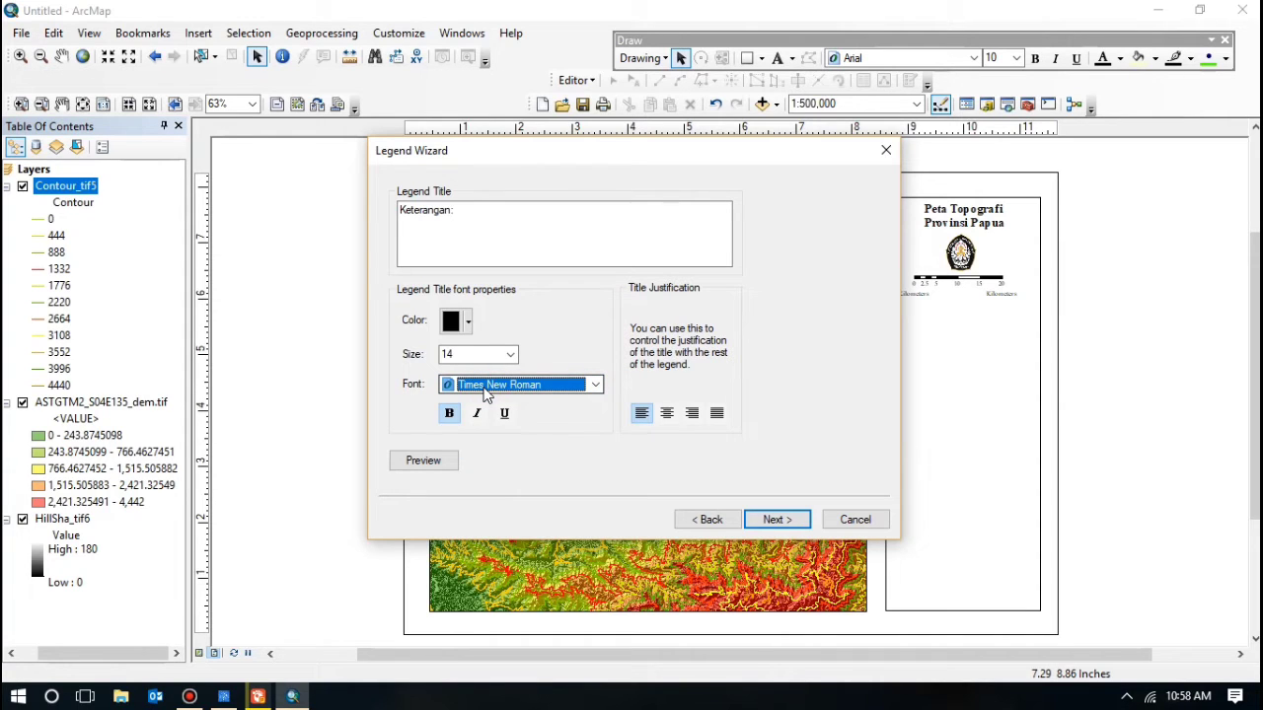
click(510, 353)
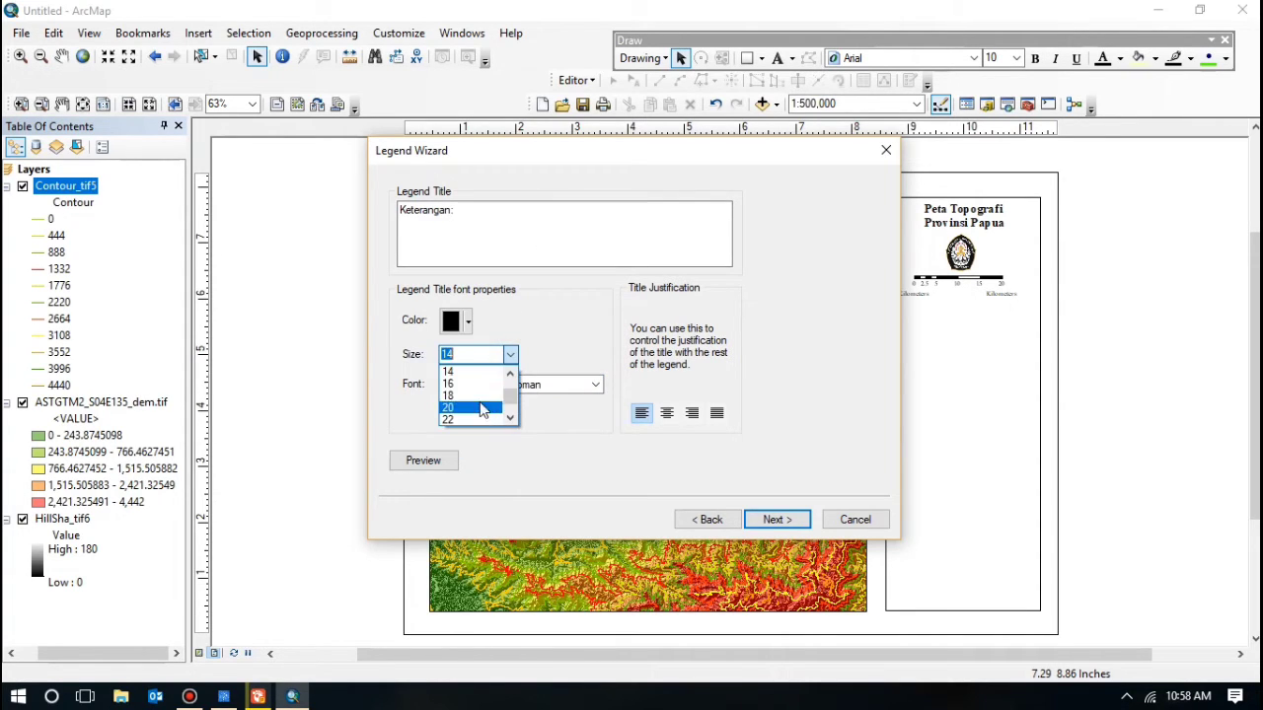
scroll(464, 394, up, 1)
click(450, 408)
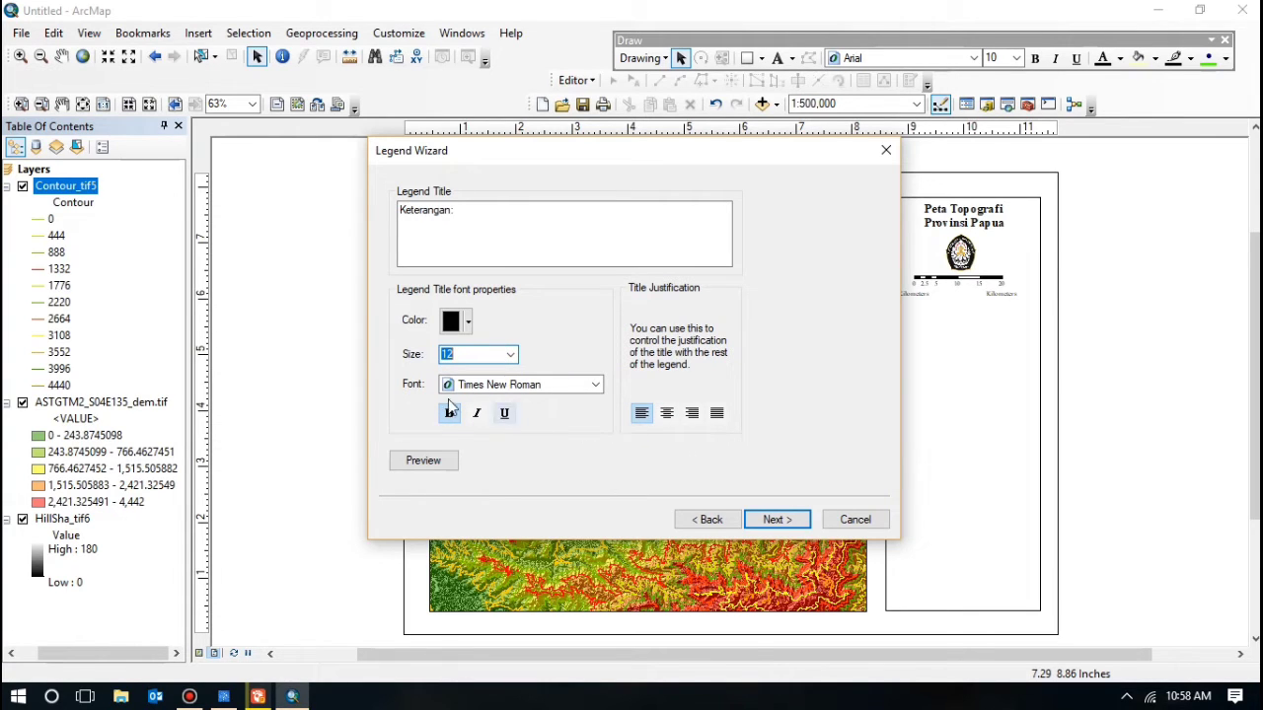
Step: Accept the default frame, symbol patch and spacing settings and finish the legend
click(774, 521)
click(774, 521)
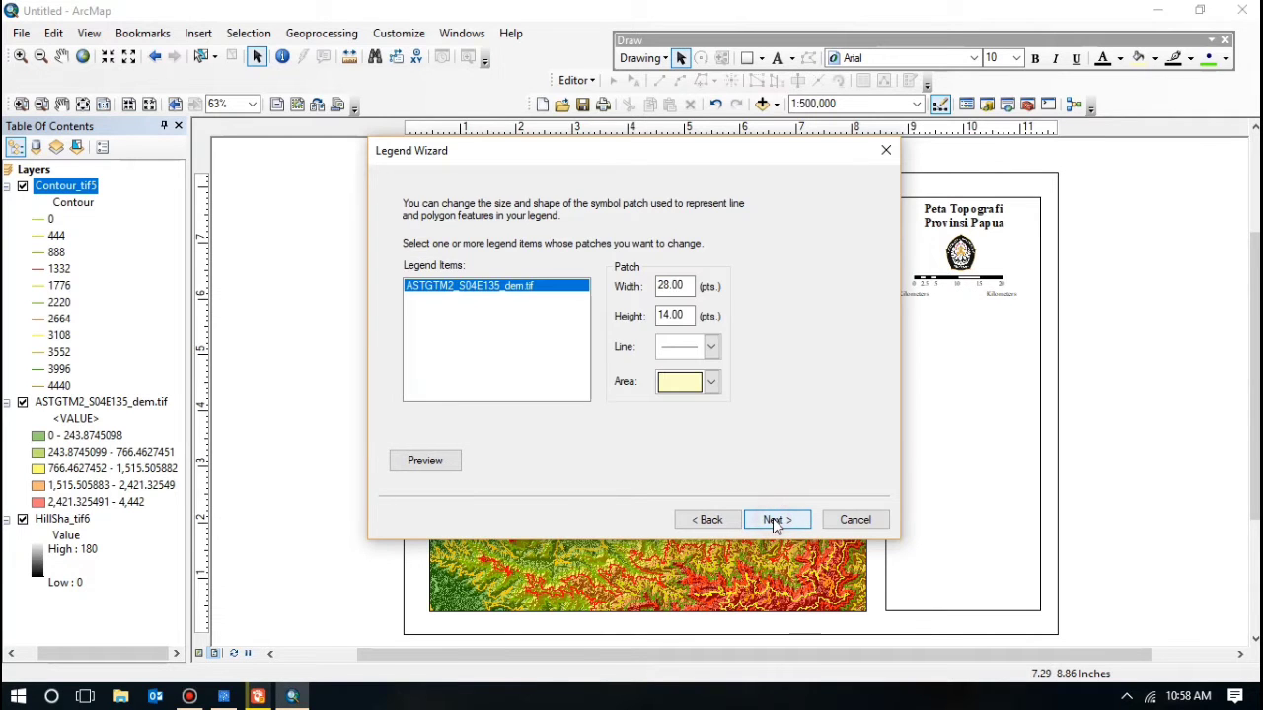
click(775, 521)
click(775, 521)
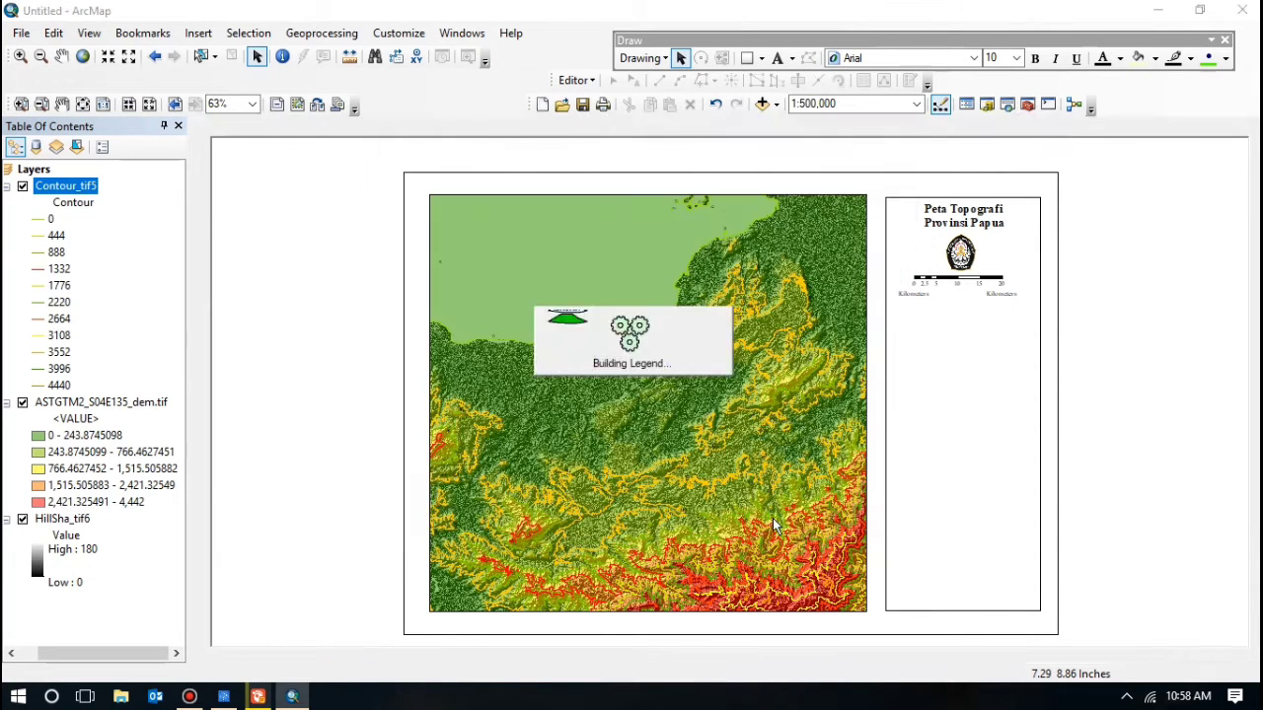
Step: Drag the Keterangan: legend off the map into the side panel beneath the scale bar
drag(654, 361, 967, 359)
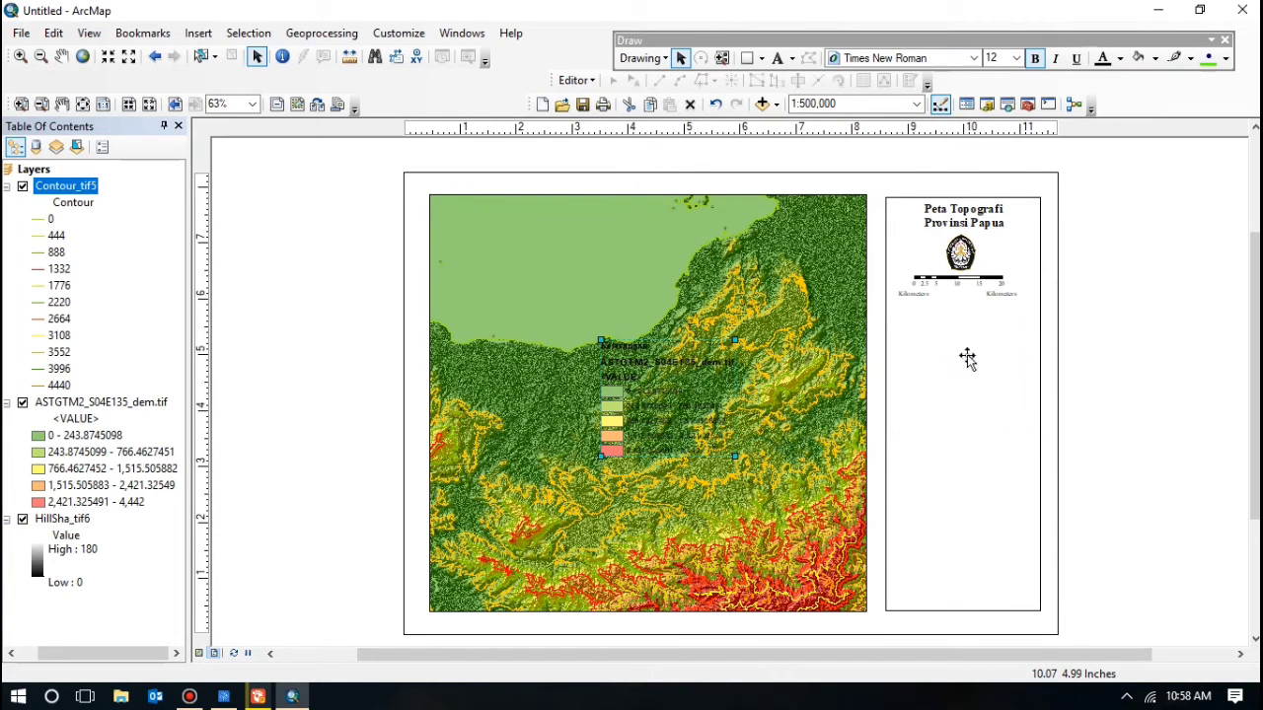
click(1124, 333)
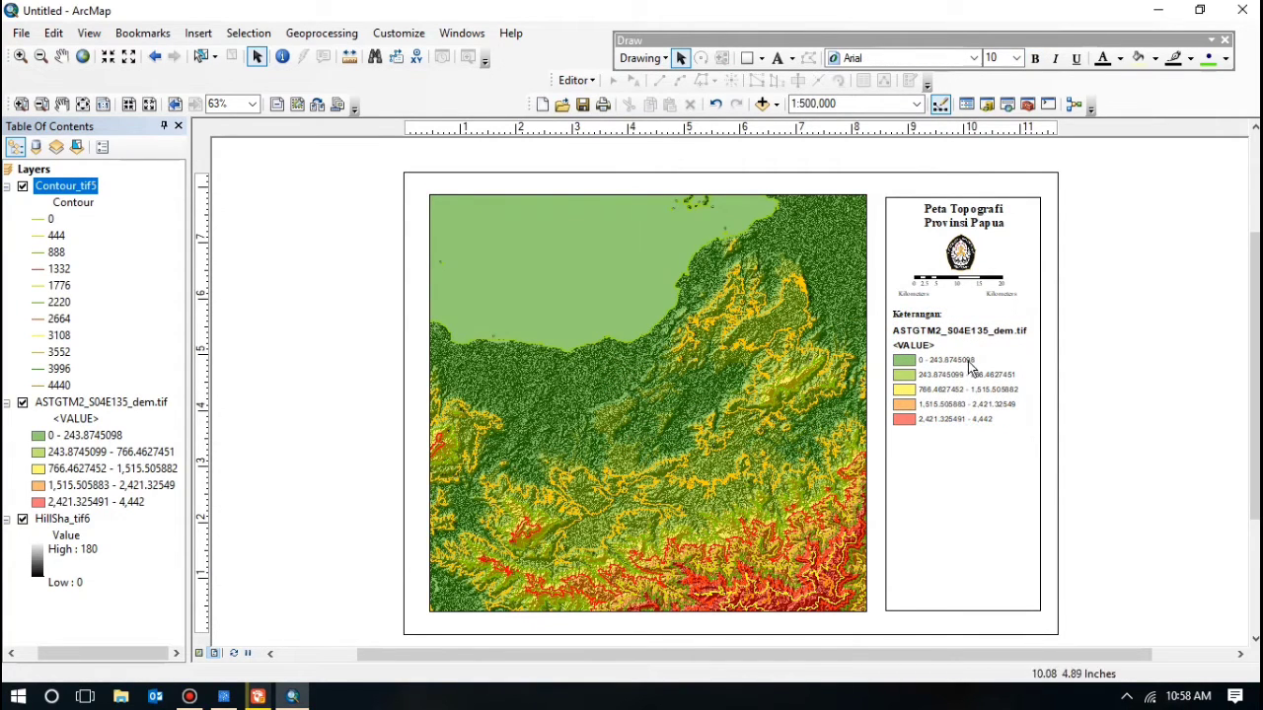
click(967, 361)
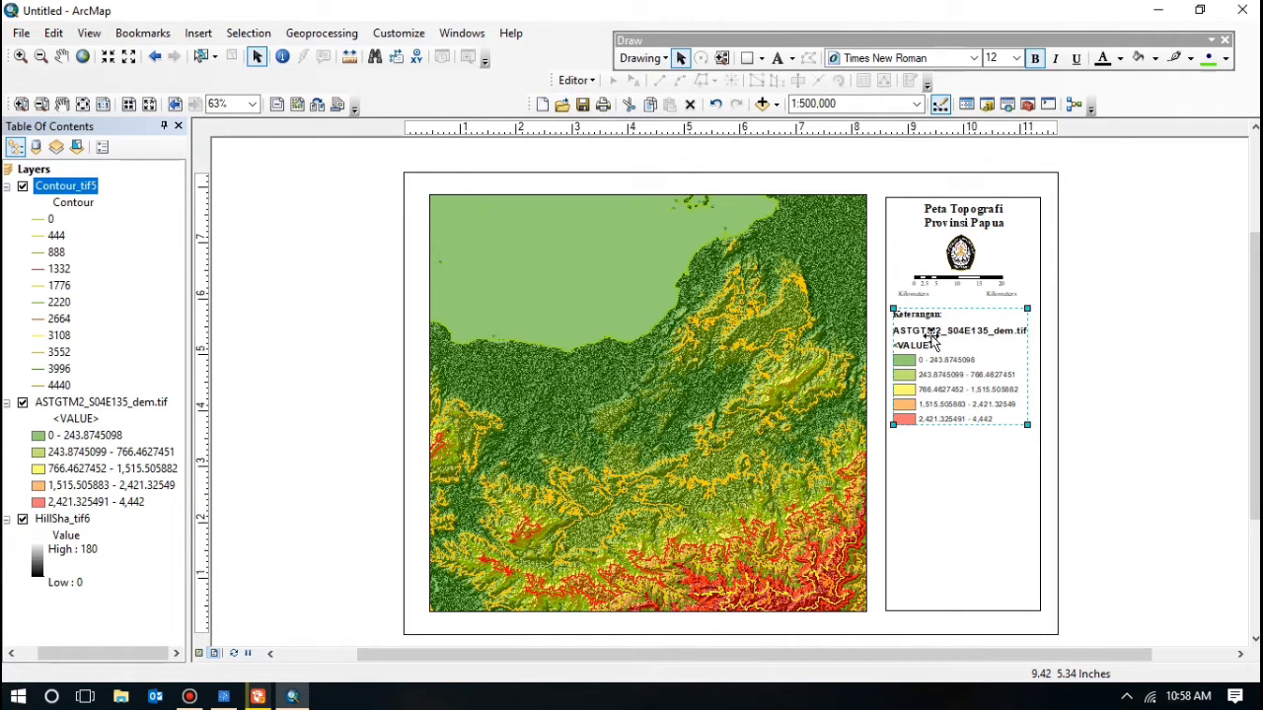
Step: Convert the legend to graphics and ungroup it into separate pieces
right_click(940, 345)
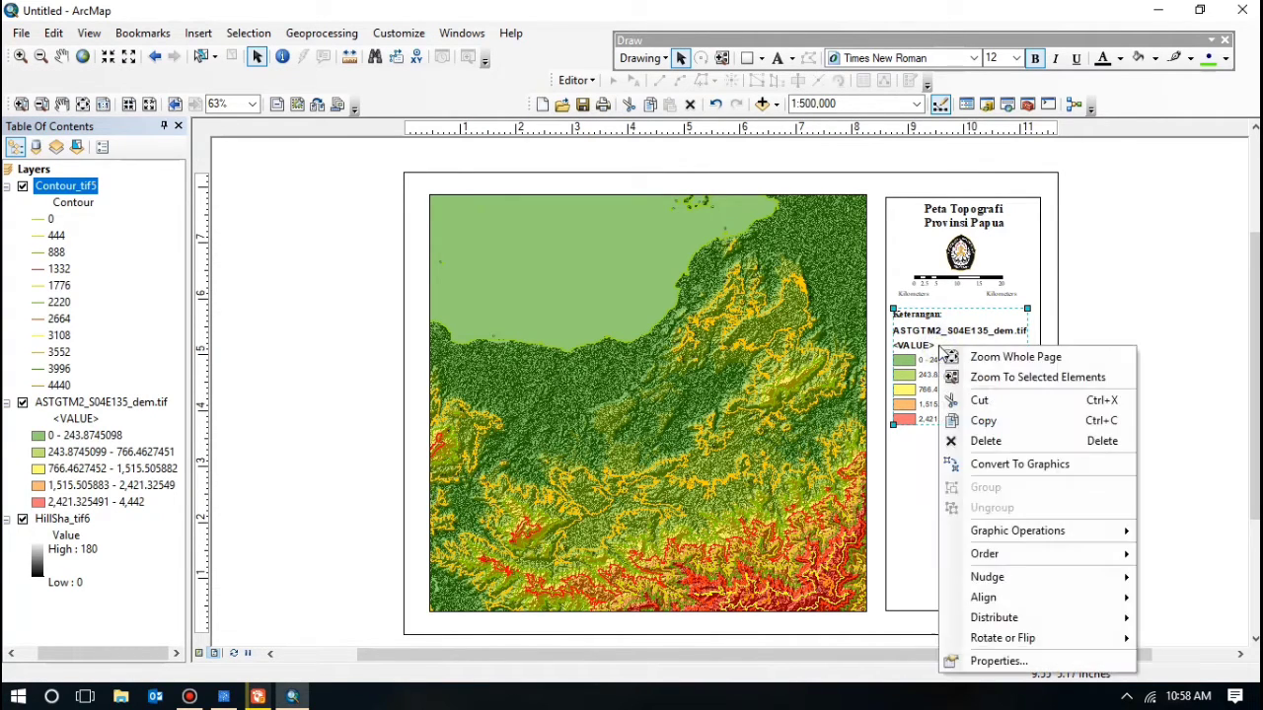
click(1003, 470)
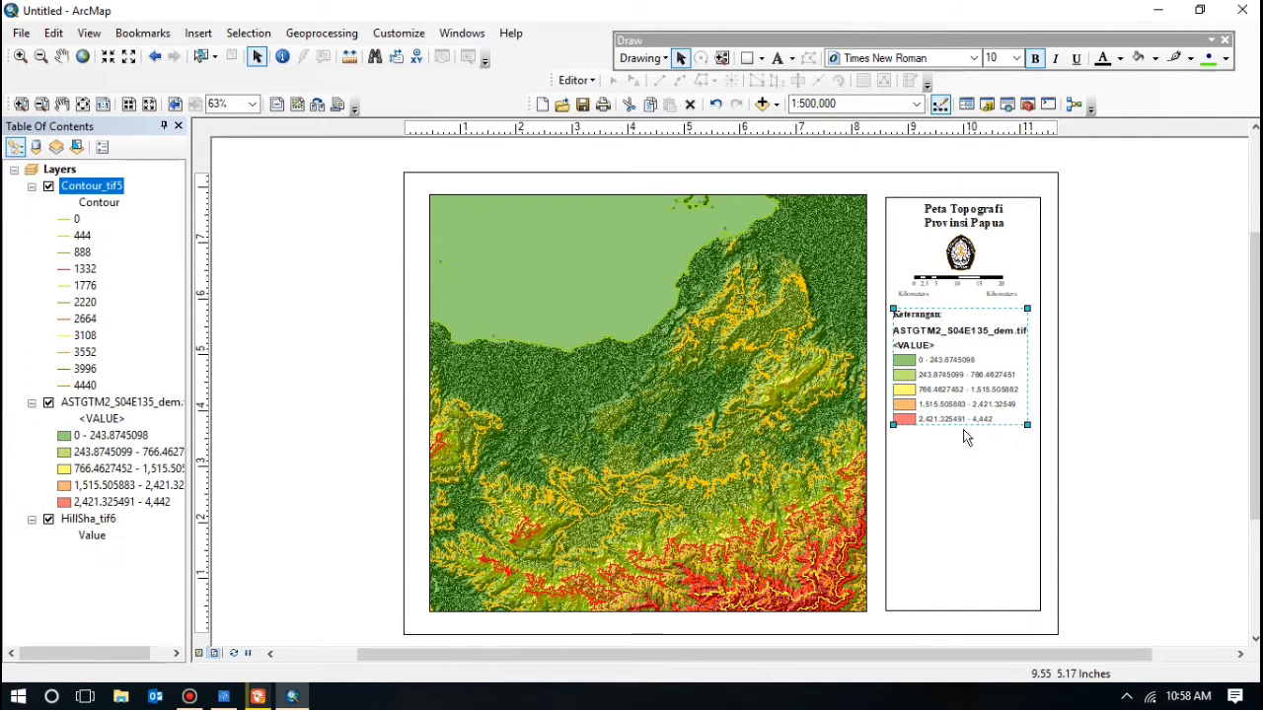
right_click(957, 375)
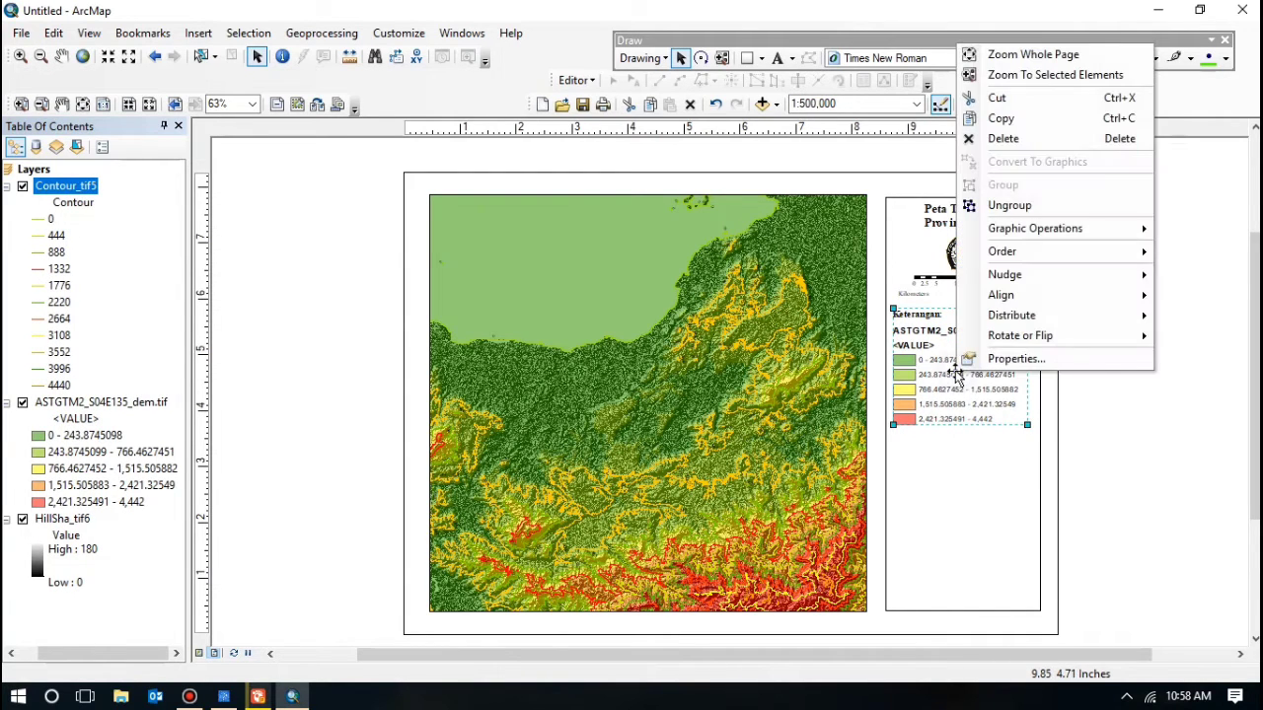
click(1015, 208)
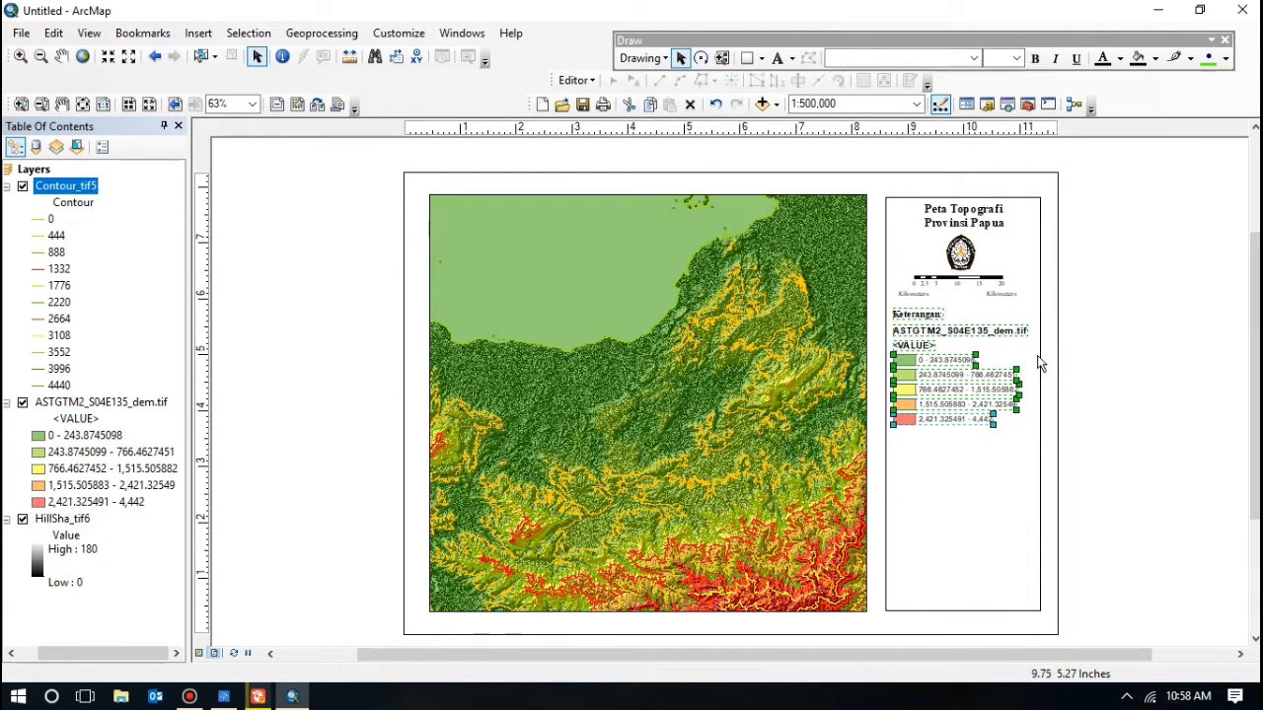
Step: Delete the ASTGTM2_S04E135_dem.tif layer name and the <VALUE> heading from the legend
click(1128, 351)
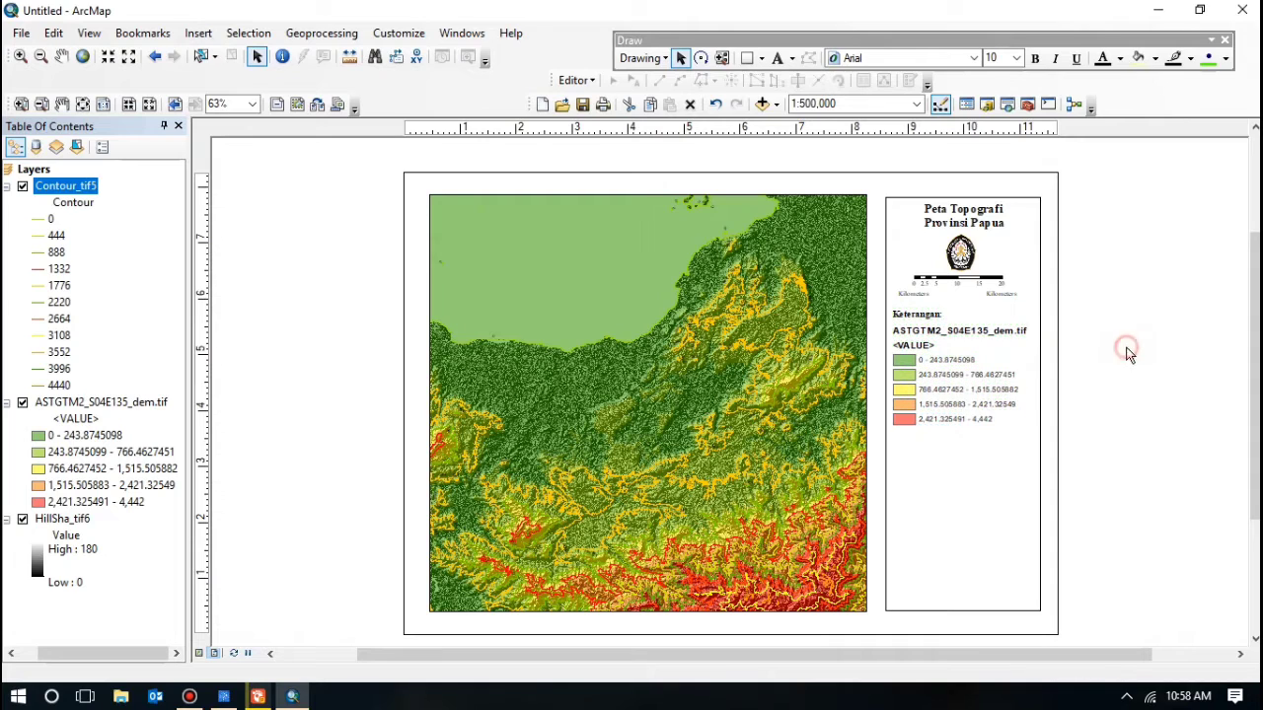
click(952, 333)
key(Delete)
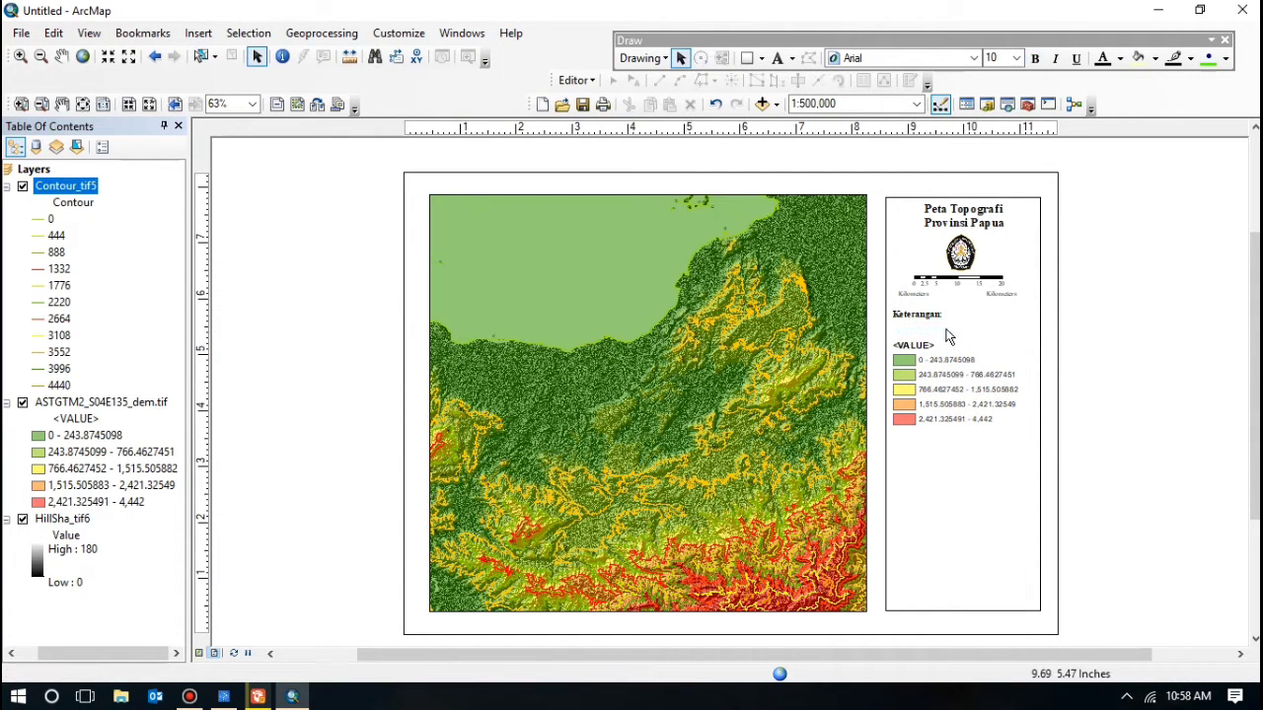
click(922, 345)
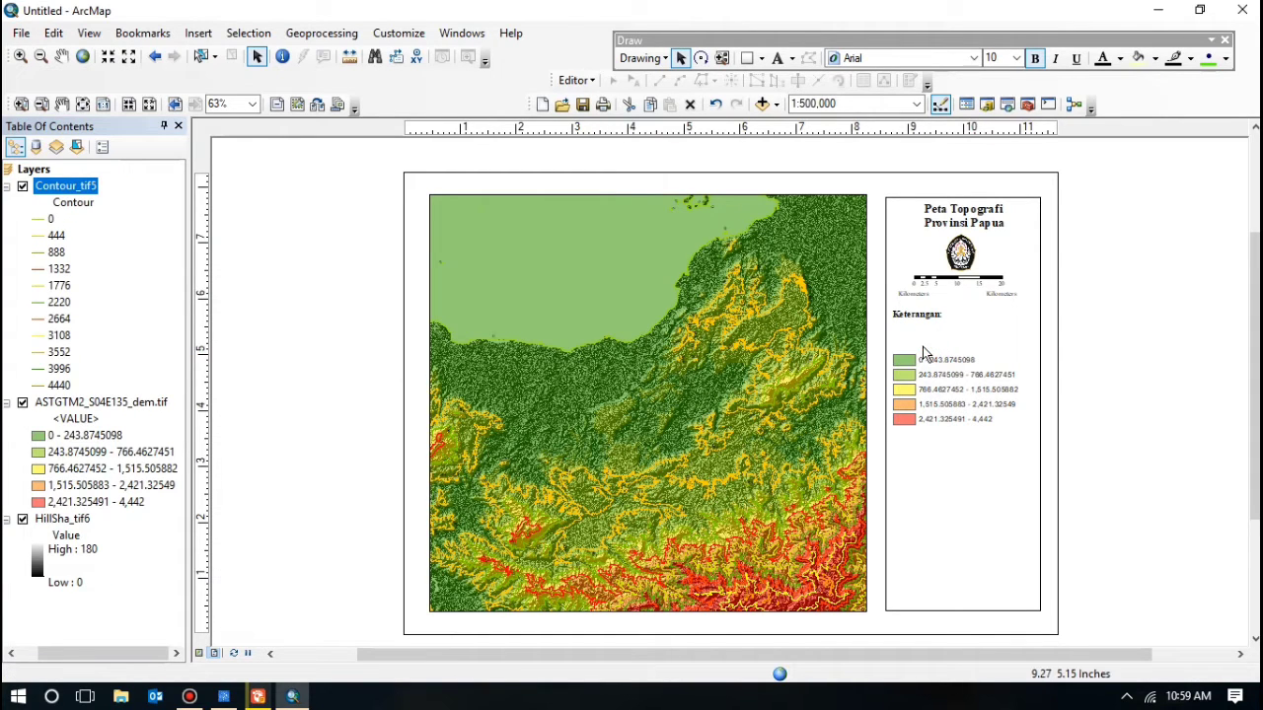
key(Delete)
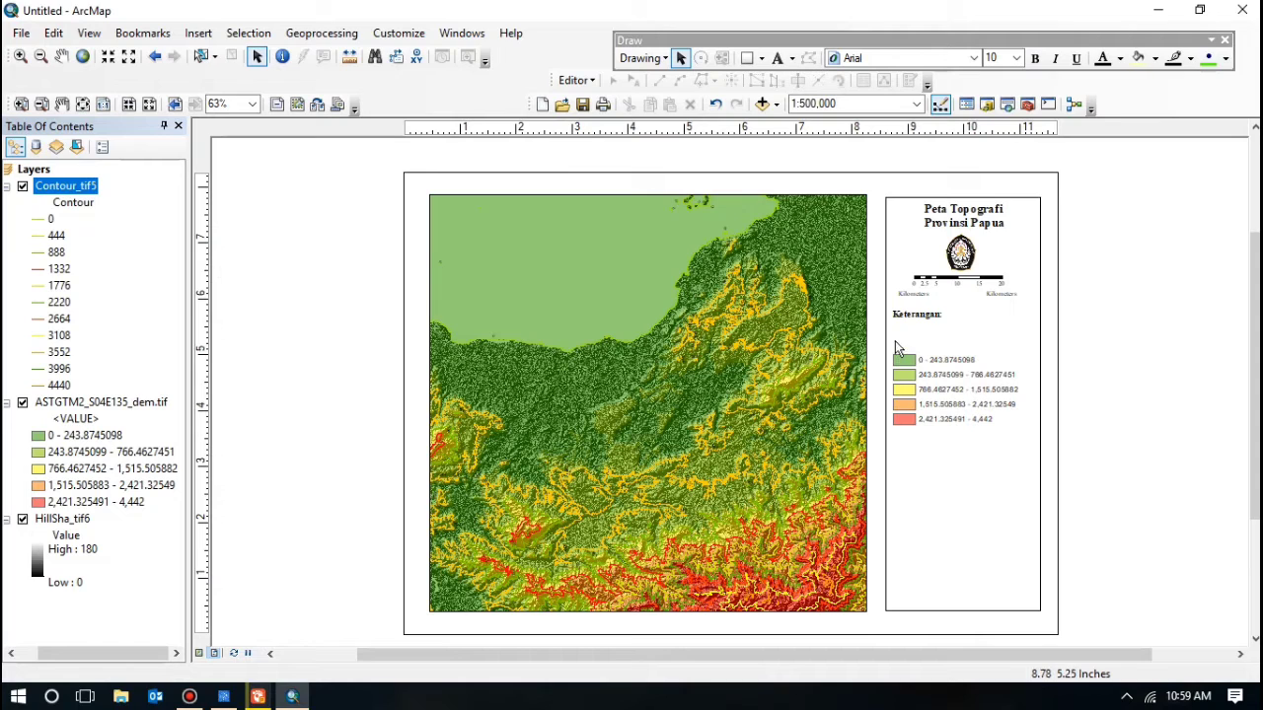
Step: Group the colour swatches and labels and move them up under Keterangan:
drag(895, 340, 1026, 432)
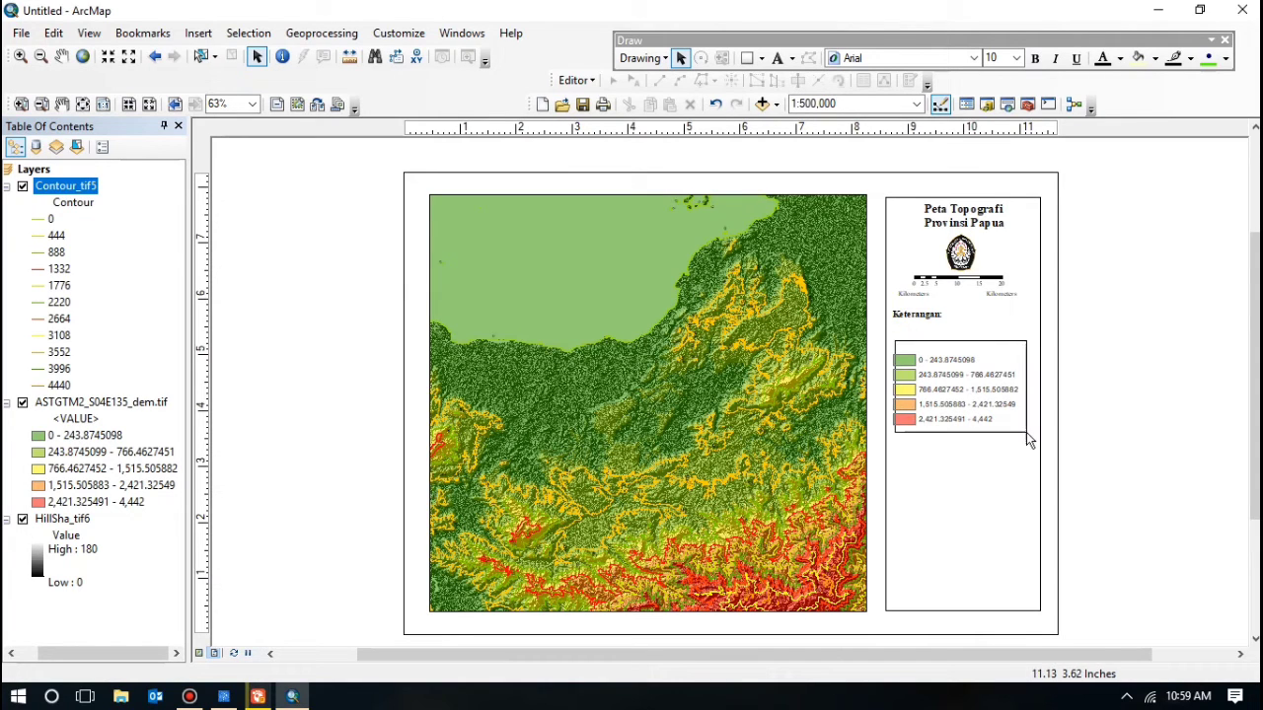
drag(891, 343, 1024, 445)
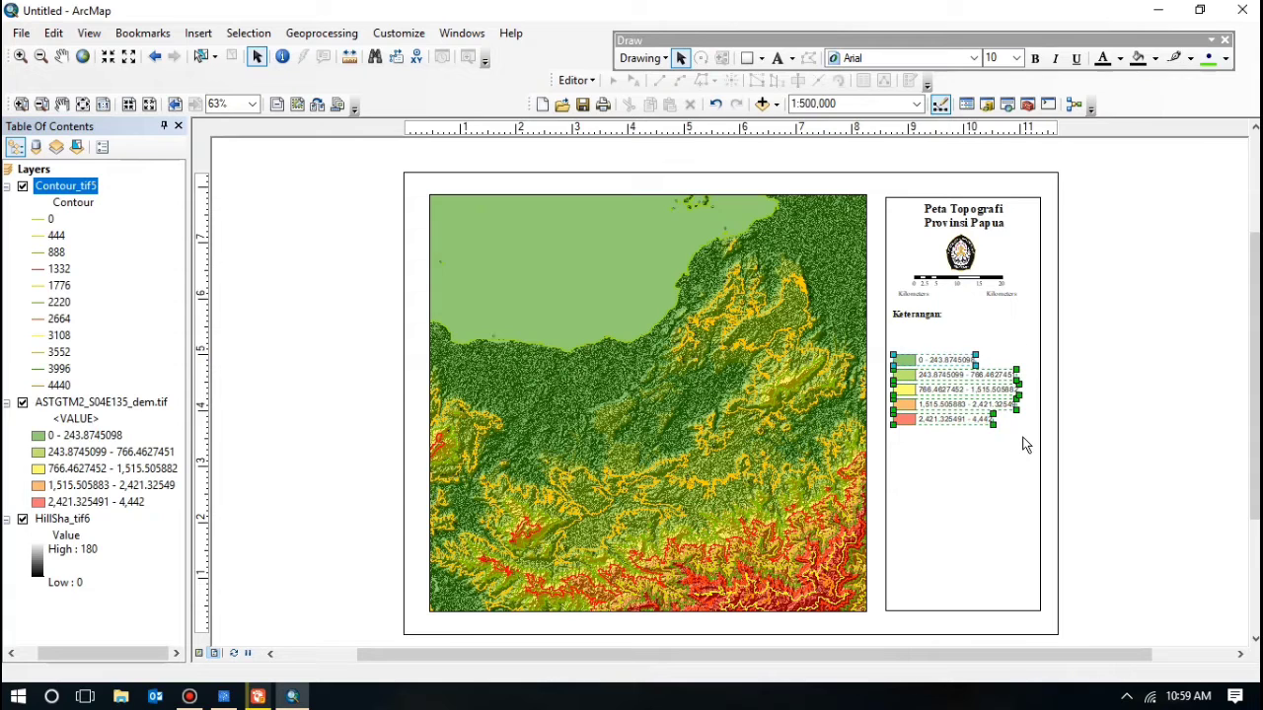
right_click(953, 394)
click(996, 202)
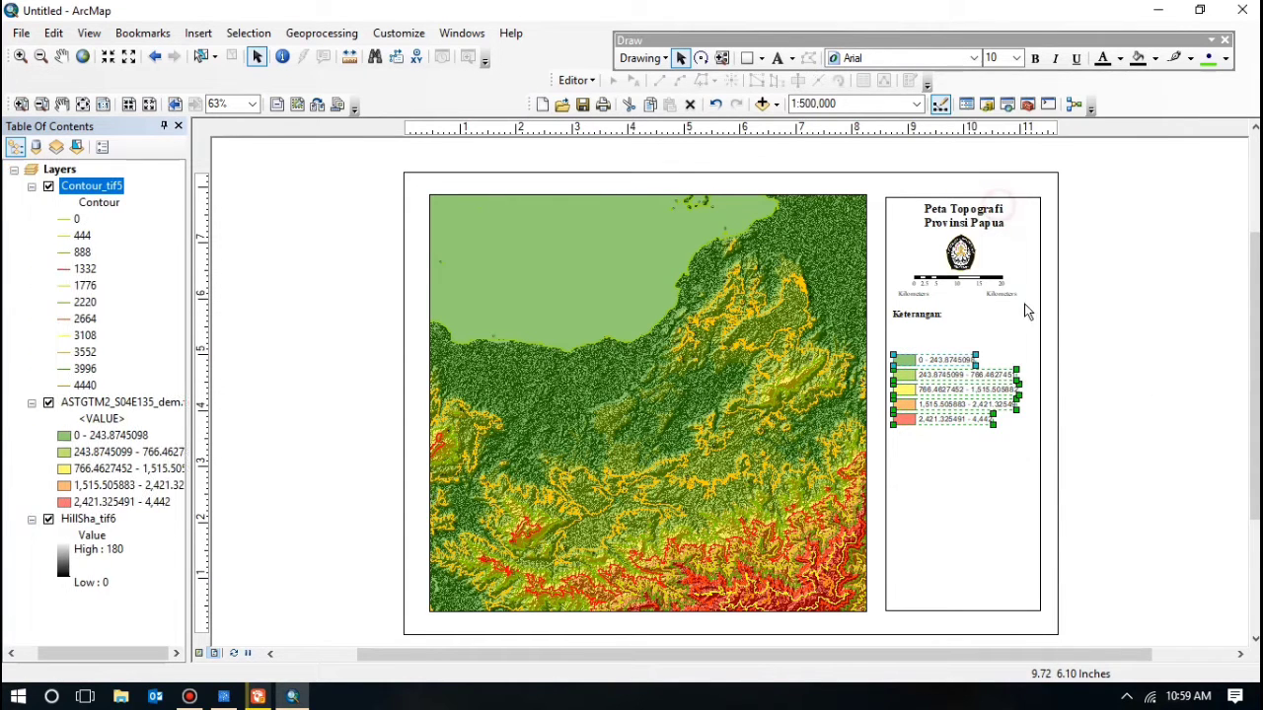
drag(919, 392, 930, 368)
click(1122, 335)
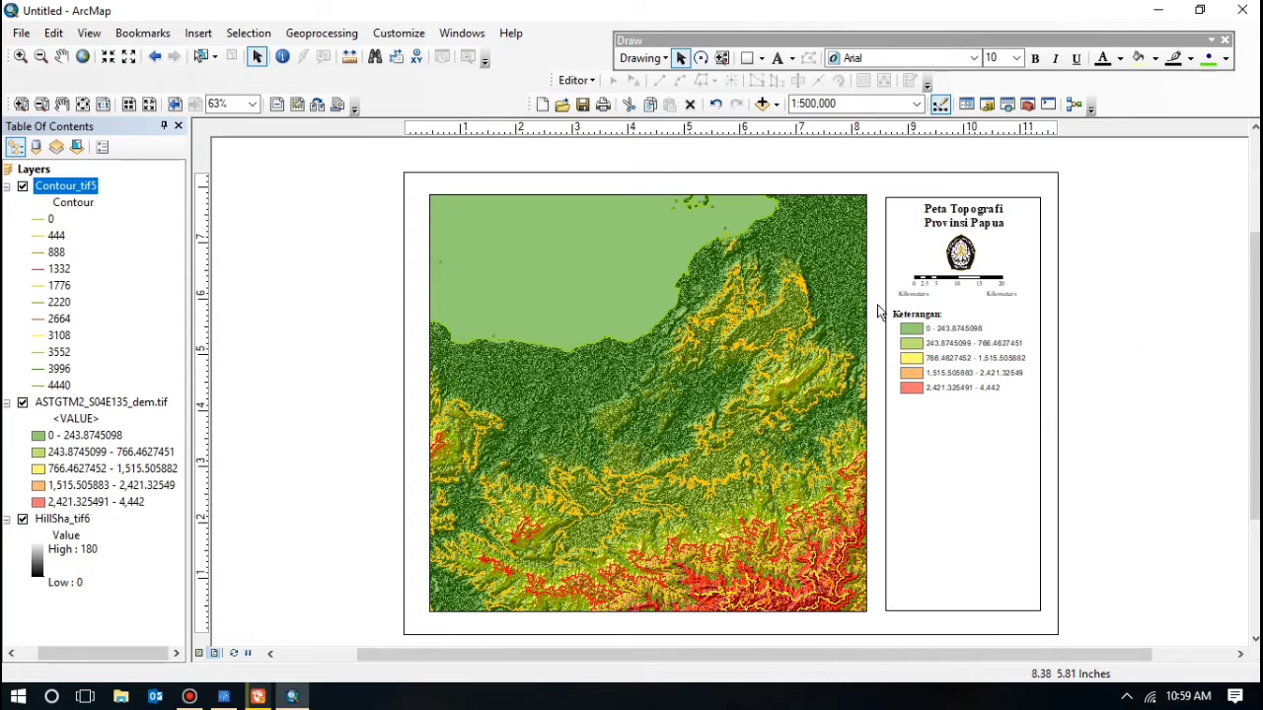
Step: Group the Keterangan: title with the legend entries into one element
mouse_move(891, 303)
mouse_down()
mouse_move(890, 397)
mouse_move(1037, 411)
mouse_move(1026, 414)
mouse_up()
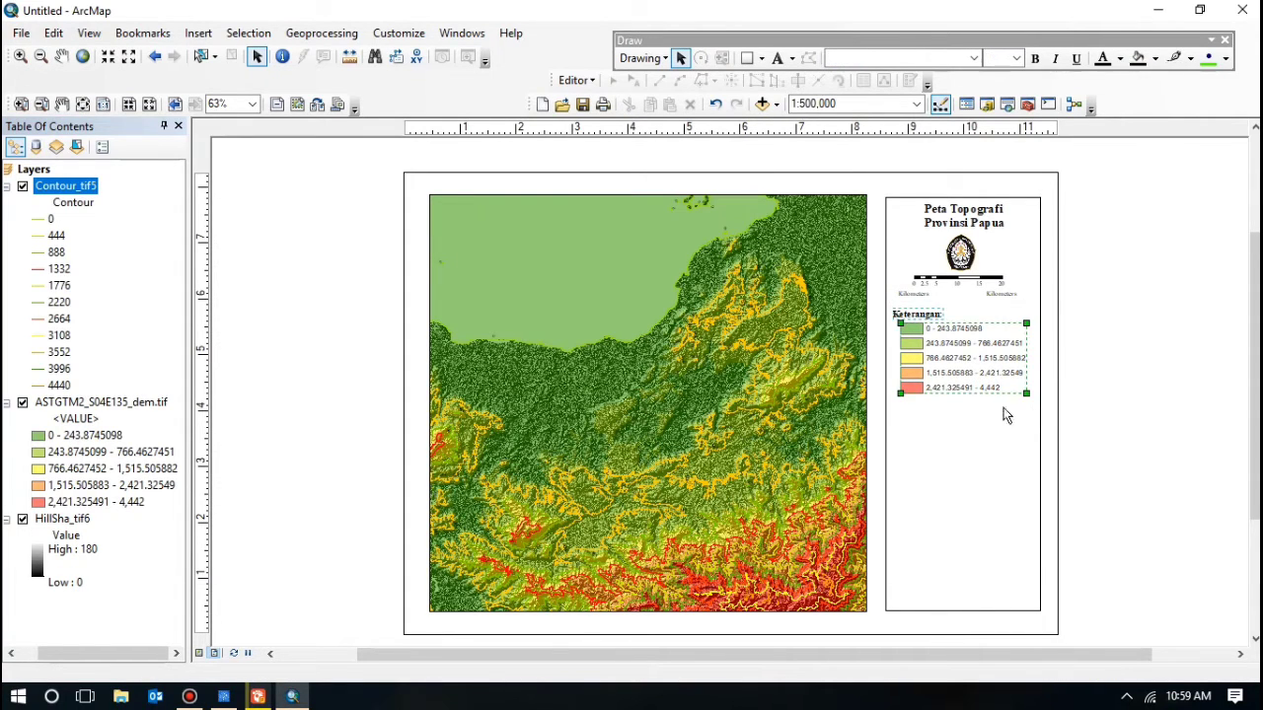
right_click(953, 343)
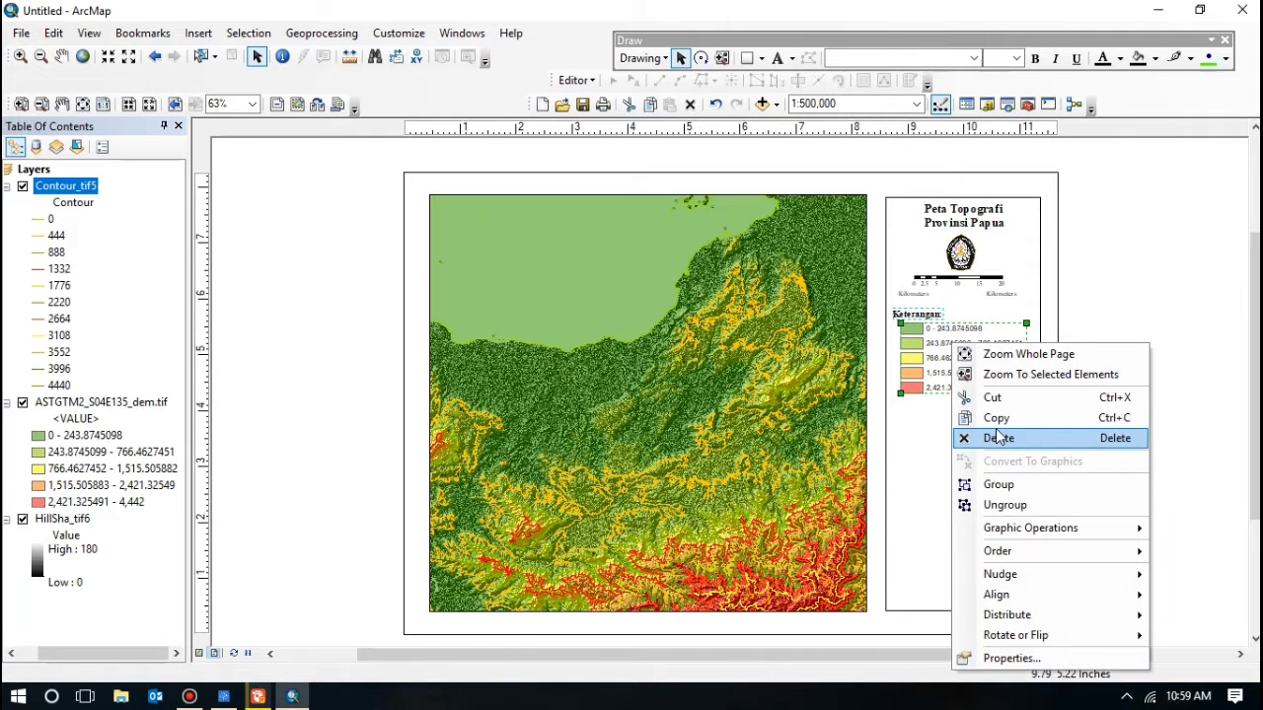
click(1000, 483)
click(1153, 334)
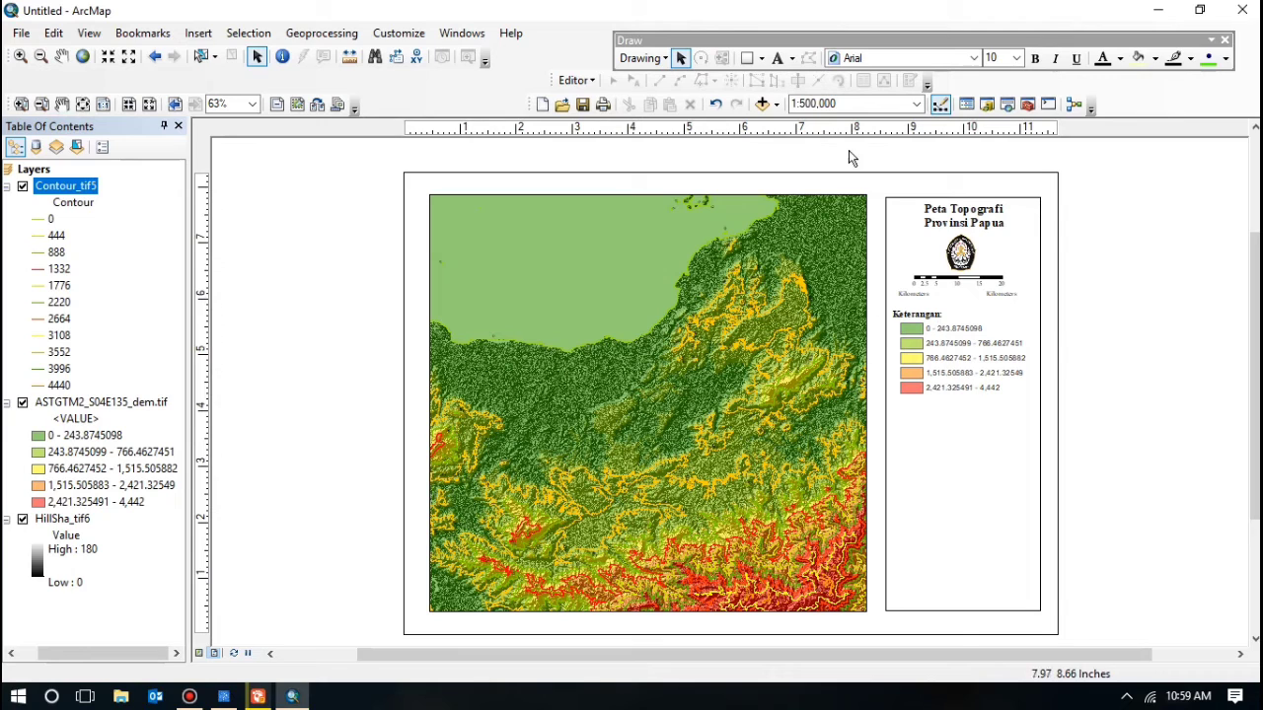
Step: Add a text element reading 'Inset Peta:' in the side panel
click(779, 60)
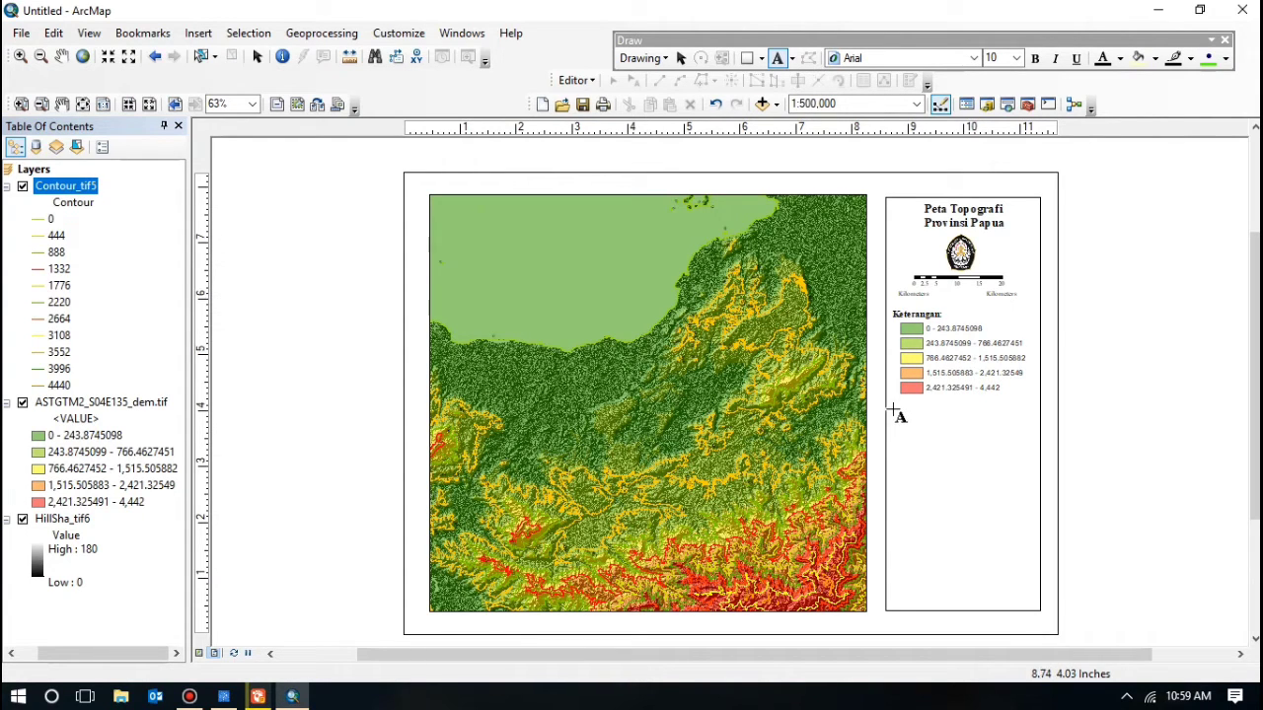
click(892, 408)
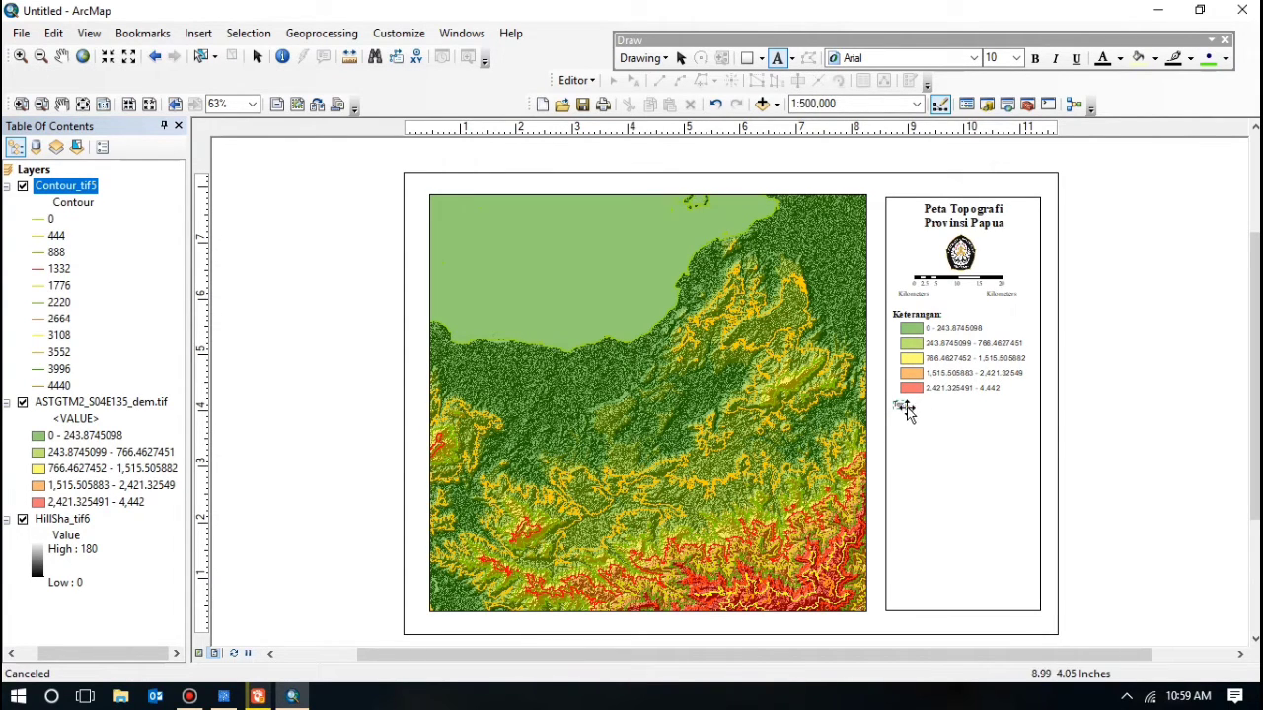
double_click(900, 406)
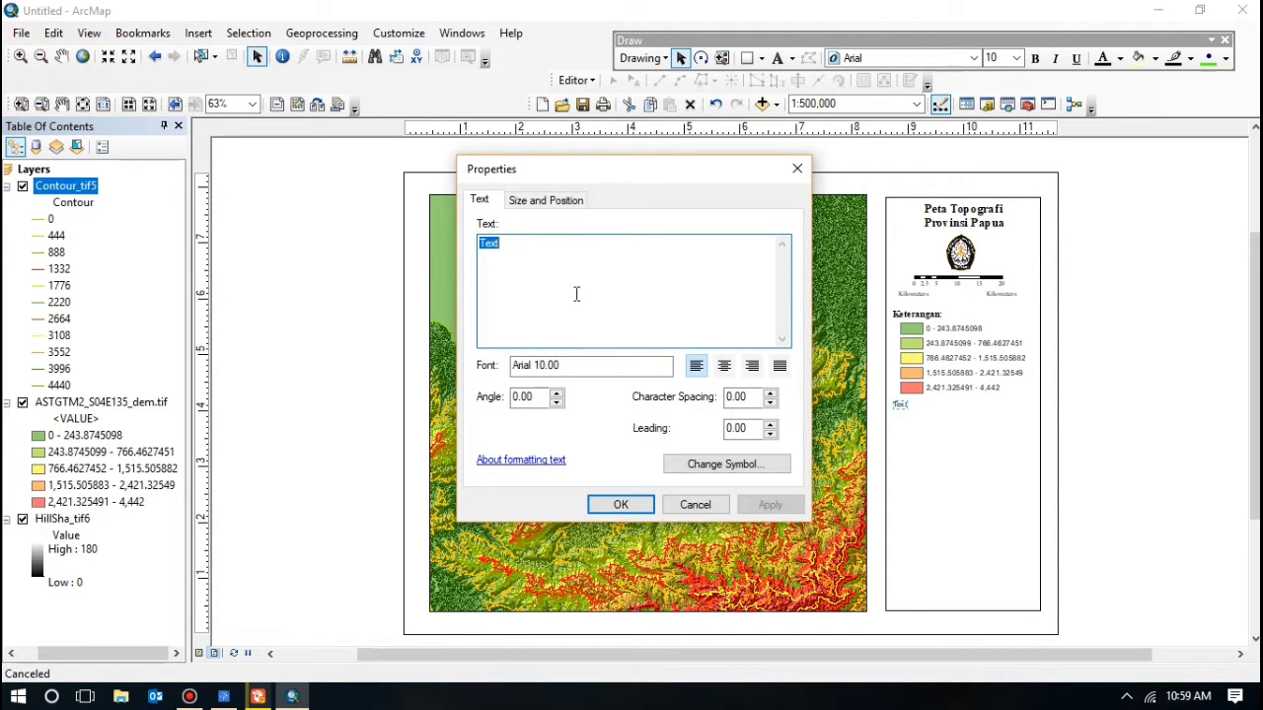
key(BackSpace)
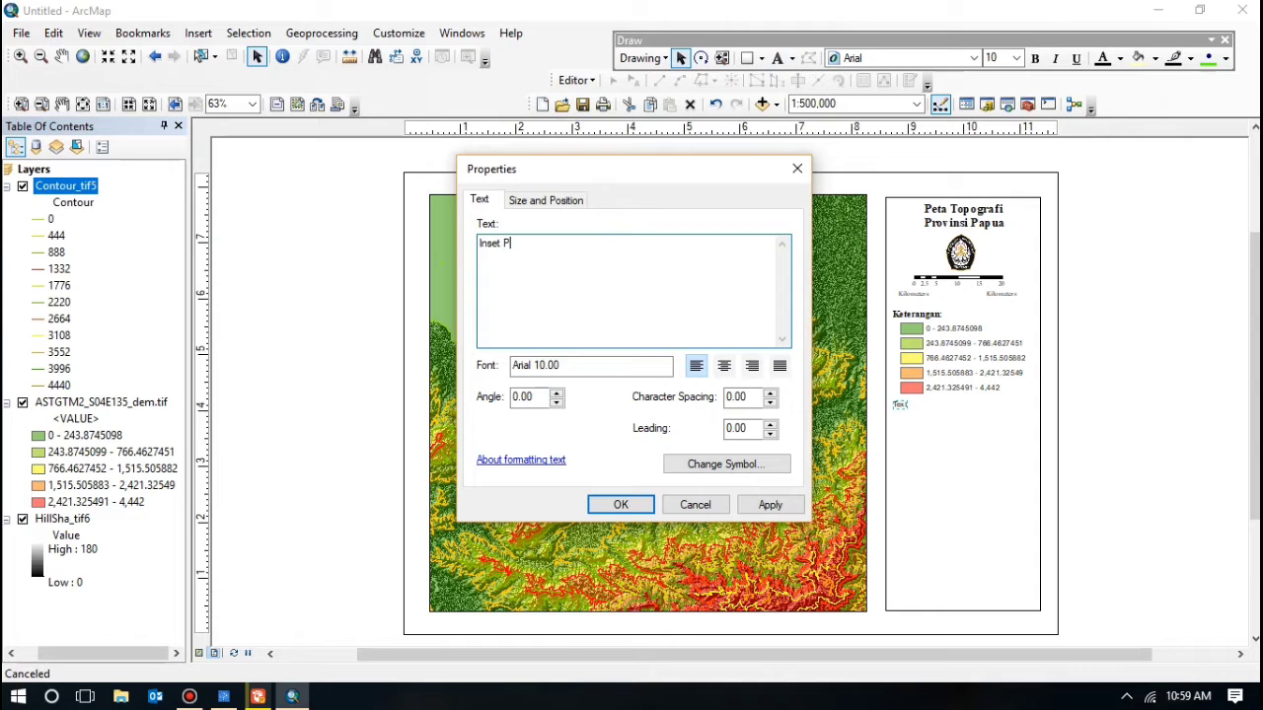
text(Inset Peta:)
click(620, 505)
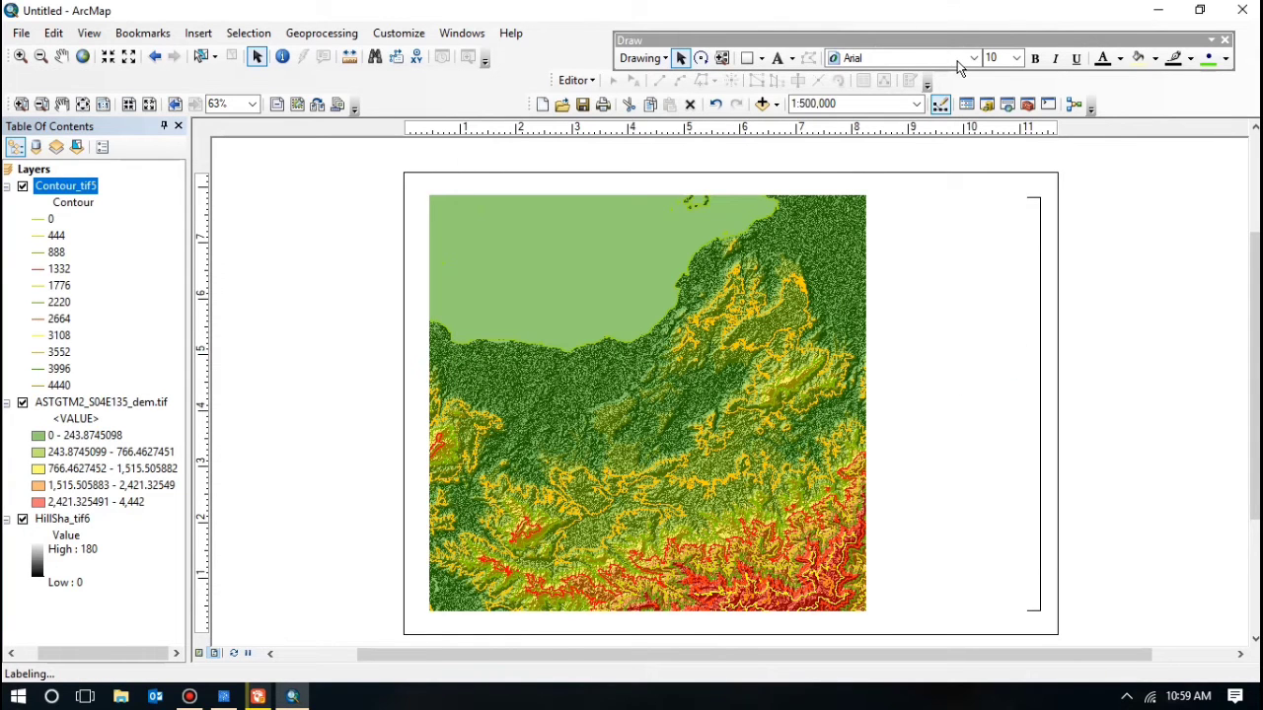
Step: Format the Inset Peta: heading as bold Times New Roman, size 12
click(975, 59)
click(977, 59)
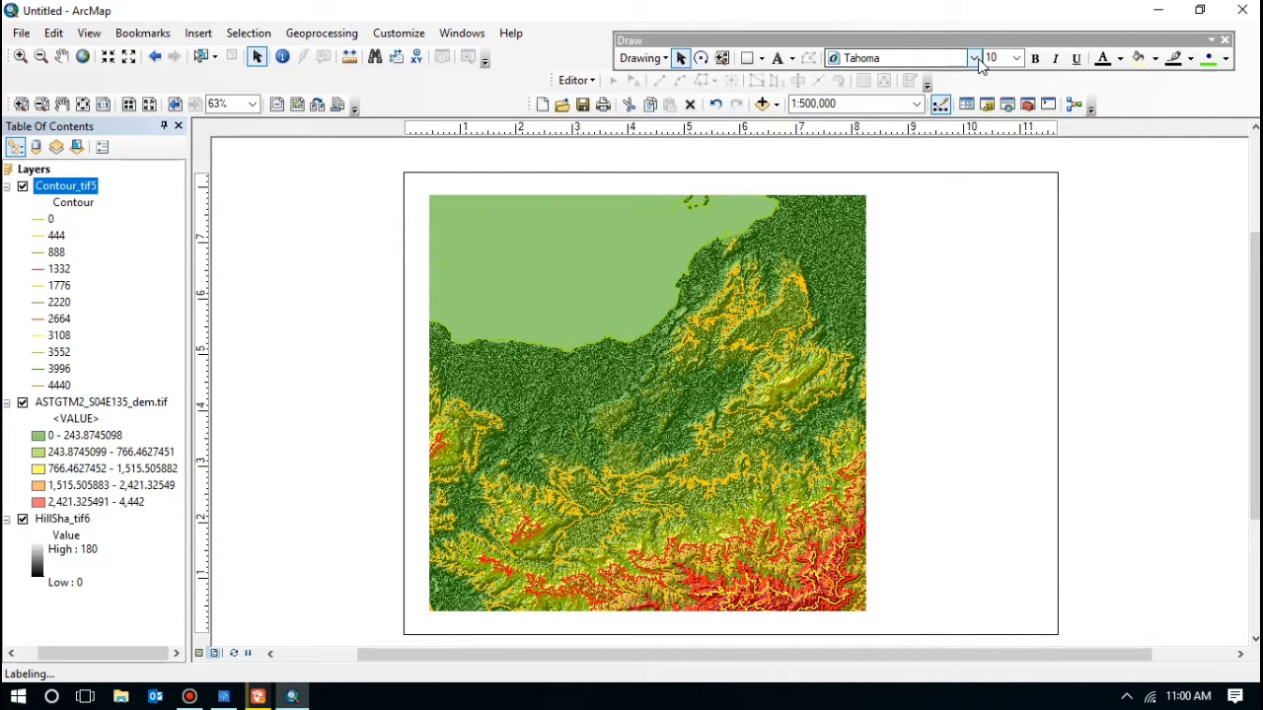
click(976, 59)
scroll(934, 148, down, 2)
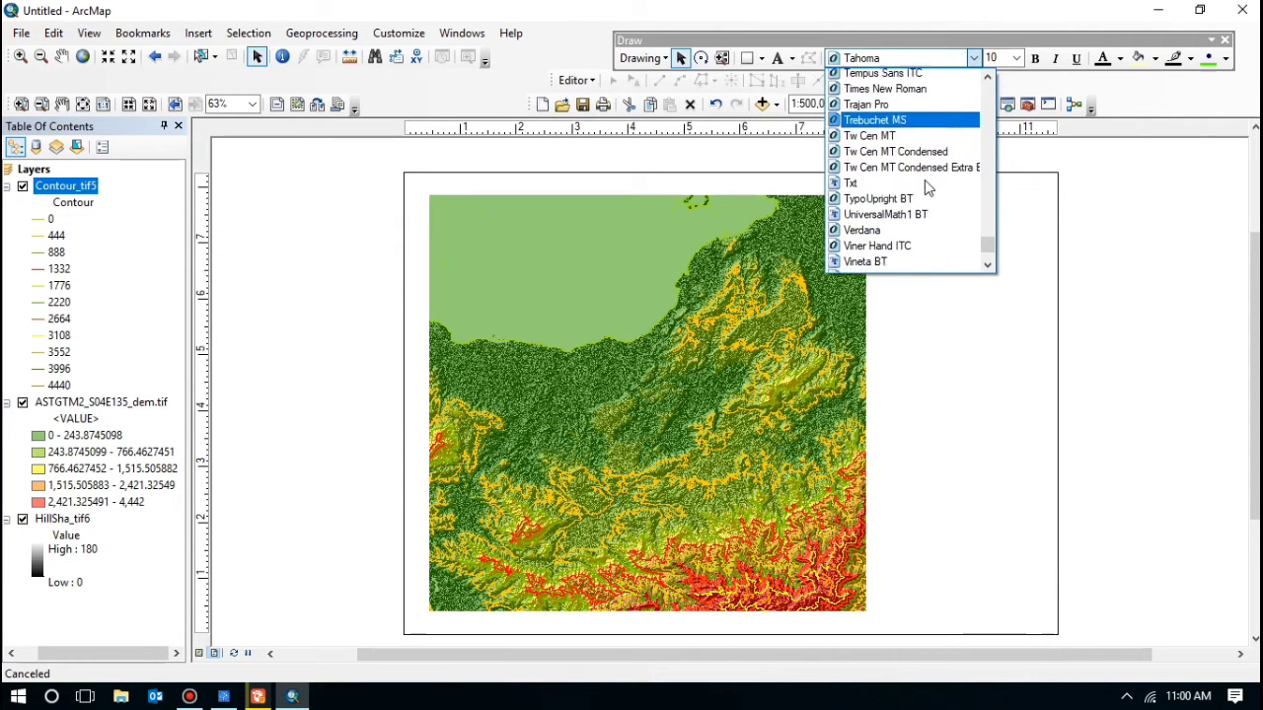
scroll(928, 162, up, 1)
click(923, 142)
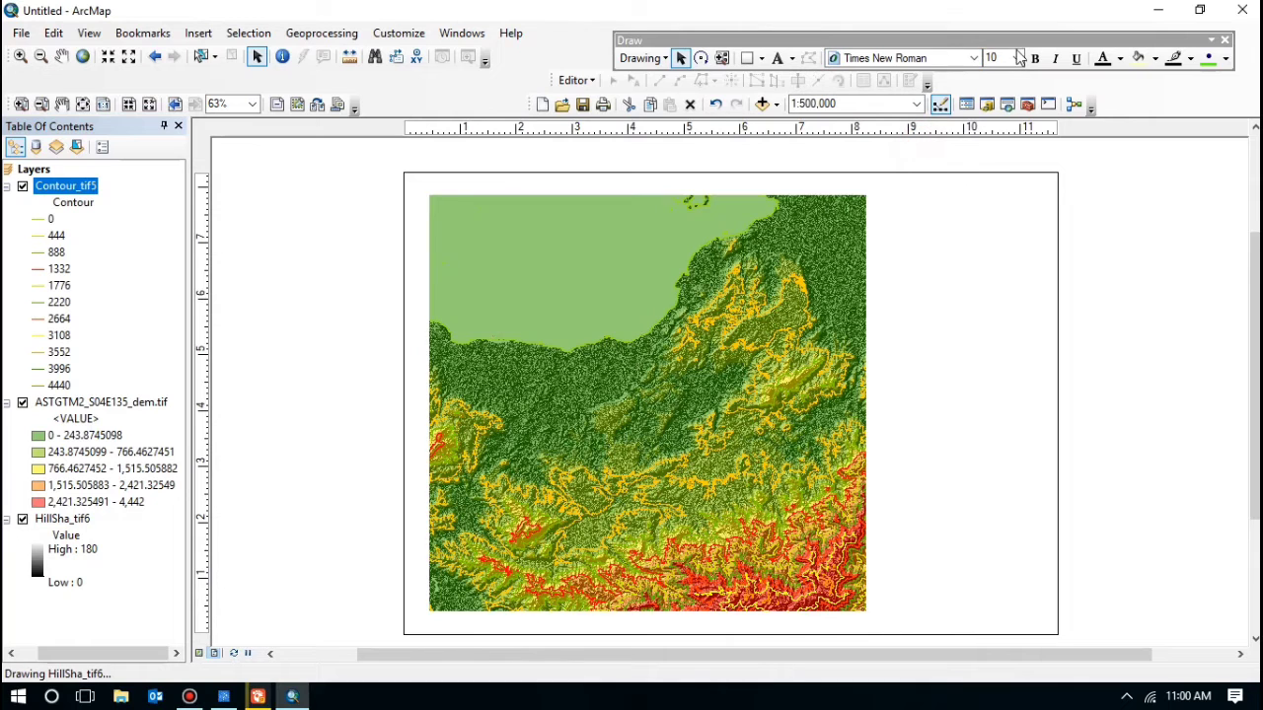
click(1018, 58)
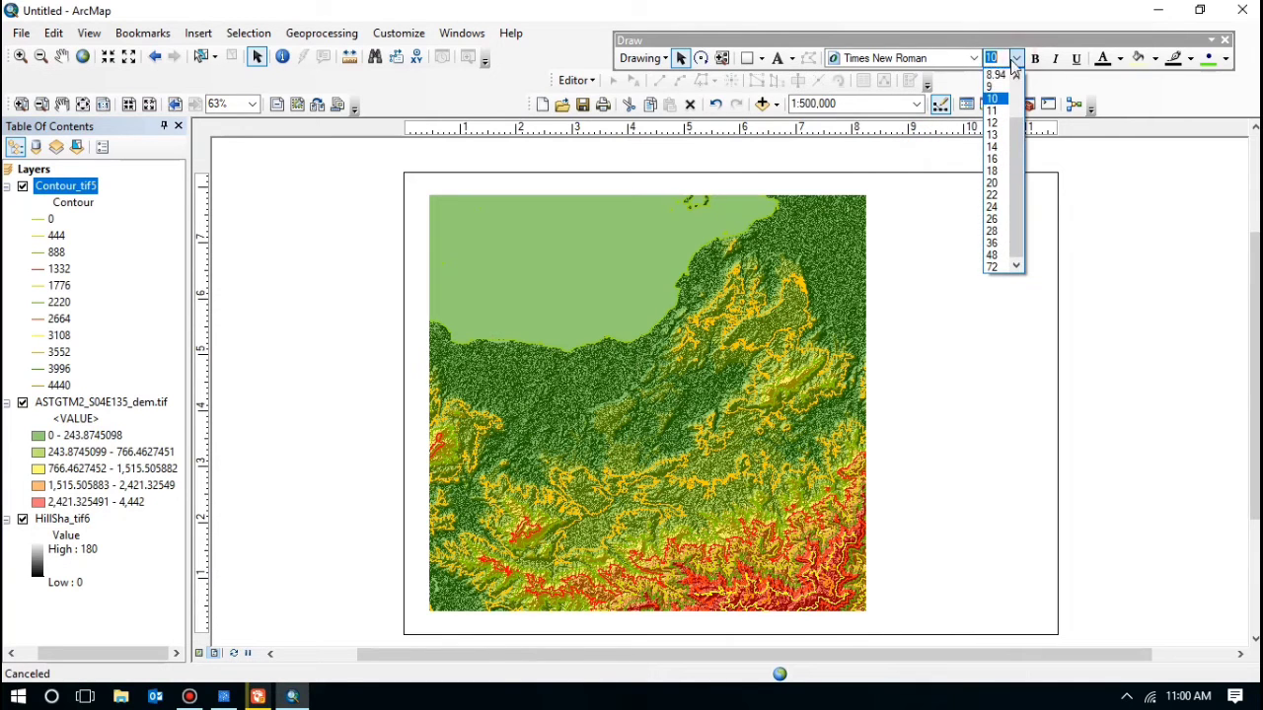
click(991, 123)
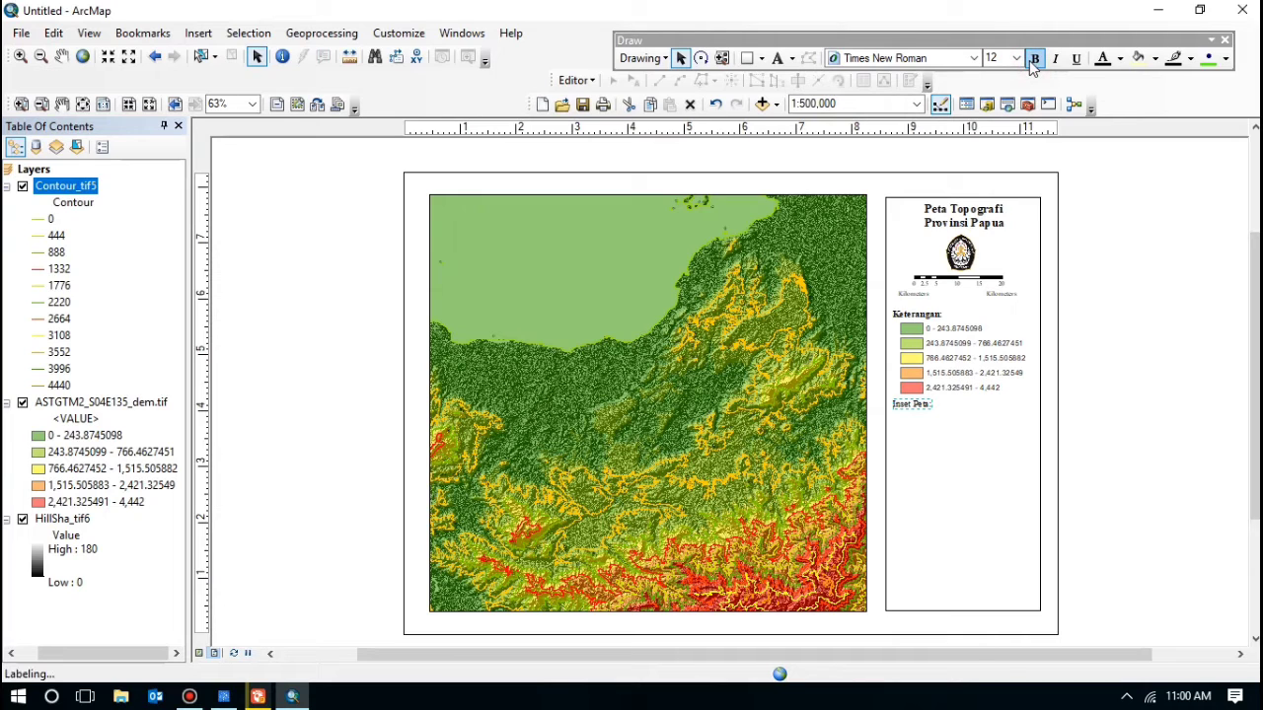
click(947, 434)
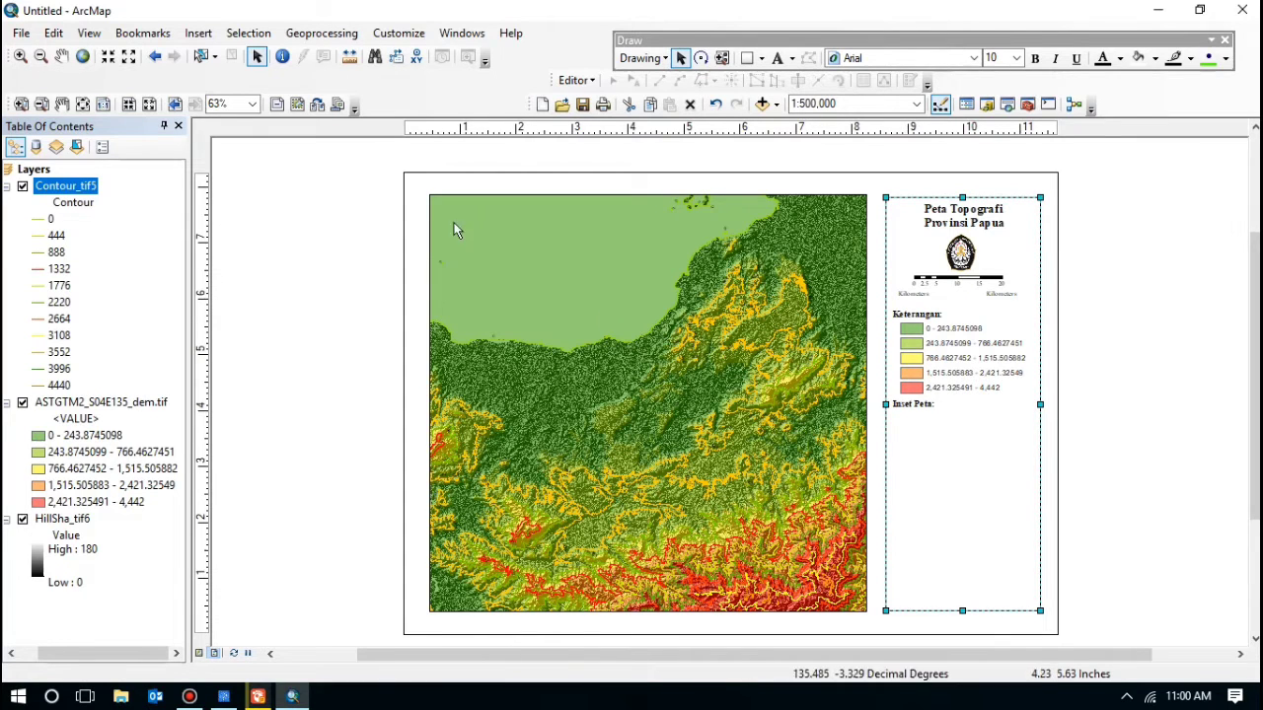
Step: Insert a data frame, place it below Inset Peta:, and narrow it to fit the panel
click(195, 35)
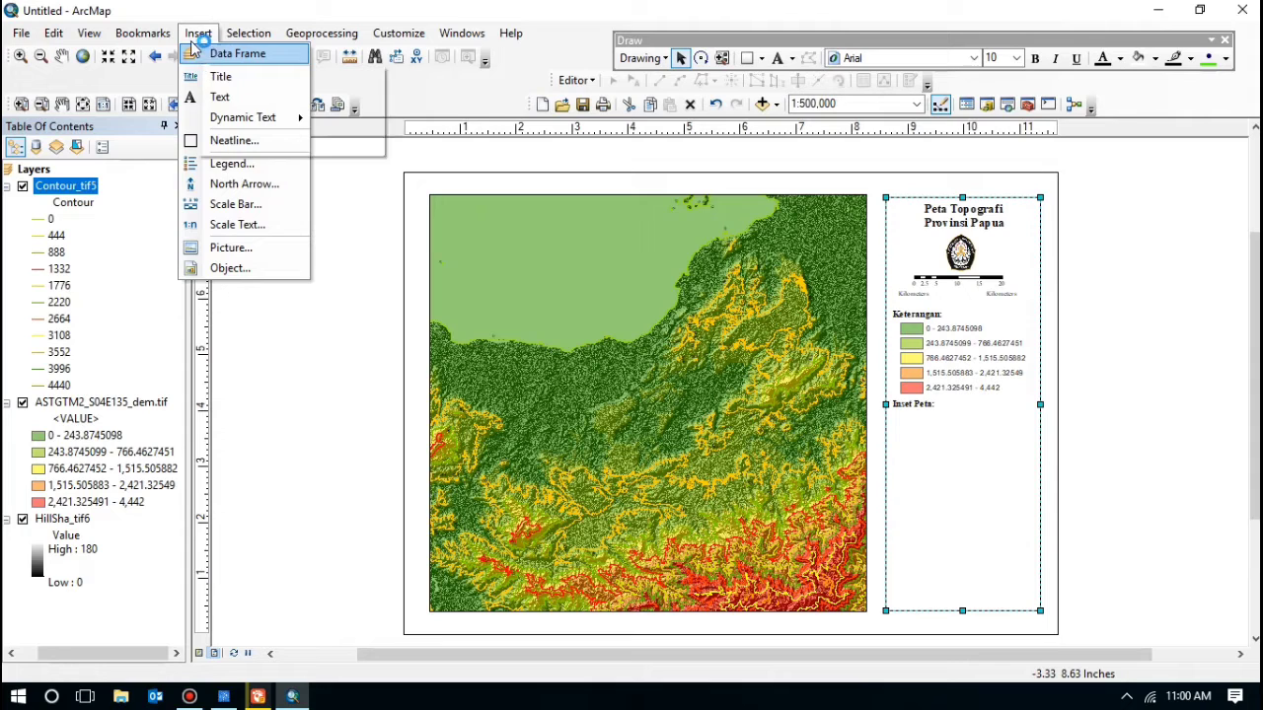
click(219, 57)
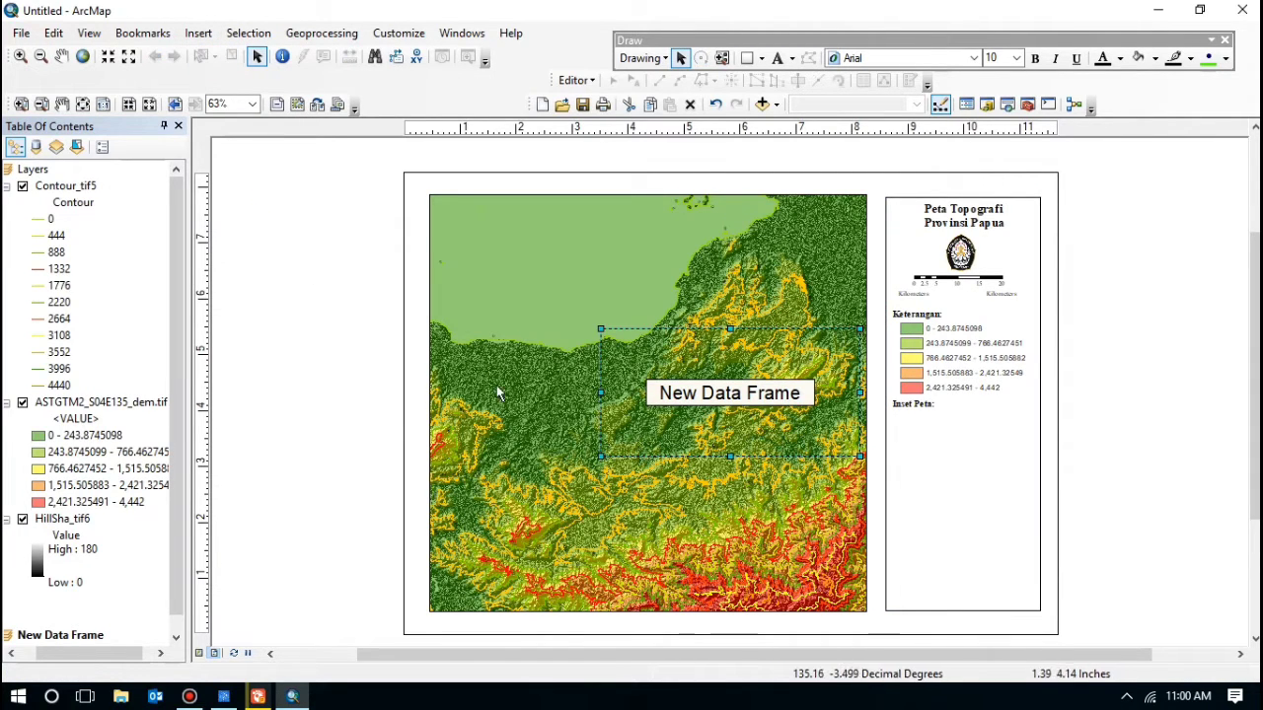
drag(737, 401, 1038, 482)
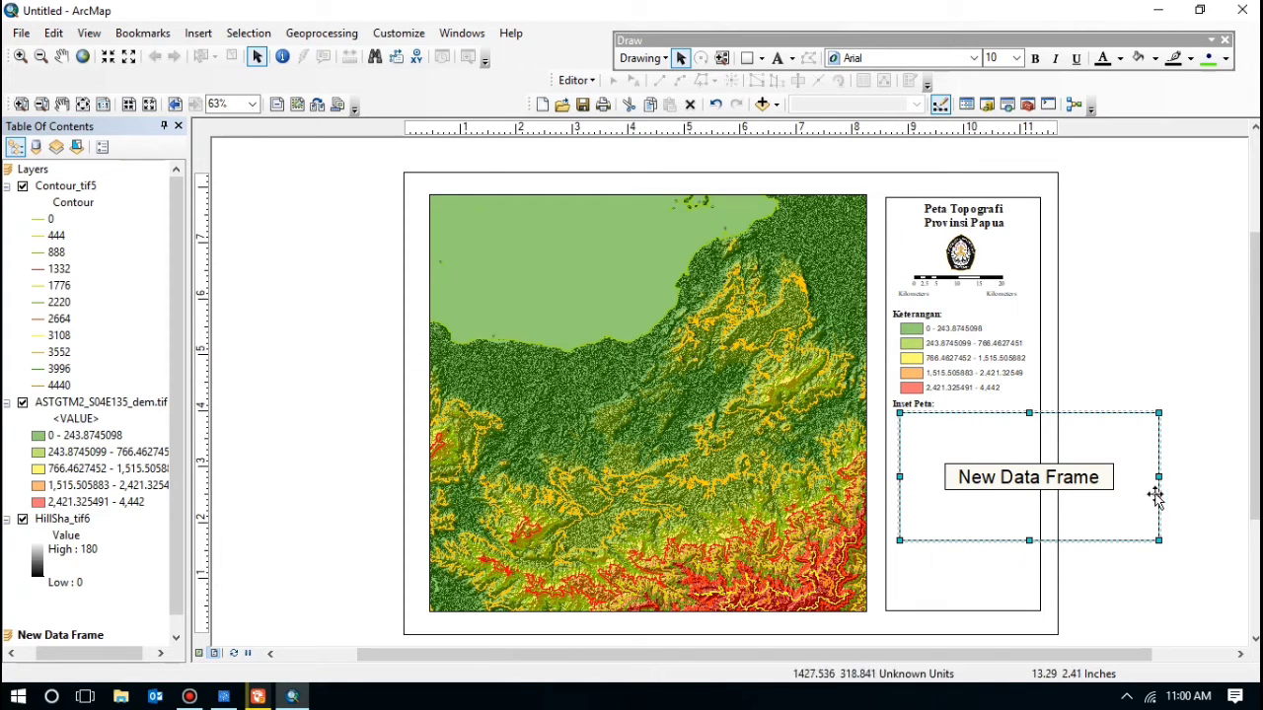
drag(1159, 478, 1027, 486)
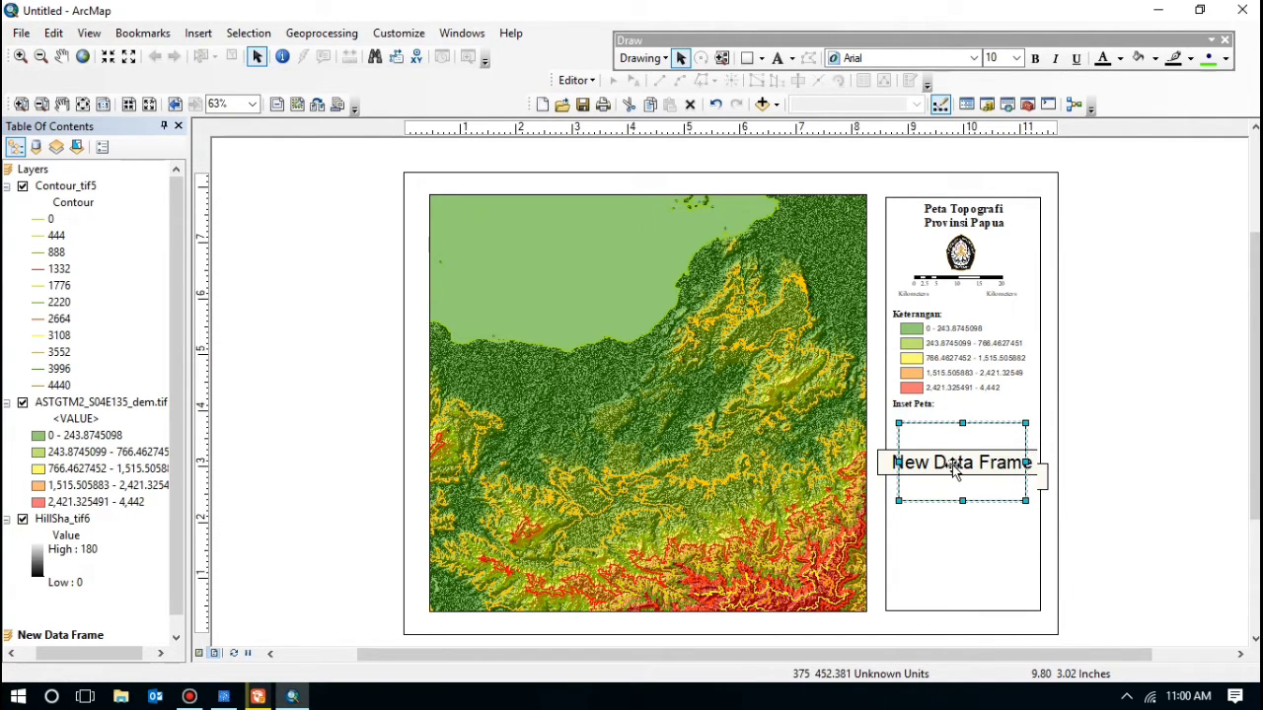
Step: Add Indo_provinces.shp from the course Data folder to the new inset data frame
right_click(954, 471)
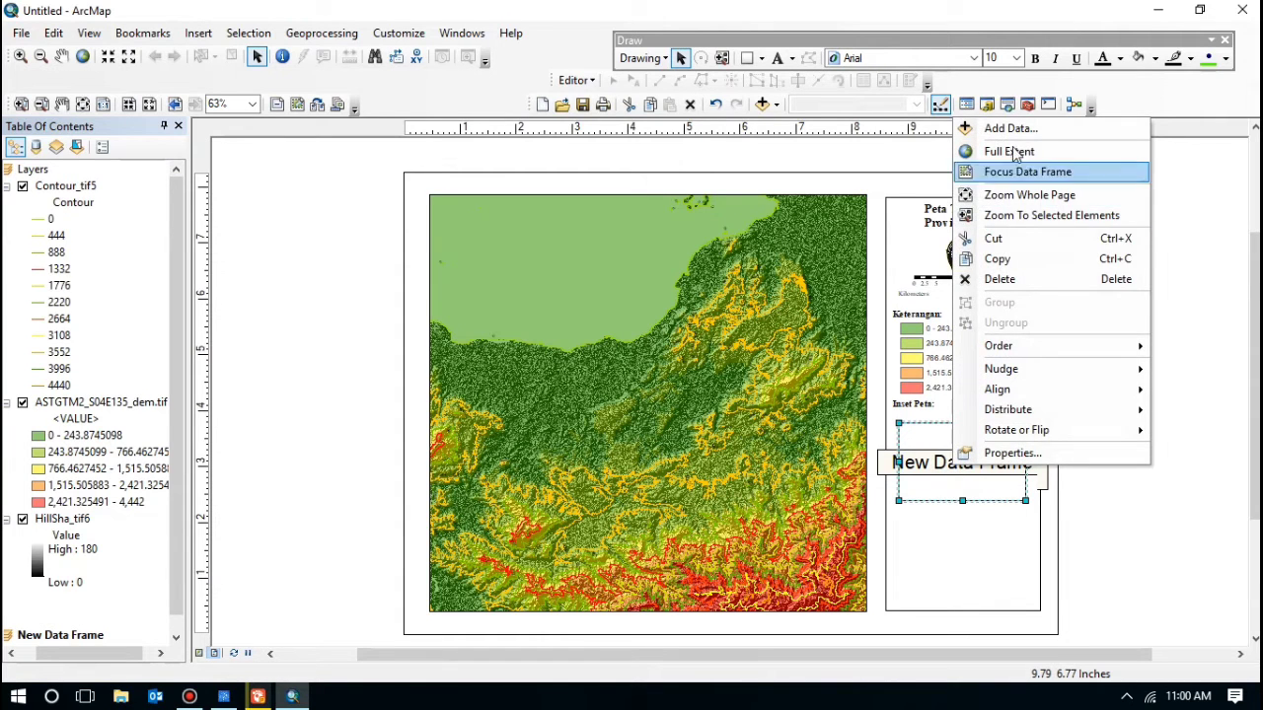
click(1016, 130)
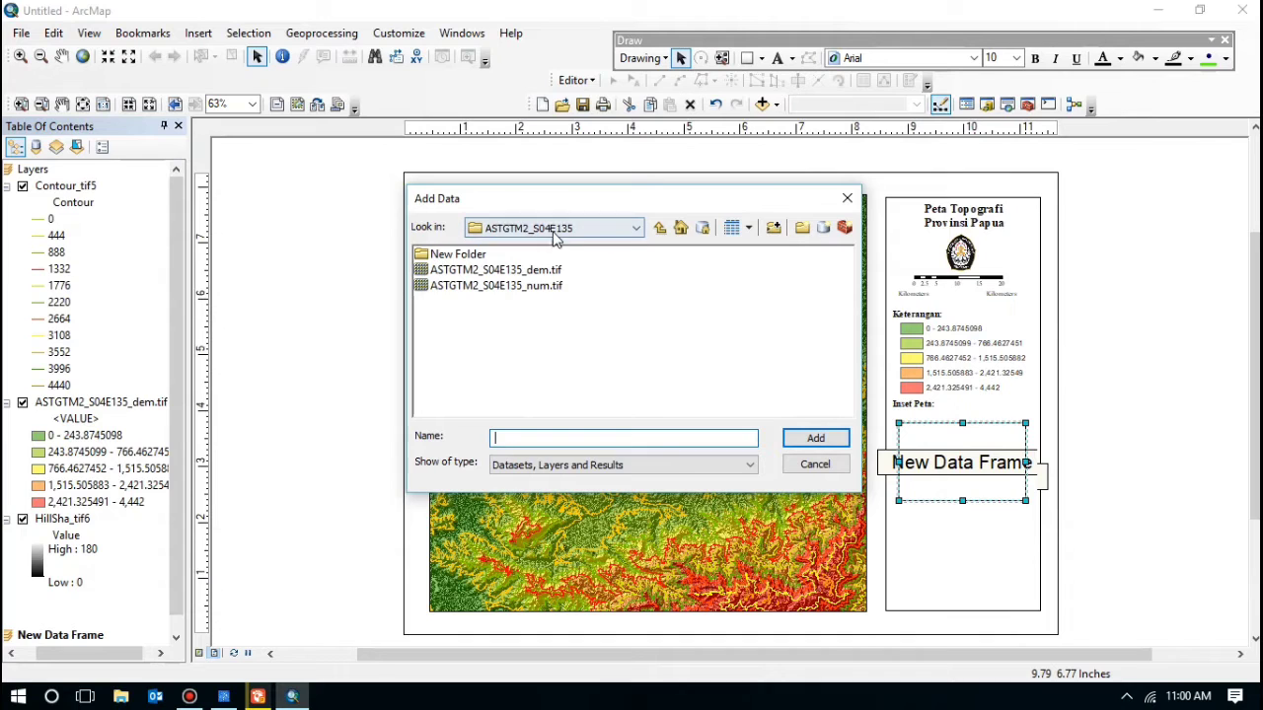
click(621, 228)
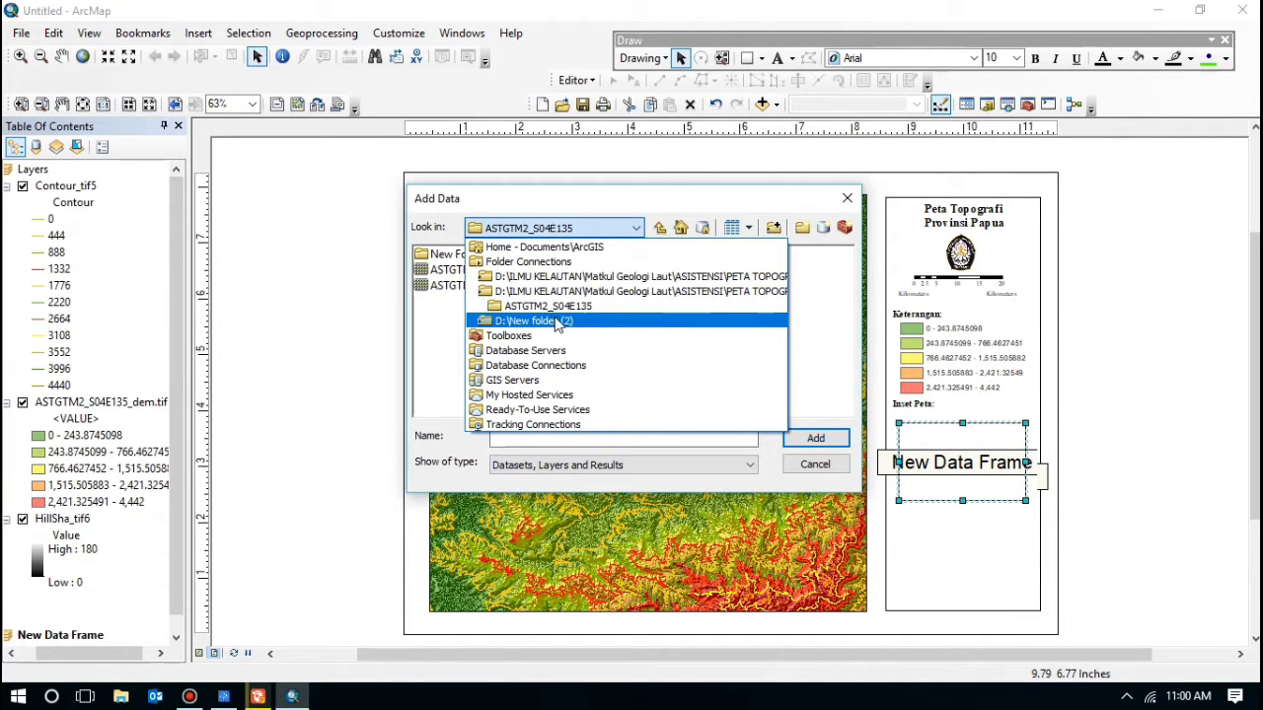
click(553, 292)
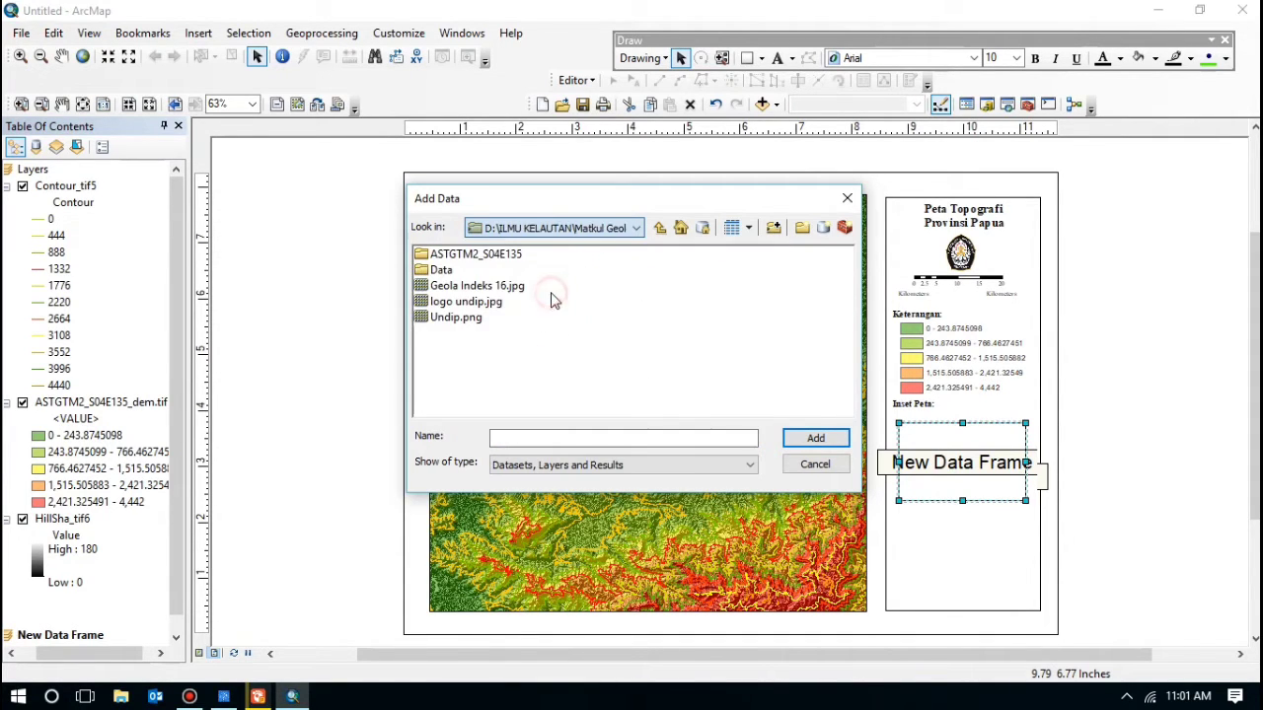
double_click(441, 270)
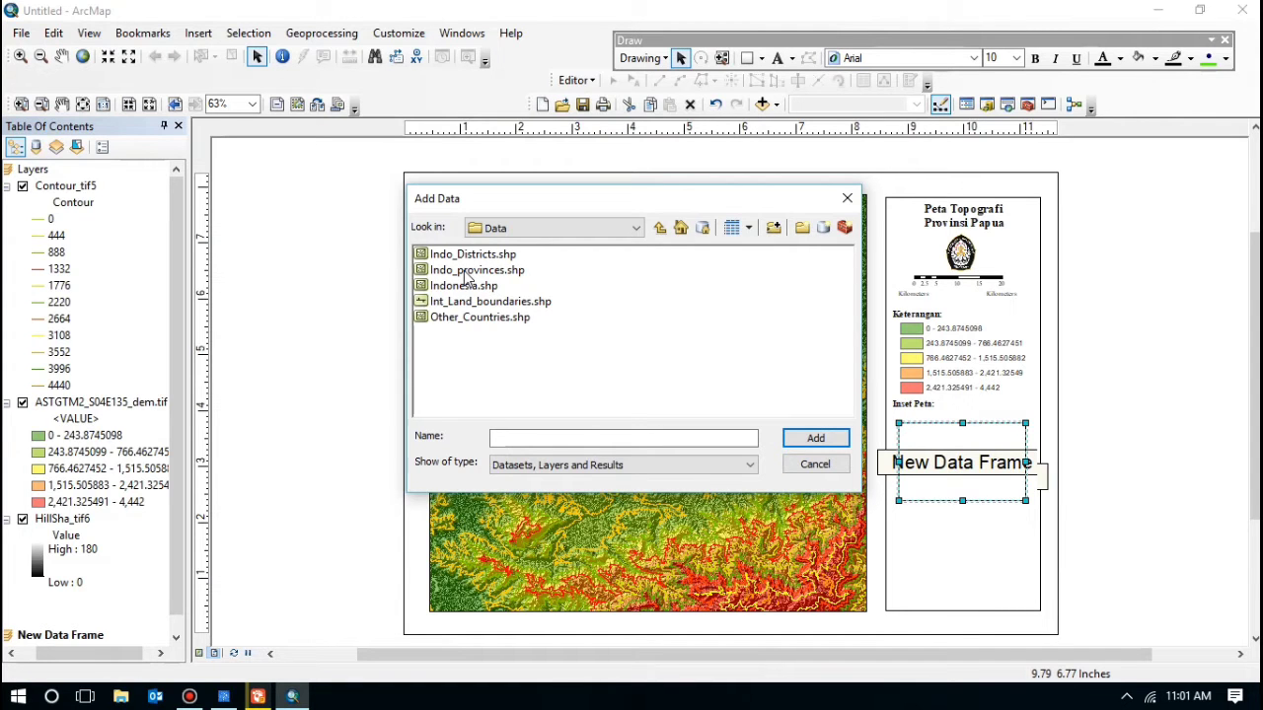
click(468, 273)
click(815, 438)
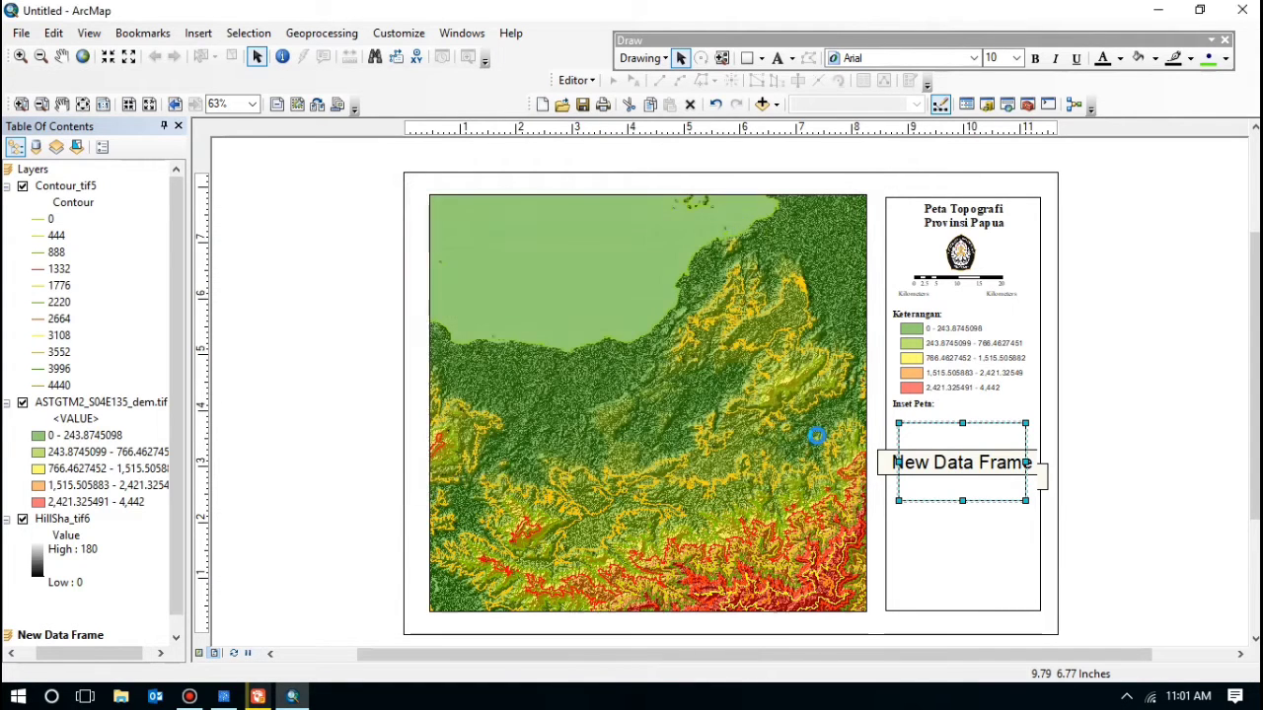
click(1128, 417)
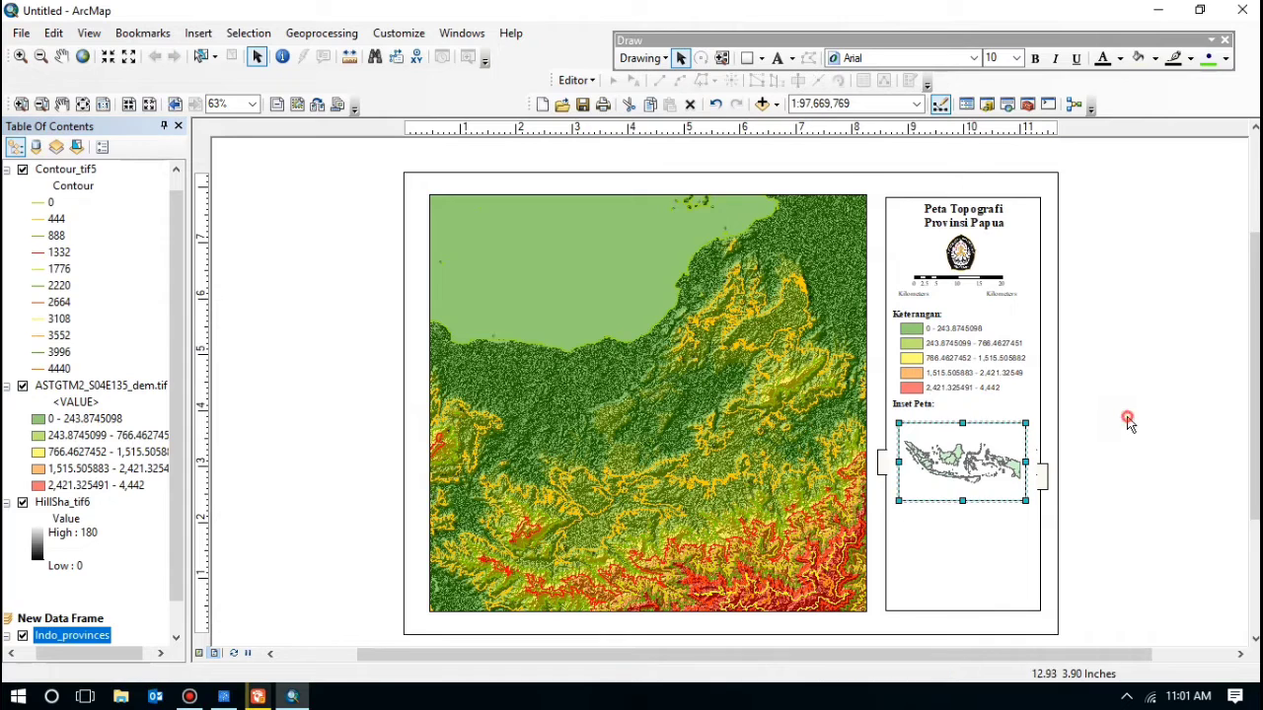
click(971, 454)
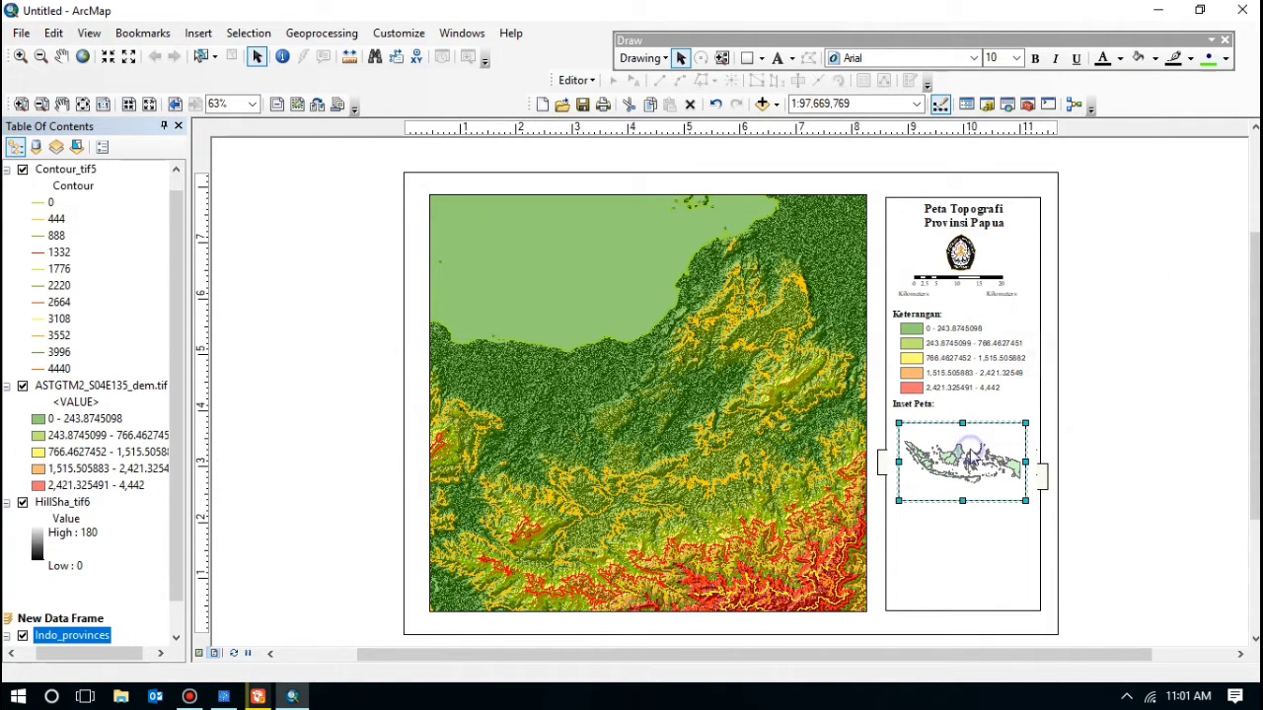
right_click(971, 455)
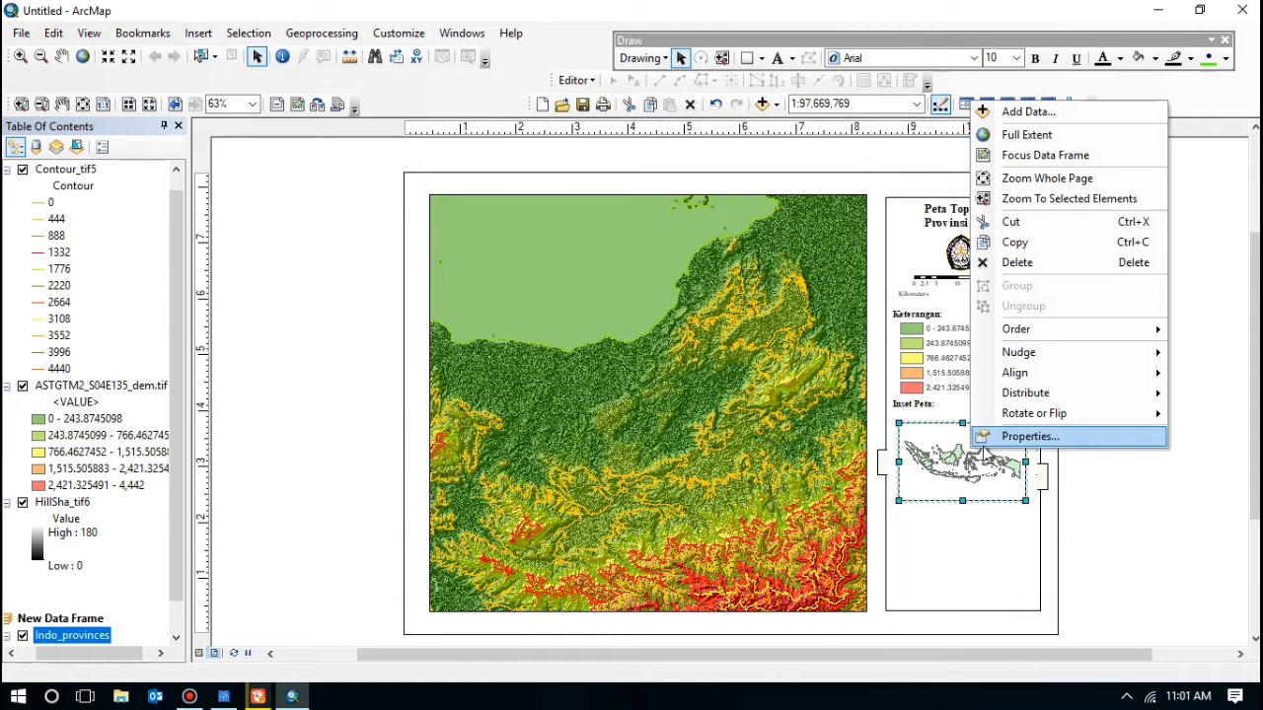
Step: Give the inset data frame a Lt Blue background
click(1009, 440)
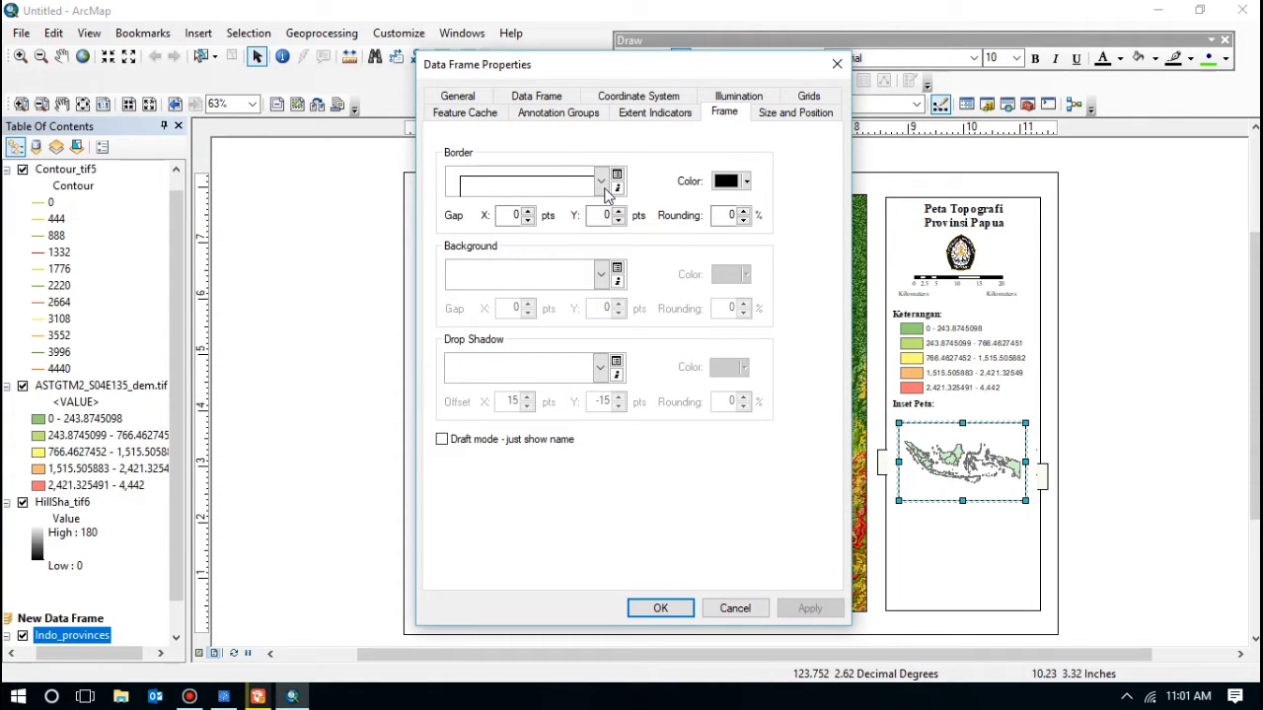
click(600, 274)
click(577, 326)
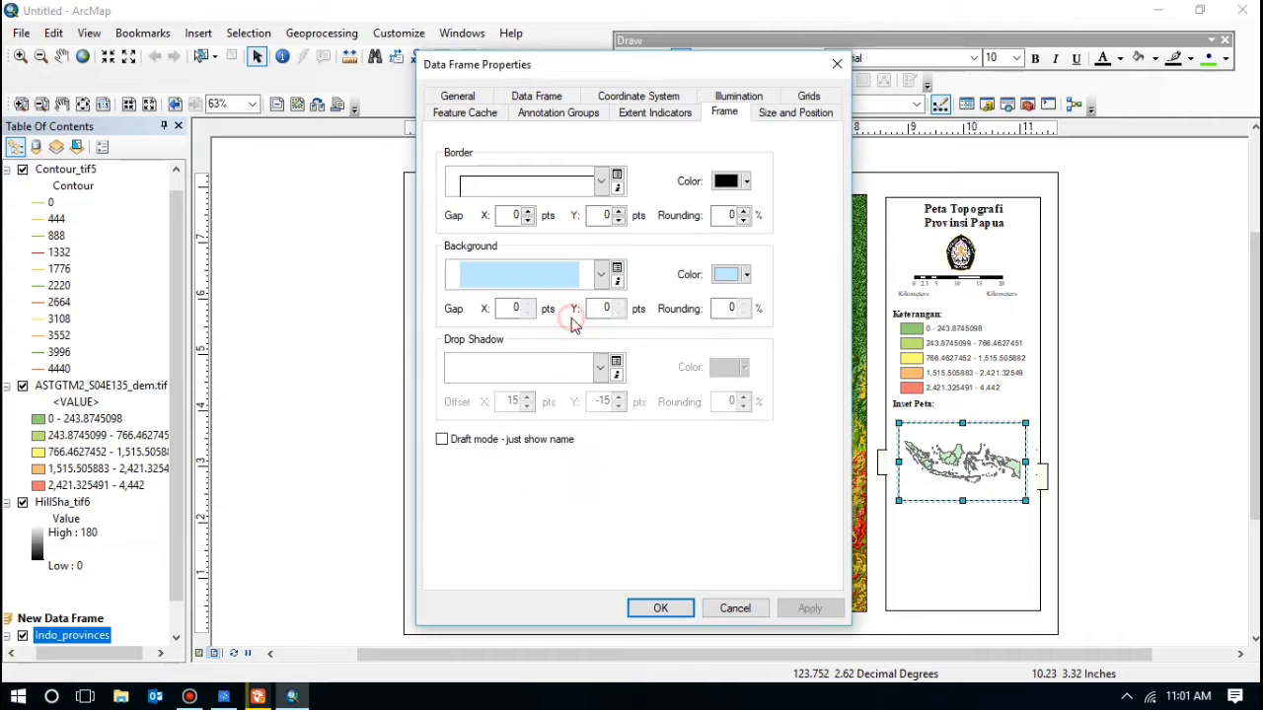
click(656, 609)
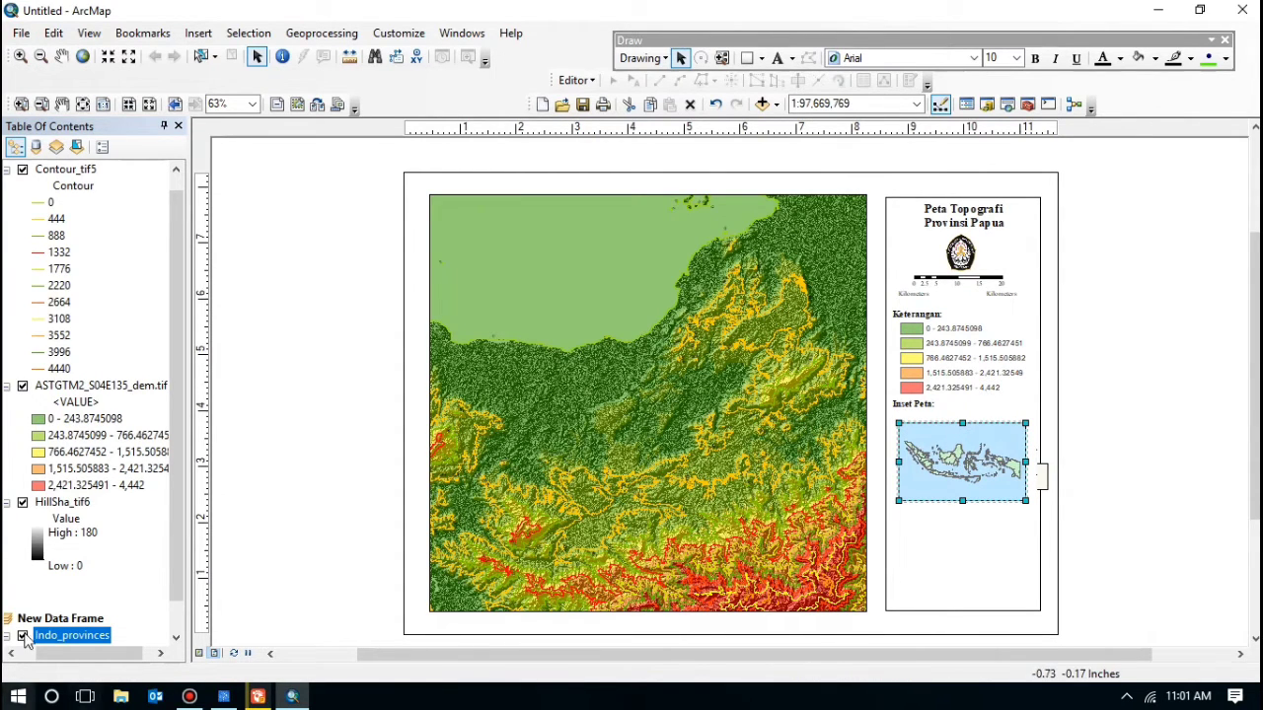
Step: Bring up the layer properties for Indo_provinces
scroll(123, 325, down, 1)
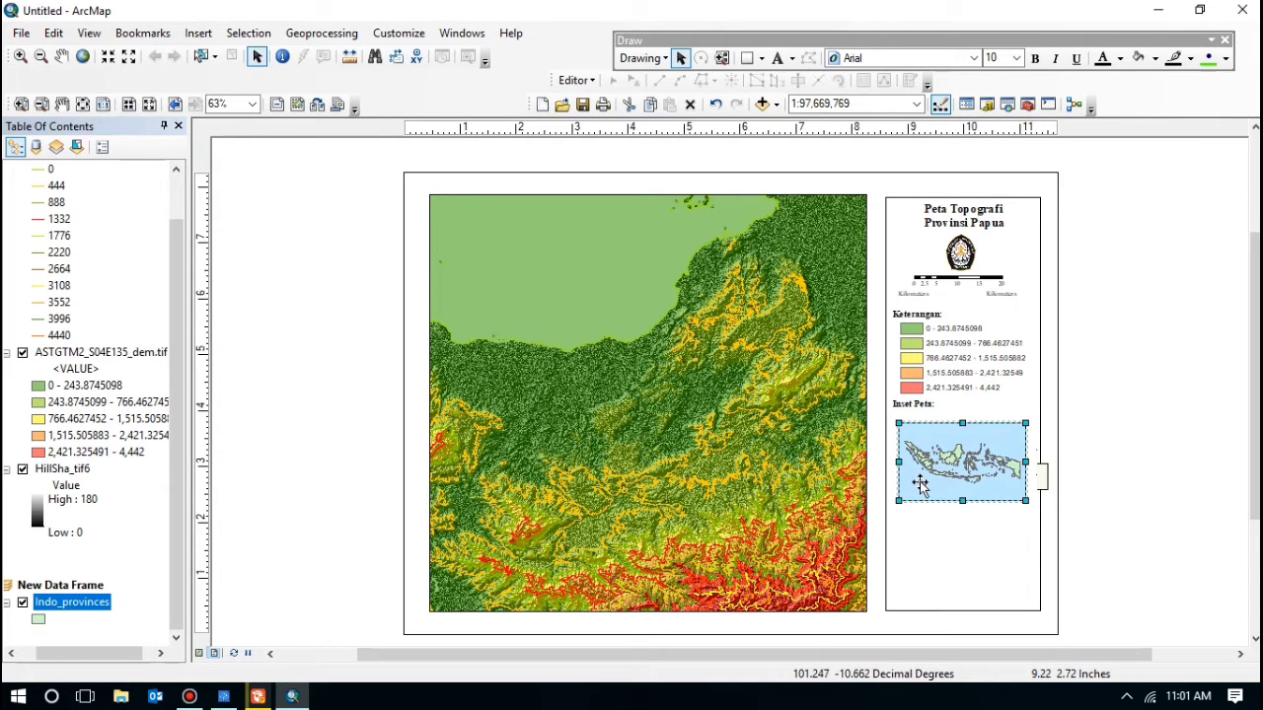
right_click(61, 607)
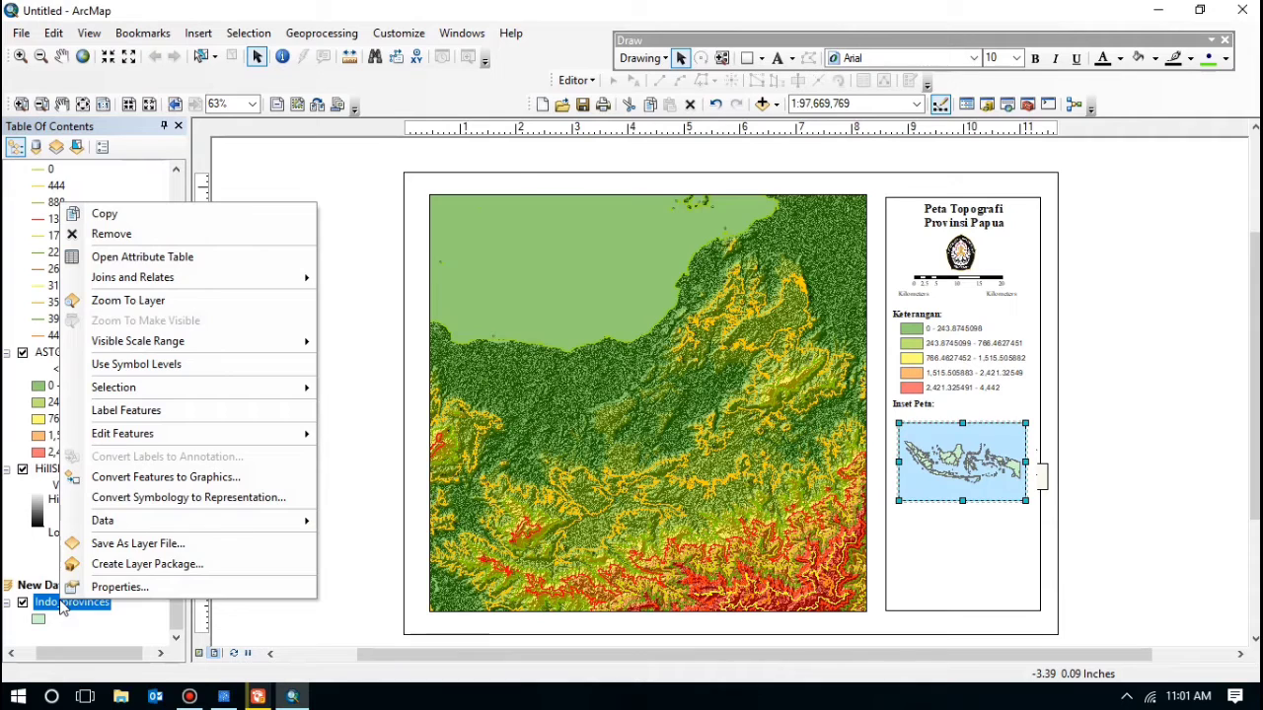
click(110, 582)
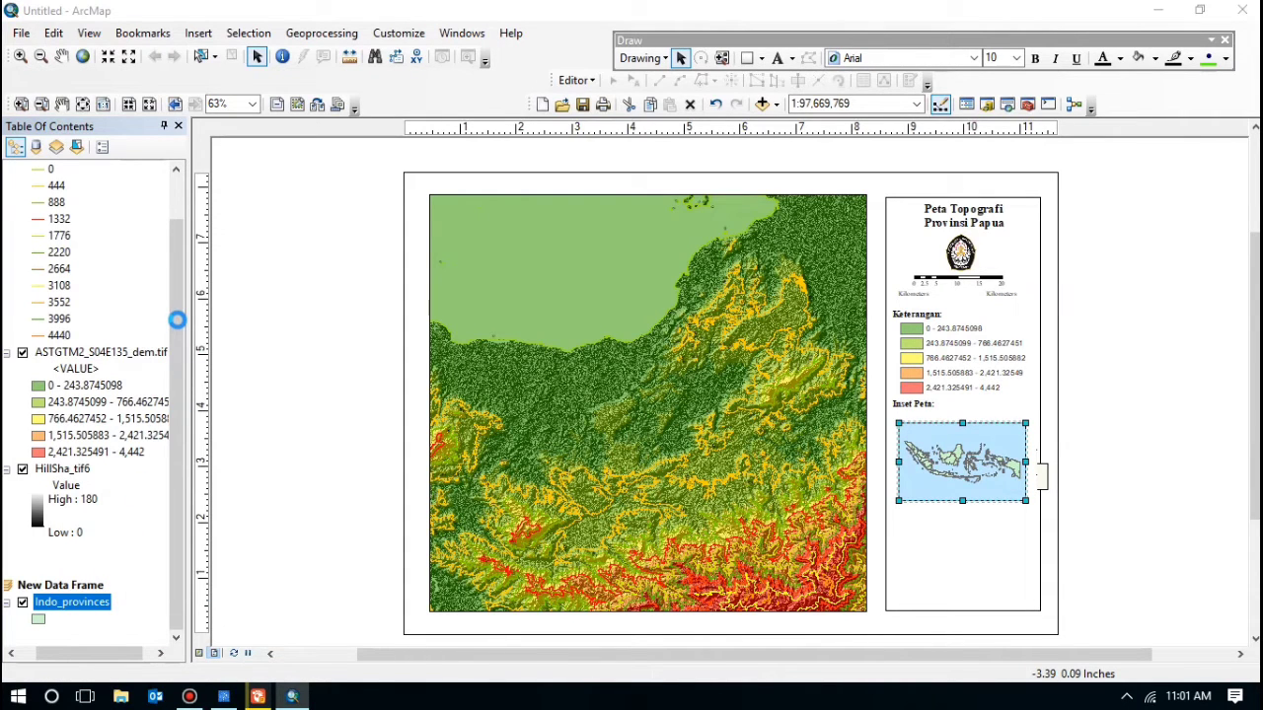
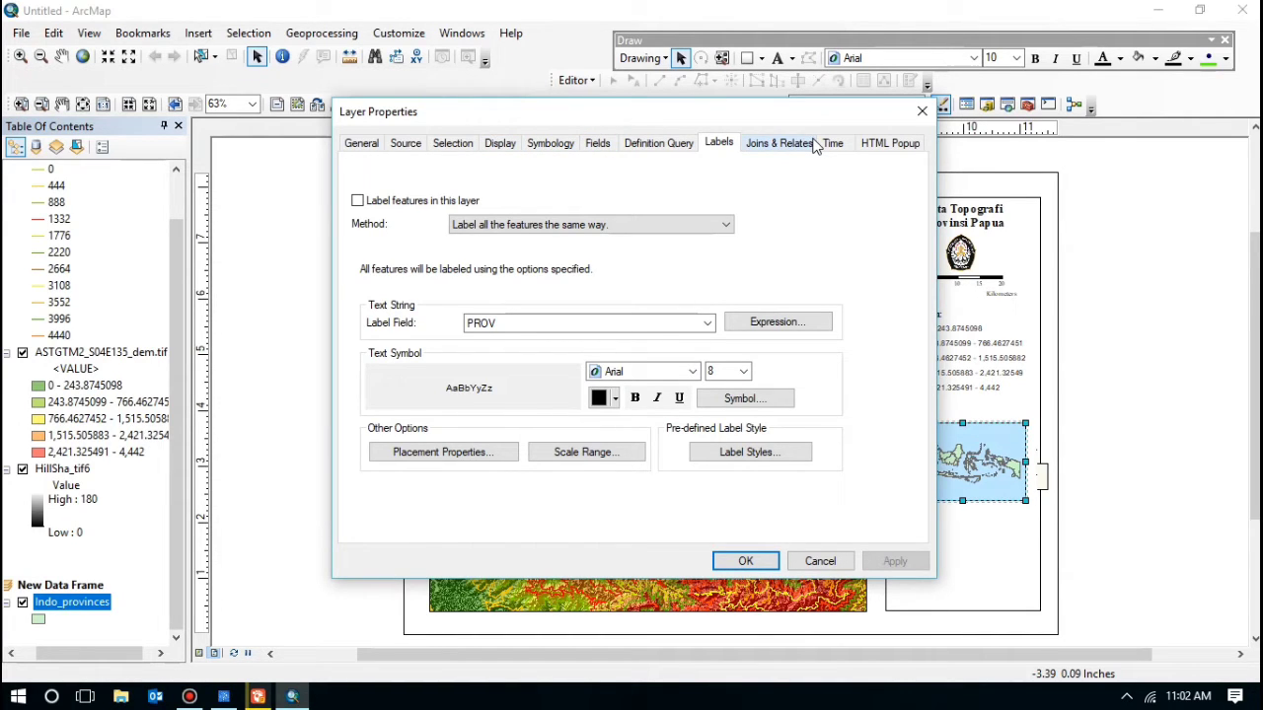
Step: Symbolize Indo_provinces with a Med Green fill and a Gray 80% outline
click(577, 144)
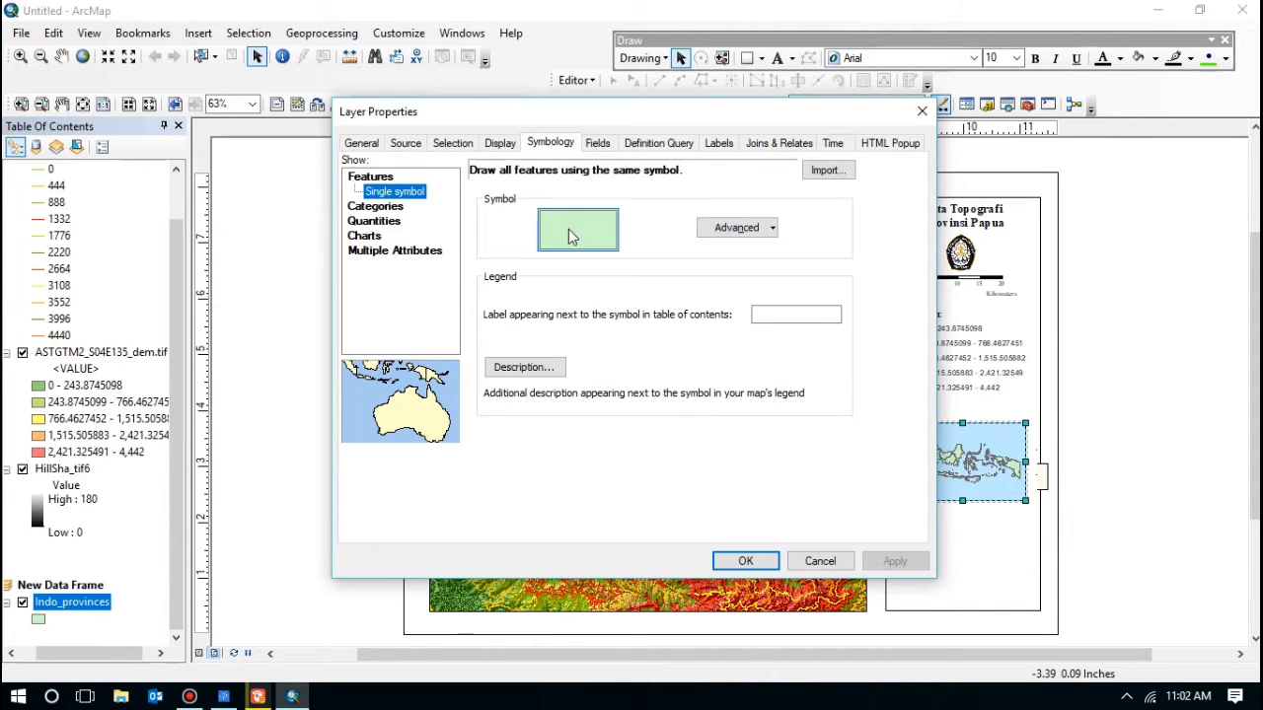
click(569, 229)
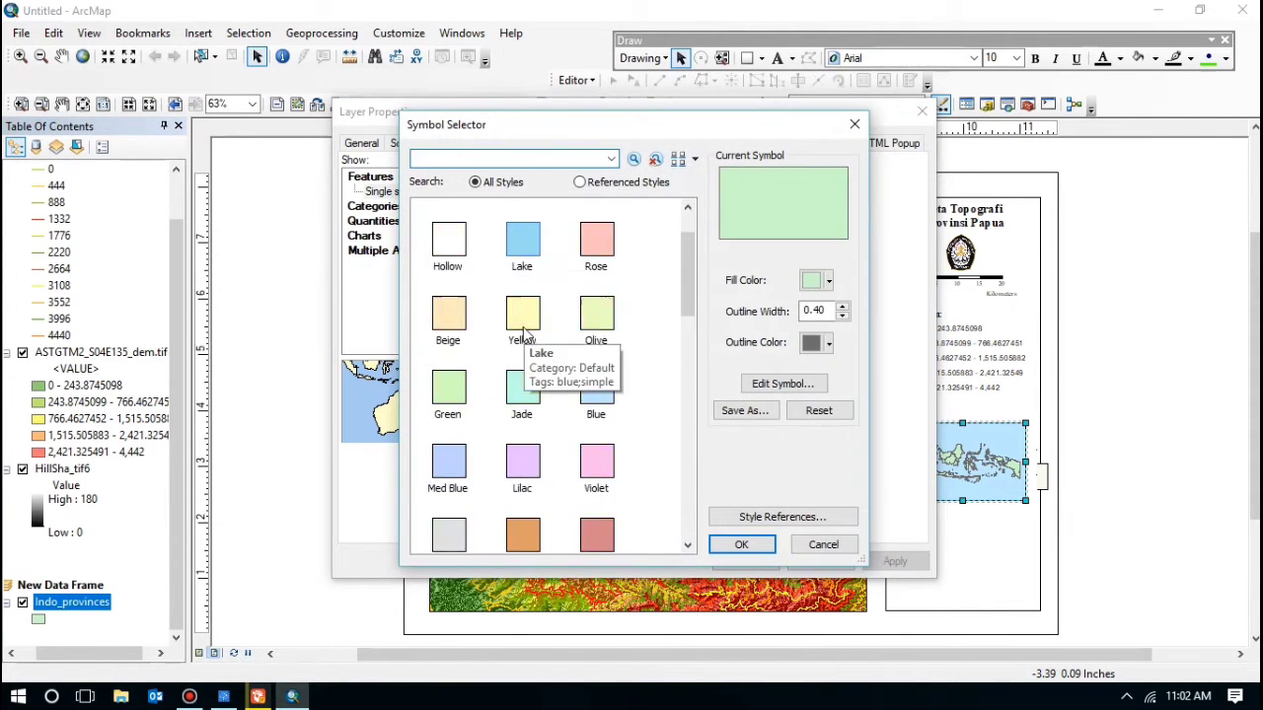
scroll(524, 335, down, 3)
scroll(454, 367, up, 1)
click(441, 397)
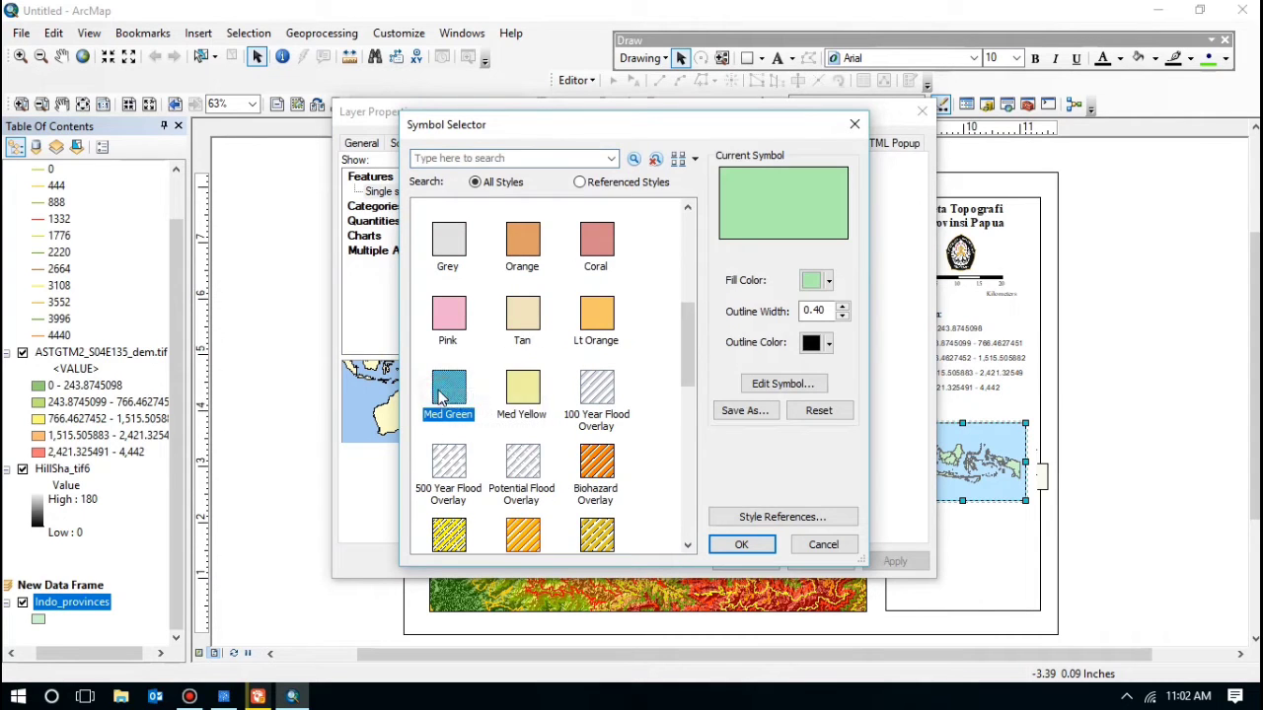
click(829, 344)
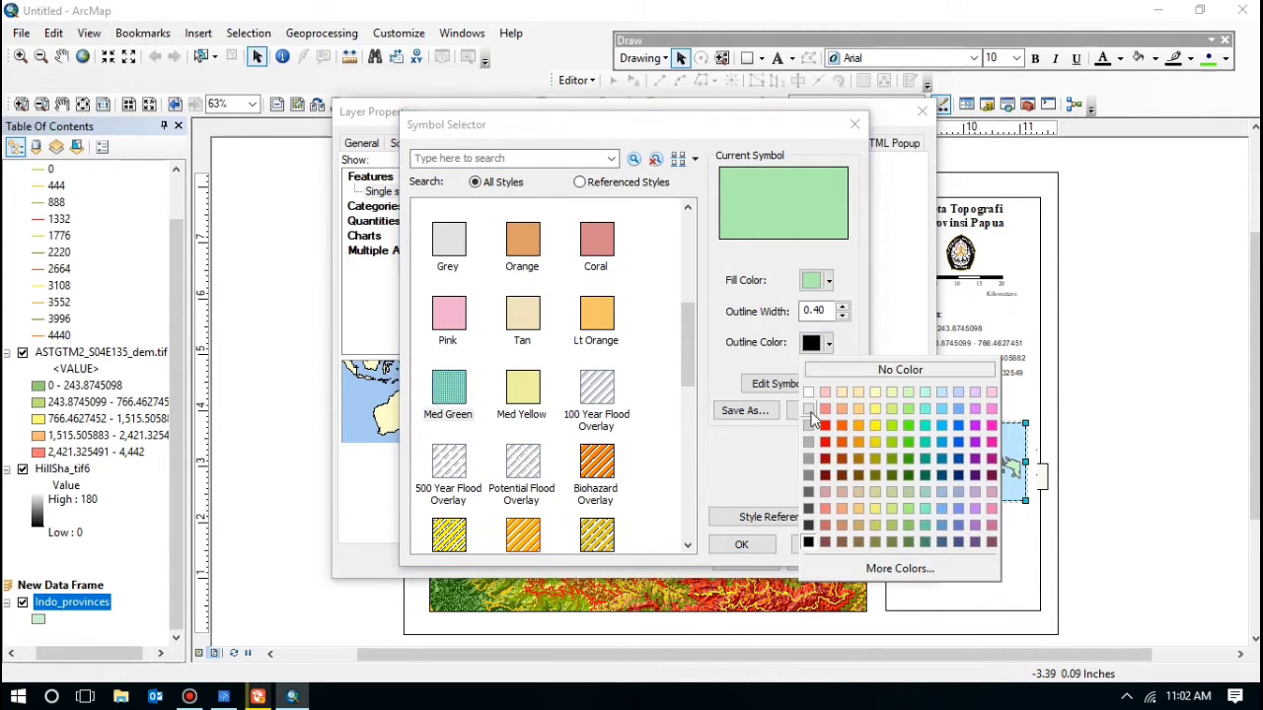
click(809, 525)
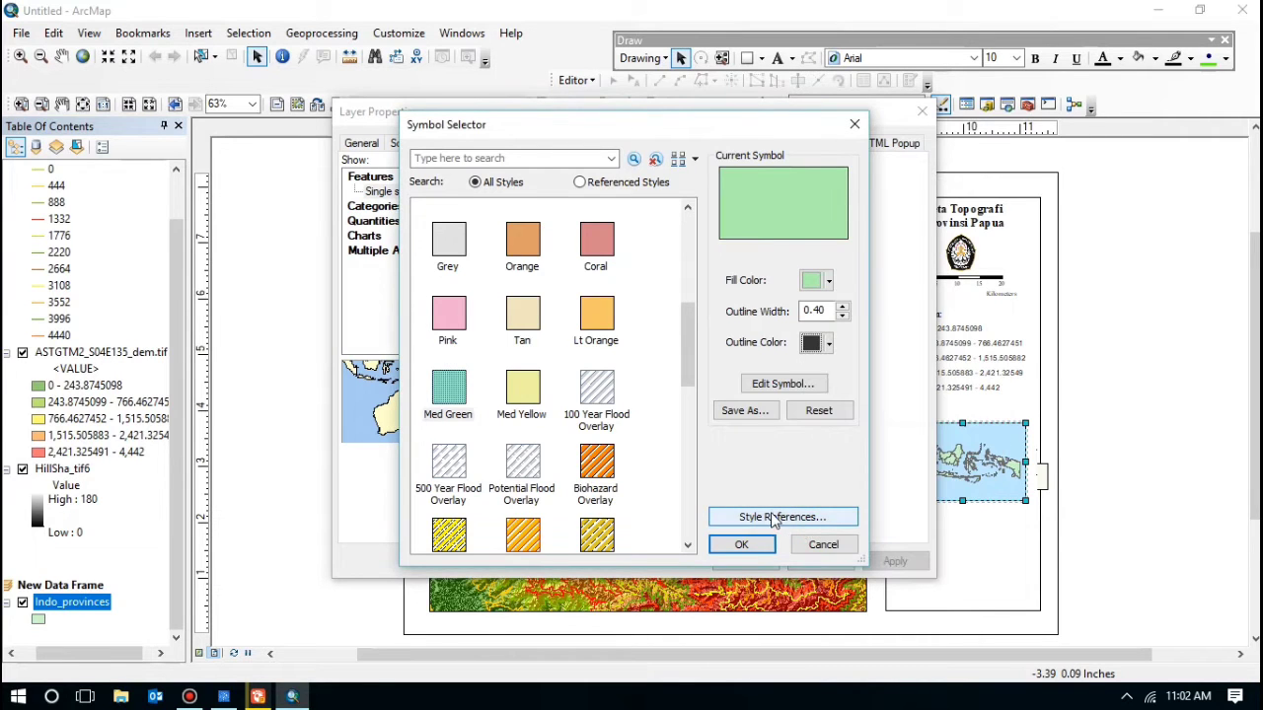
click(741, 545)
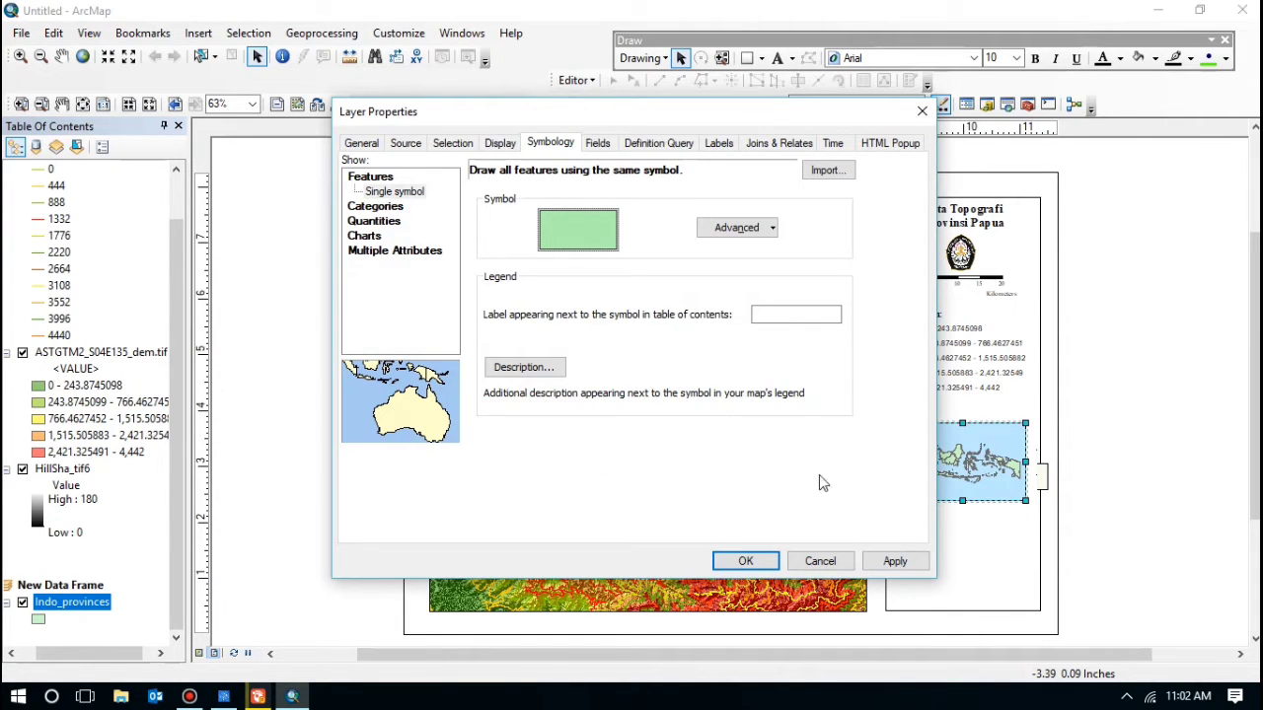
click(748, 560)
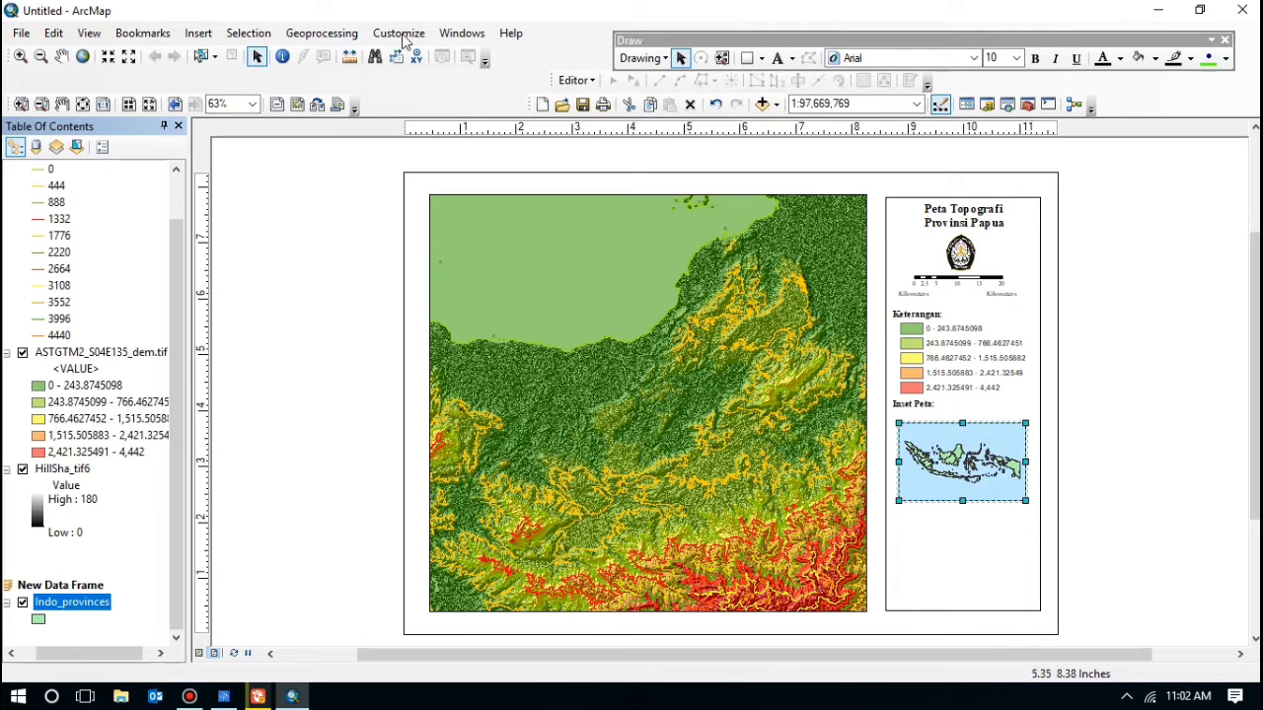
Step: Zoom the inset map in twice with boxes drawn around Papua
click(20, 56)
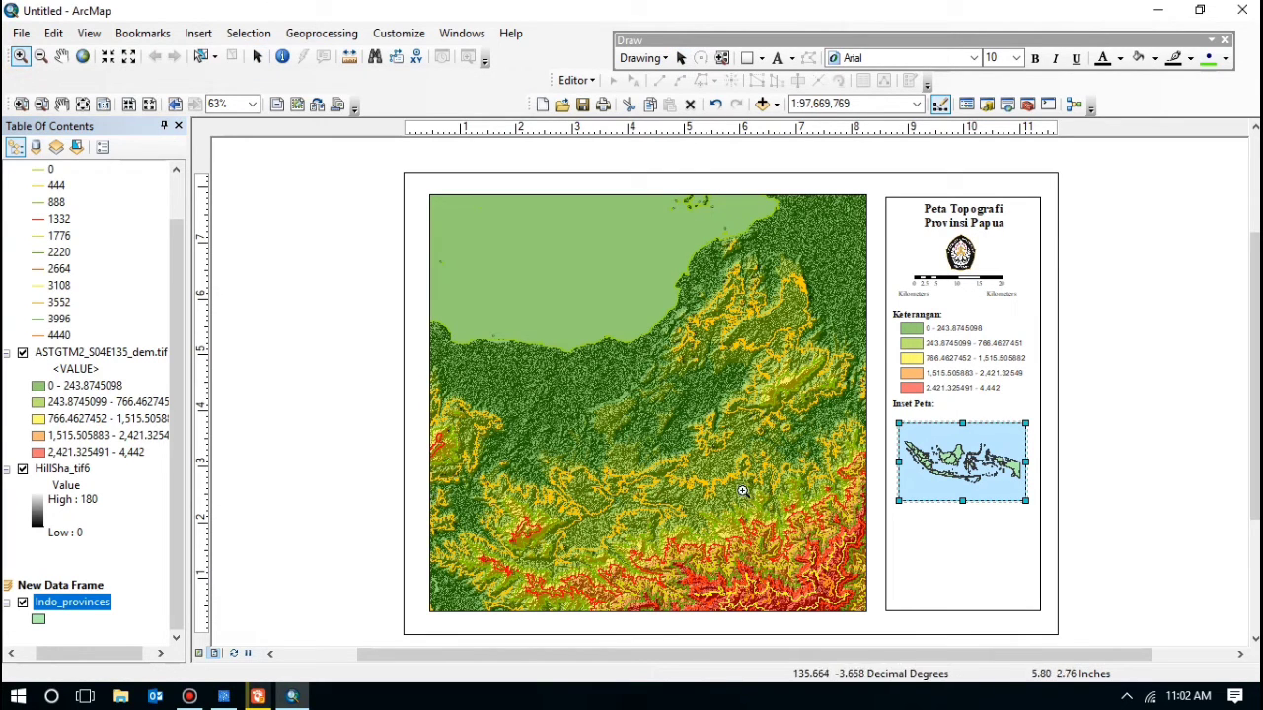
drag(991, 446, 1022, 489)
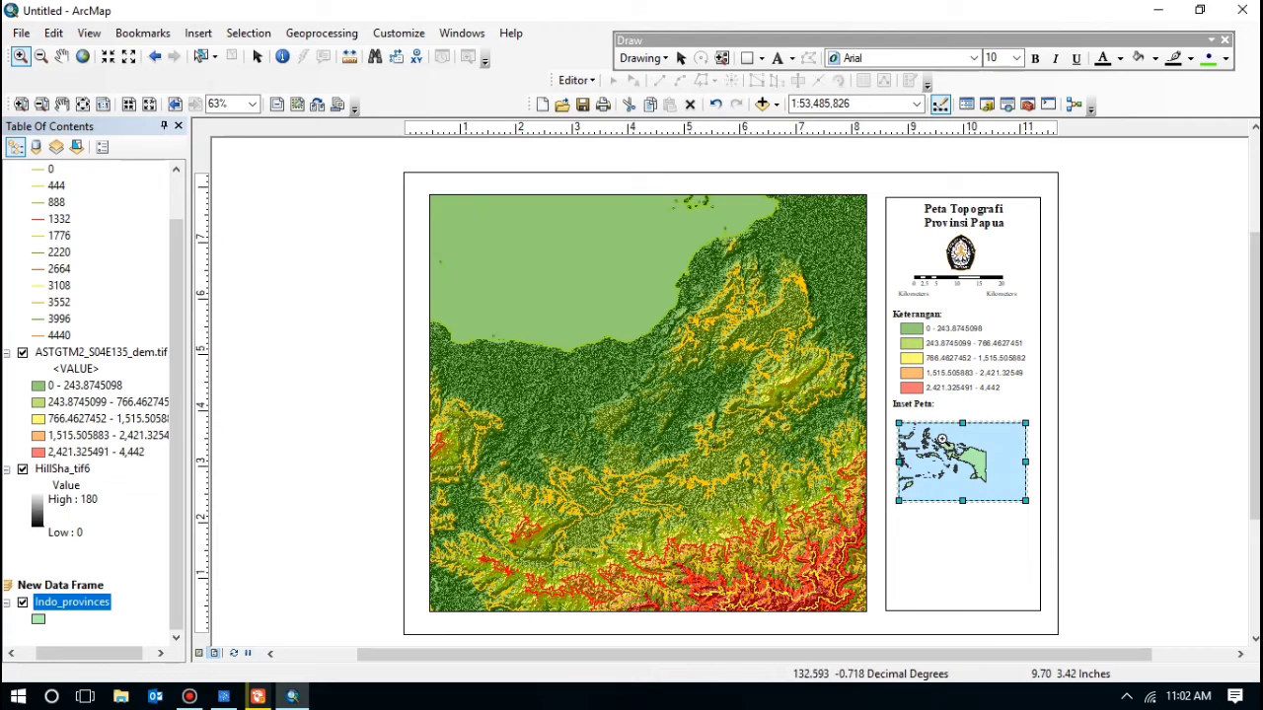
drag(934, 432, 1003, 491)
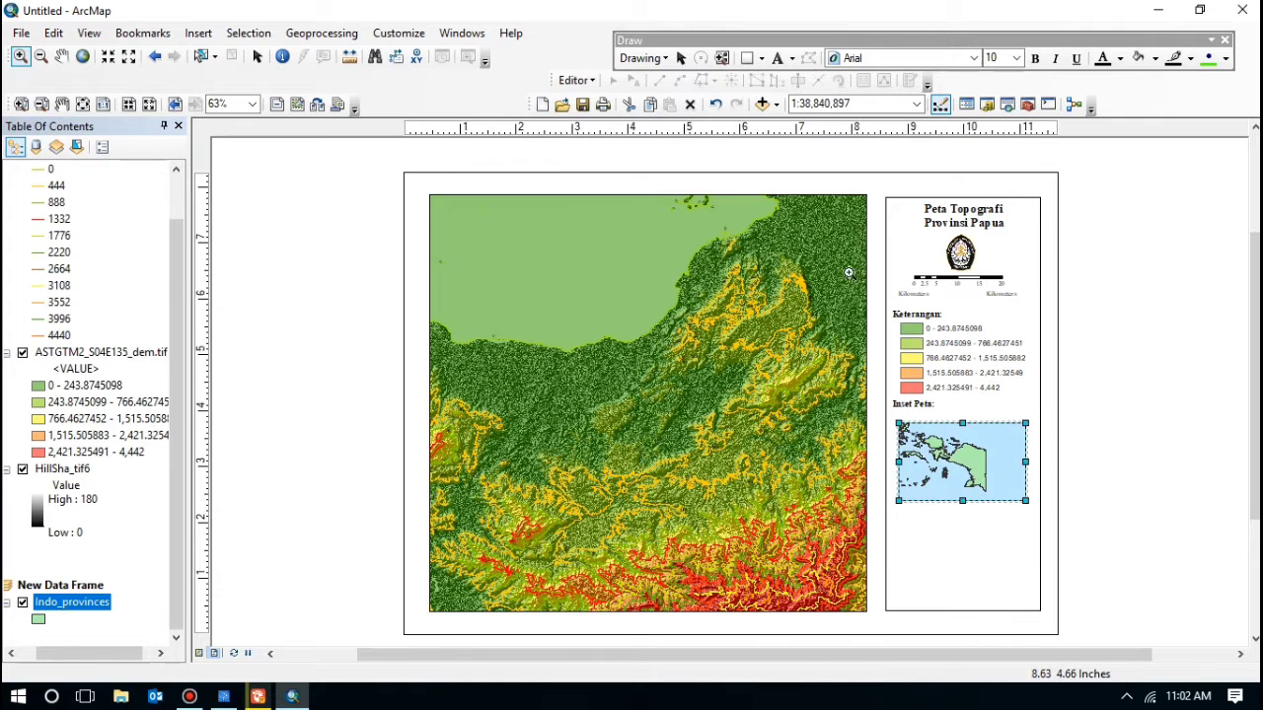
Step: In the inset frame's properties, add the Layers data frame as an extent indicator
right_click(974, 470)
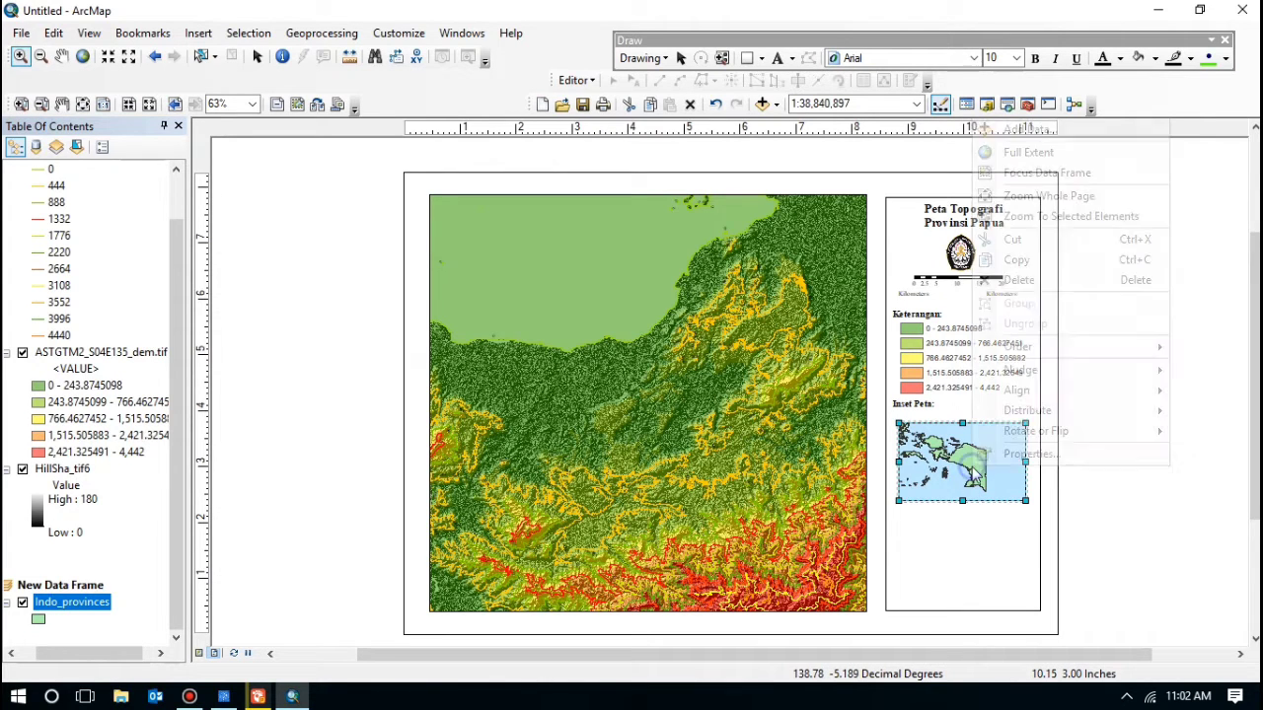
click(1016, 463)
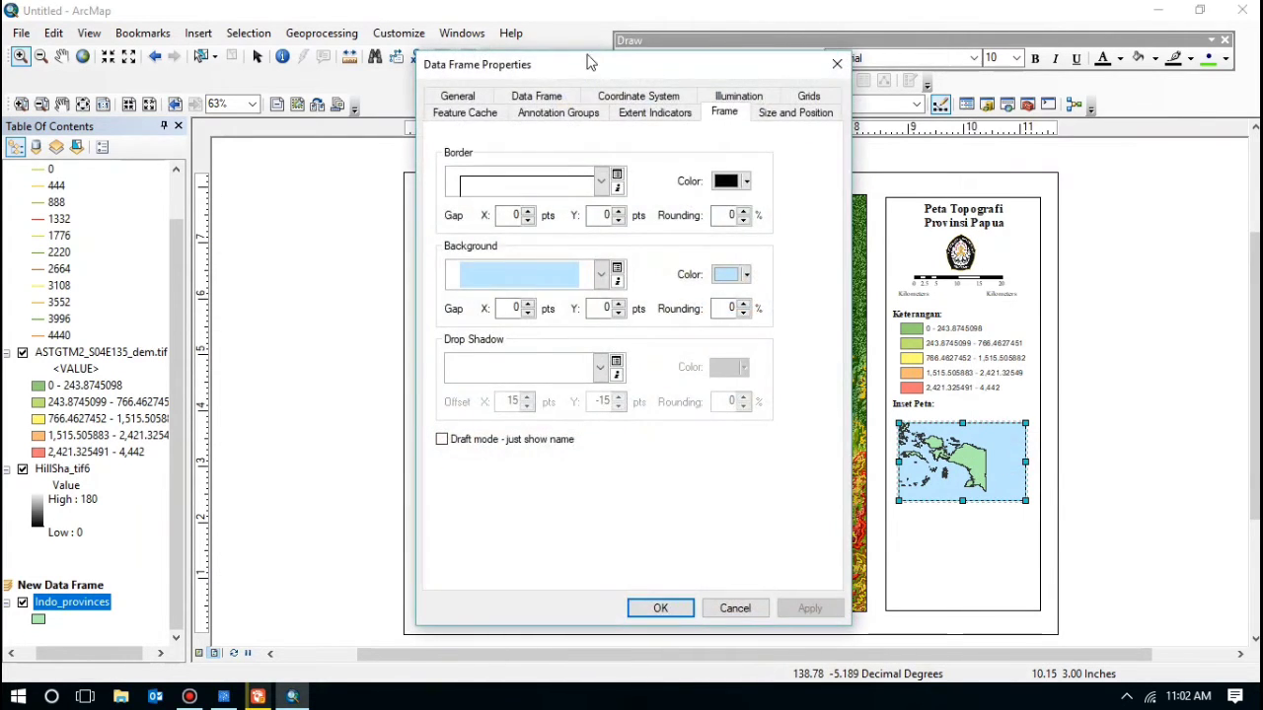
click(679, 112)
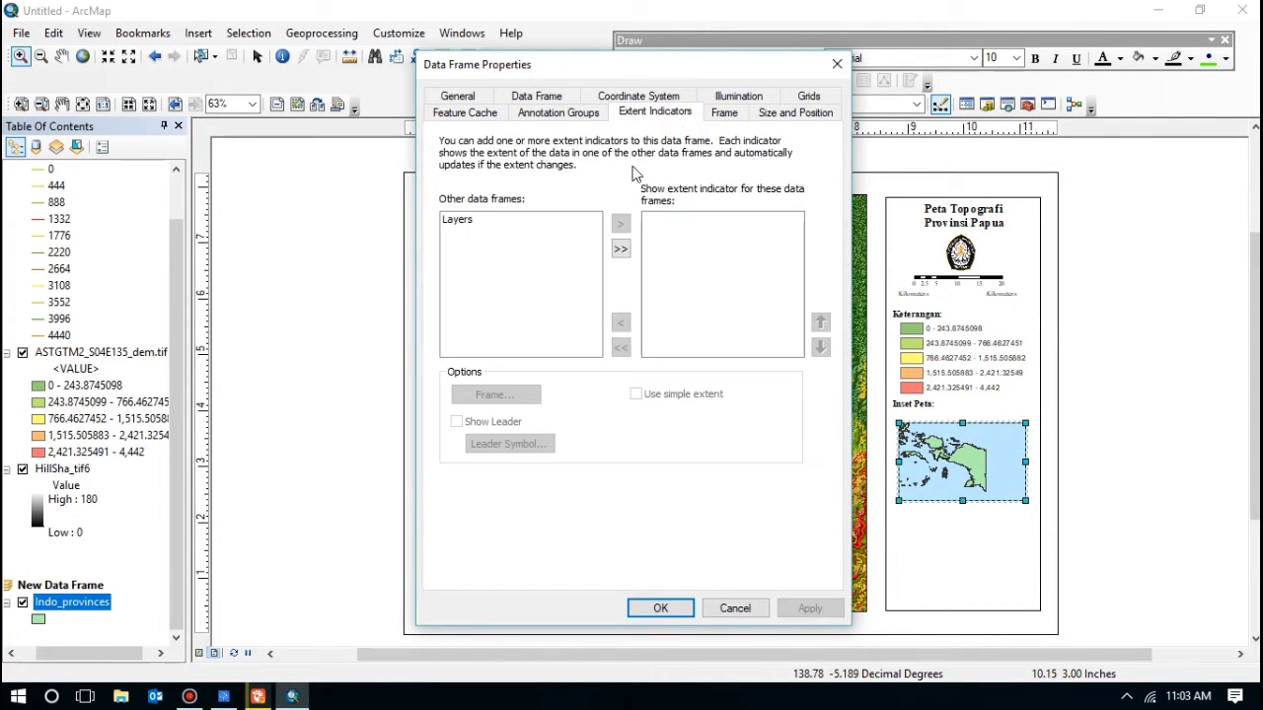
click(620, 251)
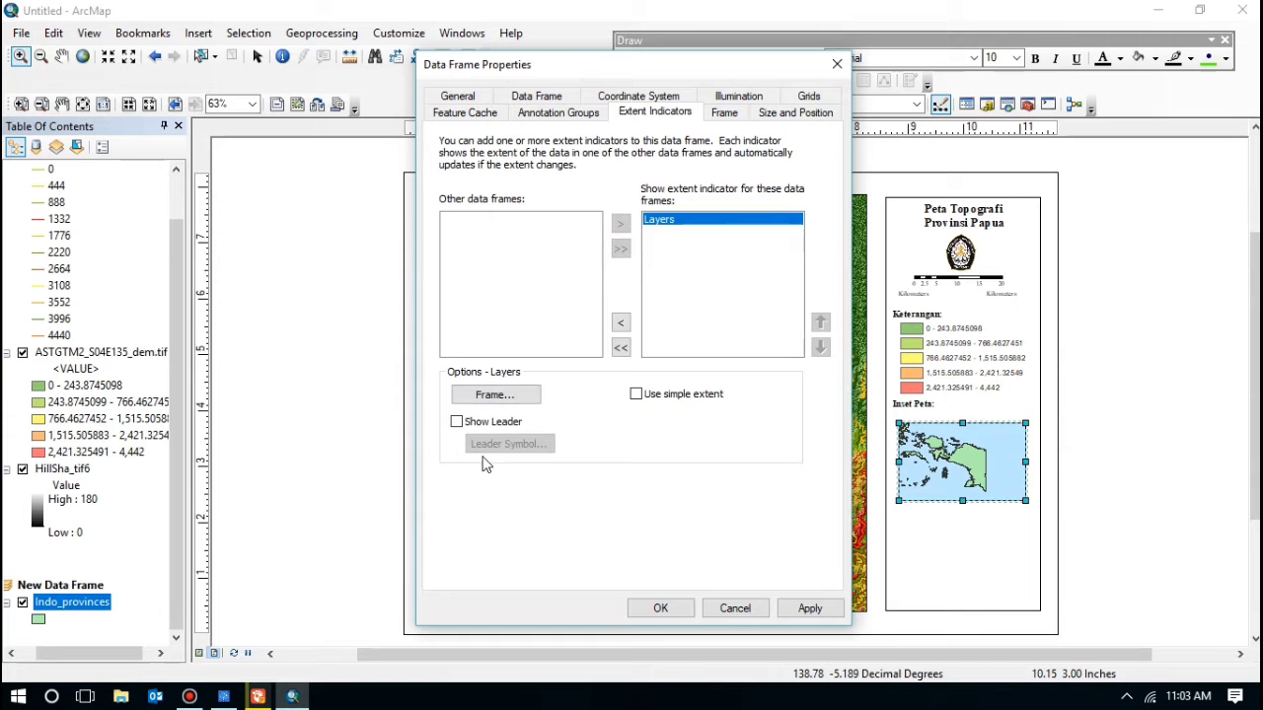
Step: Give the extent indicator frame a thin Mars Red border and apply it
click(494, 395)
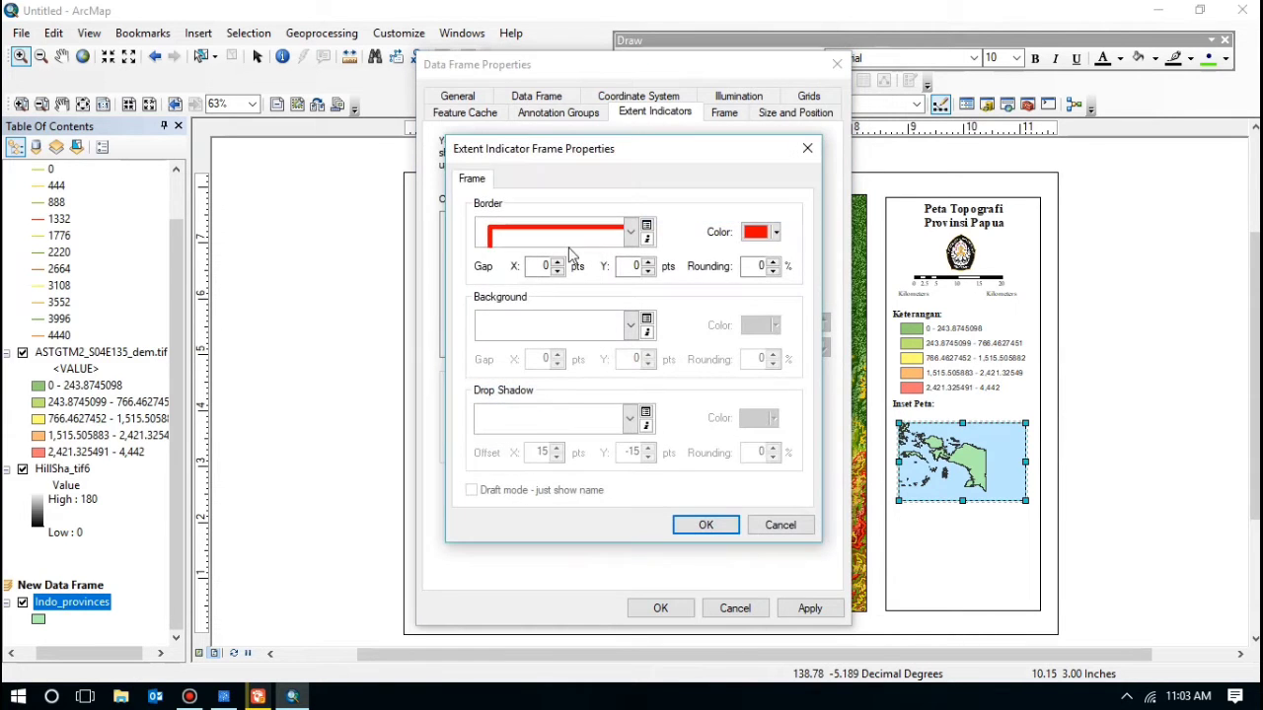
click(637, 233)
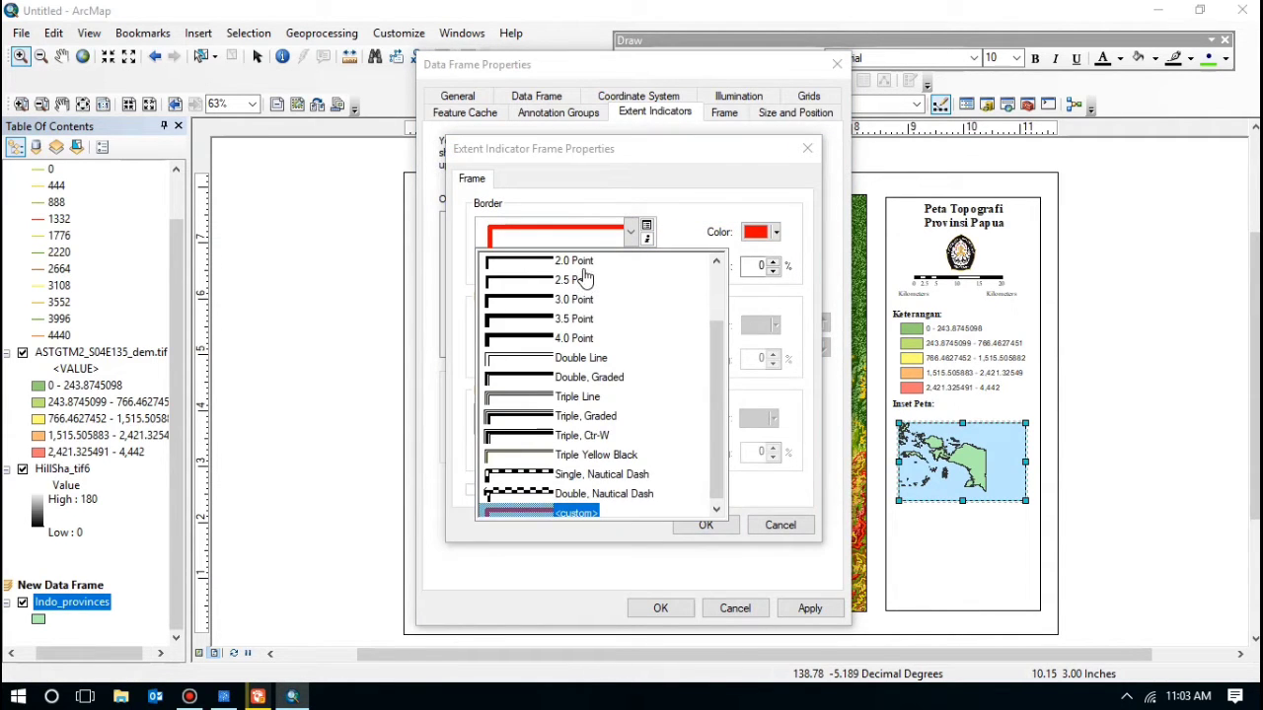
click(584, 261)
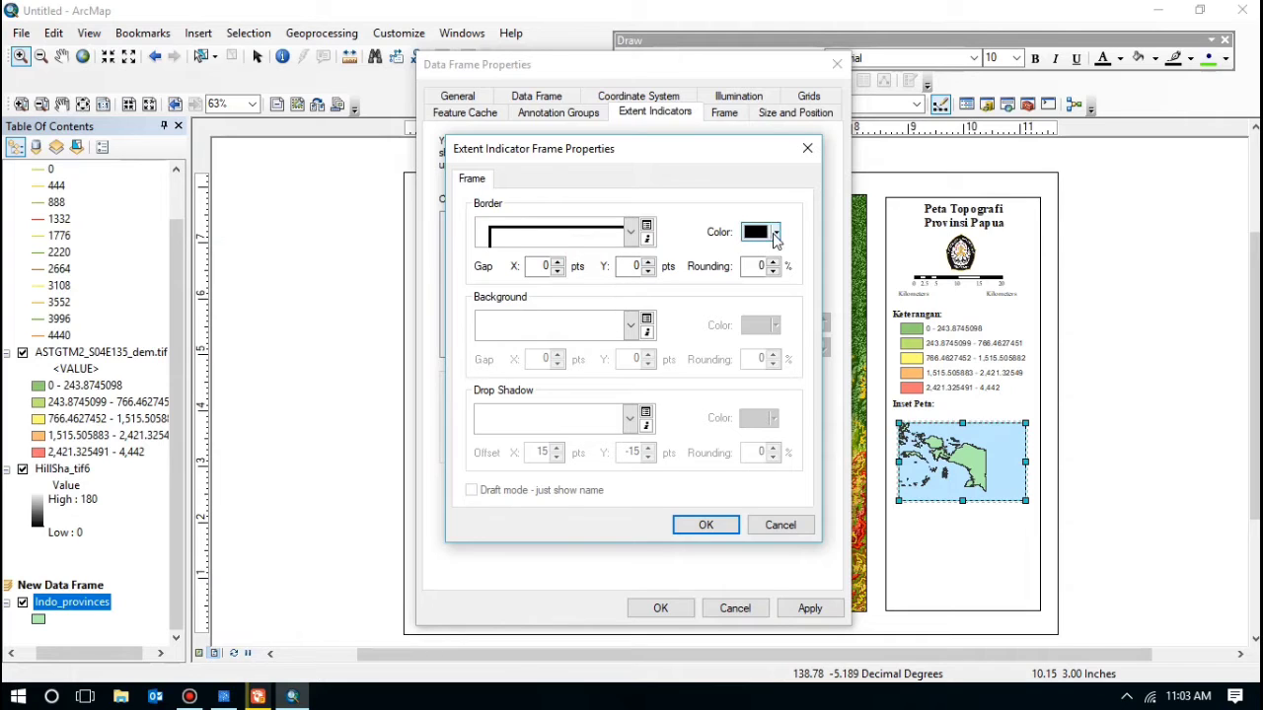
click(776, 233)
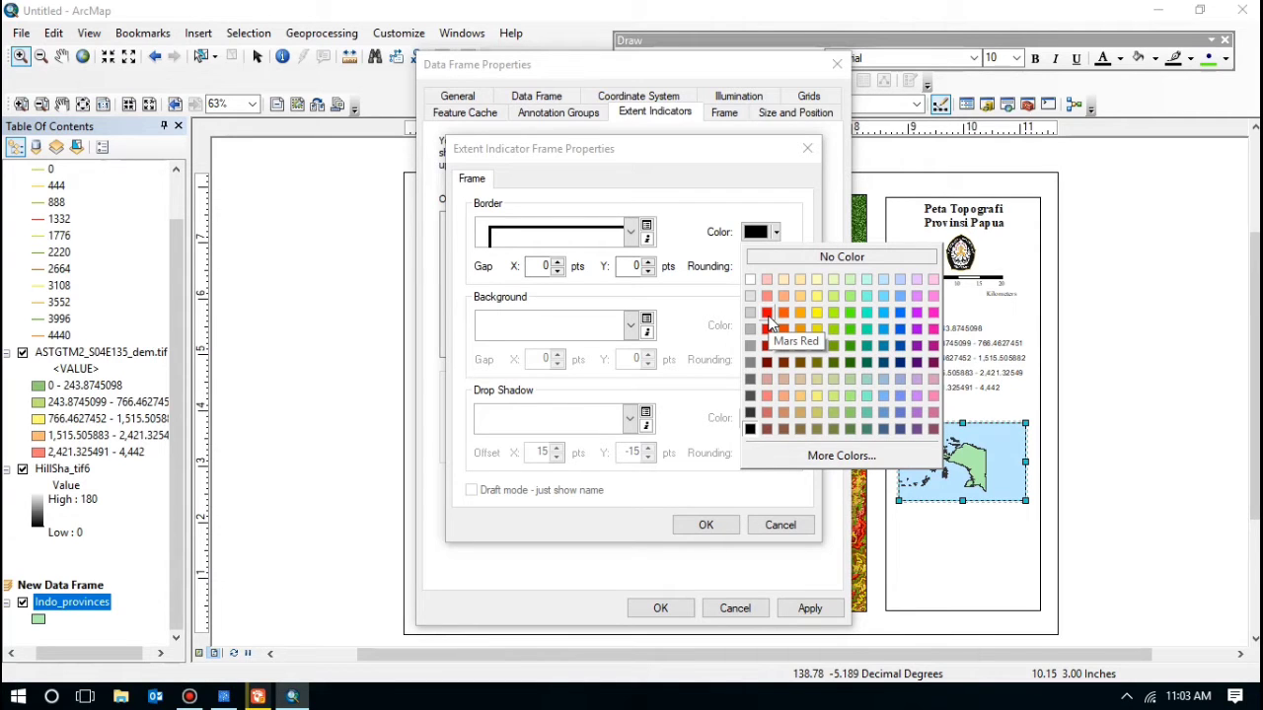
click(768, 313)
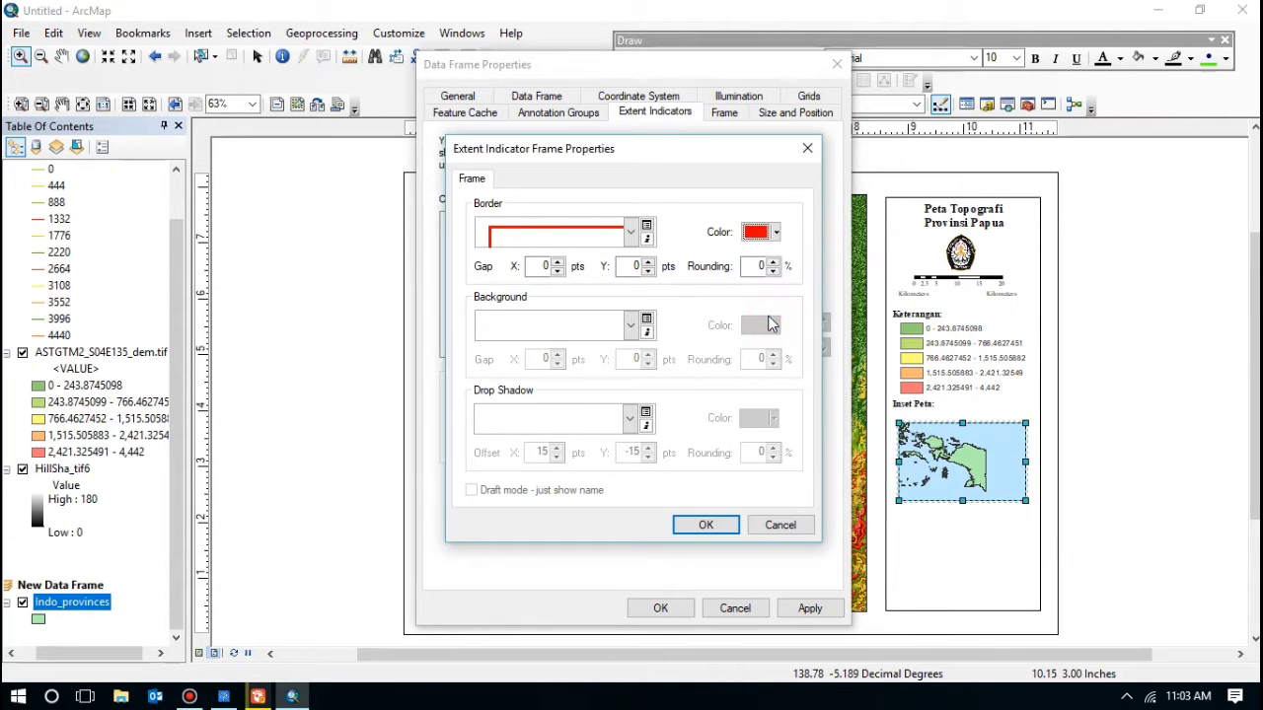
click(719, 524)
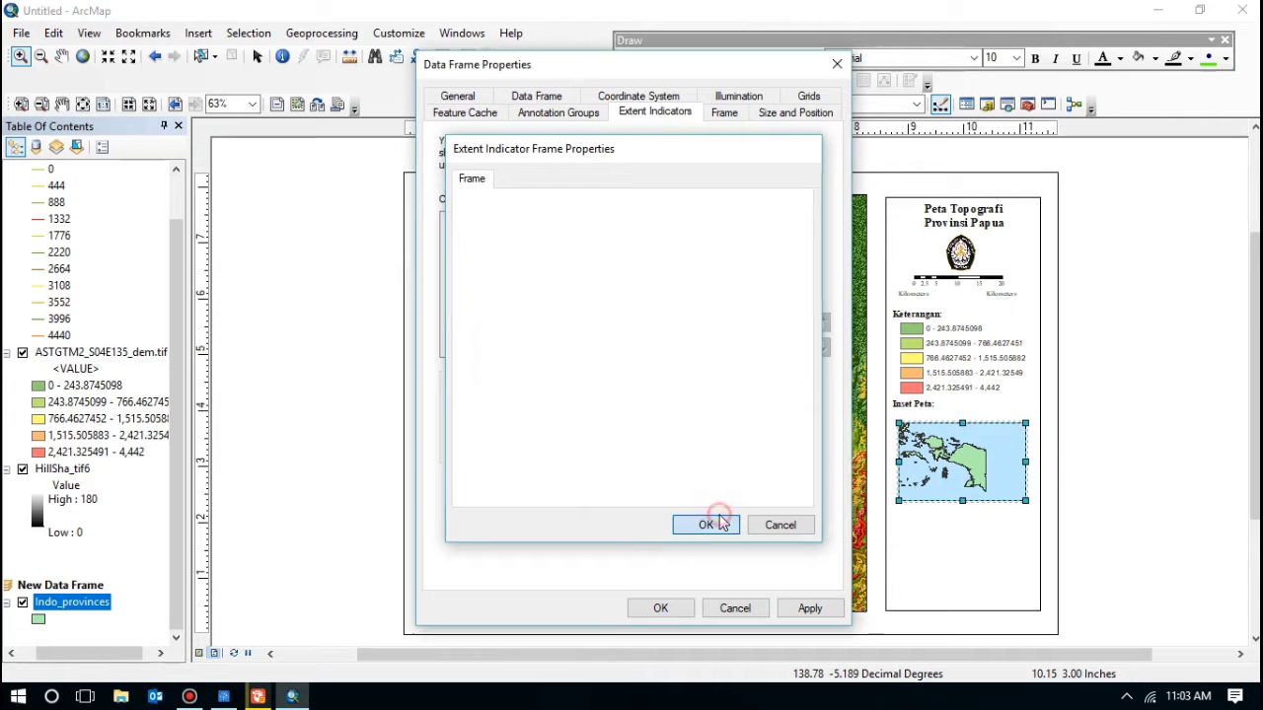
click(660, 608)
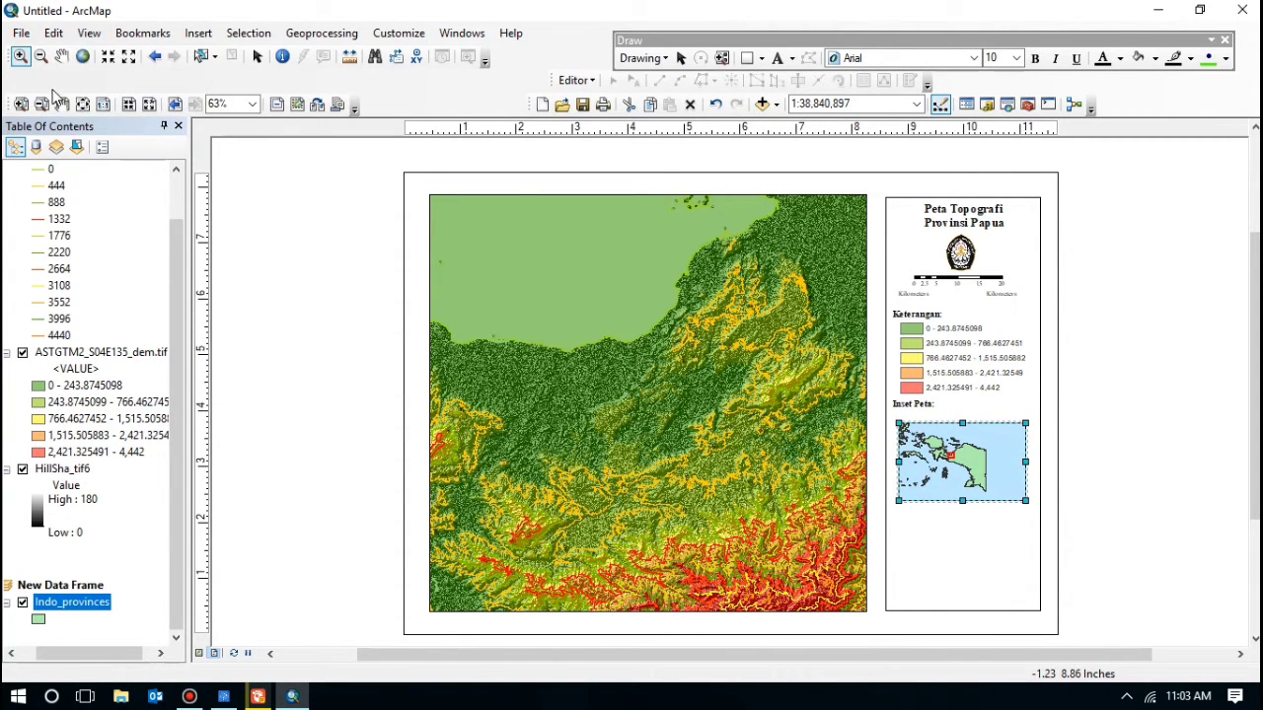
Step: Zoom the inset further so Papua fills it, then select the Peta Topografi Provinsi Papua title
click(20, 104)
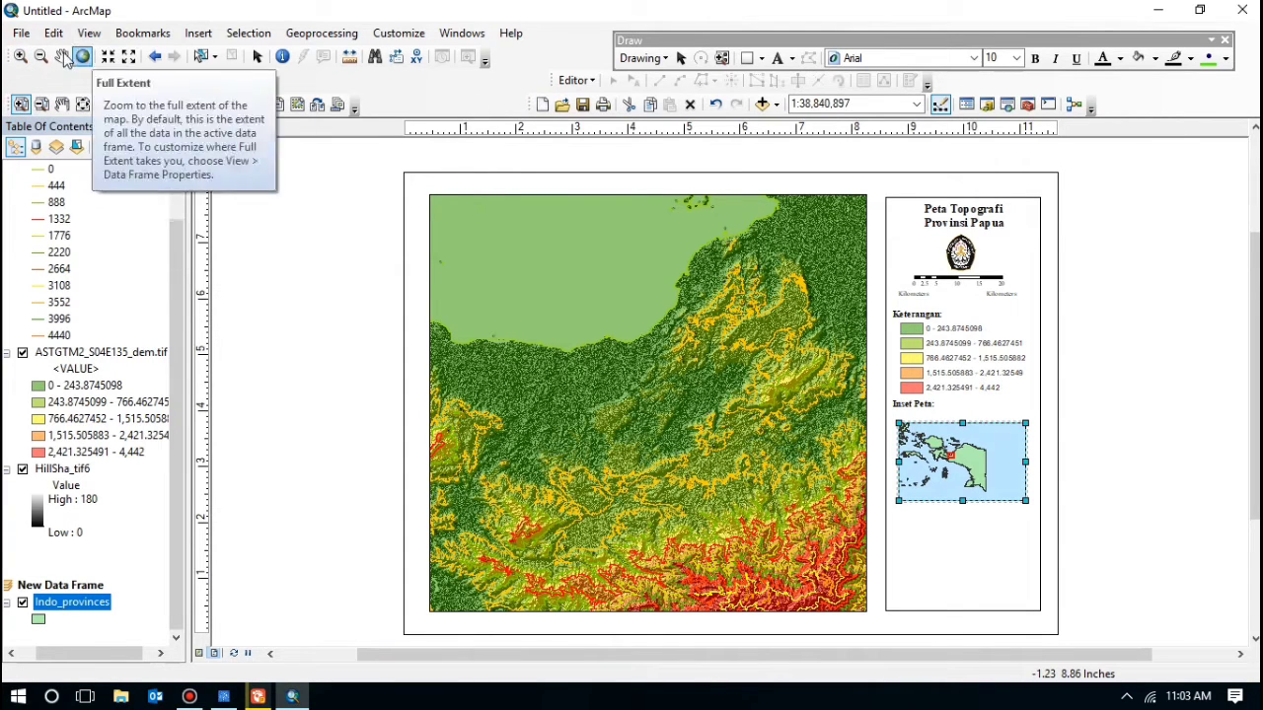
click(20, 57)
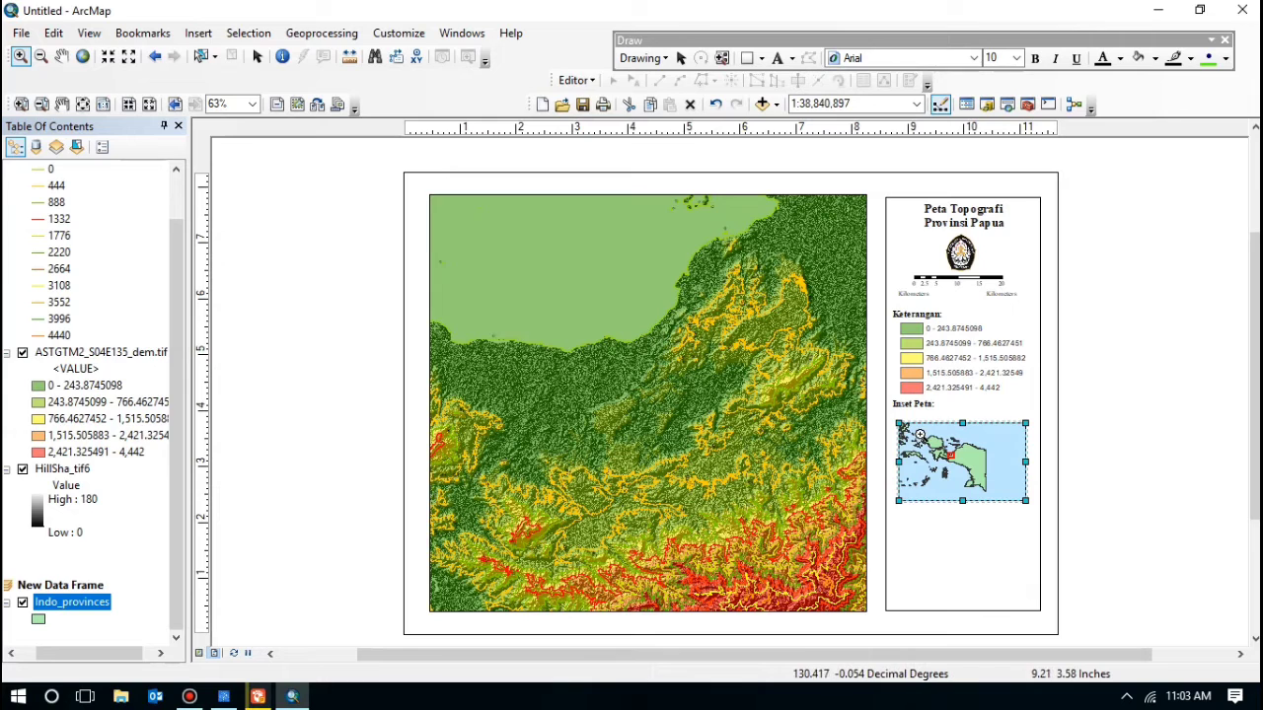
drag(920, 434, 970, 473)
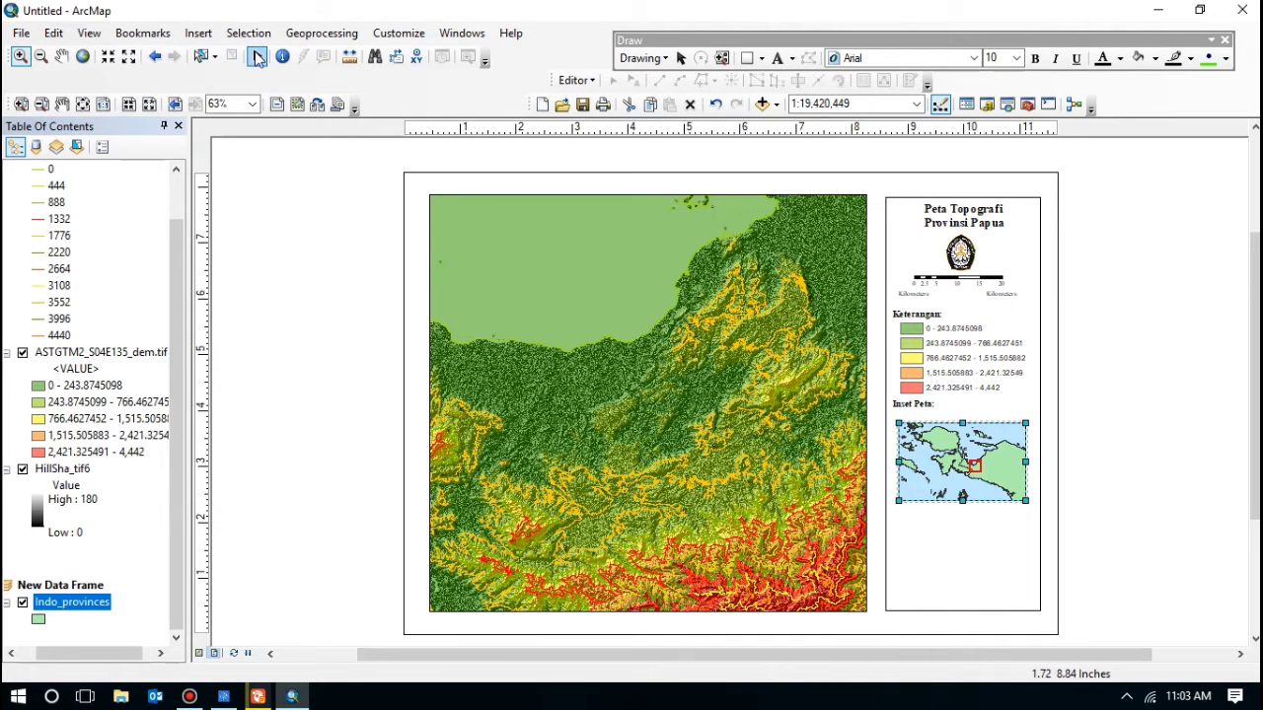
click(257, 58)
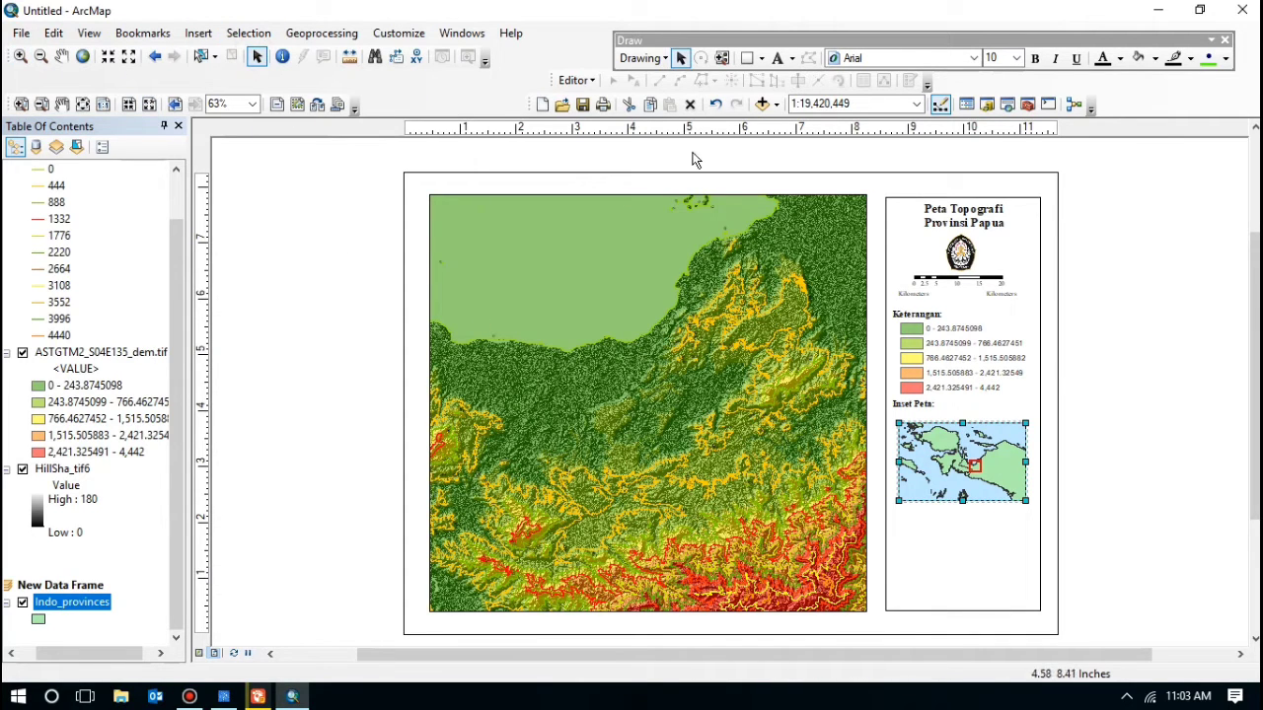
click(959, 224)
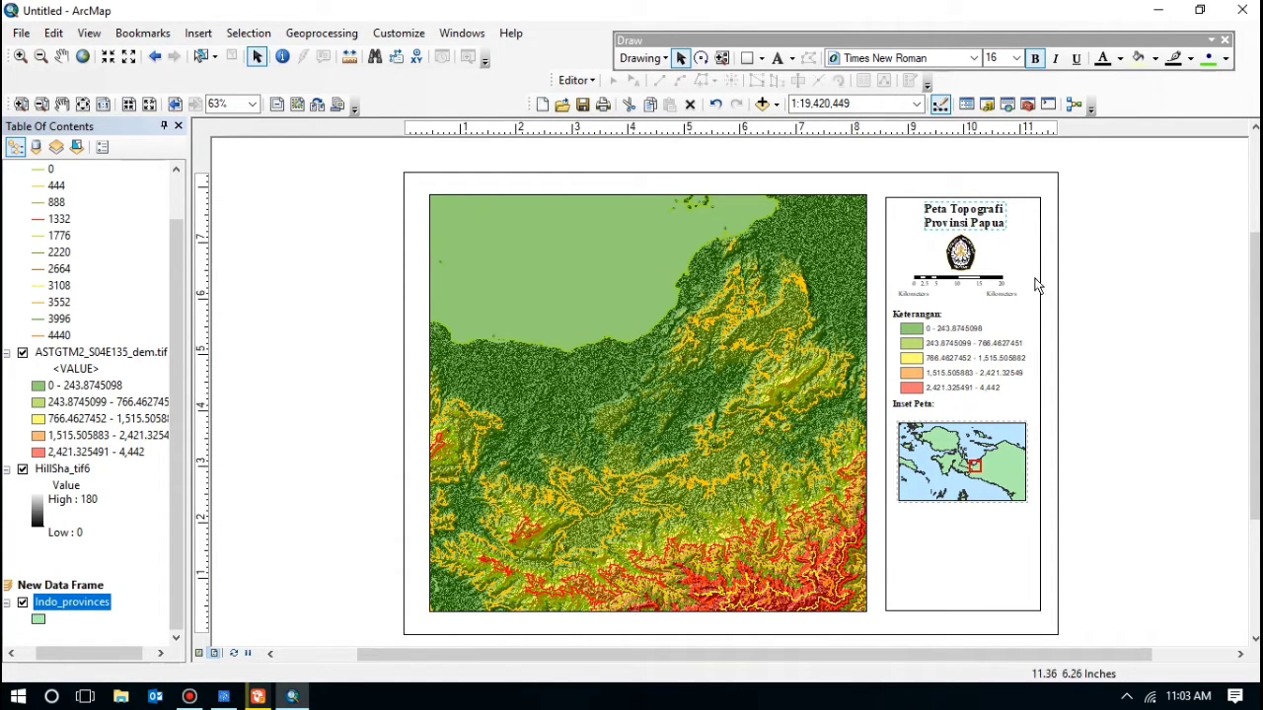
Step: Paste a copy of the title below the inset map, delete the overlapping duplicate, and open the copy's properties
text(Peta Topografi Provinsi Papua)
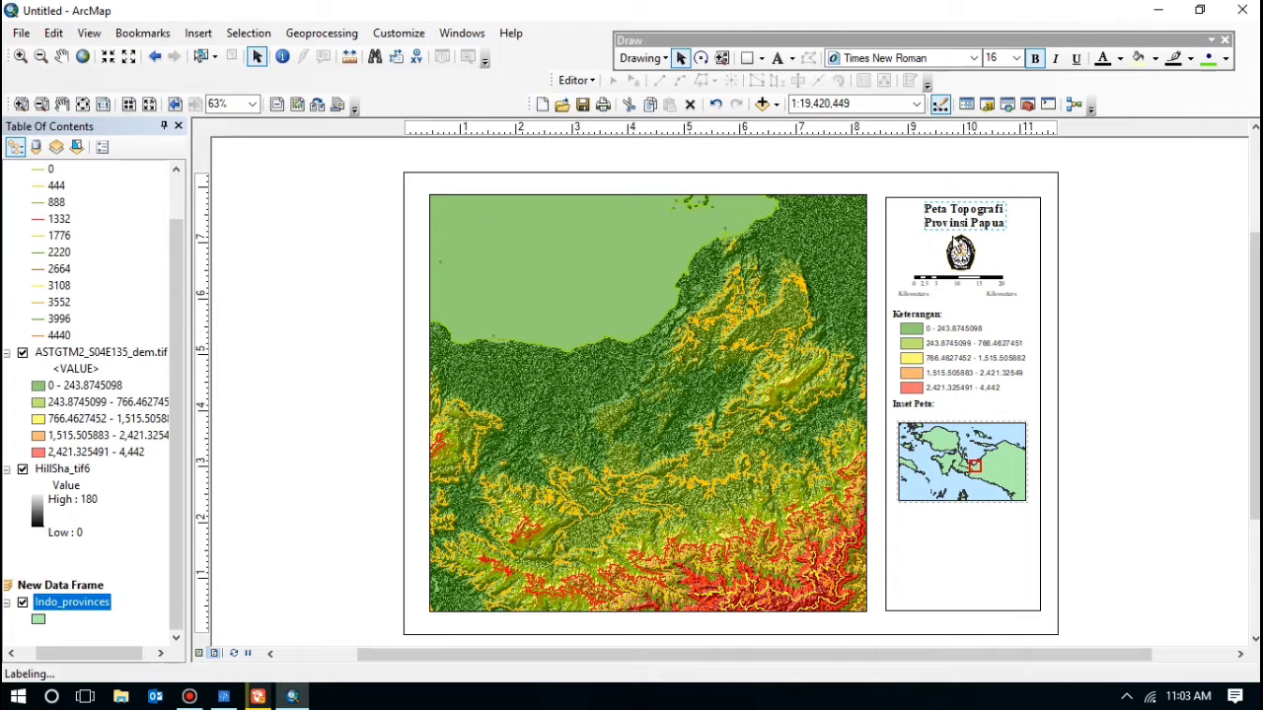
drag(944, 225, 903, 528)
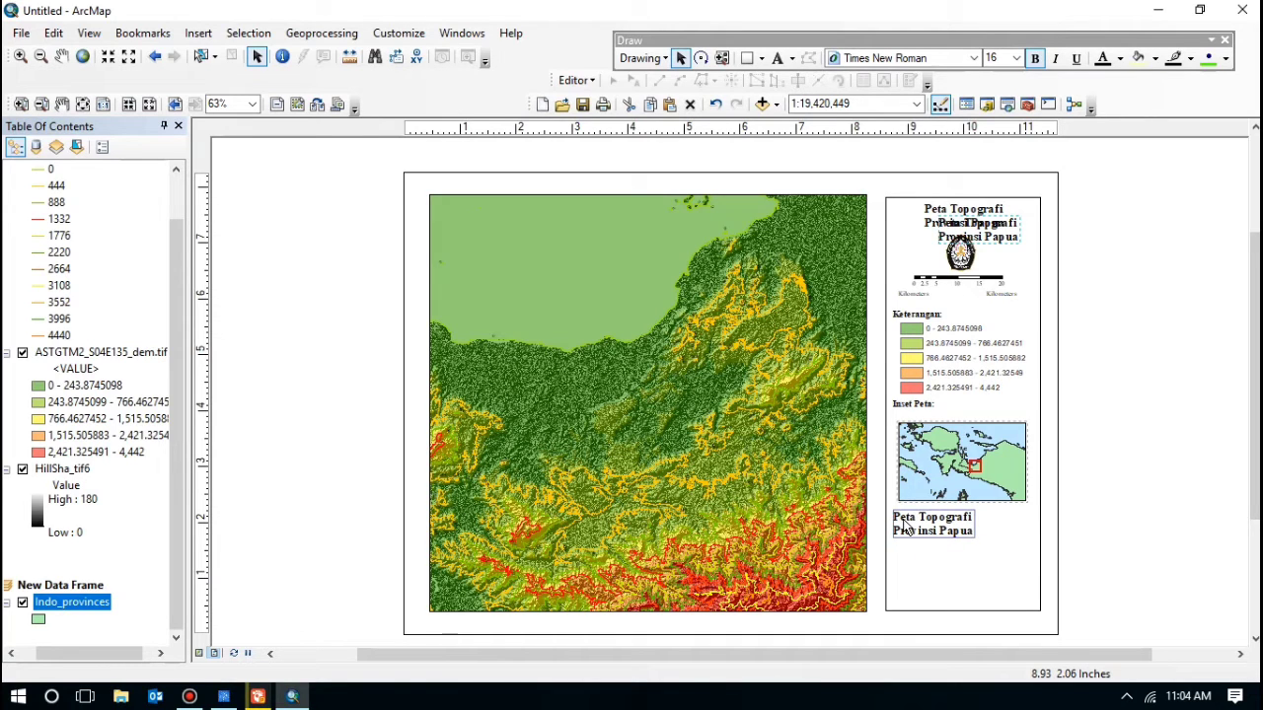
key(Delete)
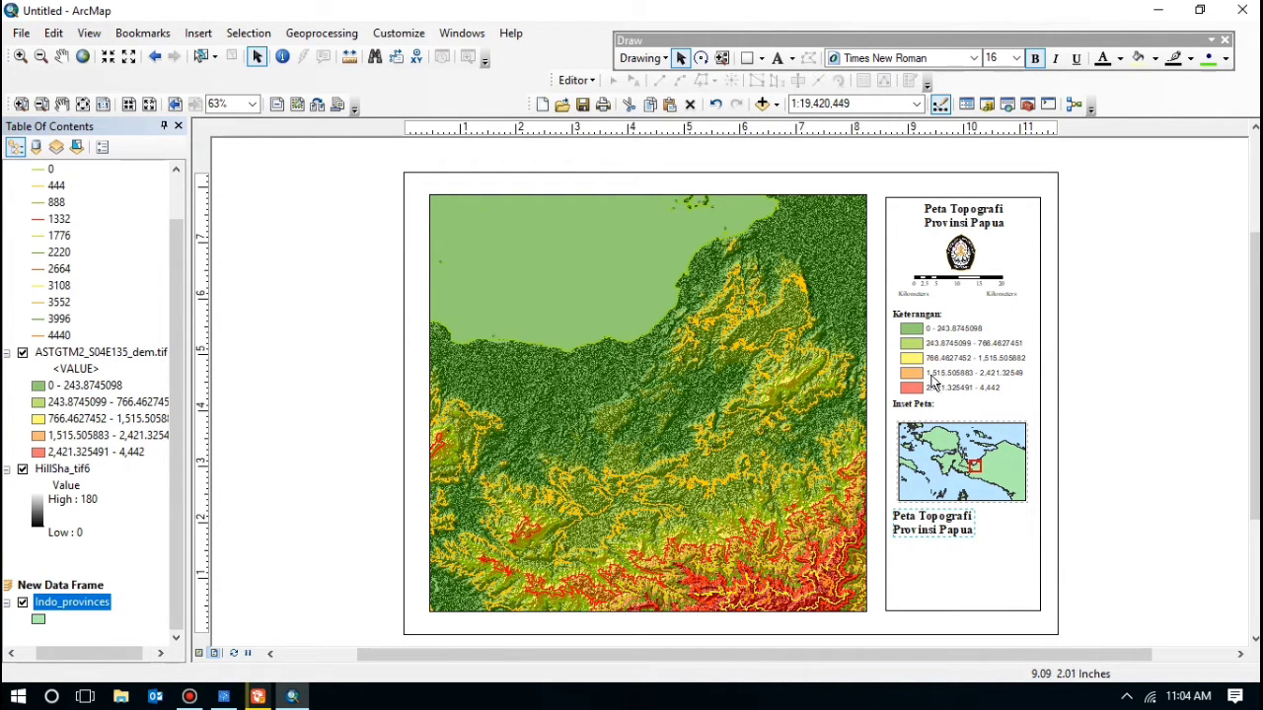
double_click(932, 526)
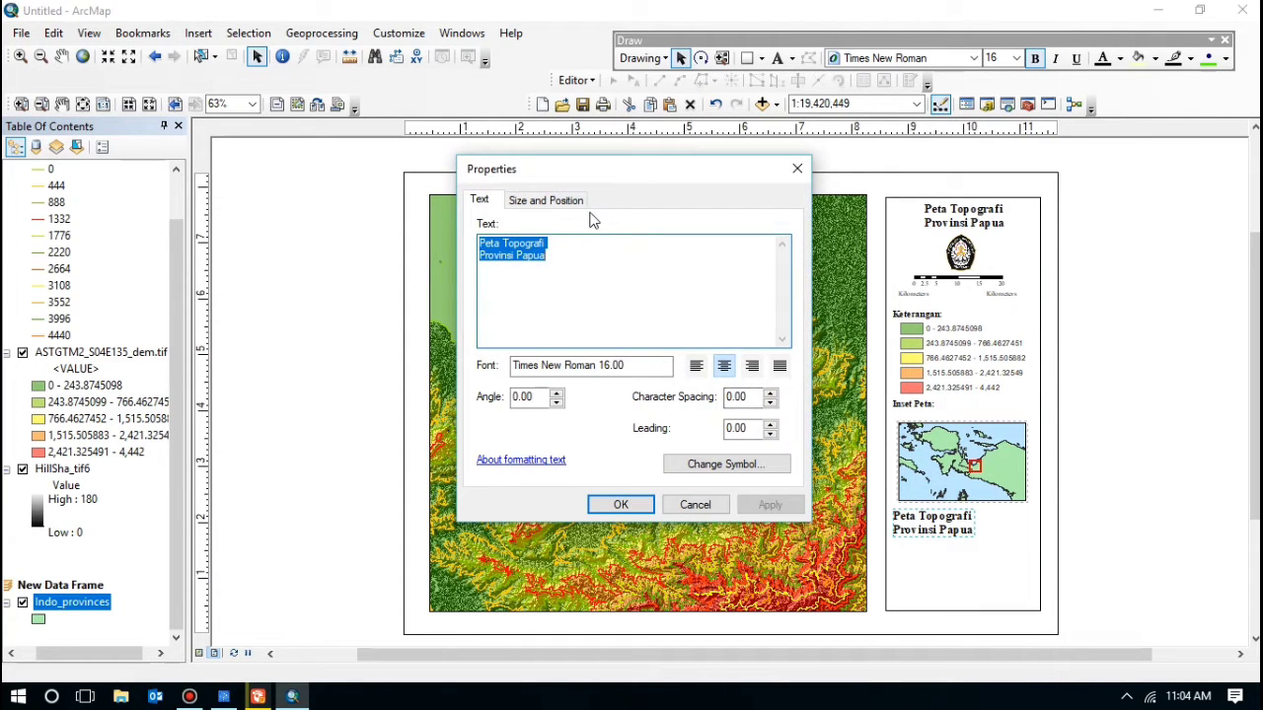
Step: Replace the text with sources '1. Peta ASTER DEMM Perekaman Tahun 2003' and '2. Peta Provinsi Indon…'
key(Delete)
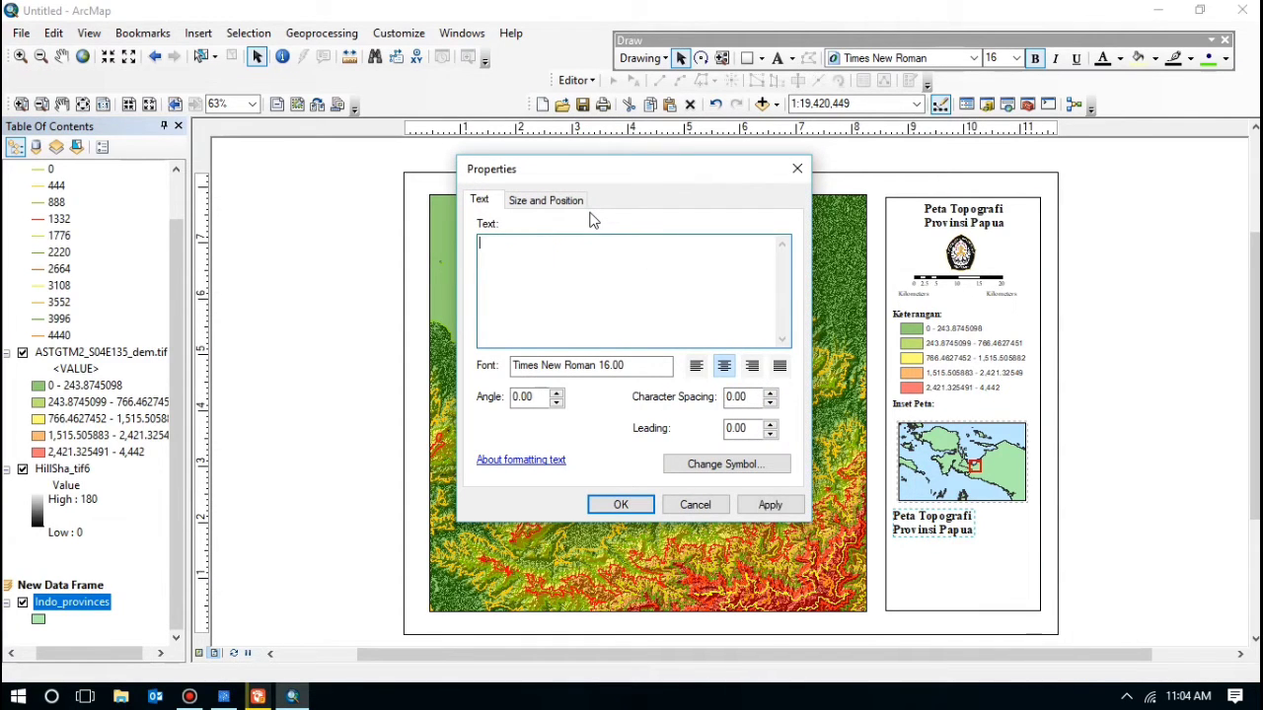
text(S)
text(um)
text(ber )
text(1)
text(. Pet)
text(a AS)
text(TER D)
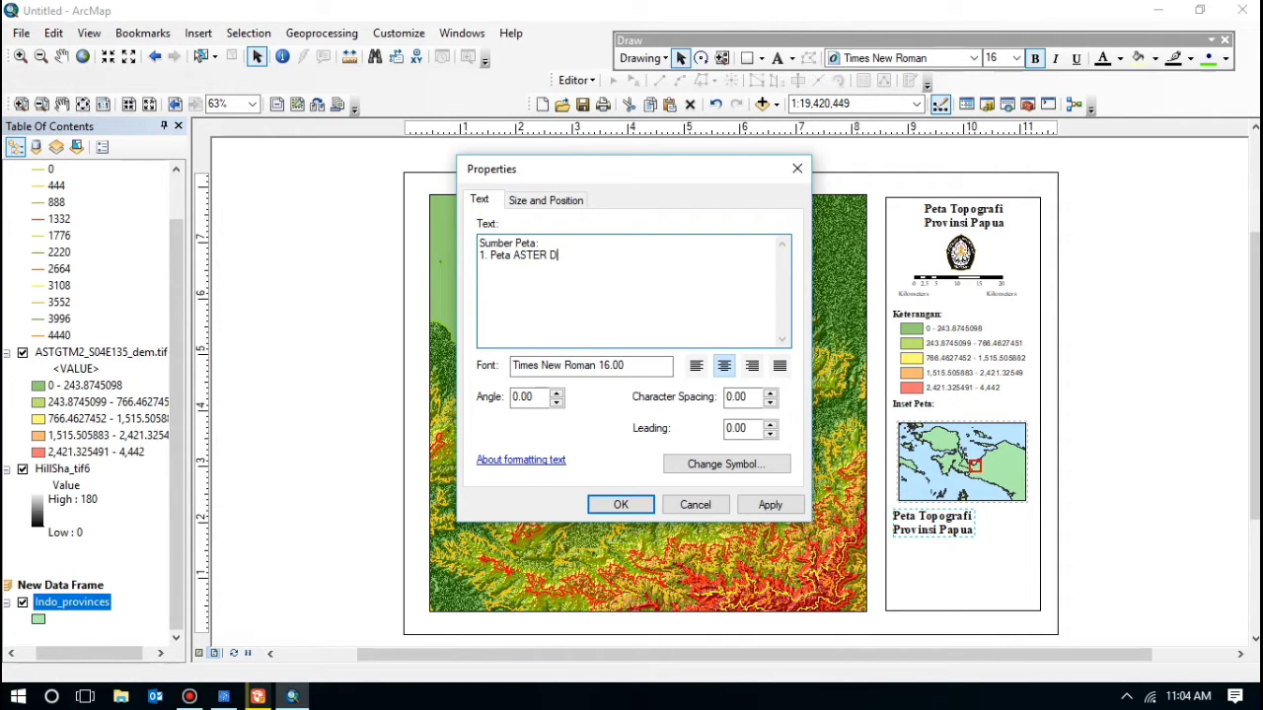
text(EM)
text(M )
text(Perekaman)
key(BackSpace)
text(Tahun @)
key(BackSpace)
text(200)
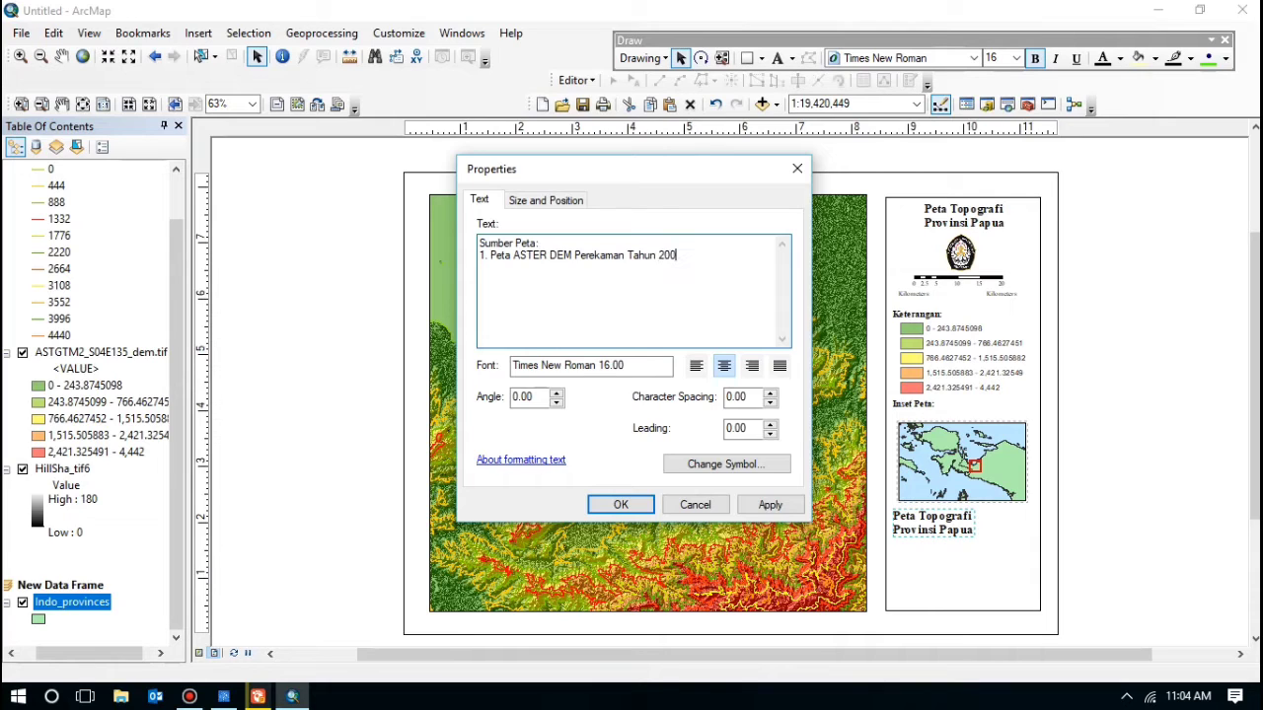
text(3)
key(Return)
text(2. Peta Provinsi Indonesia)
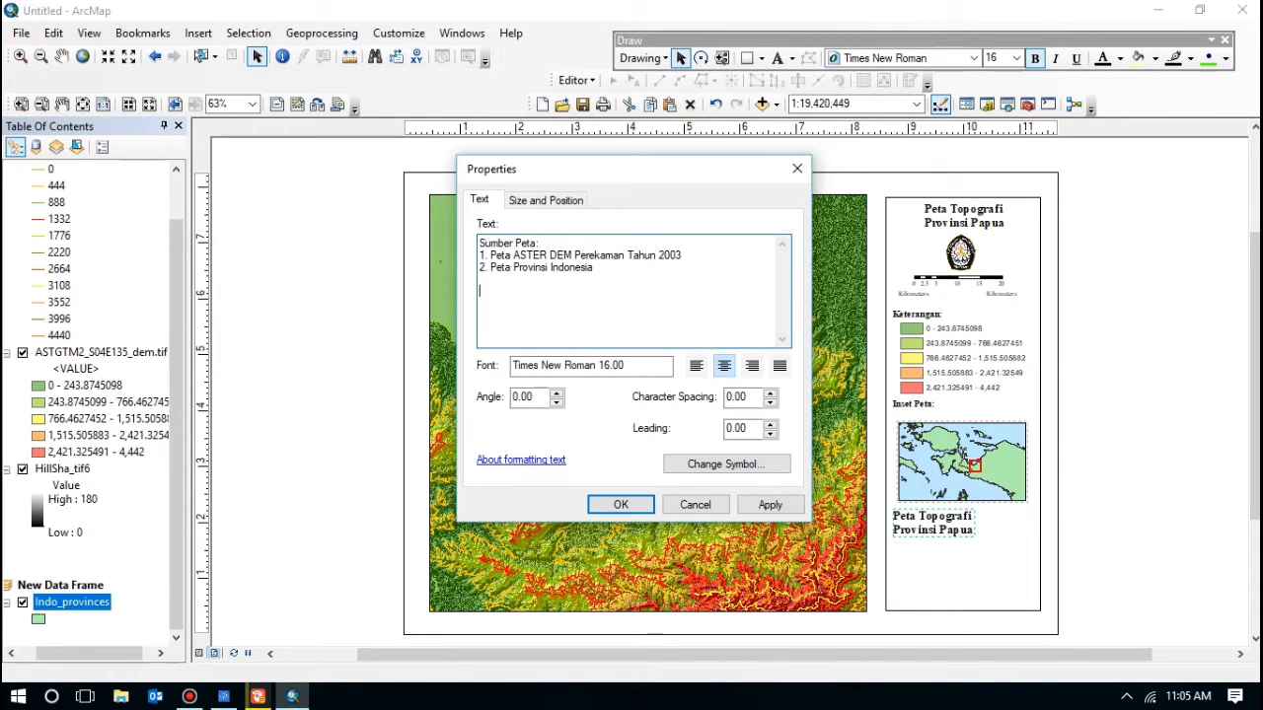
Step: Add 'Disusun Oleh:' with the compiler's name, student ID and 'Ilmu Kelautan A', left-aligned, then move it down
text(D)
text(isus)
text(un Oleh: )
text(Raza )
text(Izzudd)
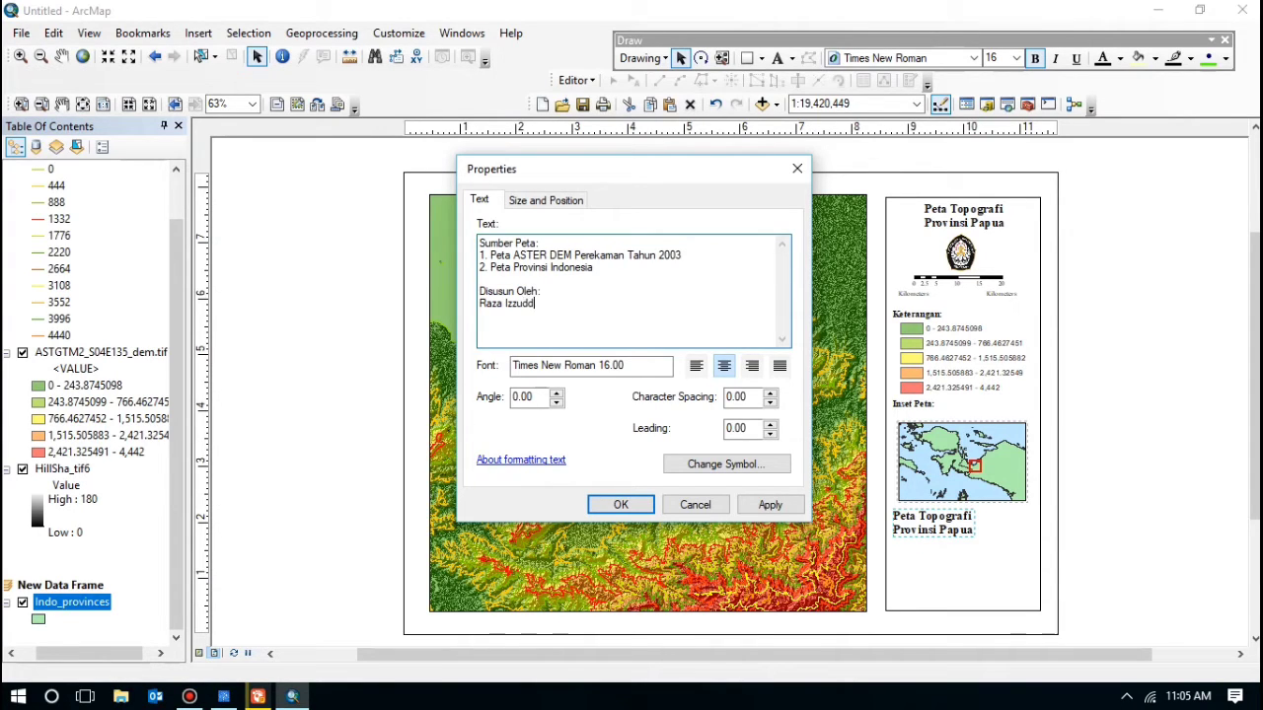
text(ien Q)
text(os)
text(sam Ramadha)
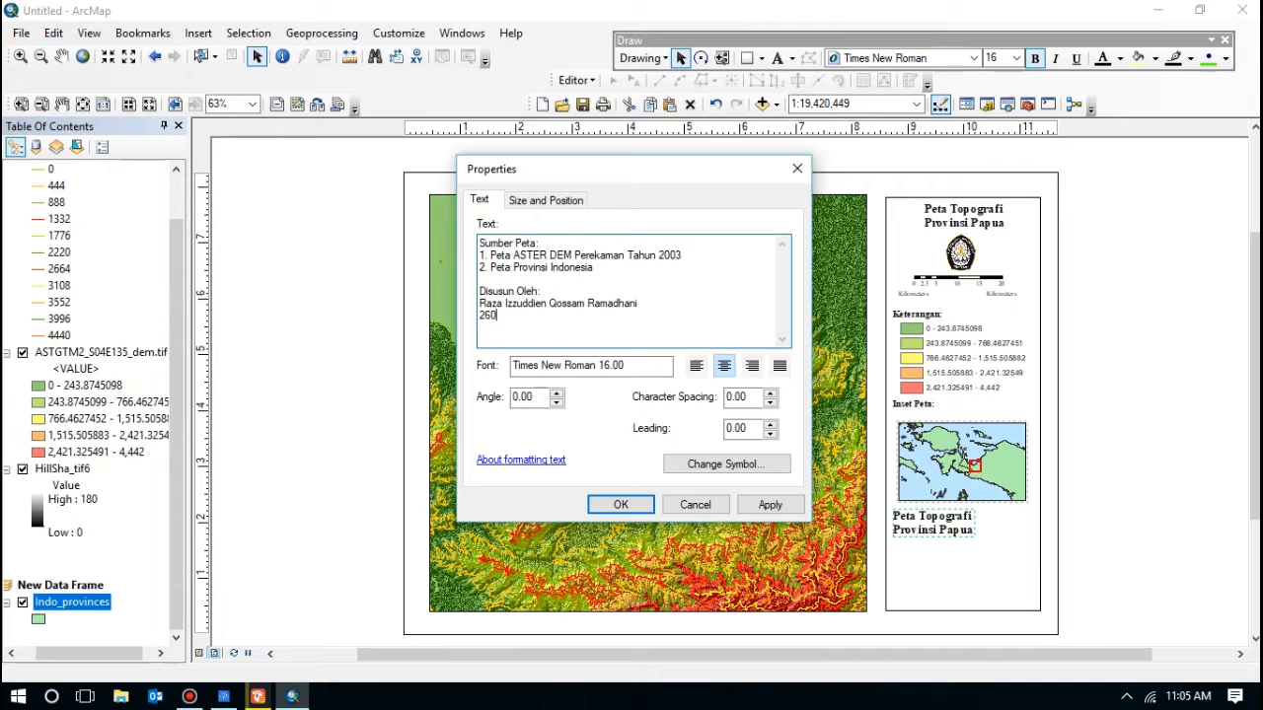
key(Return)
text(Ilmu Kelau)
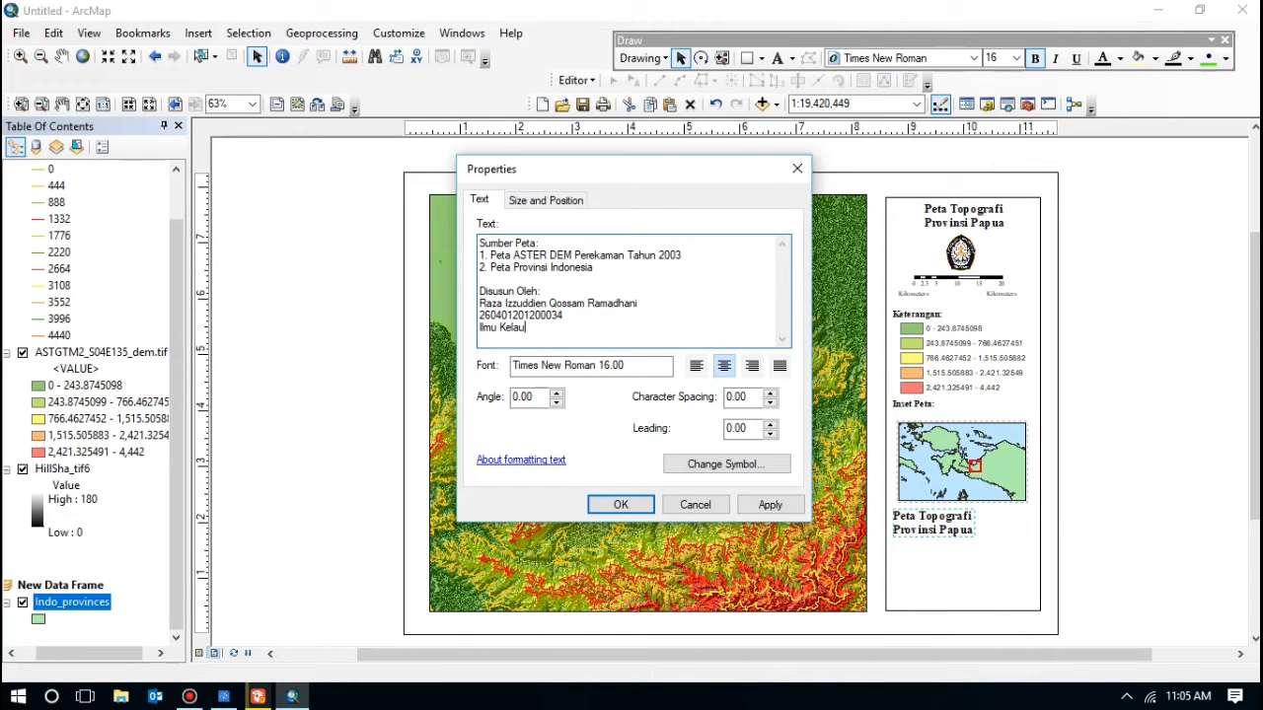
text(tan A)
click(699, 368)
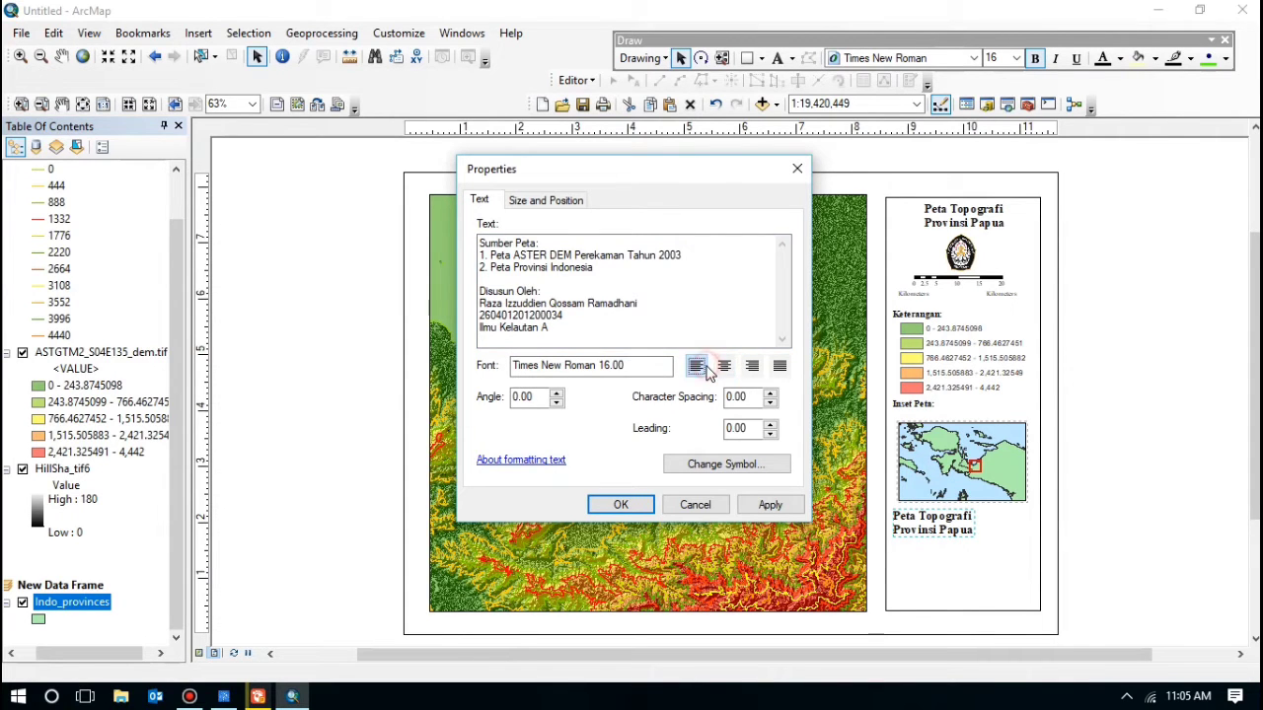
click(620, 505)
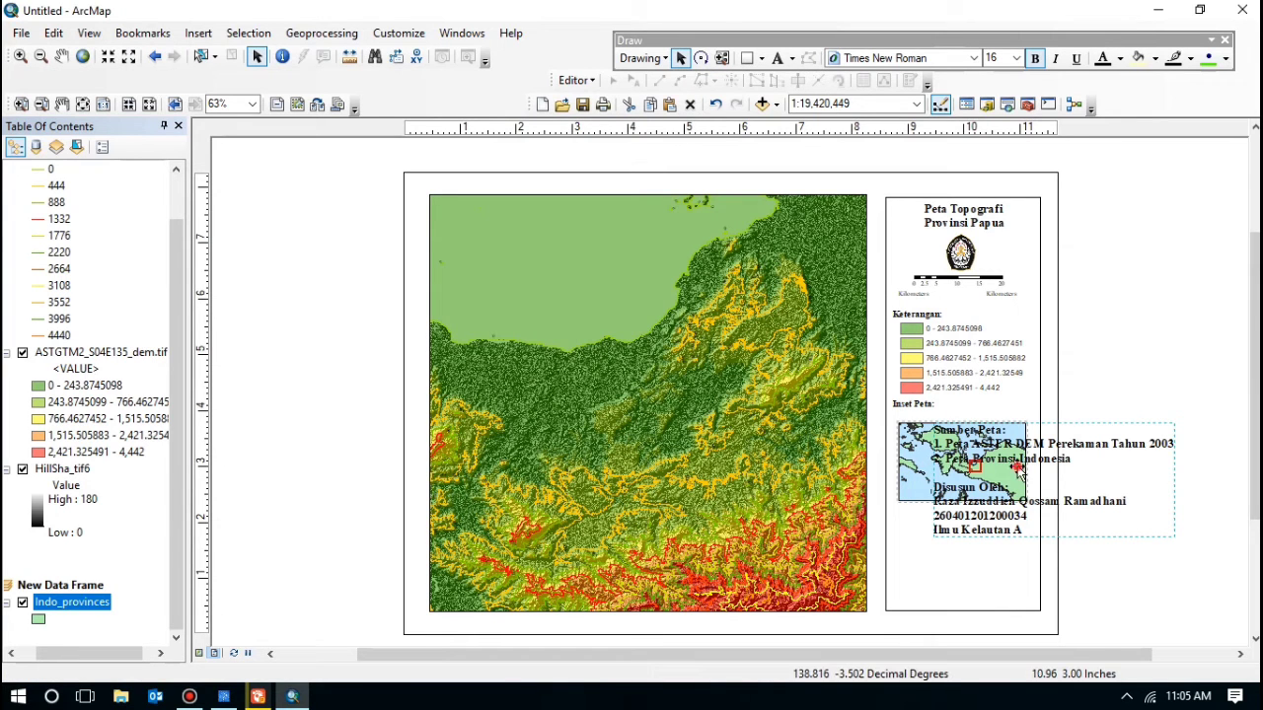
drag(984, 503, 974, 553)
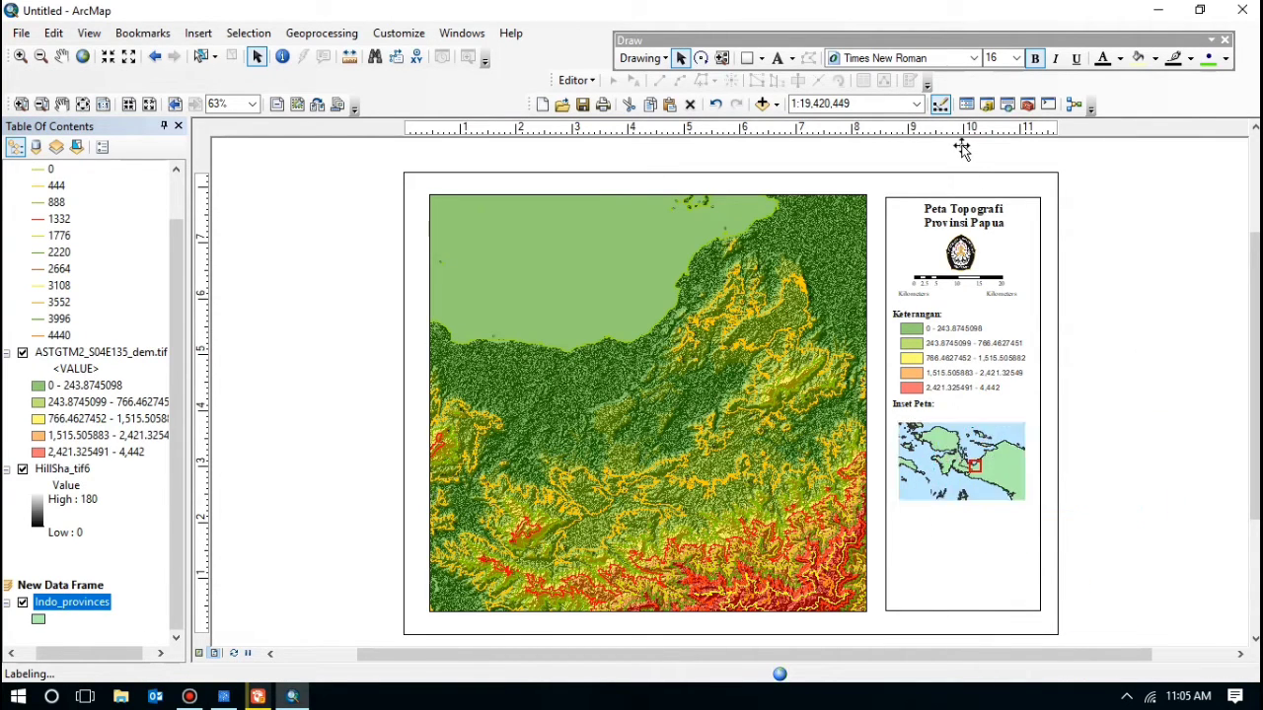
Step: Resize the credits text to 12 pt, then 10 pt, and move it into the legend panel
click(1016, 58)
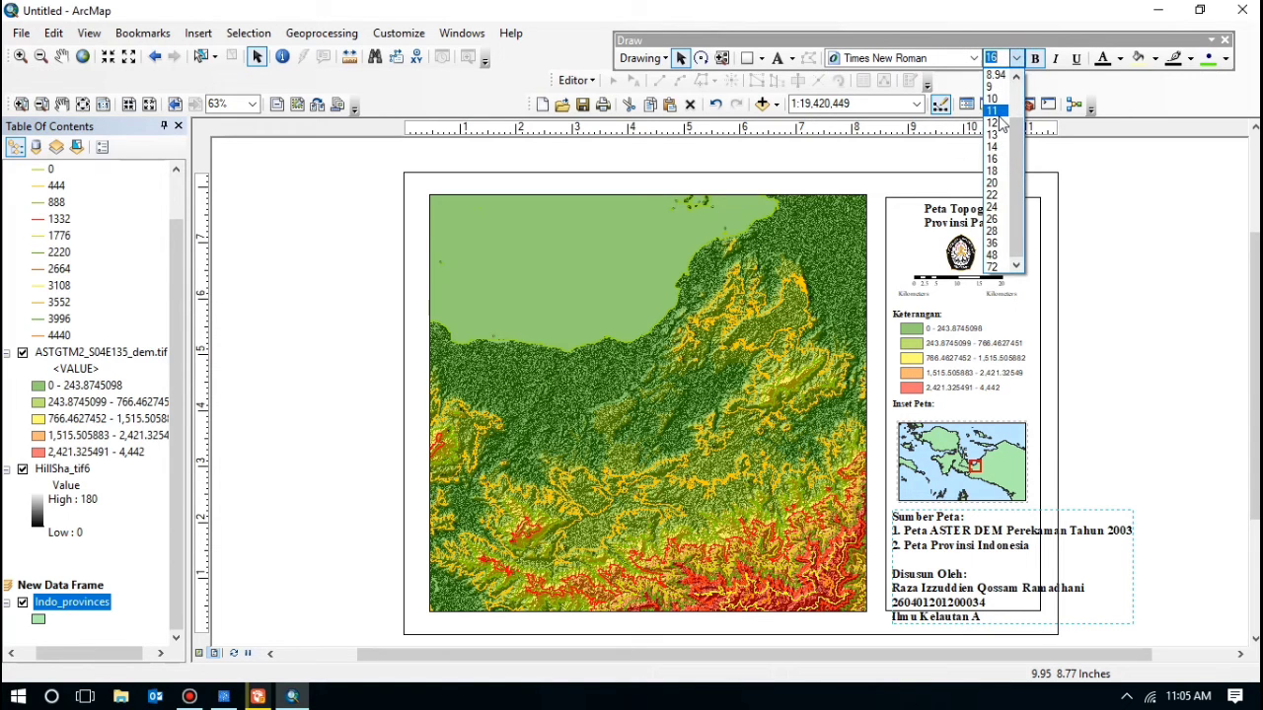
click(993, 123)
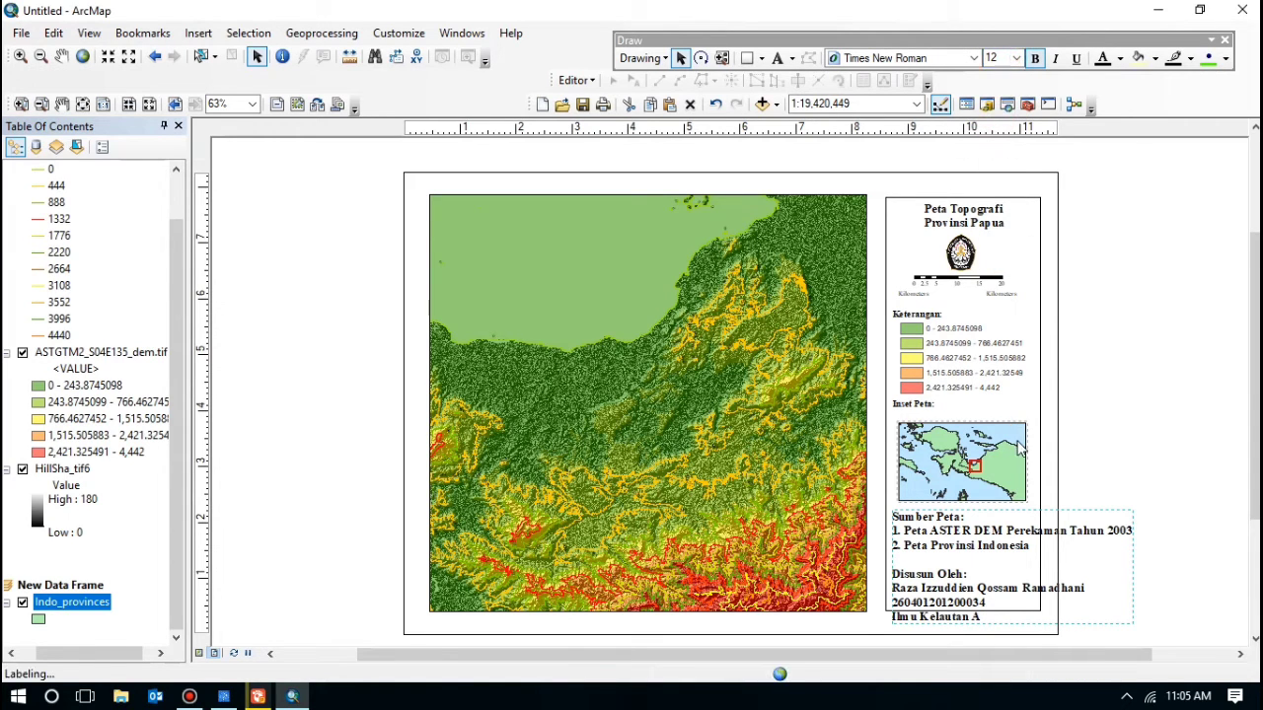
drag(925, 578, 929, 544)
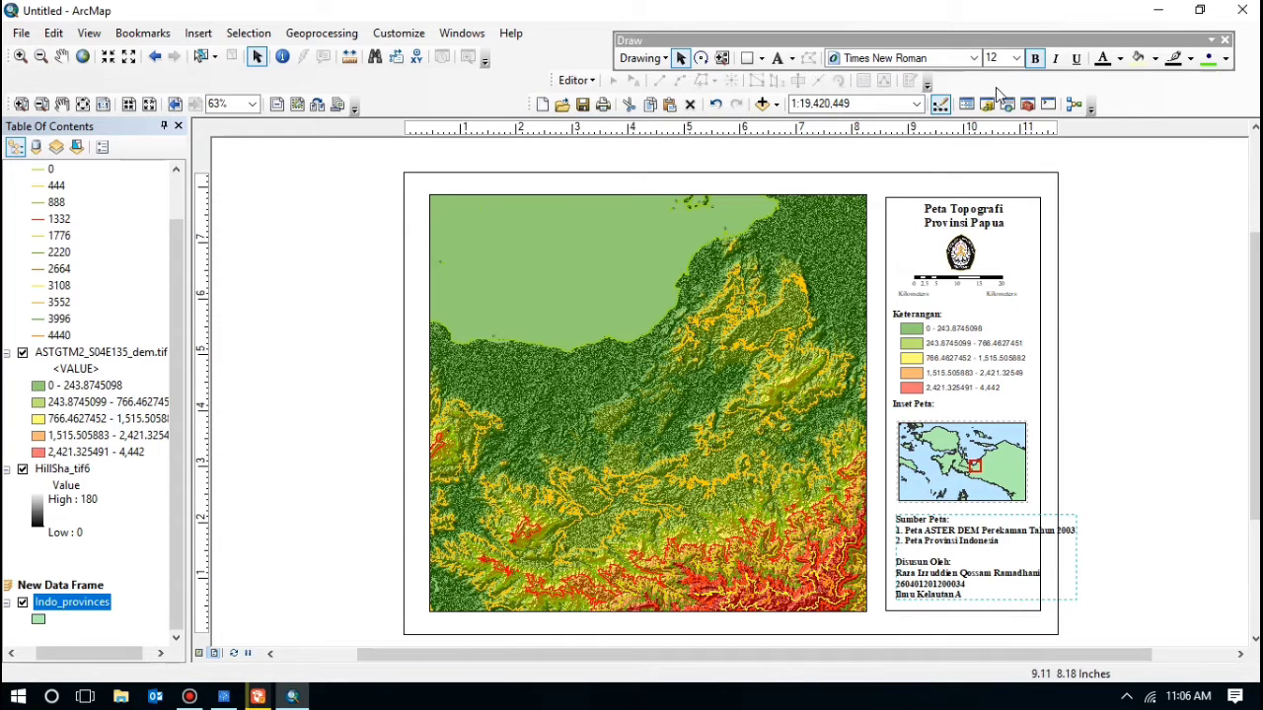
click(1016, 58)
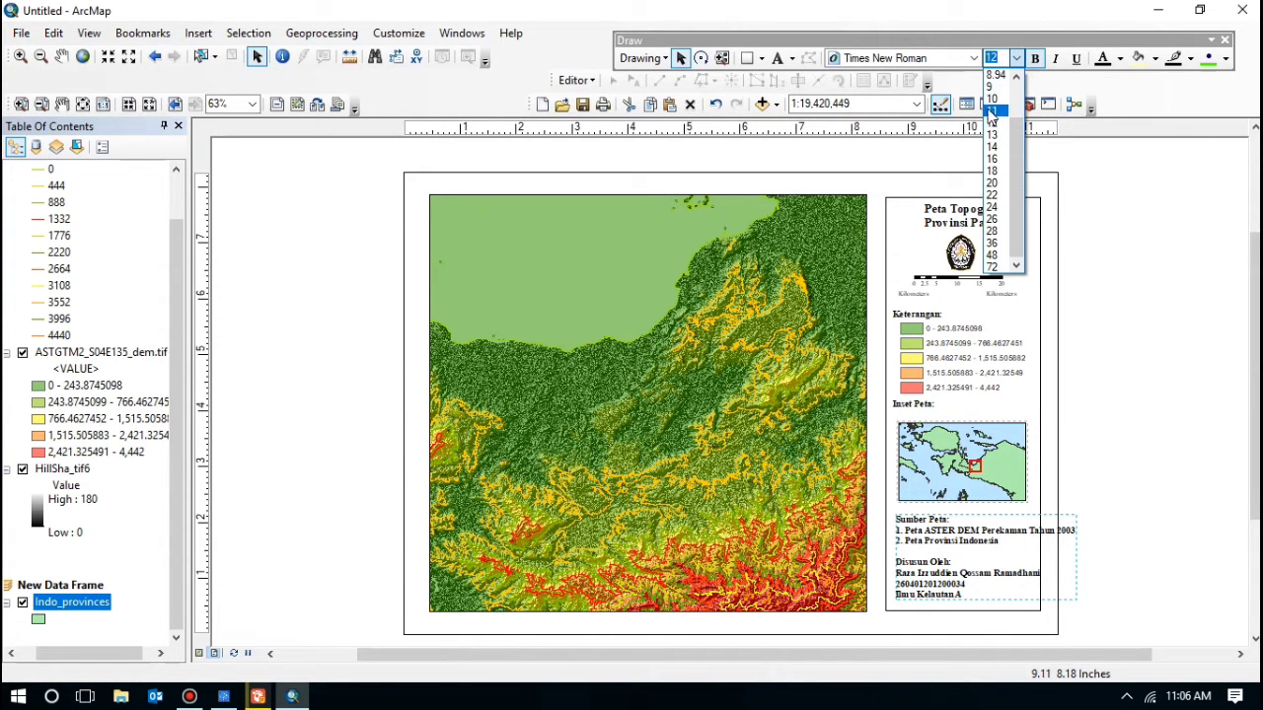
click(991, 100)
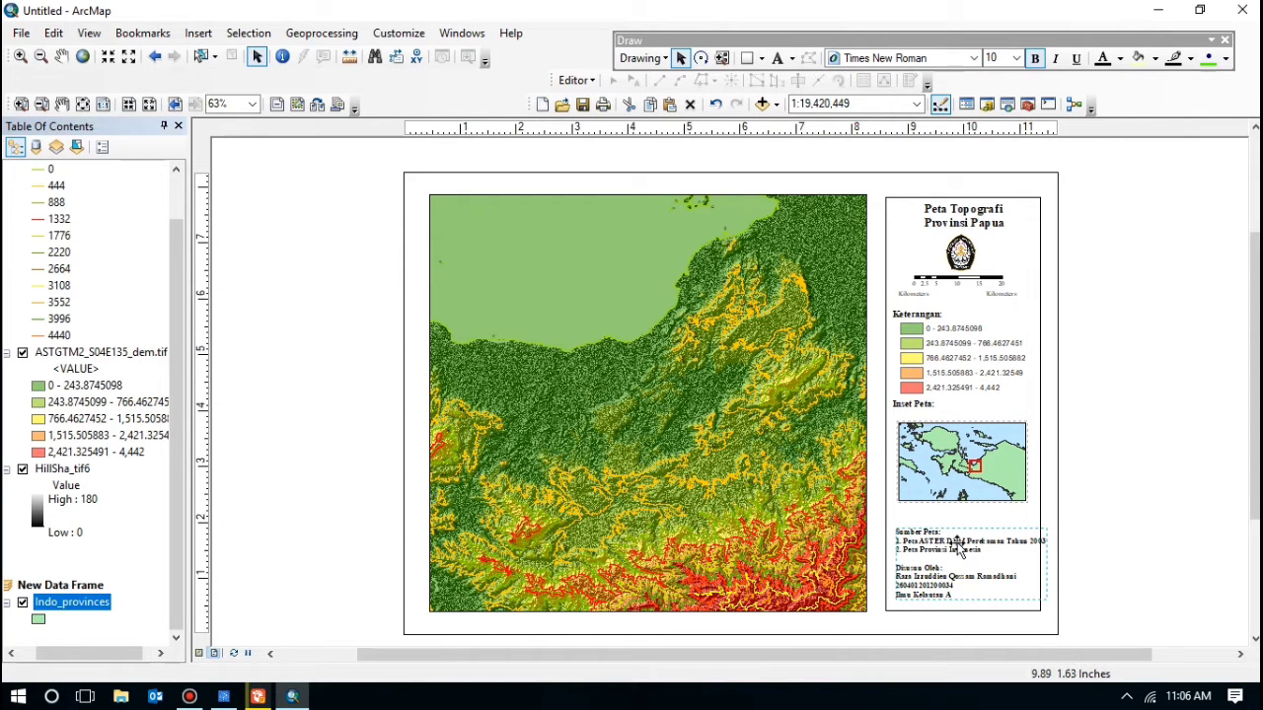
mouse_move(957, 541)
mouse_down()
mouse_move(941, 525)
mouse_move(964, 533)
mouse_up()
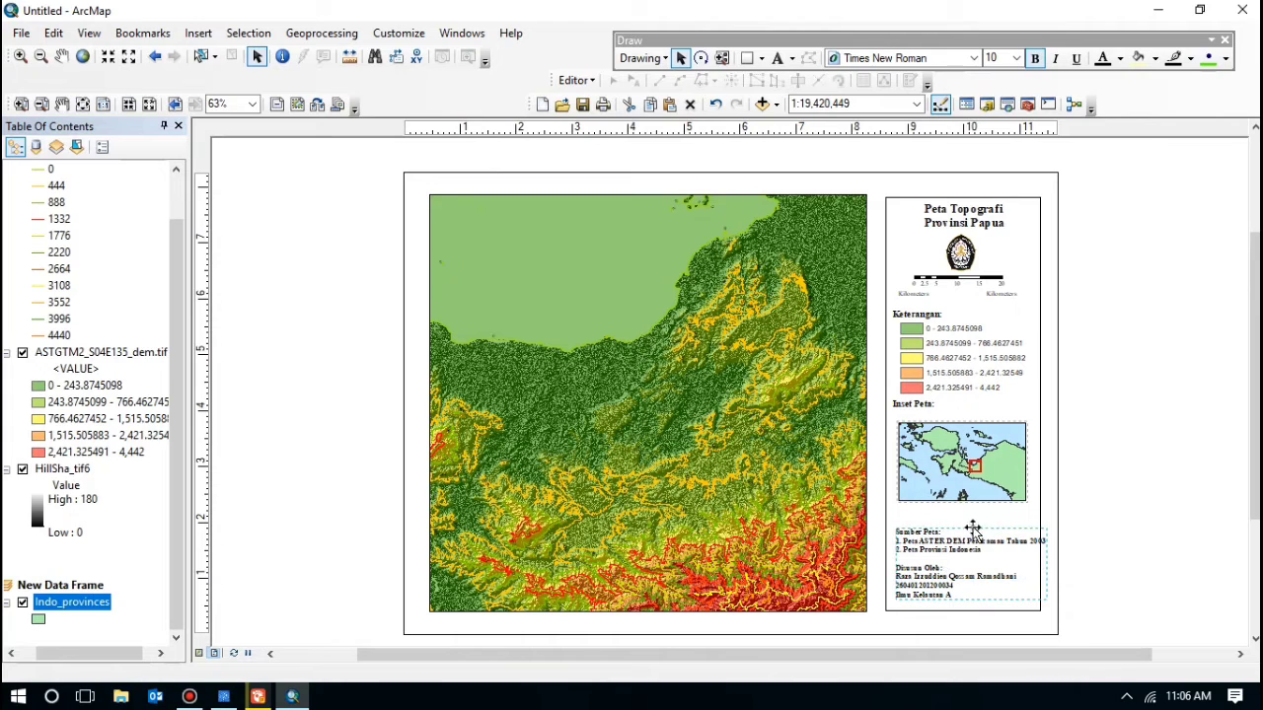
mouse_move(1030, 569)
mouse_down()
mouse_move(1026, 548)
mouse_move(1041, 550)
mouse_up()
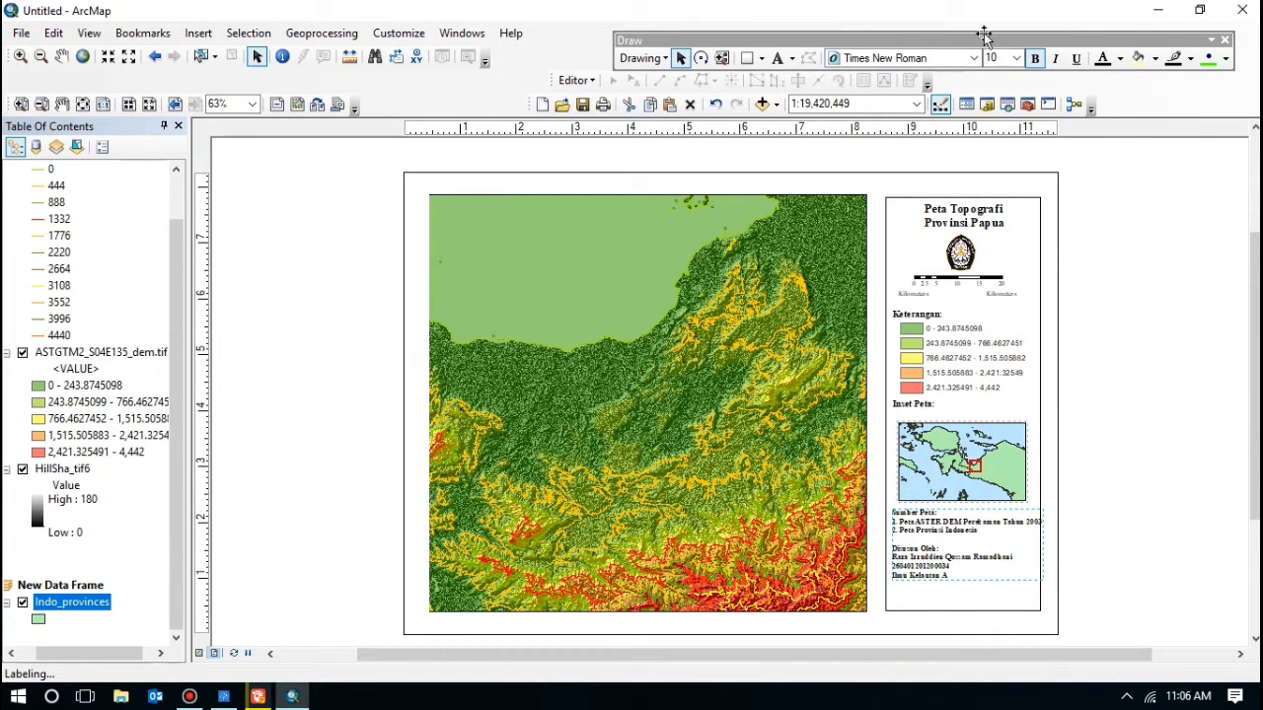
Step: Shrink the credits to 9 pt, toggle bold, and fine-tune its position under the inset map
click(1016, 61)
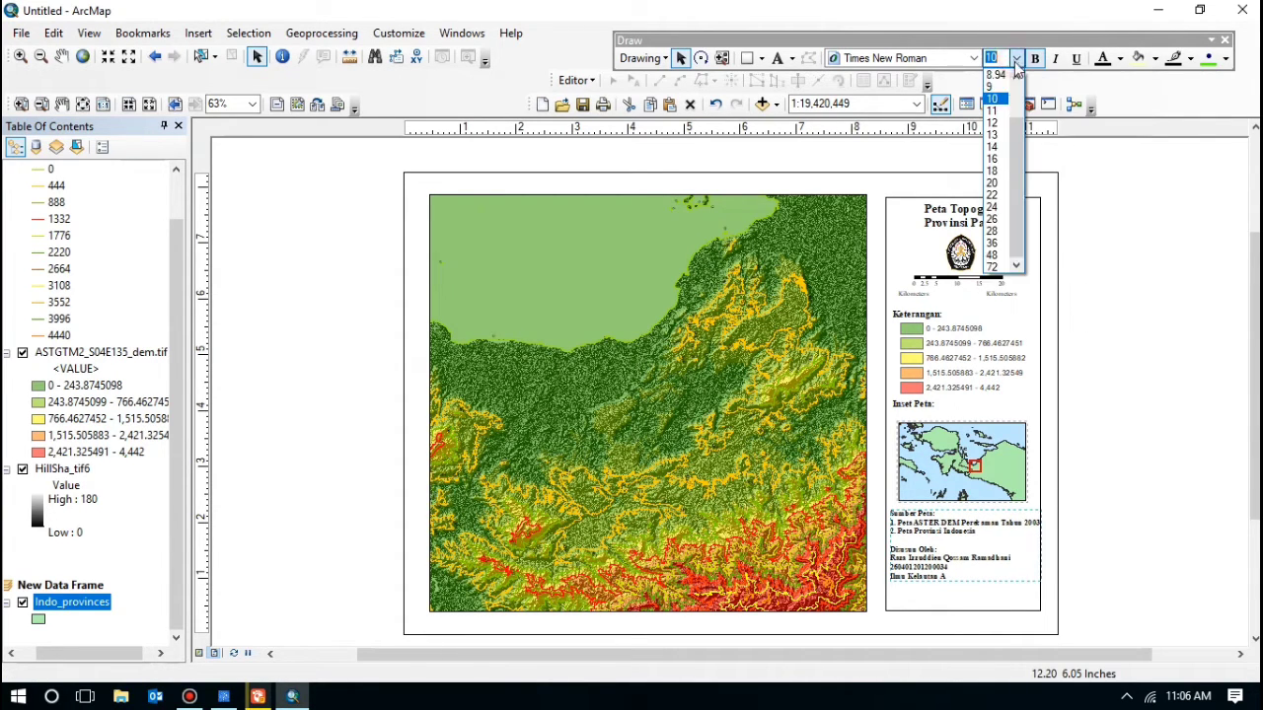
click(991, 87)
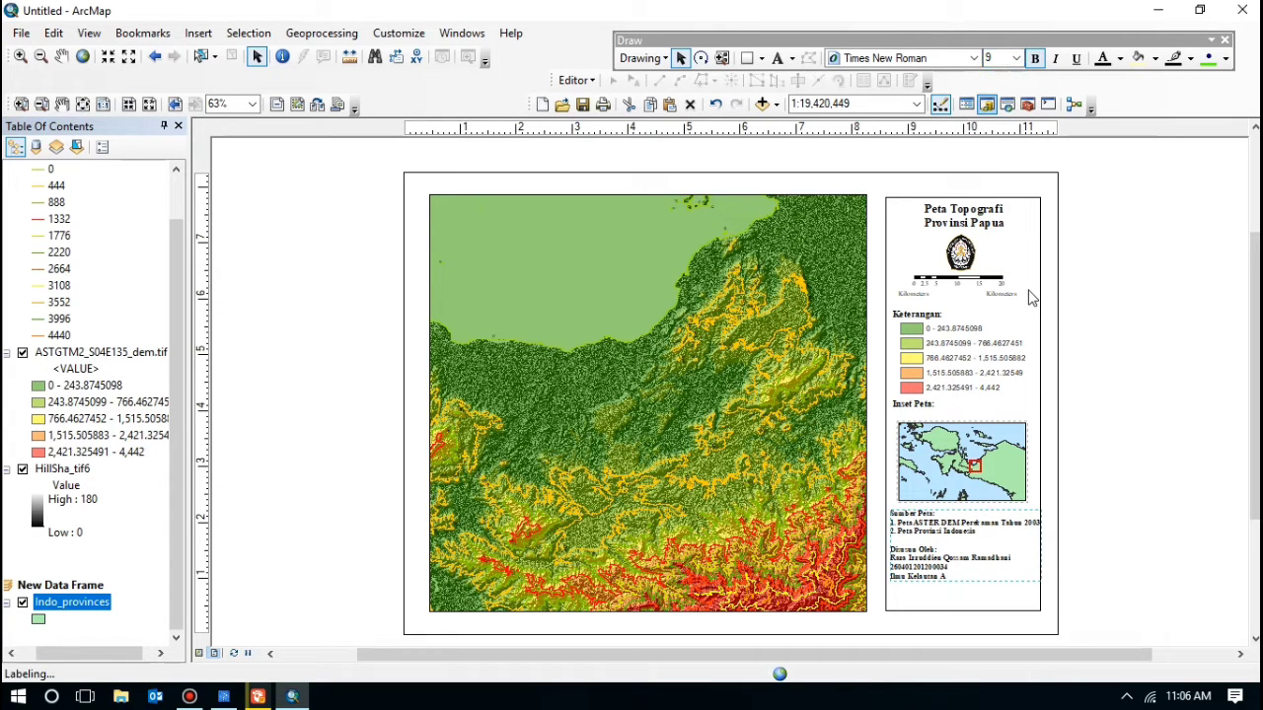
click(935, 541)
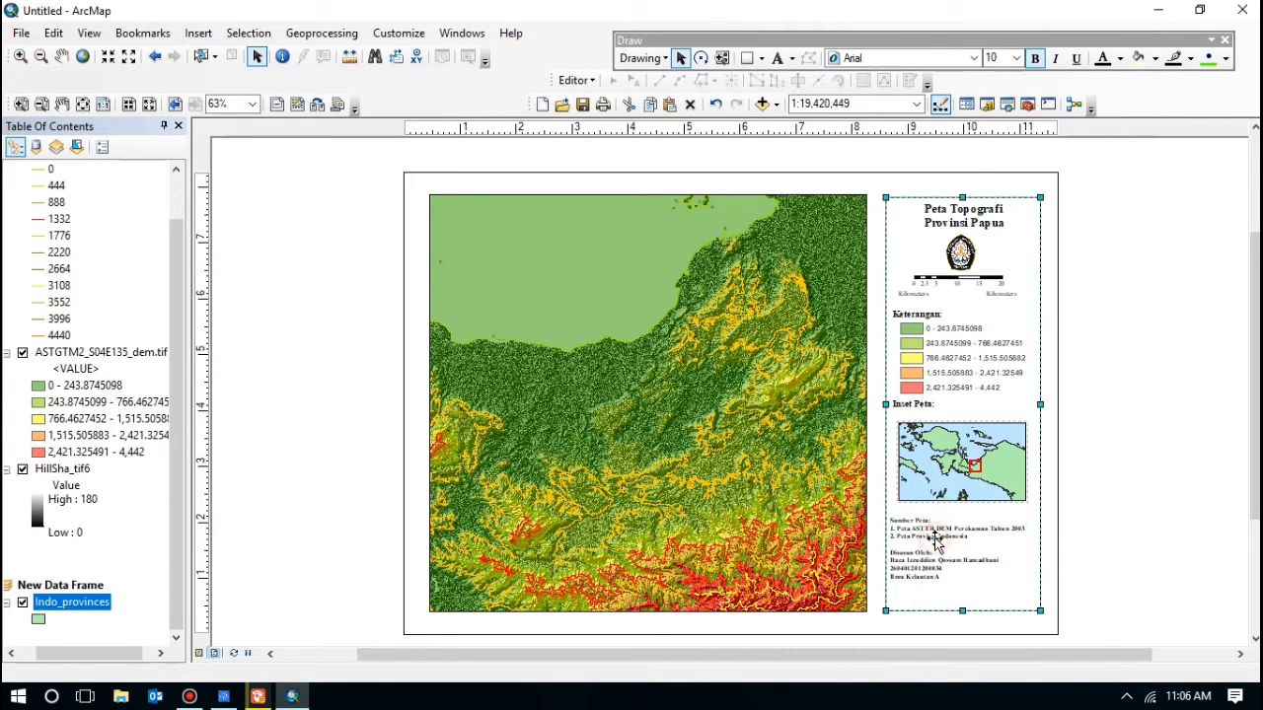
click(935, 542)
key(ctrl+b)
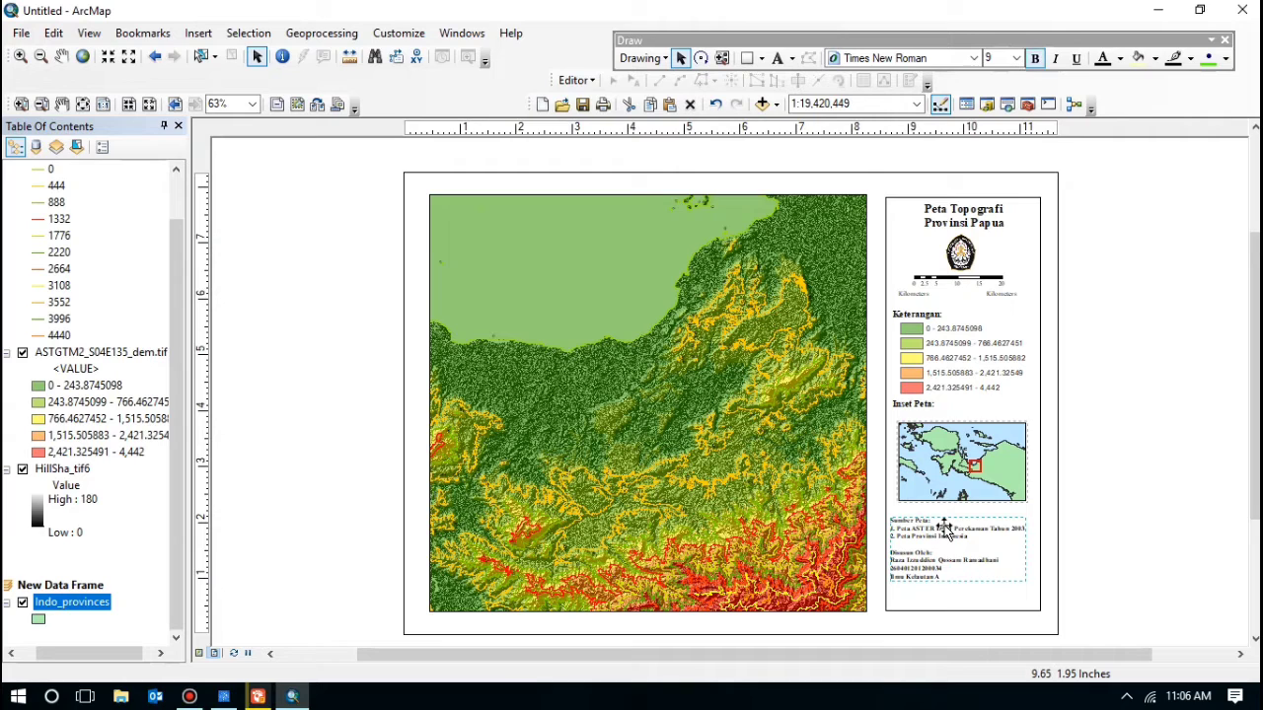
drag(955, 541, 950, 533)
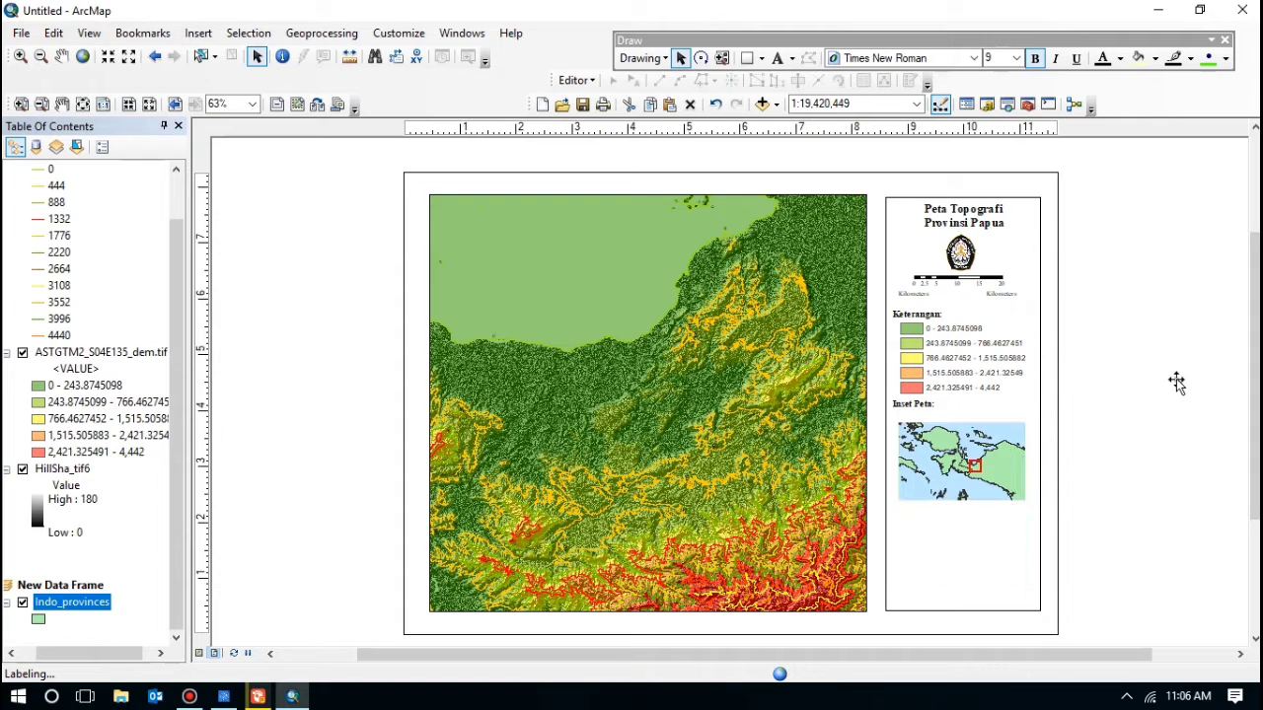
drag(931, 558, 937, 553)
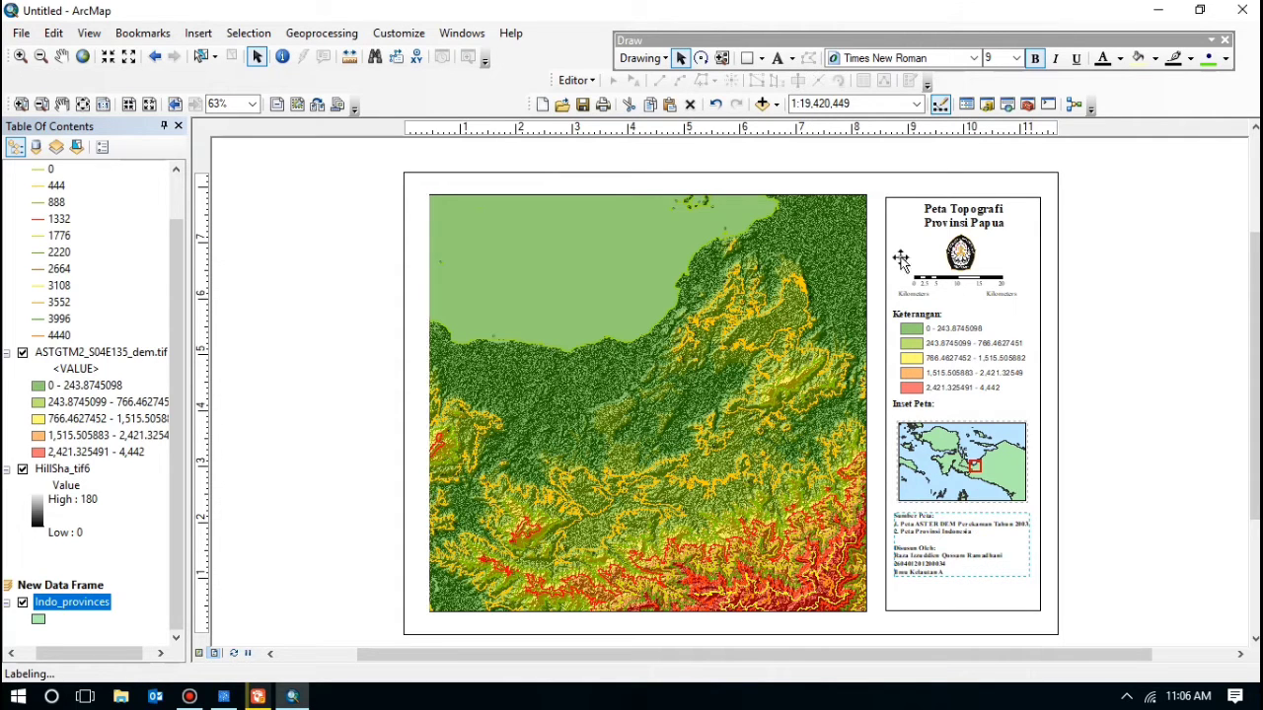
Step: Narrow the main map frame slightly and widen the side panel frame leftward, then select the credits text
click(841, 424)
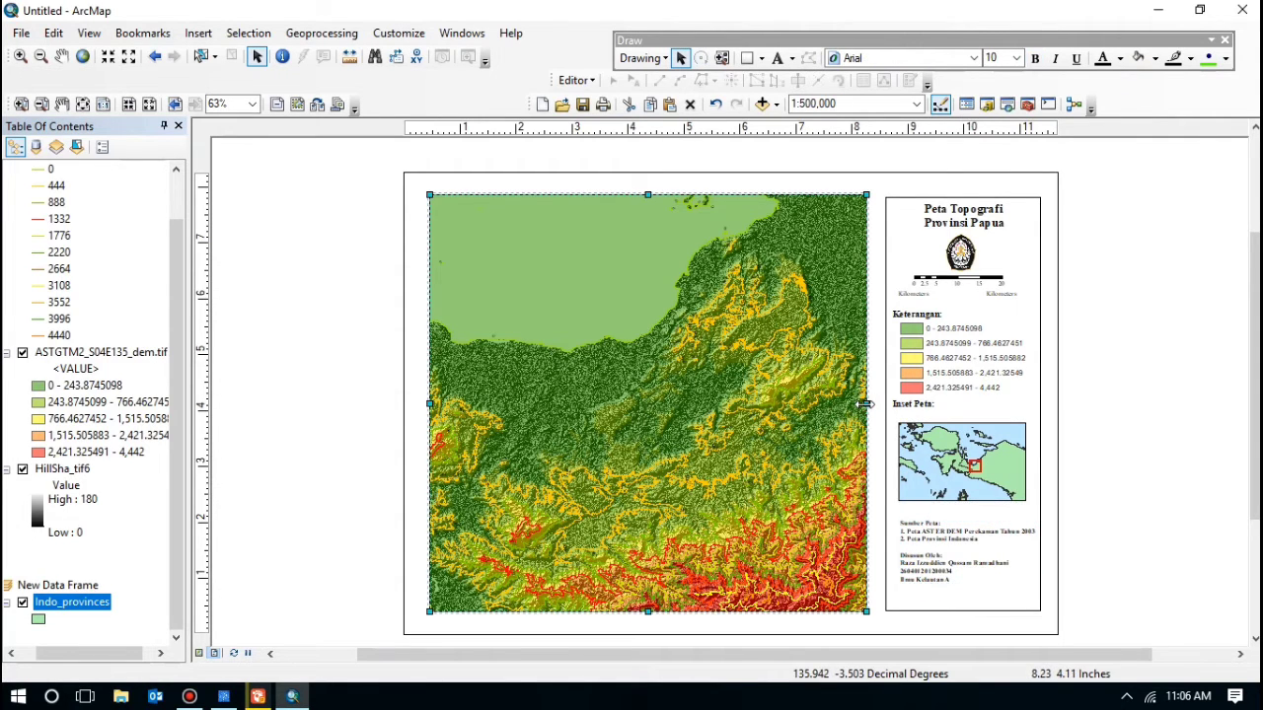
drag(862, 404, 856, 403)
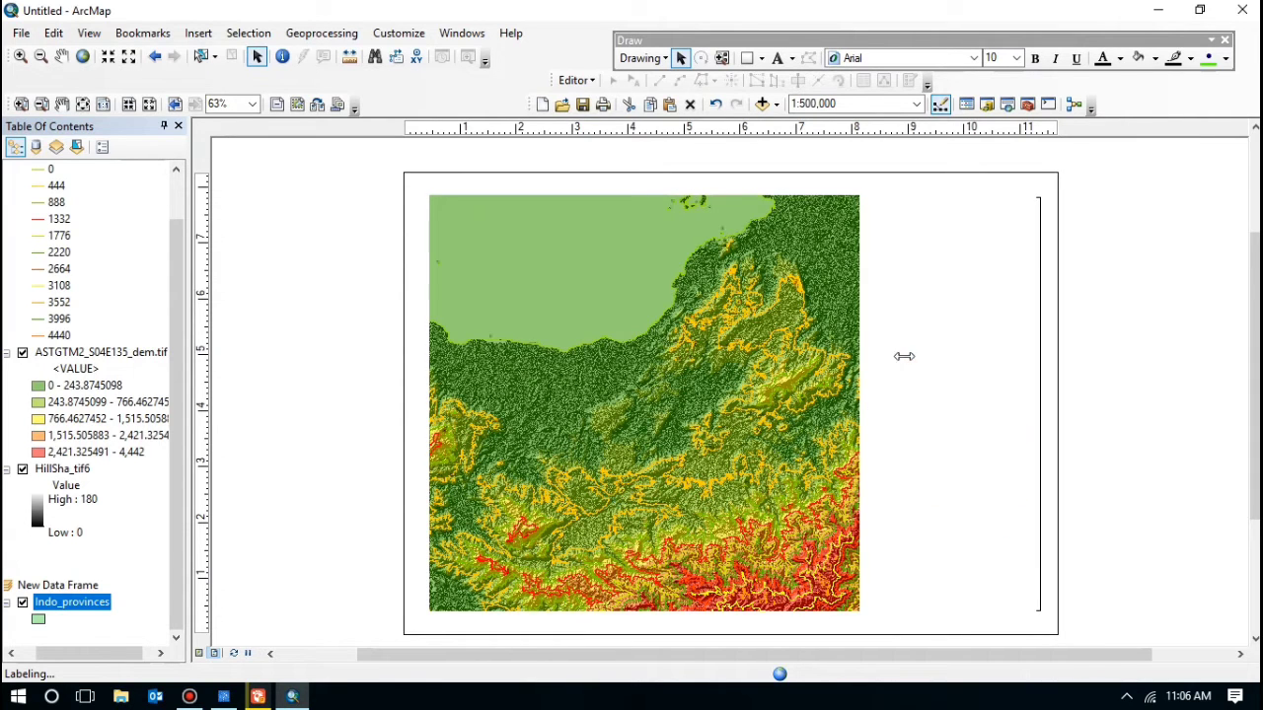
click(954, 419)
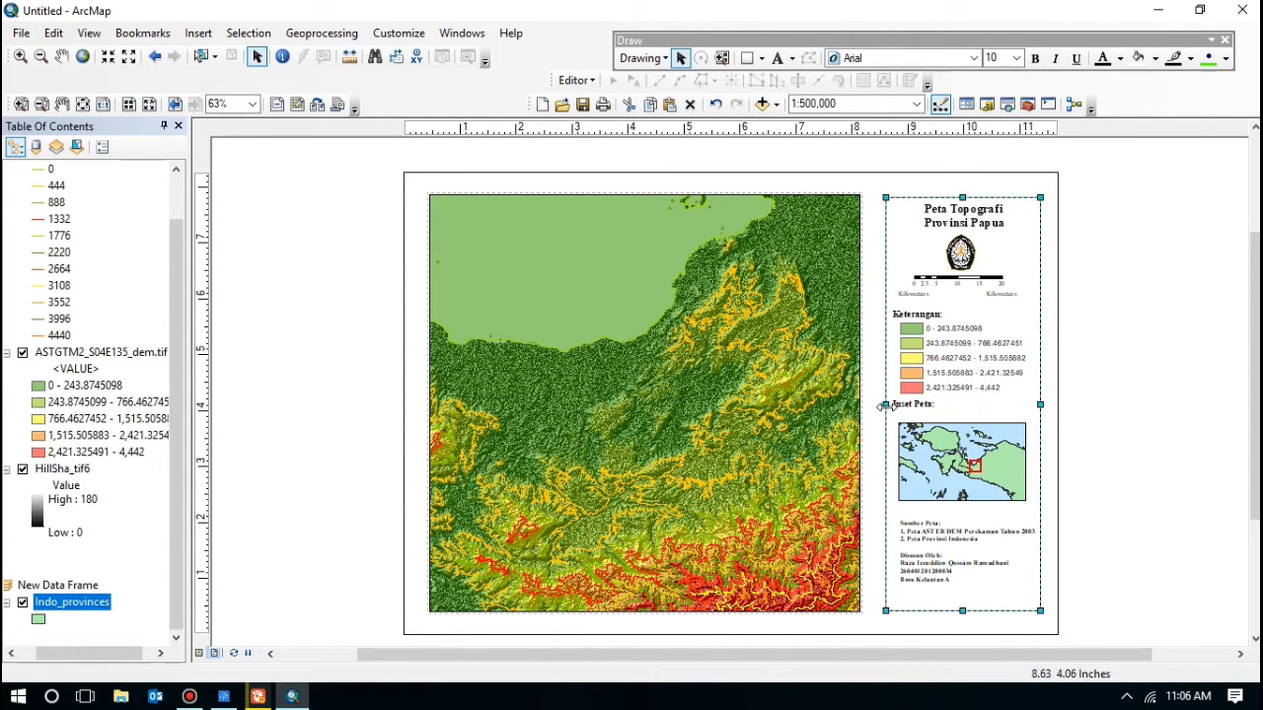
drag(885, 405, 879, 417)
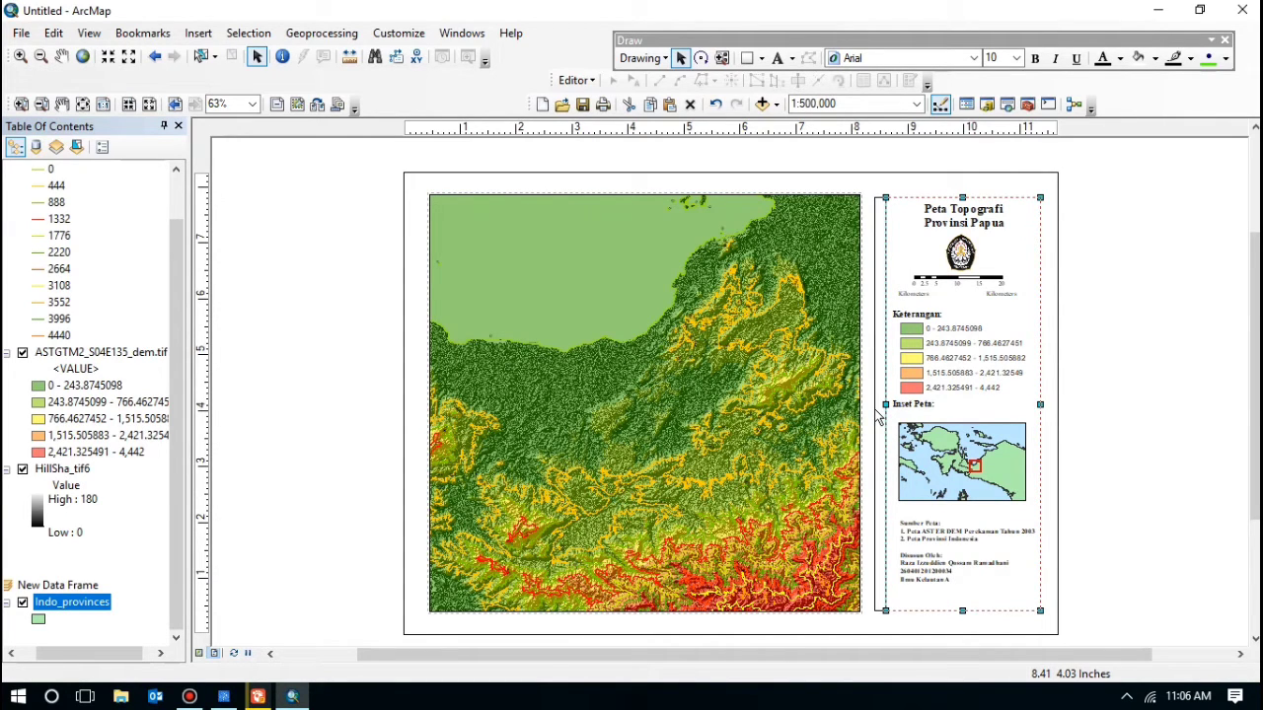
drag(877, 417, 877, 417)
click(928, 540)
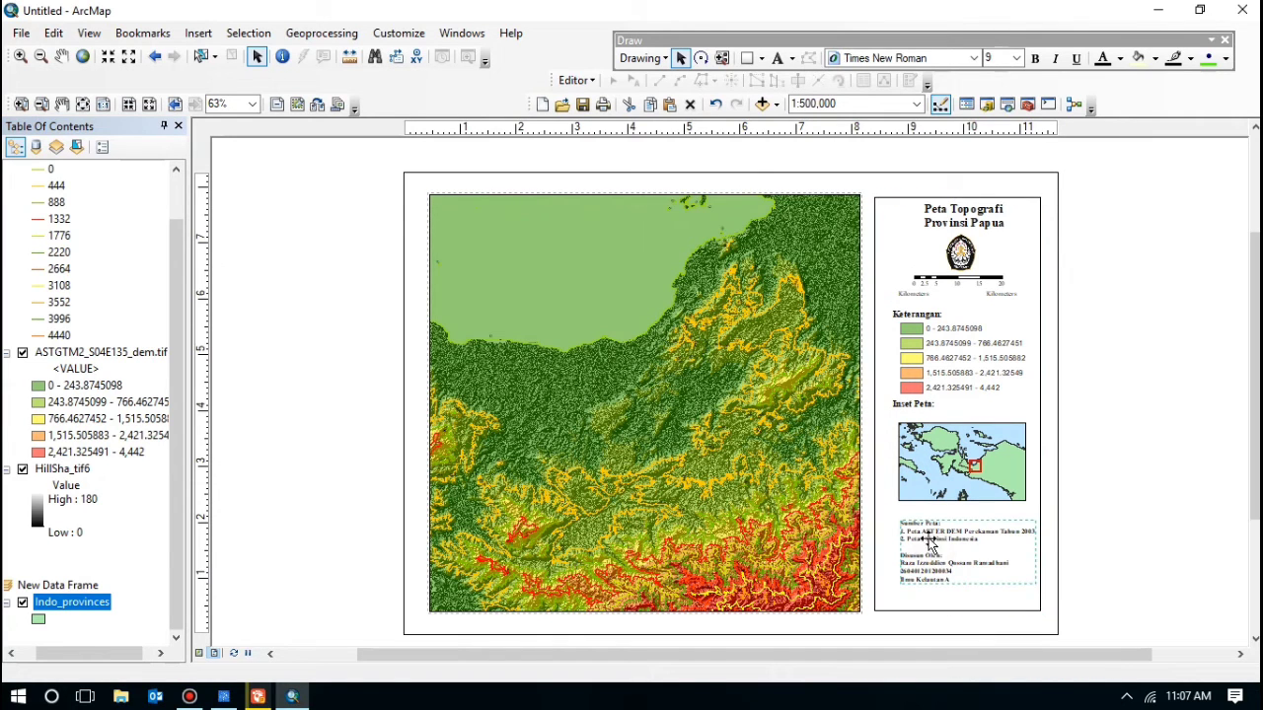
Step: Set the credits text to 11 pt, shift it left, reduce it to 10 pt, then select the Inset Peta heading
click(1016, 57)
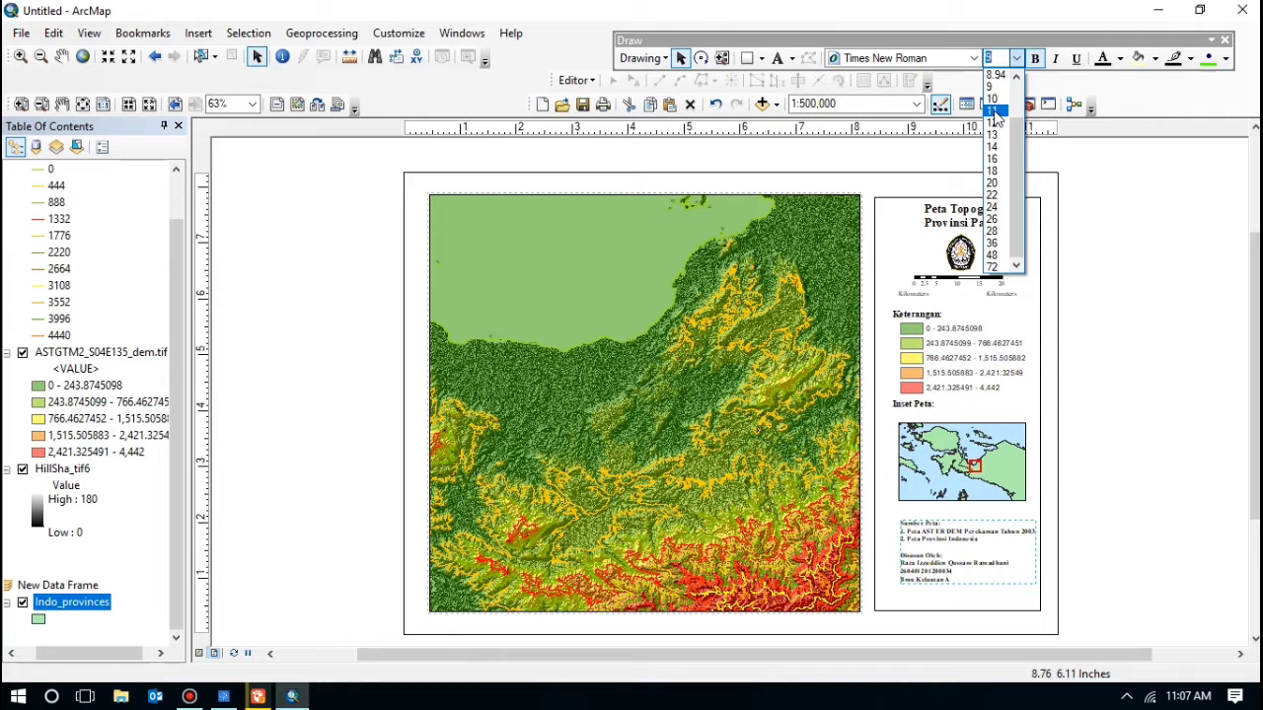
click(993, 110)
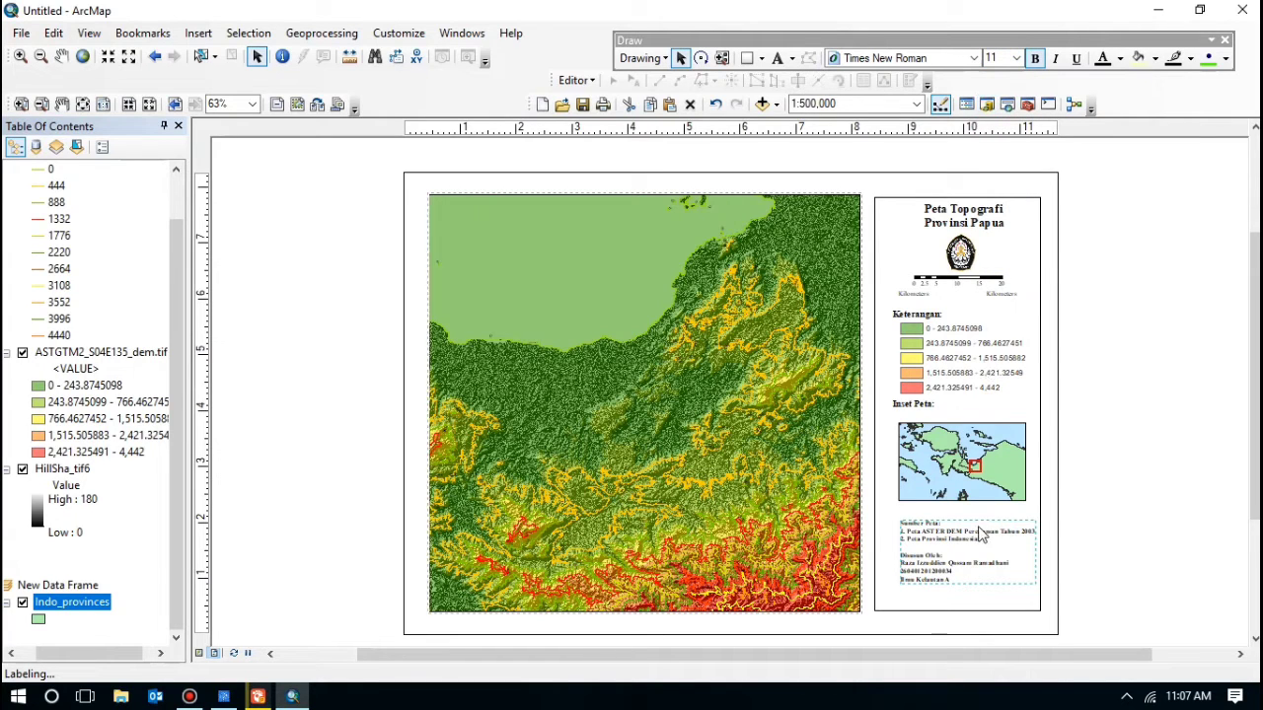
mouse_move(984, 544)
mouse_down()
mouse_move(943, 548)
mouse_move(990, 537)
mouse_move(943, 538)
mouse_move(955, 541)
mouse_up()
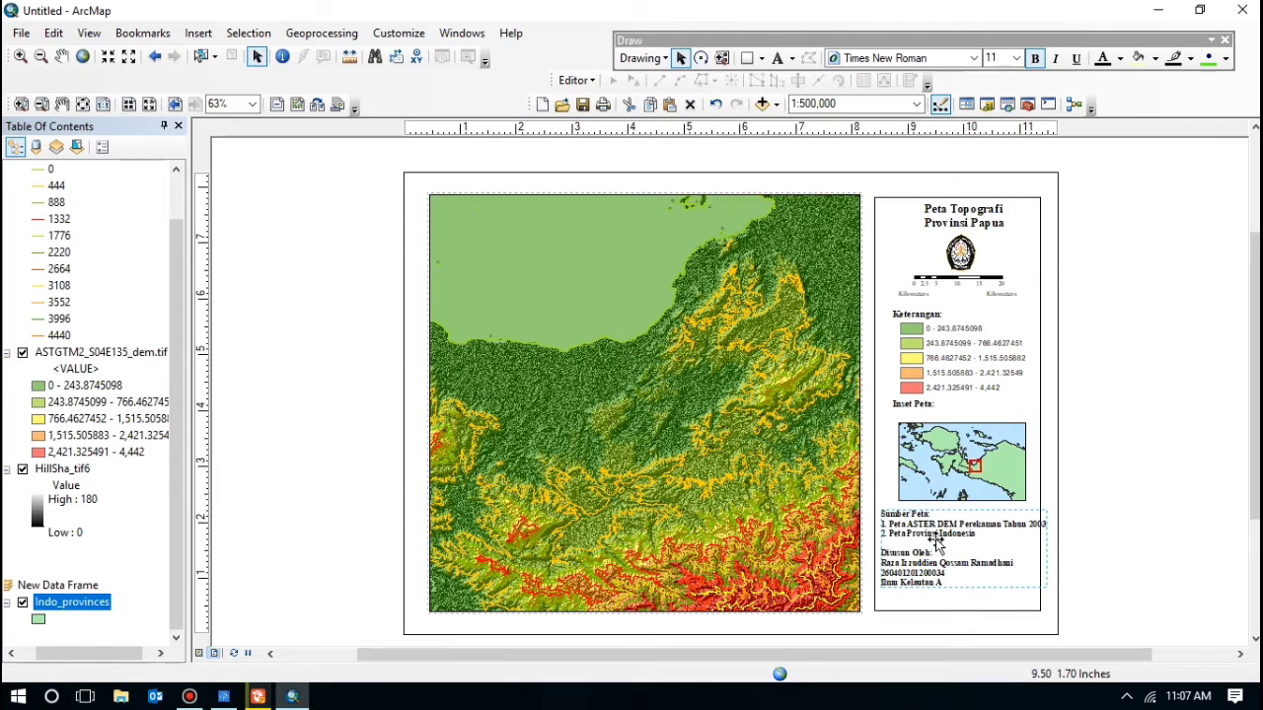
click(1015, 58)
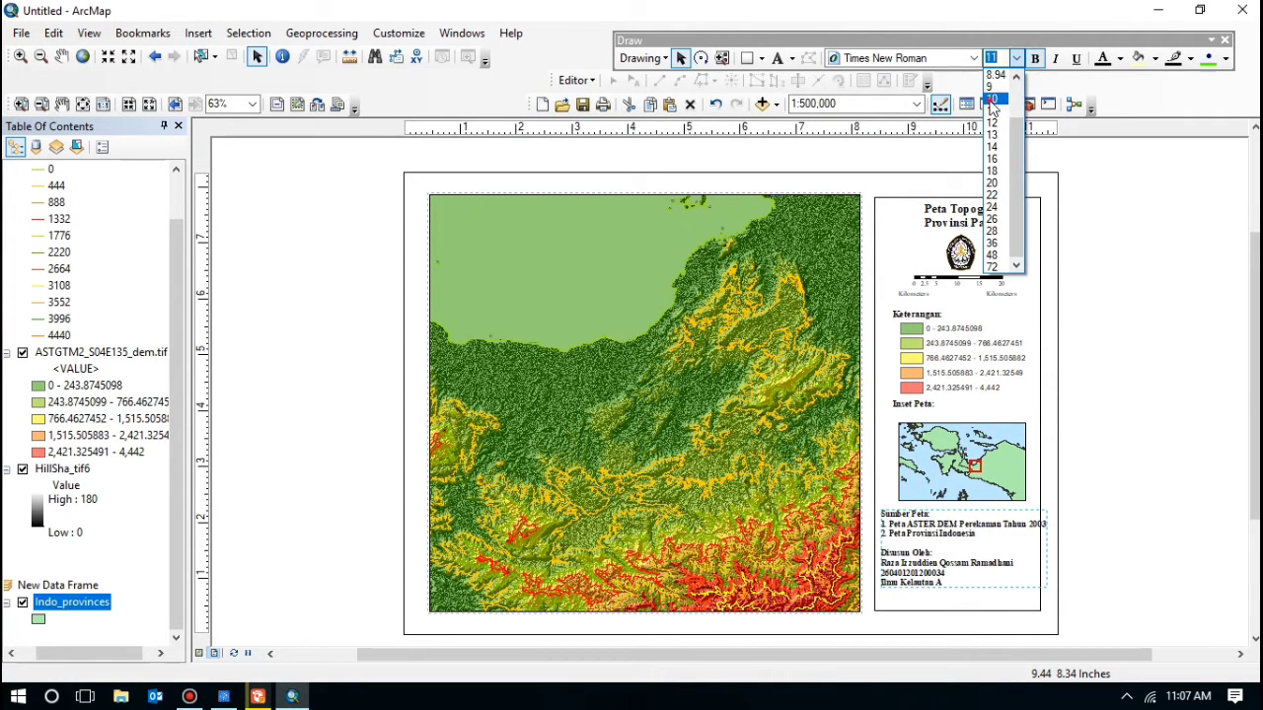
click(992, 98)
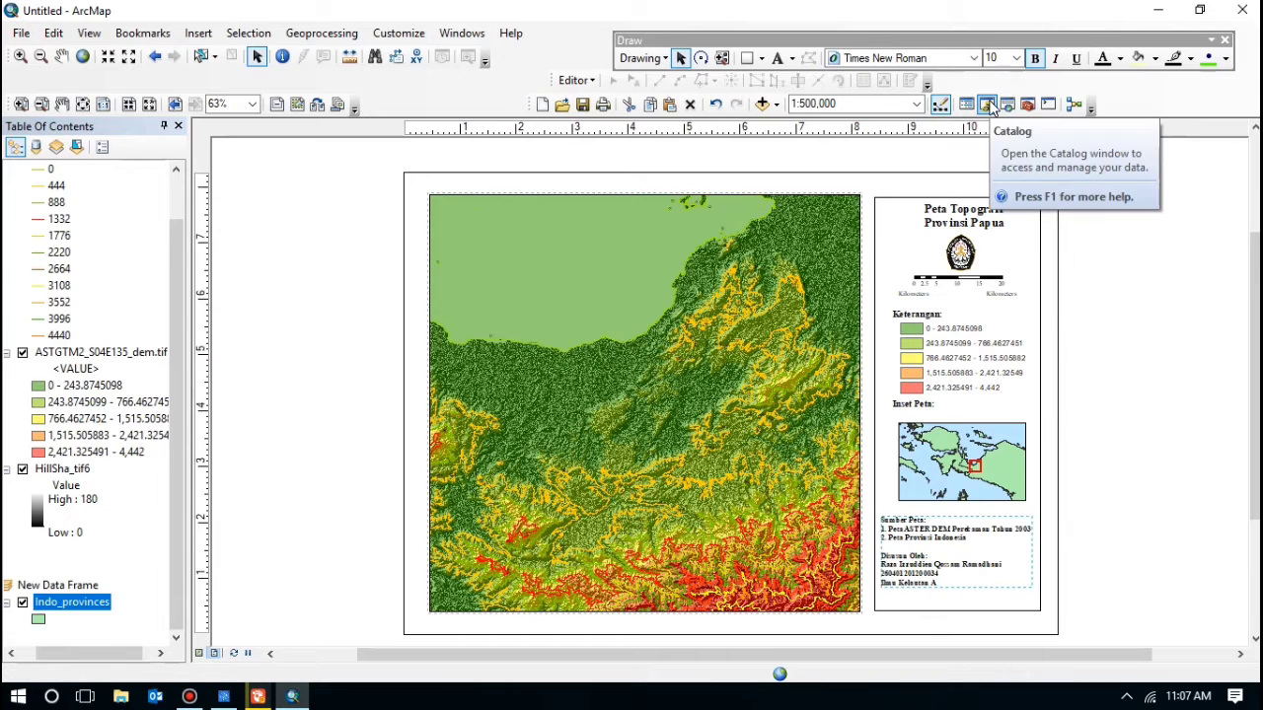
click(1118, 454)
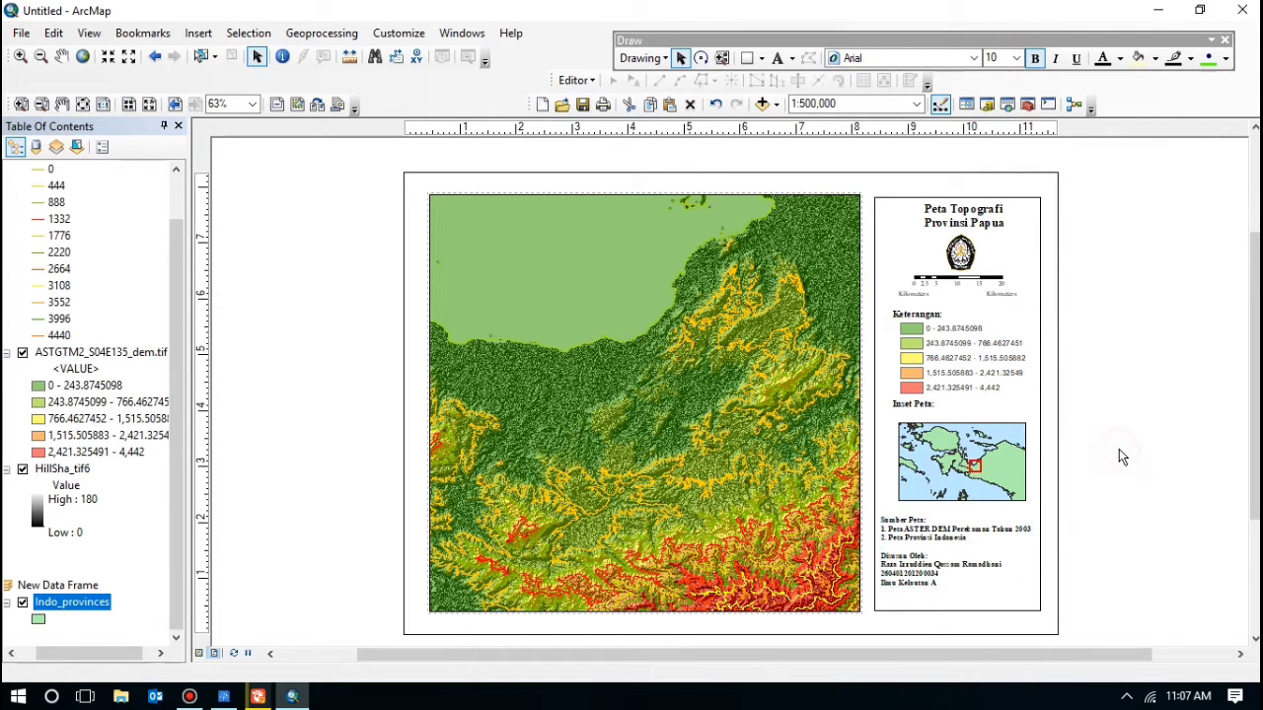
click(925, 406)
Step: Copy and paste the legend and move it left within the side panel
click(906, 368)
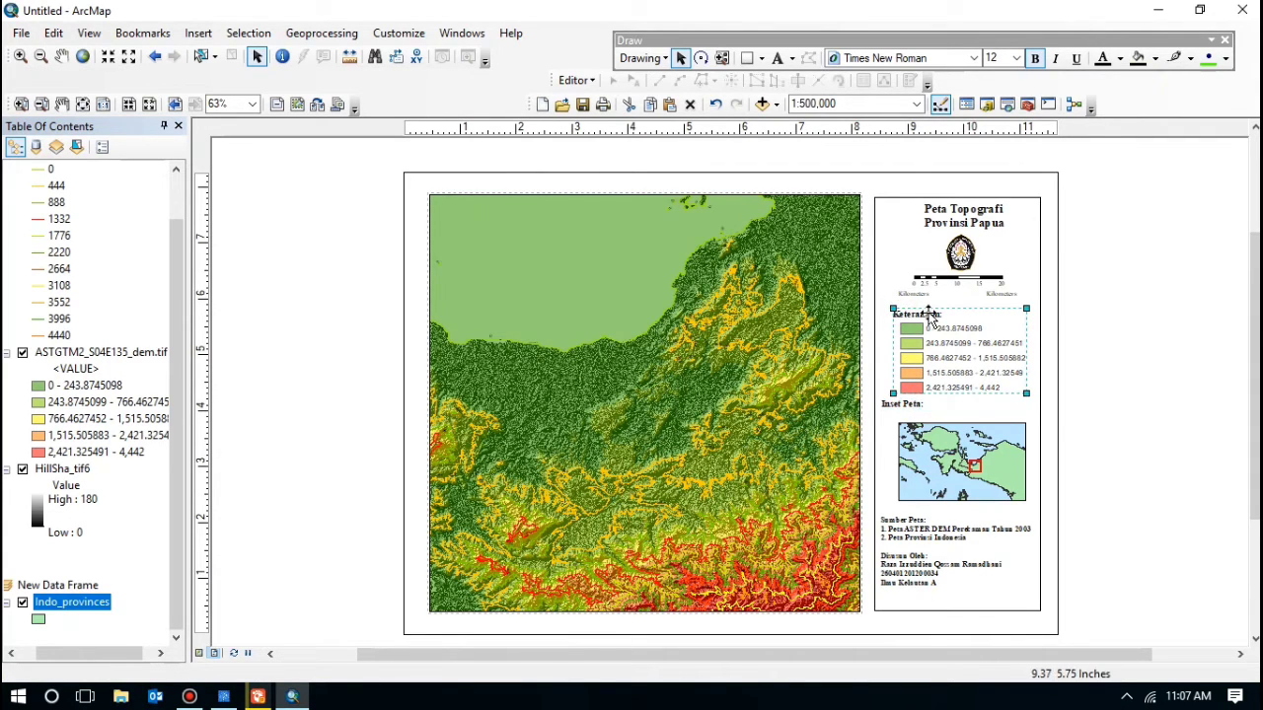
right_click(929, 328)
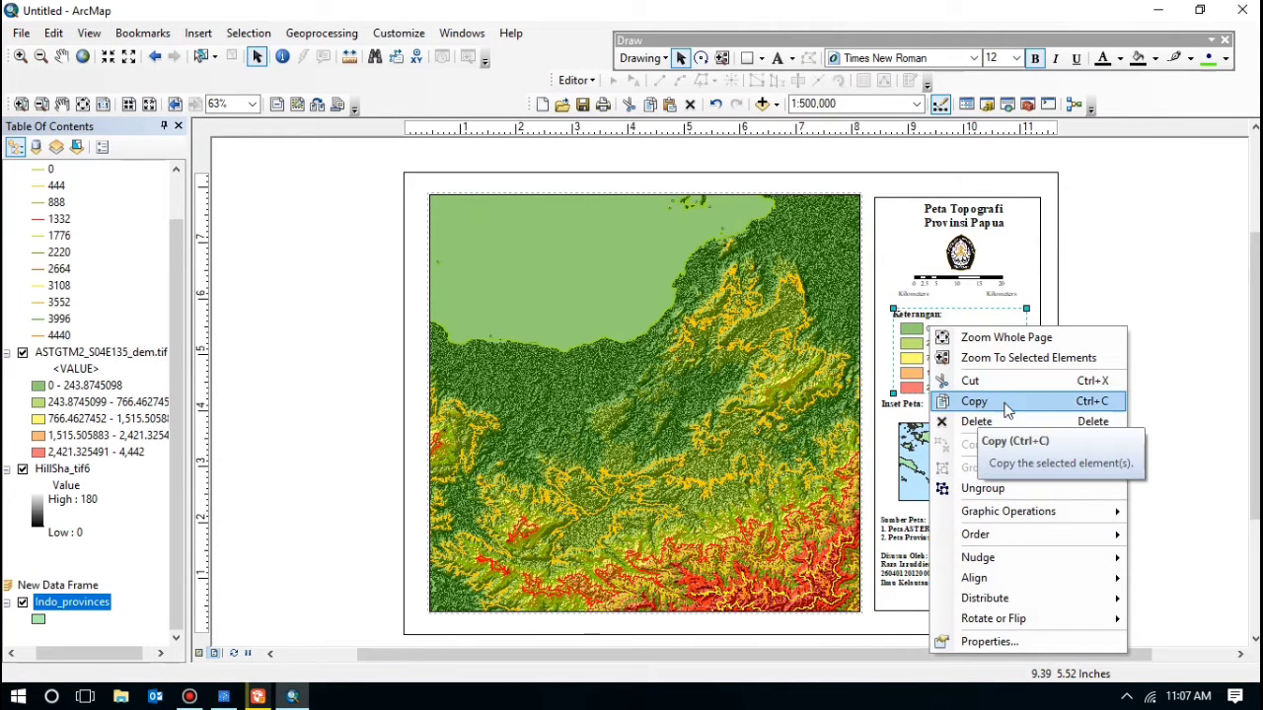
click(1162, 343)
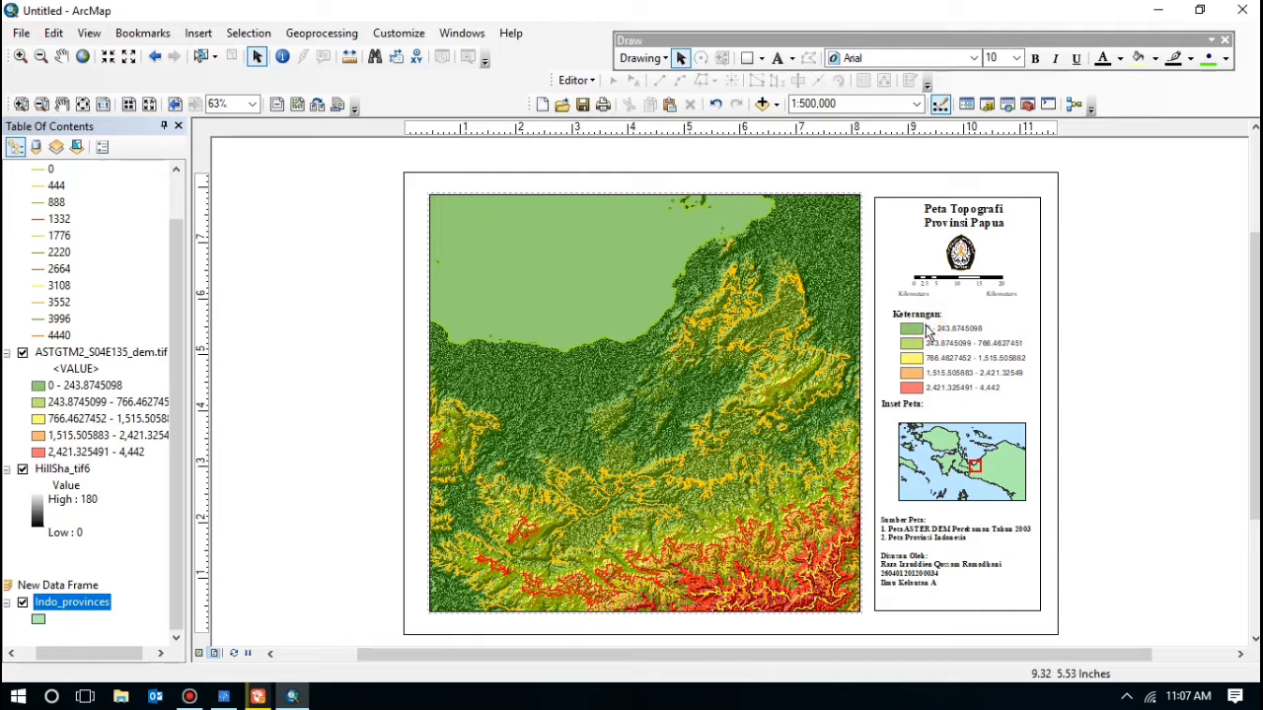
key(ctrl+v)
drag(928, 332, 917, 323)
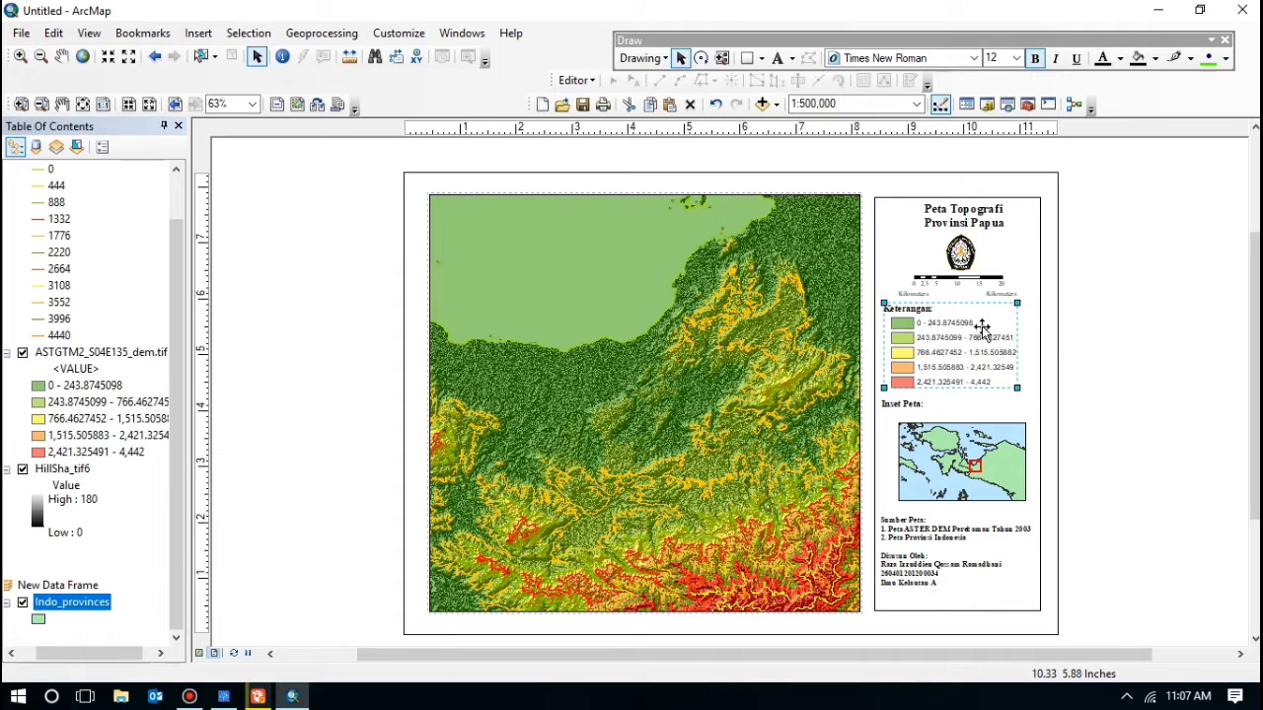
click(1151, 321)
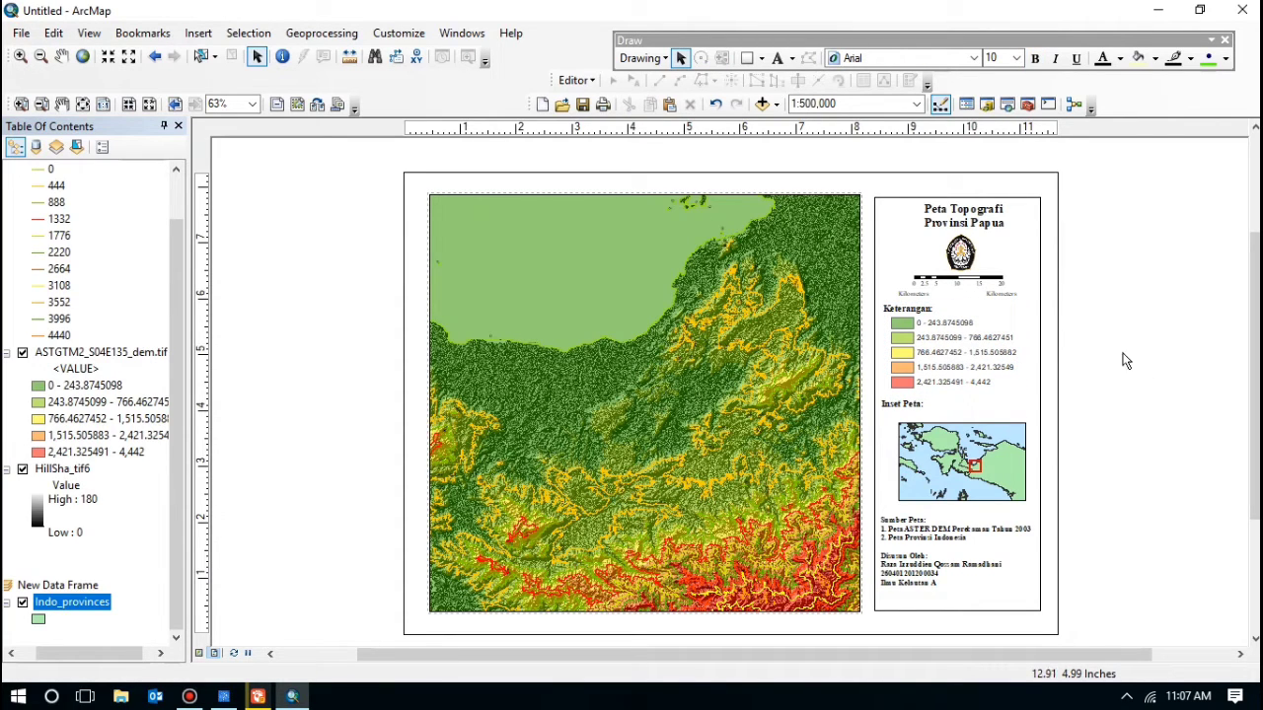
Step: Nudge the title, logo and scale bar into alignment, placing the scale bar under the logo
click(953, 213)
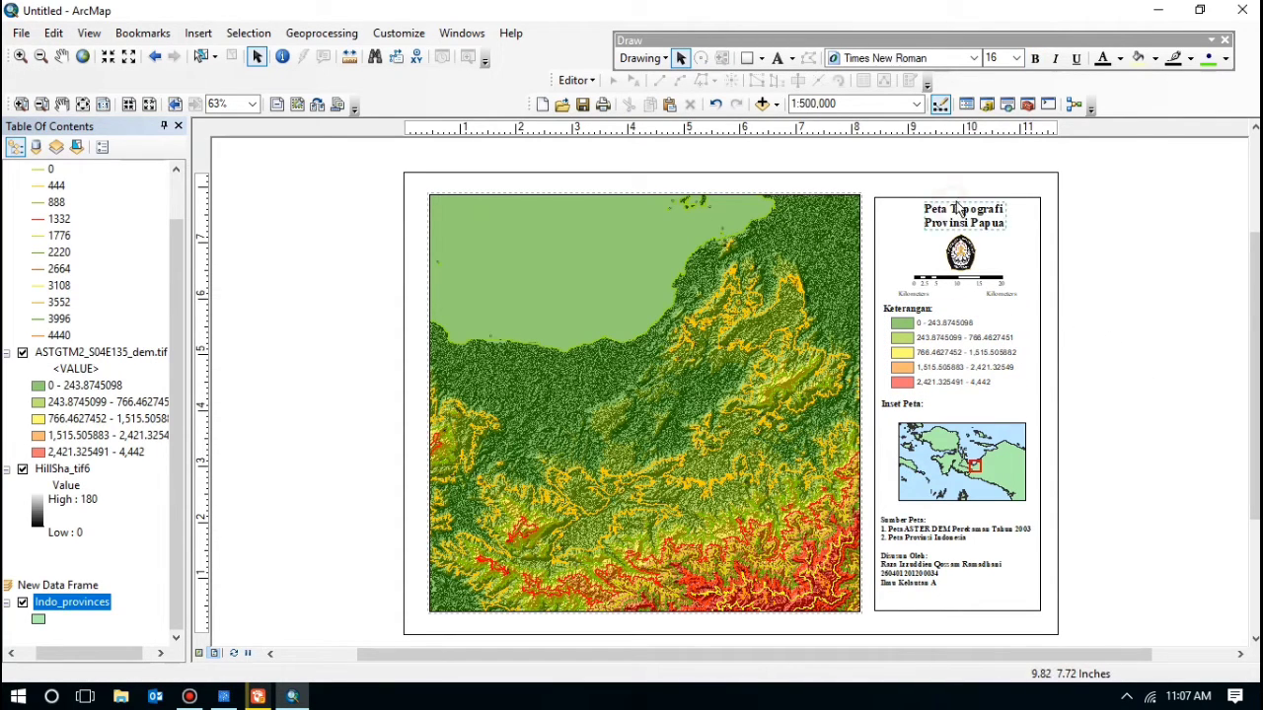
drag(960, 213, 958, 215)
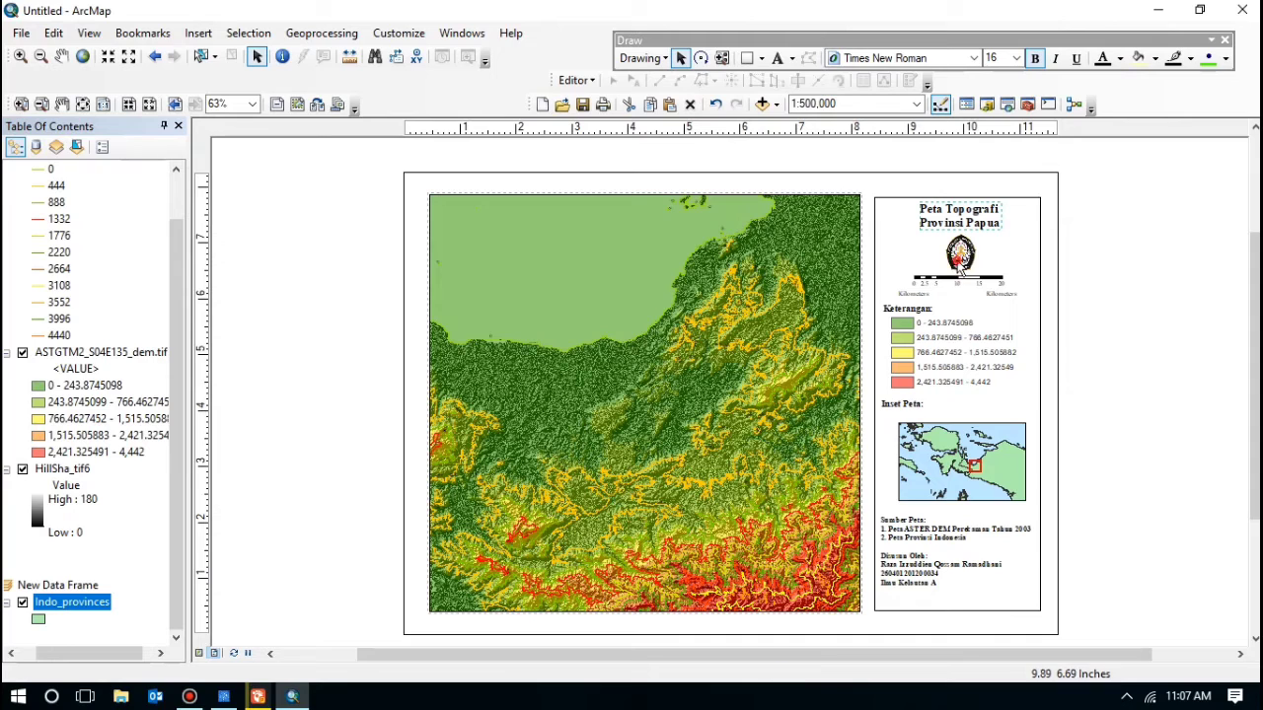
click(957, 259)
drag(958, 259, 956, 256)
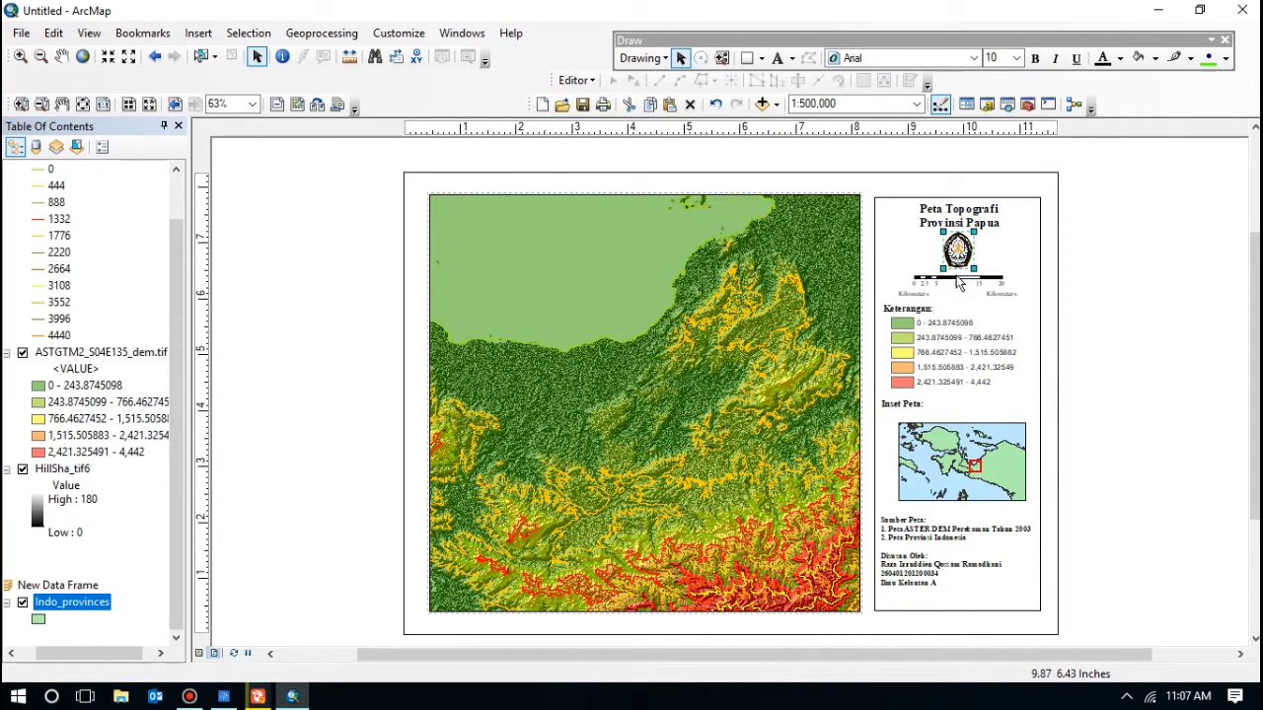
click(959, 284)
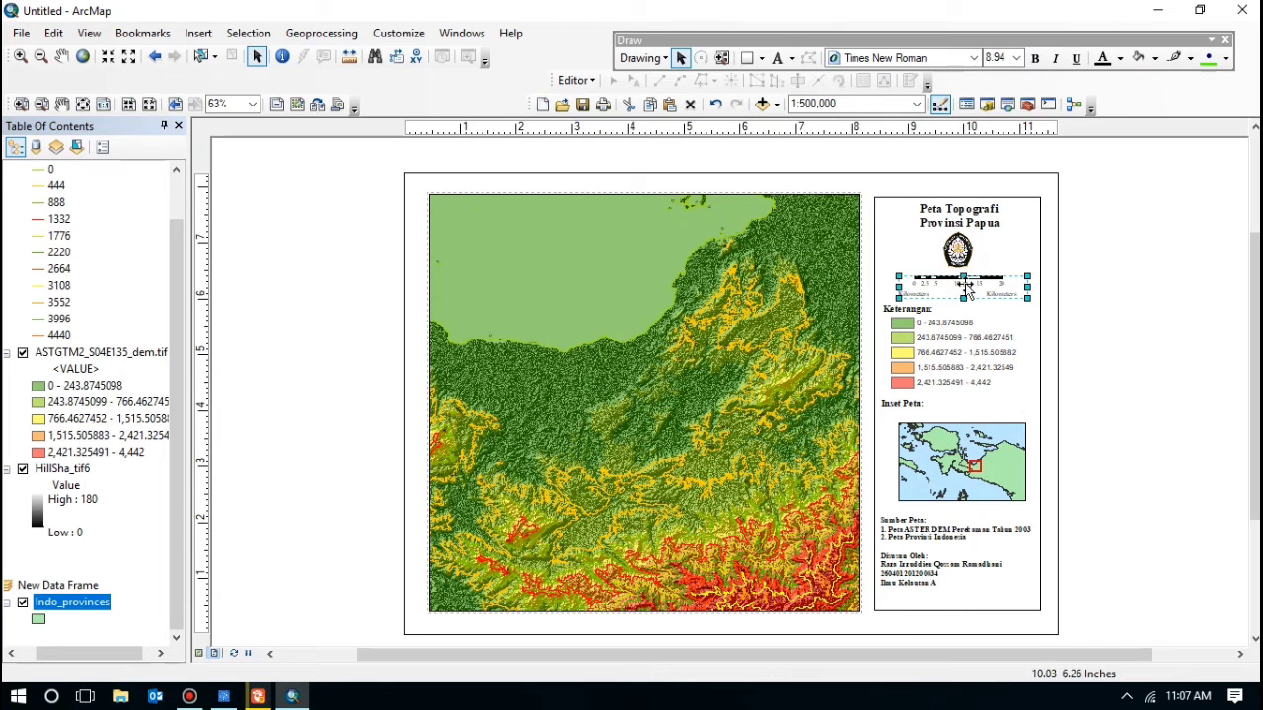
drag(965, 286, 961, 284)
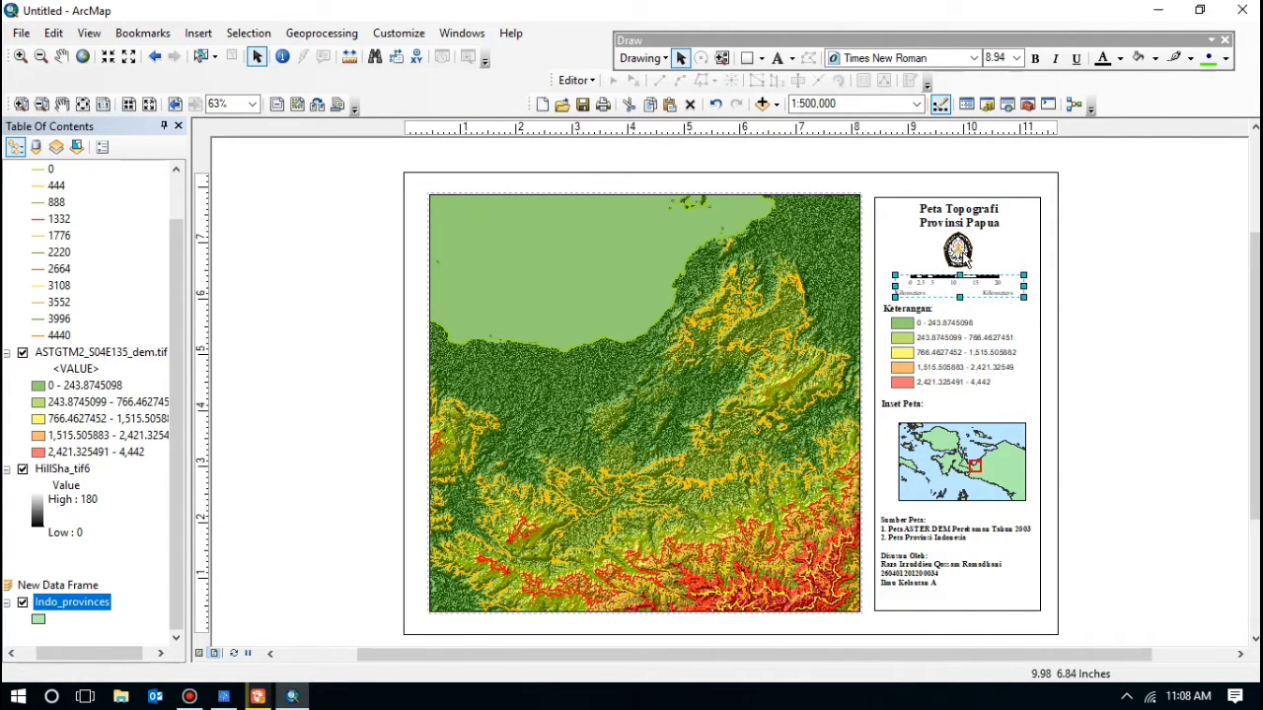
click(965, 259)
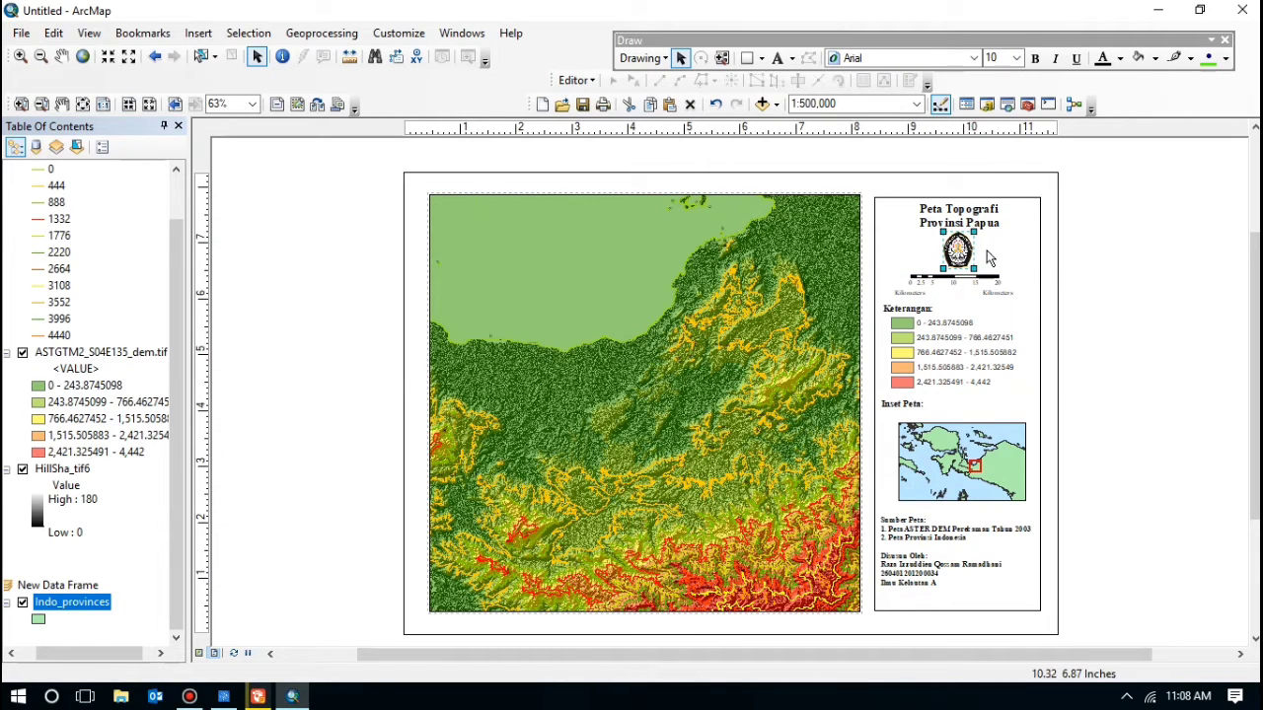
click(1142, 277)
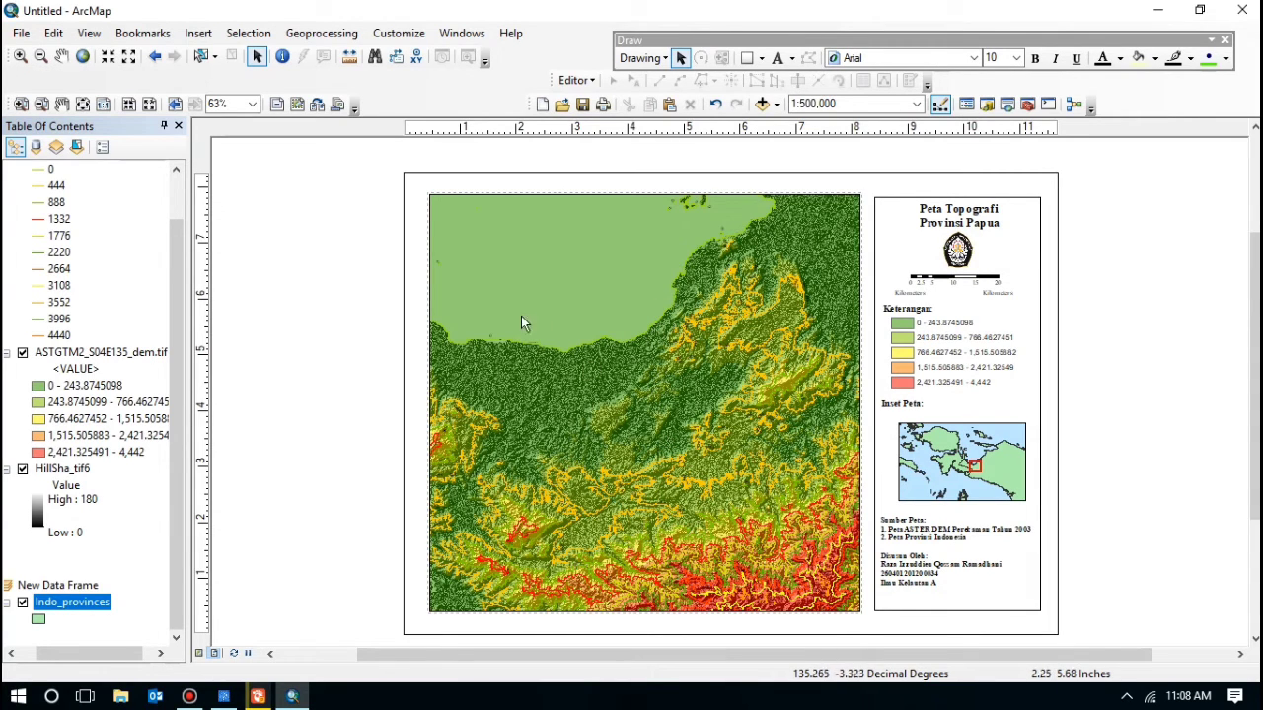
Step: Add a Graticule grid with 0°10' intervals to the main map data frame and open its properties
click(583, 281)
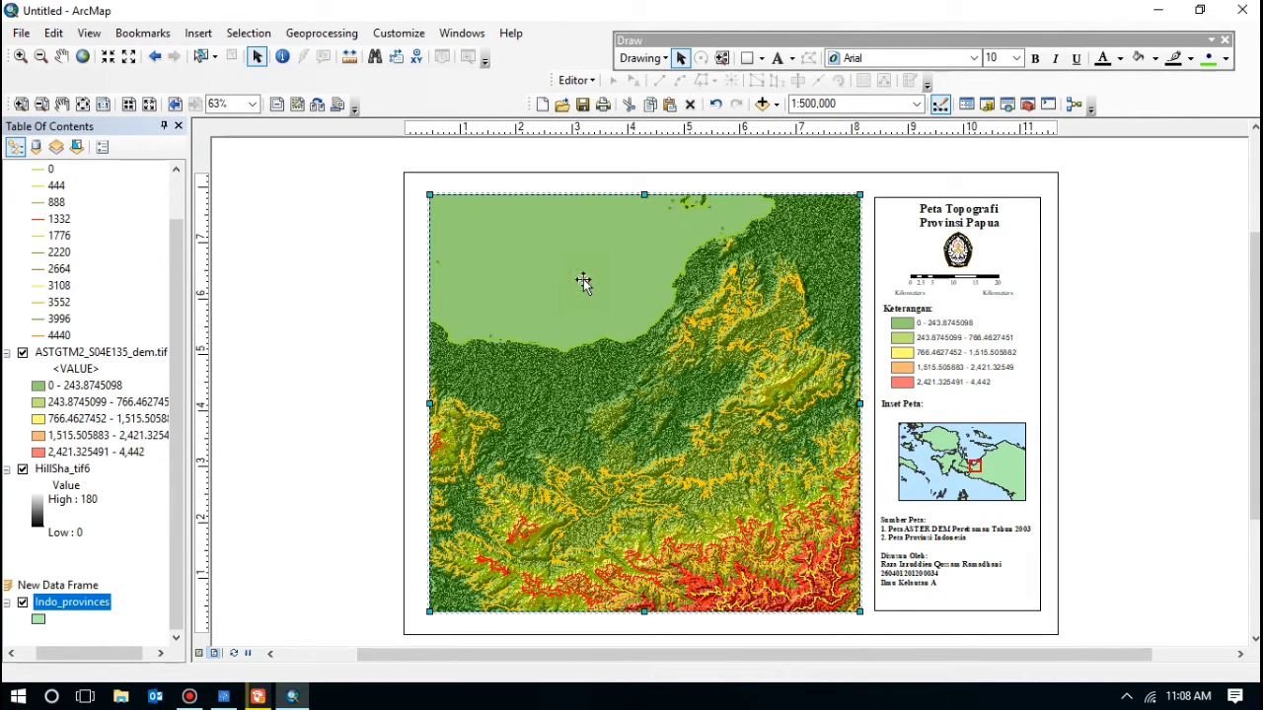
right_click(583, 282)
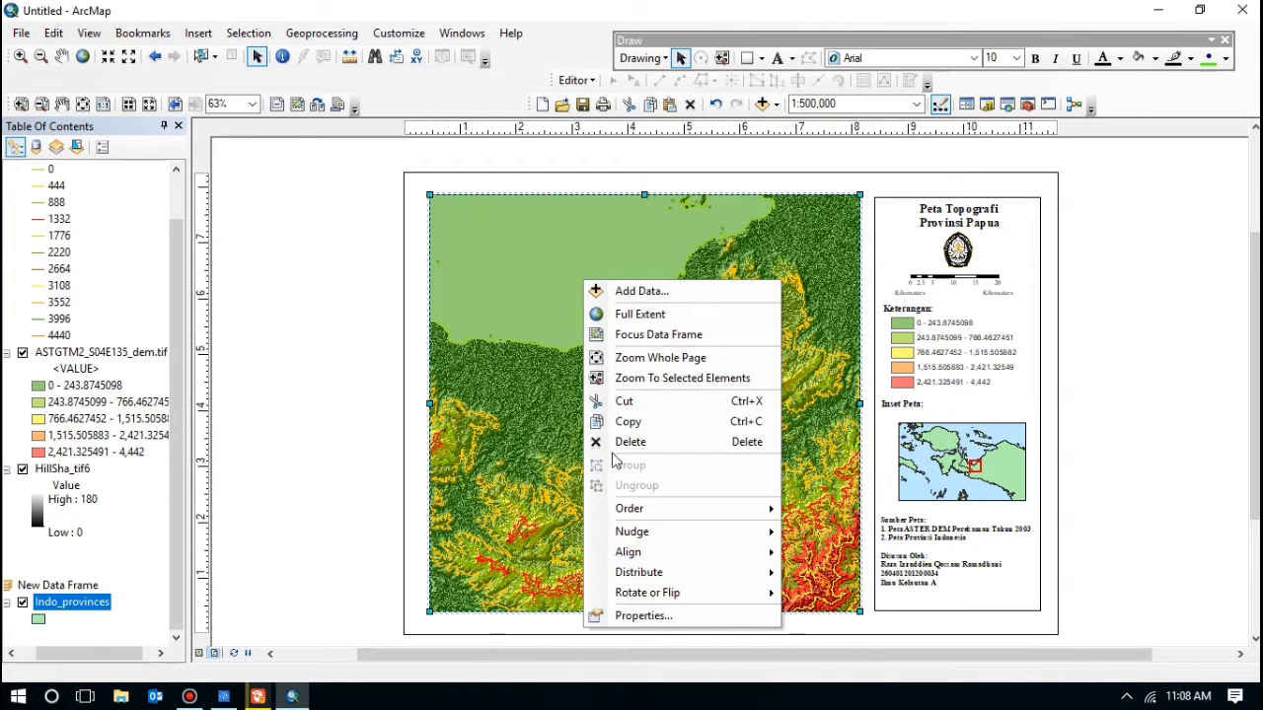
click(643, 615)
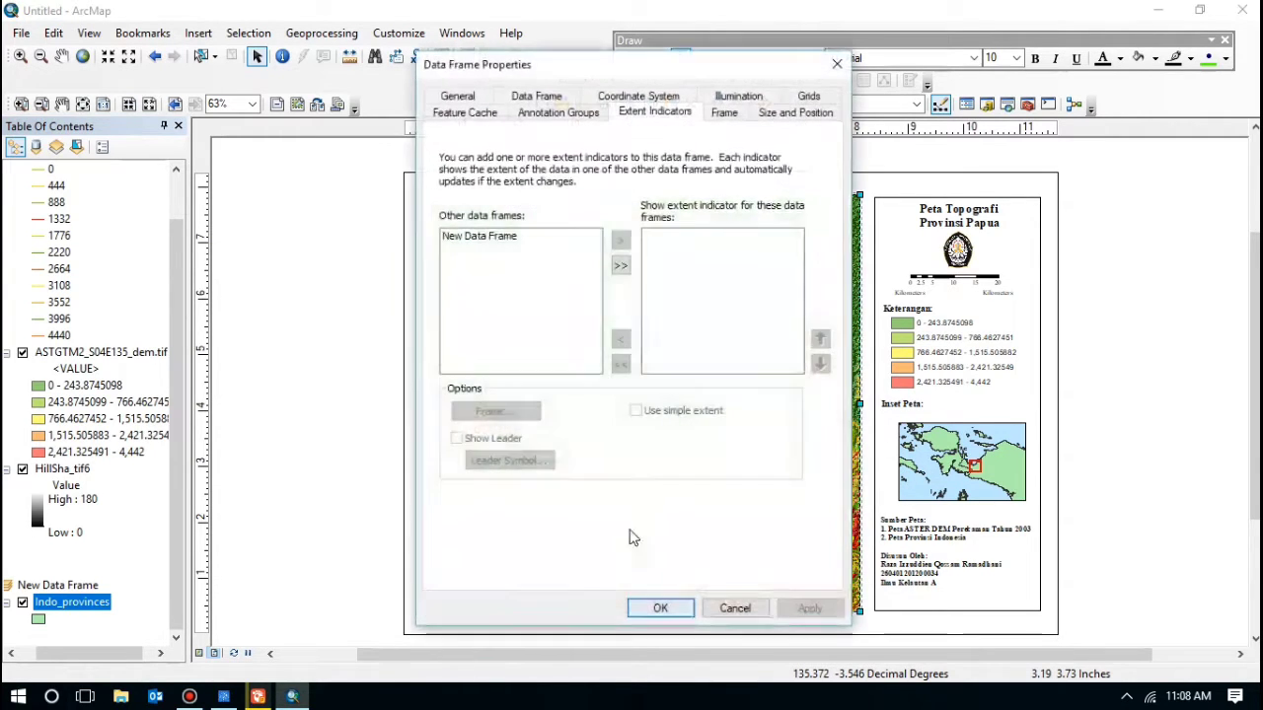
click(797, 97)
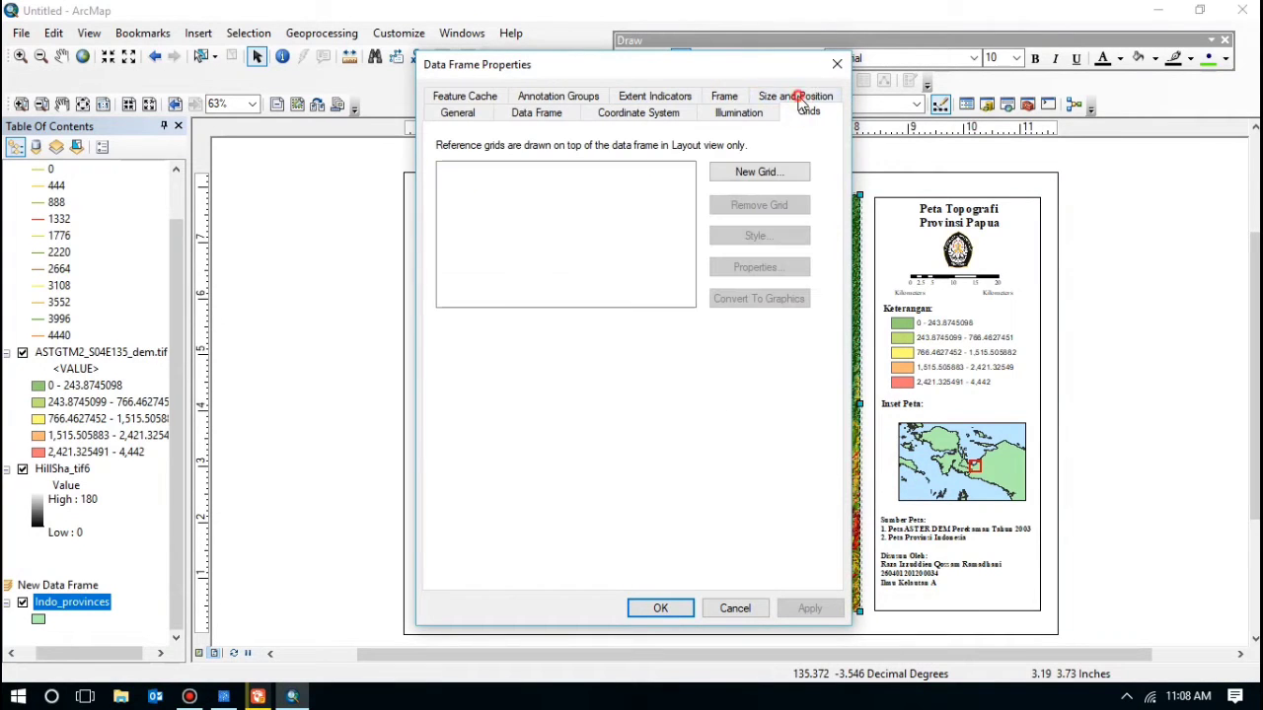
click(740, 174)
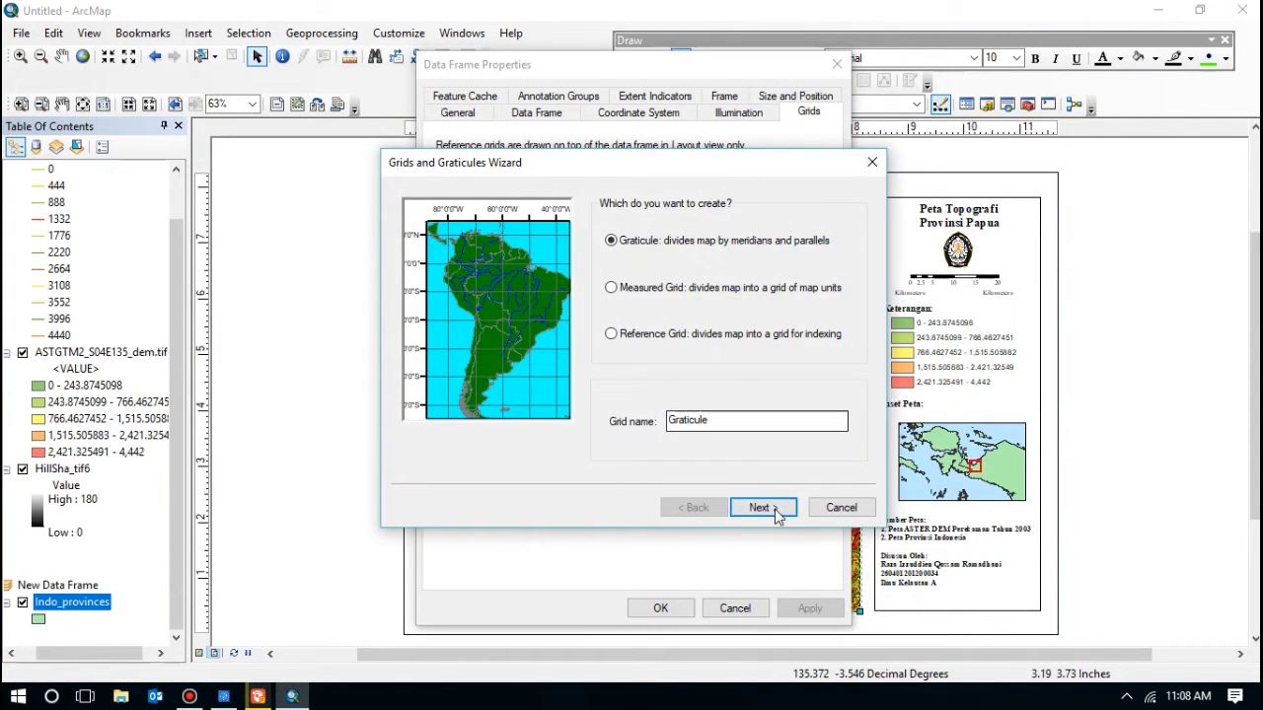
click(762, 507)
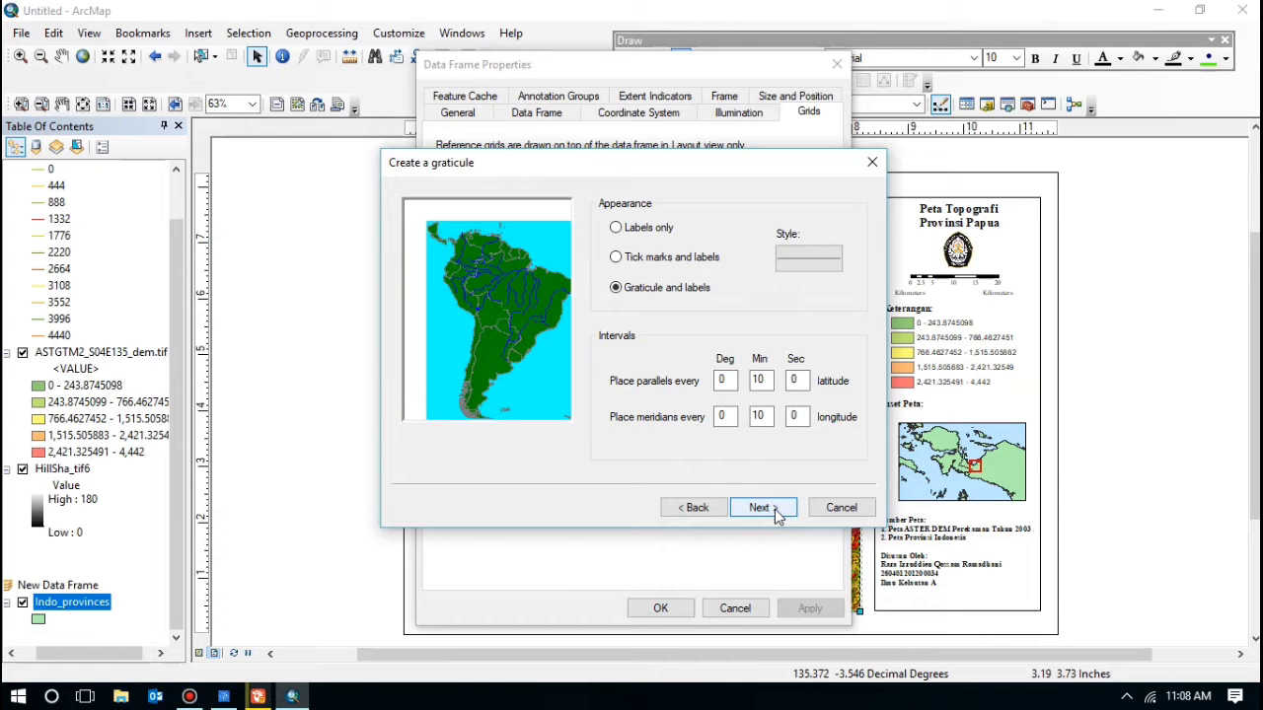
click(762, 507)
click(762, 507)
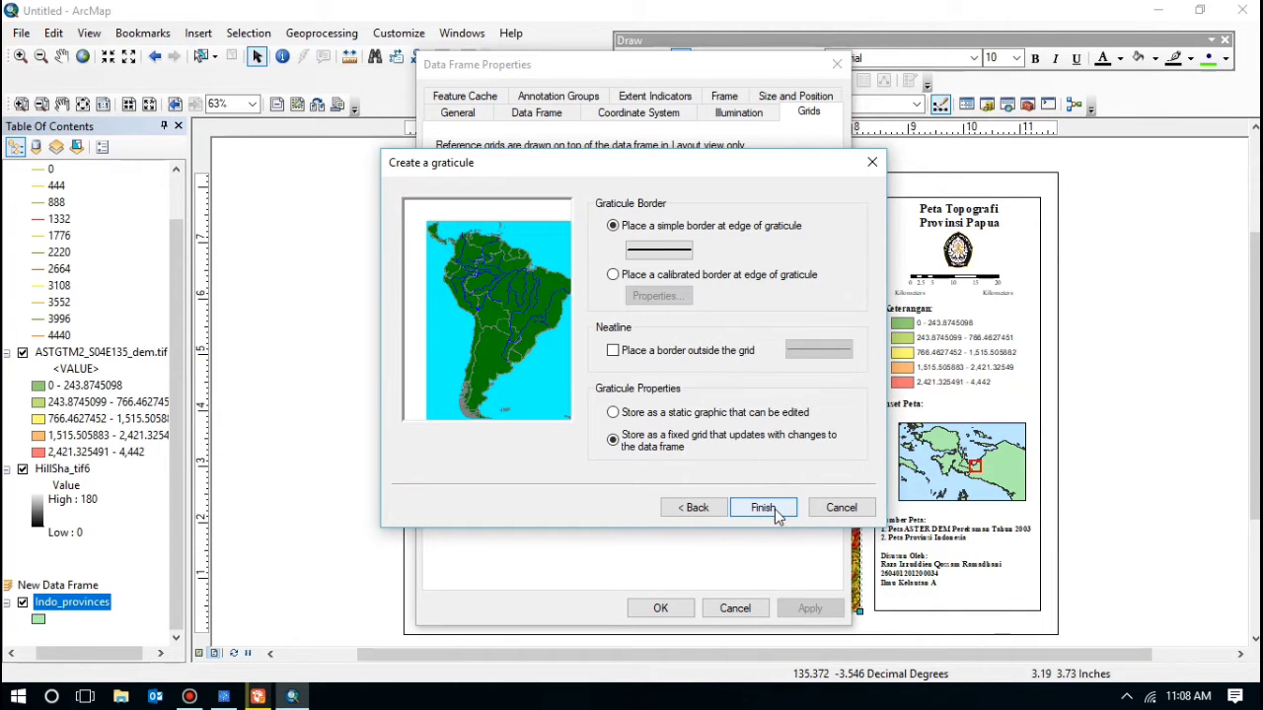
click(775, 509)
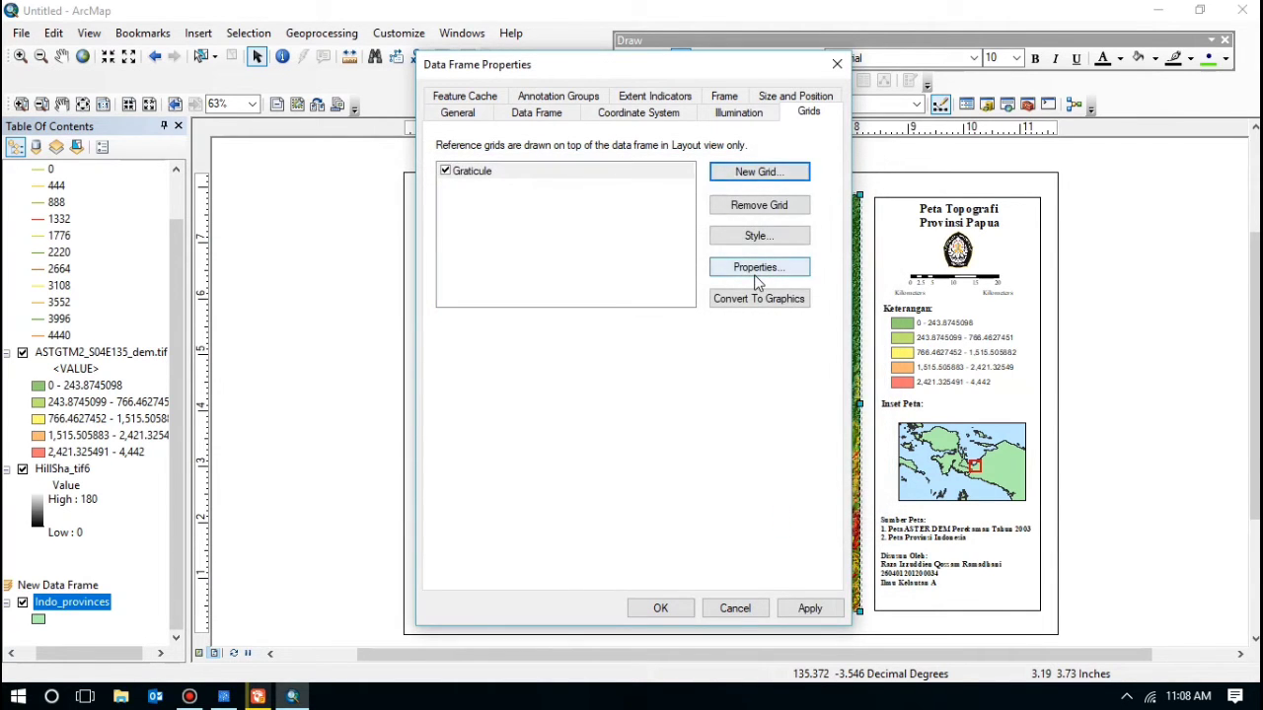
click(758, 267)
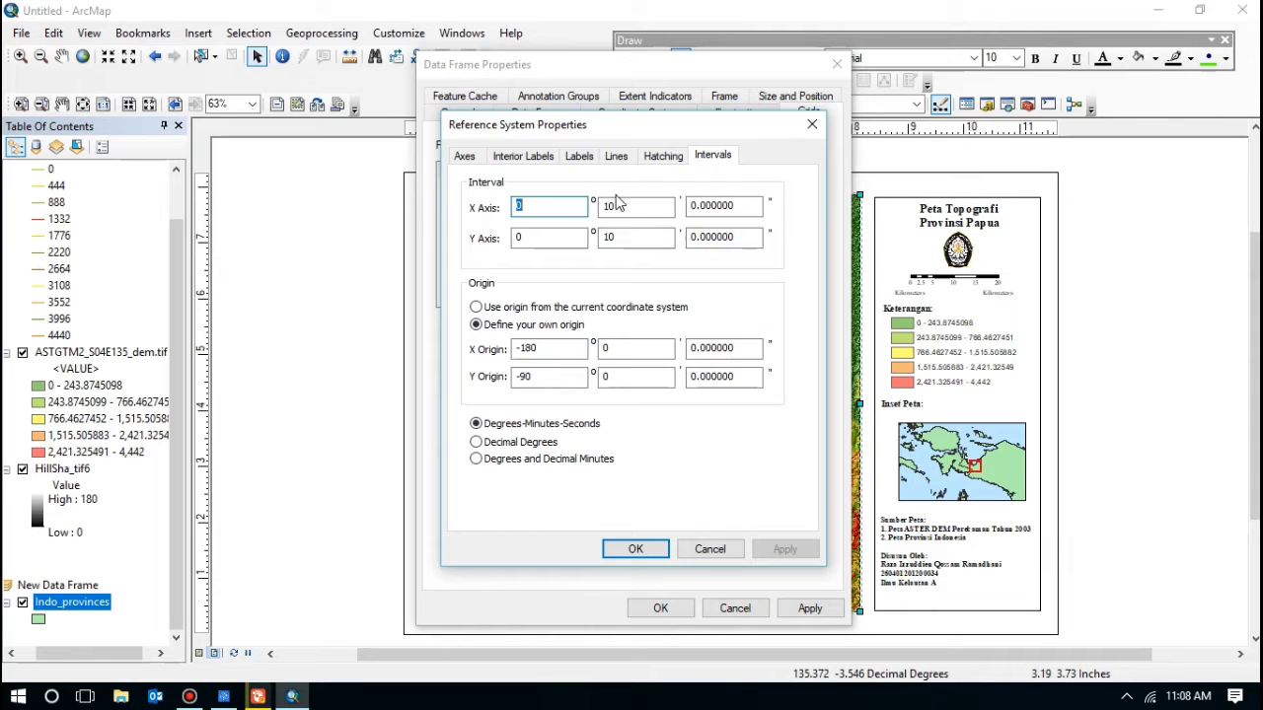
Step: Set the main graticule's label font to Times New Roman
click(590, 165)
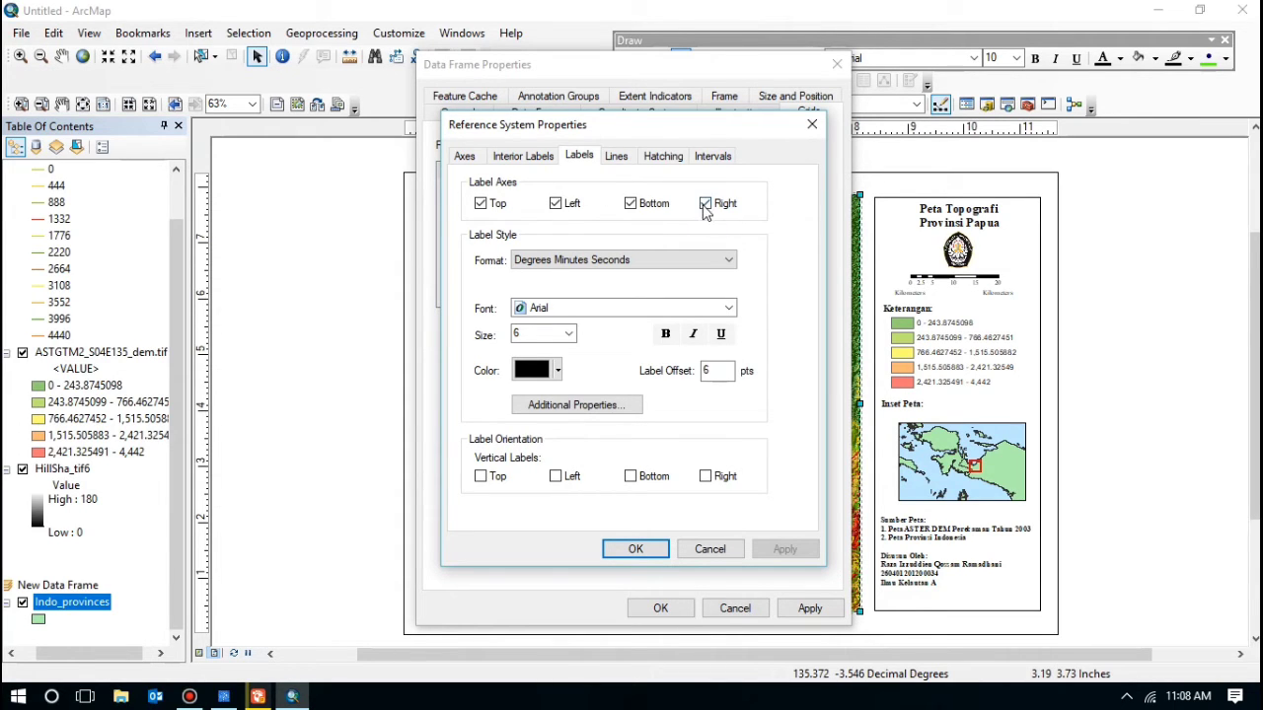
click(681, 309)
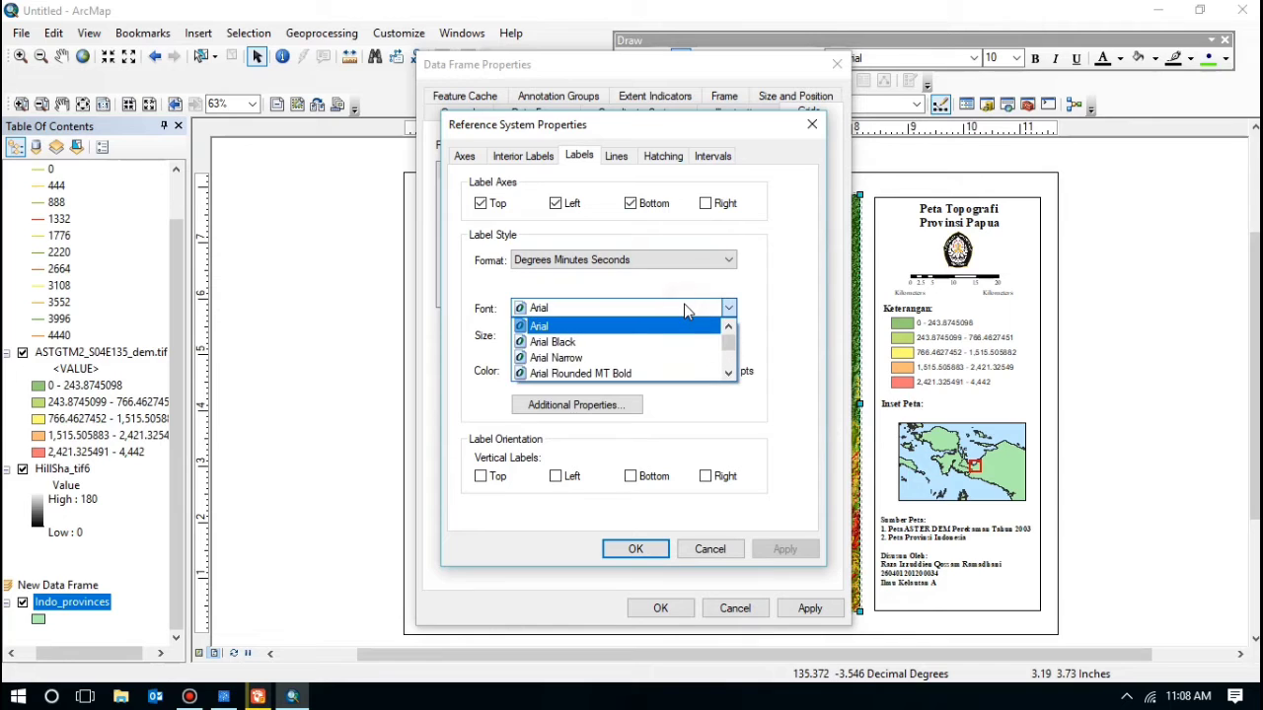
click(688, 311)
text(ti)
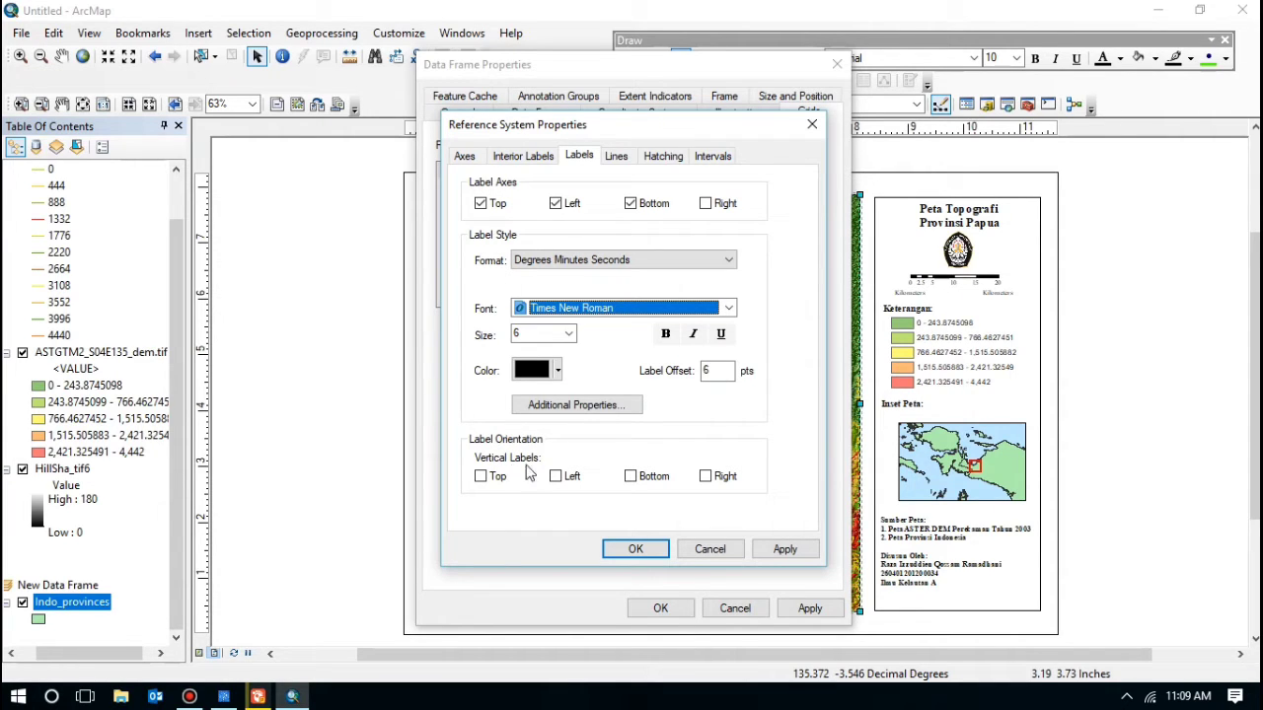
Step: Make the left-edge labels vertical and draw the graticule on the main map
click(557, 477)
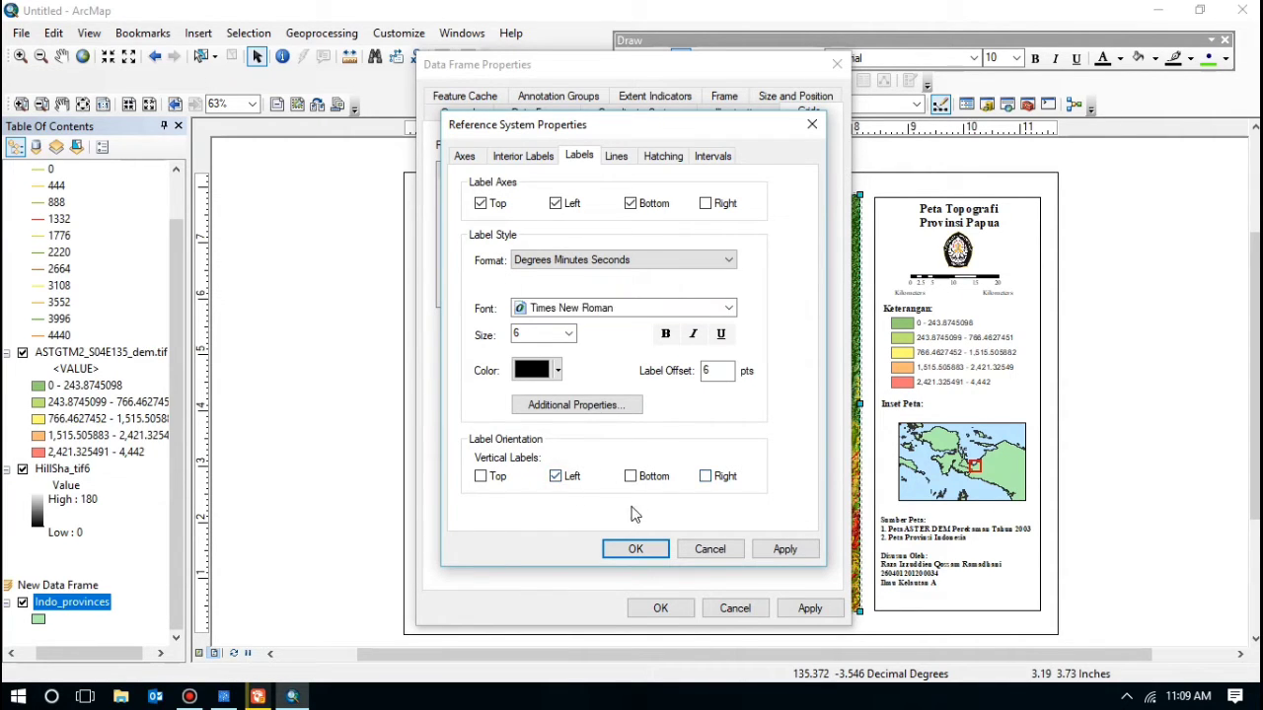
click(783, 550)
click(640, 551)
click(663, 608)
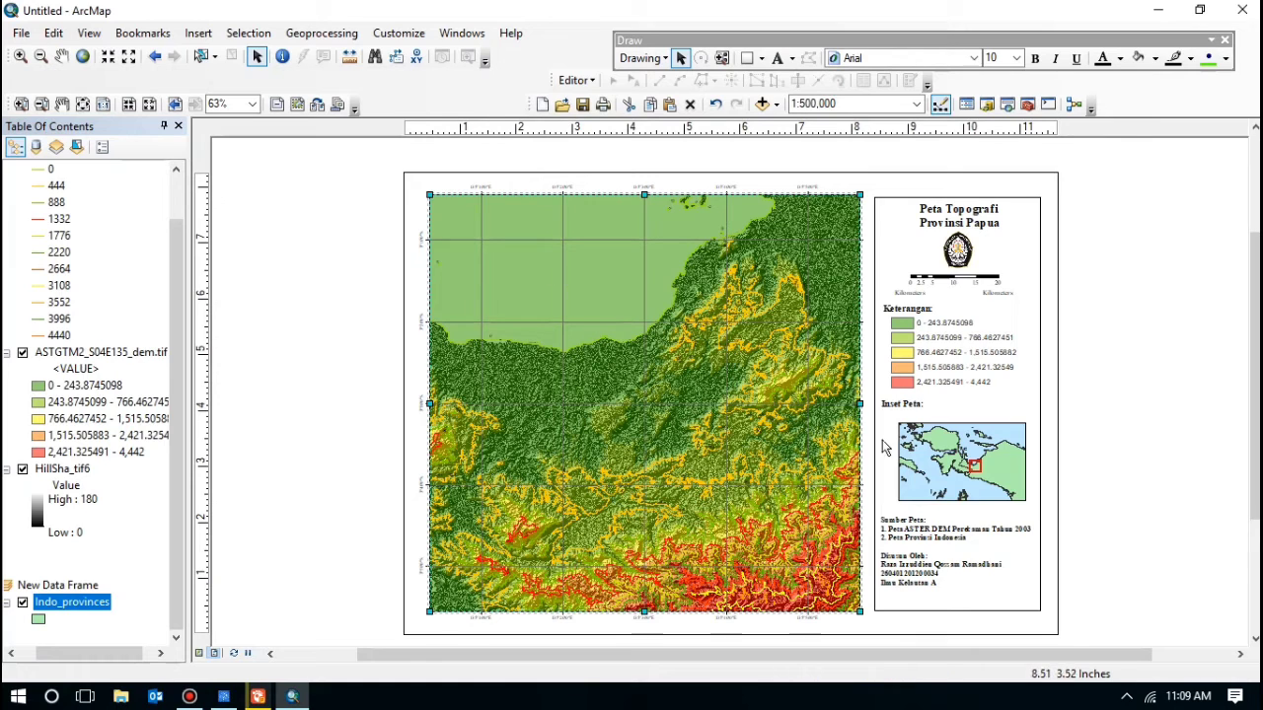
click(934, 450)
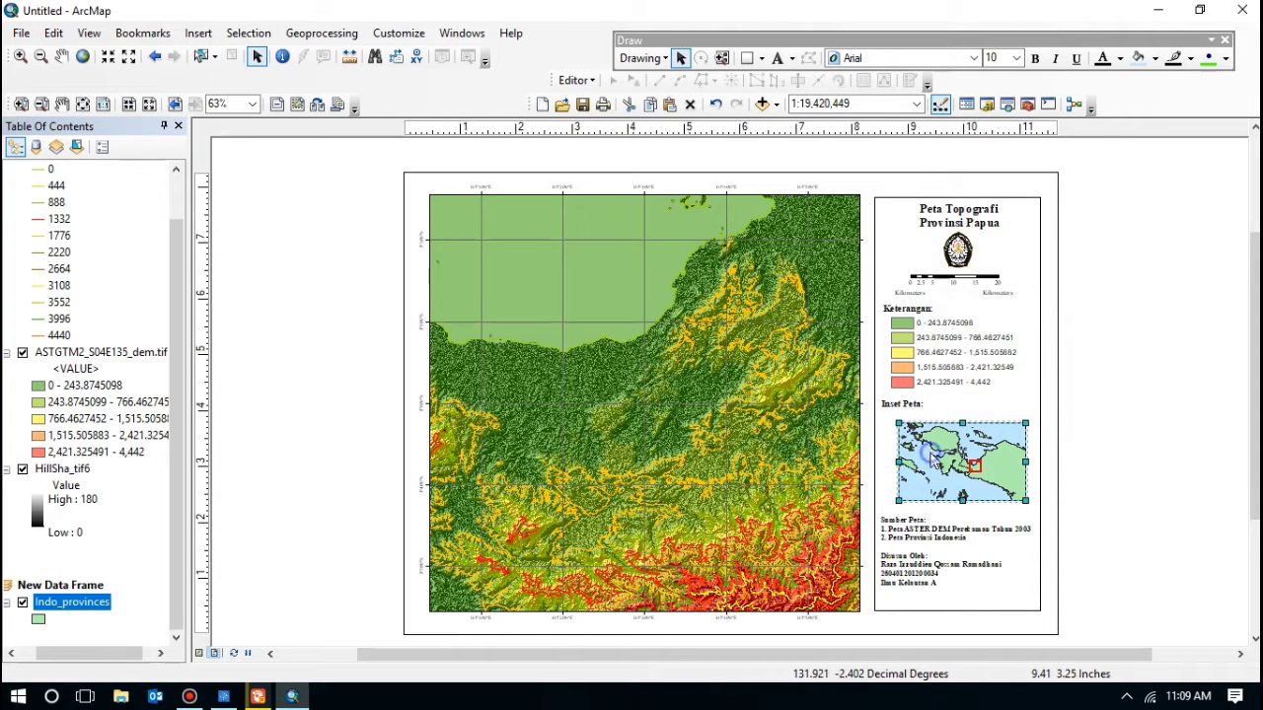
Step: Create a new Graticule grid for the inset map with the default settings
right_click(923, 460)
click(992, 446)
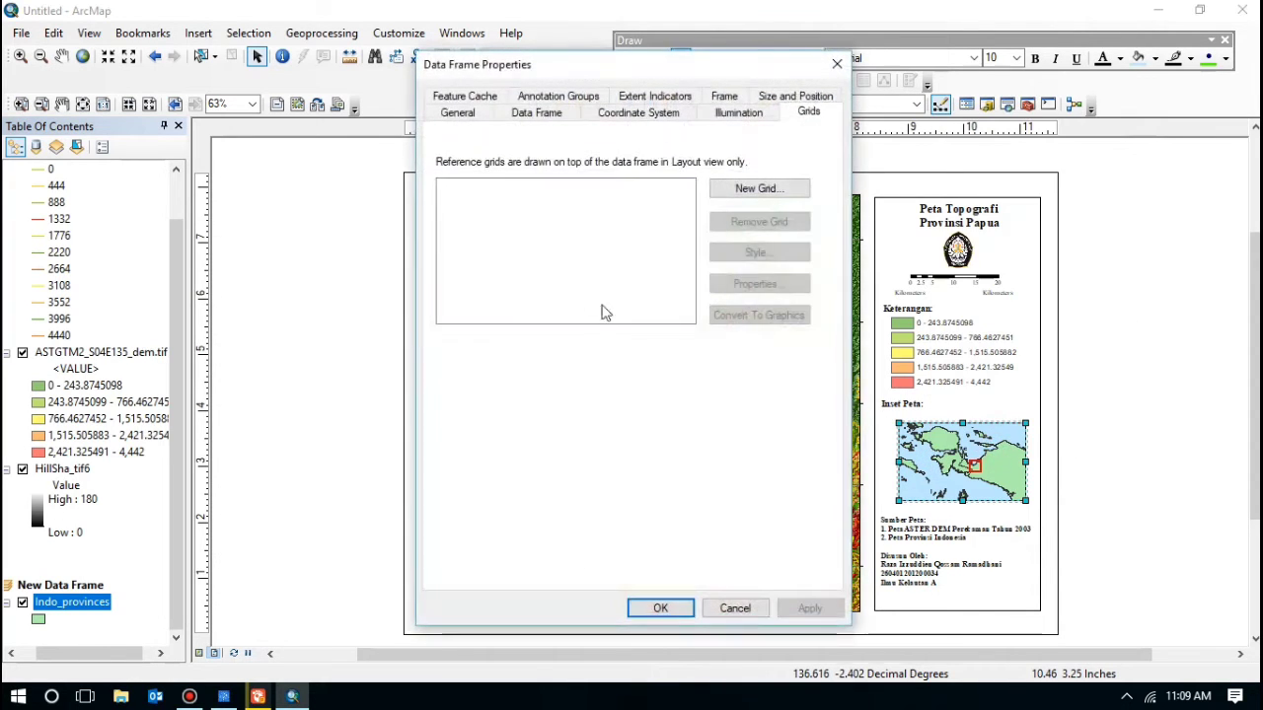
click(757, 189)
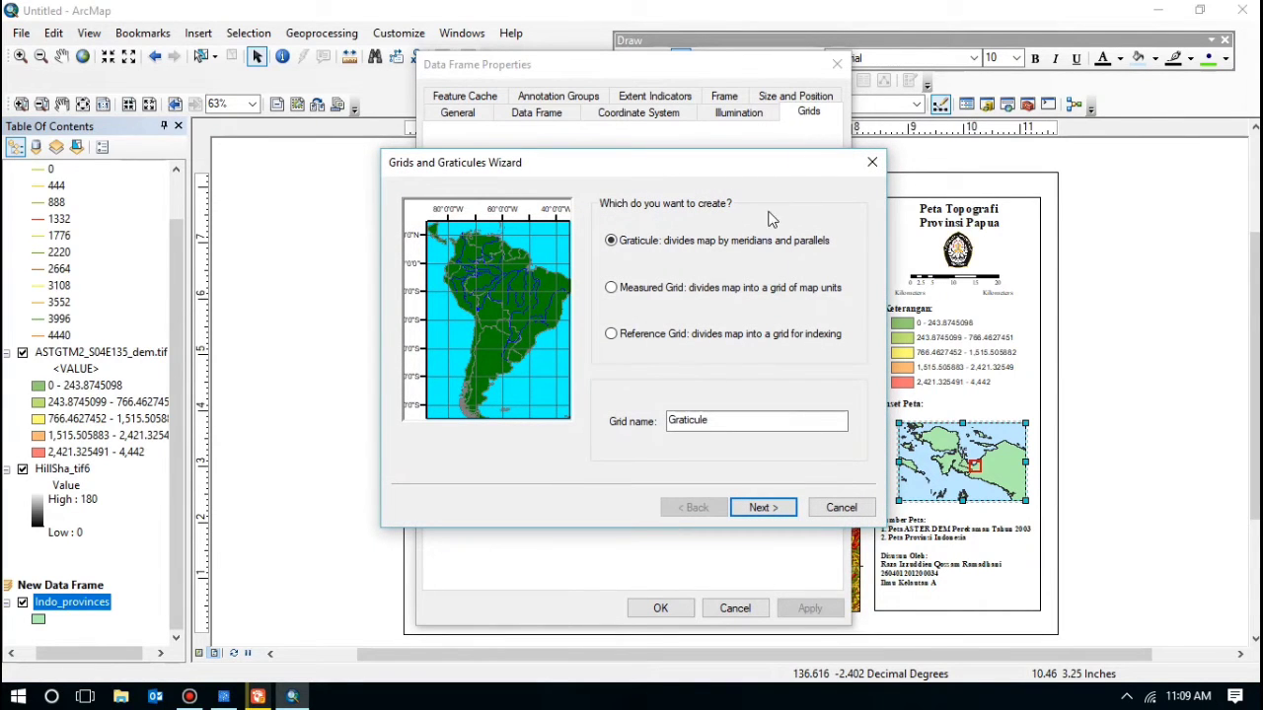
click(762, 507)
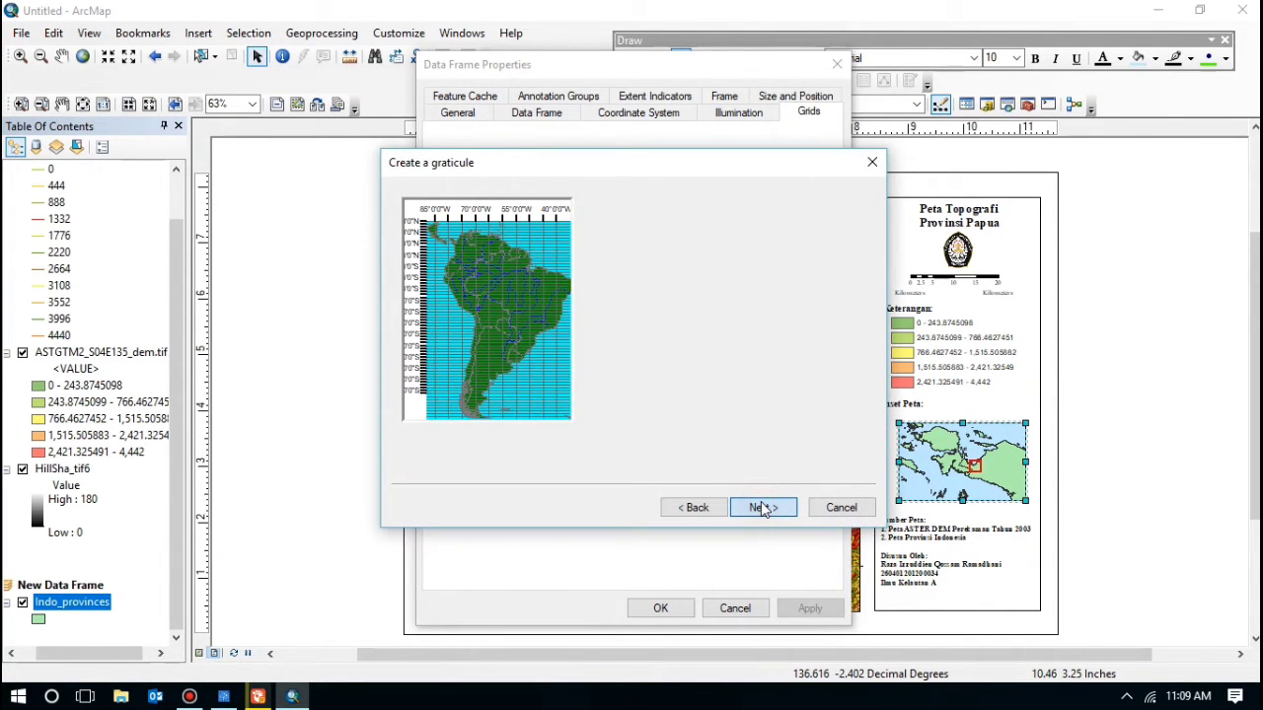
click(762, 507)
click(762, 507)
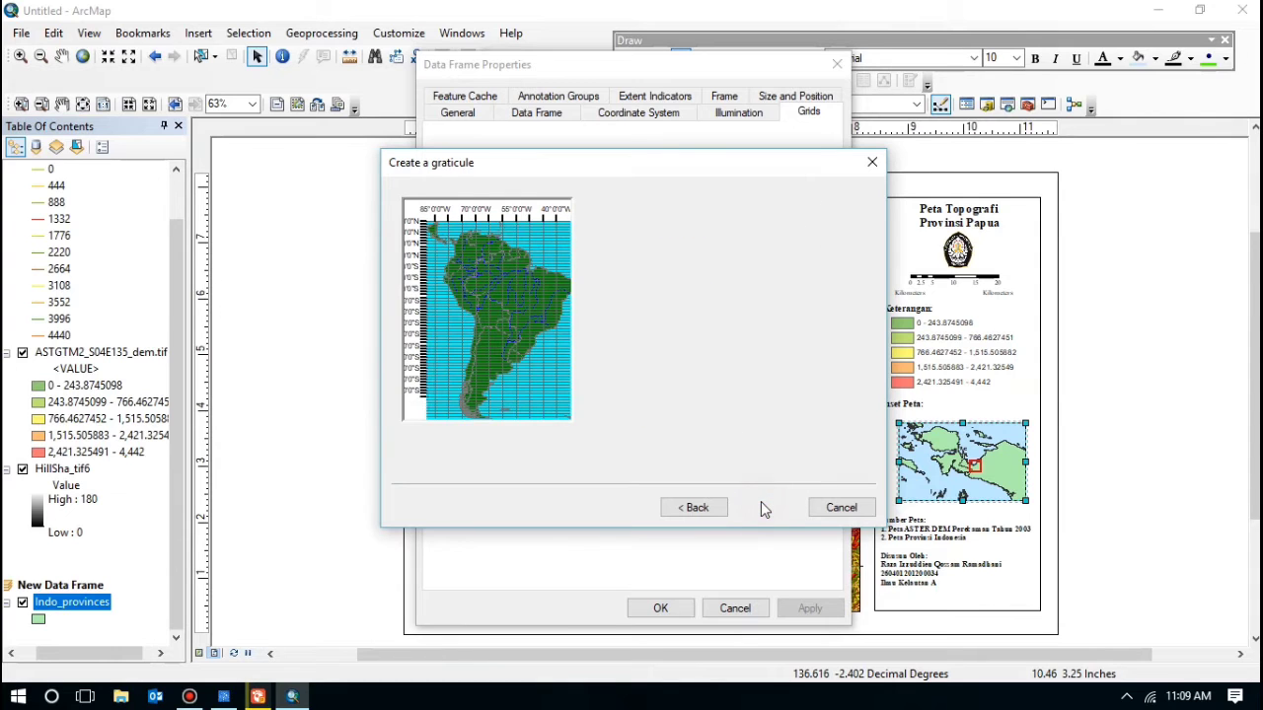
click(764, 509)
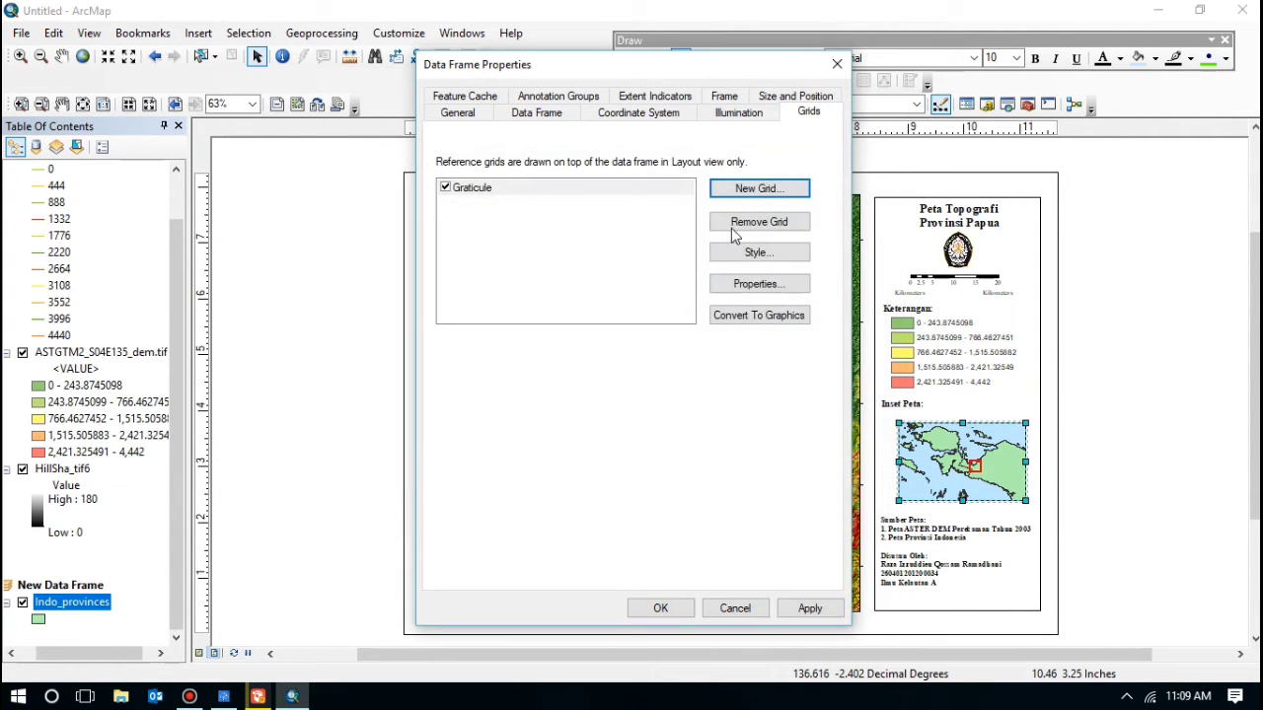
Step: Remove the inset graticule's right-edge labels and set the label font to Times New Roman
click(767, 287)
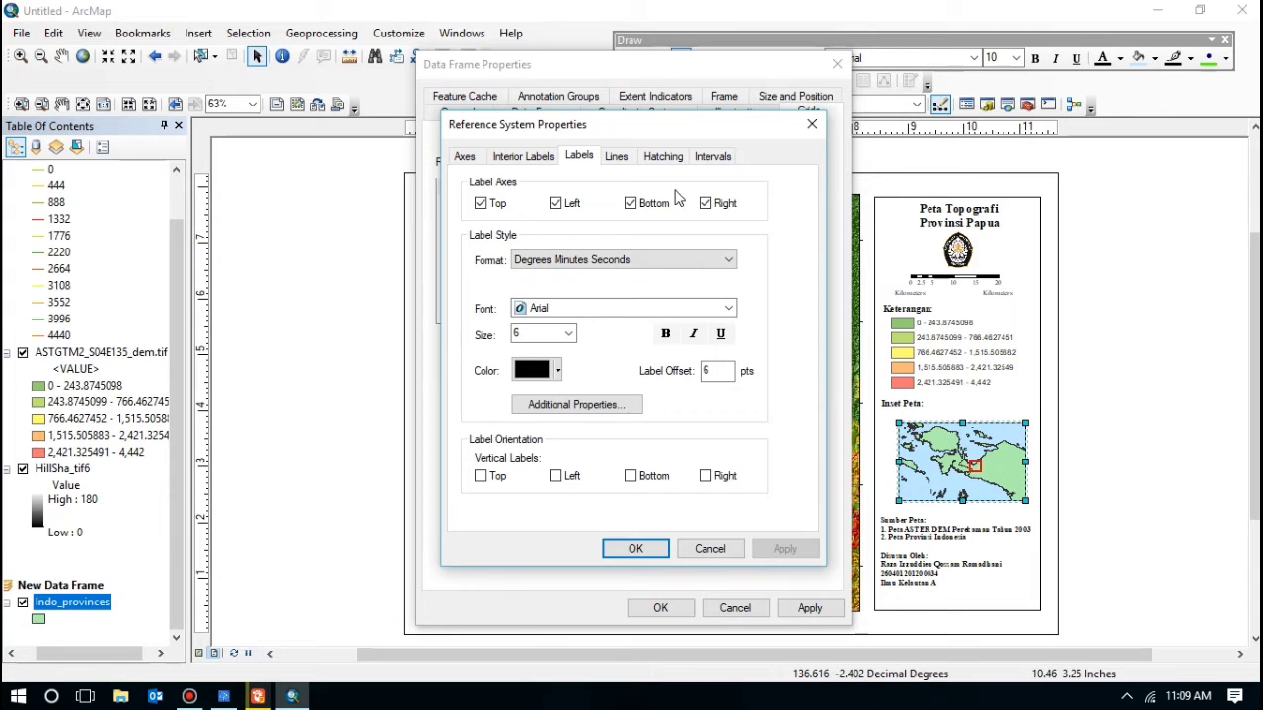
click(706, 204)
click(592, 313)
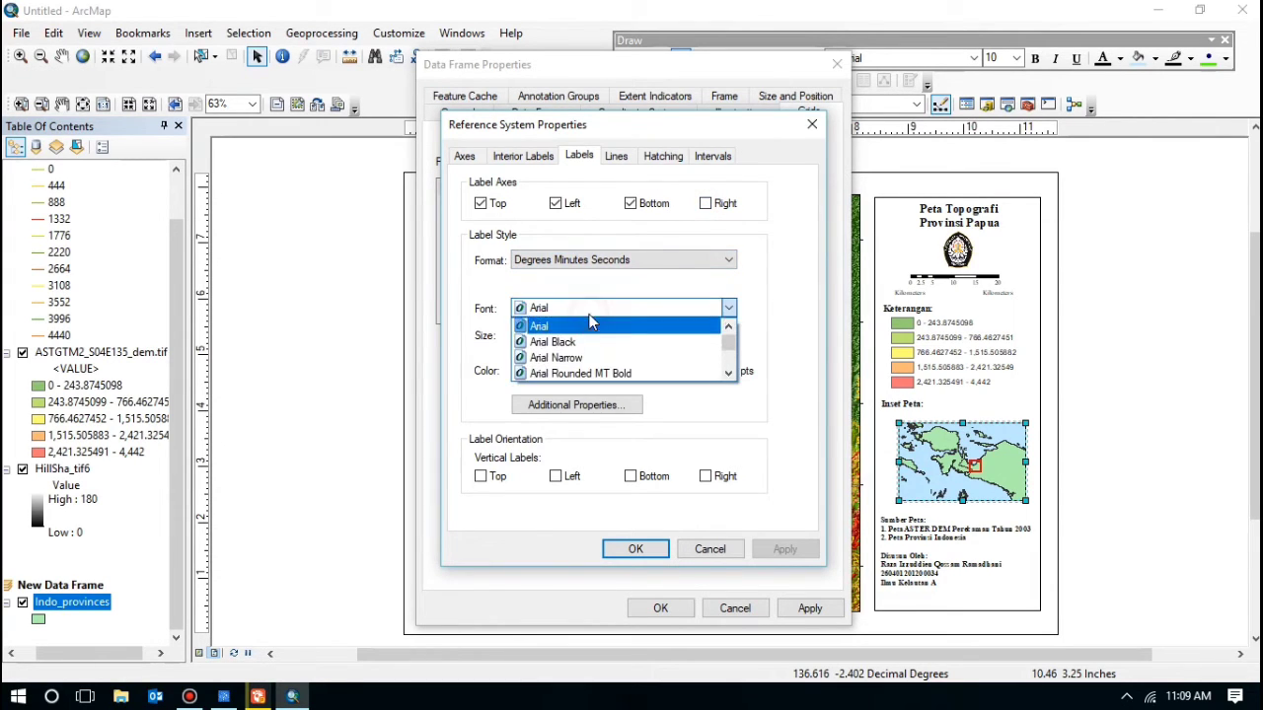
scroll(592, 322, down, 10)
click(612, 325)
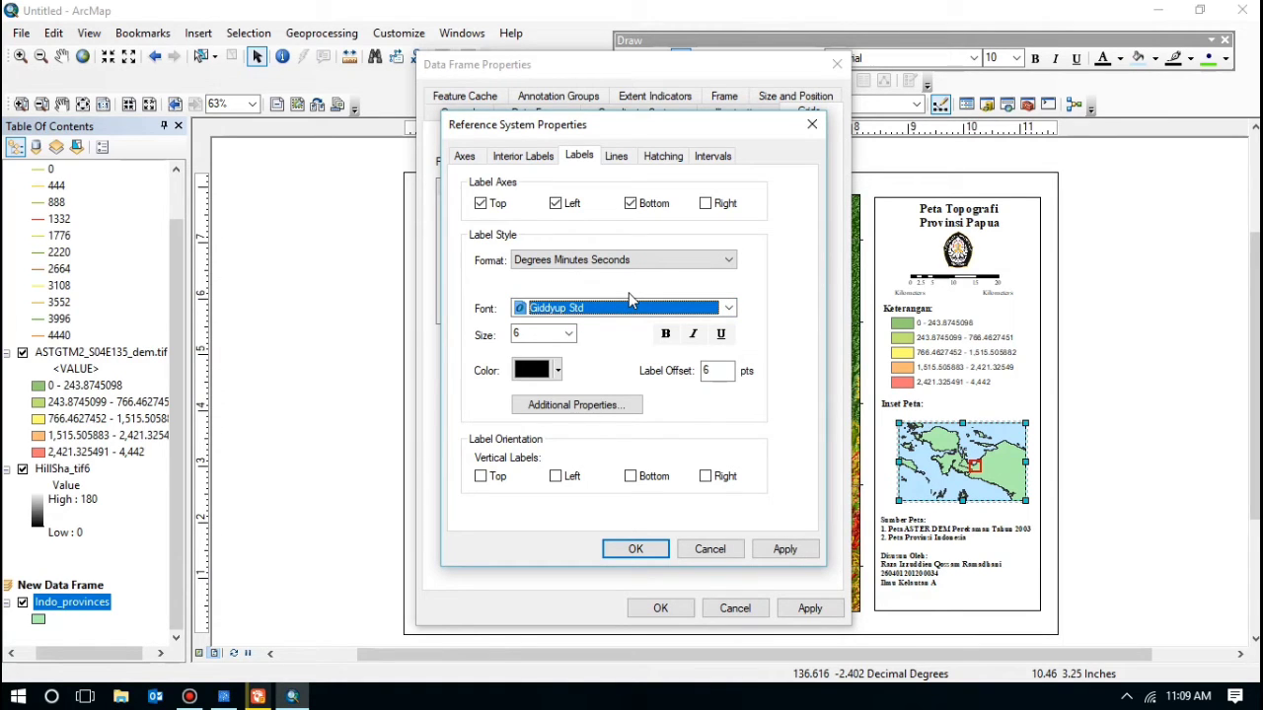
key(t)
key(t)
Step: Make the inset's left labels vertical and draw its graticule
click(557, 478)
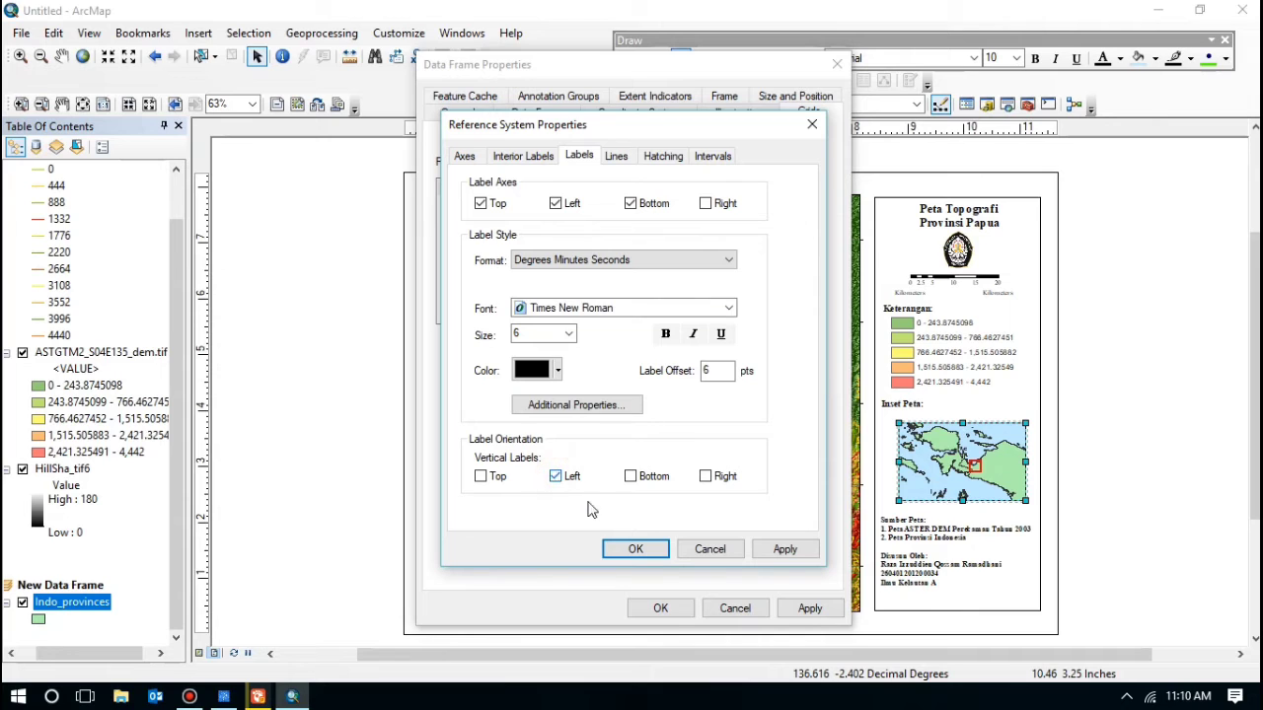
click(624, 545)
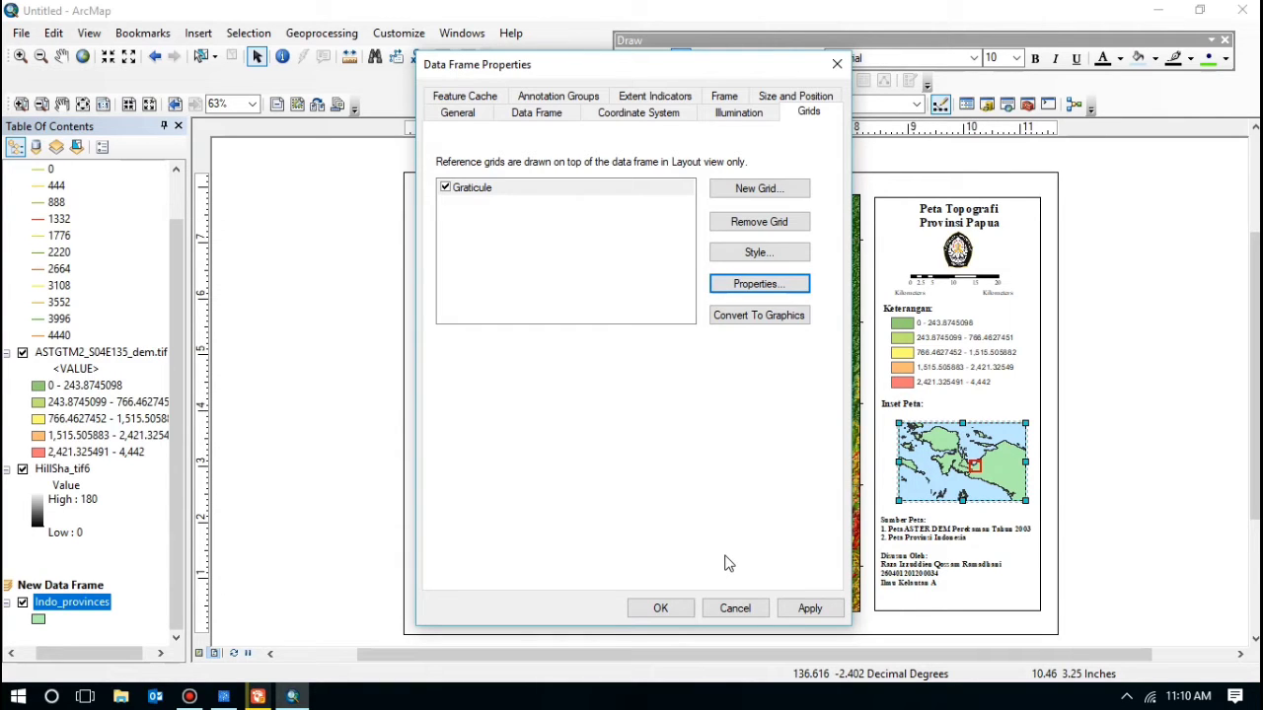
click(659, 608)
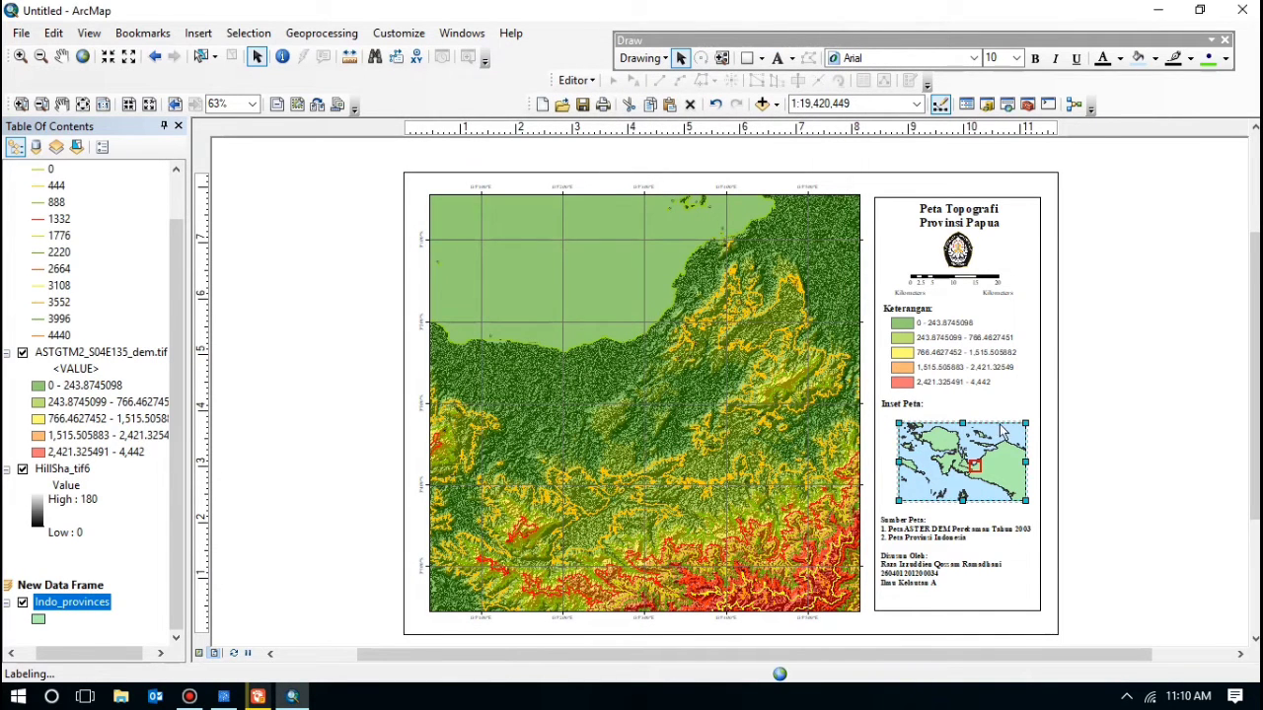
click(1106, 454)
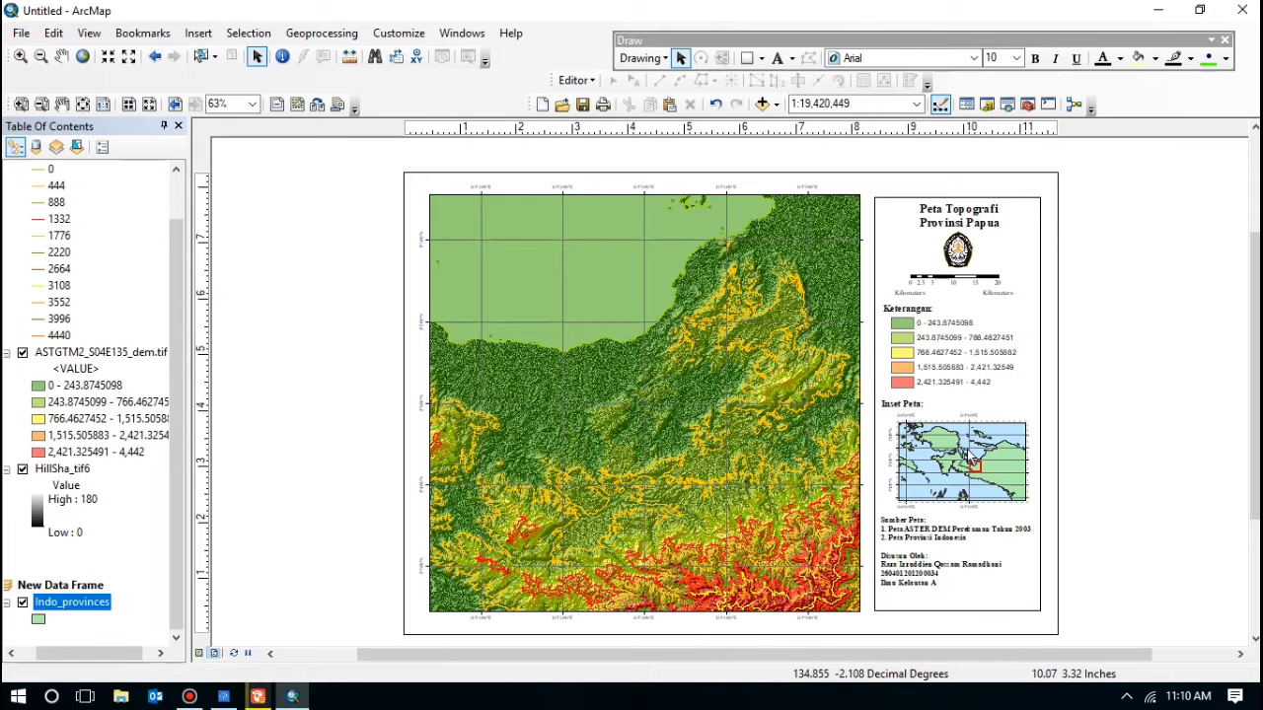
right_click(972, 456)
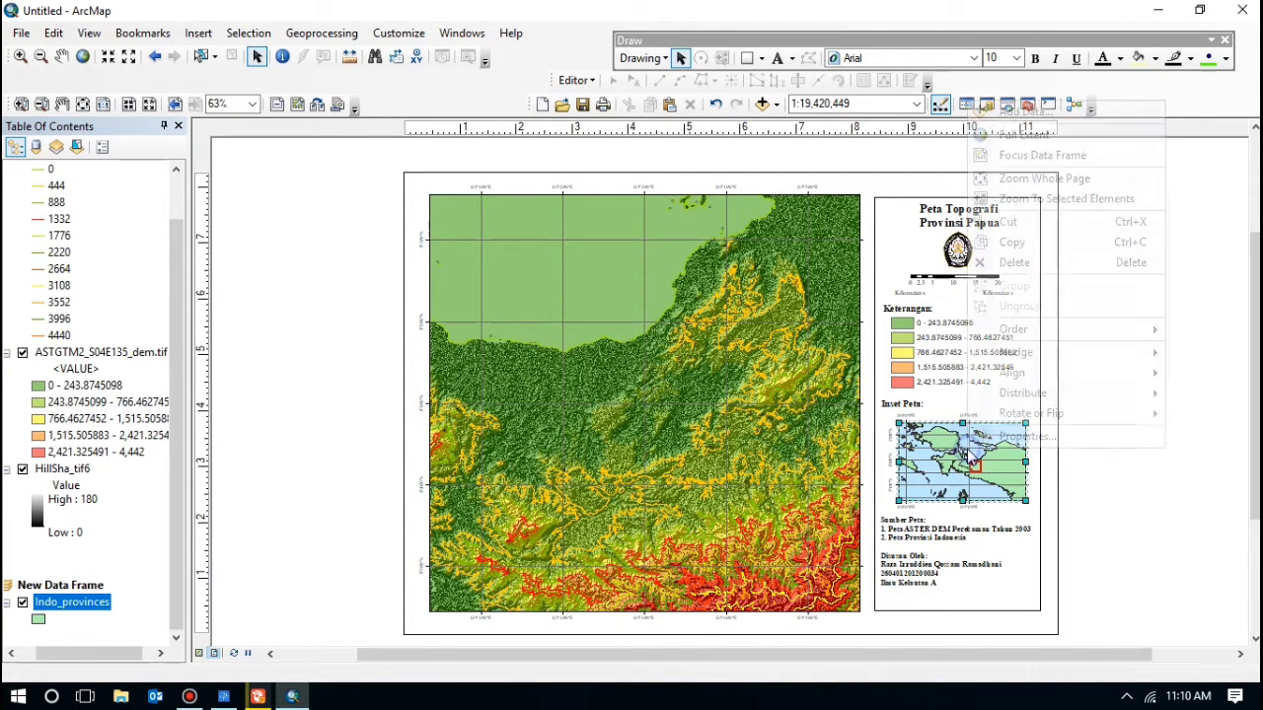
Step: Review the graticule's label, axis, line, hatching and interval settings
click(995, 435)
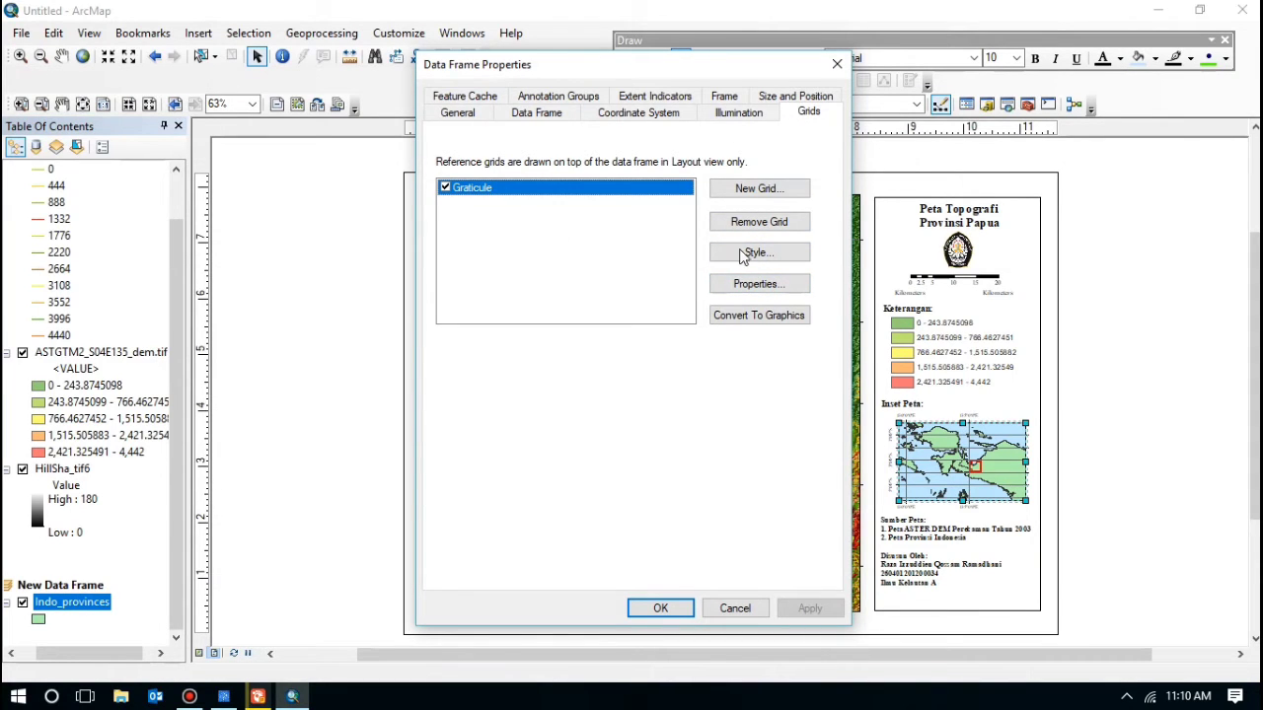
click(750, 283)
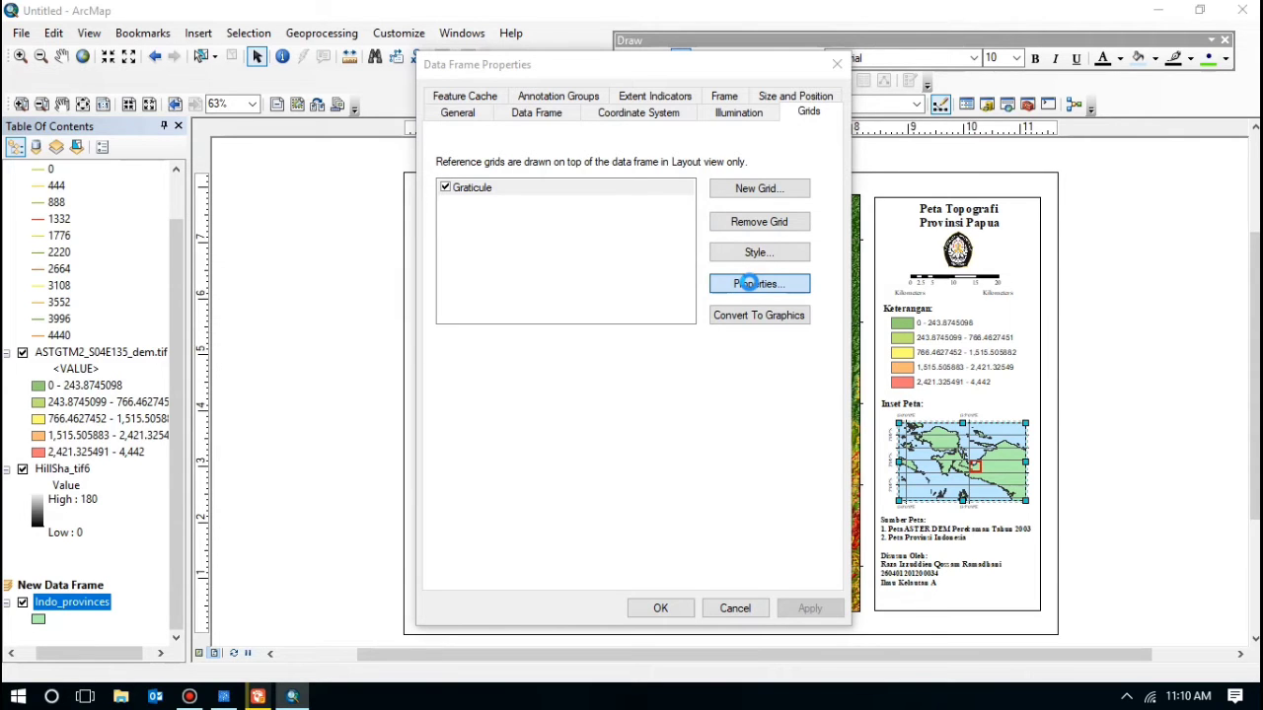
click(579, 156)
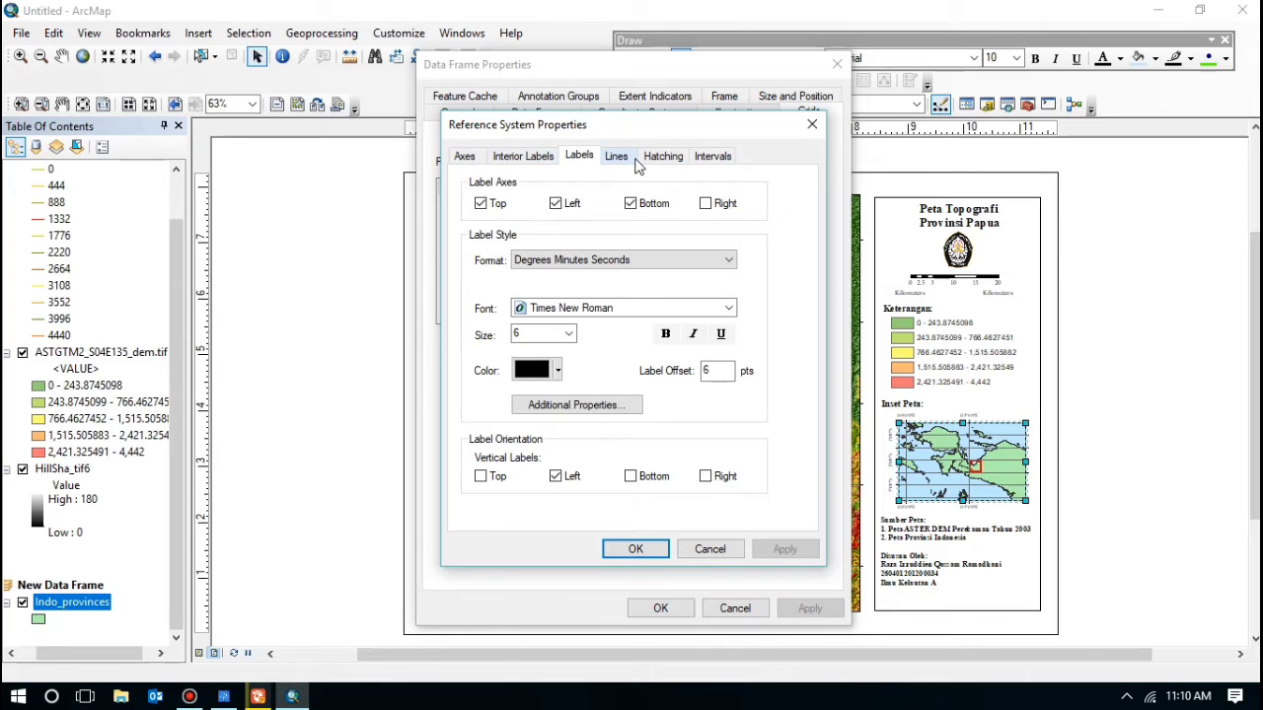
click(466, 157)
click(528, 161)
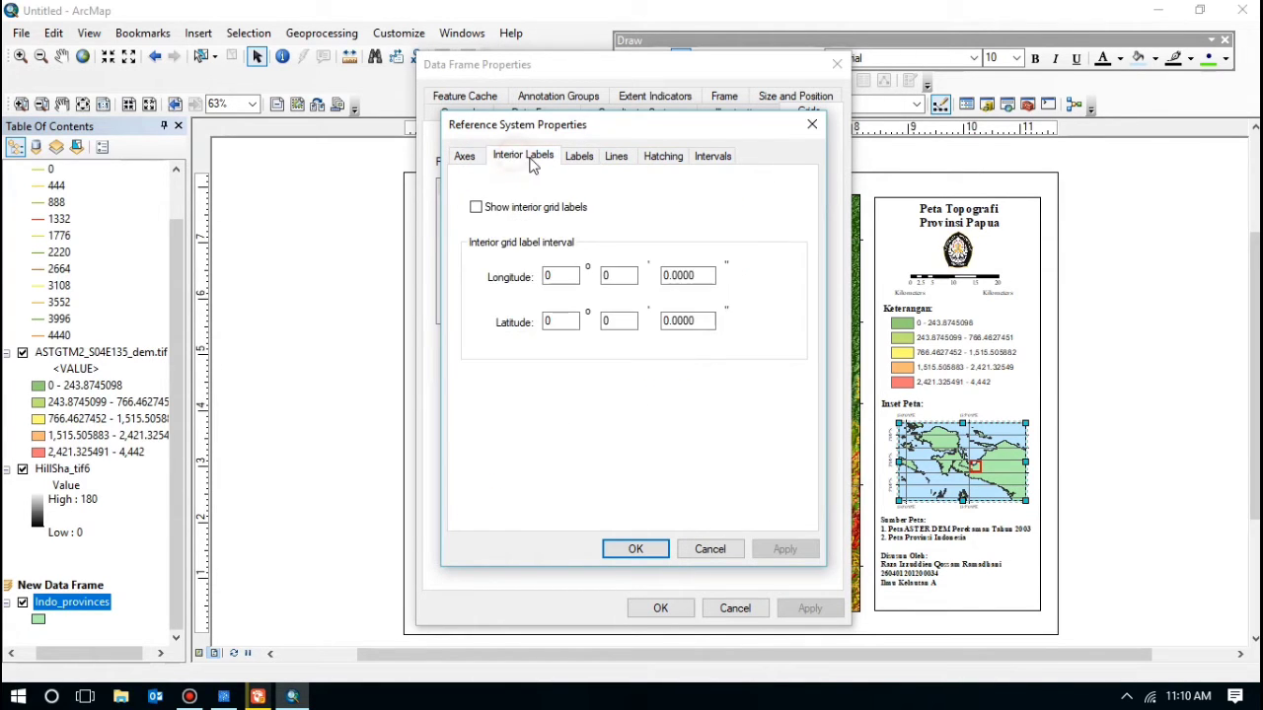
click(579, 157)
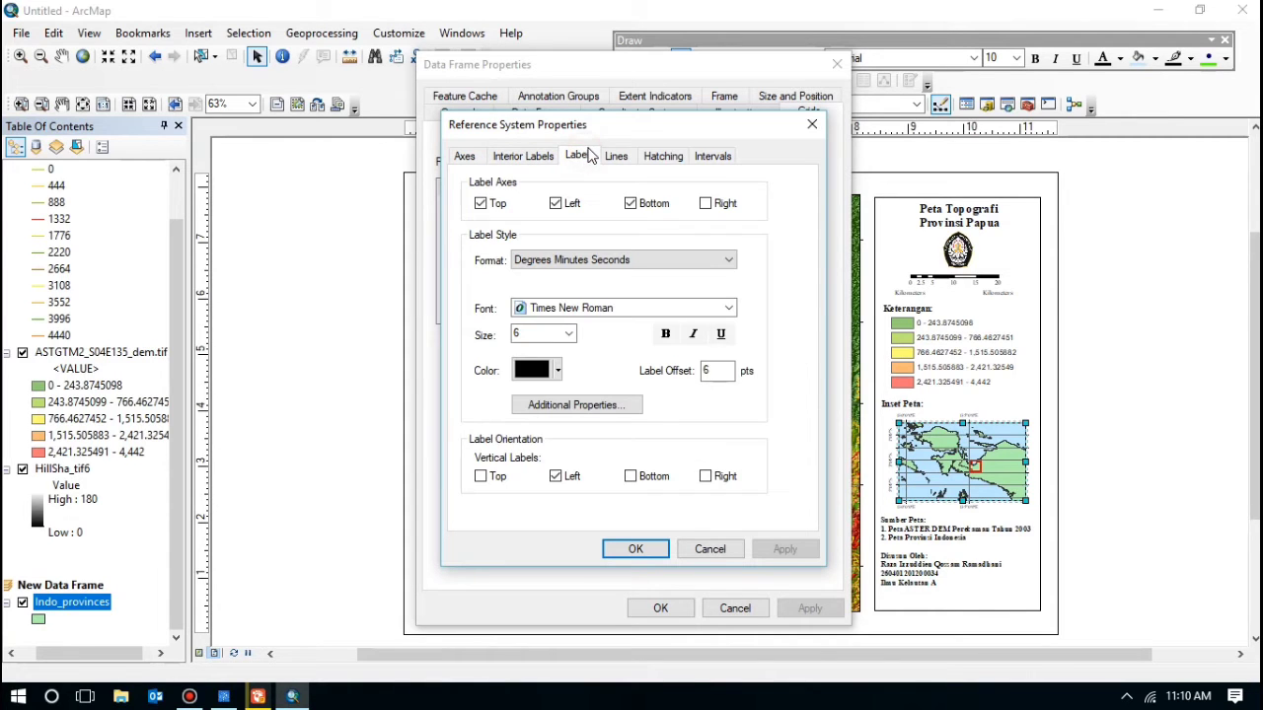
click(611, 158)
click(659, 158)
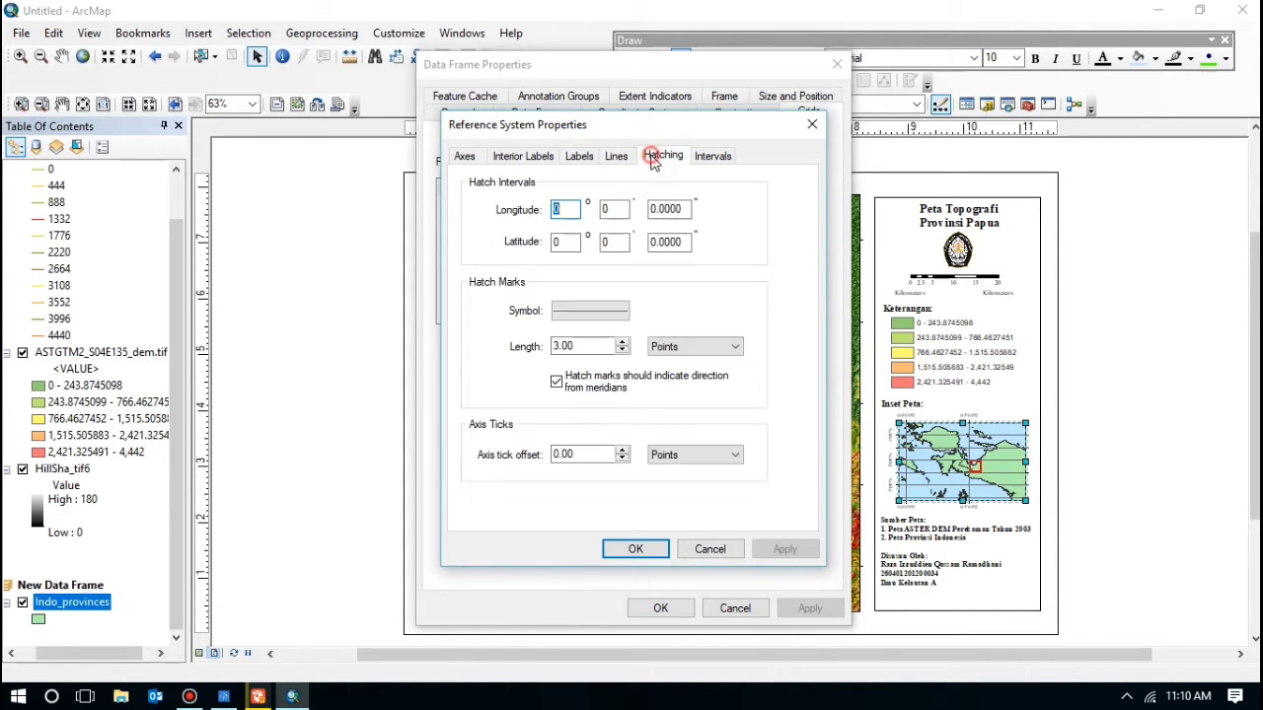
click(697, 160)
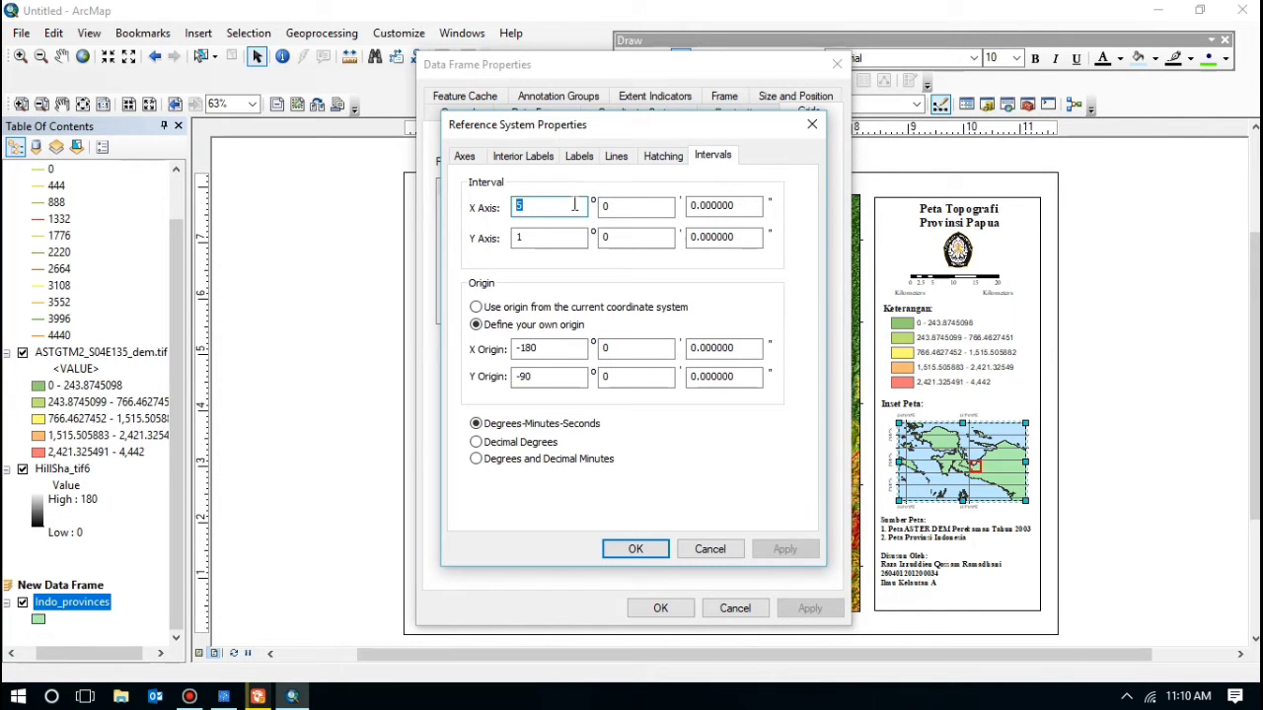
Step: Change the graticule interval from 5° to 1° and apply it to the map
key(BackSpace)
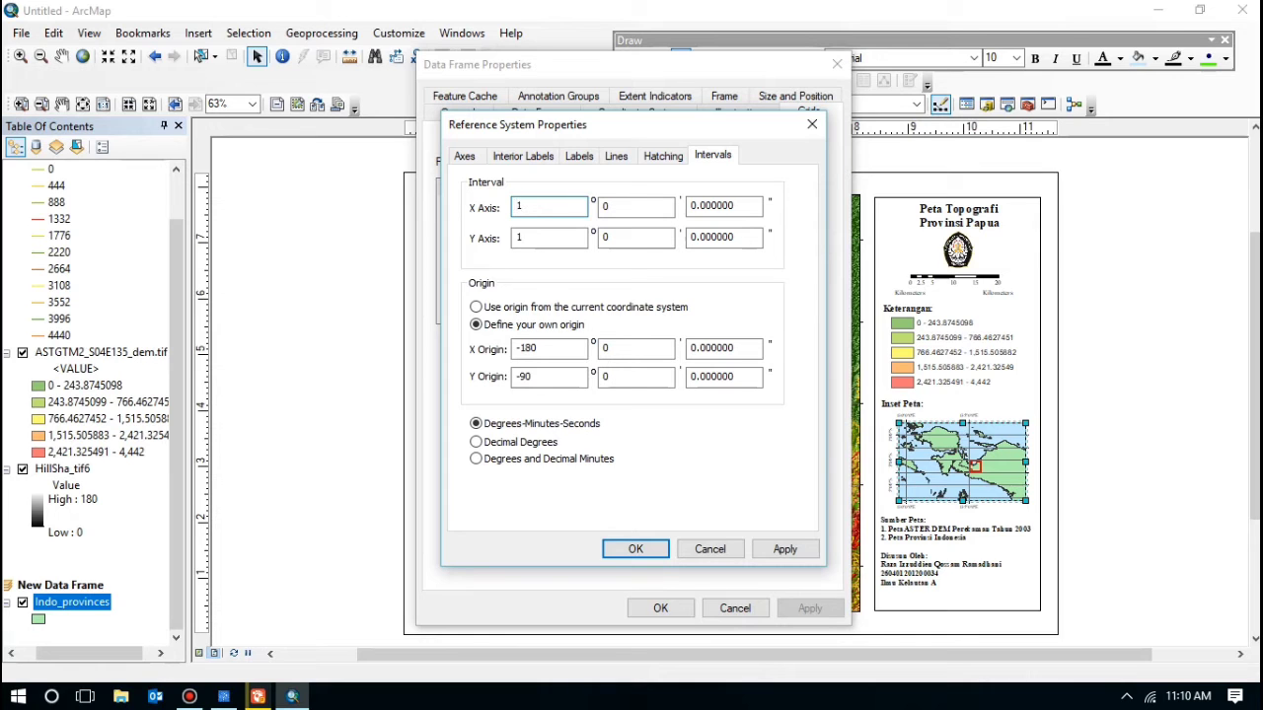
text(1)
click(637, 550)
click(657, 607)
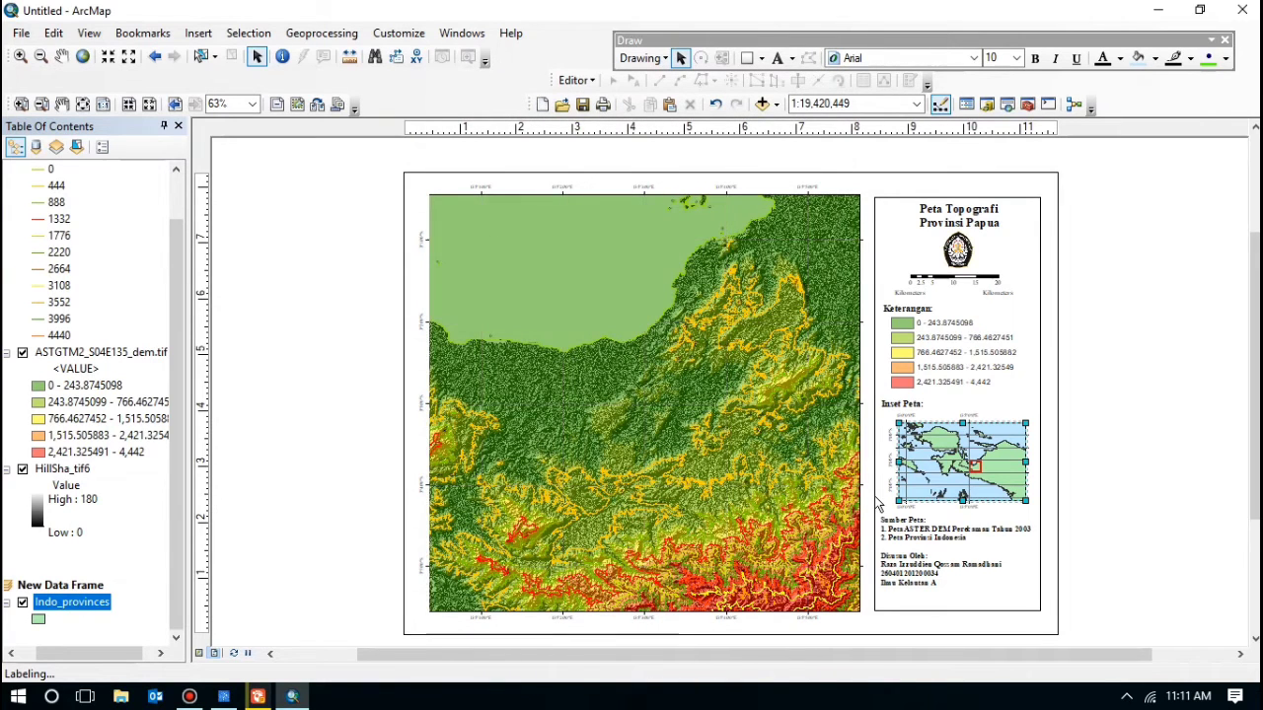
click(1135, 451)
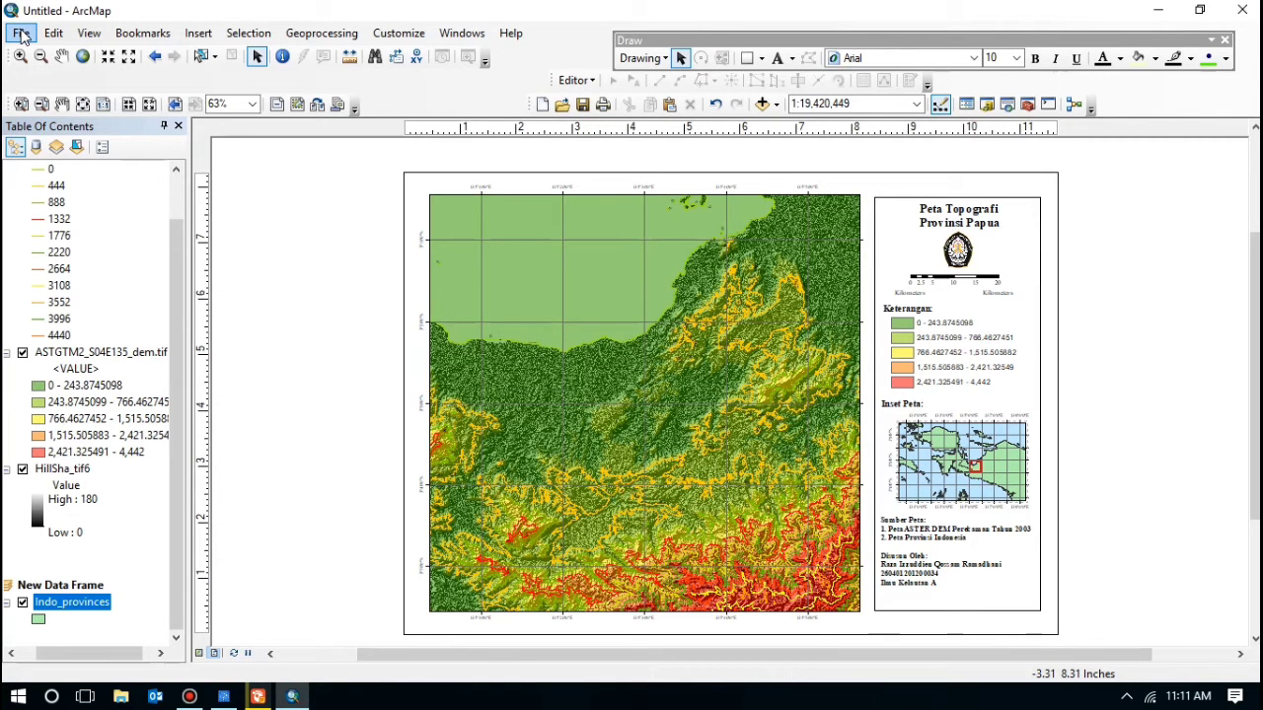
Step: Begin Save As in ILMU KELAUTAN > Matkul Geologi Laut, replacing the default Untitled.mxd name
click(21, 35)
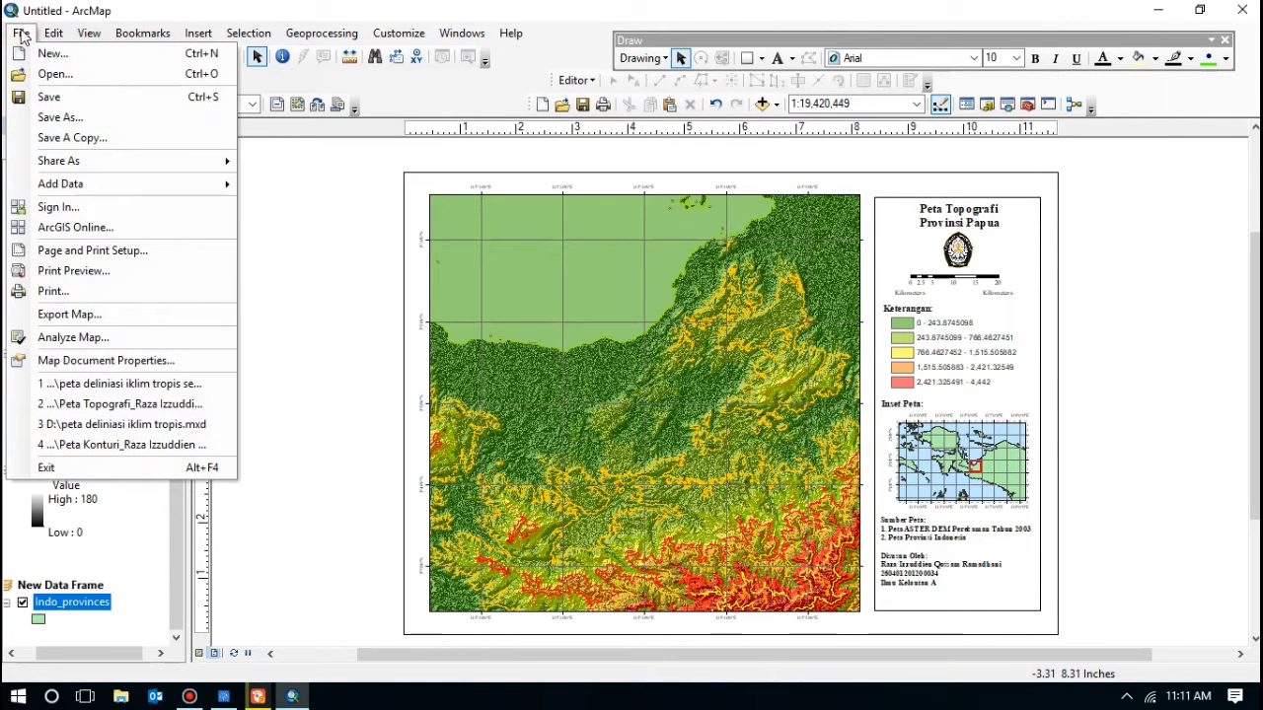
click(45, 119)
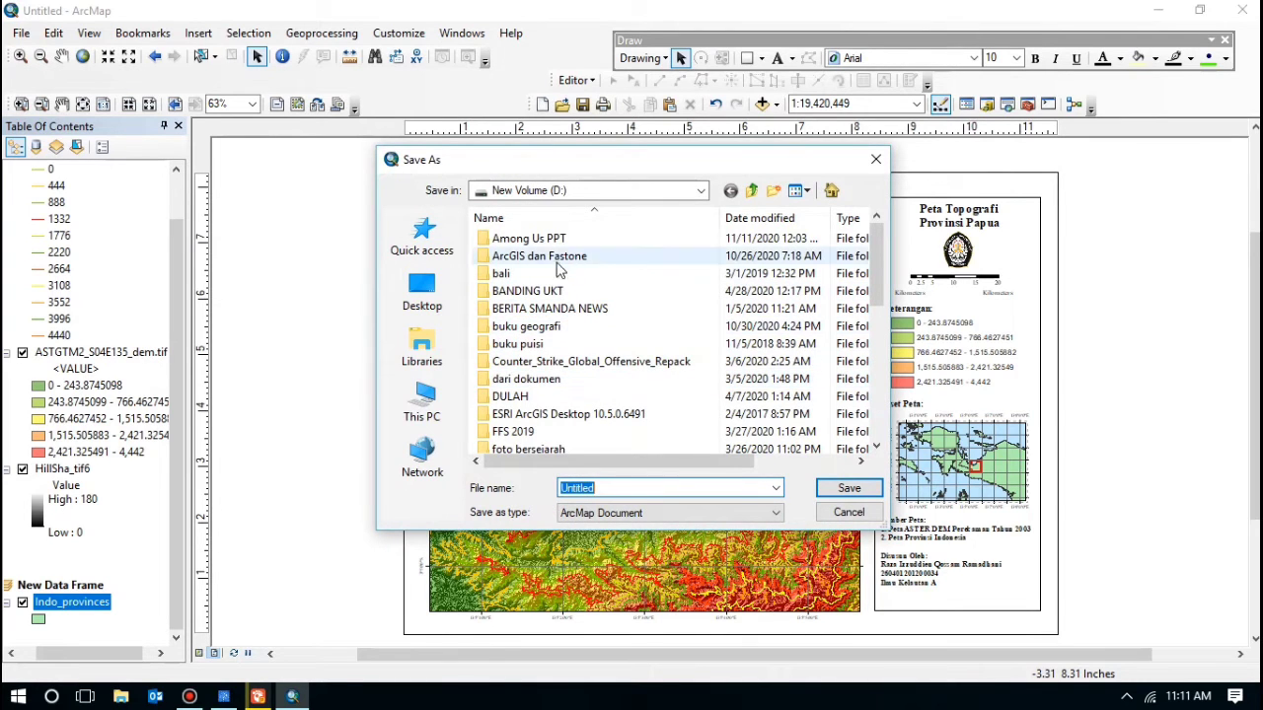
scroll(557, 271, down, 3)
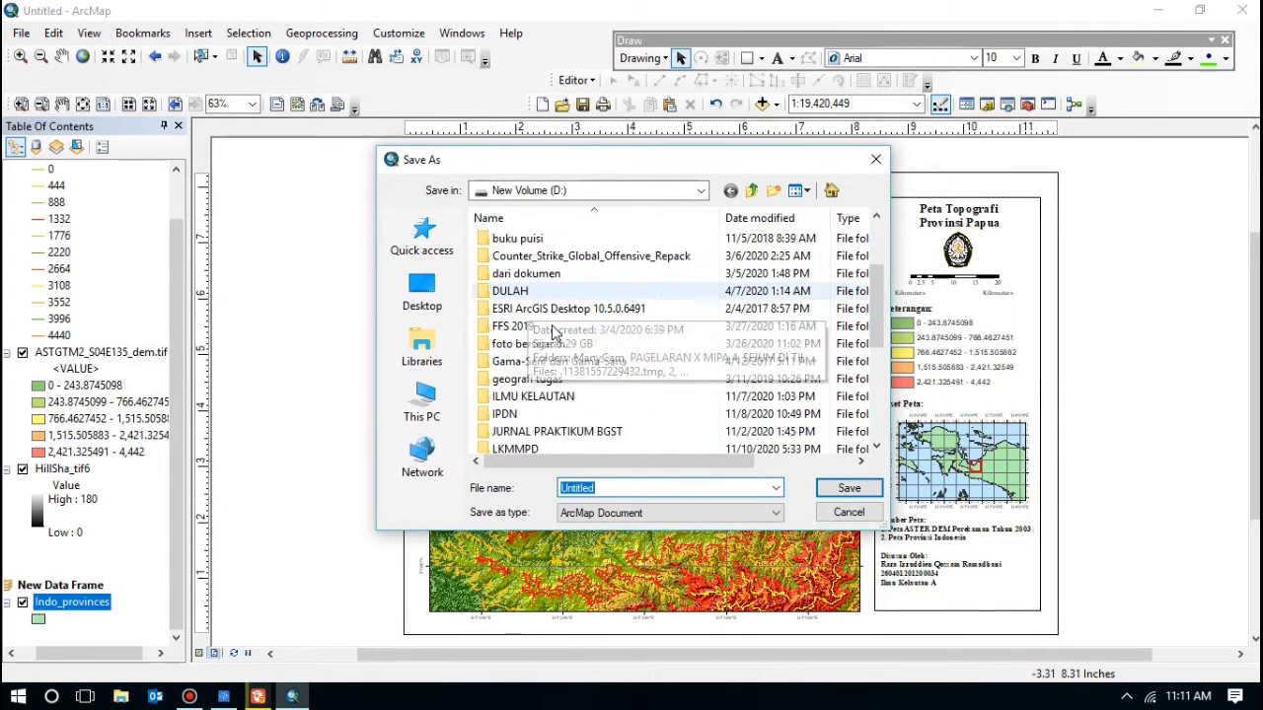
scroll(554, 346, down, 3)
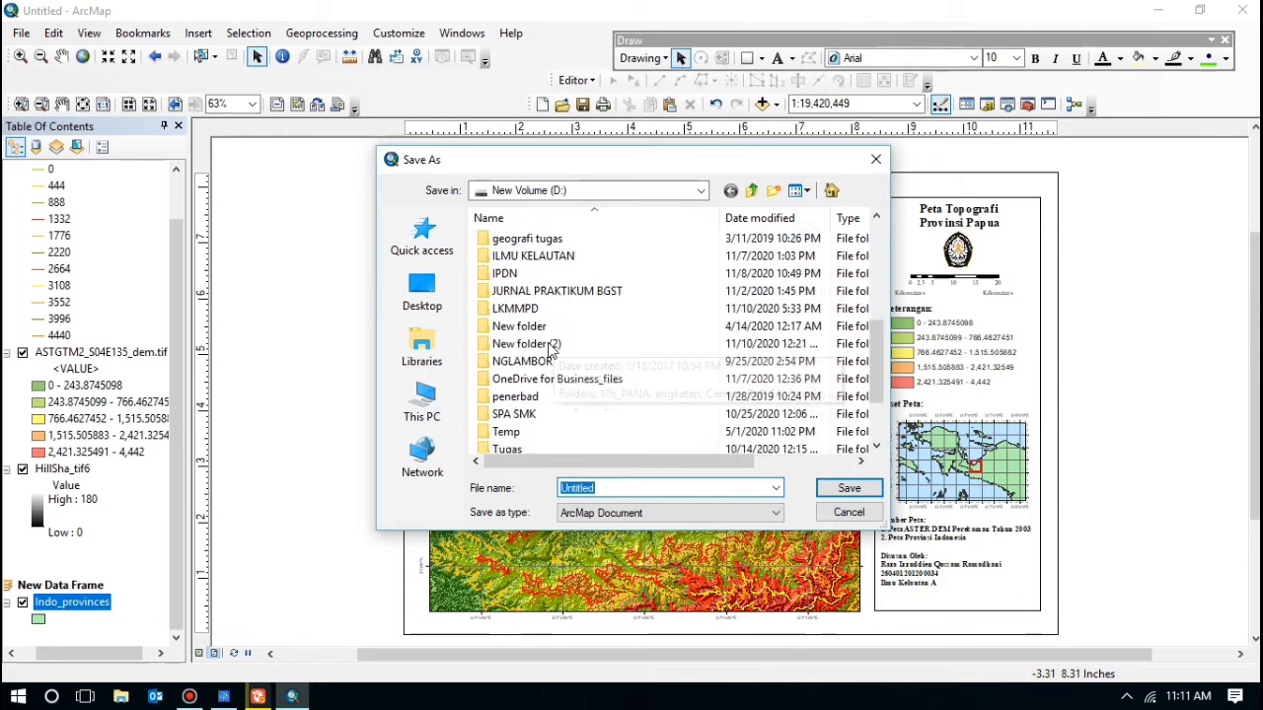
scroll(551, 350, down, 2)
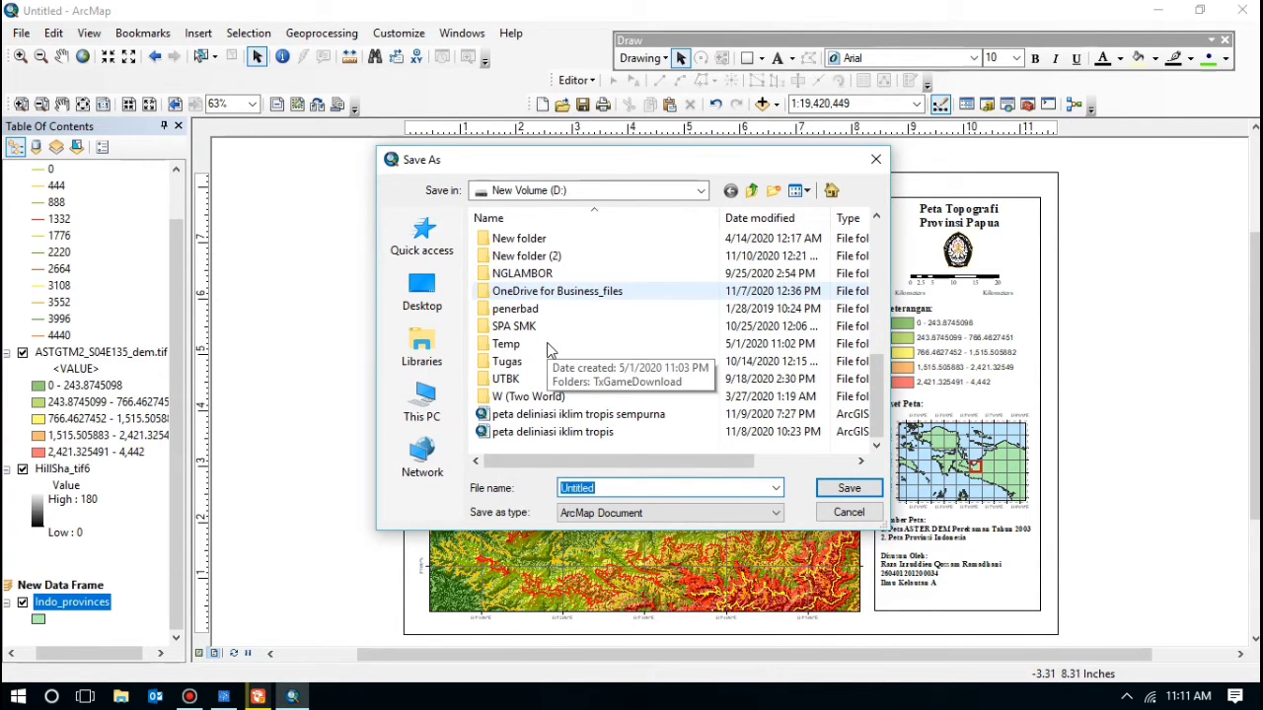
scroll(550, 350, up, 6)
scroll(557, 364, down, 1)
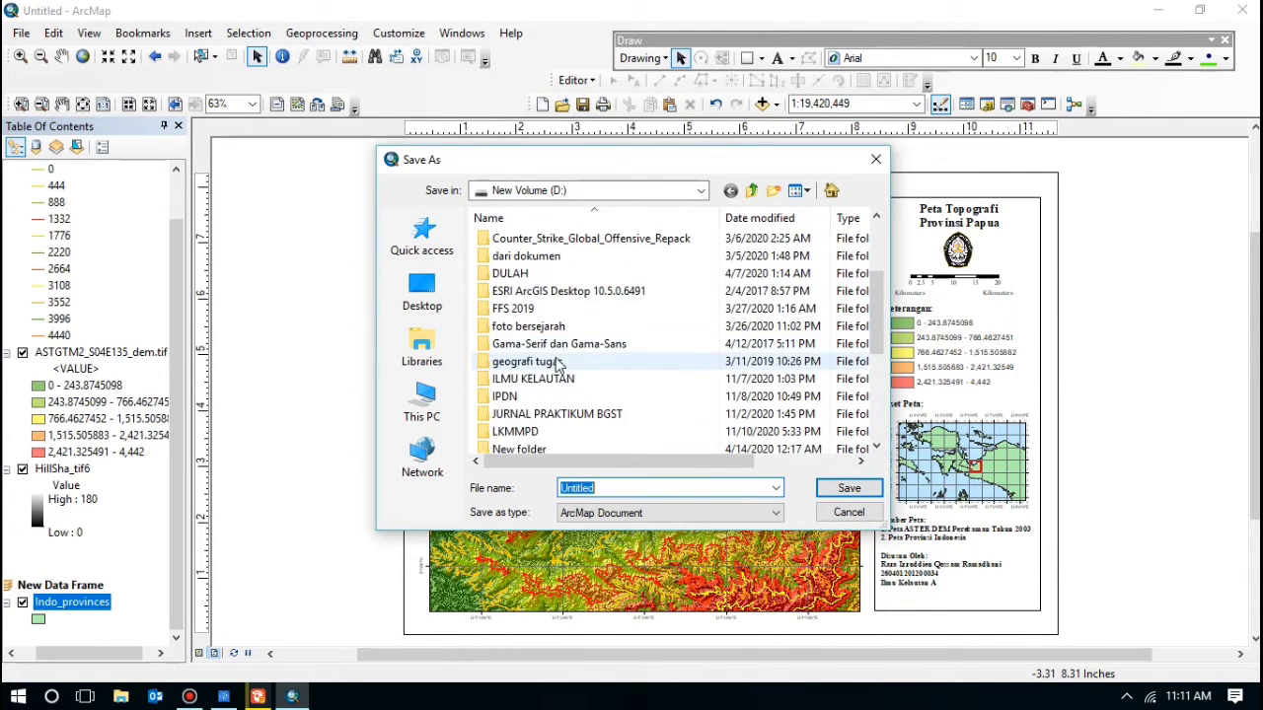
double_click(541, 382)
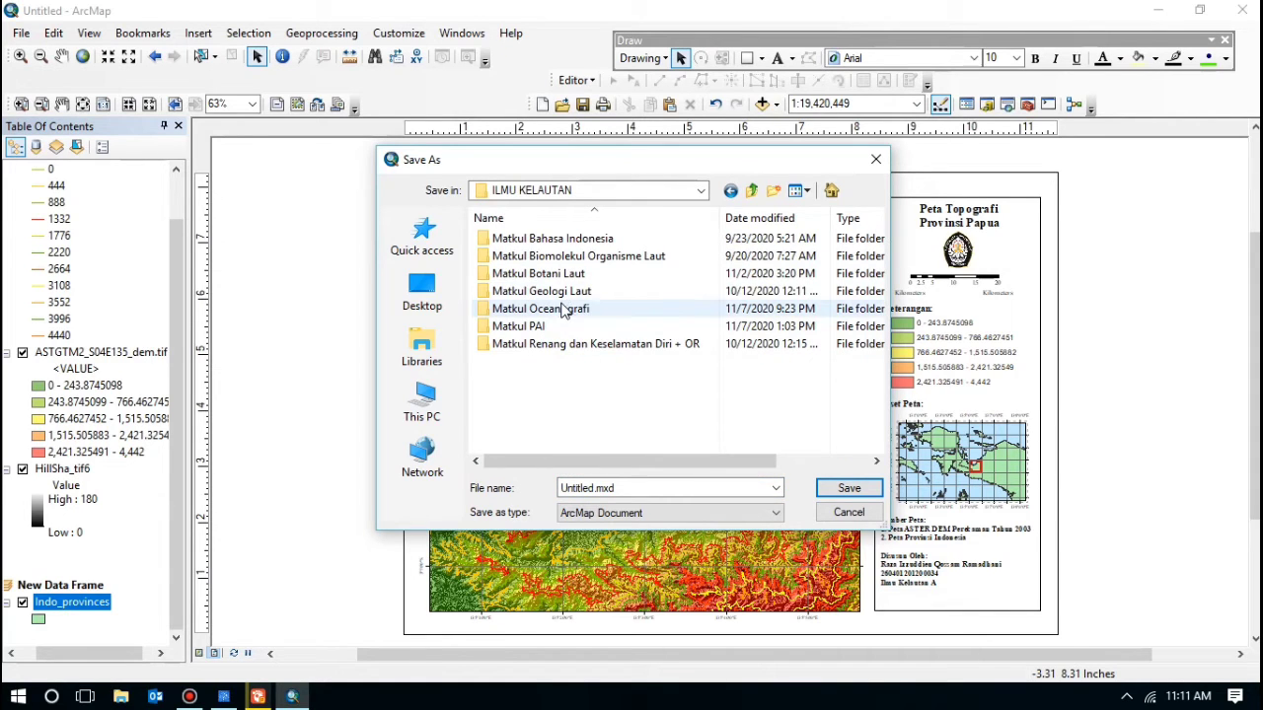
double_click(563, 291)
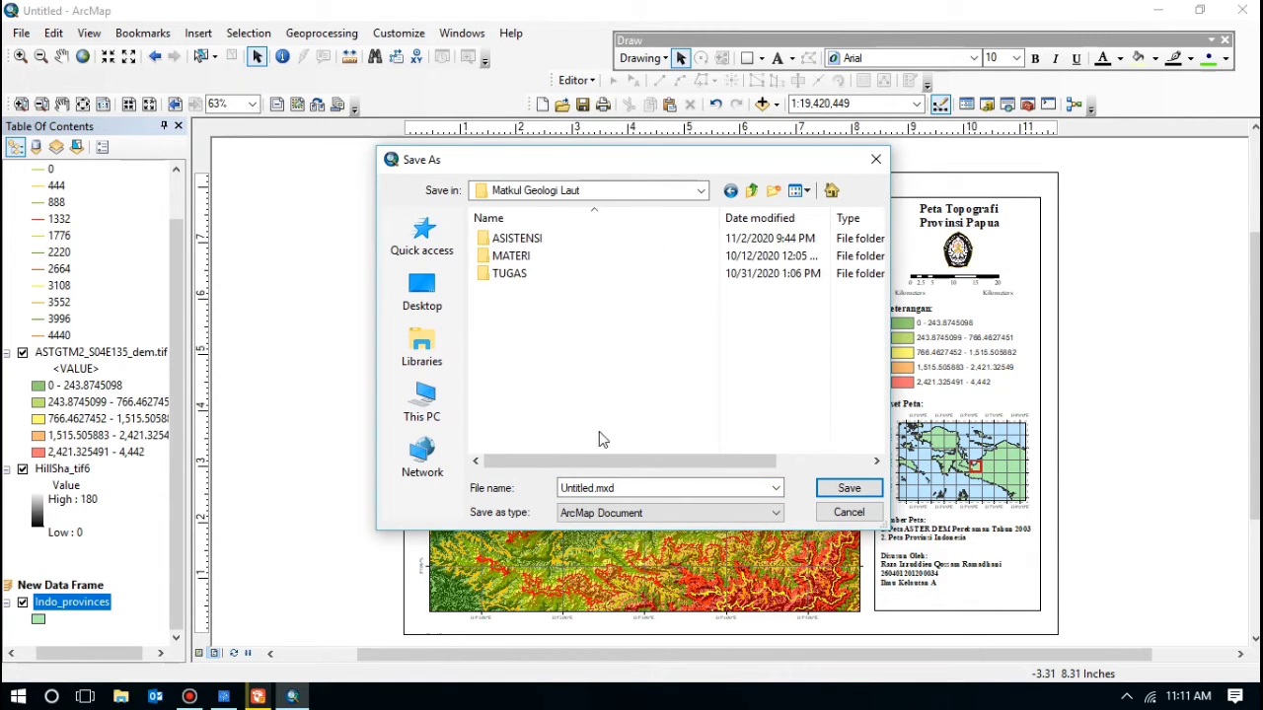
double_click(625, 488)
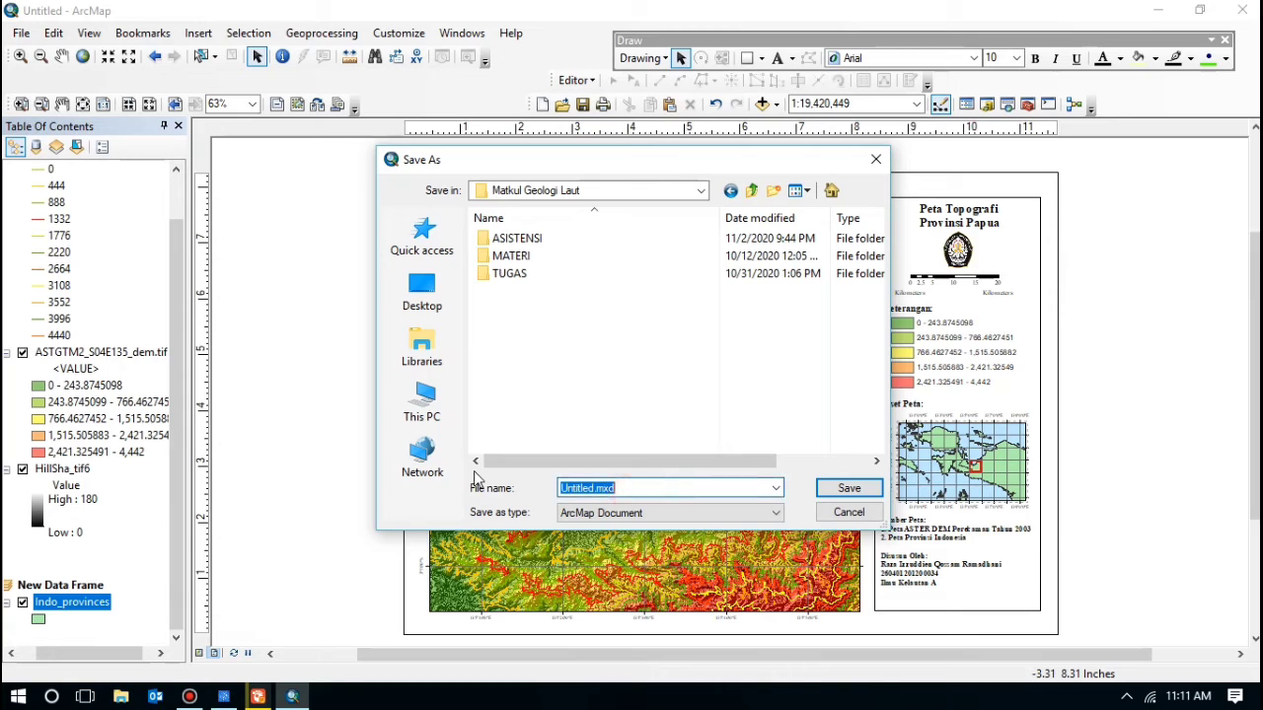
key(BackSpace)
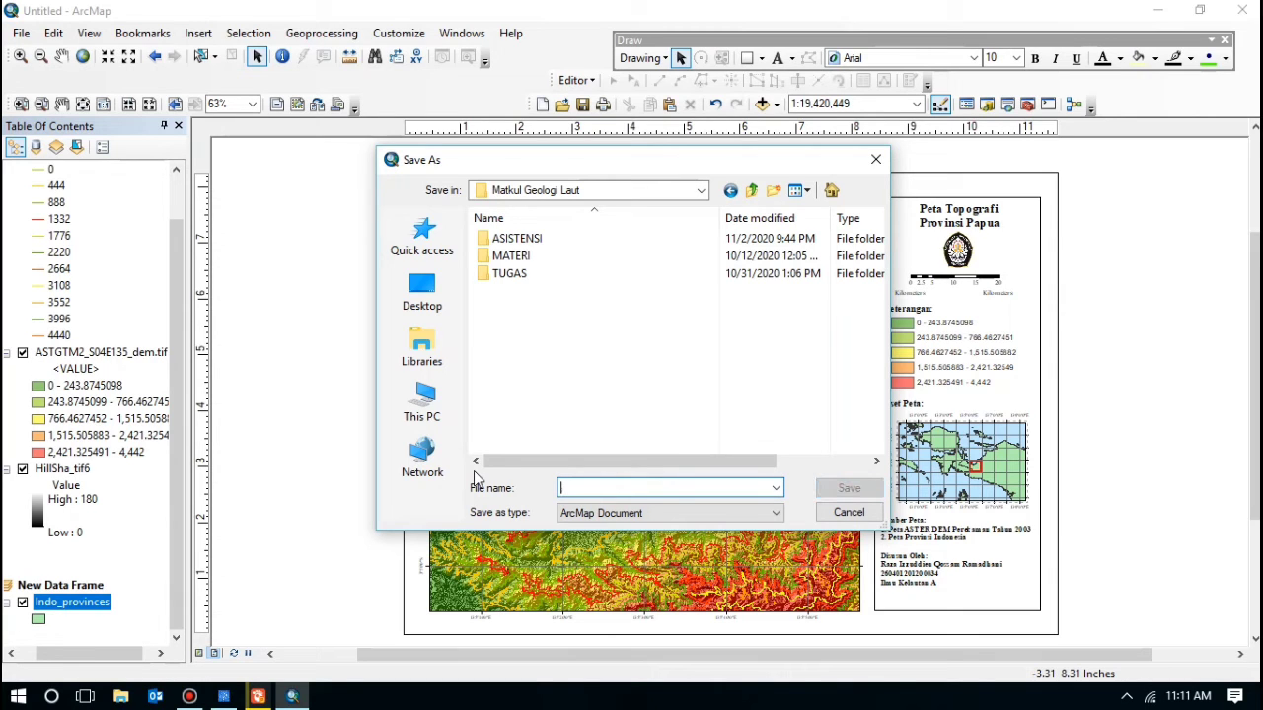
text(Ra)
Step: Cancel the save and hide the Contour_tif5 contour layer
click(874, 161)
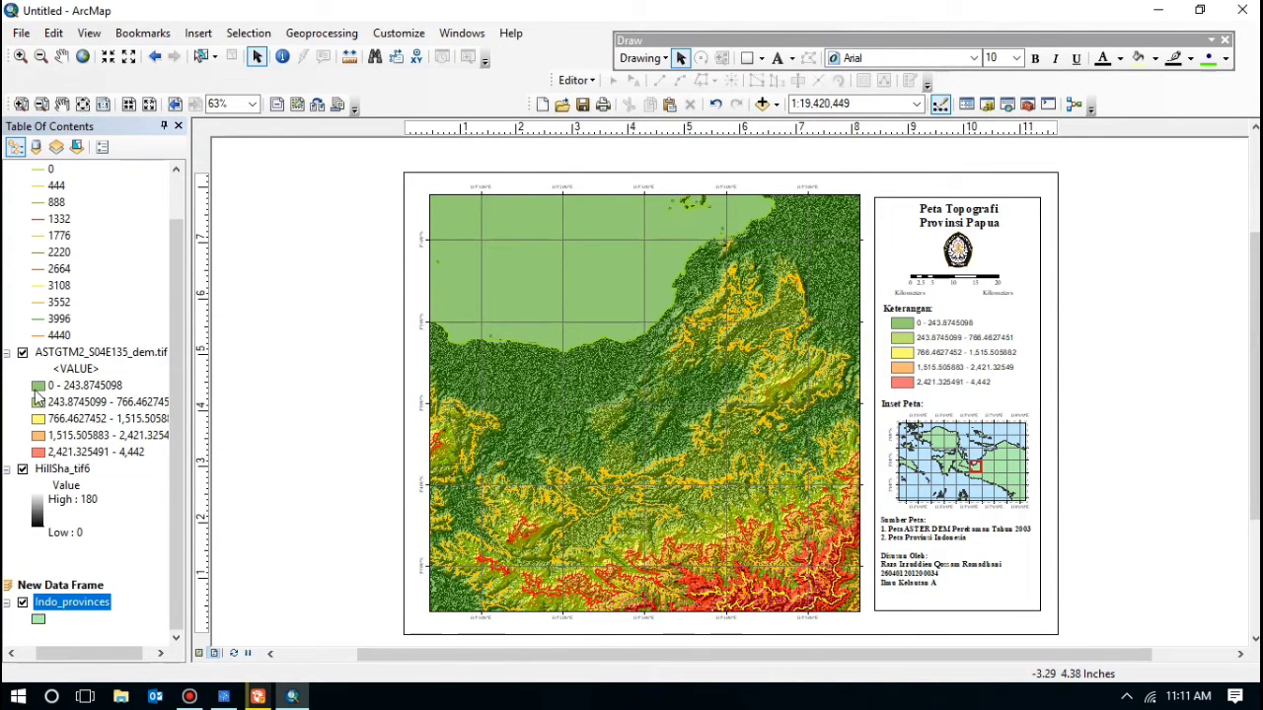
scroll(39, 399, up, 2)
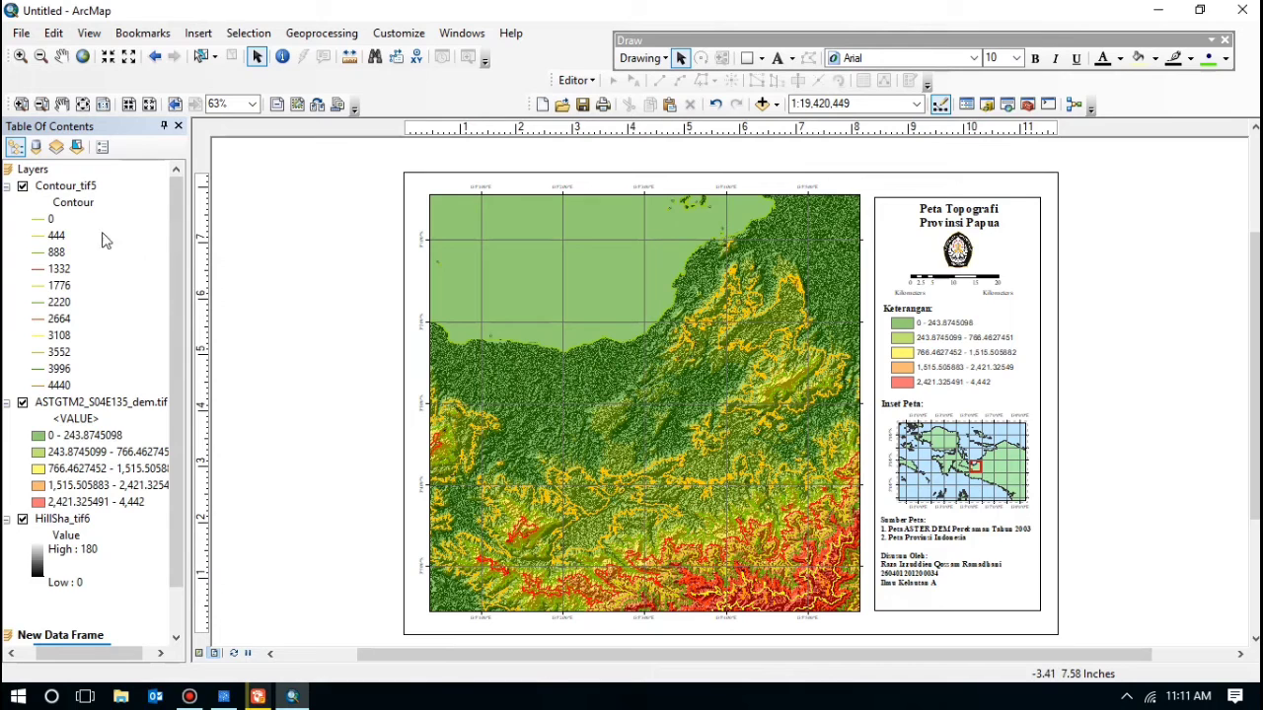
click(23, 187)
click(22, 186)
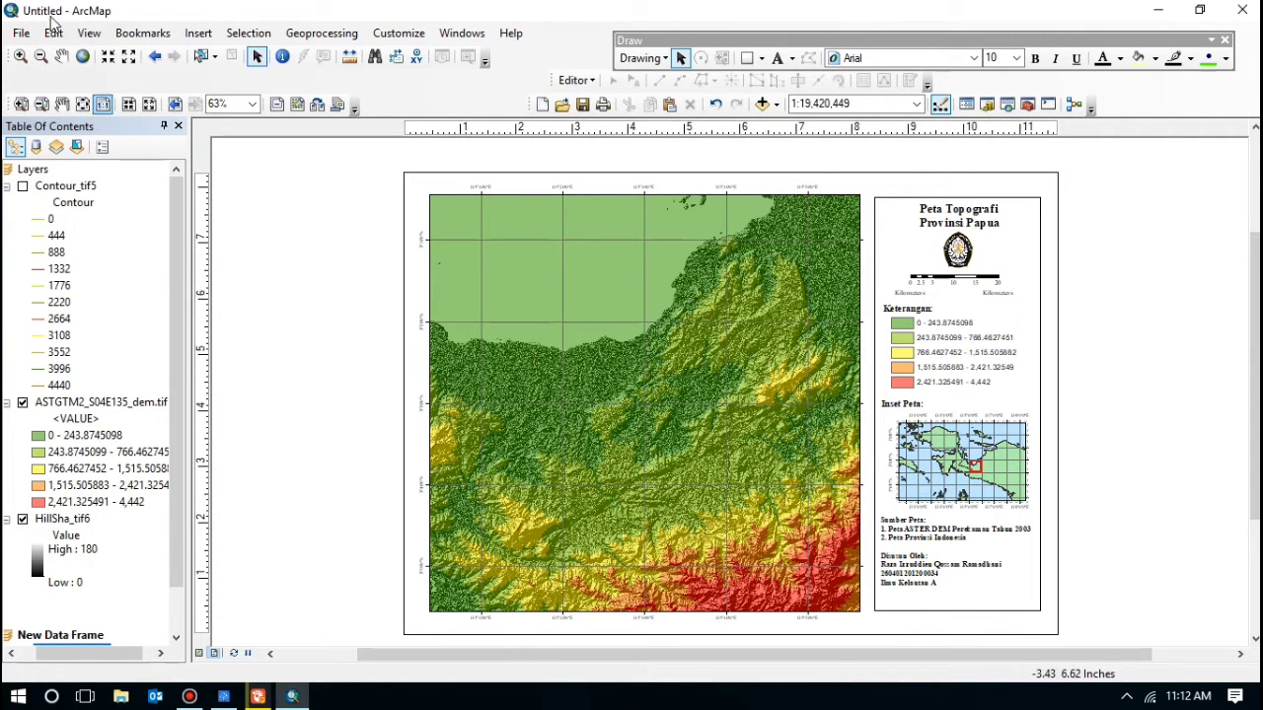
click(21, 34)
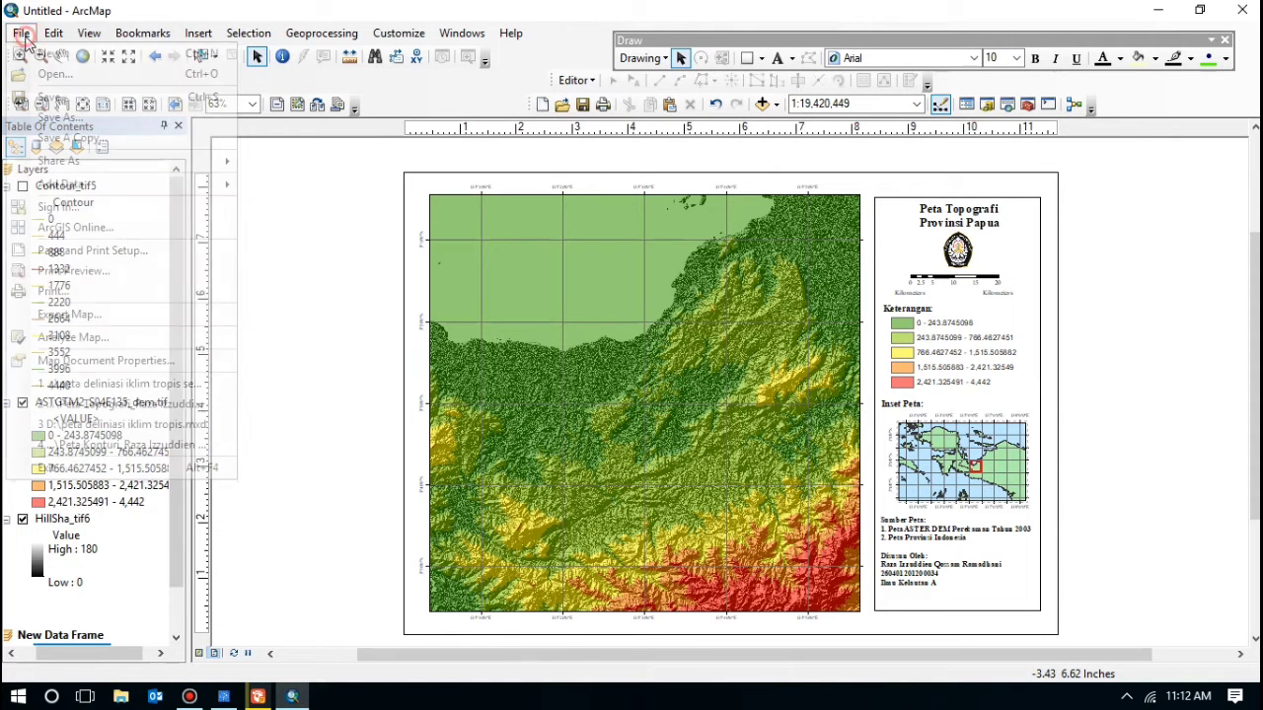
Step: Start Save As in the Matkul Geologi Laut folder and clear the default file name
click(62, 119)
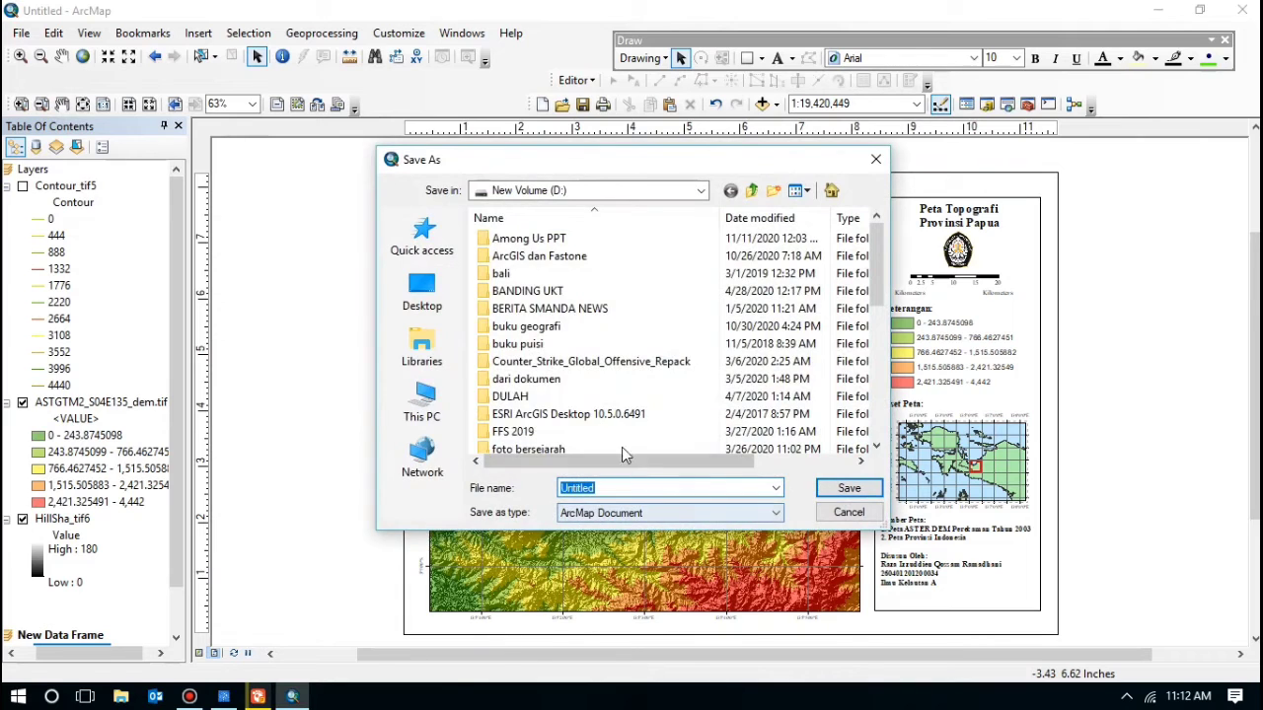
scroll(595, 355, down, 1)
scroll(632, 340, up, 2)
scroll(625, 405, down, 4)
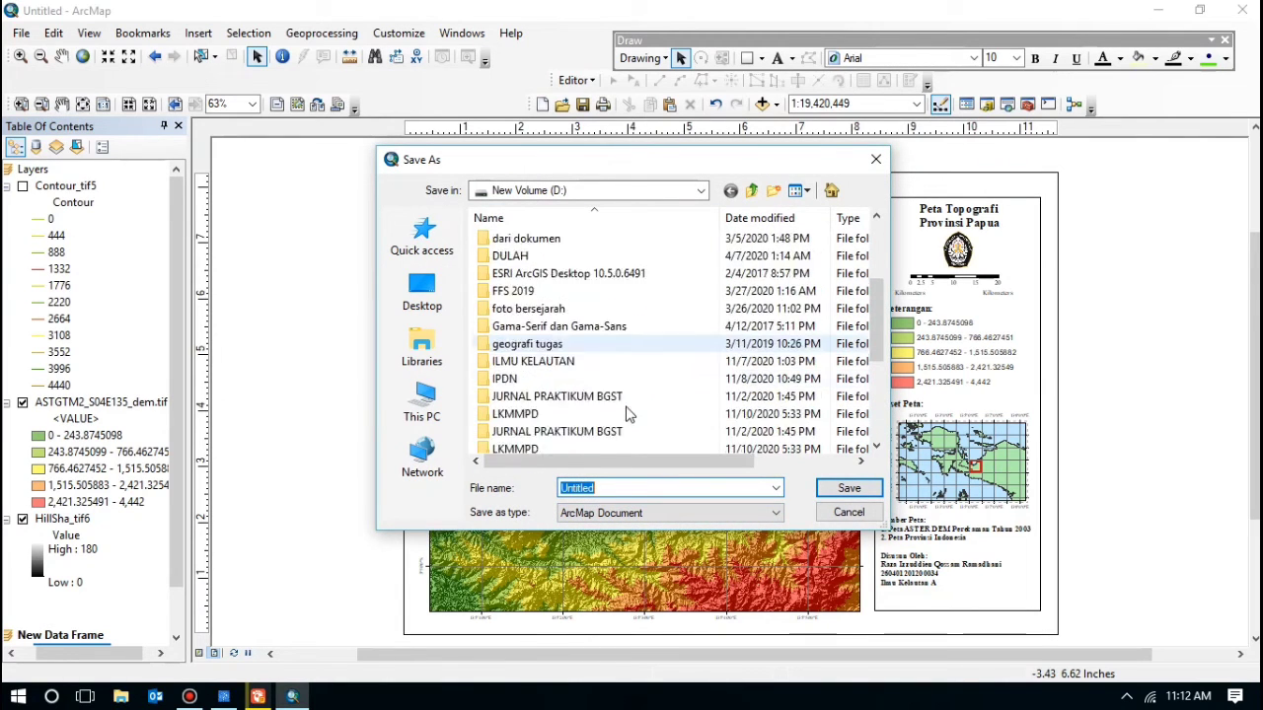
double_click(550, 328)
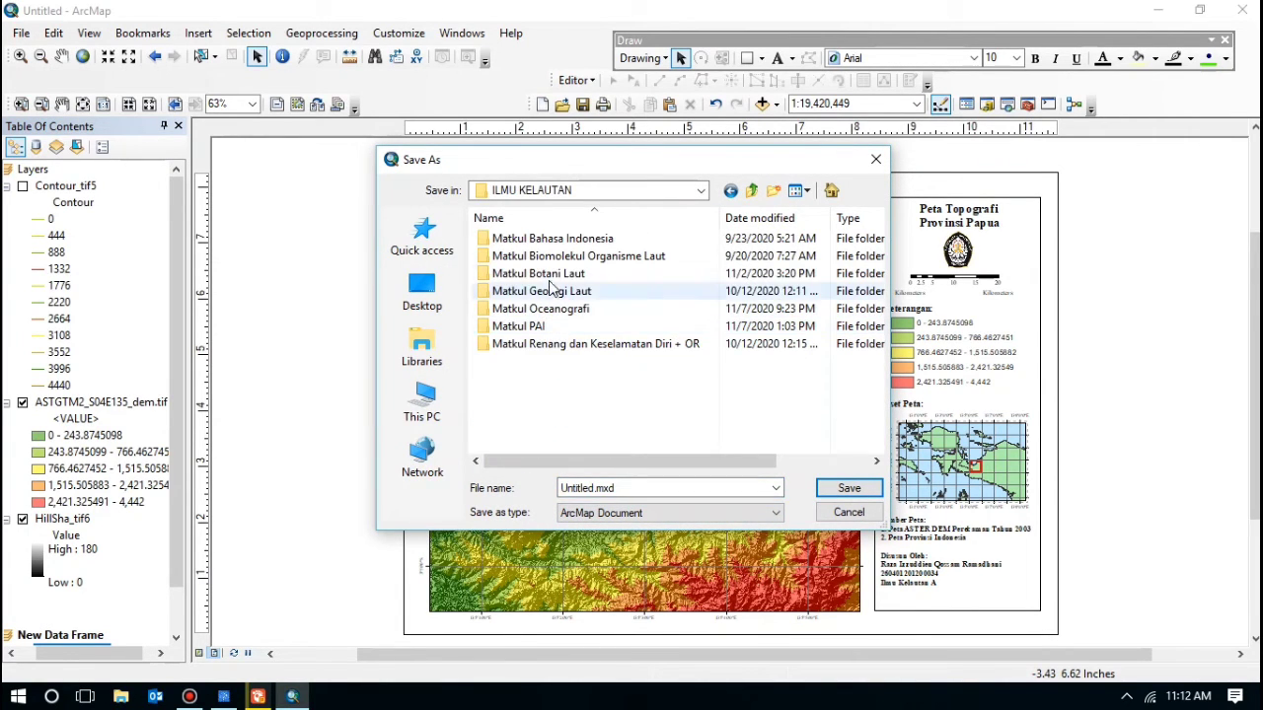
double_click(542, 293)
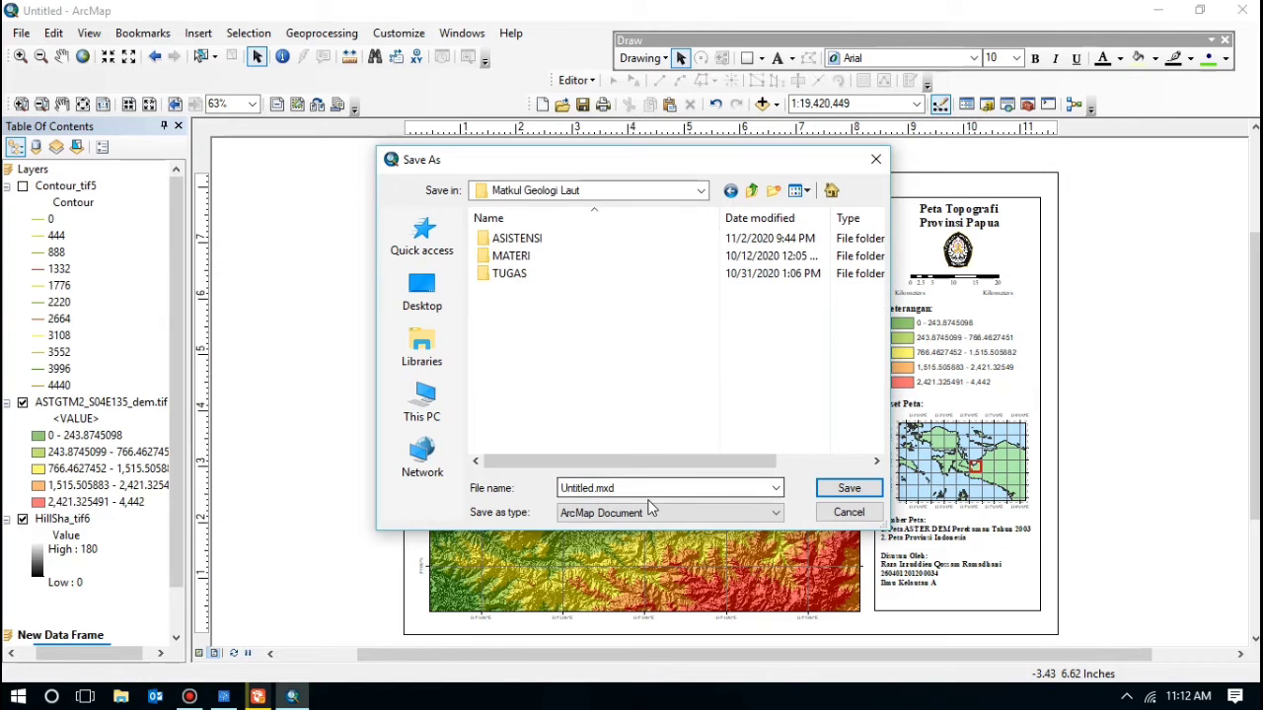
drag(644, 485, 483, 478)
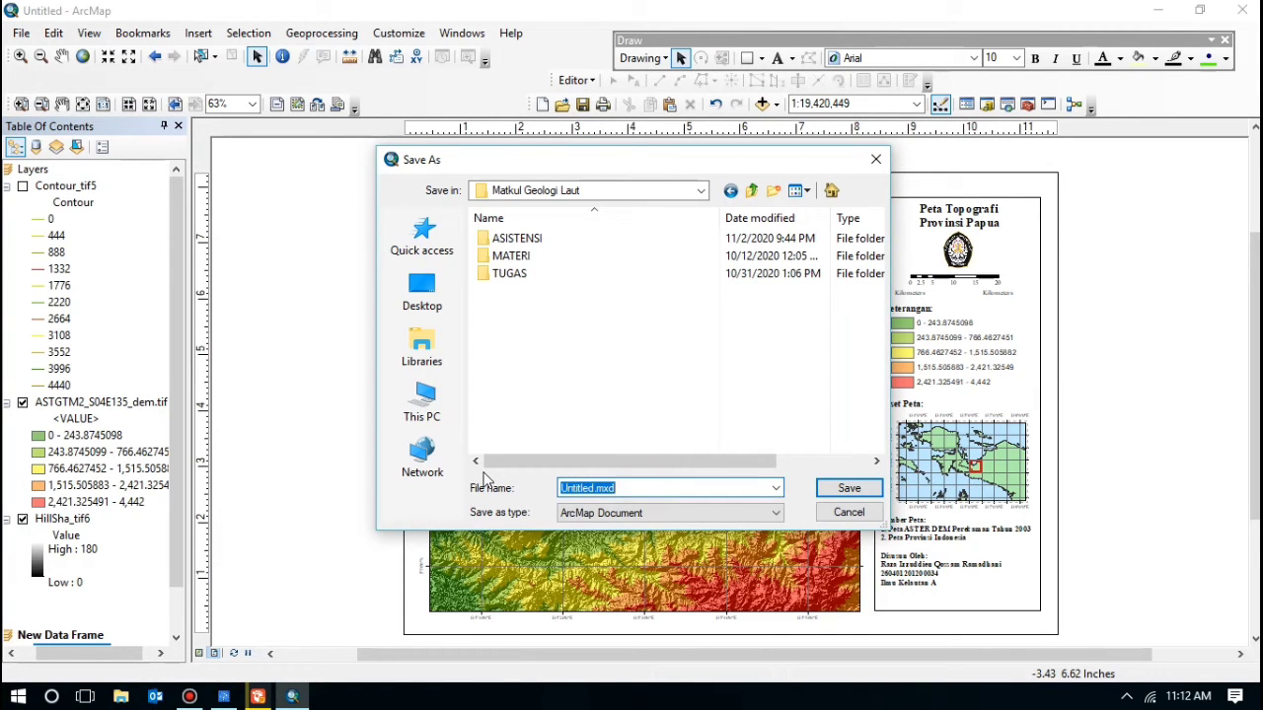
key(BackSpace)
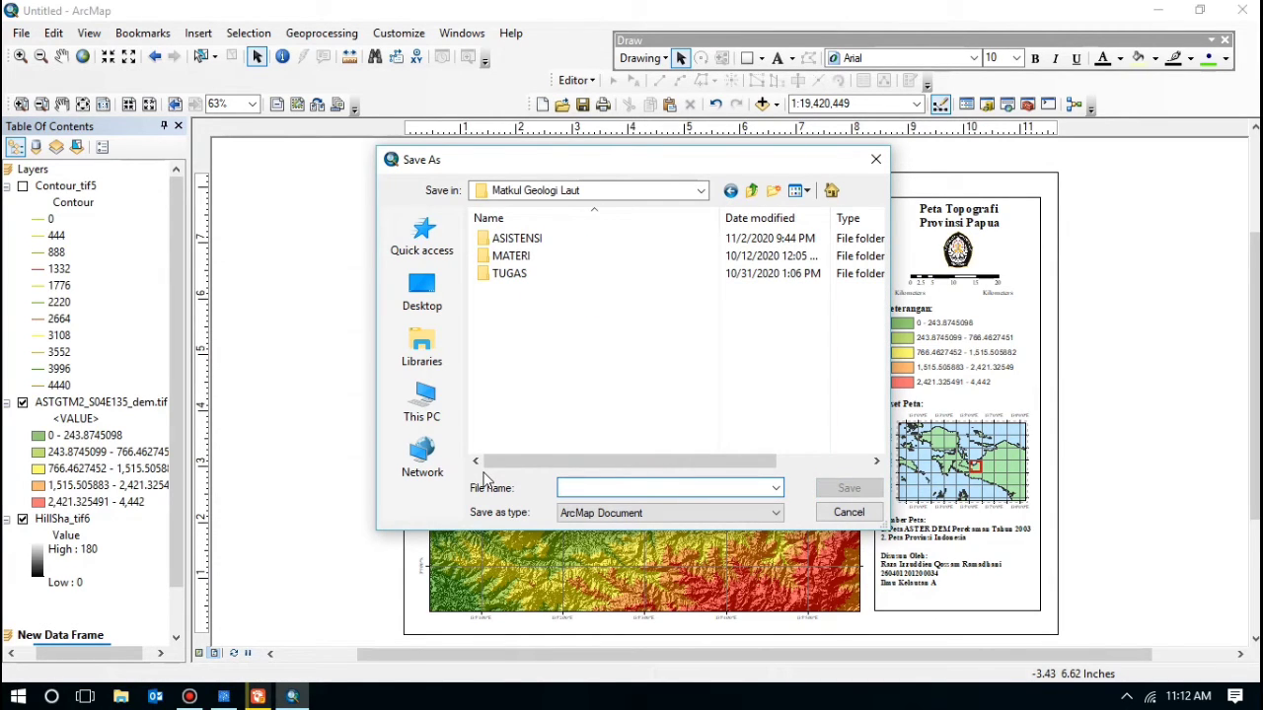
Step: Name the project 'Peta_Topograf' plus the compiler's name and student ID, and save it
text(Peta Topograf)
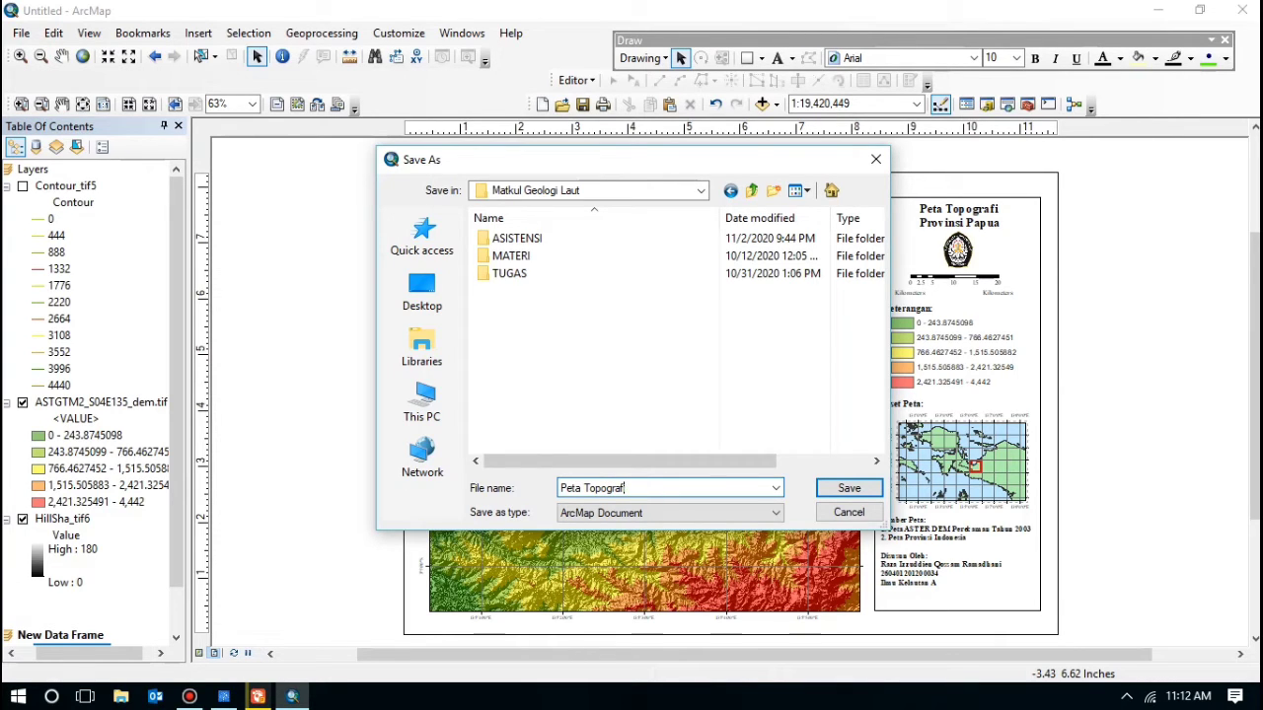
text(_)
key(Delete)
text(raf_Raza Izzuddien Qossam Rama)
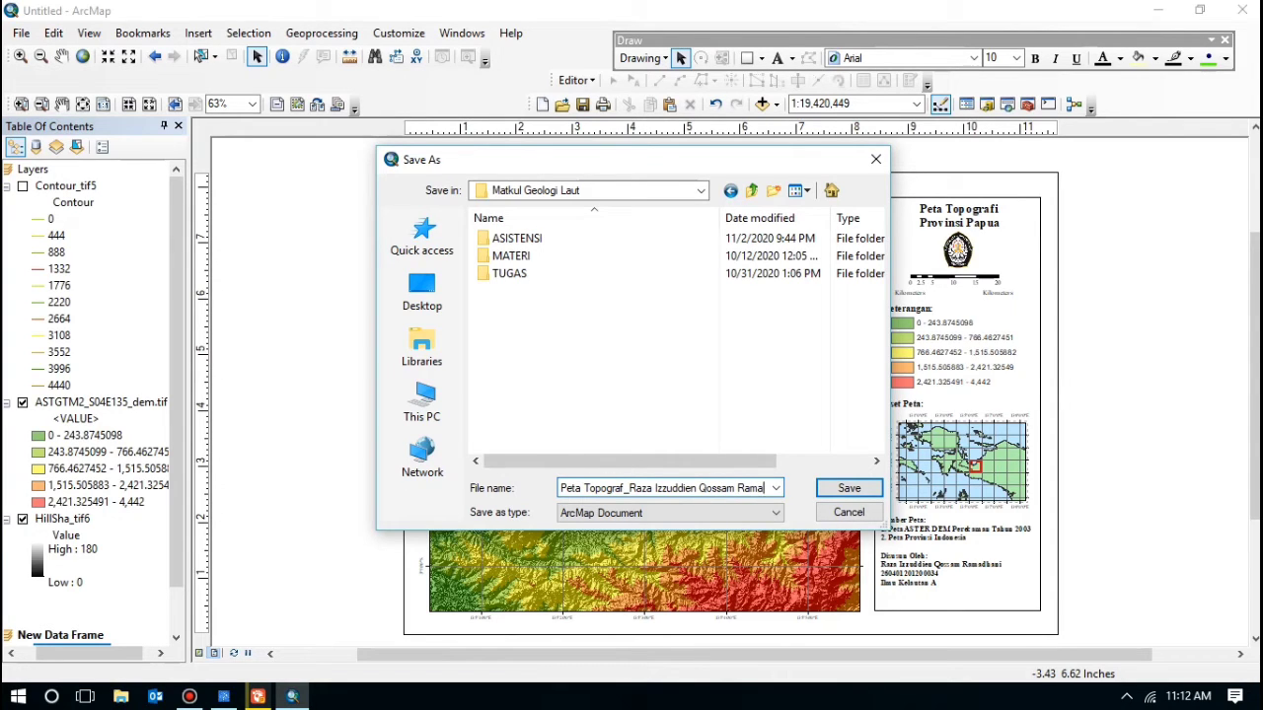
text(dhani)
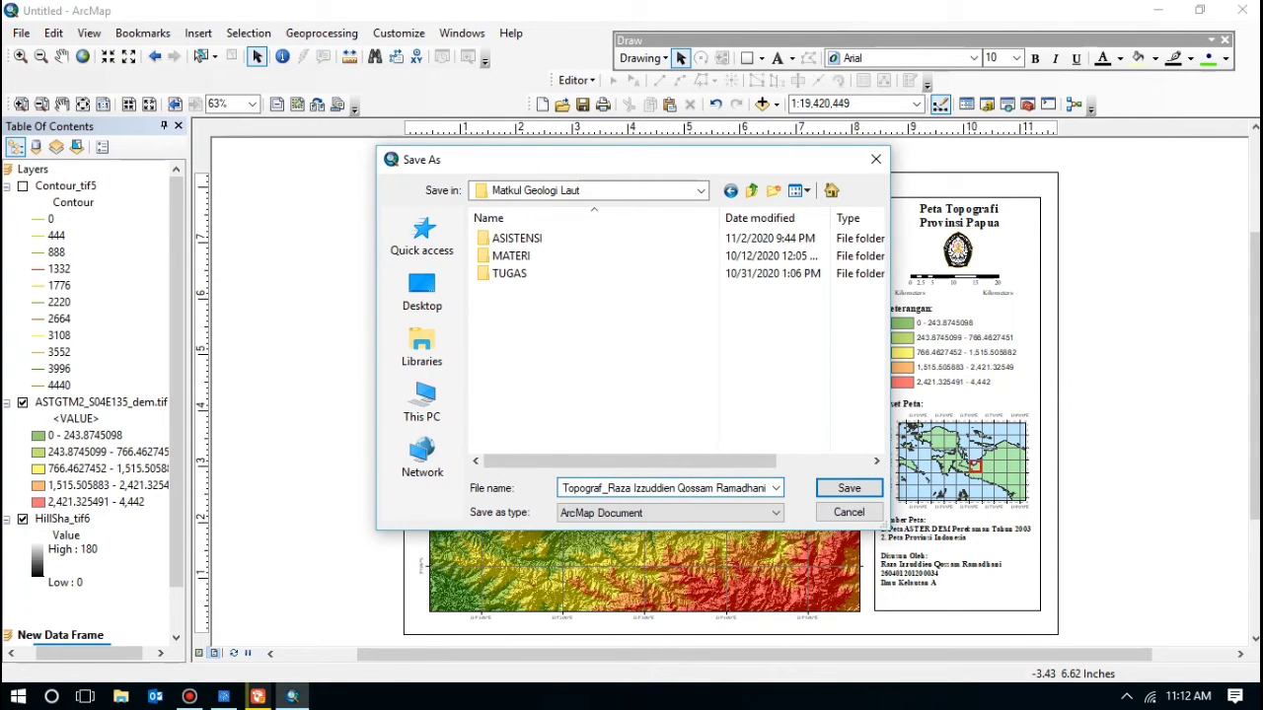
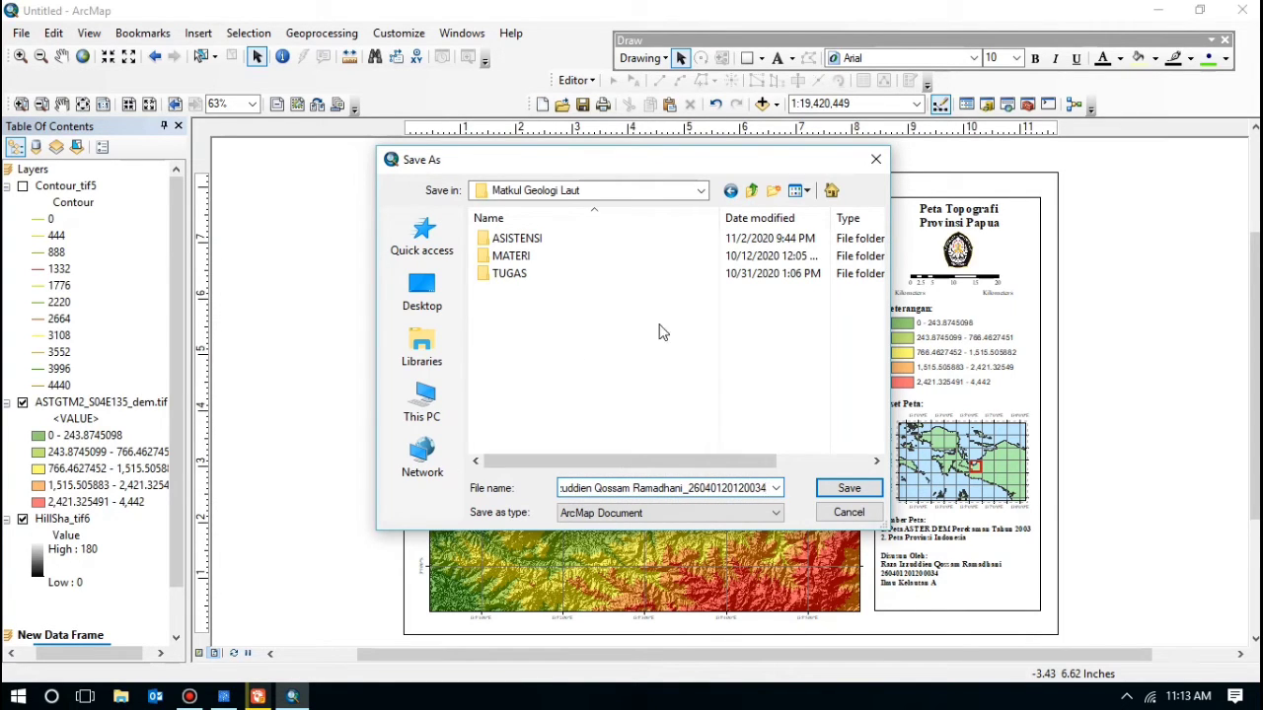
click(850, 491)
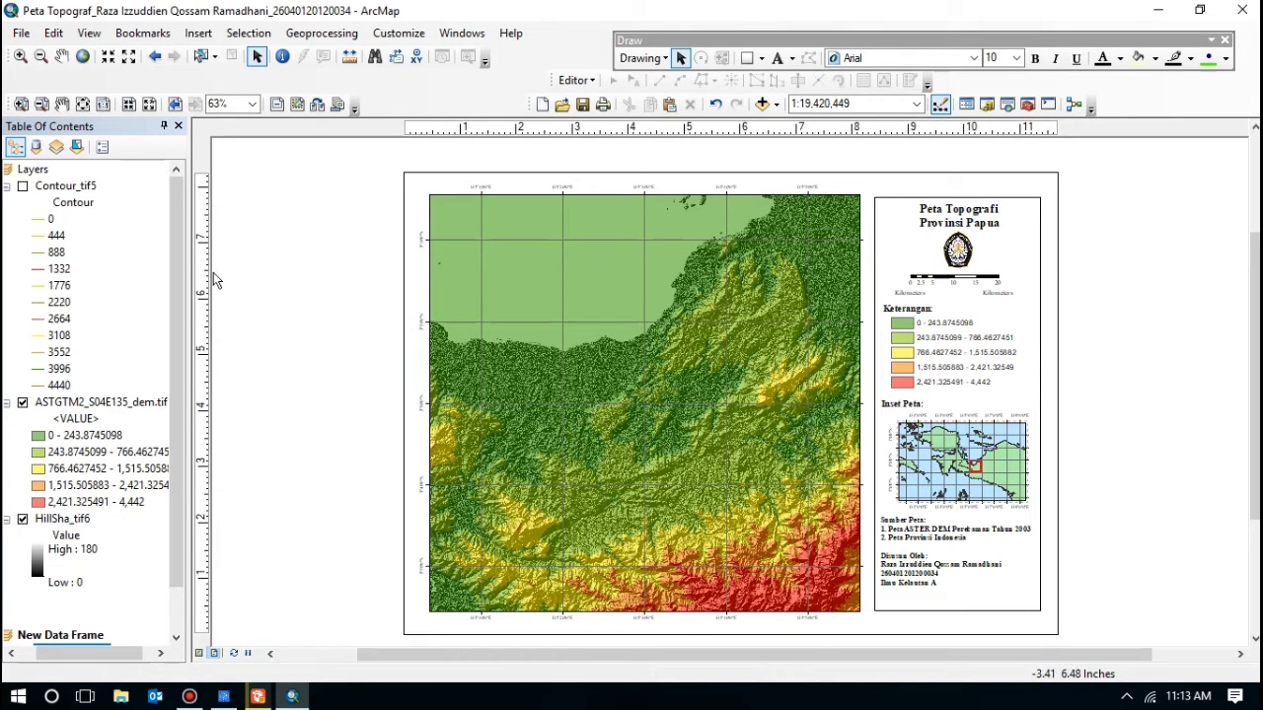
Step: Turn on Contour_tif5 and turn off the HillSha_tif6 hillshade layer
click(23, 187)
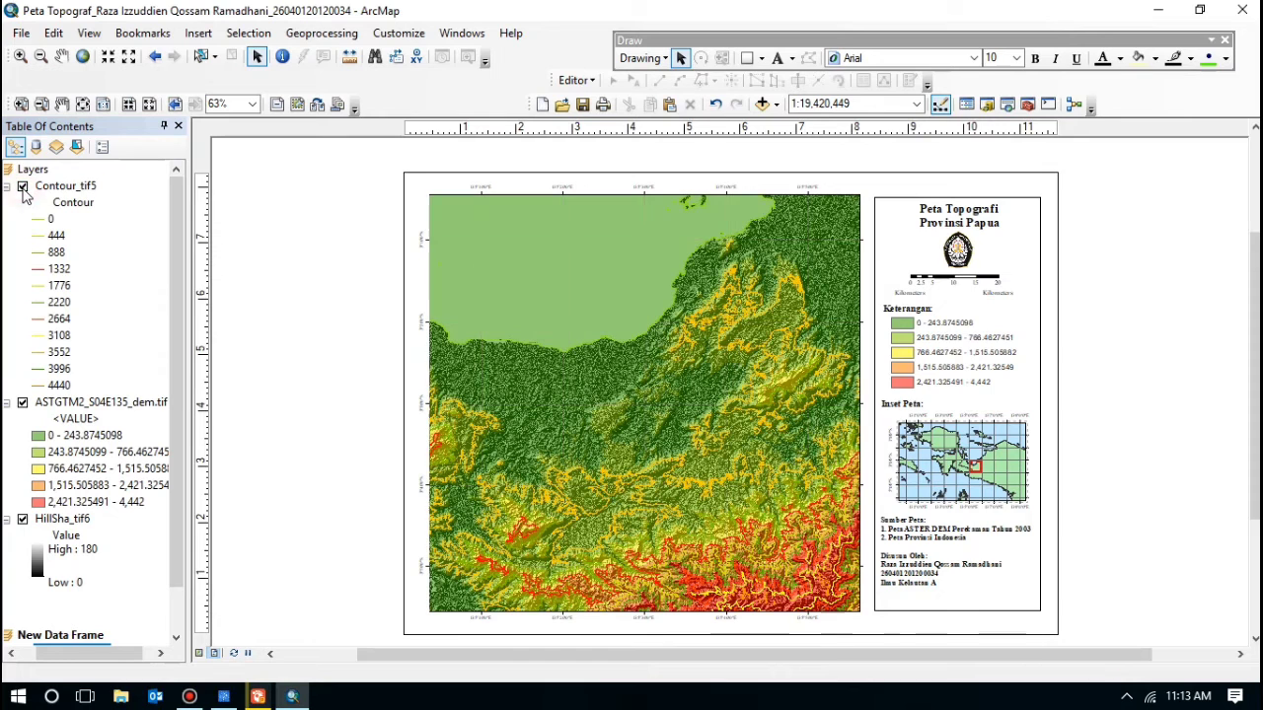
click(23, 520)
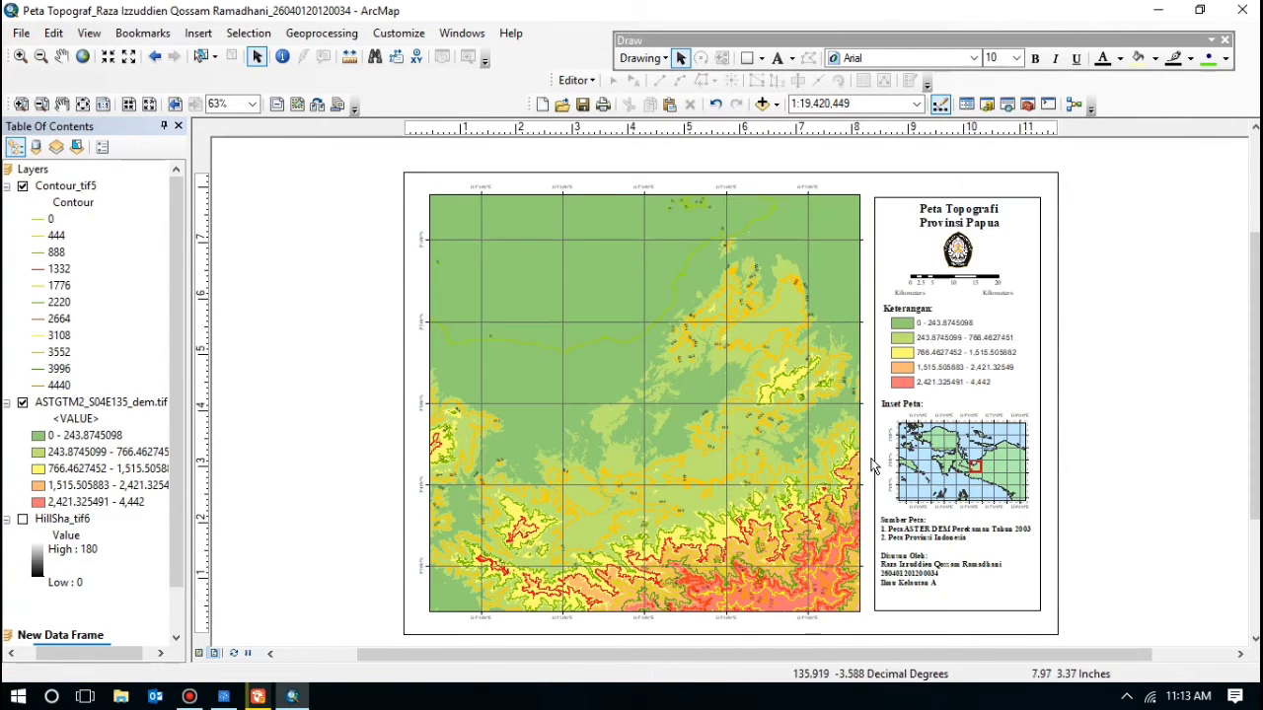
click(57, 187)
Step: Apply the green-yellow-red colour ramp to Contour_tif5 in its Symbology properties
right_click(56, 188)
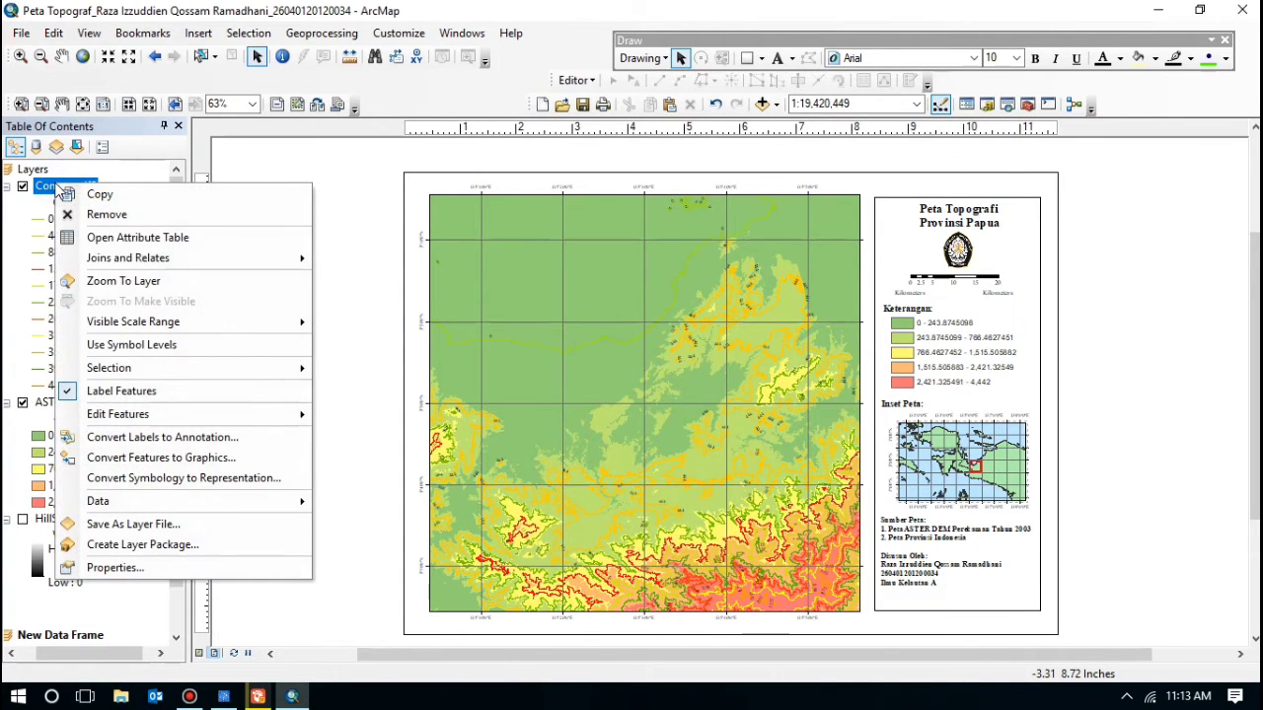
click(101, 567)
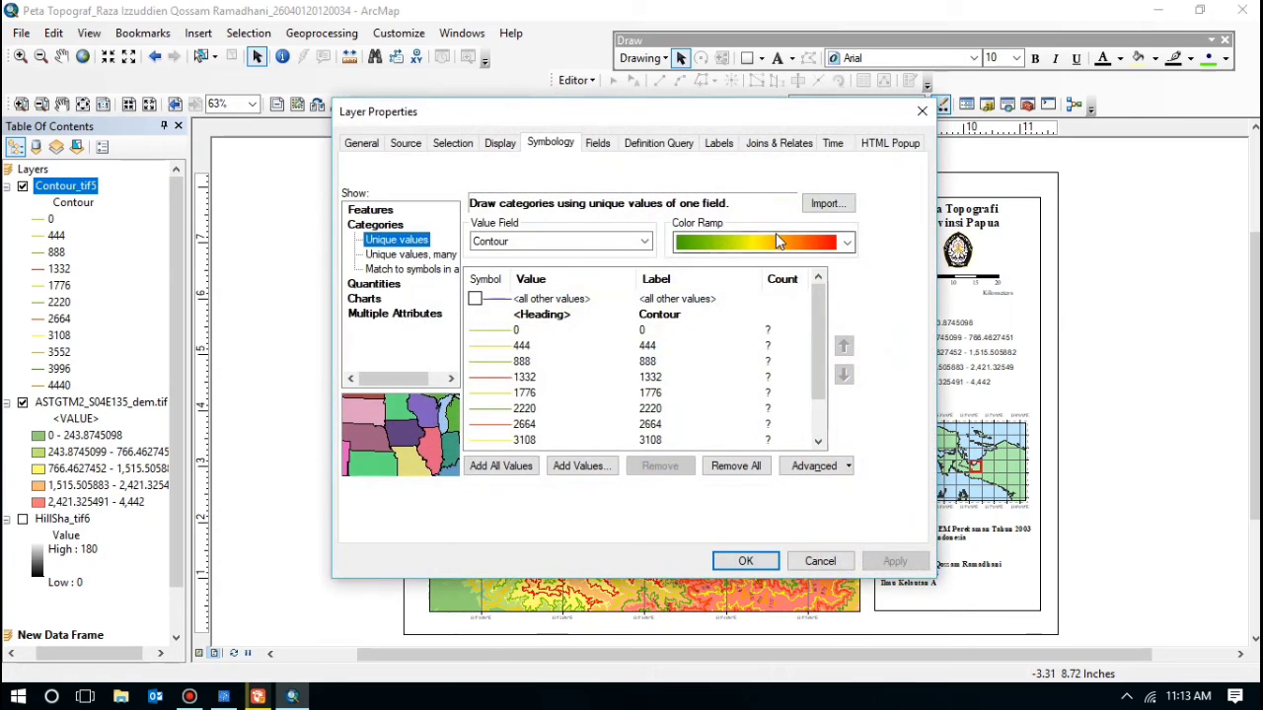
click(845, 241)
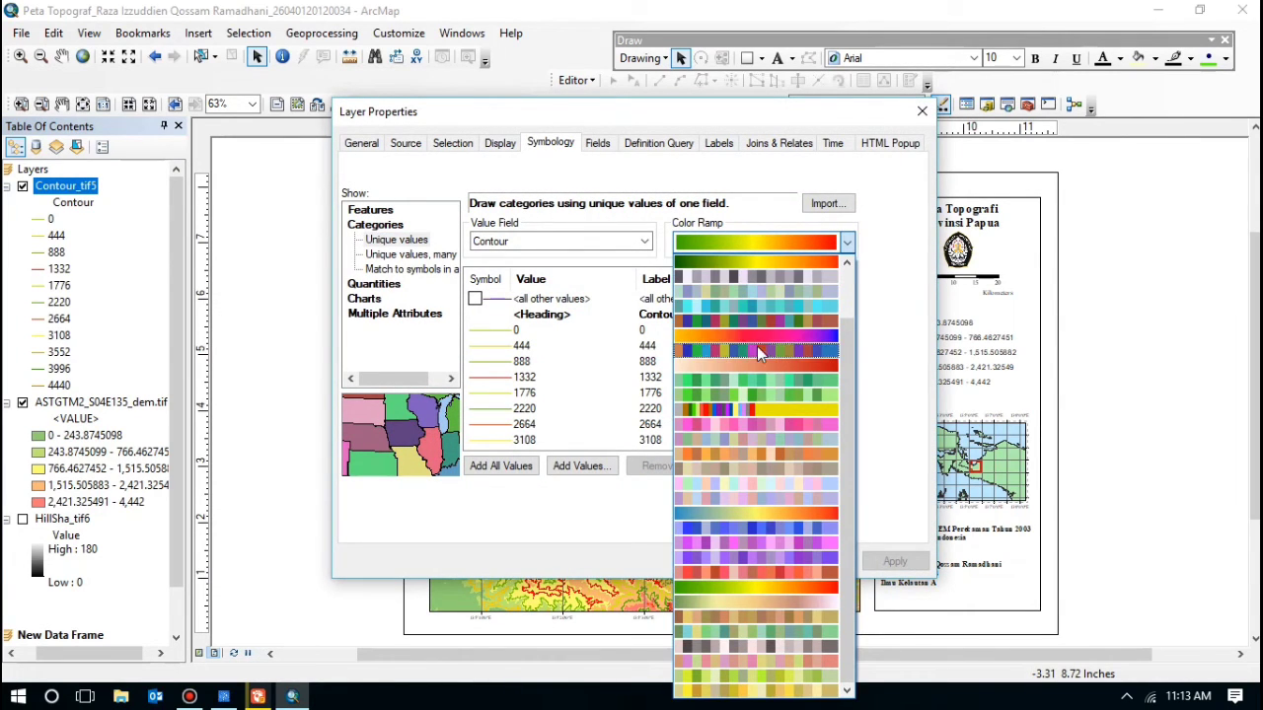
click(728, 585)
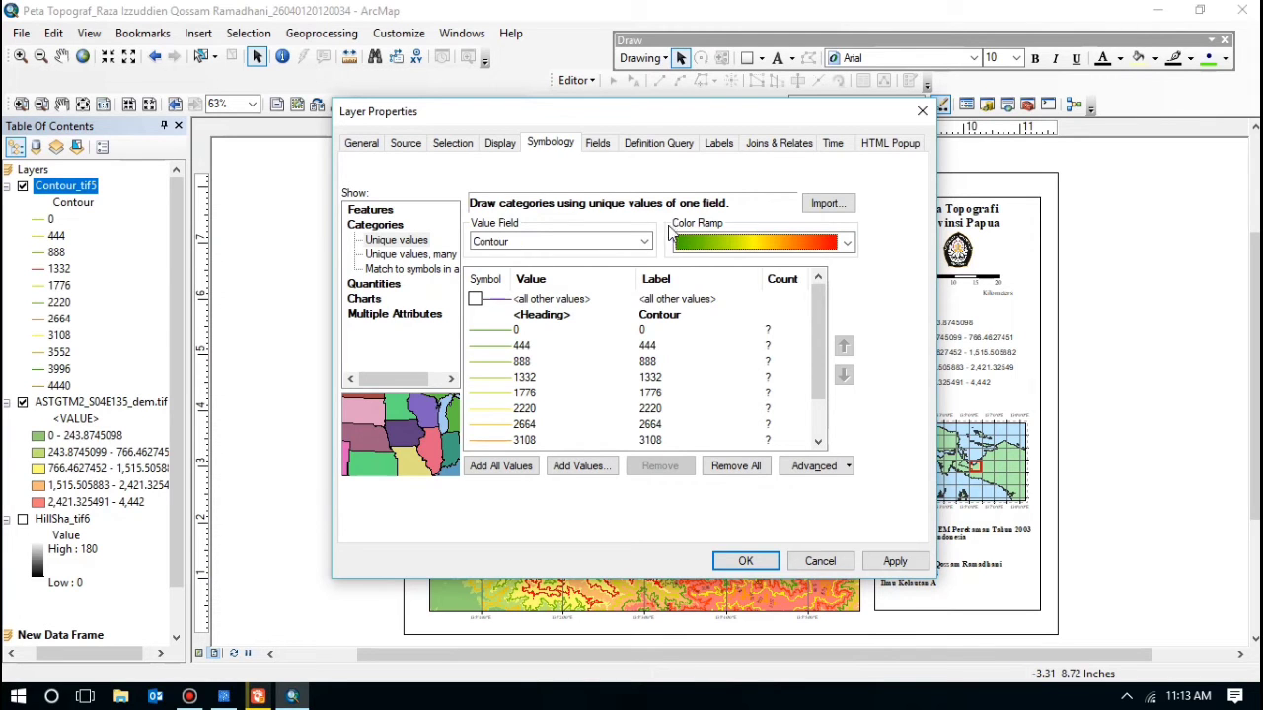
click(745, 561)
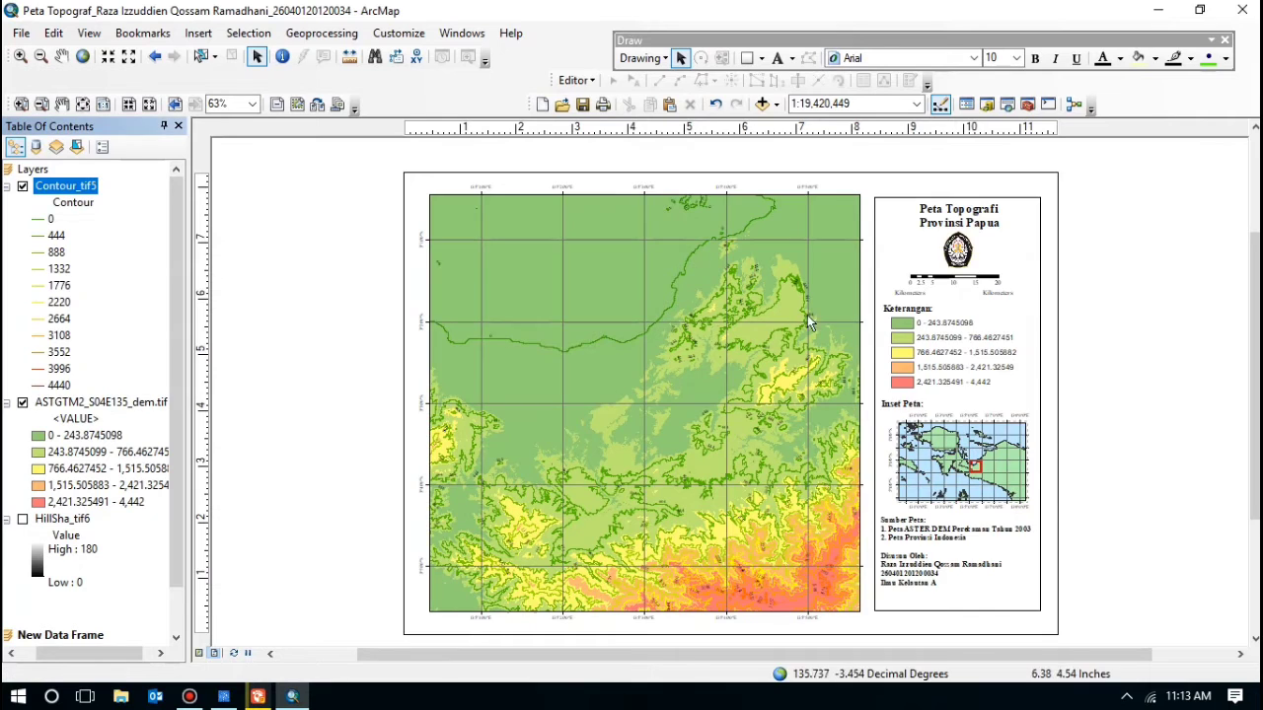
Step: Replace 'Topografi' with 'Kontur' in the title text, leaving 'Provinsi Papua' unchanged
double_click(972, 215)
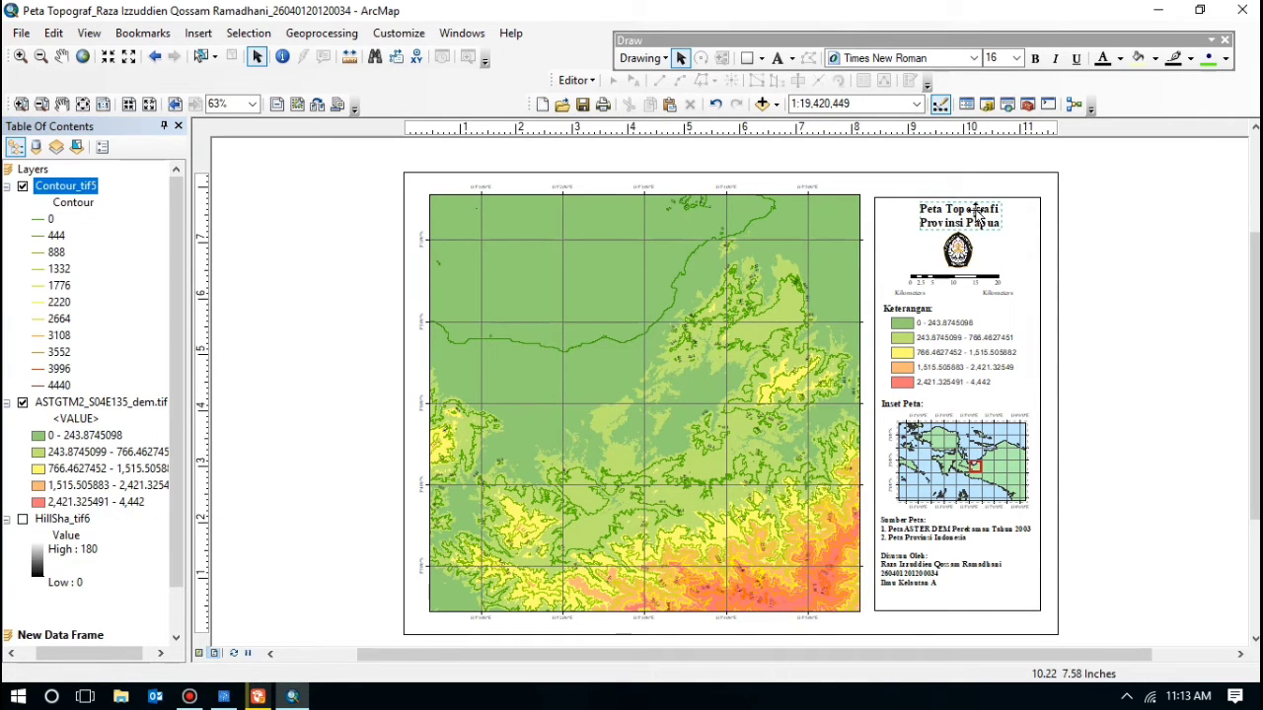
click(568, 252)
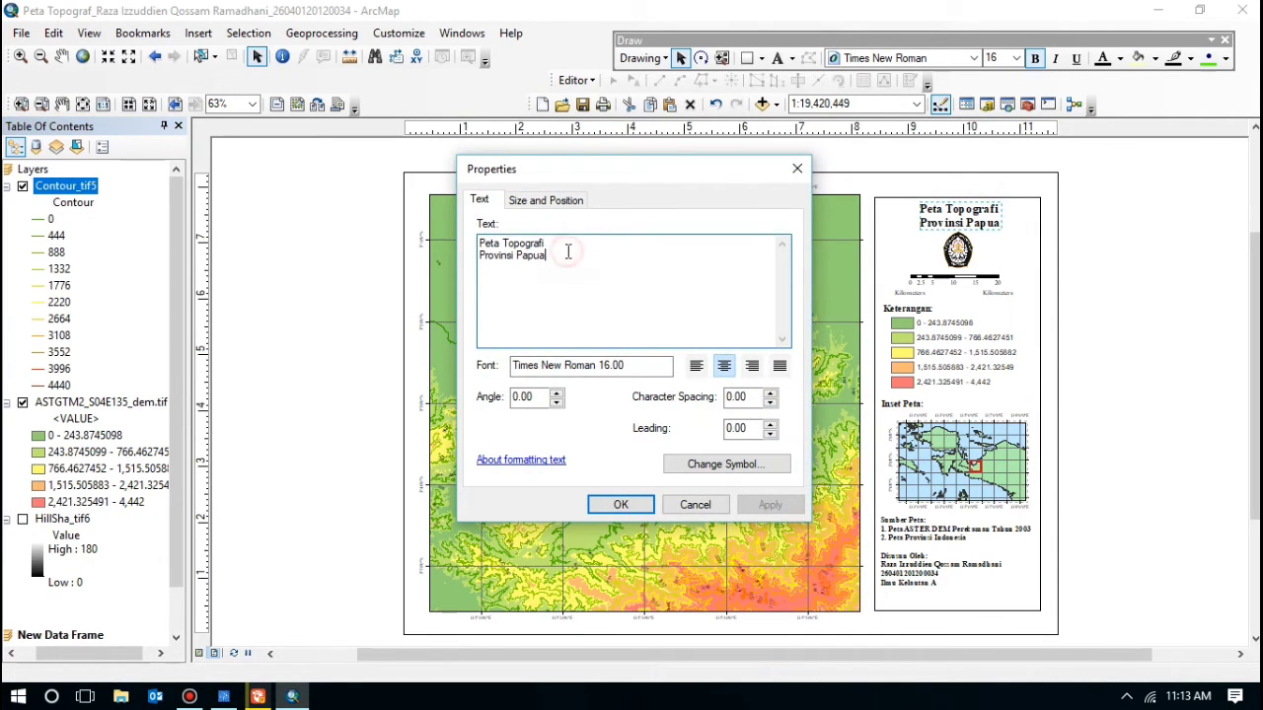
click(549, 243)
key(BackSpace)
key(BackSpace)
key(BackSpace)
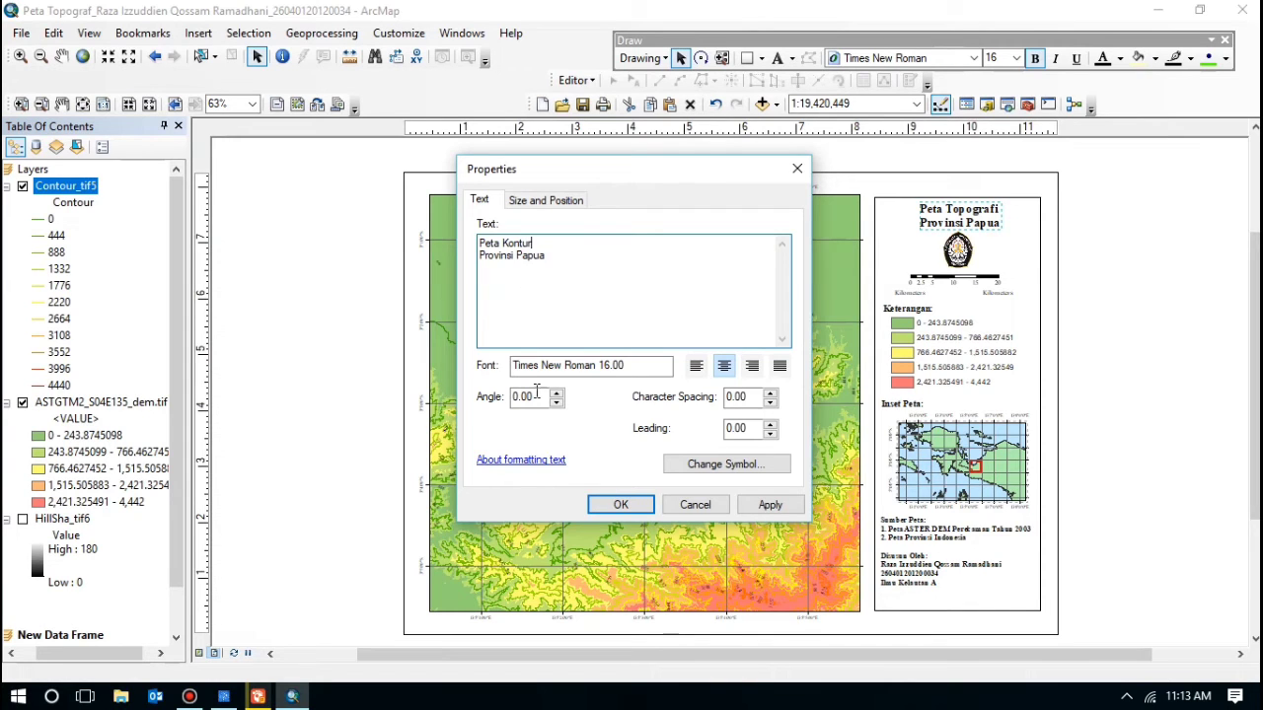
click(612, 504)
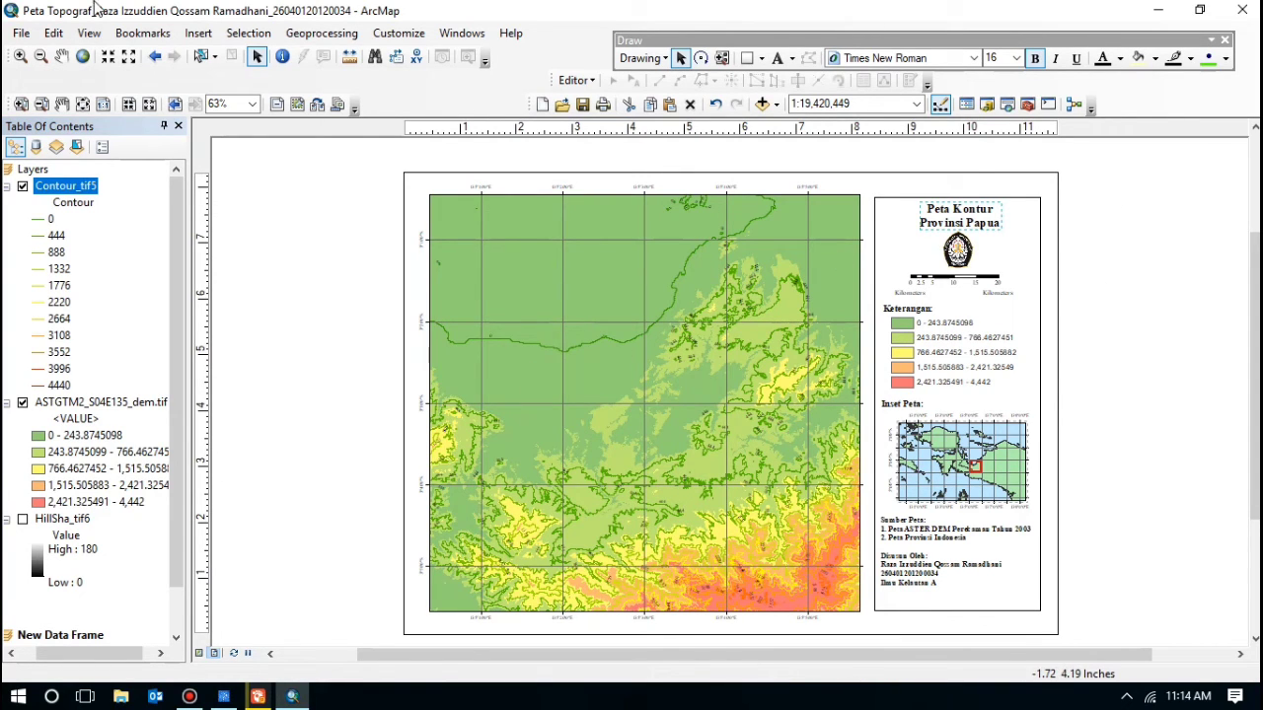
Step: Save a copy of the map document renamed from Peta Topograf to 'Peta Kontur'
click(22, 34)
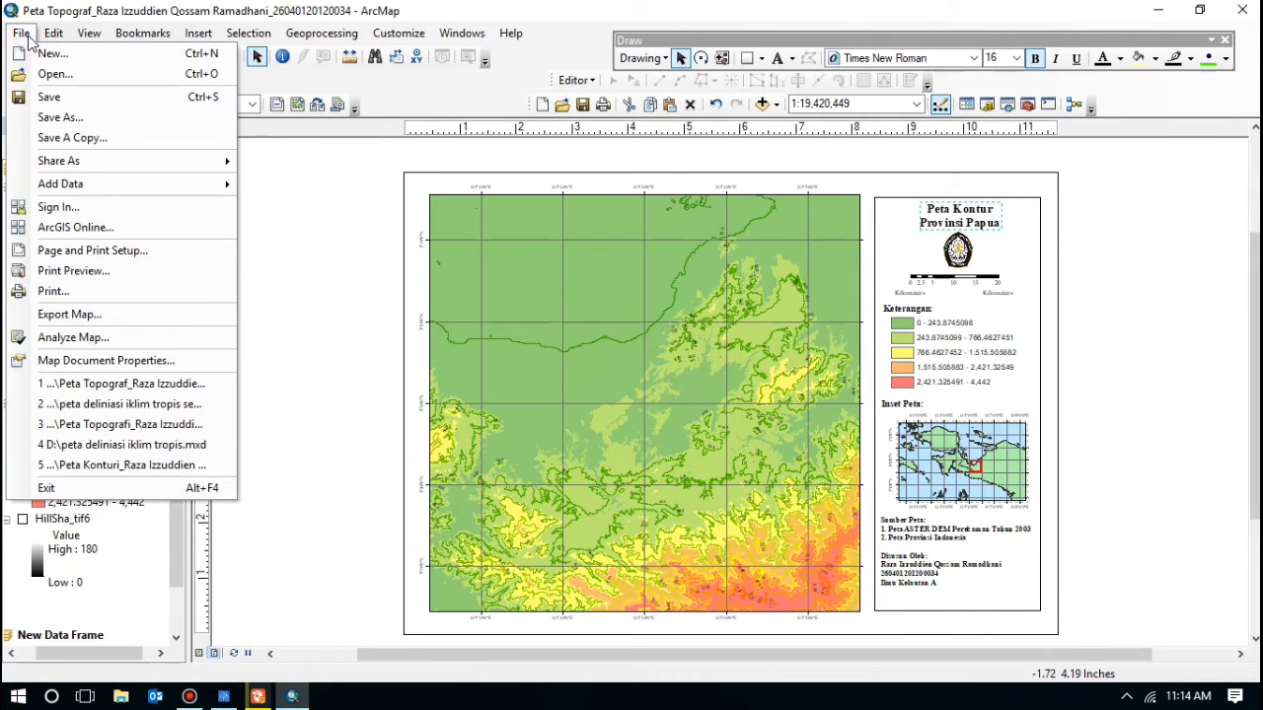
click(60, 118)
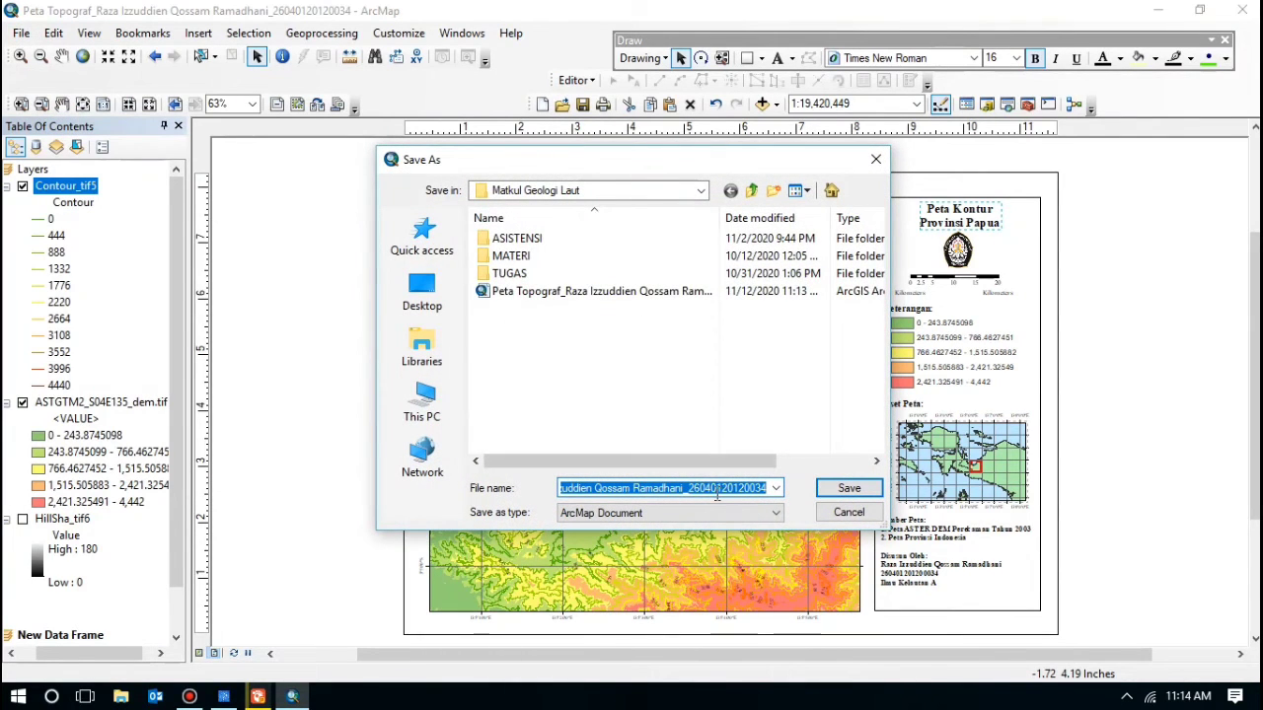
click(668, 487)
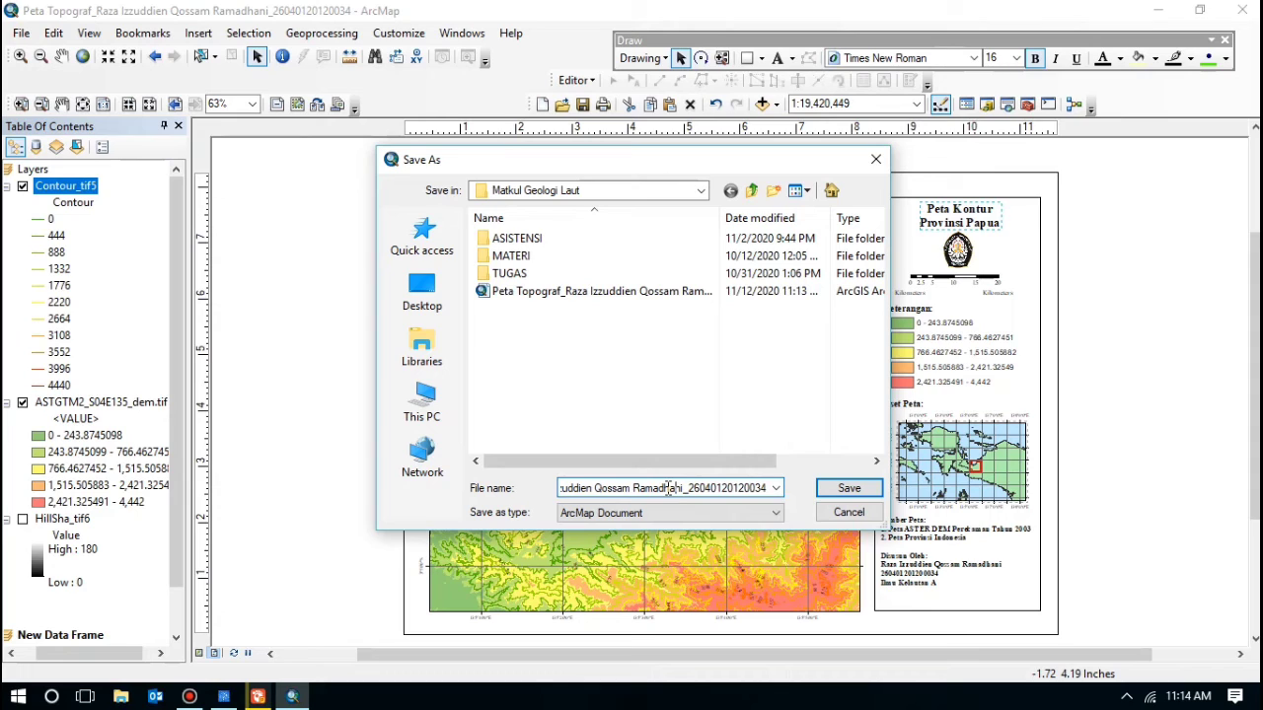
key(Left)
key(Left)
key(Left)
key(Left)
key(Left)
key(Left)
key(Left)
key(Left)
key(Left)
key(Left)
key(Left)
key(Left)
key(Left)
key(Left)
key(Left)
key(Left)
key(Left)
key(Left)
key(Left)
key(Left)
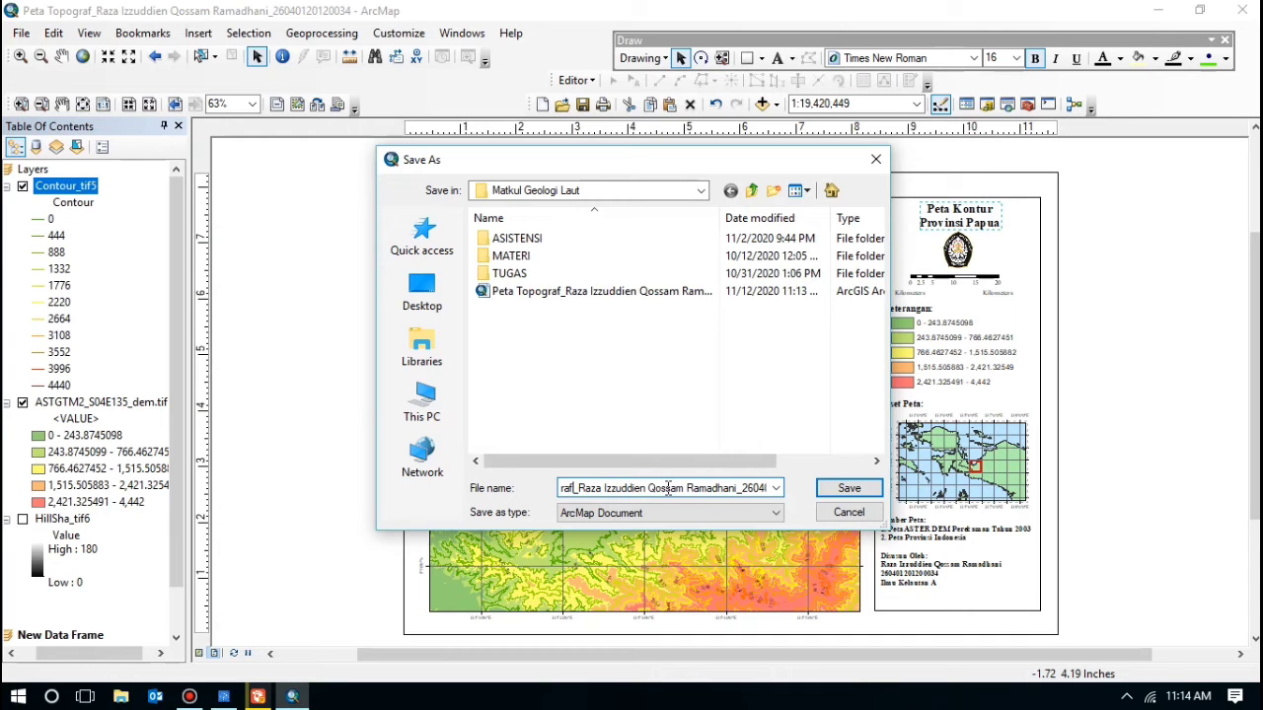
key(BackSpace)
key(BackSpace)
key(BackSpace)
key(BackSpace)
key(BackSpace)
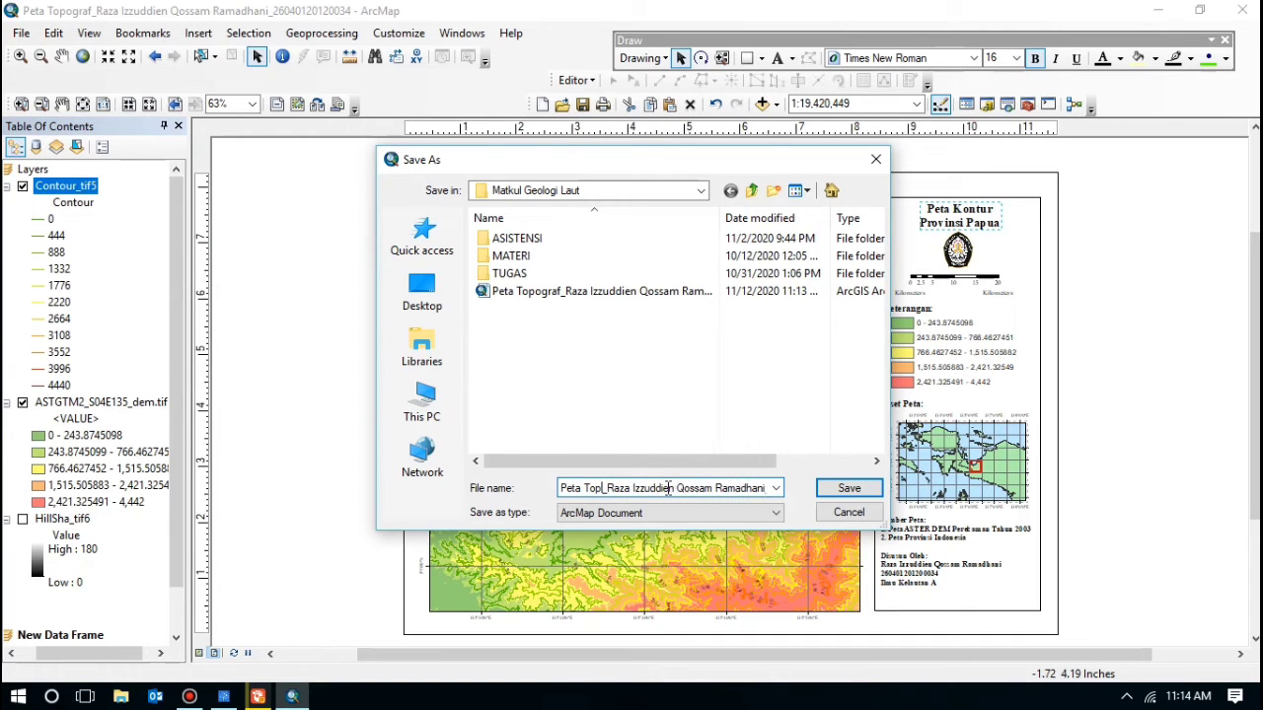
key(BackSpace)
key(BackSpace)
key(BackSpace)
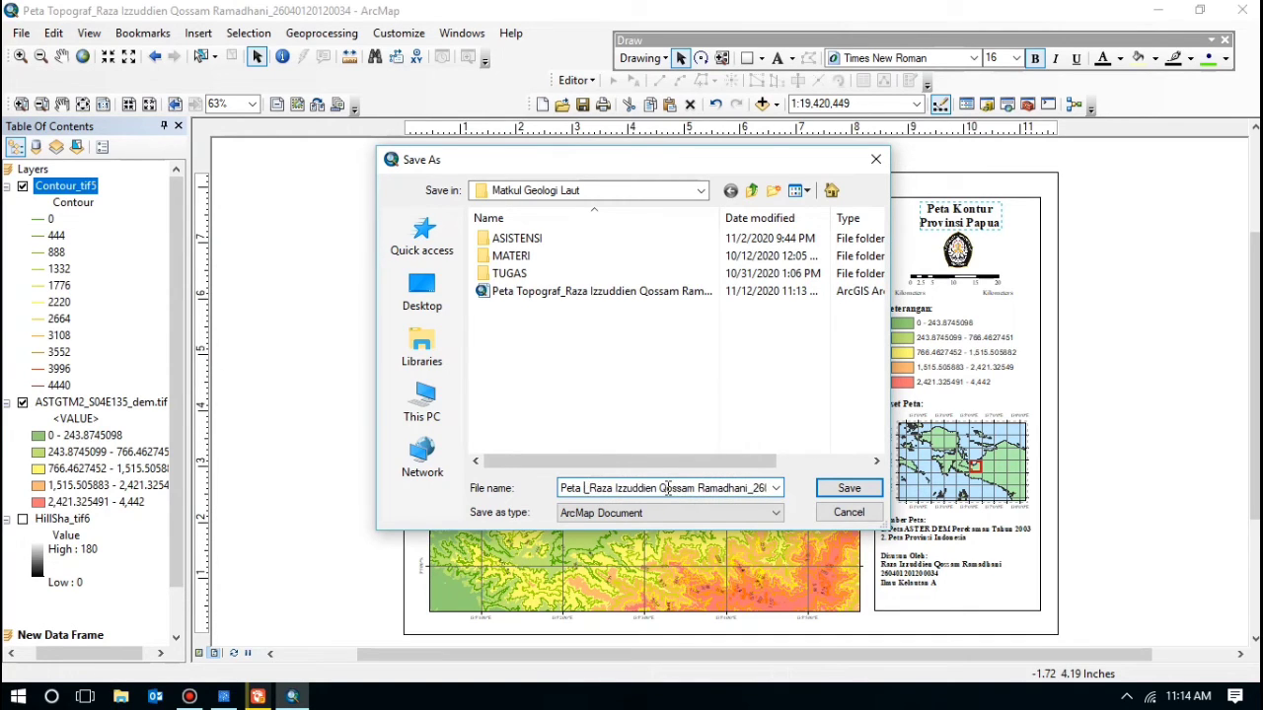
text(Kontur)
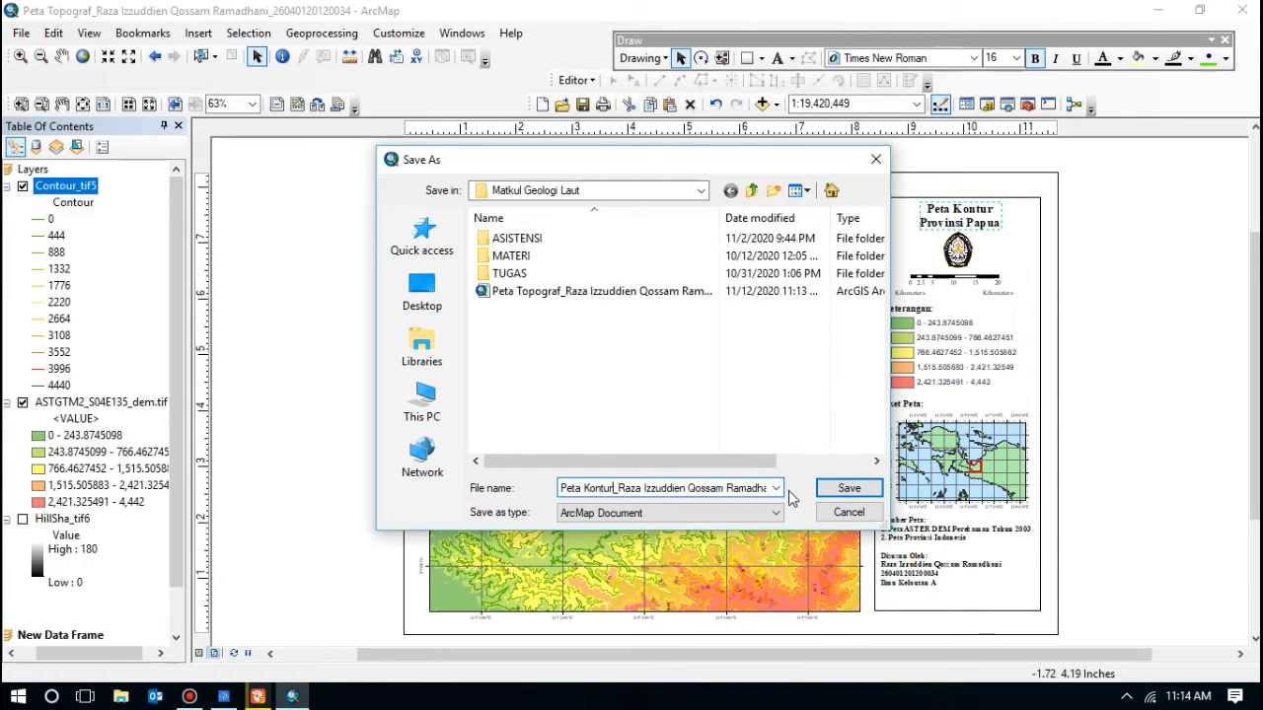
click(847, 487)
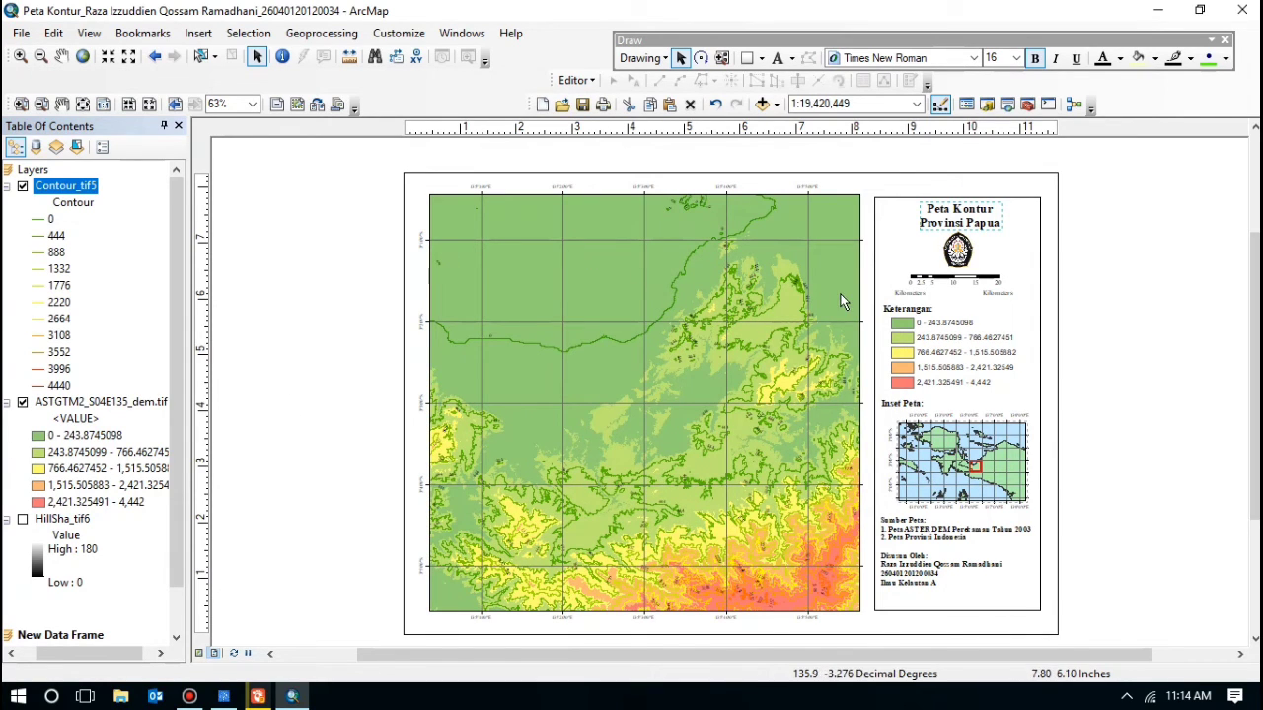
Step: Export the Peta Kontur layout as a 96 dpi PNG into ILMU KELAUTAN\Matkul Geologi Laut
click(21, 32)
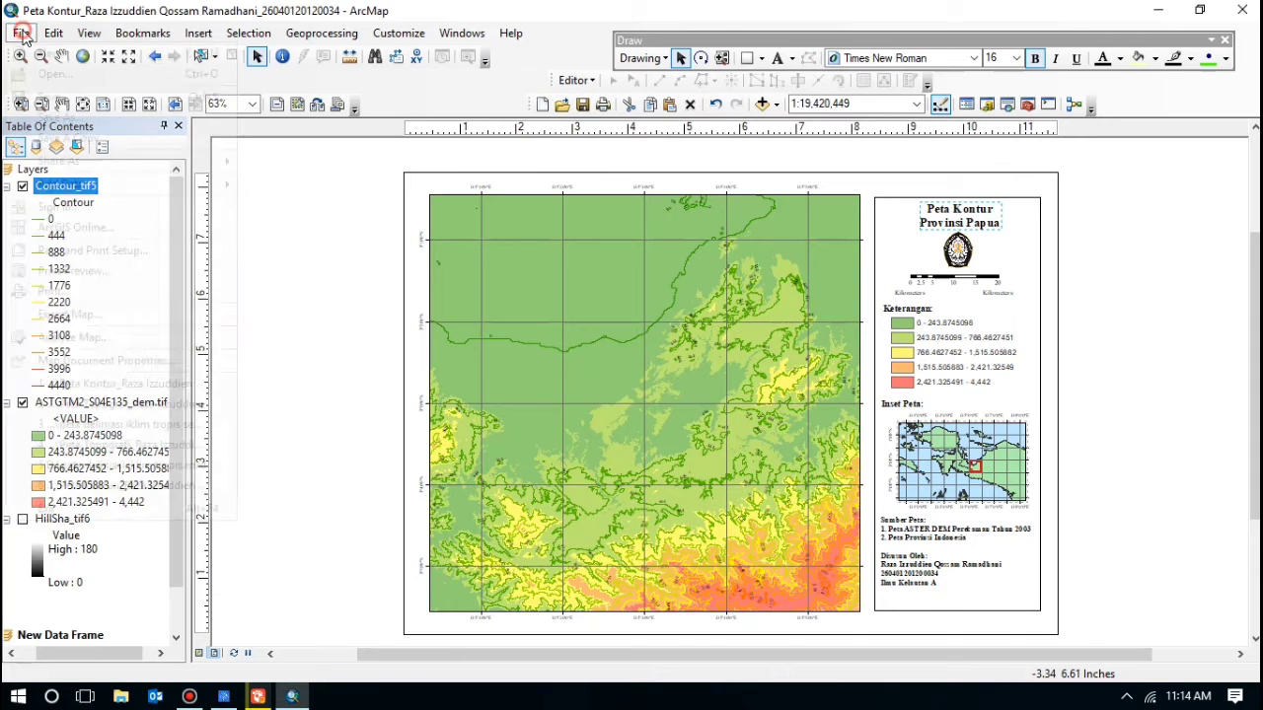
click(69, 316)
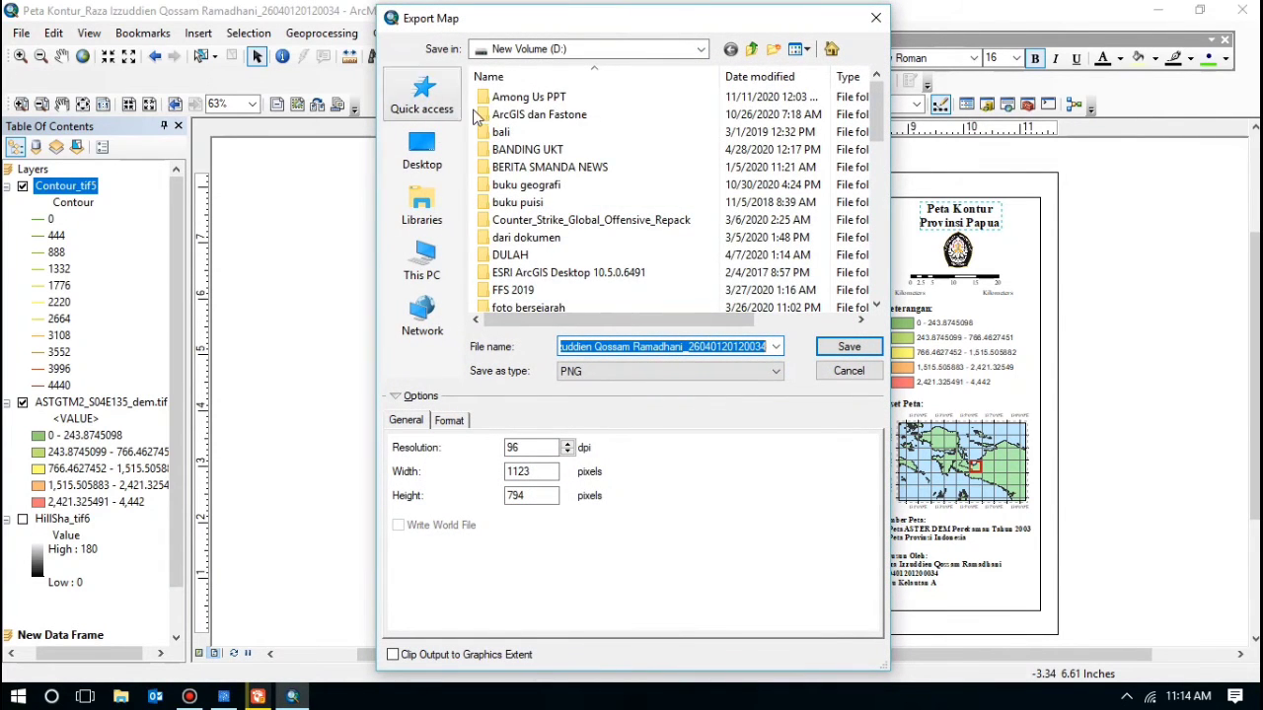
scroll(493, 168, down, 3)
double_click(523, 235)
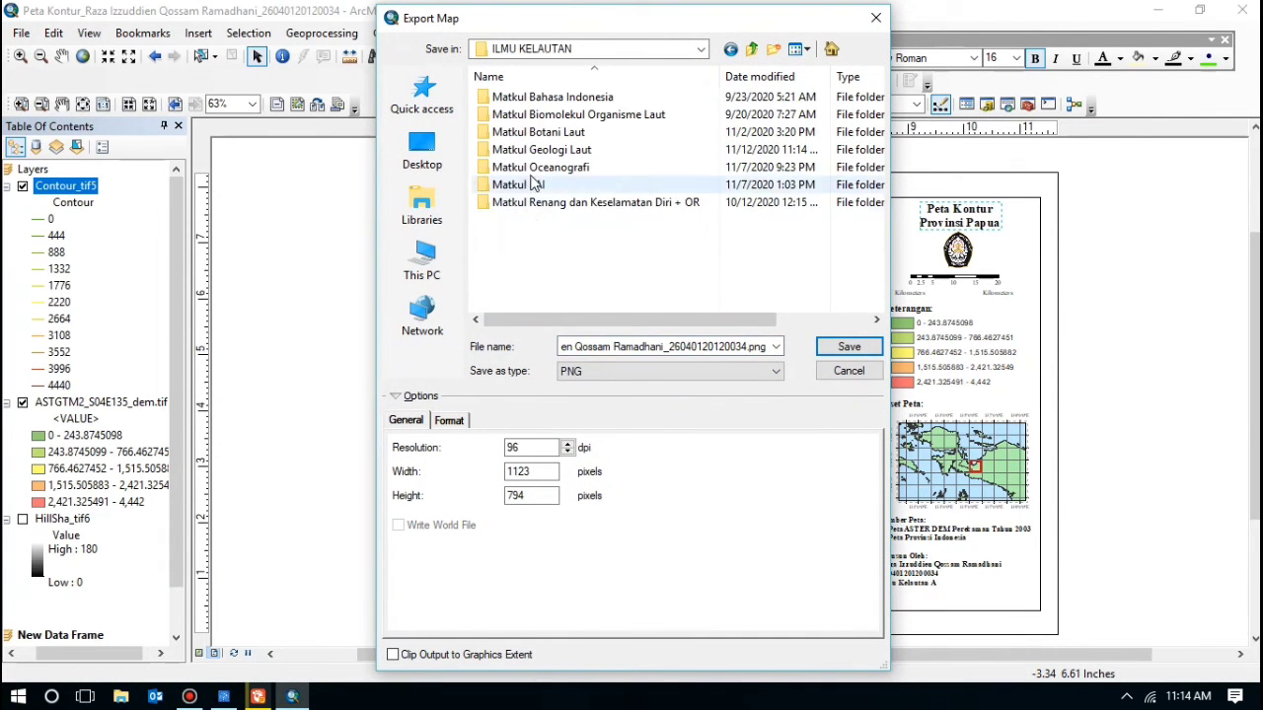
double_click(549, 151)
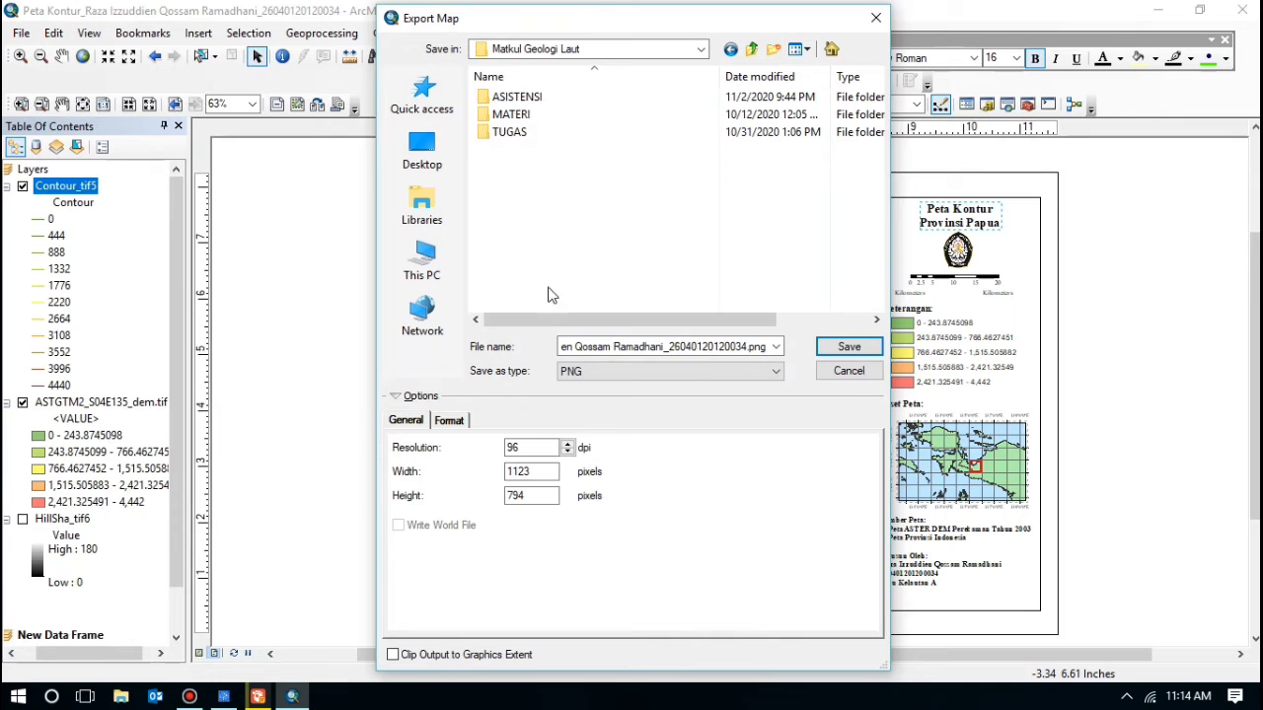
click(625, 346)
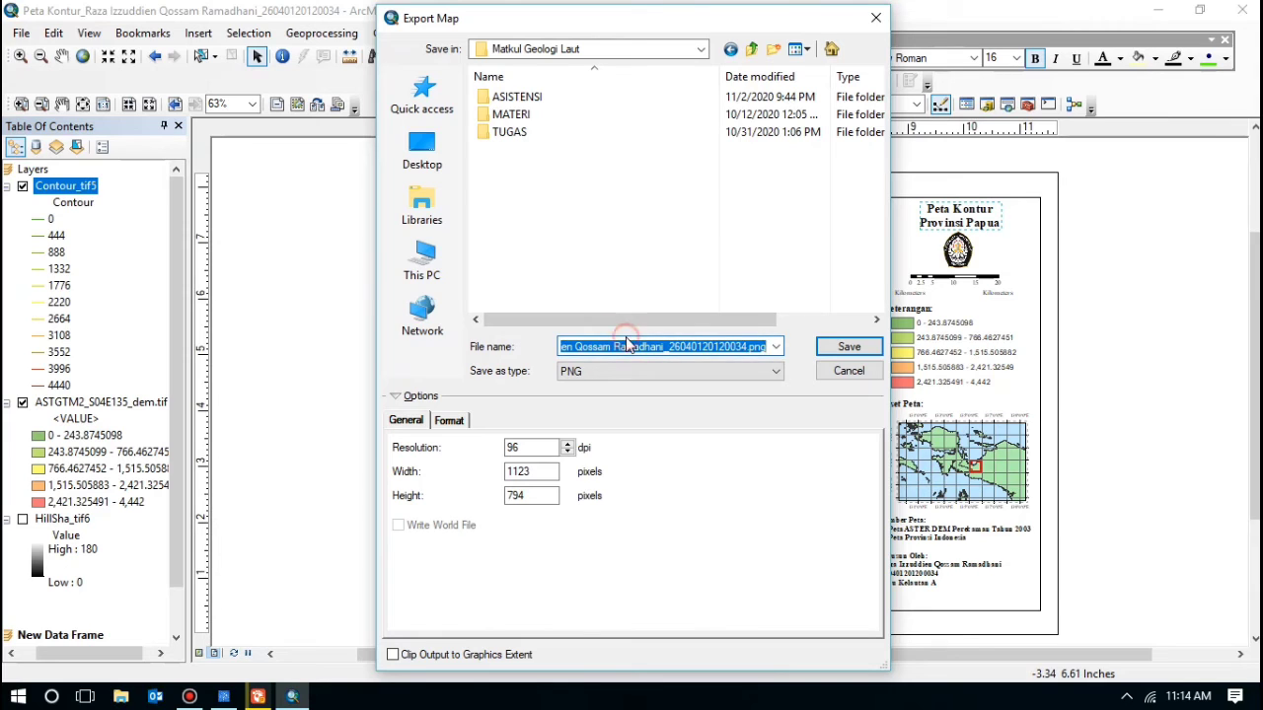
click(623, 346)
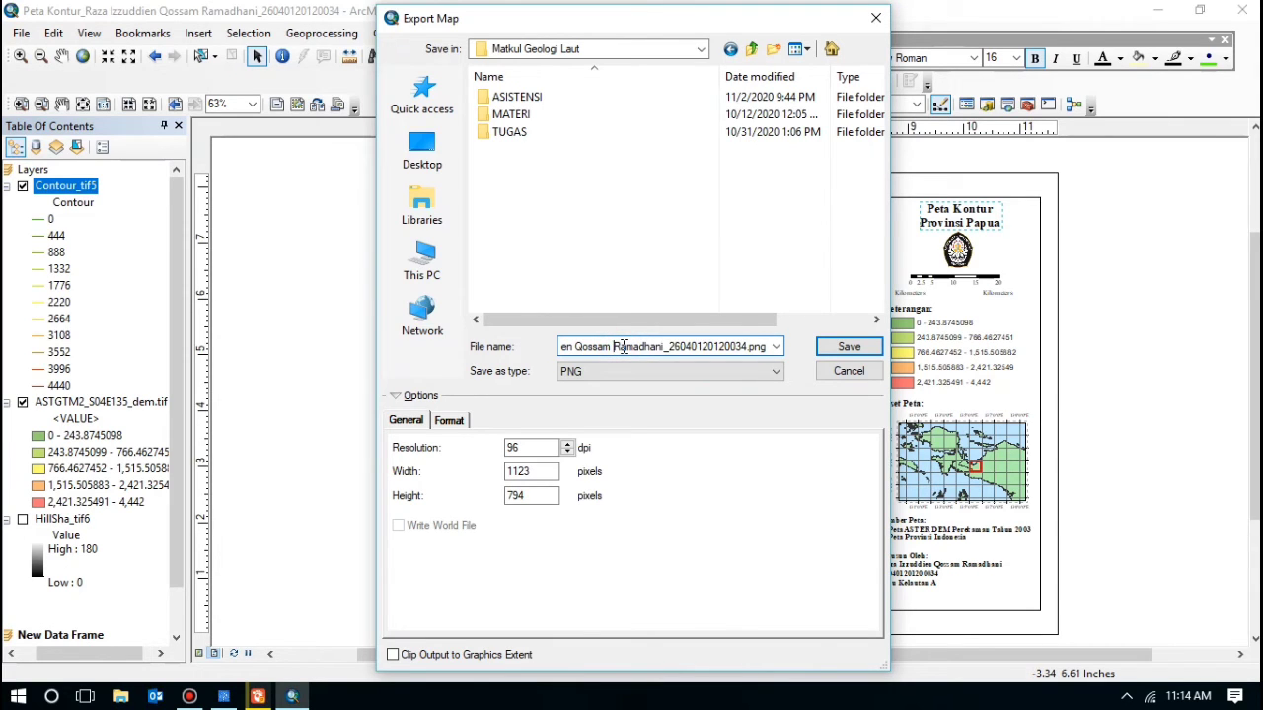
key(ctrl+Left)
key(ctrl+Left)
key(Left)
key(Left)
key(Left)
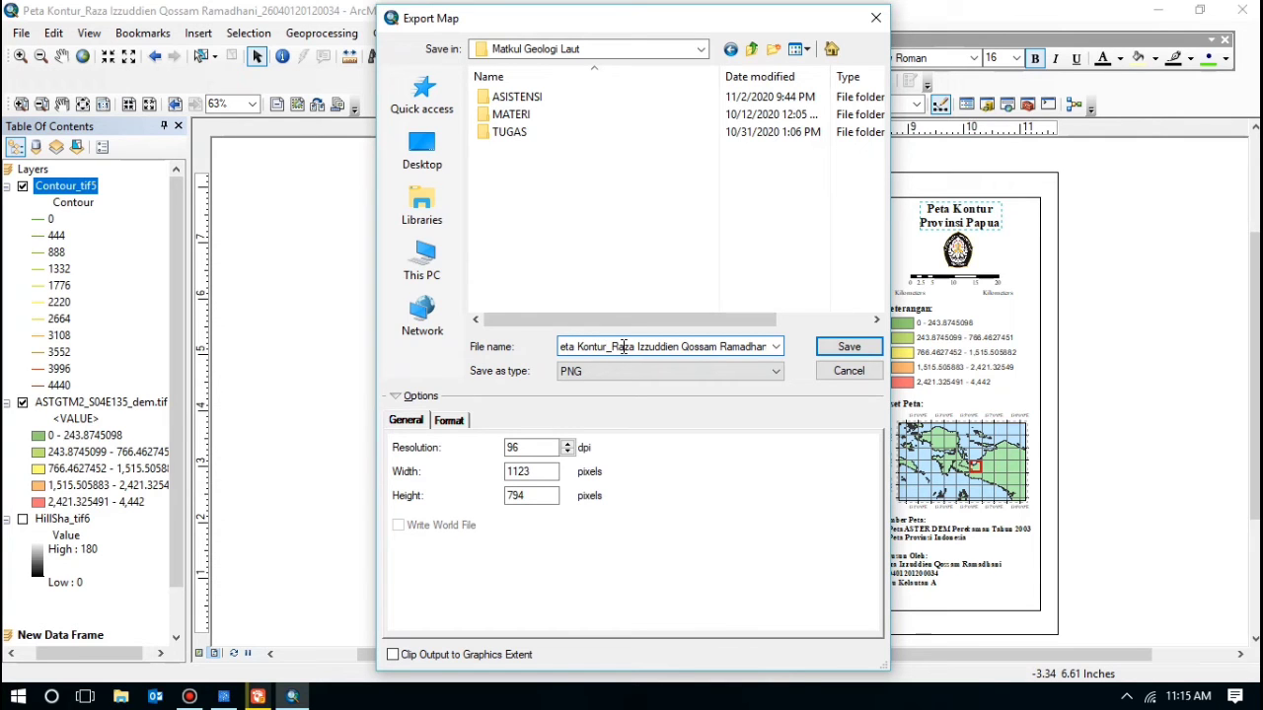
click(849, 347)
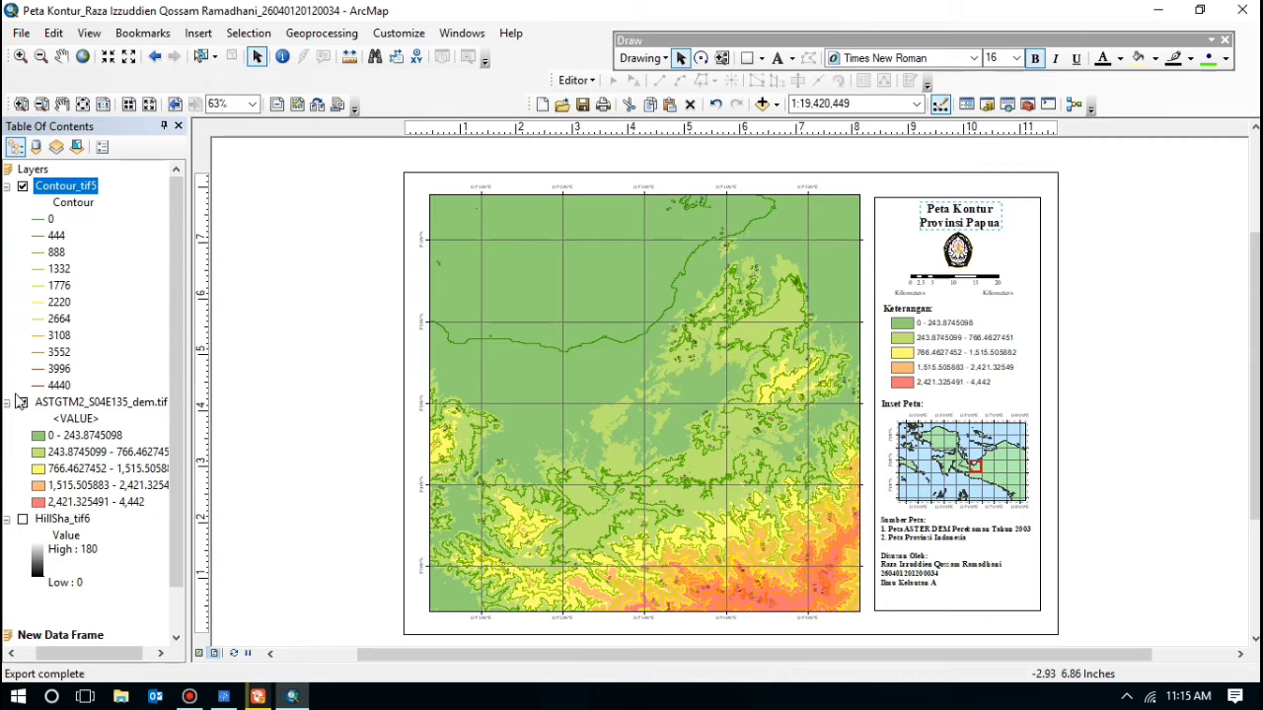
Step: Show HillSha_tif6, hide Contour_tif5, and change the title to 'Peta Topografi Provinsi Papua'
click(22, 519)
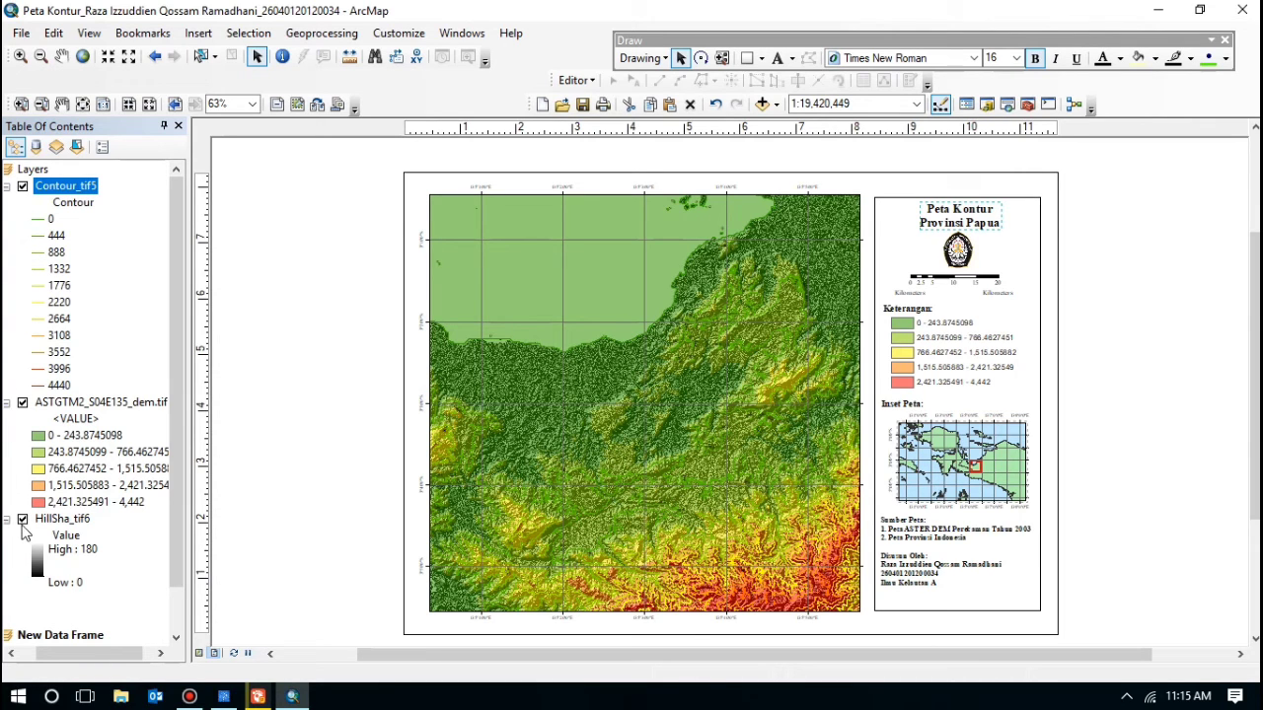
click(21, 186)
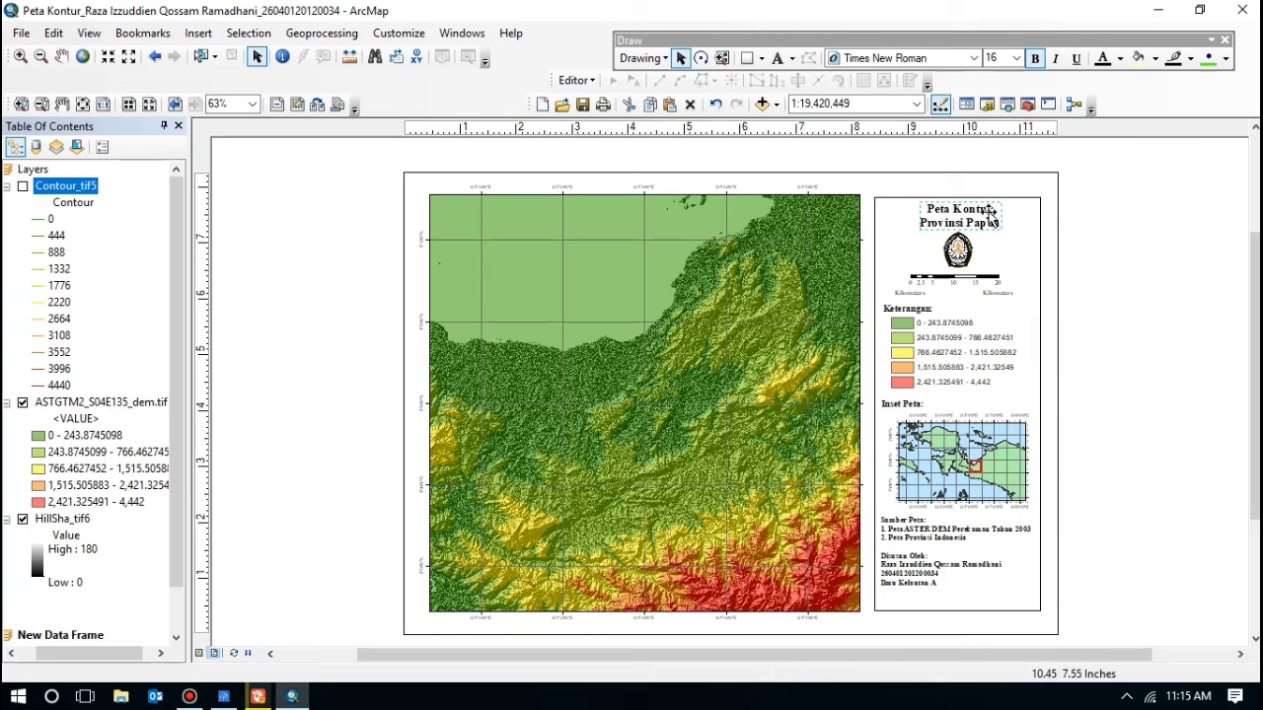
double_click(990, 218)
click(539, 242)
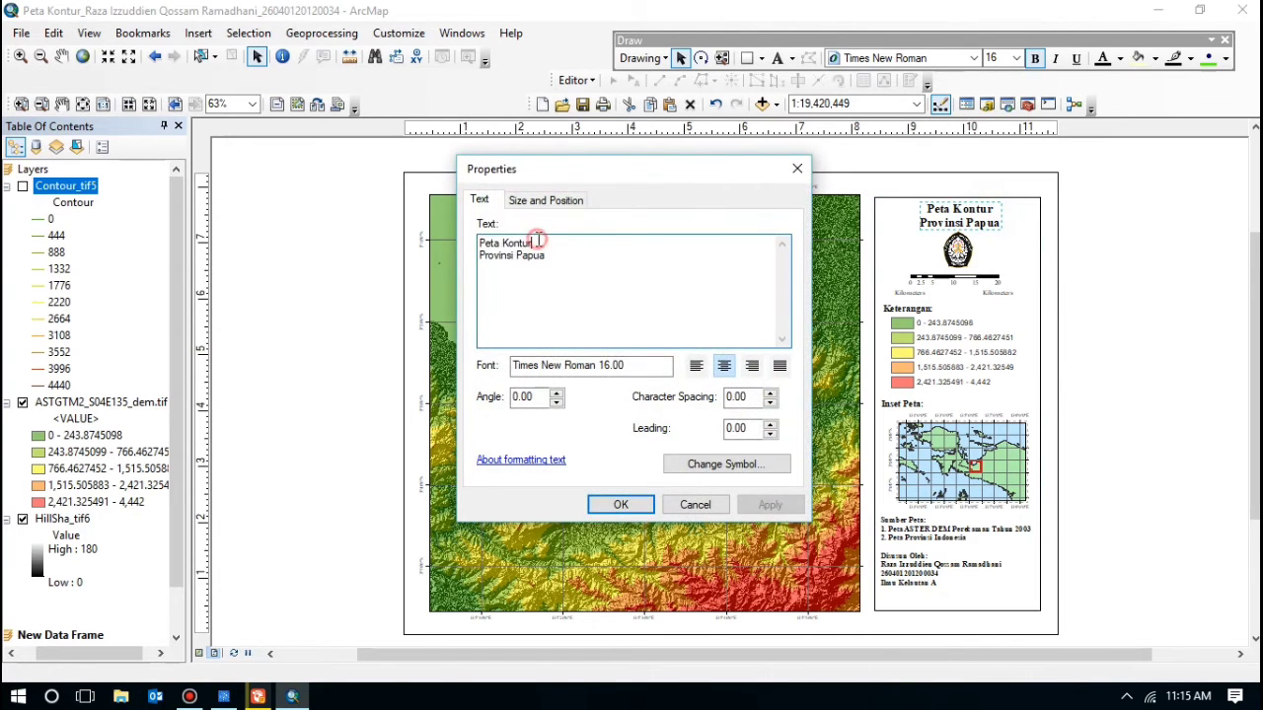
key(BackSpace)
key(BackSpace)
key(BackSpace)
key(BackSpace)
key(BackSpace)
key(BackSpace)
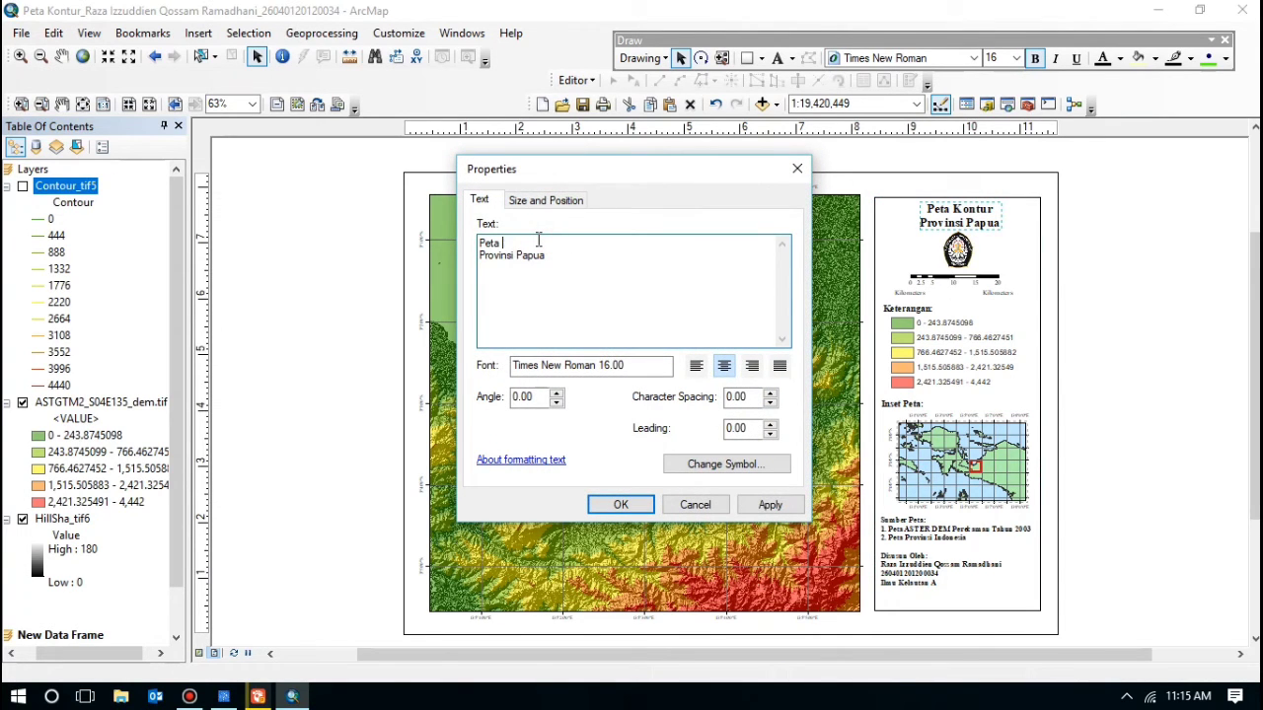
text(Topografi)
click(621, 504)
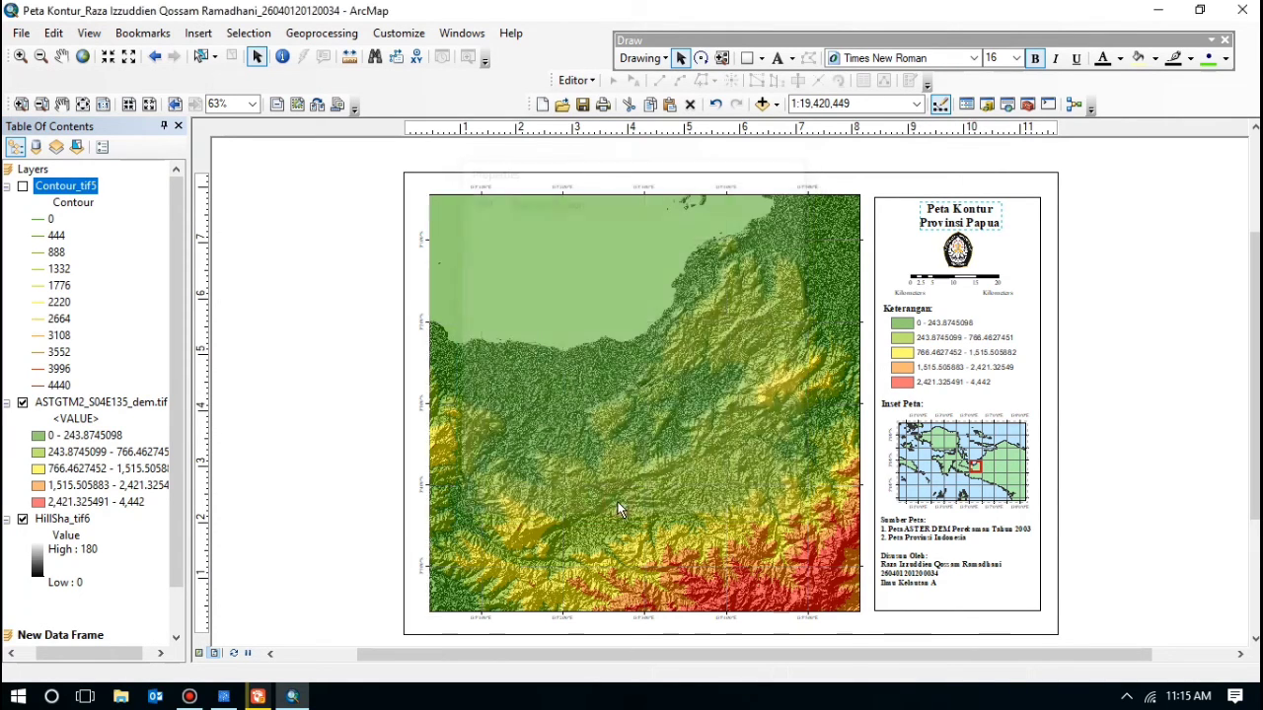
click(866, 227)
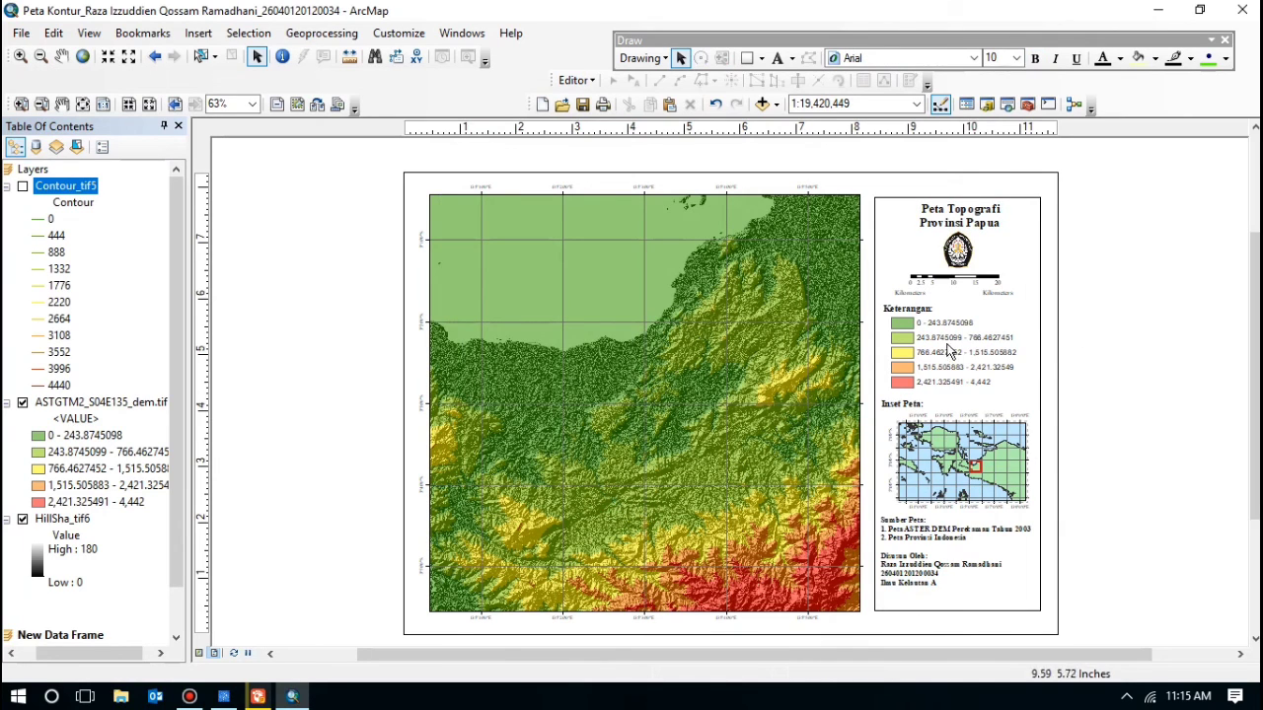
Step: Export the layout as a 96 dpi PNG named 'Peta Topografi' instead of 'Peta Kontur'
click(21, 35)
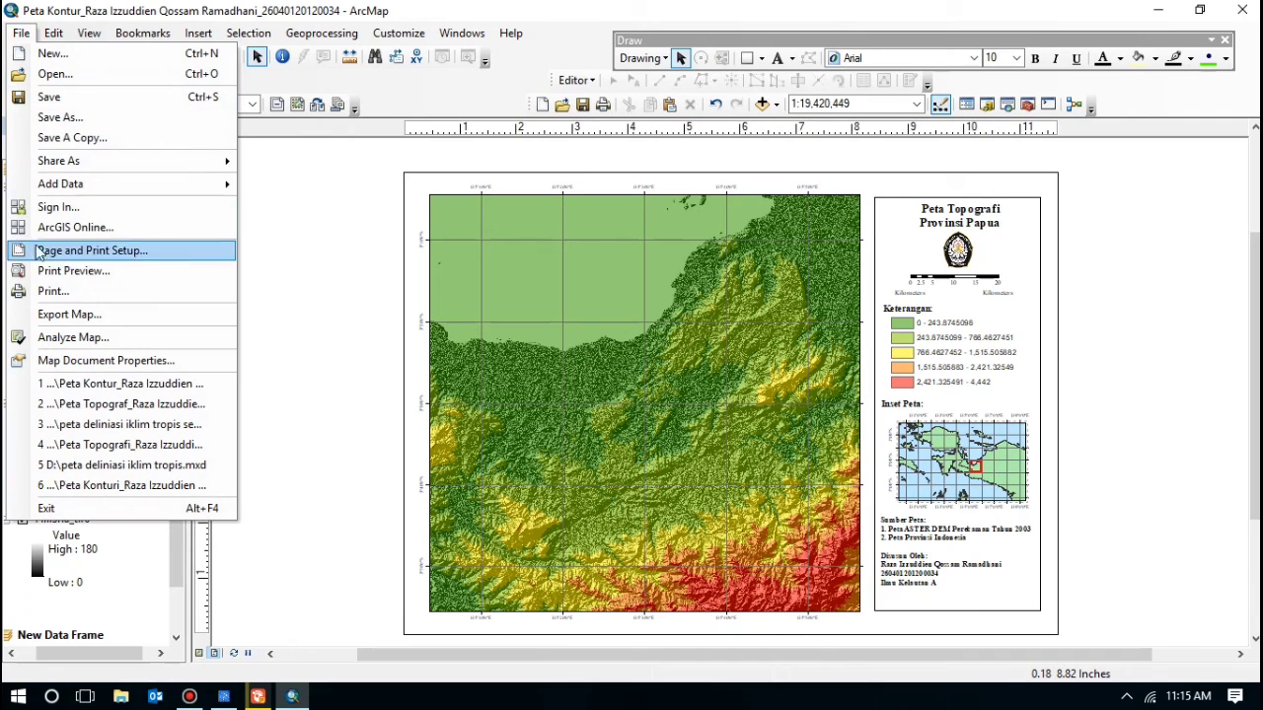
click(69, 314)
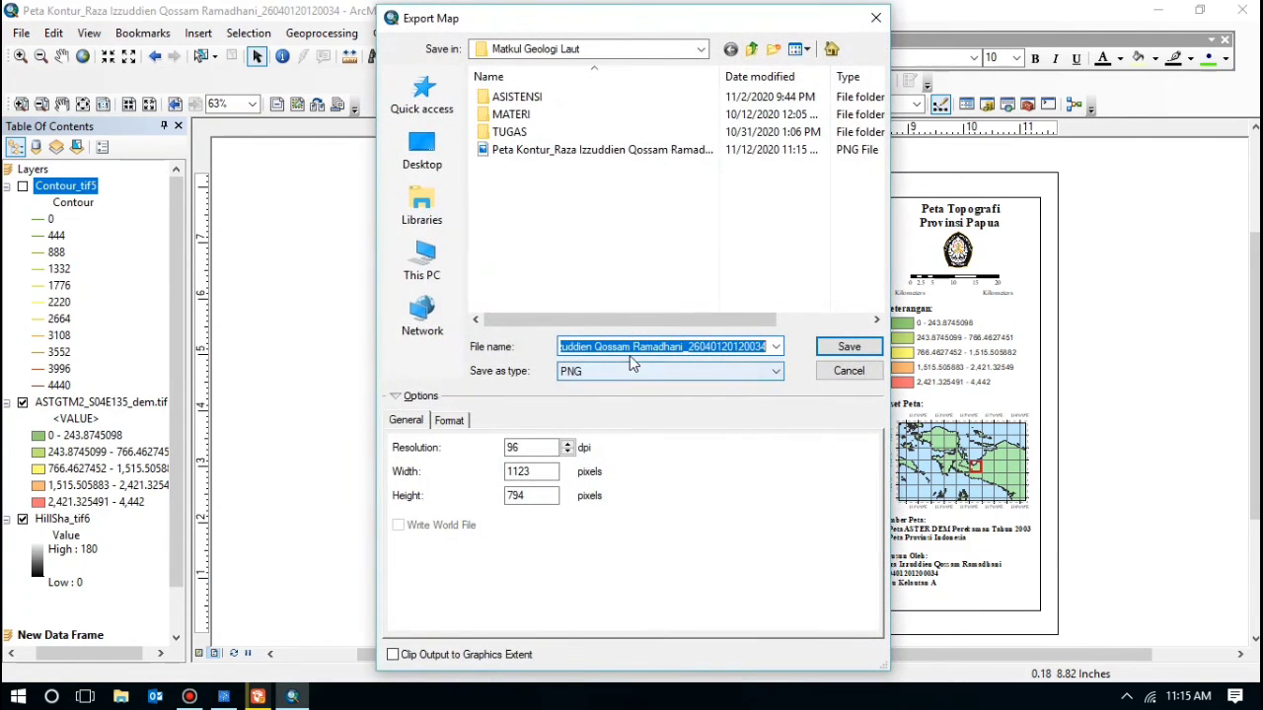
click(627, 347)
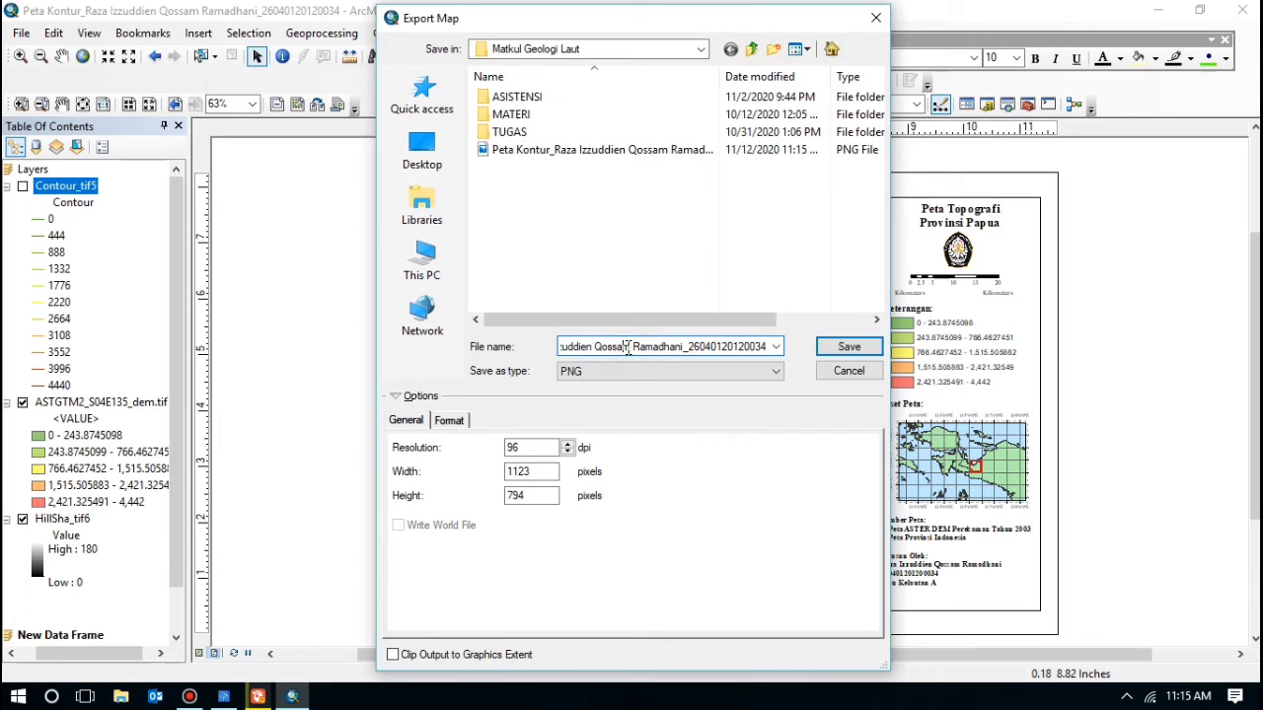
key(ctrl+Left)
key(ctrl+Left)
key(ctrl+Left)
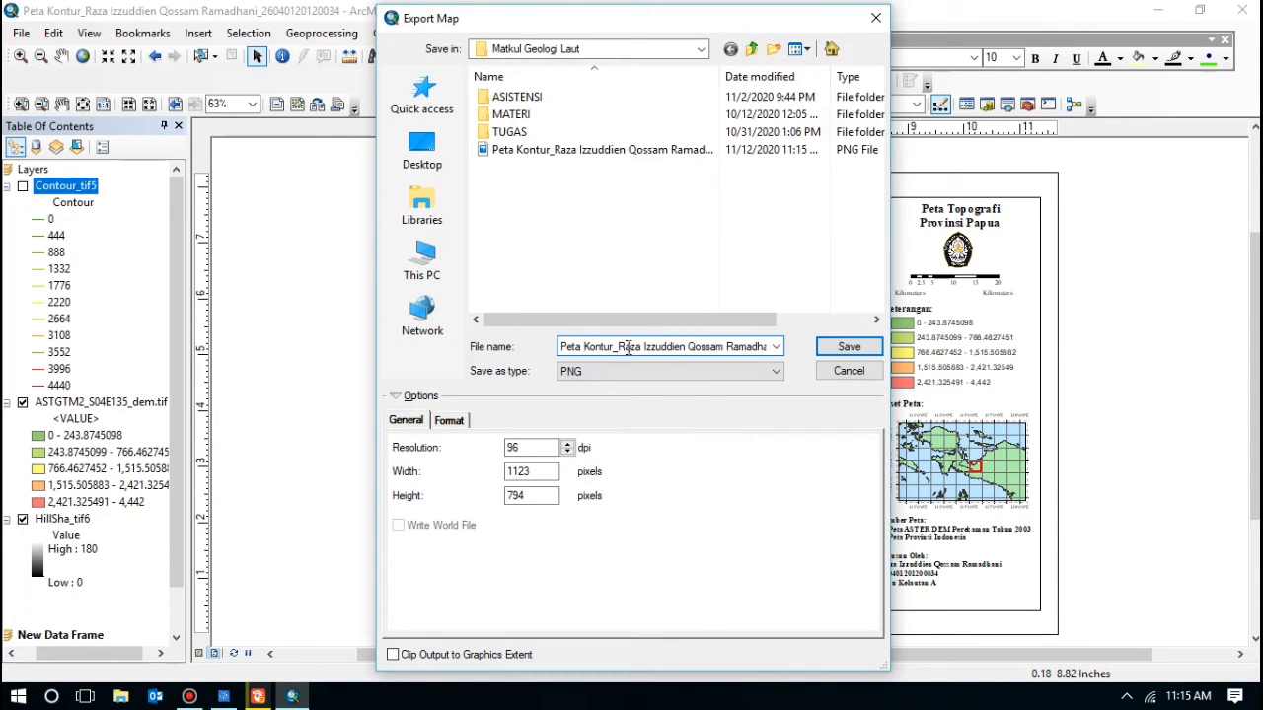
key(Delete)
key(Delete)
key(Delete)
key(Delete)
key(Delete)
key(Delete)
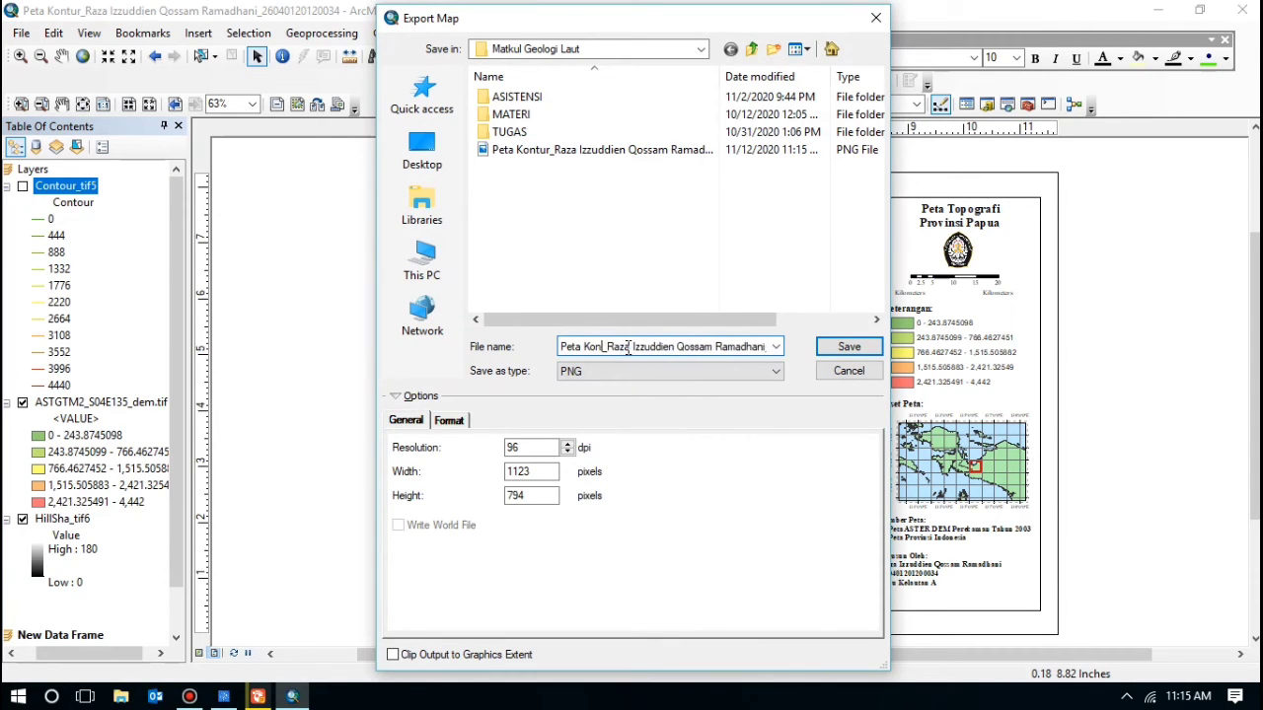
text(Topogra)
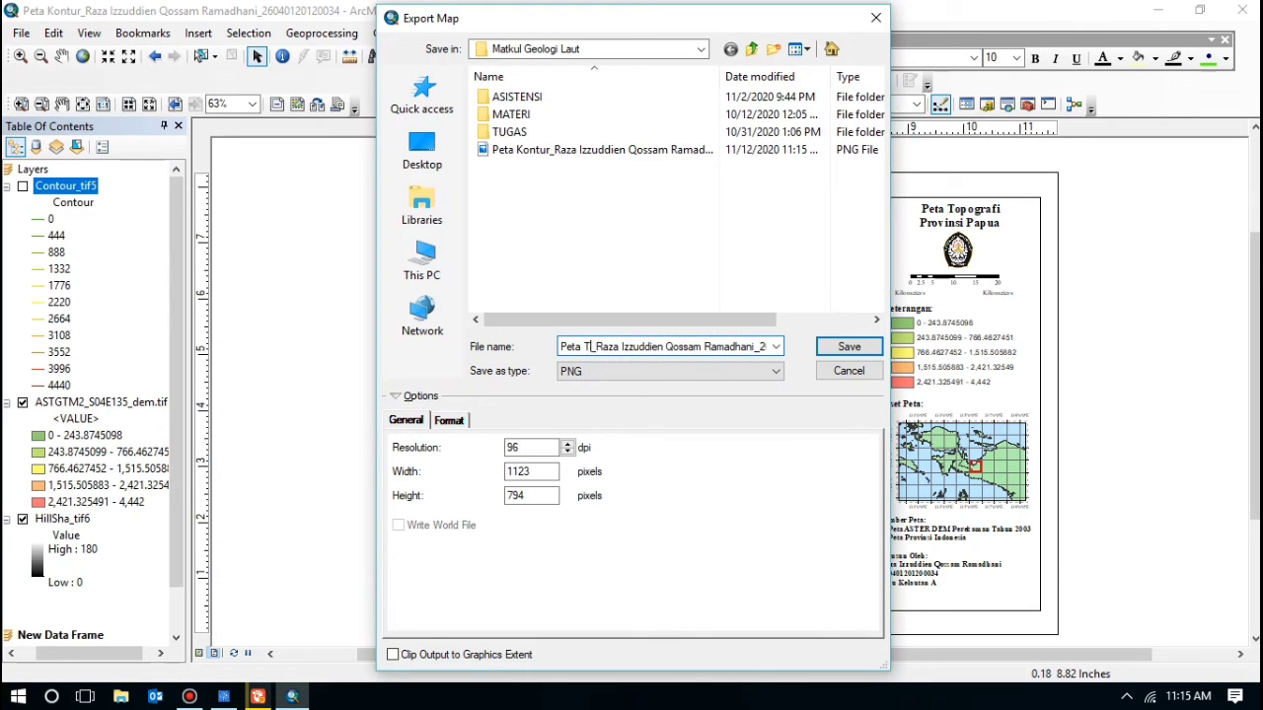
text(fi)
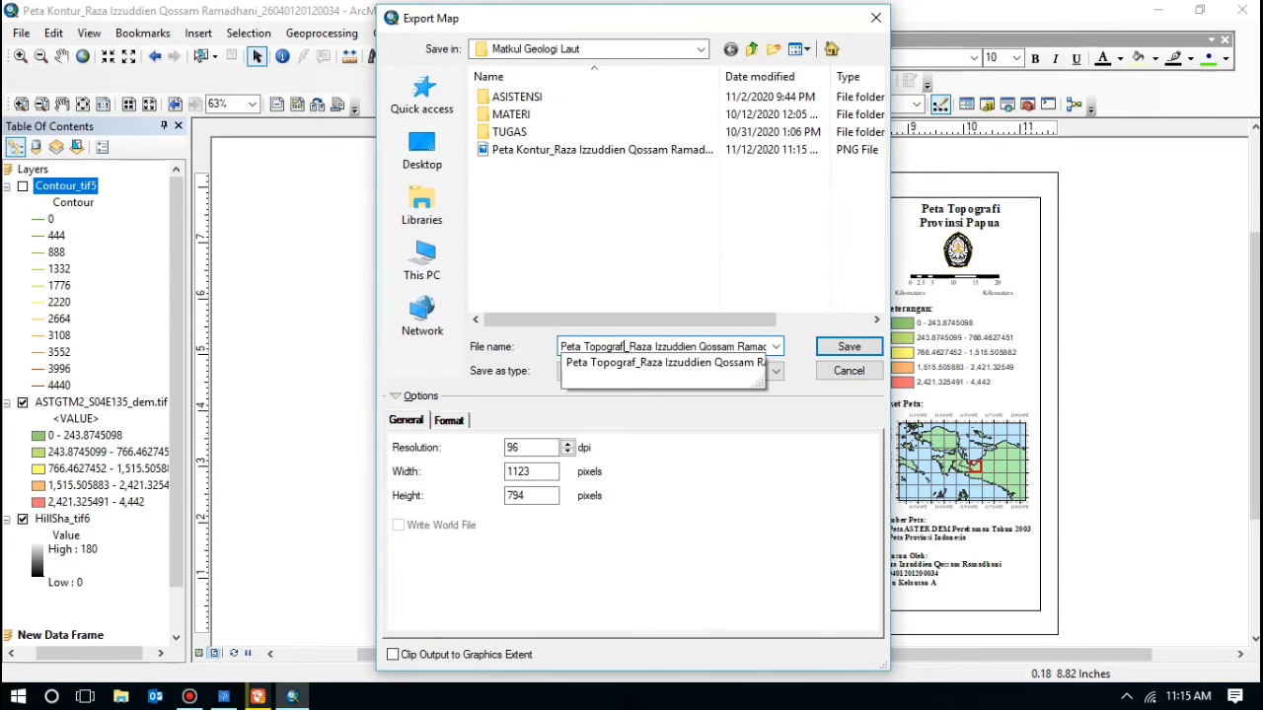
click(846, 347)
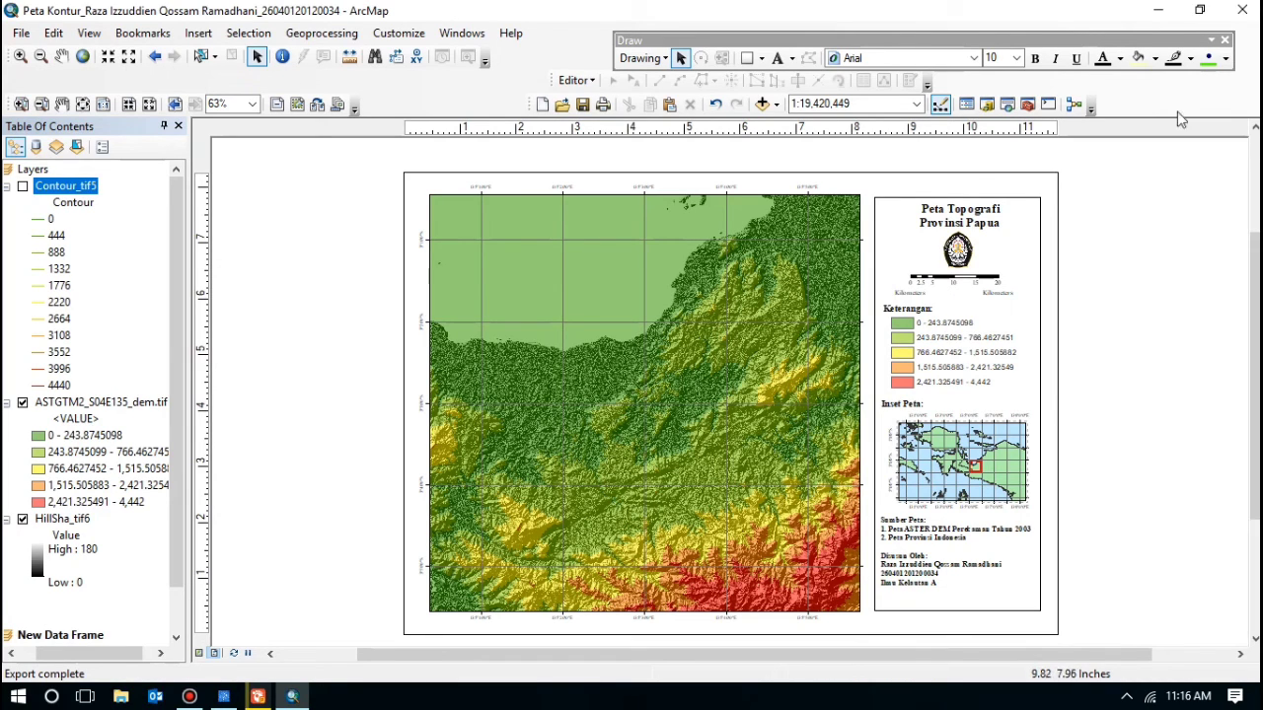
Step: Minimize ArcMap and browse File Explorer to D:\ILMU KELAUTAN\Matkul Geologi Laut
click(1162, 9)
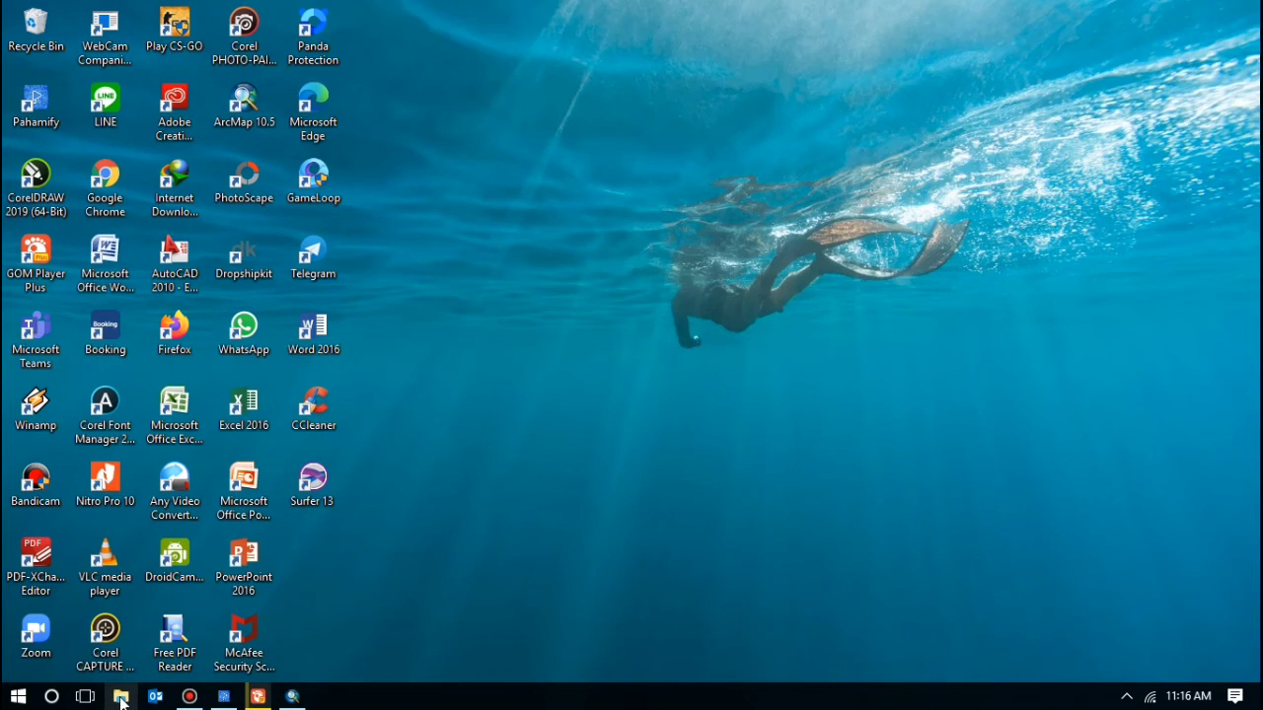
click(121, 697)
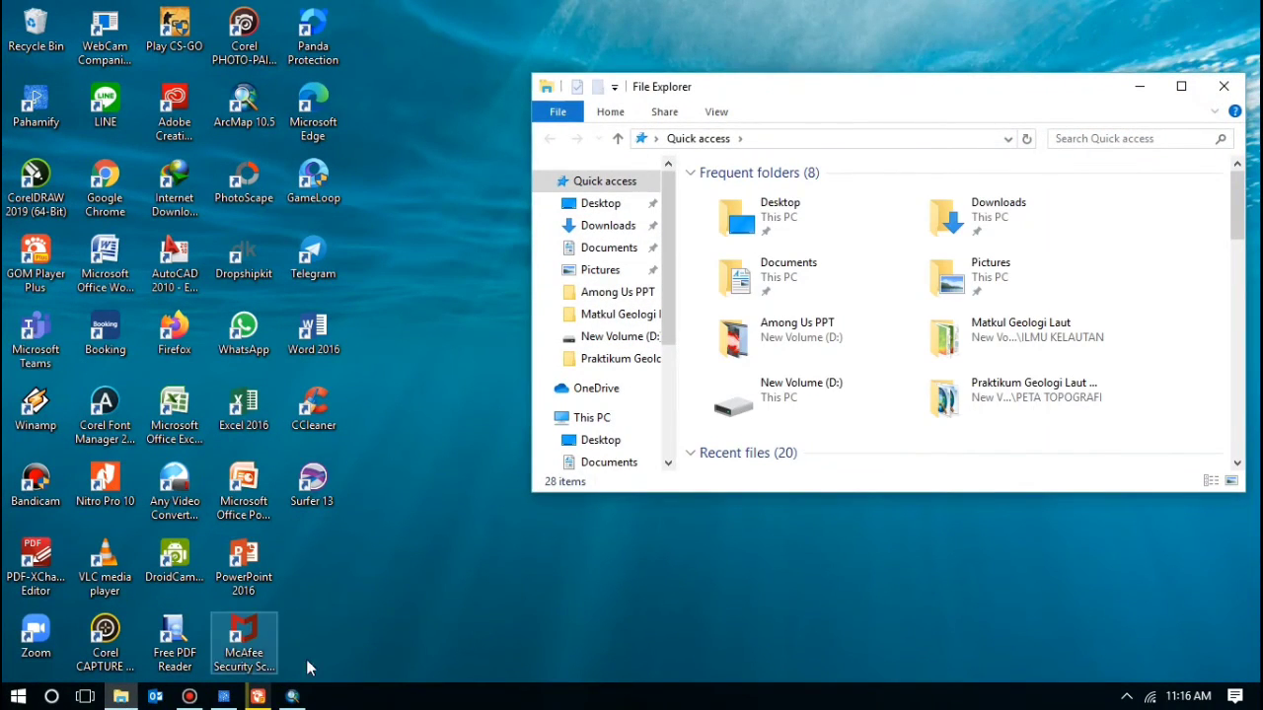
double_click(800, 402)
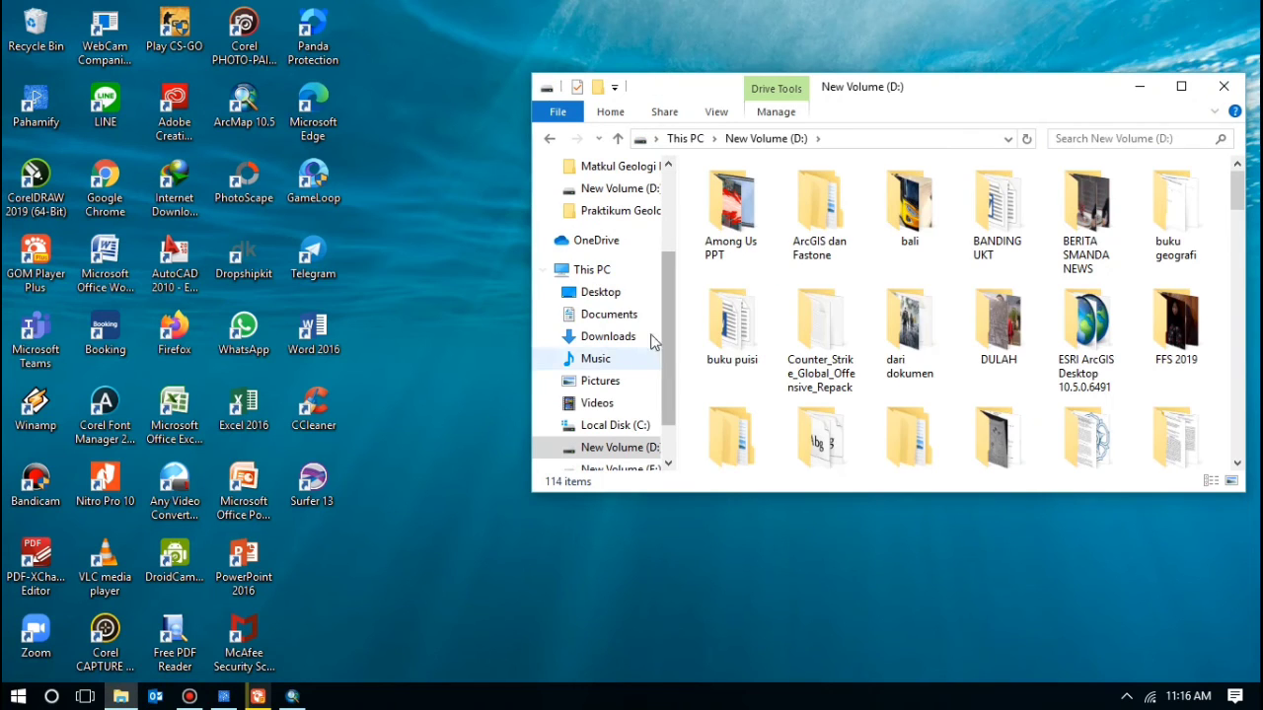
scroll(1179, 247, down, 1)
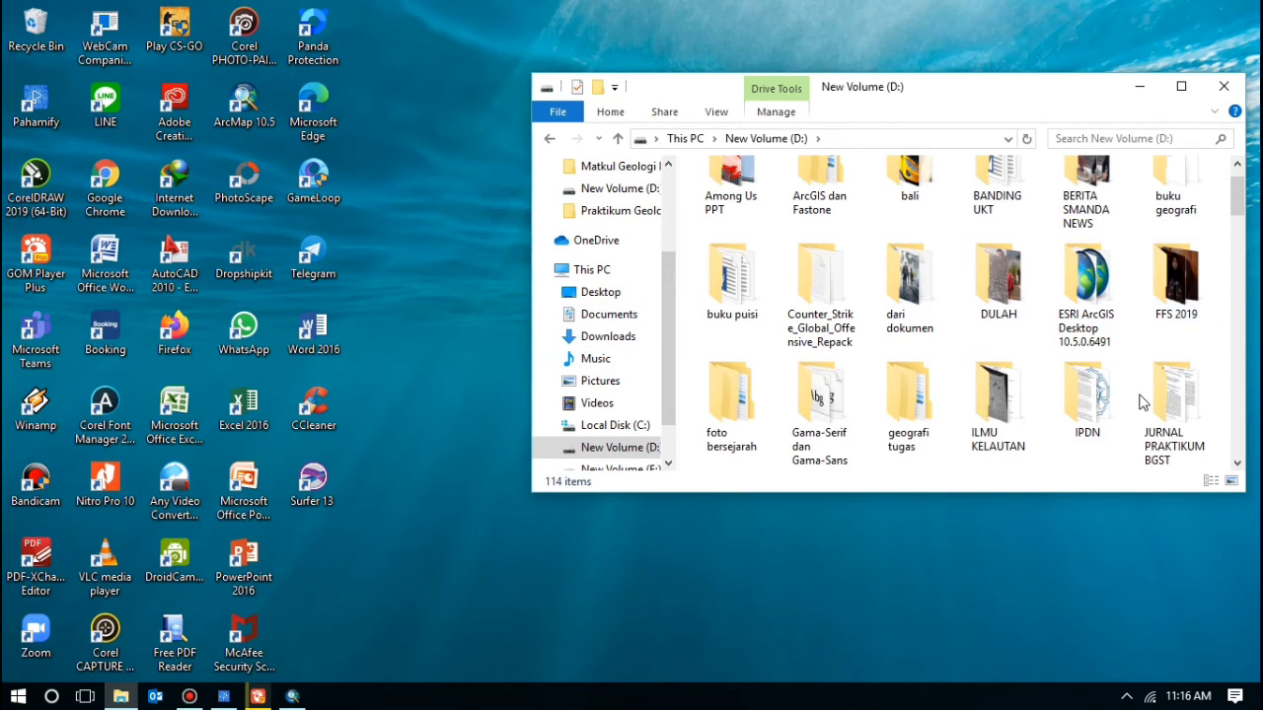
scroll(824, 440, down, 2)
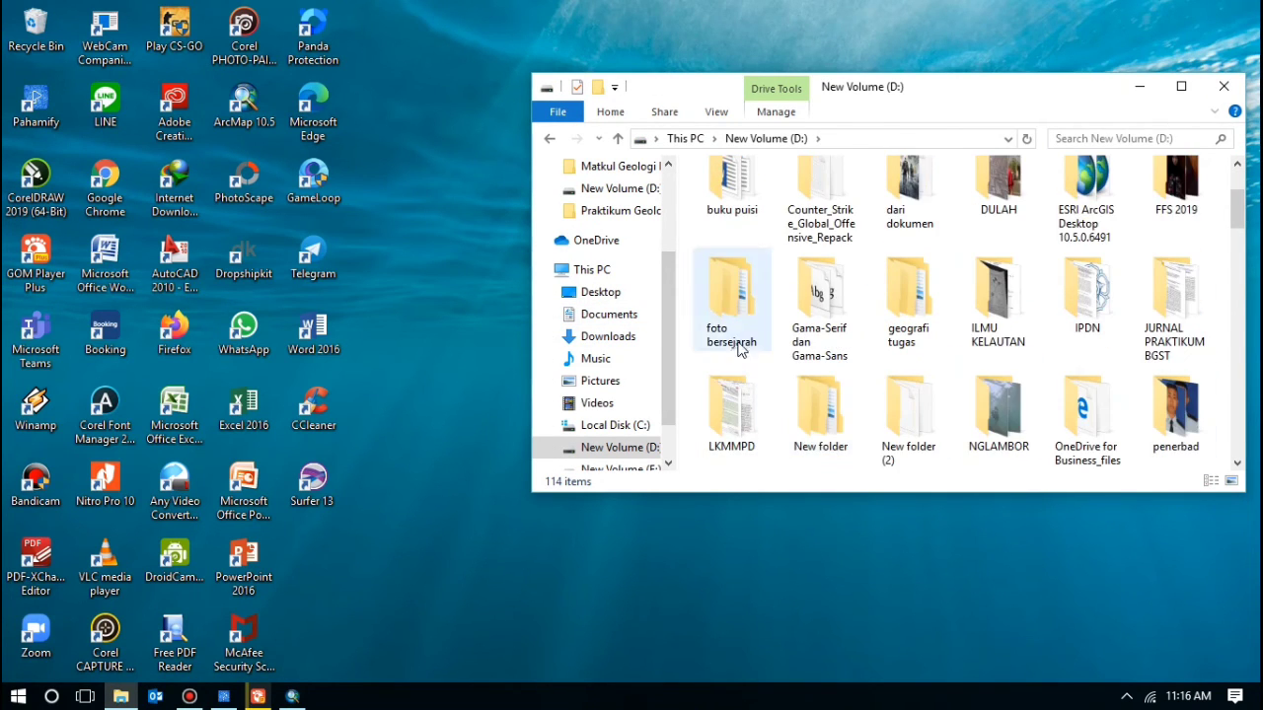
double_click(997, 296)
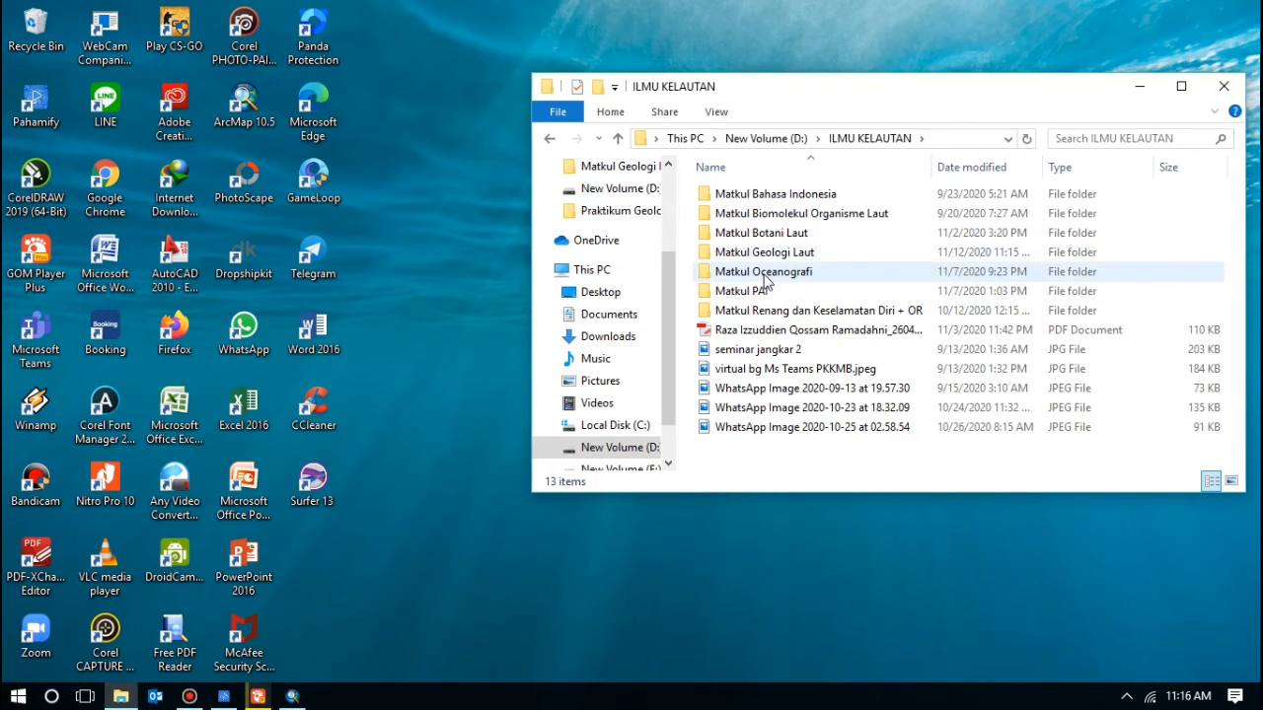
double_click(781, 255)
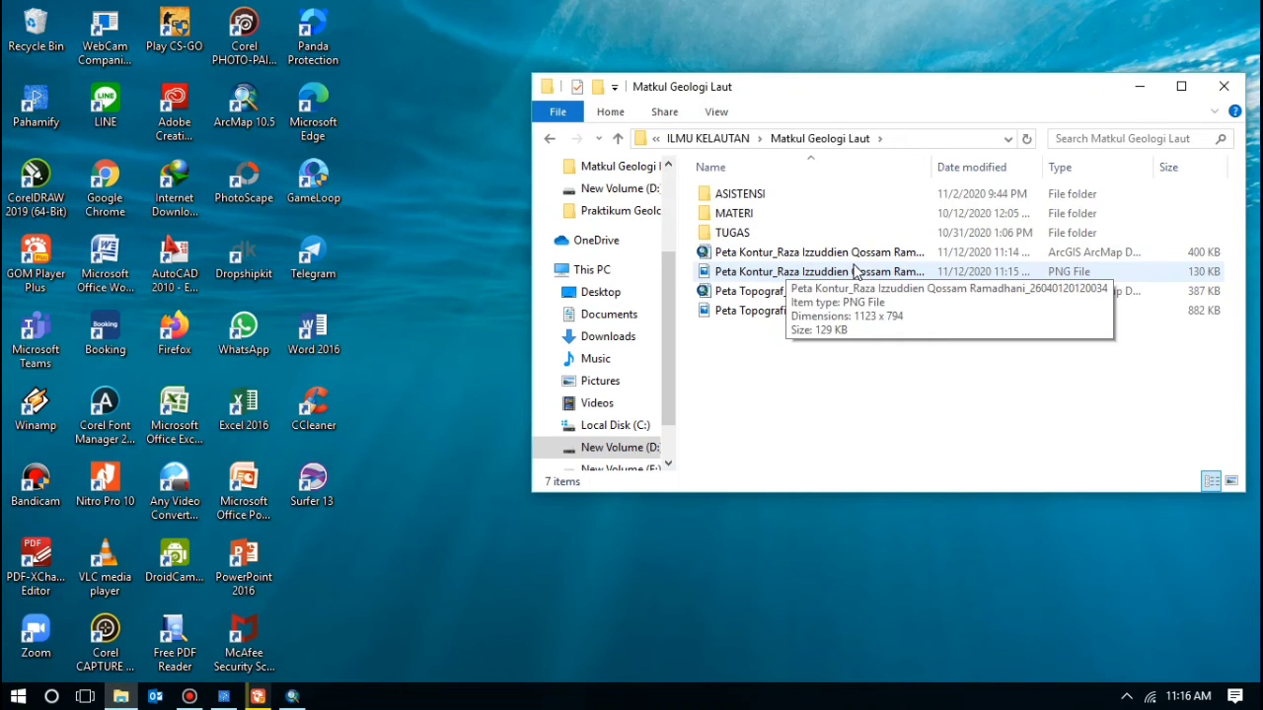
Step: Preview the Peta Kontur then Peta Topografi PNGs in Photos, then minimize Photos and Explorer
double_click(853, 271)
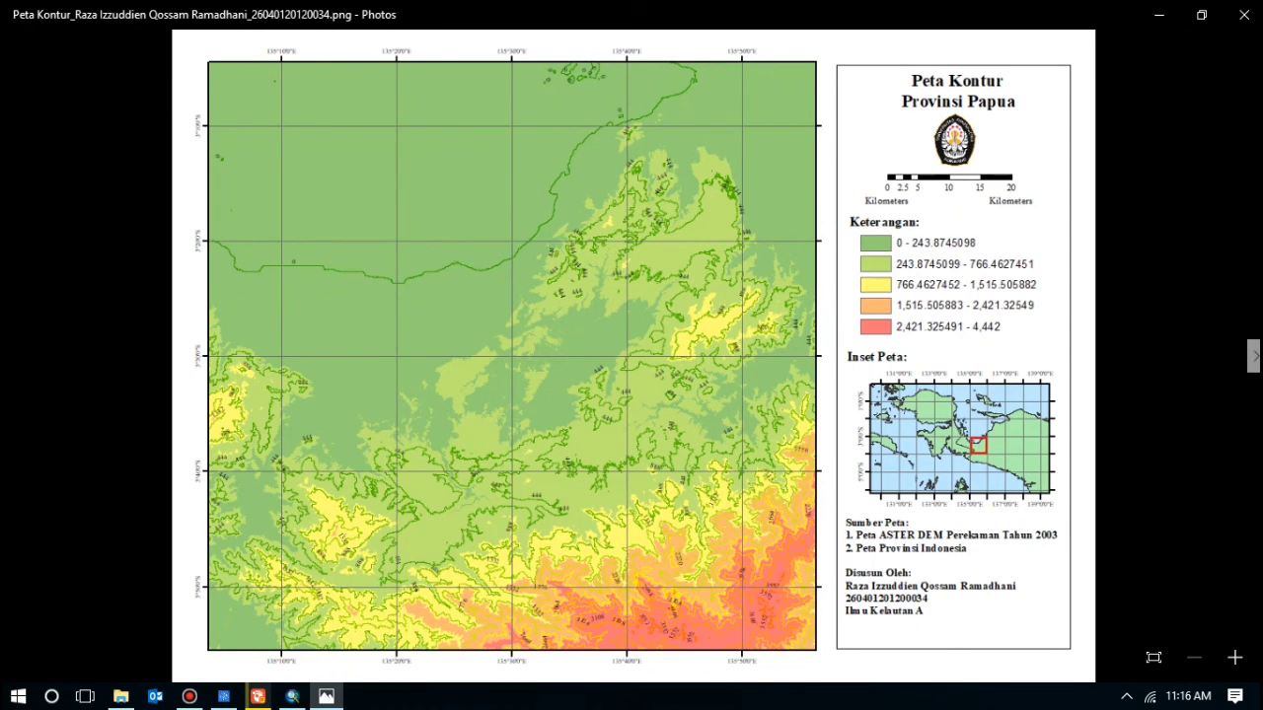
click(1254, 356)
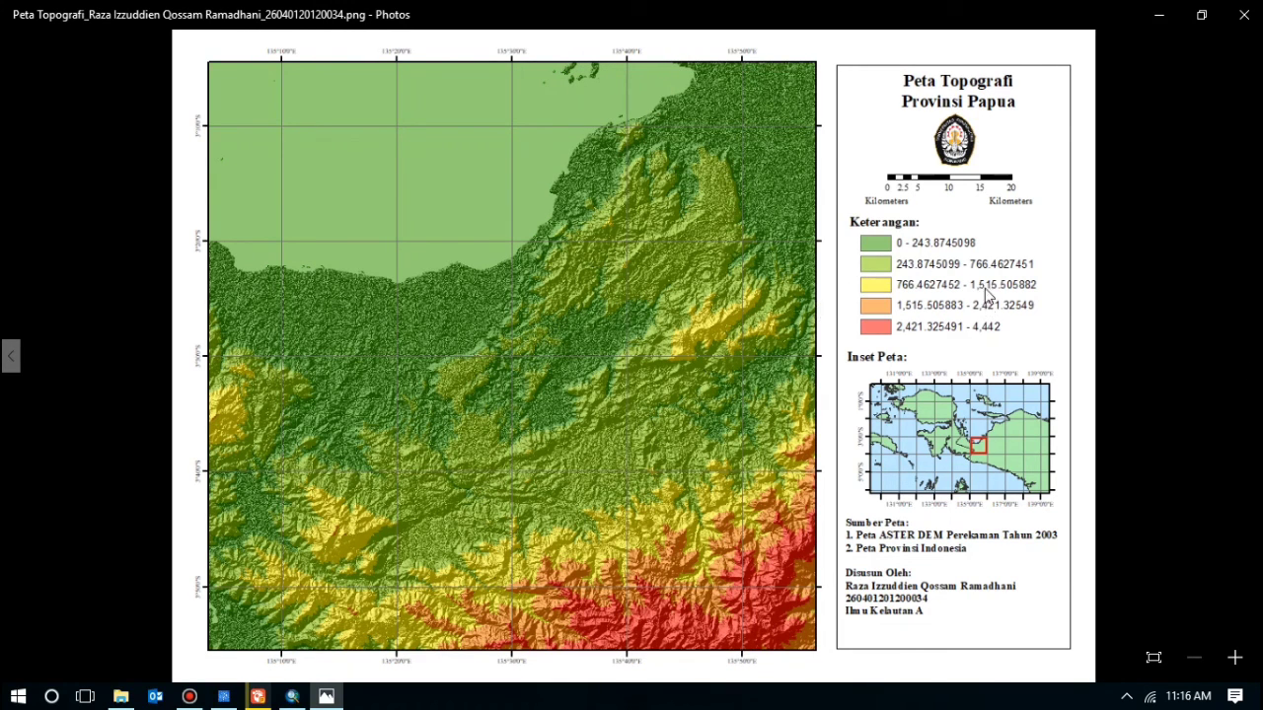
click(1160, 17)
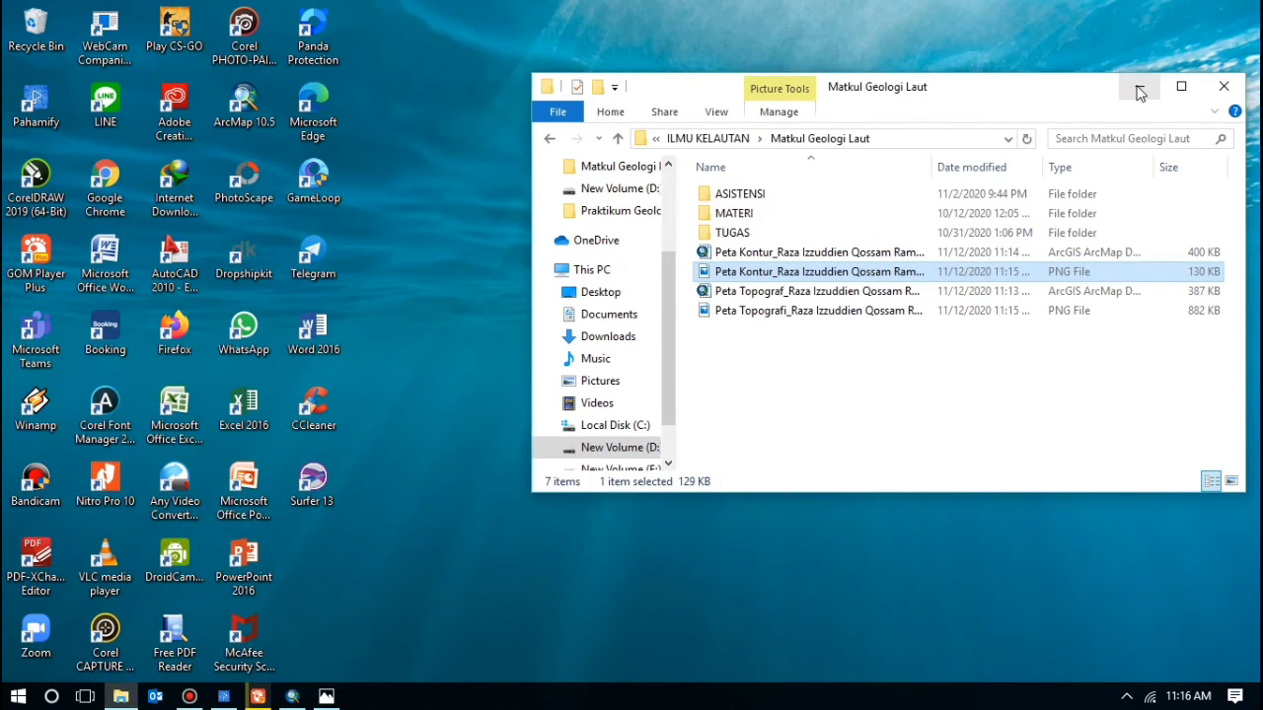
click(1138, 88)
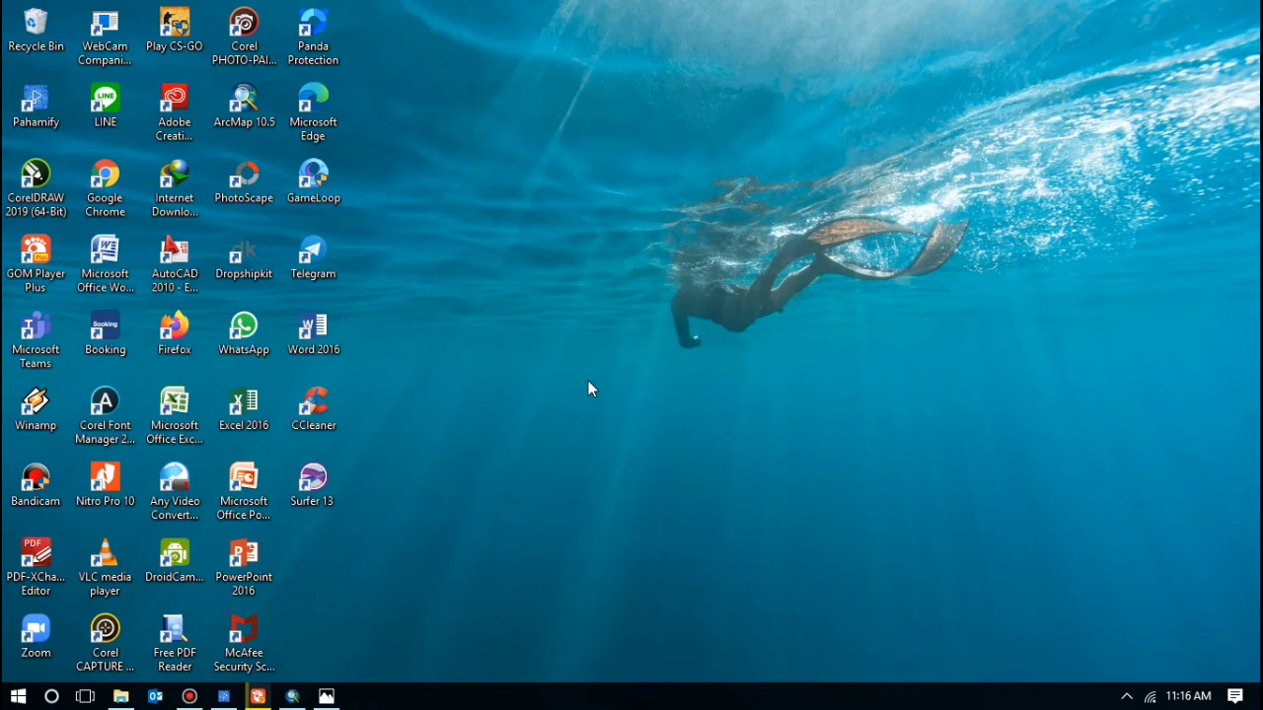